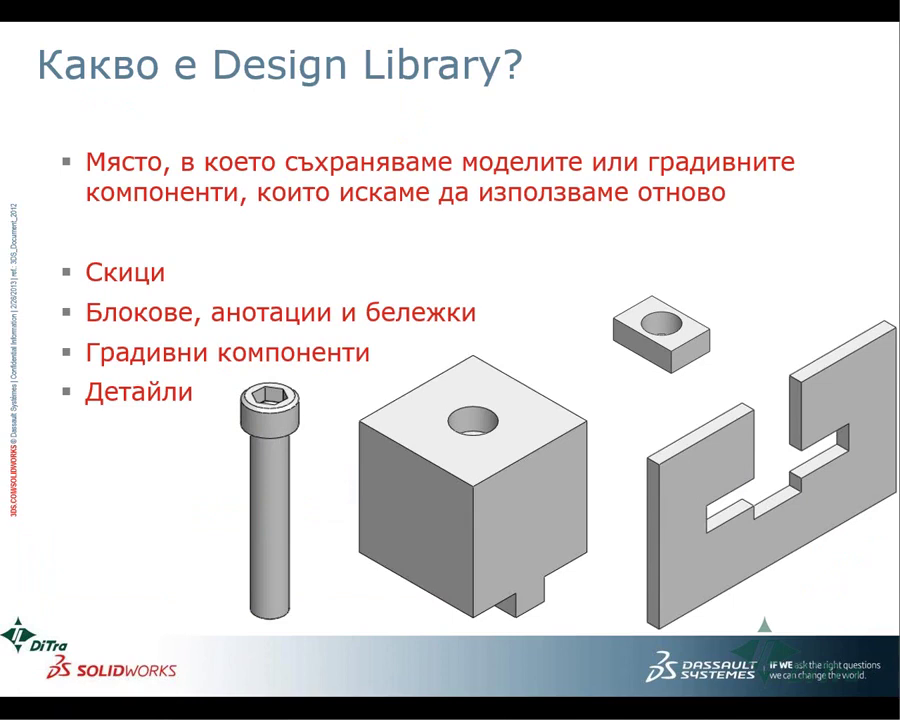
In SolidWorks, show the Design Library expanded to its folders, then return to the slideshow.
{"action": "key", "text": "alt+Tab"}
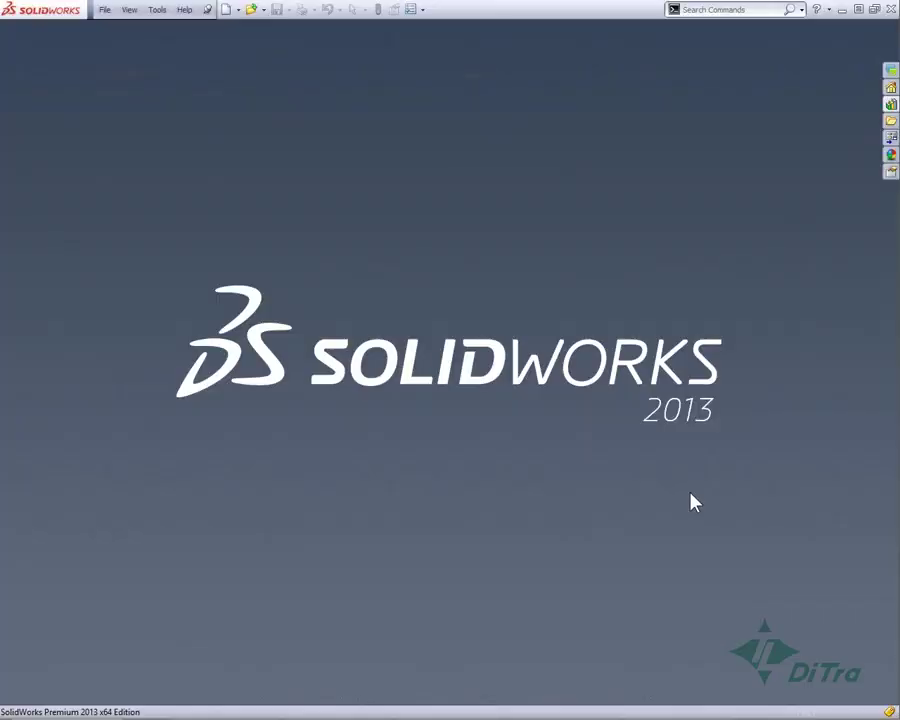
{"action": "left_click", "coordinate": [890, 104]}
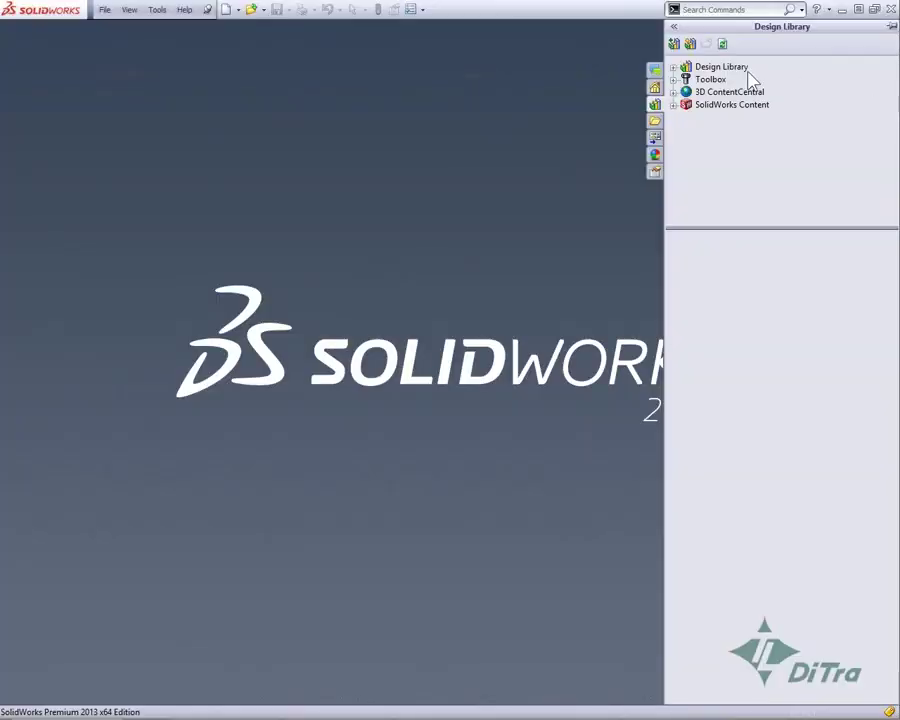
{"action": "left_click", "coordinate": [673, 67]}
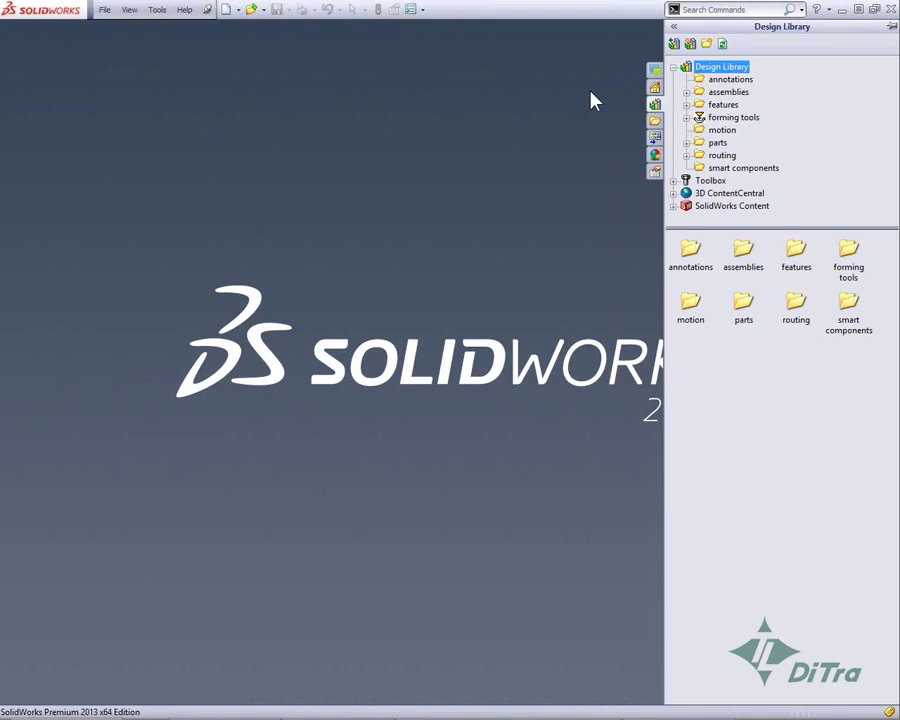
{"action": "key", "text": "alt+Tab"}
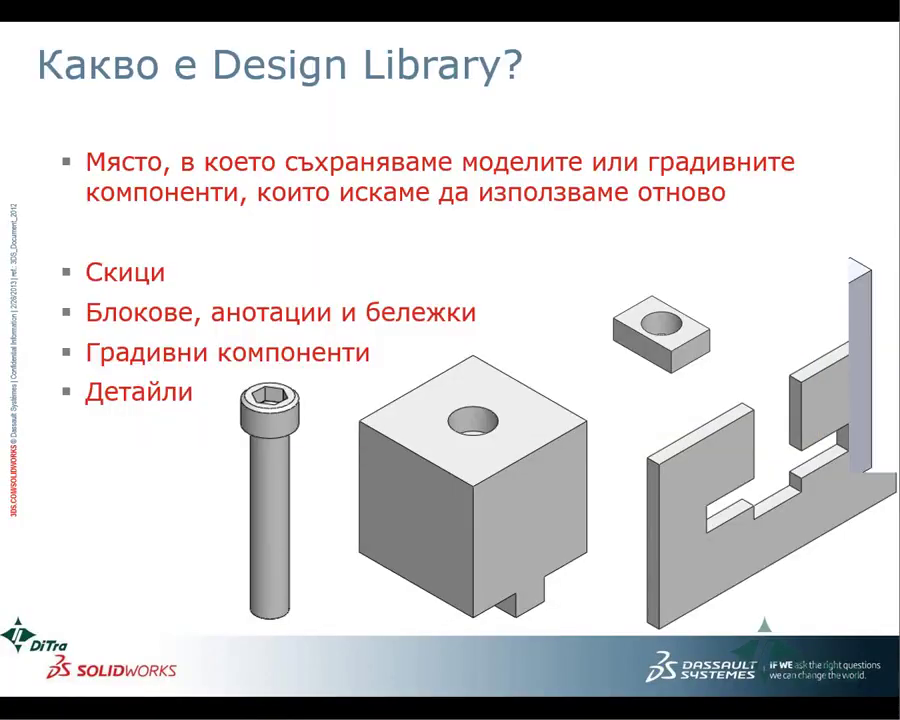
Advance two slides to the slide on adding library folders, then return to SolidWorks.
{"action": "key", "text": "Right"}
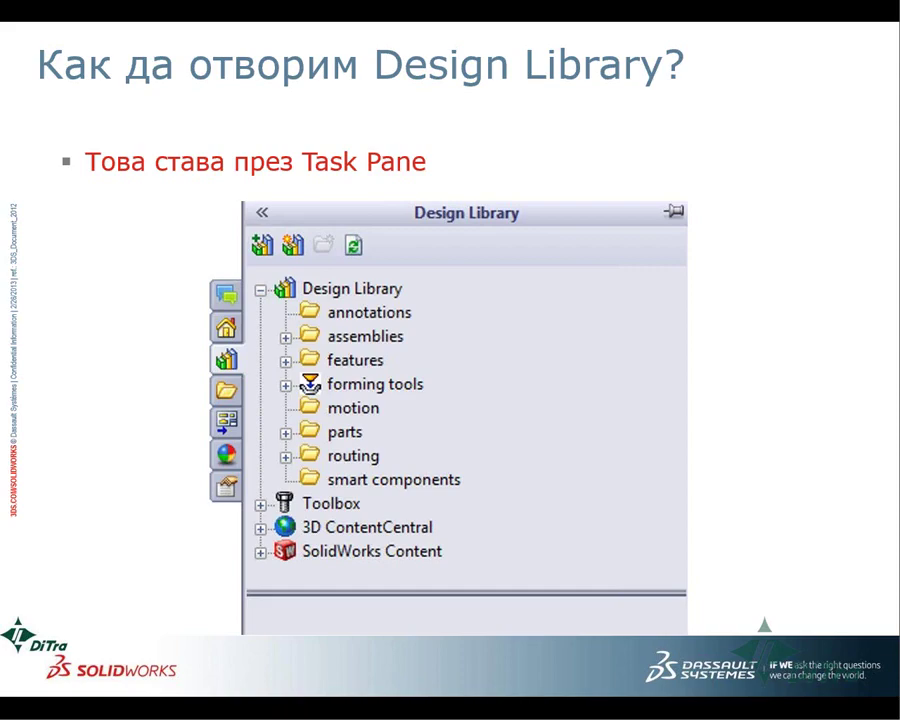
{"action": "key", "text": "Right"}
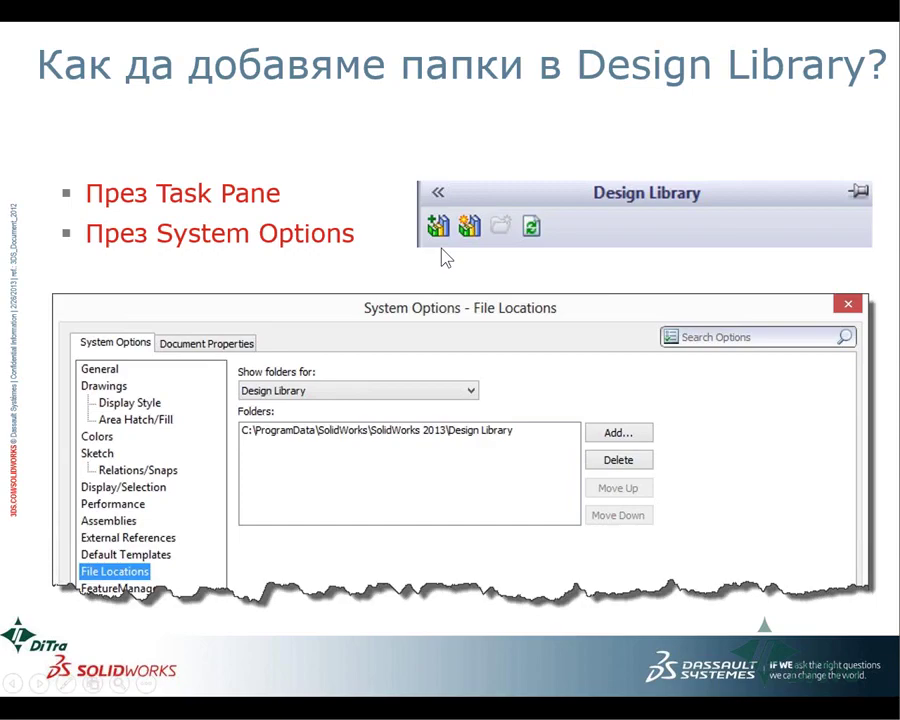
{"action": "key", "text": "alt+Tab"}
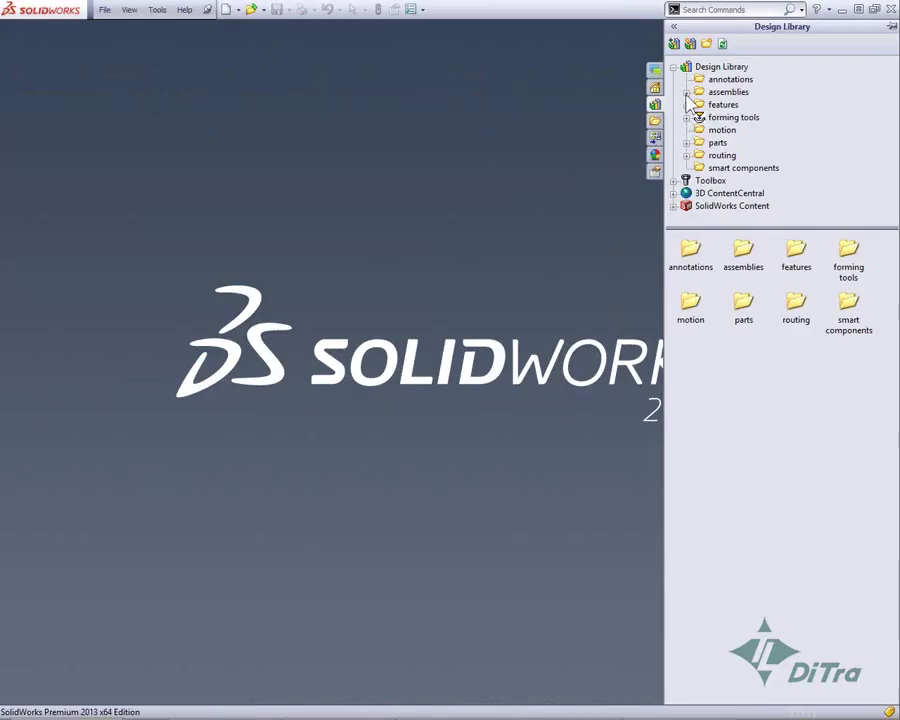
Add C:\library as a Design Library file location, open it, then collapse the task pane.
{"action": "double_click", "coordinate": [690, 68]}
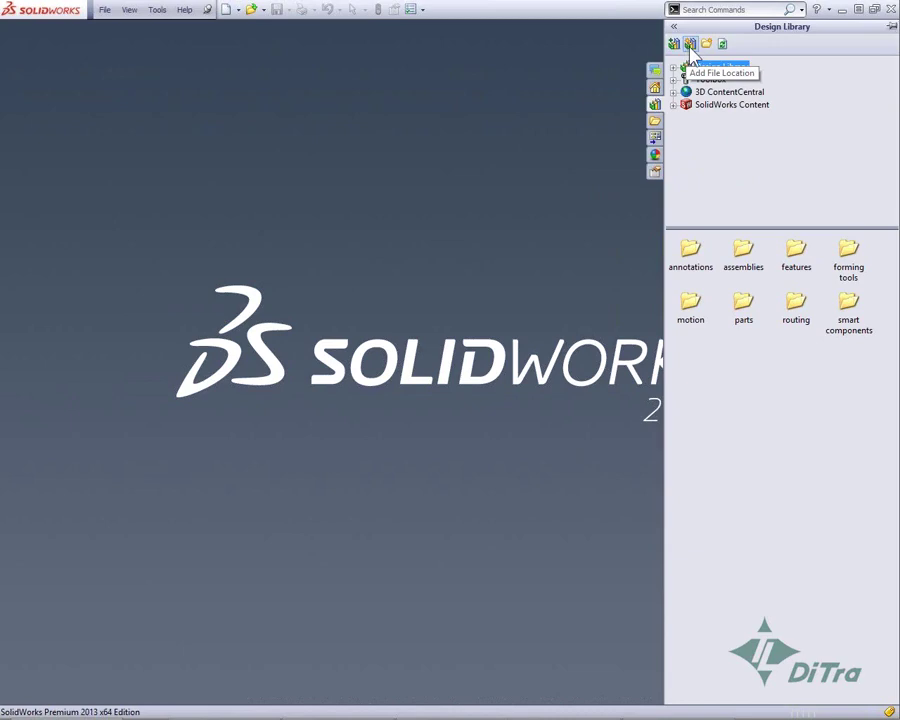
{"action": "left_click", "coordinate": [690, 45]}
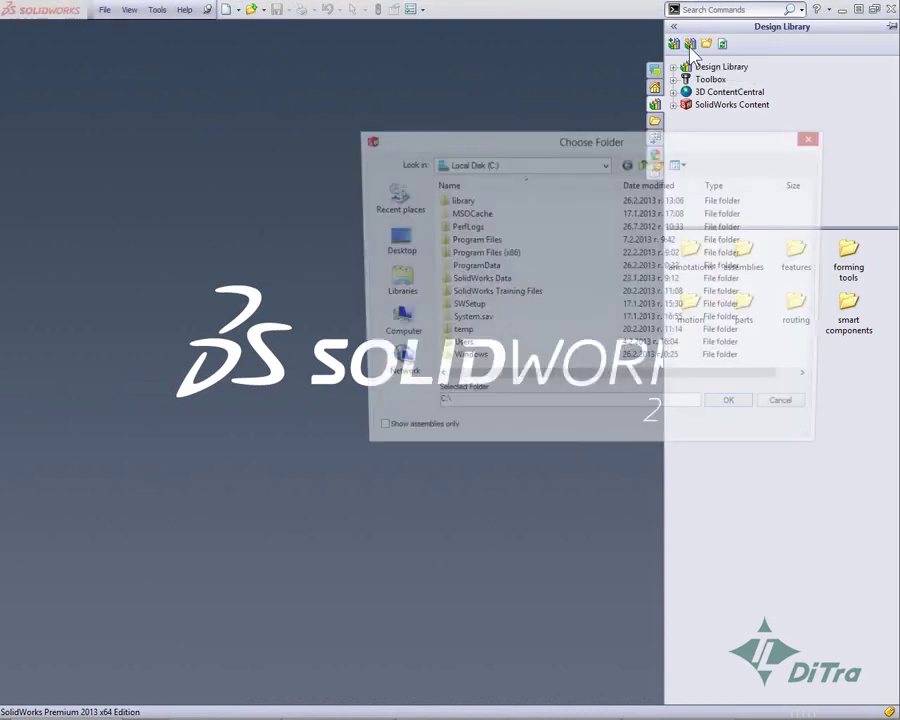
{"action": "left_click", "coordinate": [477, 201]}
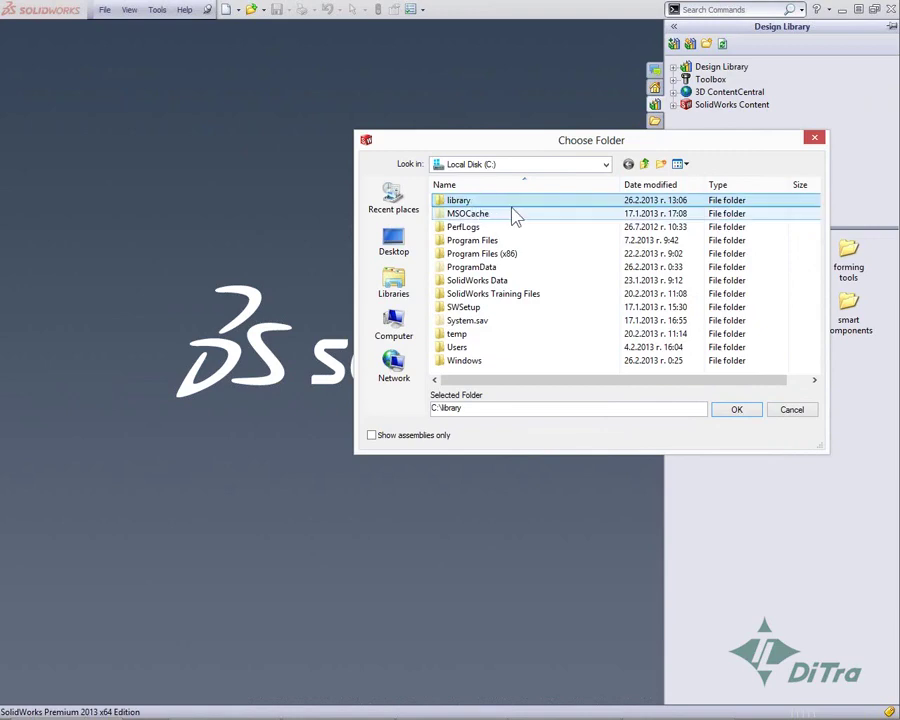
{"action": "left_click", "coordinate": [738, 412]}
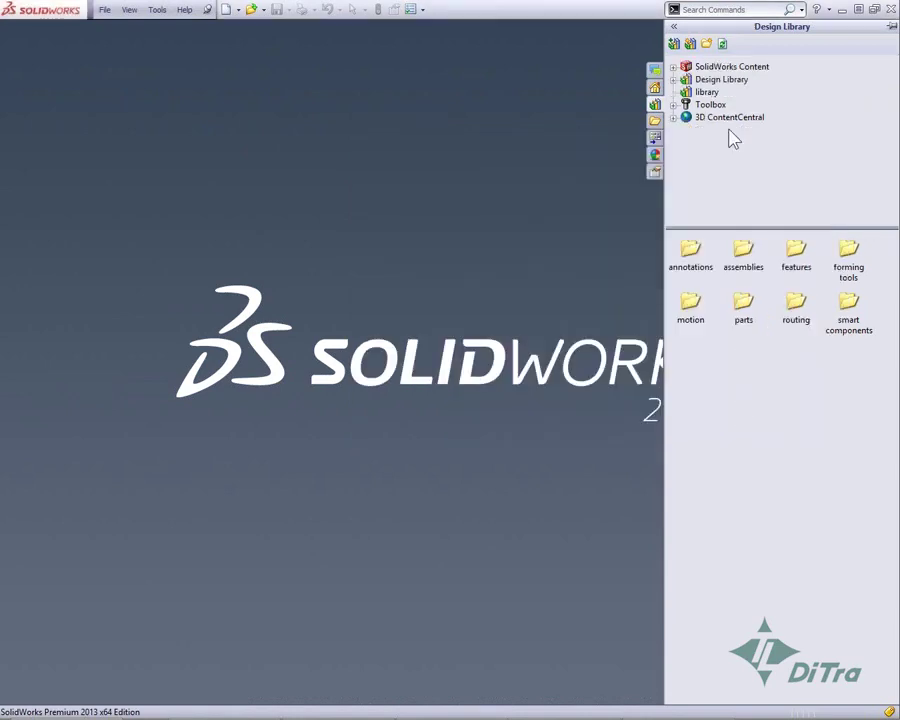
{"action": "left_click", "coordinate": [706, 95]}
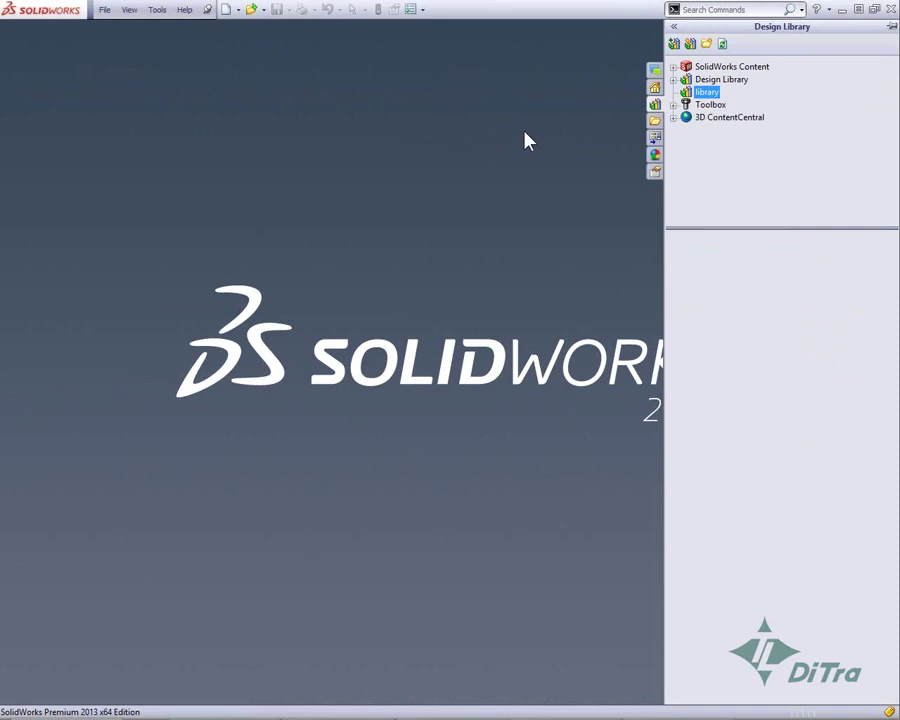
{"action": "left_click", "coordinate": [531, 142]}
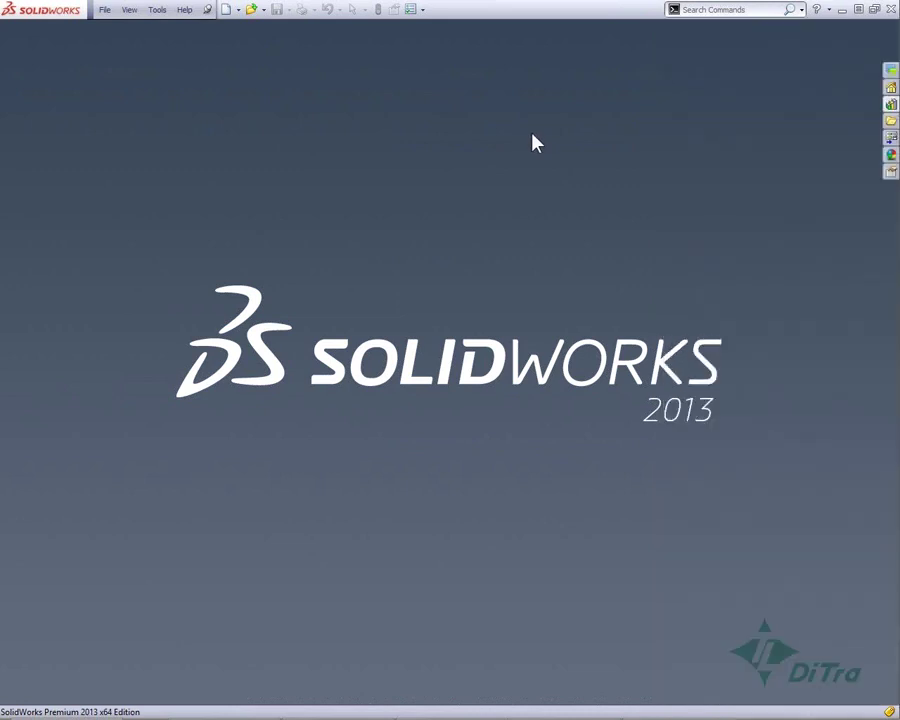
Check the Design Library folders under File Locations in the system options.
{"action": "left_click", "coordinate": [411, 10]}
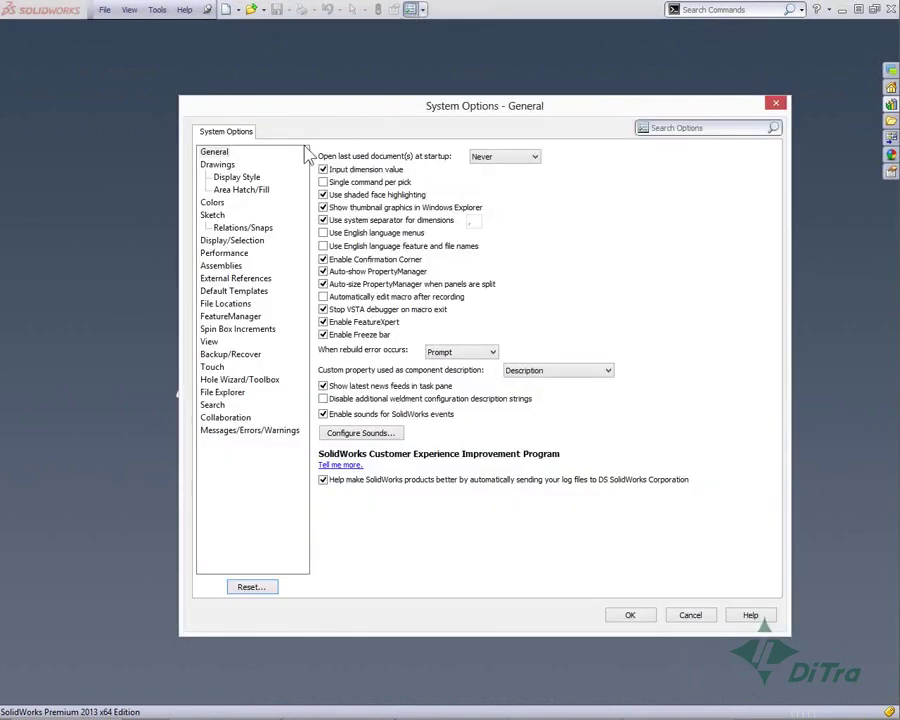
{"action": "left_click", "coordinate": [235, 309]}
{"action": "left_click", "coordinate": [412, 172]}
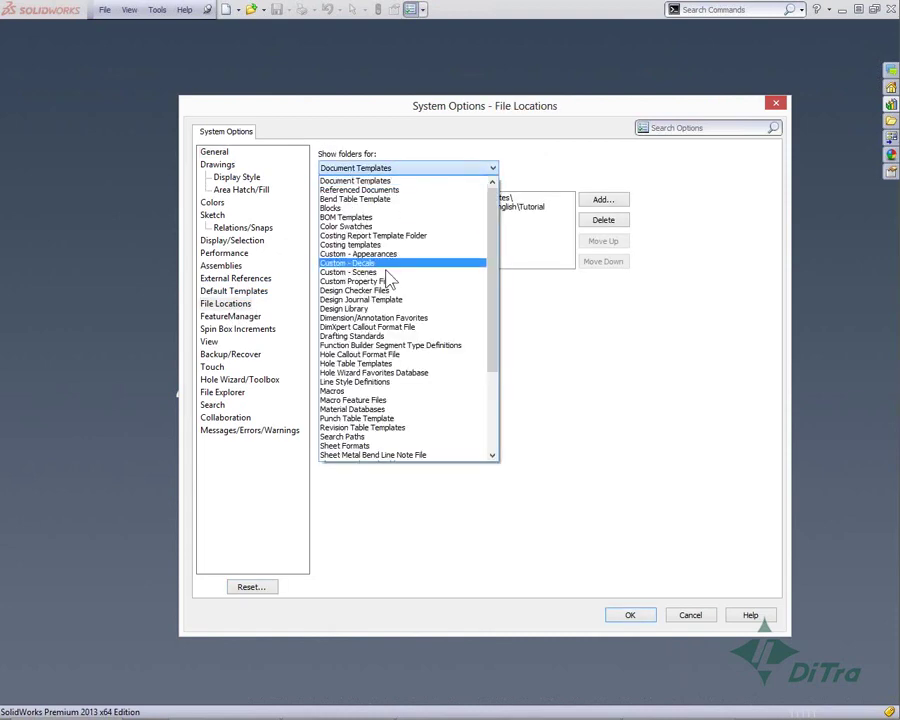
{"action": "left_click", "coordinate": [375, 308]}
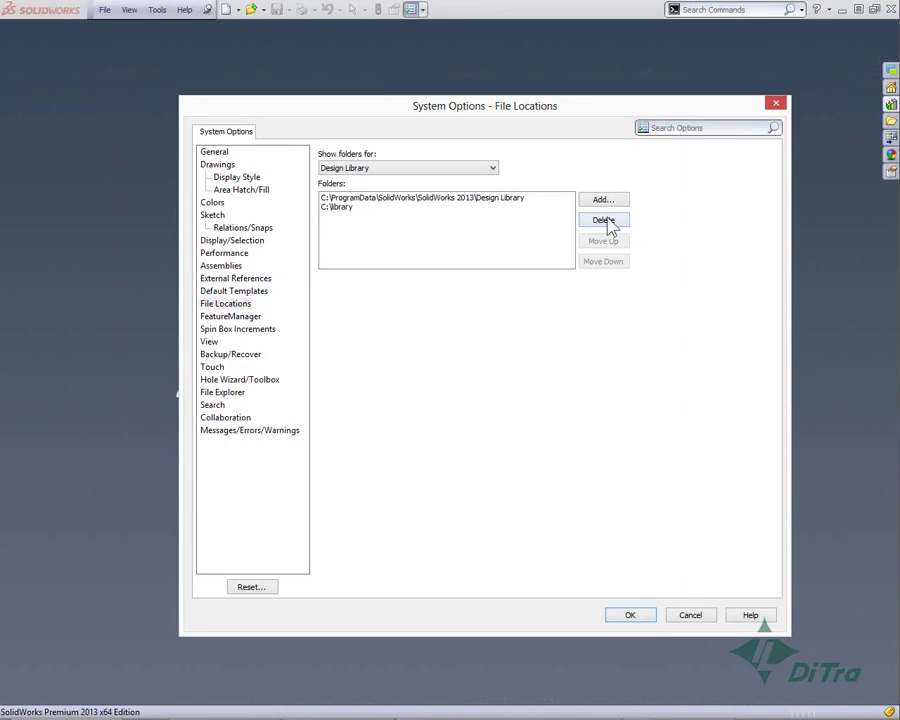
{"action": "left_click", "coordinate": [776, 105]}
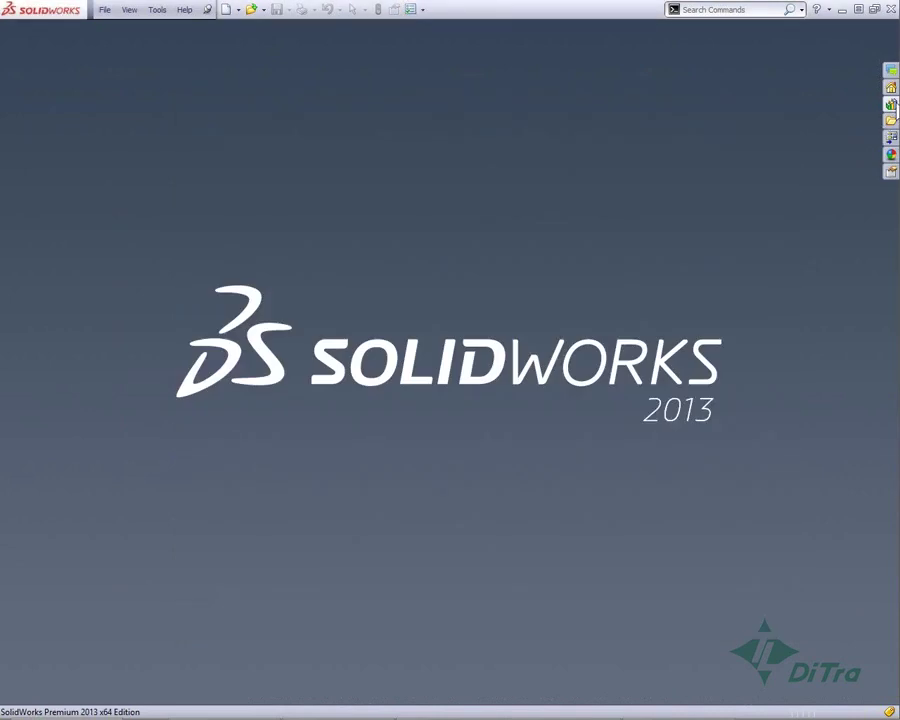
Reopen the Design Library pane and pin it open.
{"action": "left_click", "coordinate": [890, 104]}
{"action": "left_click", "coordinate": [890, 104]}
{"action": "left_click", "coordinate": [892, 27]}
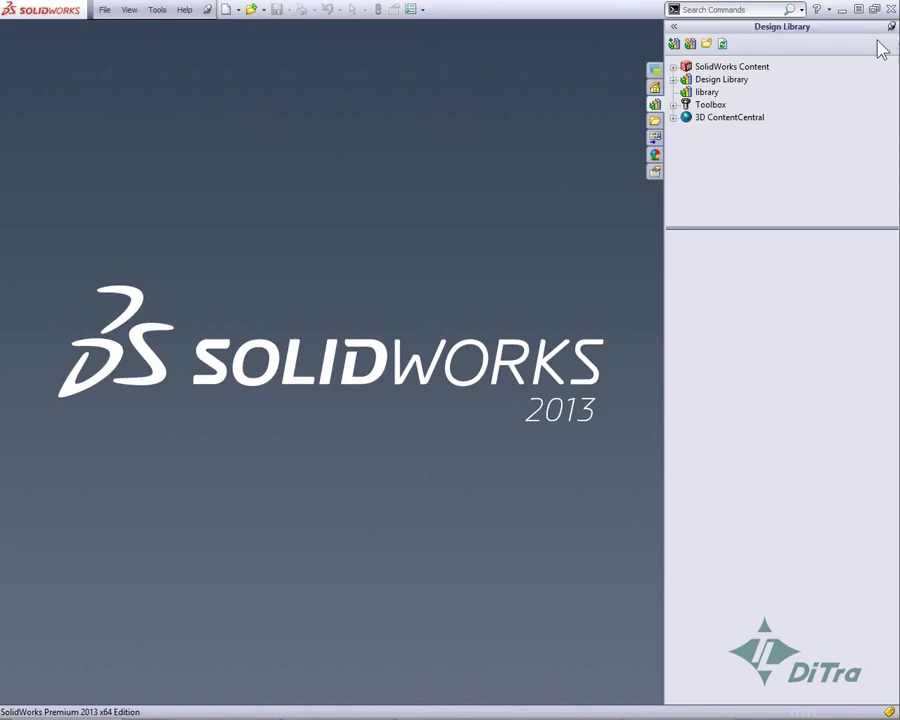
Float the Design Library pane as a window set to auto-hide.
{"action": "mouse_move", "coordinate": [880, 27]}
{"action": "left_mouse_down"}
{"action": "mouse_move", "coordinate": [423, 261]}
{"action": "mouse_move", "coordinate": [518, 165]}
{"action": "left_mouse_up"}
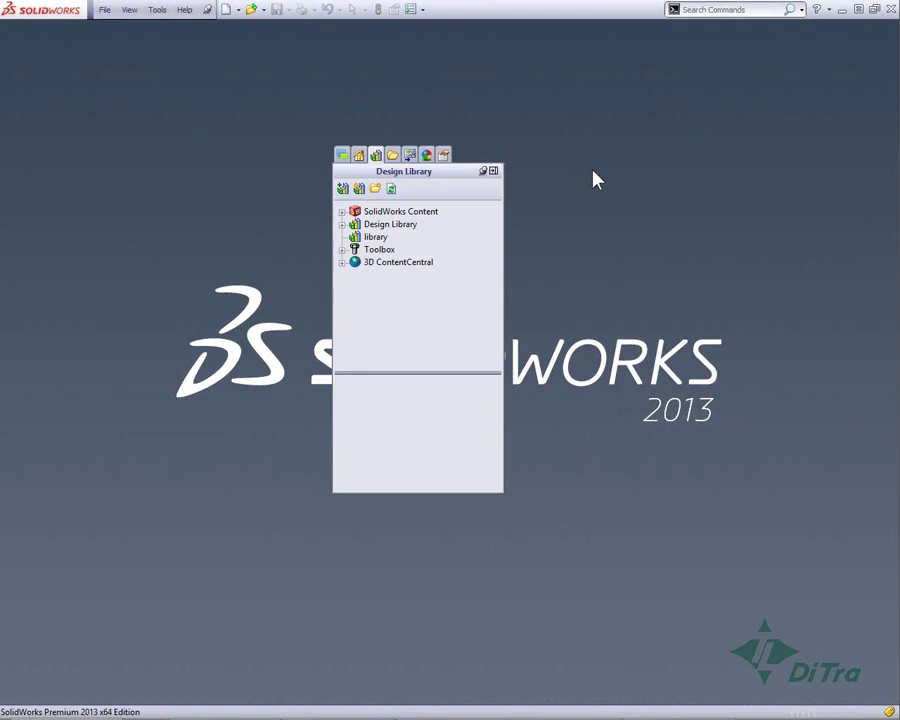
{"action": "left_click", "coordinate": [484, 171]}
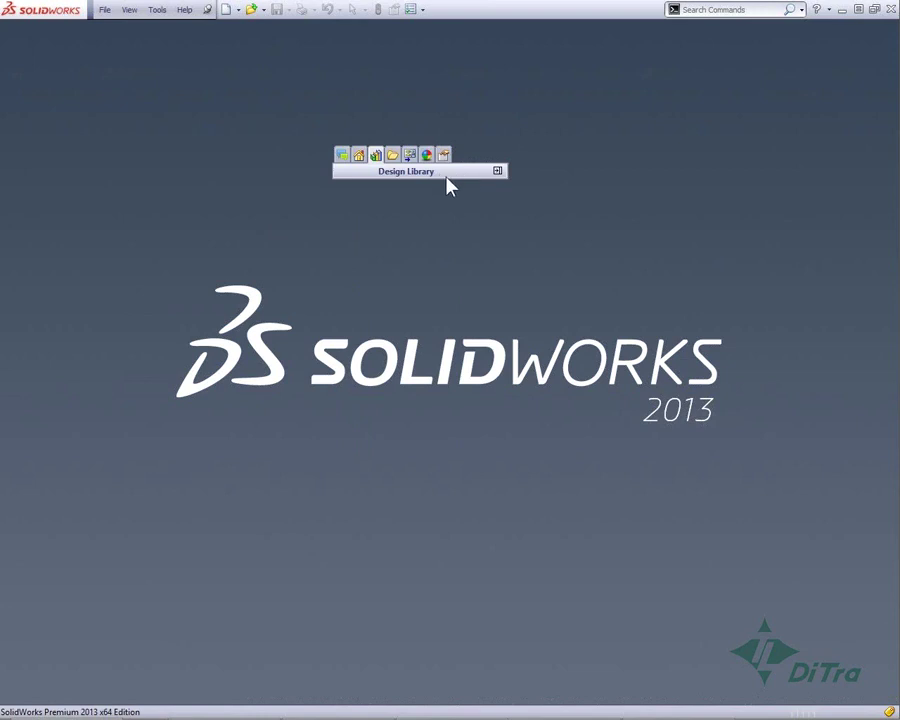
{"action": "left_click_drag", "start_coordinate": [449, 181], "coordinate": [476, 175]}
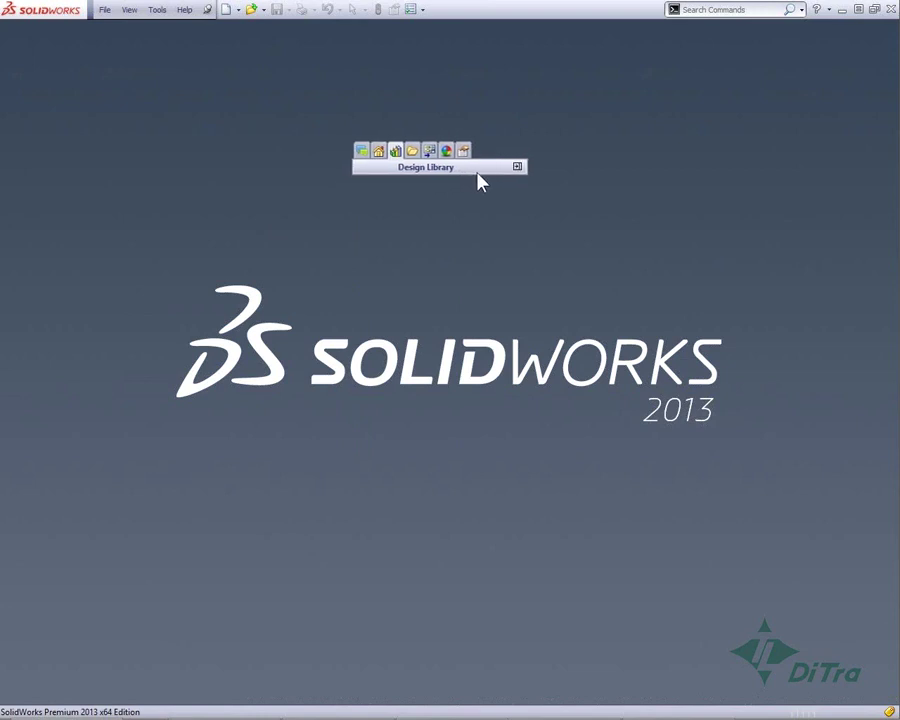
Hide and re-show the task pane, dock it on the right, and switch to File Explorer.
{"action": "right_click", "coordinate": [497, 20]}
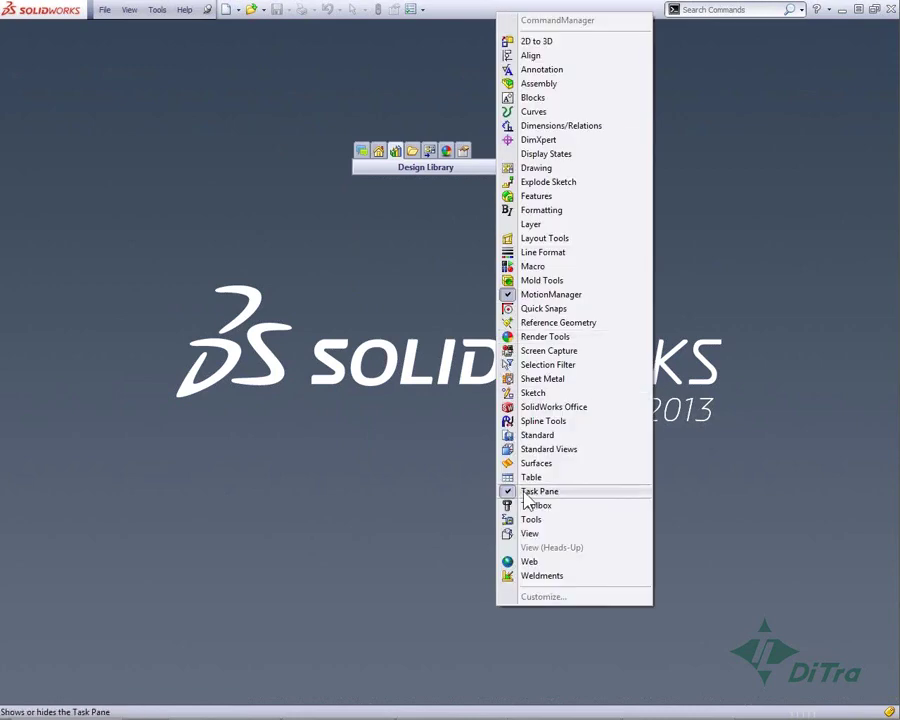
{"action": "left_click", "coordinate": [524, 491]}
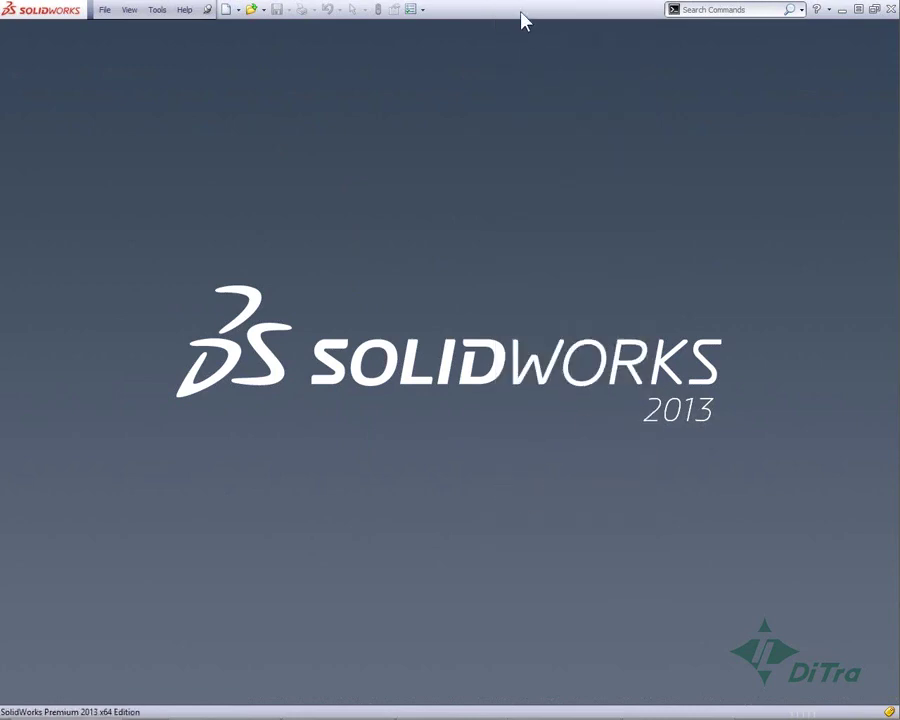
{"action": "right_click", "coordinate": [520, 16]}
{"action": "left_click", "coordinate": [558, 495]}
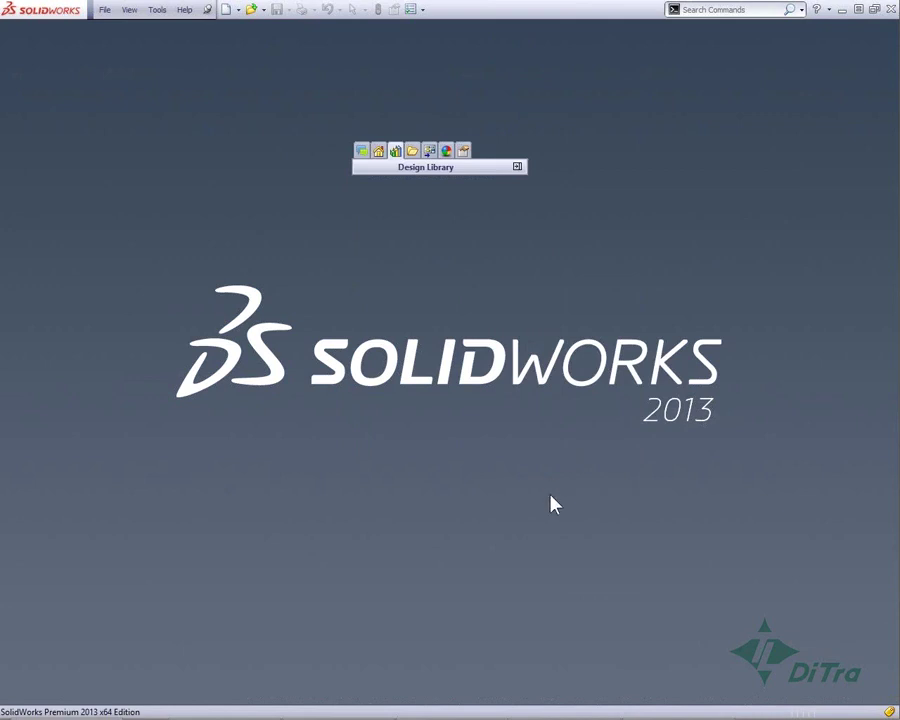
{"action": "left_click", "coordinate": [518, 167]}
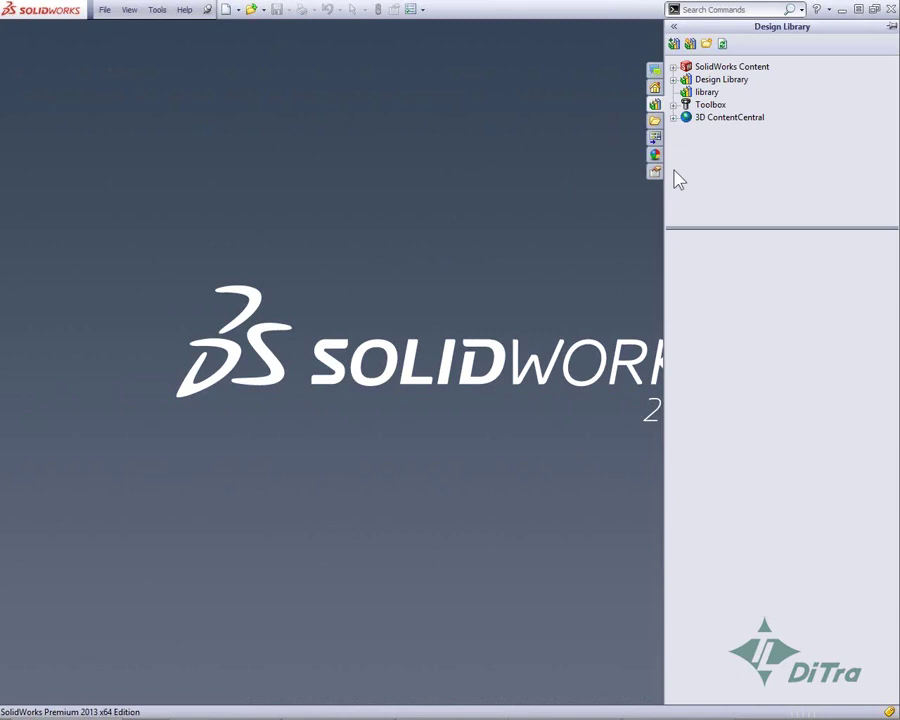
{"action": "left_click", "coordinate": [655, 122]}
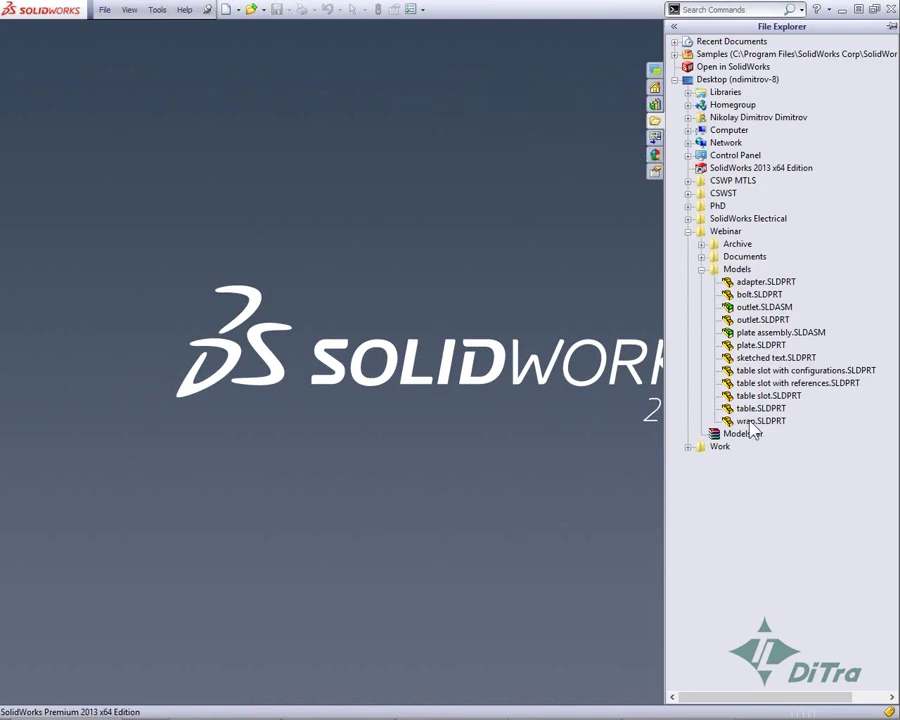
Open table slot.SLDPRT from the Webinar Models folder and select the Прорез slot cut.
{"action": "left_click_drag", "start_coordinate": [768, 395], "coordinate": [488, 400]}
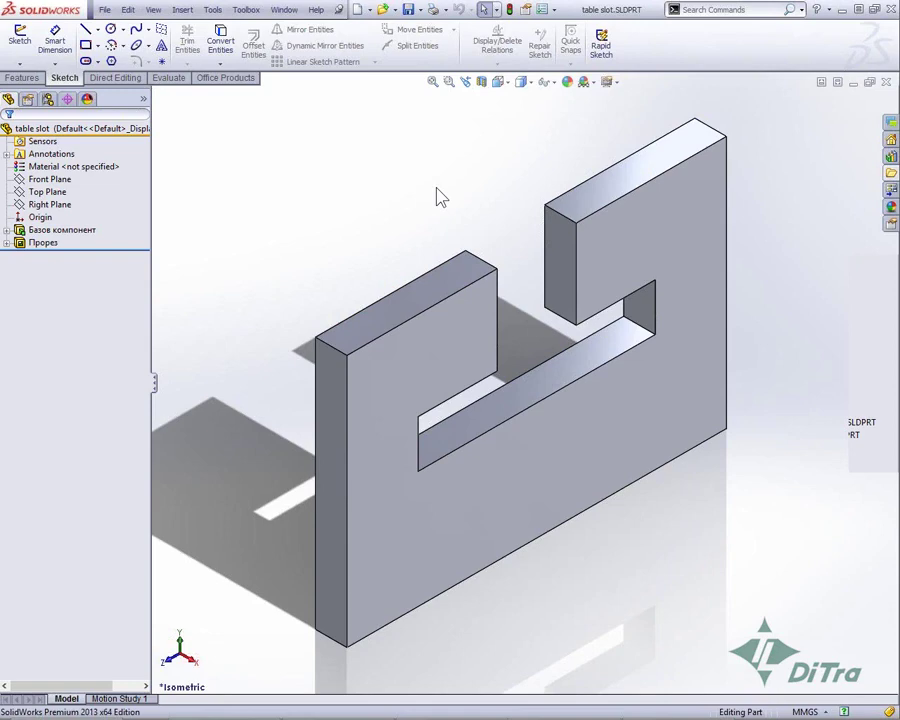
{"action": "left_click", "coordinate": [43, 242]}
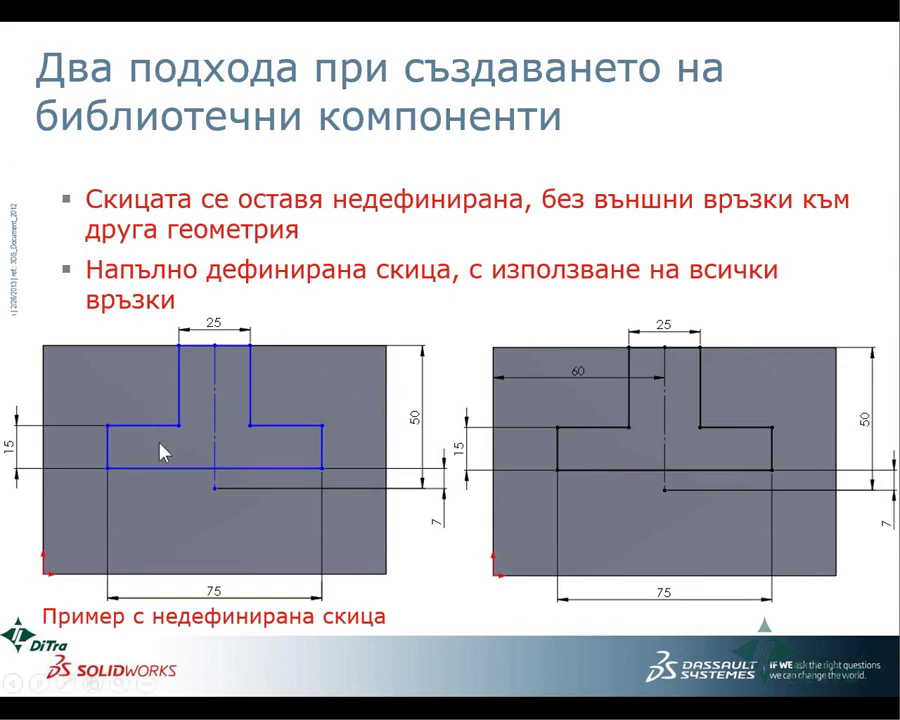
Return from the slideshow to the table slot part in SolidWorks.
{"action": "key", "text": "alt+Tab"}
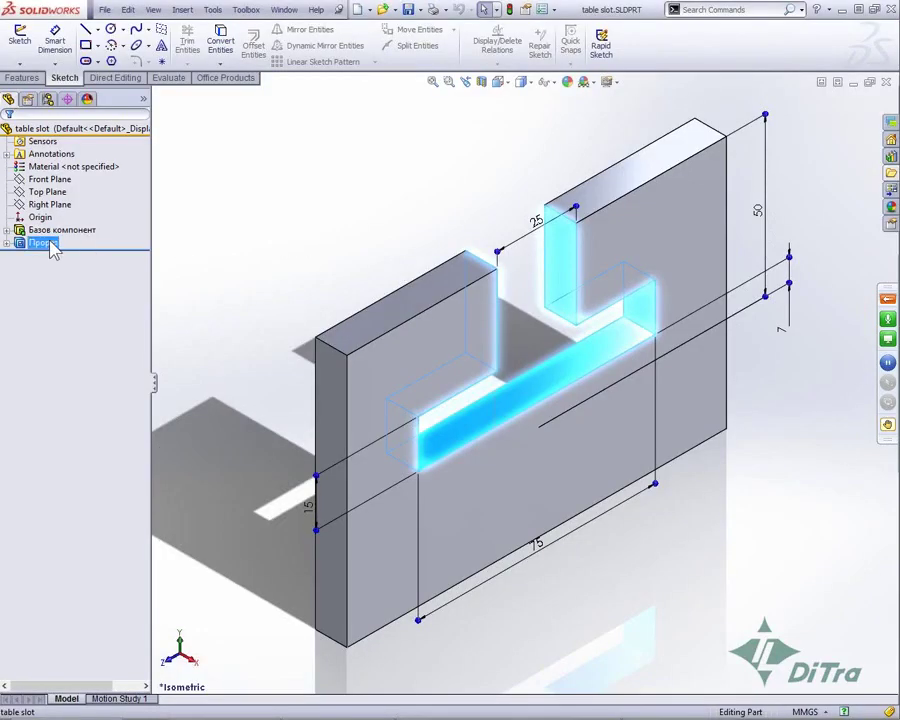
{"action": "right_click", "coordinate": [45, 243]}
{"action": "left_click", "coordinate": [82, 206]}
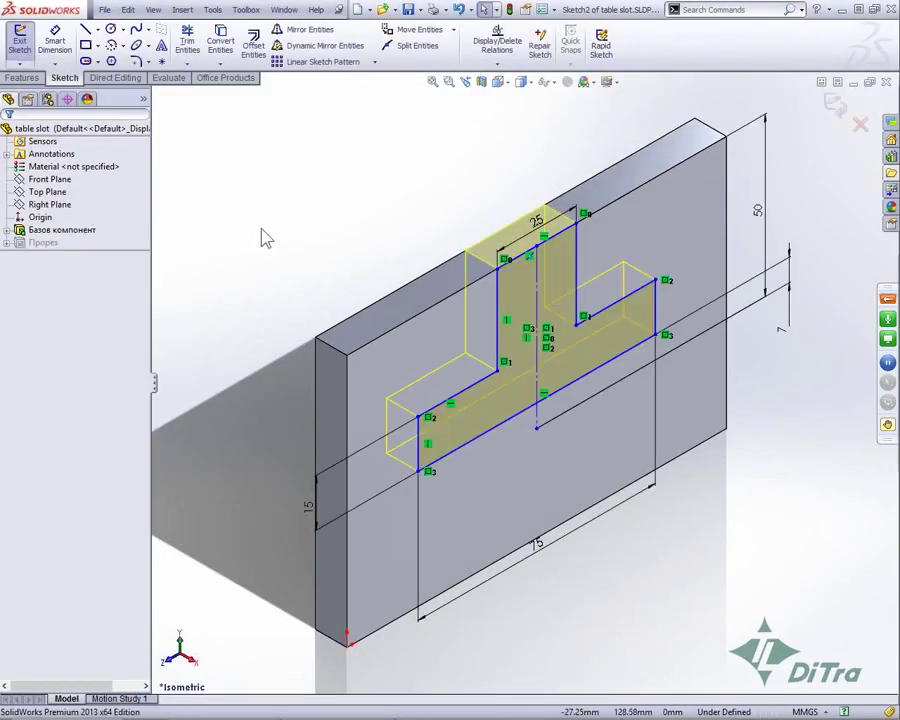
{"action": "key", "text": "space"}
{"action": "left_click", "coordinate": [267, 266]}
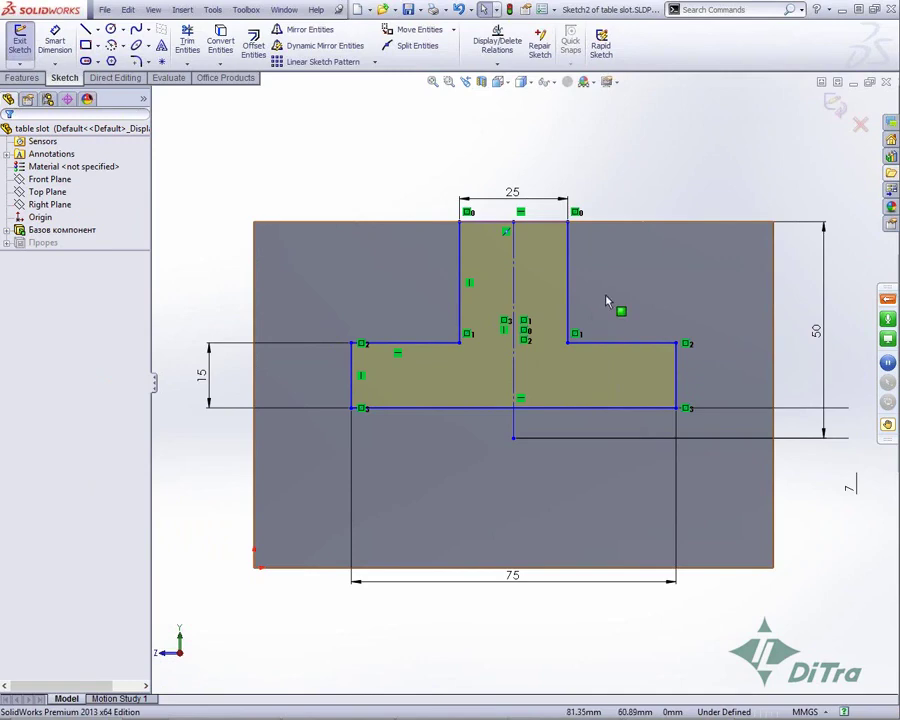
{"action": "left_click_drag", "start_coordinate": [514, 222], "coordinate": [511, 267]}
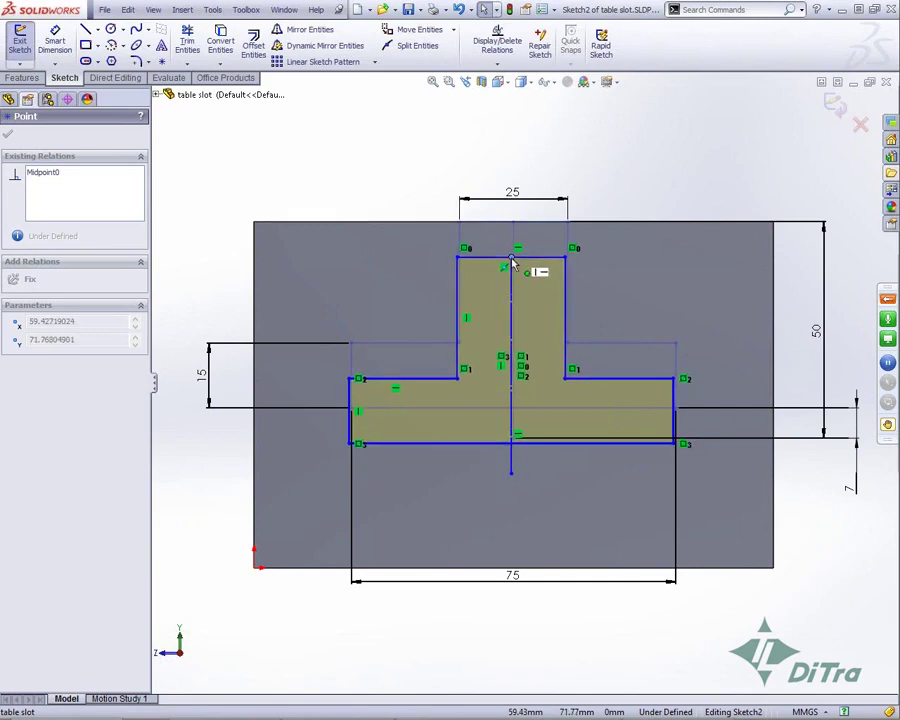
{"action": "left_click_drag", "start_coordinate": [511, 267], "coordinate": [512, 259]}
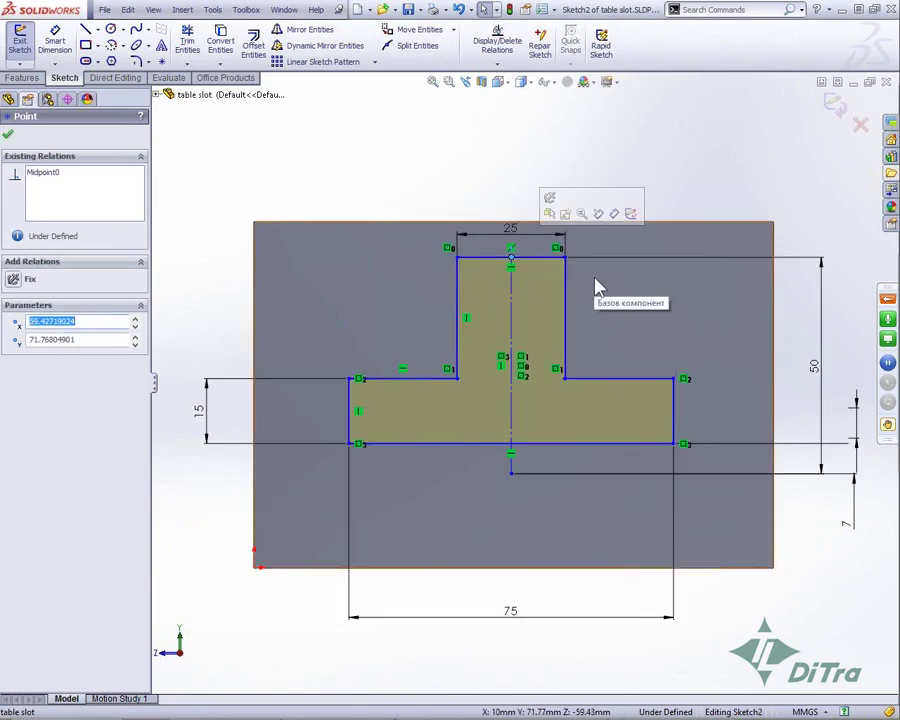
{"action": "left_click", "coordinate": [860, 124]}
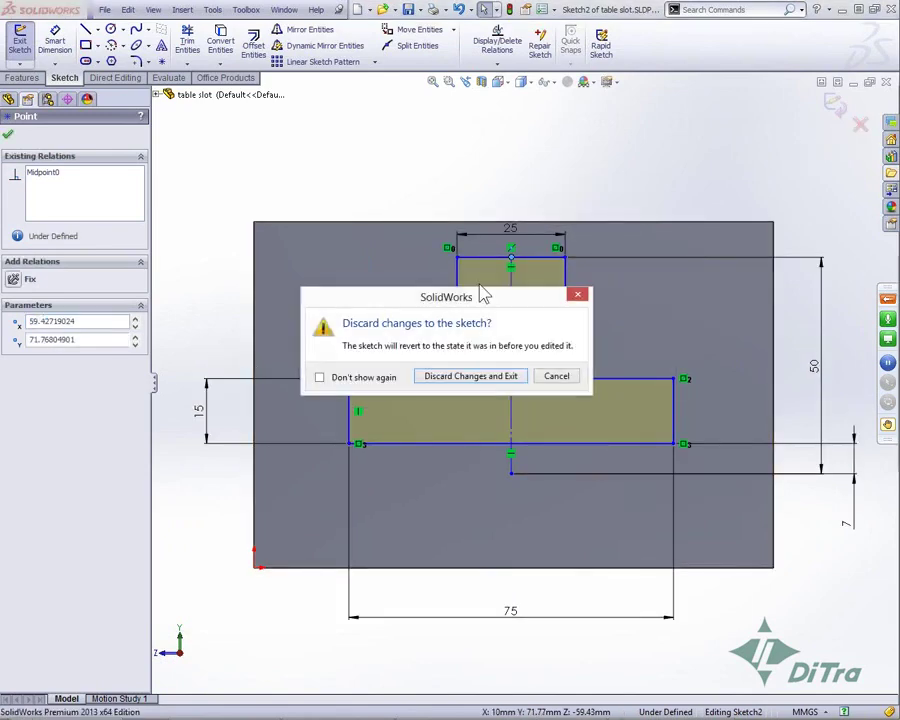
{"action": "left_click", "coordinate": [470, 376]}
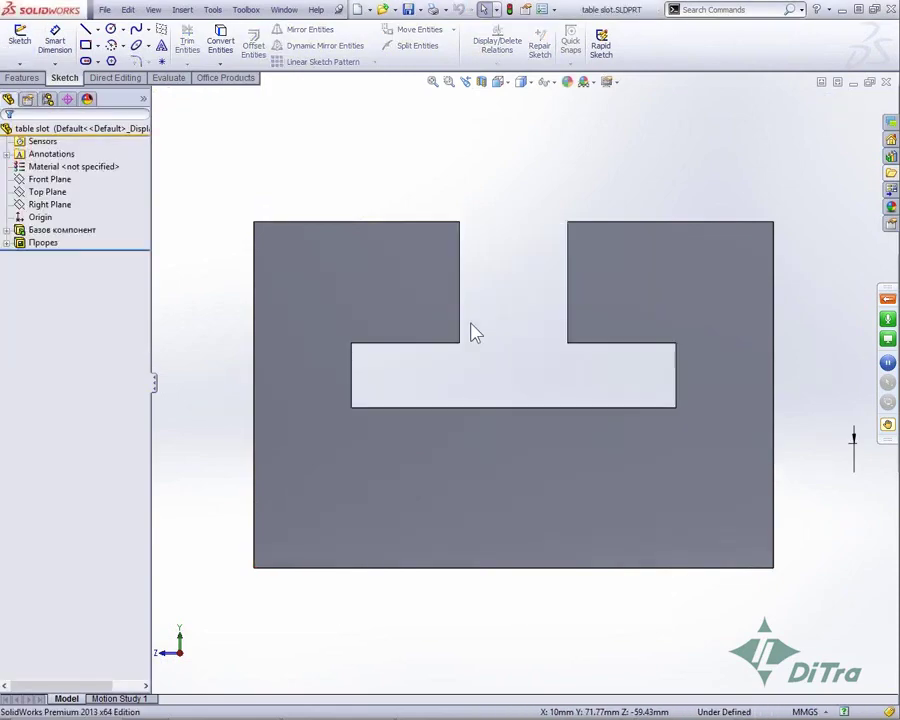
{"action": "key", "text": "space"}
Set isometric view, advance one slide, then select the Прорез cut and open the save options.
{"action": "left_click", "coordinate": [465, 183]}
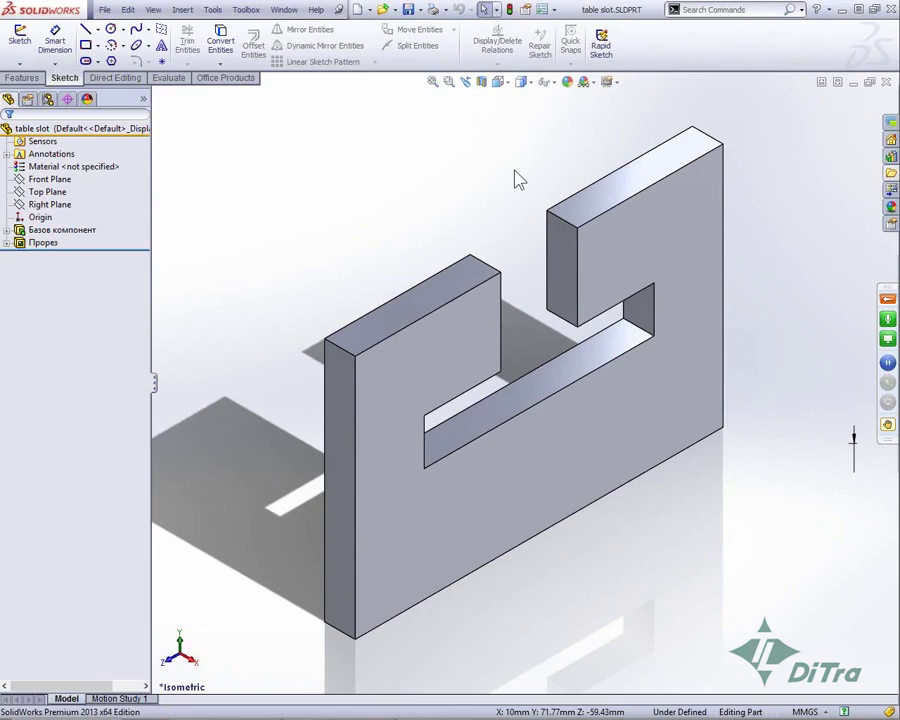
{"action": "key", "text": "alt+Tab"}
{"action": "key", "text": "Right"}
{"action": "left_click", "coordinate": [50, 245]}
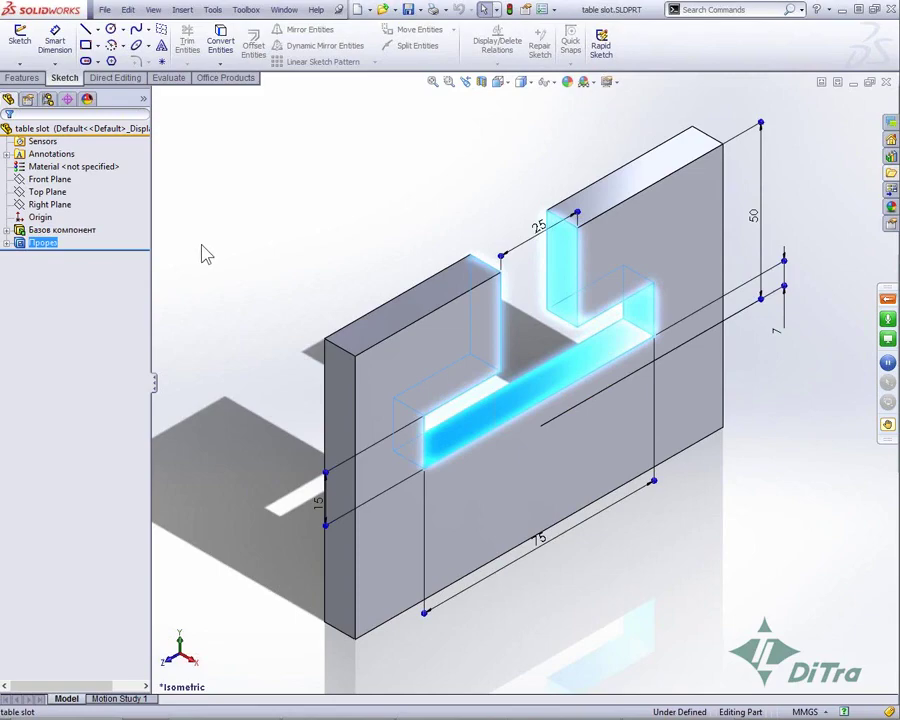
{"action": "left_click", "coordinate": [421, 10]}
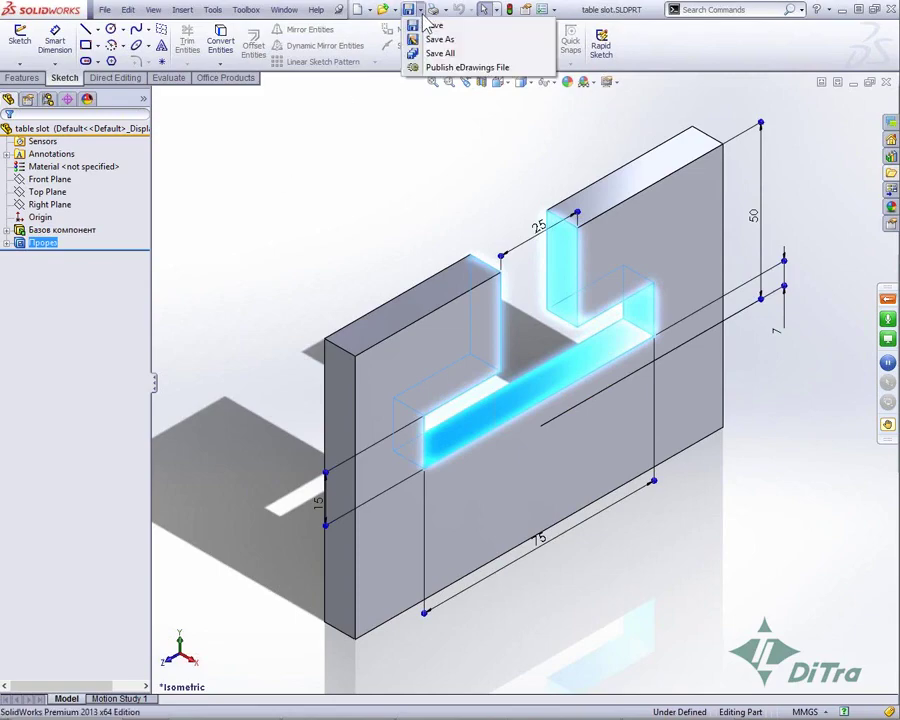
Save as Lib Feat Part table slot.SLDLFP in C:\library with description 'prовлачисни'.
{"action": "left_click", "coordinate": [432, 39]}
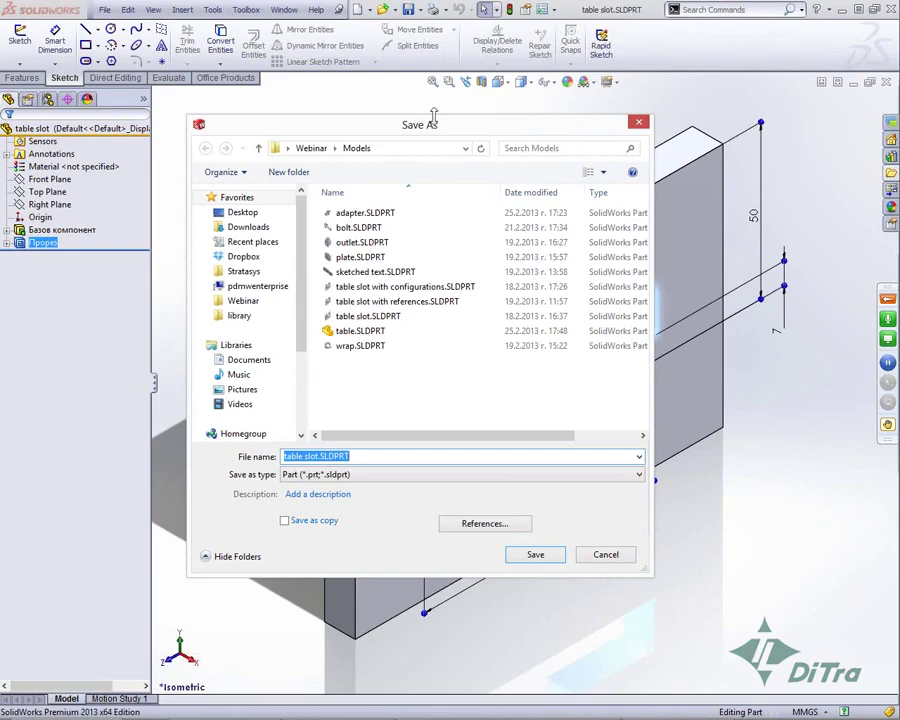
{"action": "left_click_drag", "start_coordinate": [463, 135], "coordinate": [452, 130]}
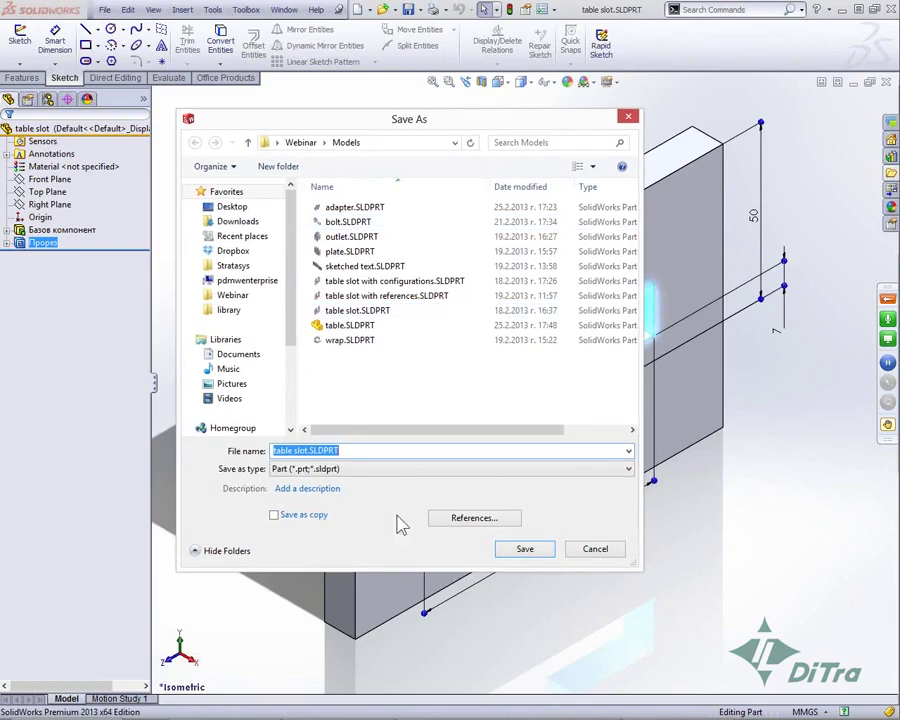
{"action": "left_click", "coordinate": [378, 470]}
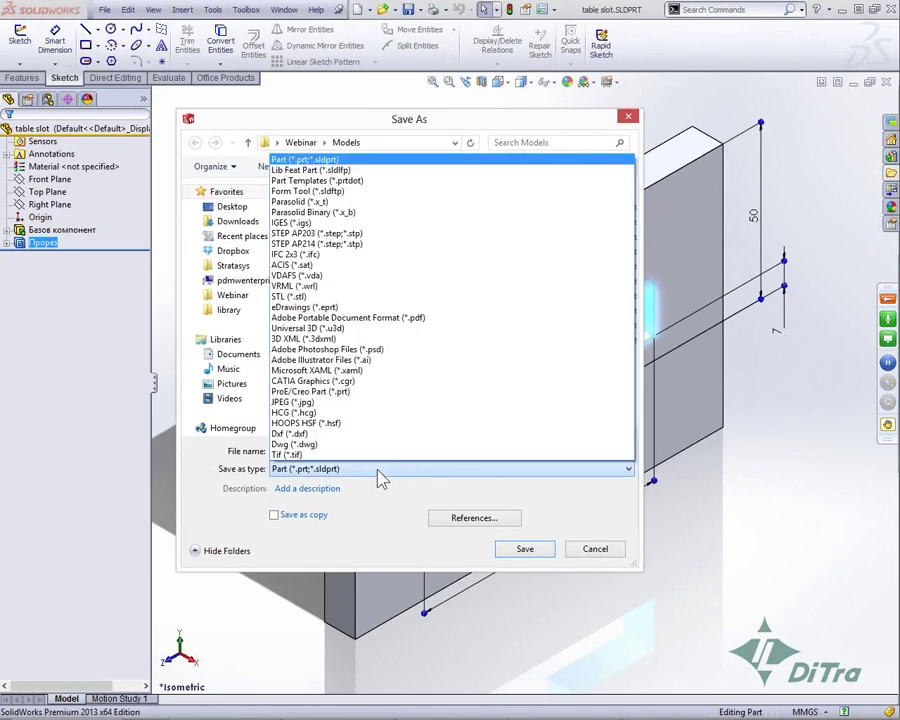
{"action": "left_click", "coordinate": [323, 173]}
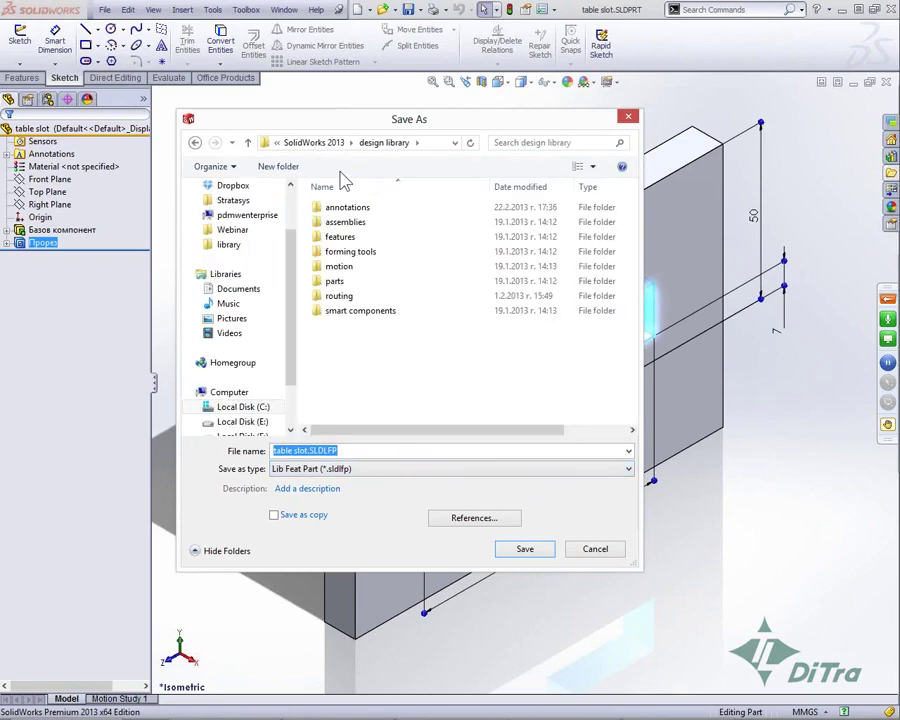
{"action": "left_click", "coordinate": [247, 249]}
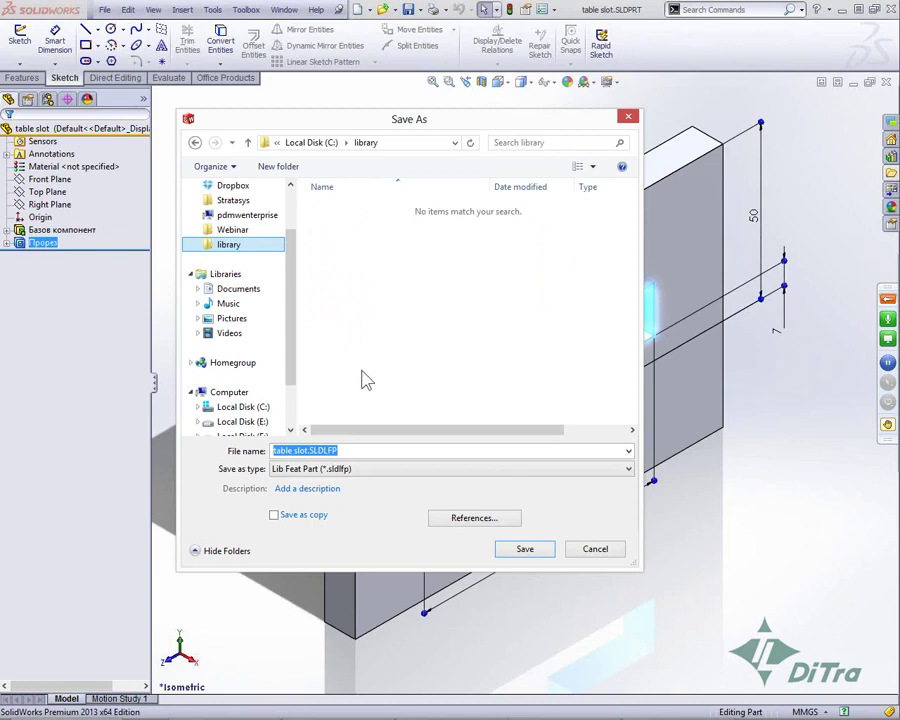
{"action": "left_click", "coordinate": [324, 488]}
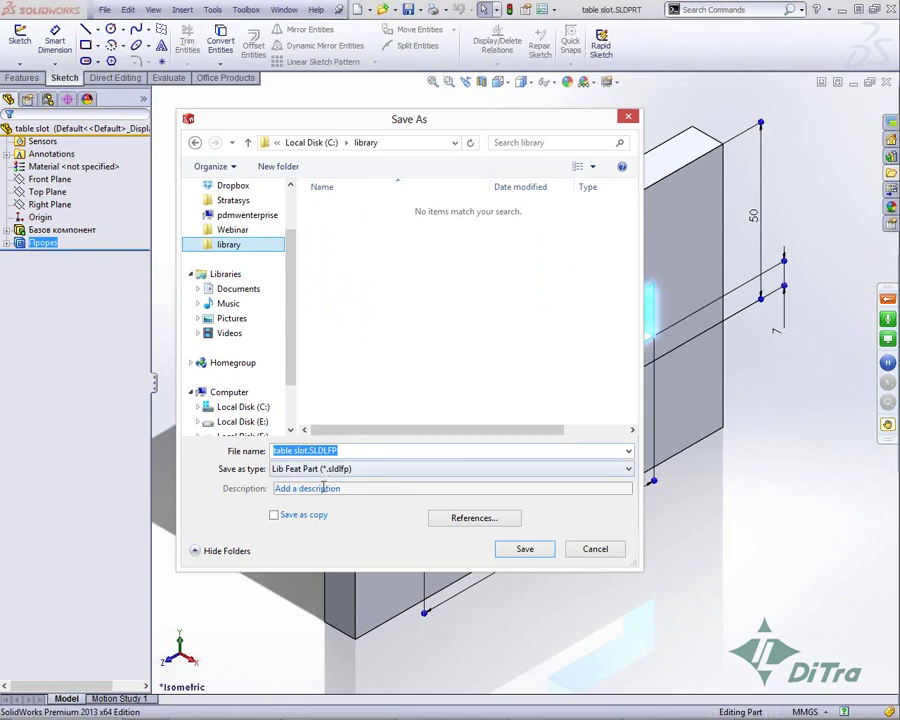
{"action": "type", "text": "pro"}
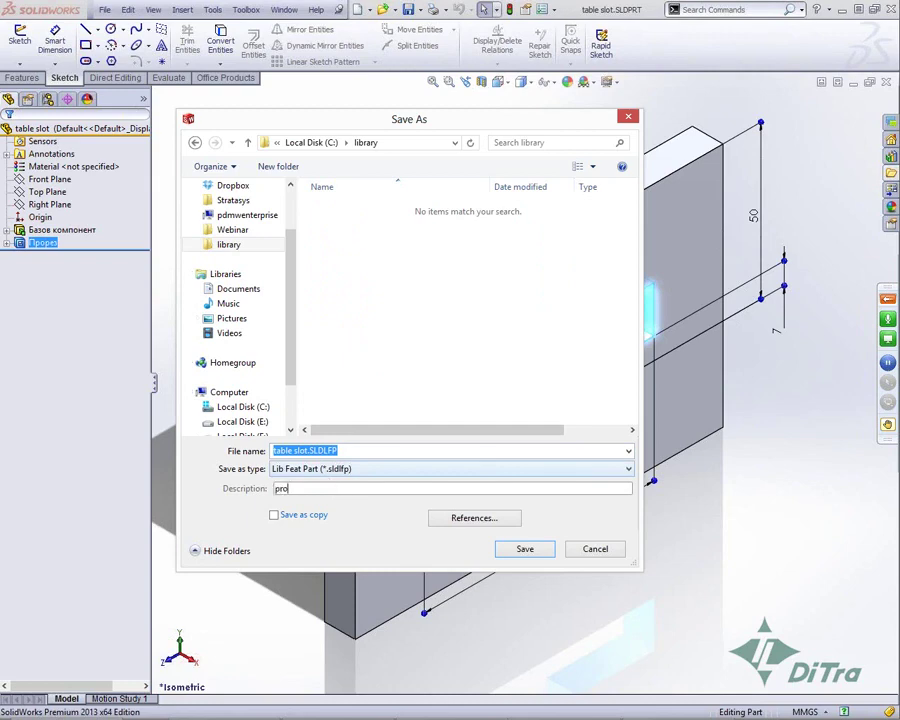
{"action": "type", "text": "овлачисни"}
{"action": "left_click", "coordinate": [516, 556]}
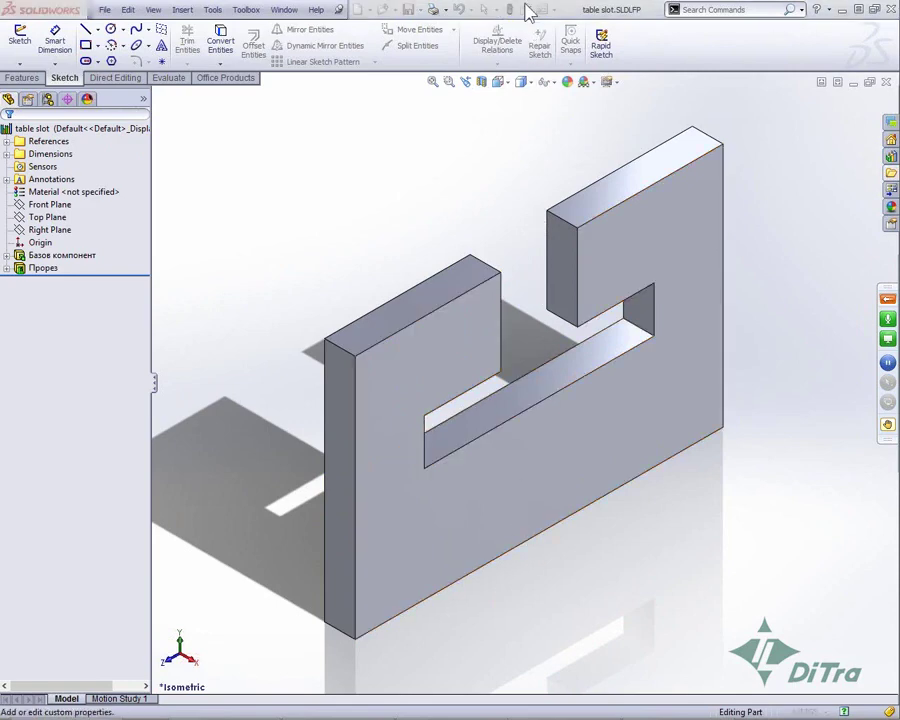
{"action": "left_click", "coordinate": [519, 11]}
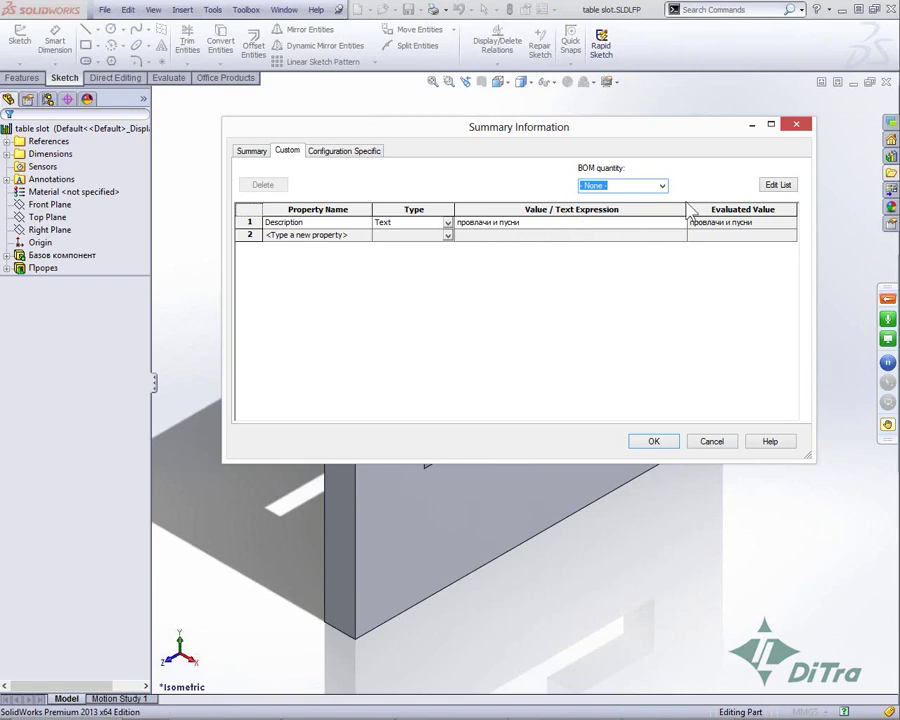
{"action": "left_click", "coordinate": [797, 127]}
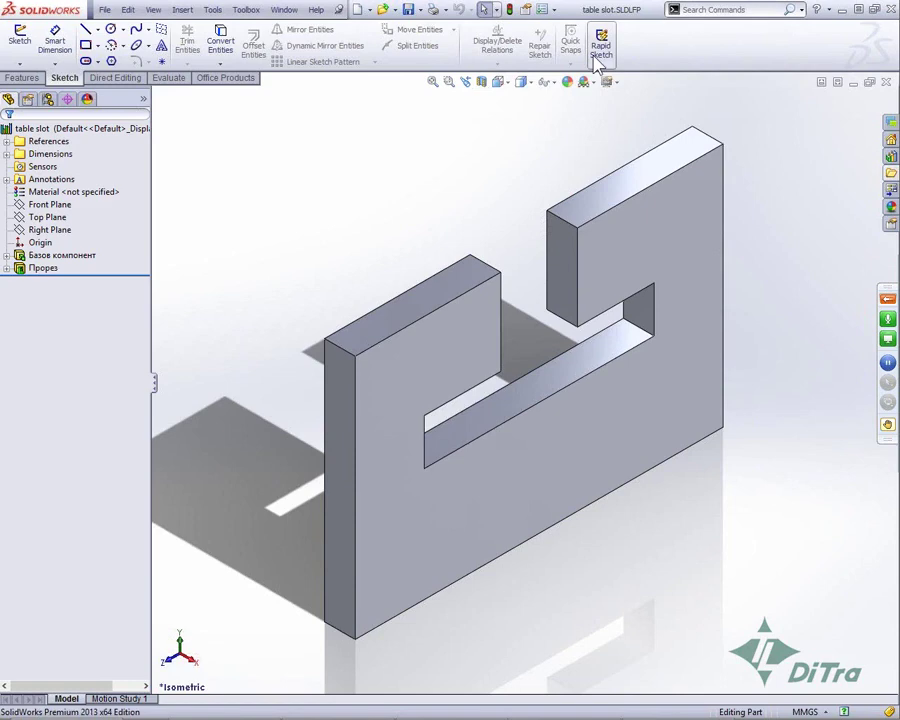
{"action": "left_click", "coordinate": [66, 133]}
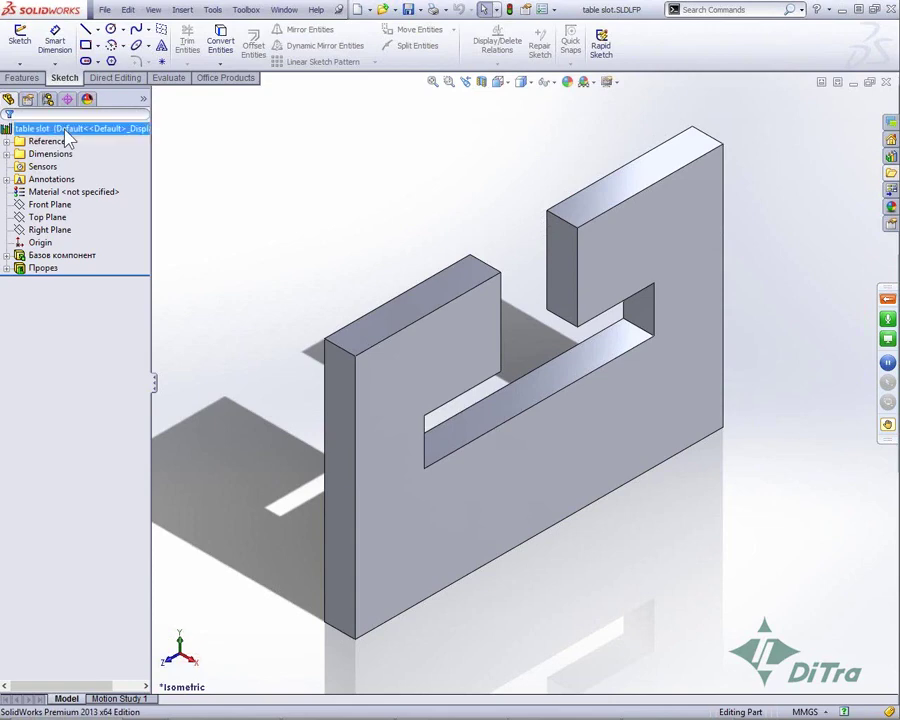
{"action": "left_click", "coordinate": [90, 148]}
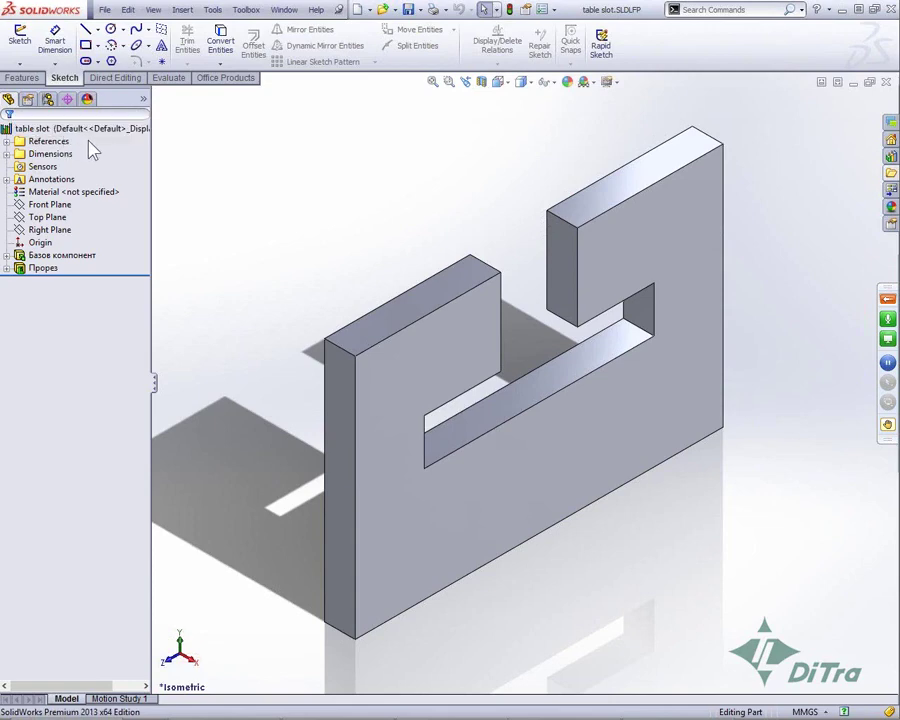
{"action": "left_click", "coordinate": [33, 270]}
{"action": "left_click", "coordinate": [35, 283]}
{"action": "key", "text": "alt+Tab"}
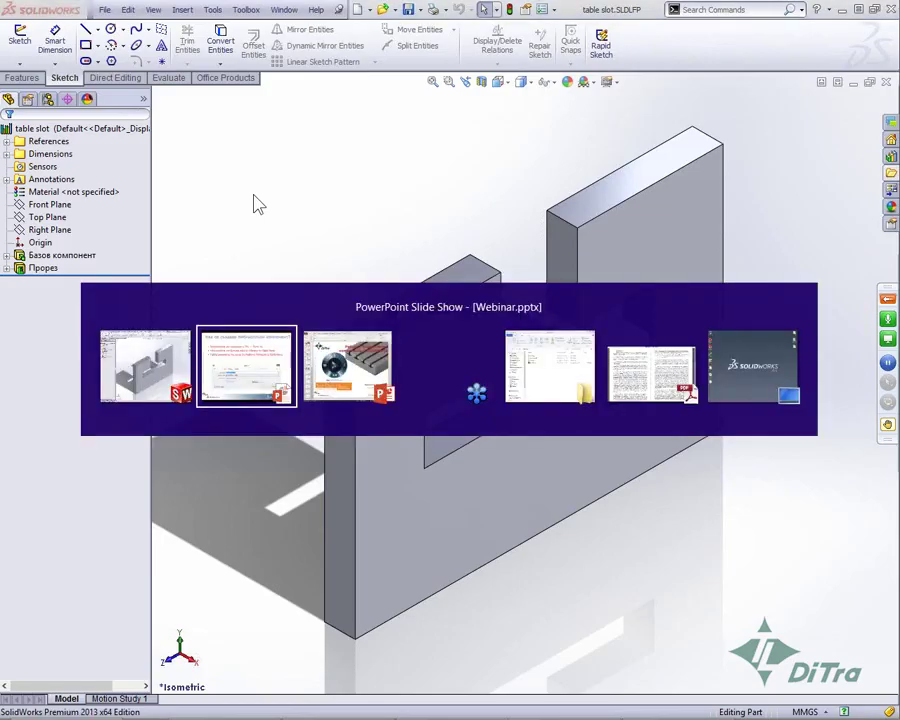
Advance to the 'Използване на библиотечни компоненти' slide, then close the table slot part.
{"action": "key", "text": "Right"}
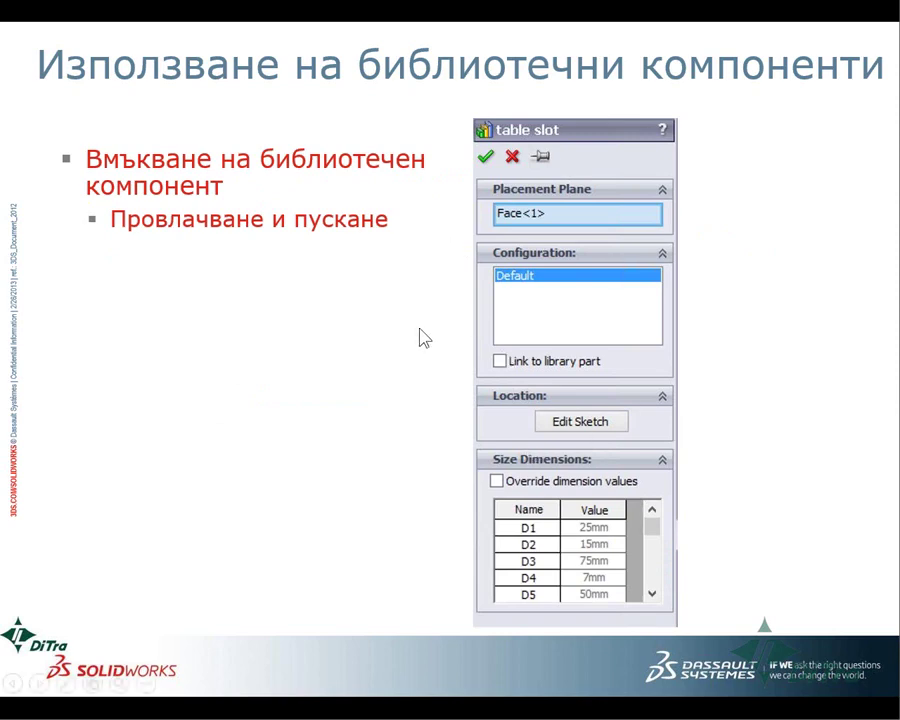
{"action": "key", "text": "alt+Tab"}
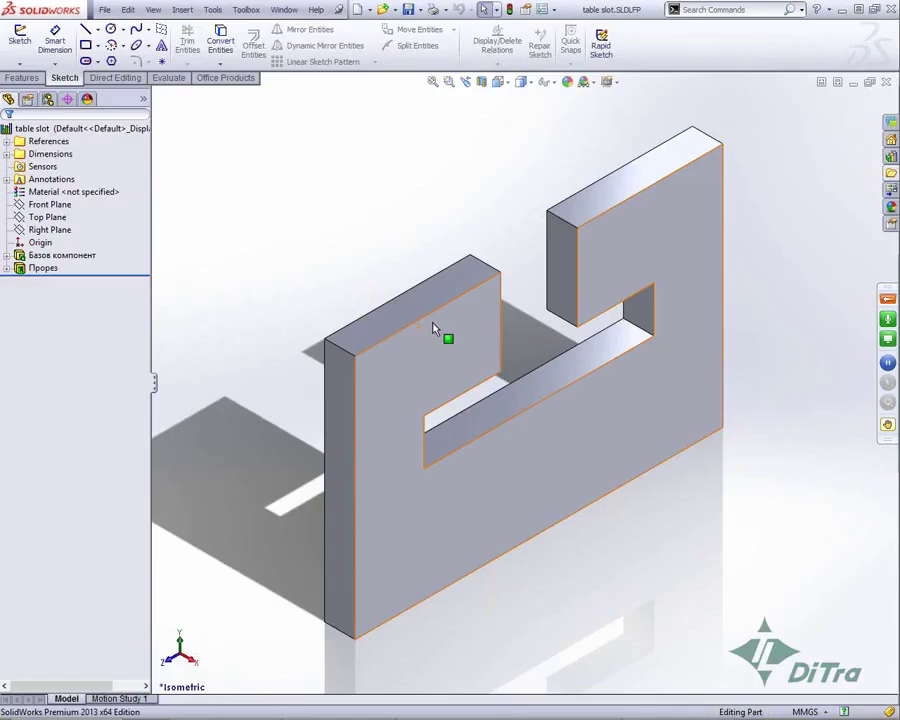
{"action": "left_click", "coordinate": [886, 82]}
Open table.SLDPRT from the Models folder and switch to the saved позиция view.
{"action": "left_click", "coordinate": [891, 122]}
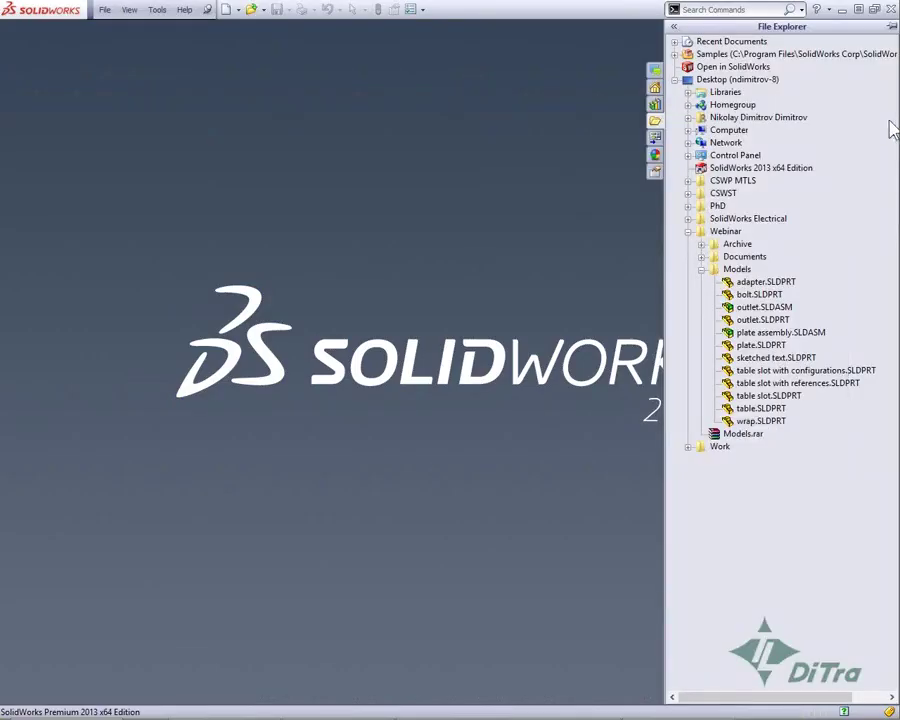
{"action": "left_click", "coordinate": [762, 407]}
{"action": "left_click_drag", "start_coordinate": [762, 407], "coordinate": [471, 397]}
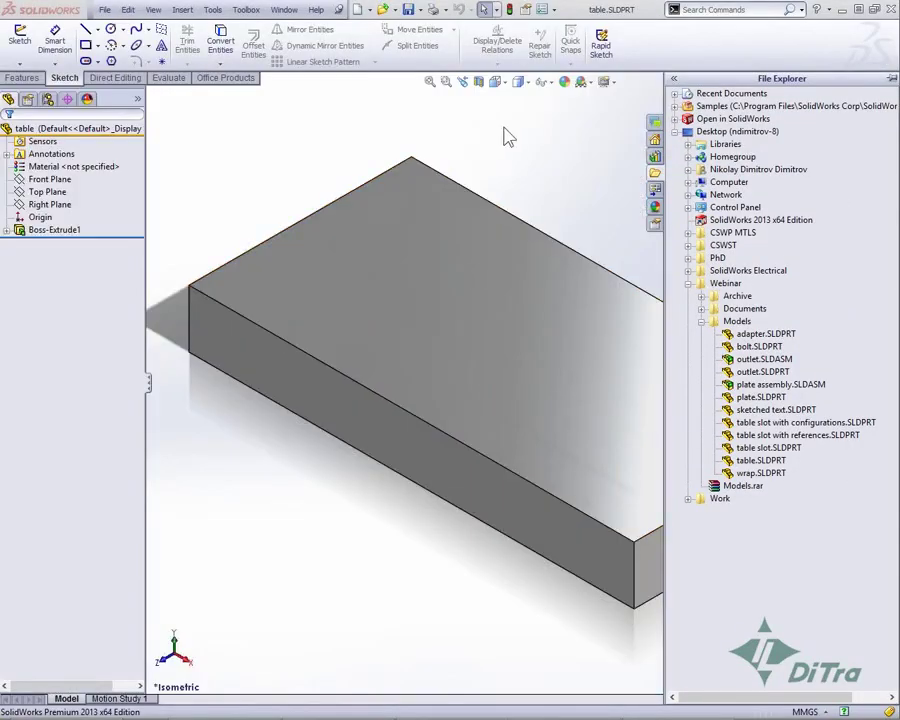
{"action": "key", "text": "space"}
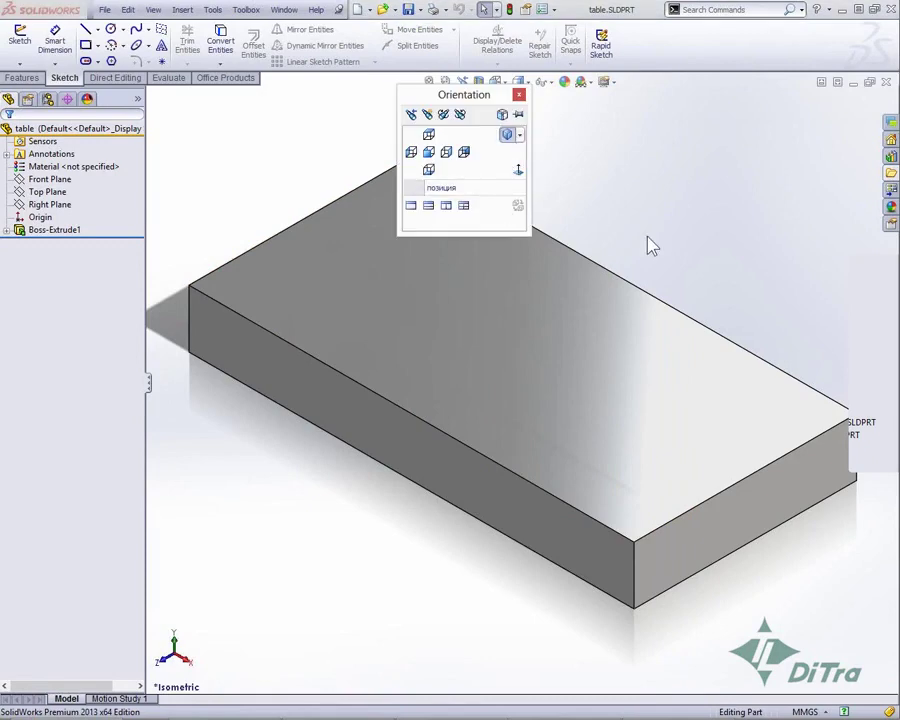
{"action": "left_click", "coordinate": [495, 190]}
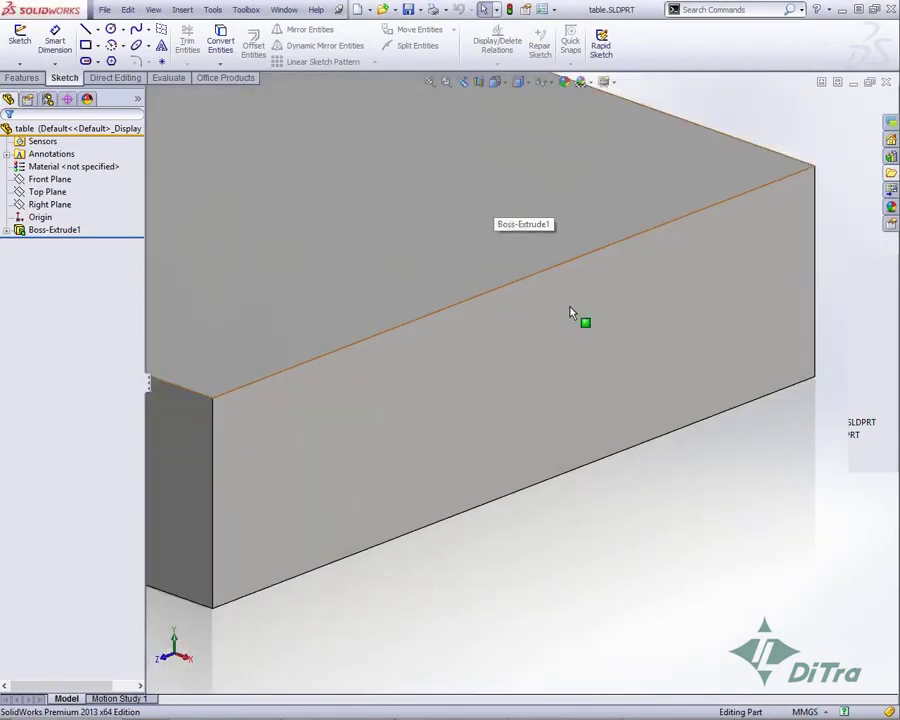
Show the Design Library's 'library' folder and drag 'table slot' onto the block's top face.
{"action": "left_click", "coordinate": [890, 156]}
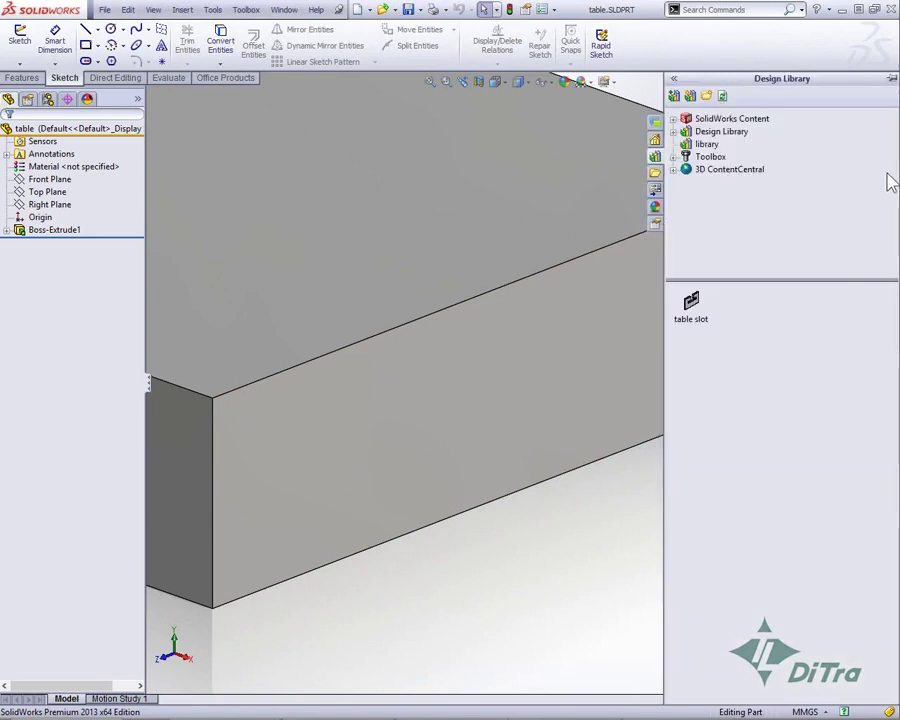
{"action": "left_click", "coordinate": [707, 144]}
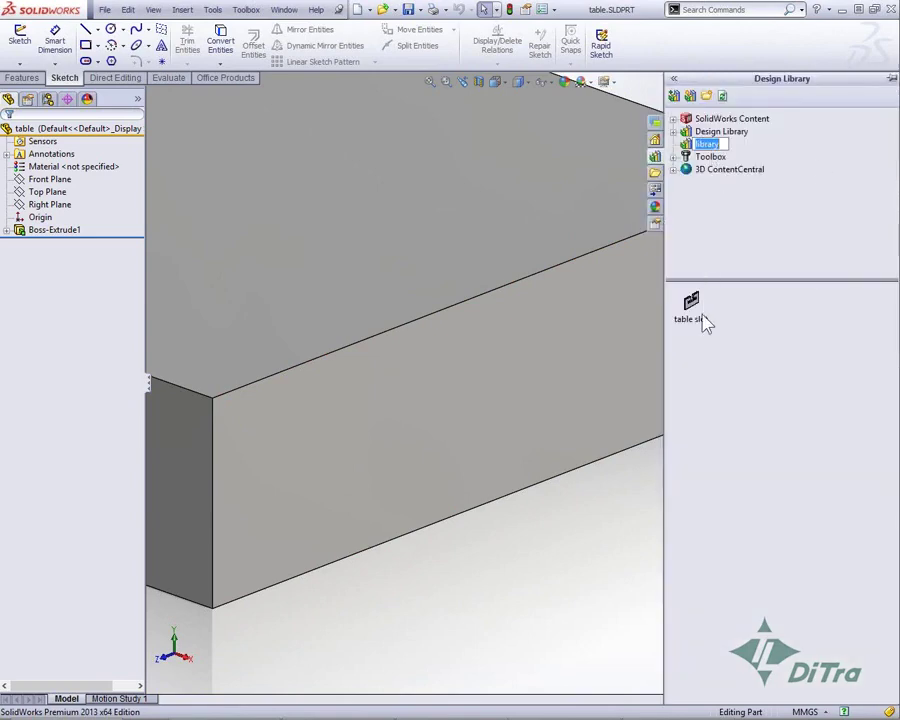
{"action": "left_click", "coordinate": [699, 322]}
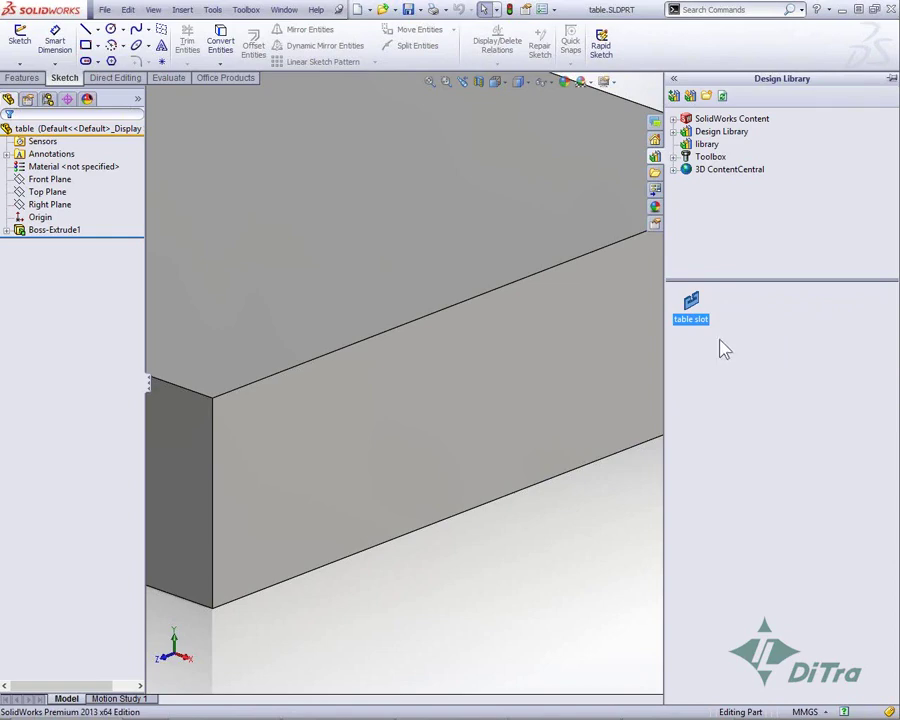
{"action": "mouse_move", "coordinate": [697, 316]}
{"action": "left_mouse_down"}
{"action": "mouse_move", "coordinate": [442, 261]}
{"action": "mouse_move", "coordinate": [203, 327]}
{"action": "mouse_move", "coordinate": [195, 462]}
{"action": "mouse_move", "coordinate": [378, 466]}
{"action": "mouse_move", "coordinate": [197, 466]}
{"action": "mouse_move", "coordinate": [235, 315]}
{"action": "mouse_move", "coordinate": [322, 363]}
{"action": "mouse_move", "coordinate": [342, 398]}
{"action": "mouse_move", "coordinate": [324, 345]}
{"action": "mouse_move", "coordinate": [327, 411]}
{"action": "mouse_move", "coordinate": [304, 423]}
{"action": "mouse_move", "coordinate": [297, 412]}
{"action": "left_mouse_up"}
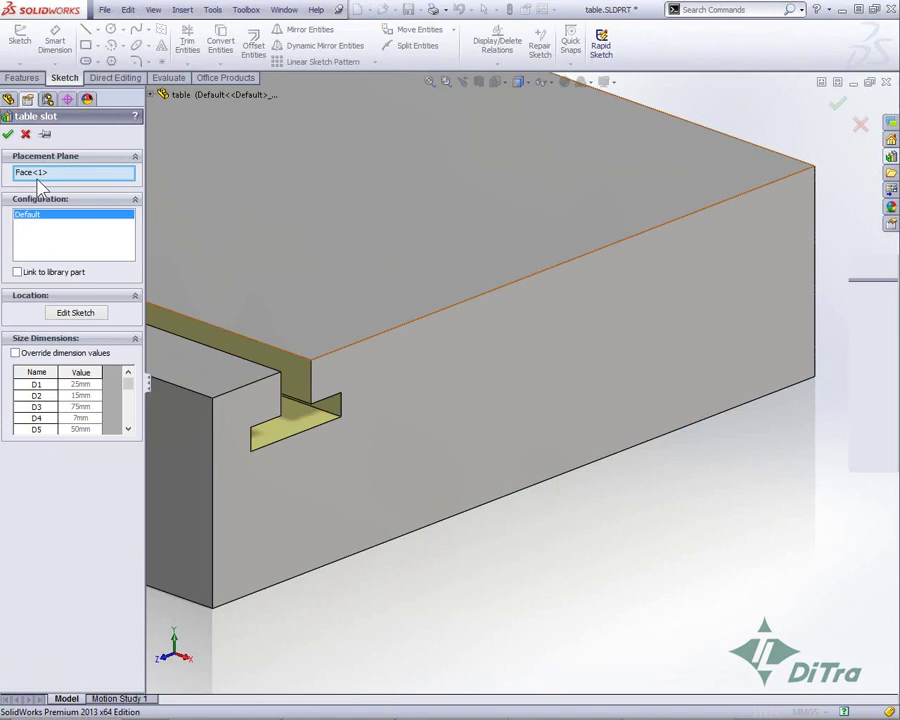
Open the table slot's location sketch for editing from the Library Feature Profile panel.
{"action": "left_click", "coordinate": [69, 313]}
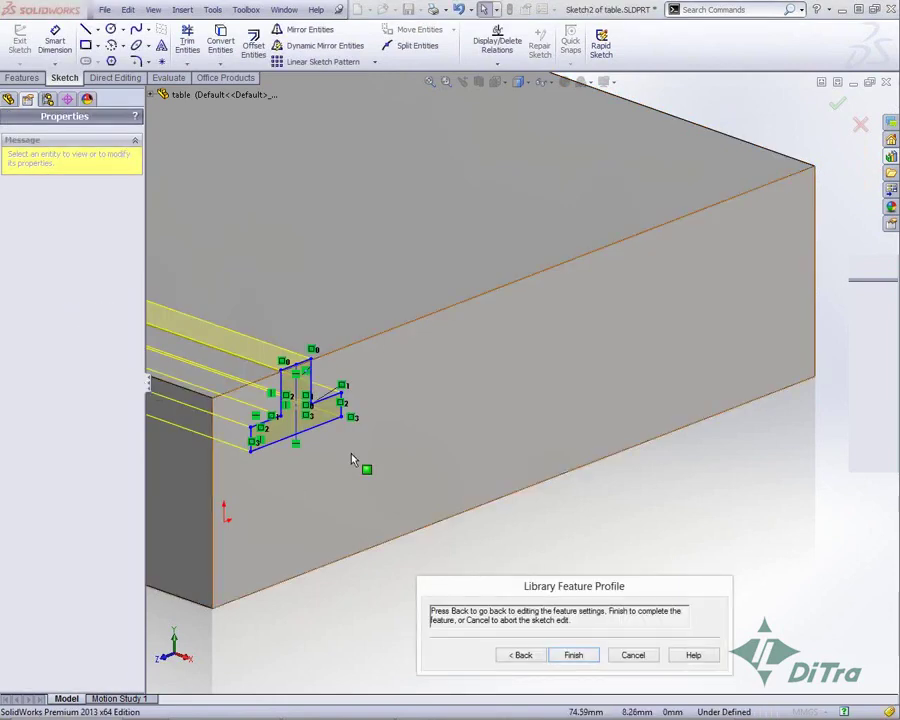
Move the slot profile so its top midpoint snaps onto the block's top edge.
{"action": "scroll", "coordinate": [305, 462], "scroll_direction": "down", "scroll_amount": 2}
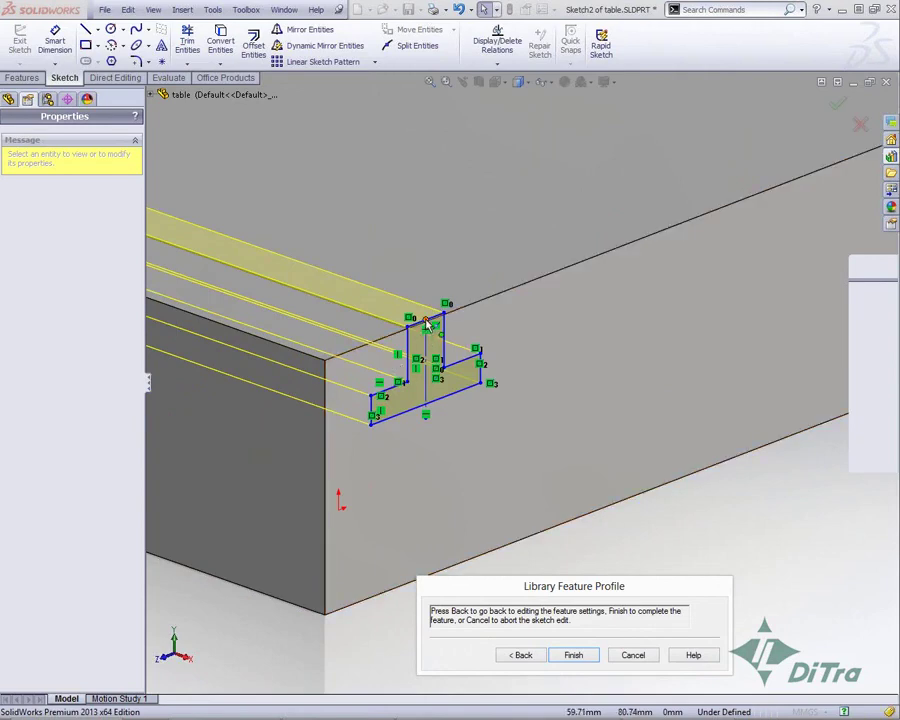
{"action": "left_click_drag", "start_coordinate": [426, 320], "coordinate": [422, 358]}
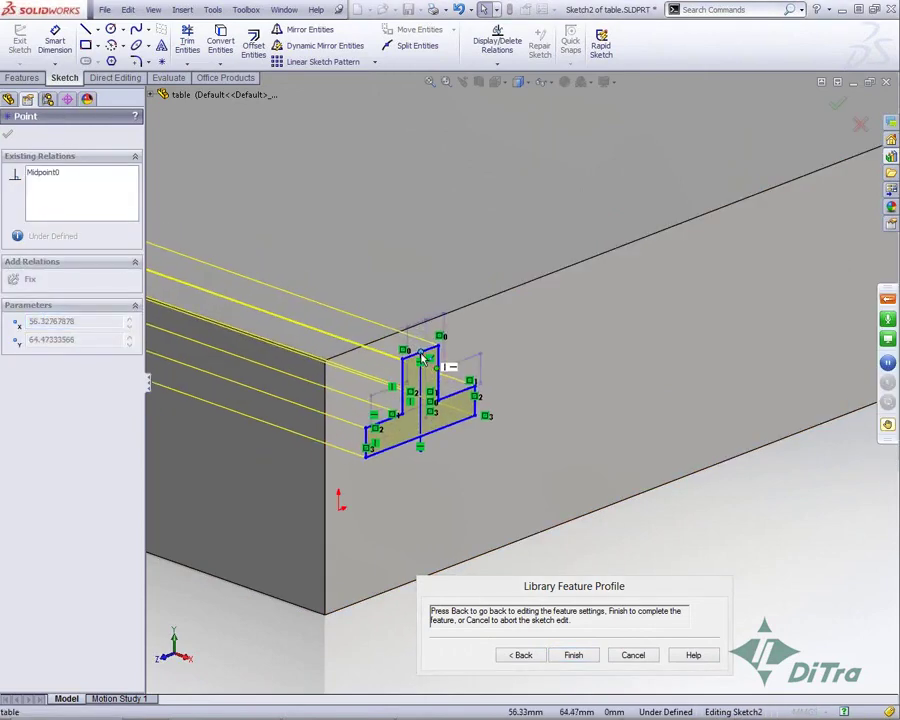
{"action": "mouse_move", "coordinate": [422, 358]}
{"action": "left_mouse_down"}
{"action": "mouse_move", "coordinate": [430, 362]}
{"action": "mouse_move", "coordinate": [419, 354]}
{"action": "left_mouse_up"}
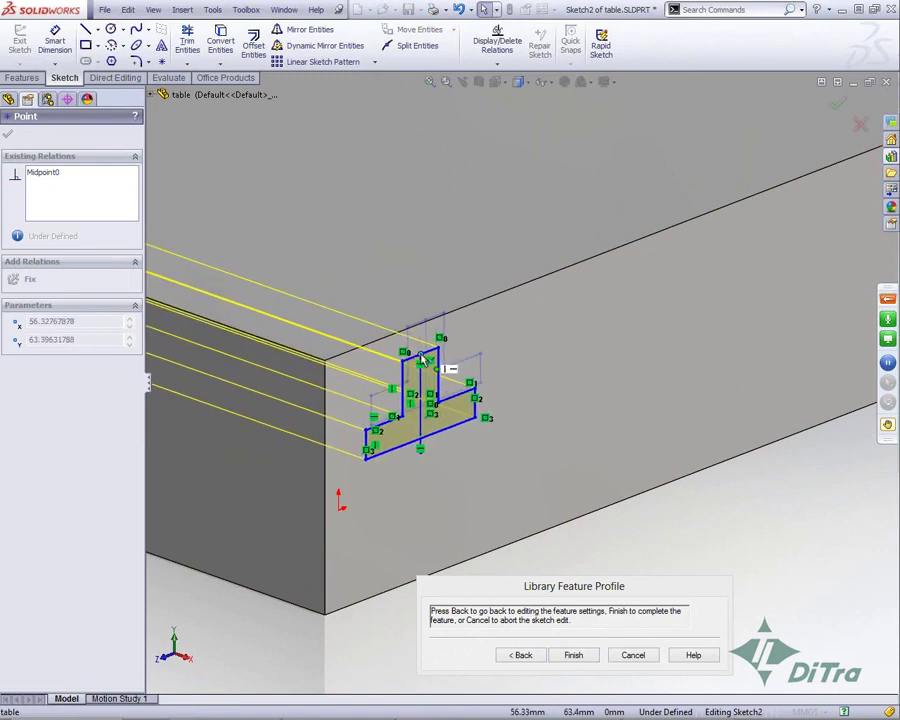
{"action": "left_click_drag", "start_coordinate": [419, 354], "coordinate": [410, 328]}
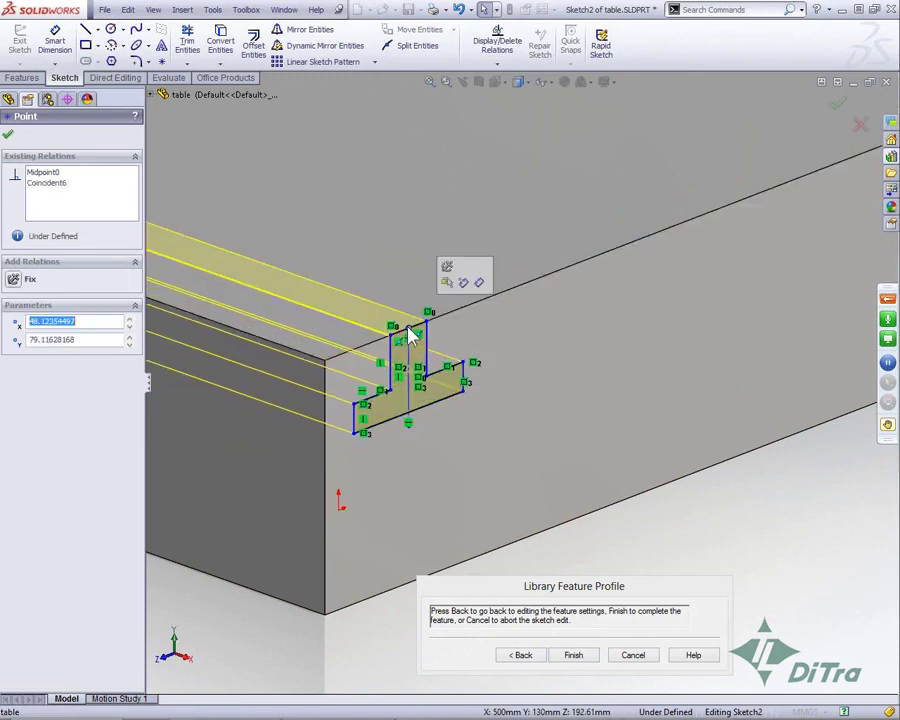
Dimension the slot centreline 50 mm from the end edge and confirm the first T-slot.
{"action": "key", "text": "d"}
{"action": "left_click", "coordinate": [409, 397]}
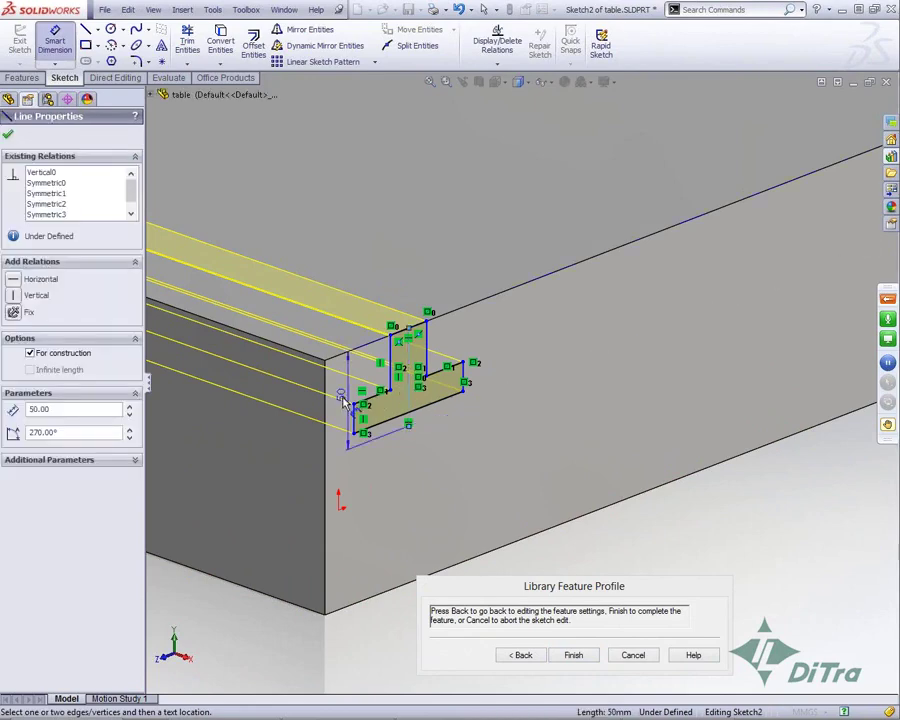
{"action": "left_click", "coordinate": [326, 410]}
{"action": "type", "text": "50"}
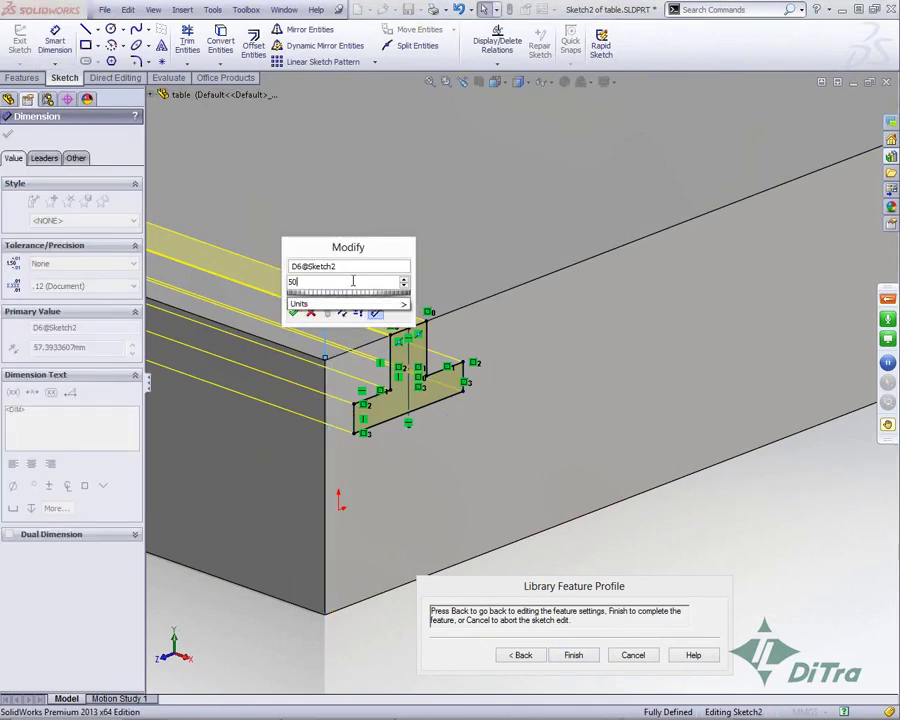
{"action": "key", "text": "Return"}
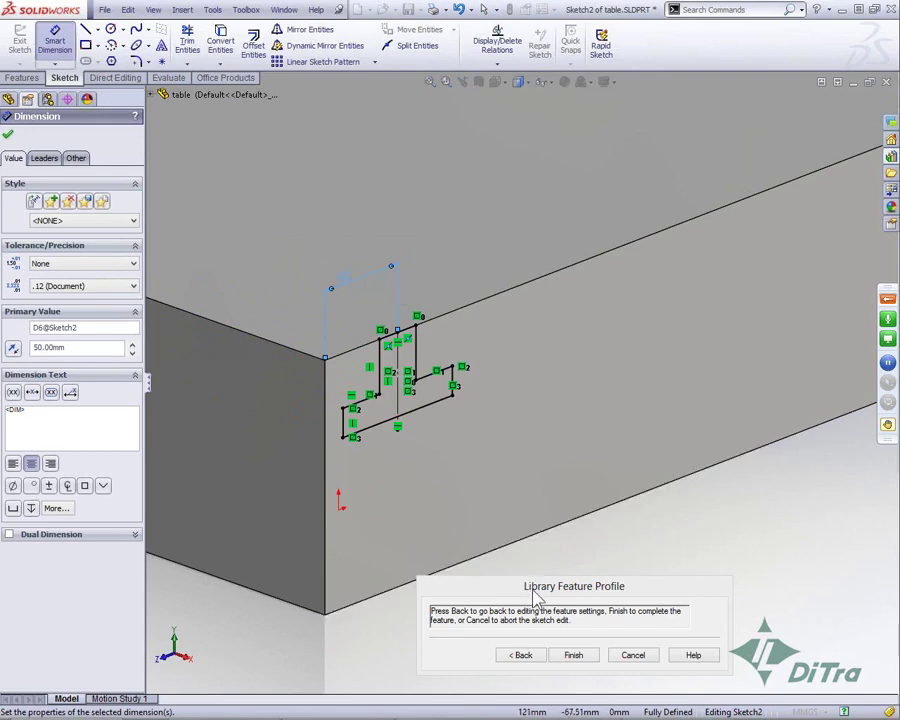
{"action": "left_click_drag", "start_coordinate": [555, 586], "coordinate": [548, 404]}
{"action": "left_click", "coordinate": [513, 473]}
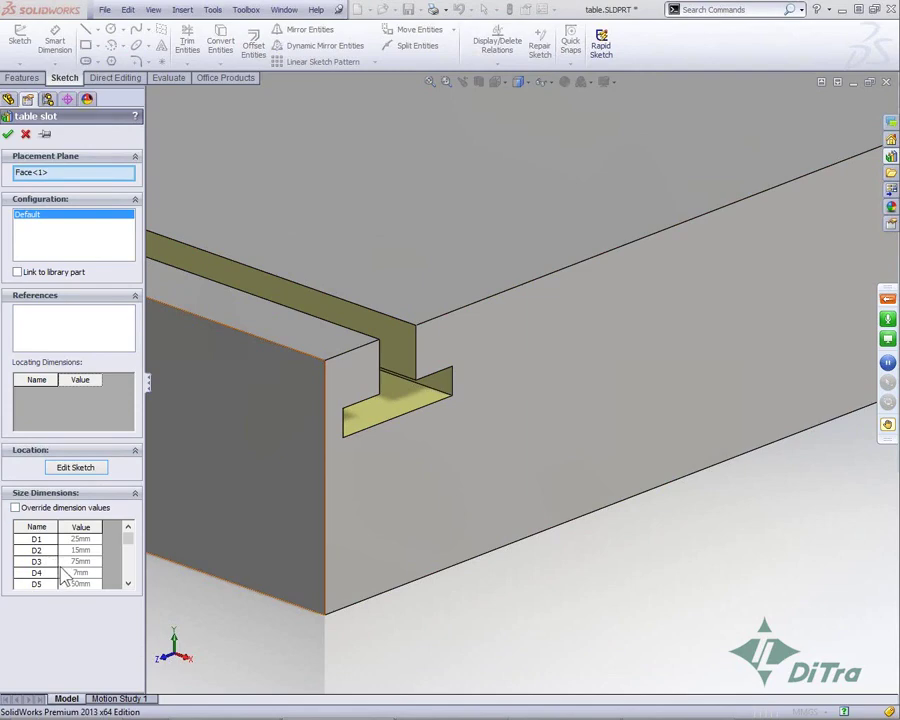
{"action": "left_click", "coordinate": [8, 133]}
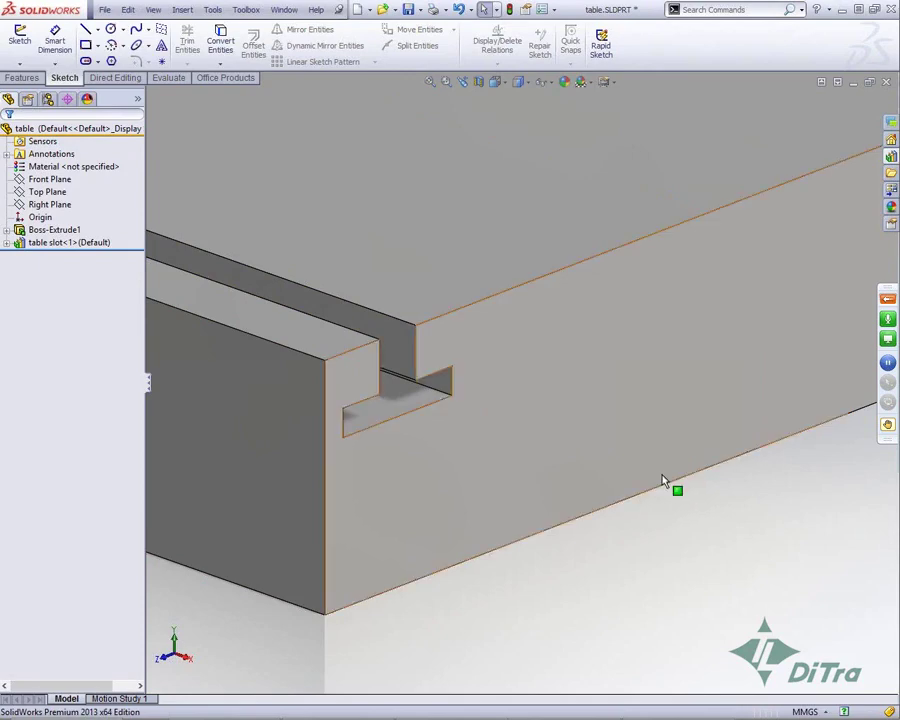
Drop another table slot onto the top face and snap its profile midpoint to the top edge.
{"action": "left_click", "coordinate": [889, 157]}
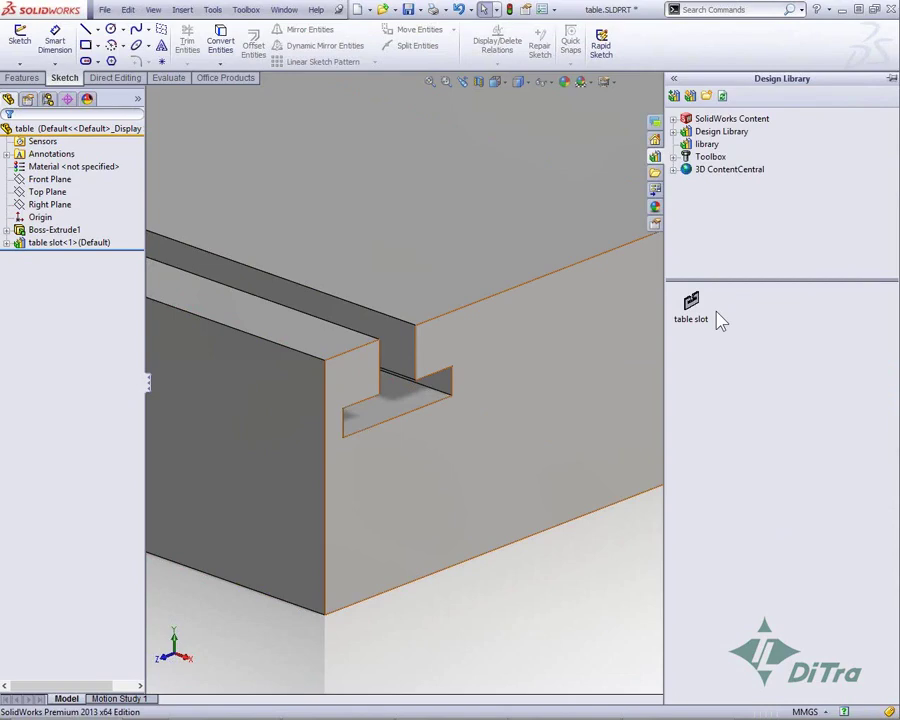
{"action": "left_click_drag", "start_coordinate": [716, 315], "coordinate": [558, 336]}
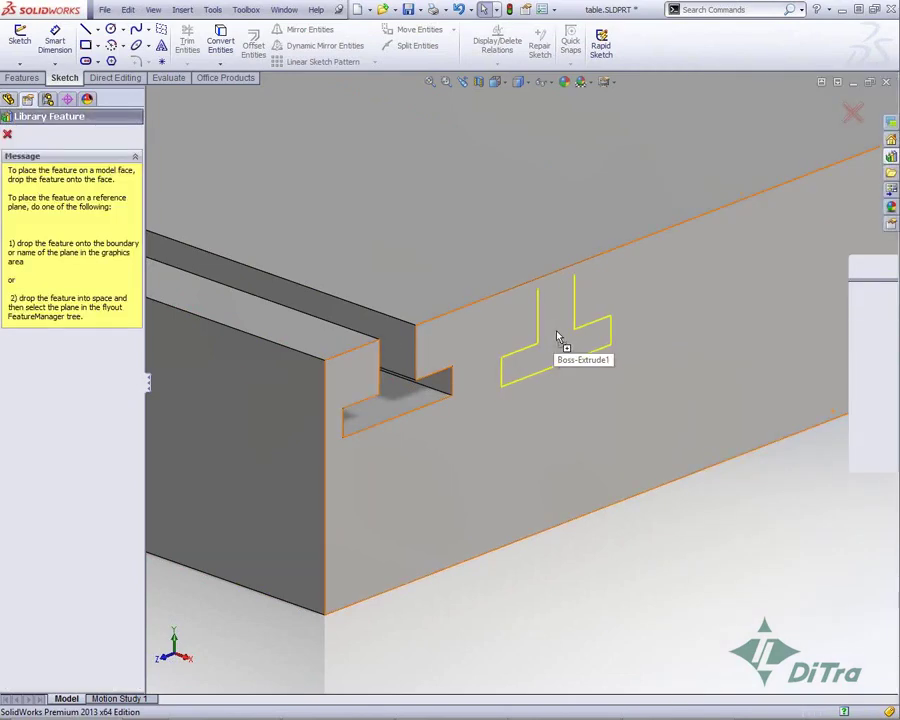
{"action": "left_click", "coordinate": [89, 314]}
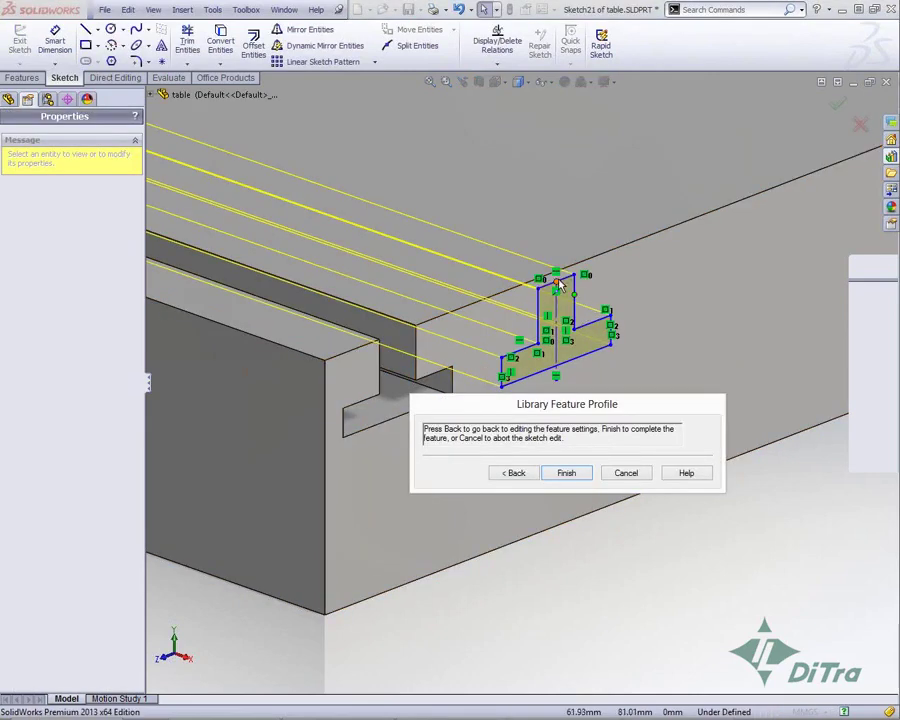
{"action": "left_click", "coordinate": [557, 284]}
{"action": "left_click_drag", "start_coordinate": [557, 284], "coordinate": [555, 277]}
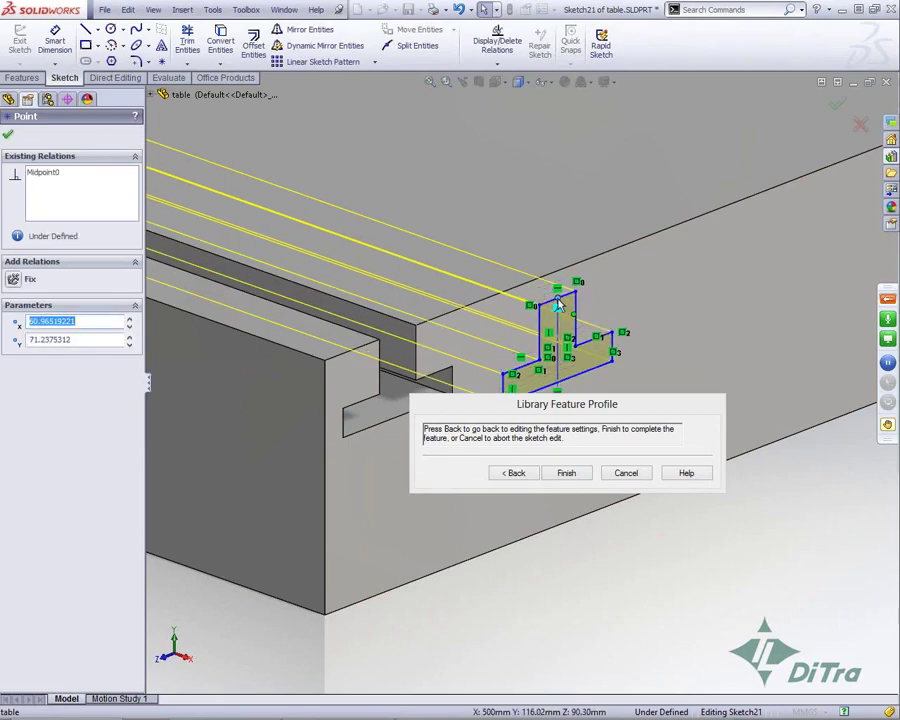
{"action": "left_click_drag", "start_coordinate": [555, 277], "coordinate": [553, 272]}
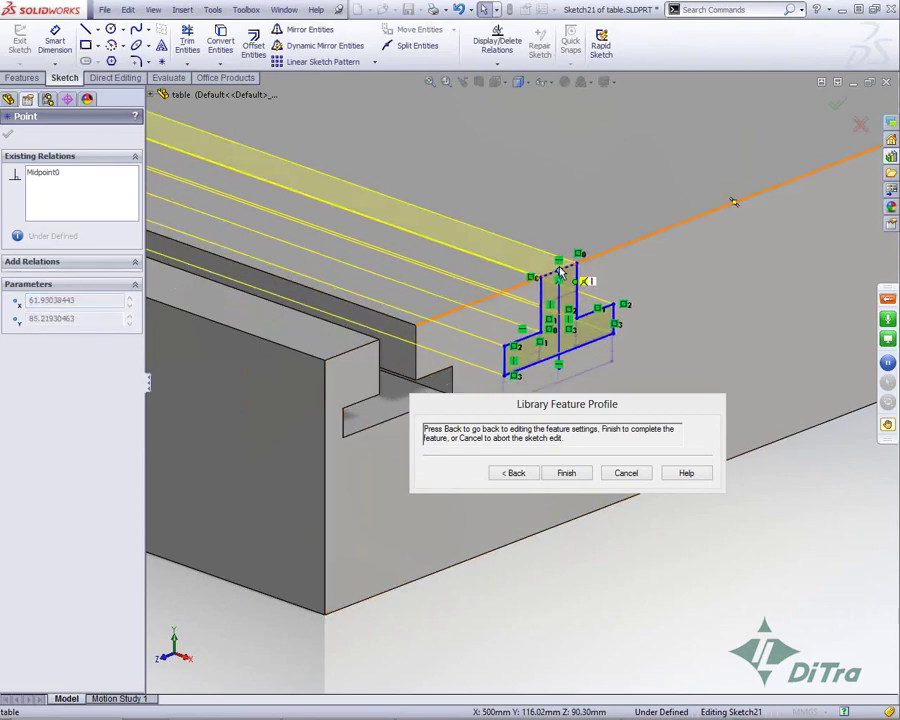
Dimension the second slot's centreline 150 mm from the end edge and finish placing it.
{"action": "right_click_drag", "start_coordinate": [673, 311], "coordinate": [659, 209]}
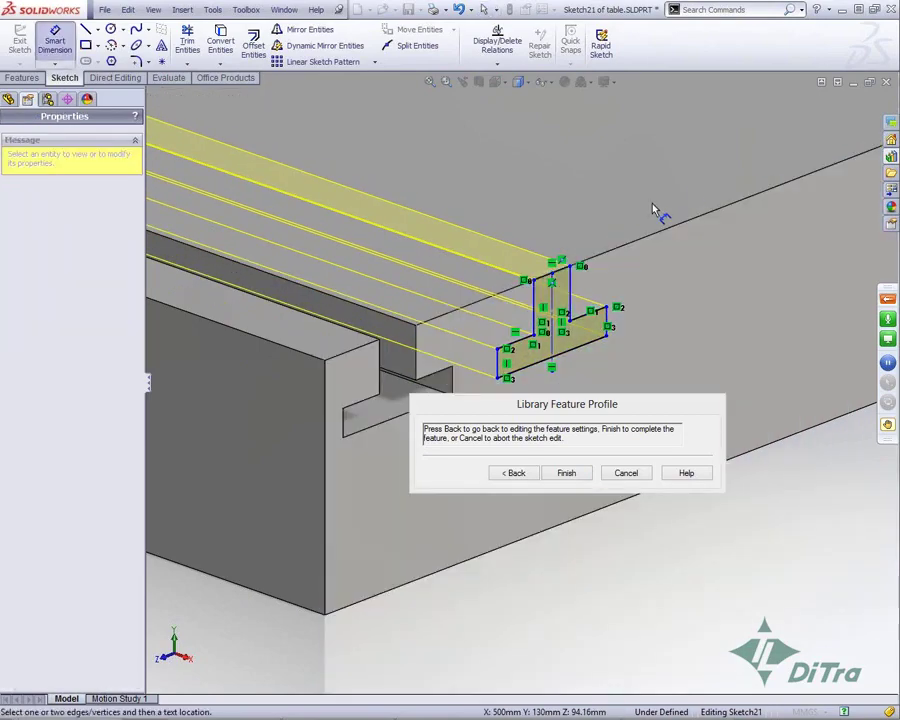
{"action": "left_click", "coordinate": [555, 303]}
{"action": "left_click", "coordinate": [322, 480]}
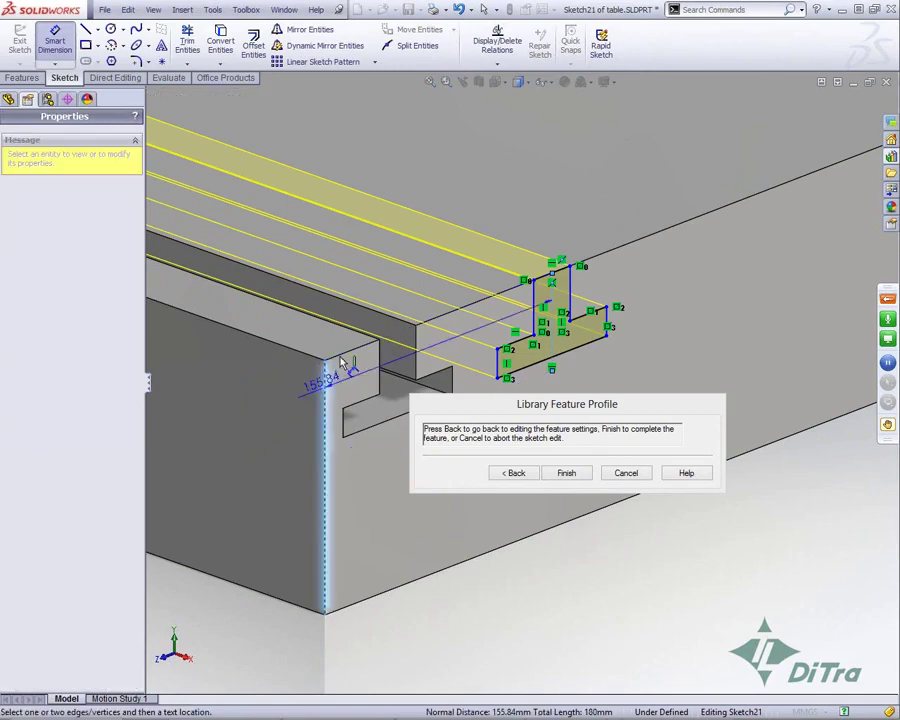
{"action": "left_click", "coordinate": [392, 278]}
{"action": "type", "text": "150"}
{"action": "key", "text": "Return"}
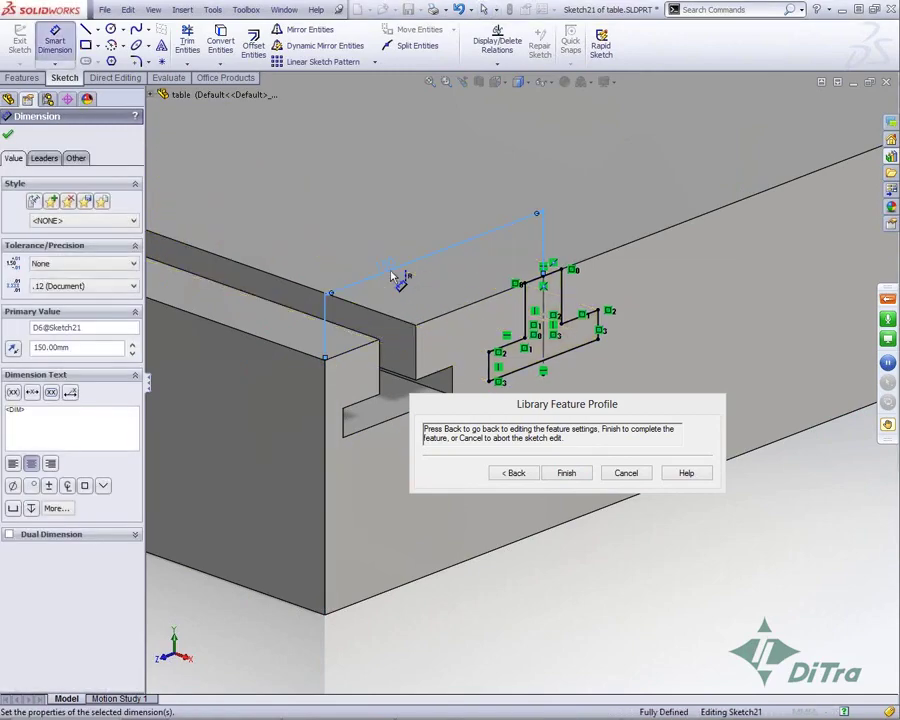
{"action": "left_click", "coordinate": [567, 474]}
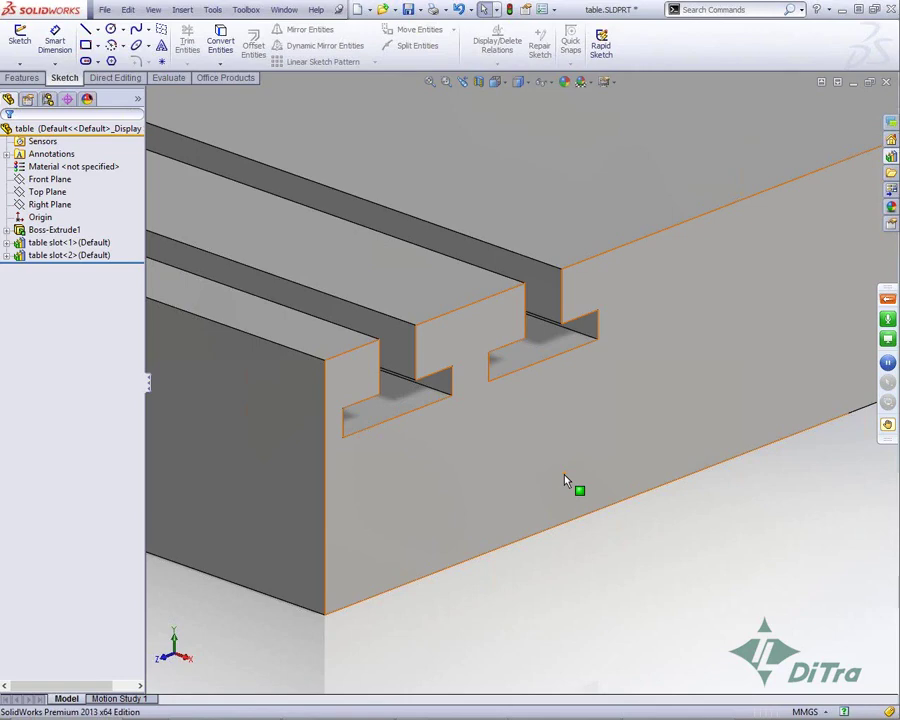
Highlight the base extrusion and both T-slot features in the FeatureManager to inspect them.
{"action": "left_click", "coordinate": [100, 243]}
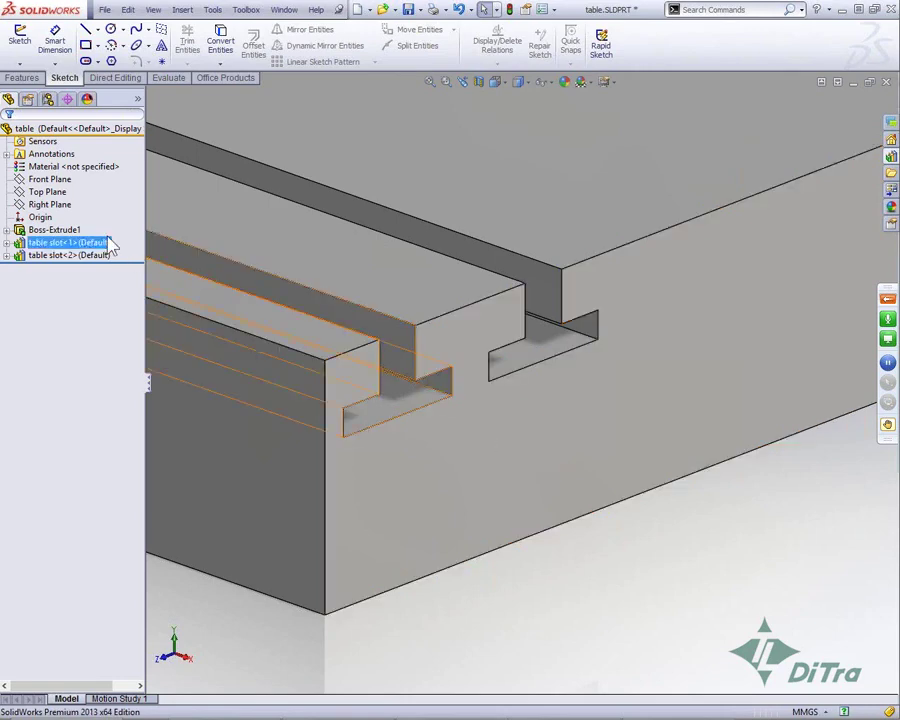
{"action": "left_click", "coordinate": [73, 236]}
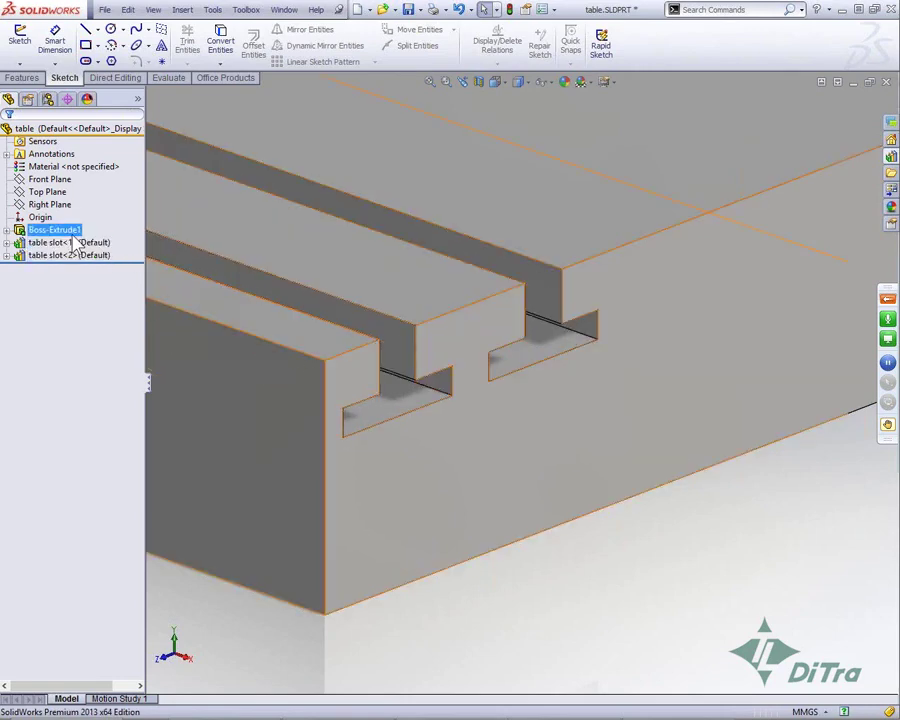
{"action": "left_click", "coordinate": [75, 243]}
{"action": "left_click", "coordinate": [64, 256]}
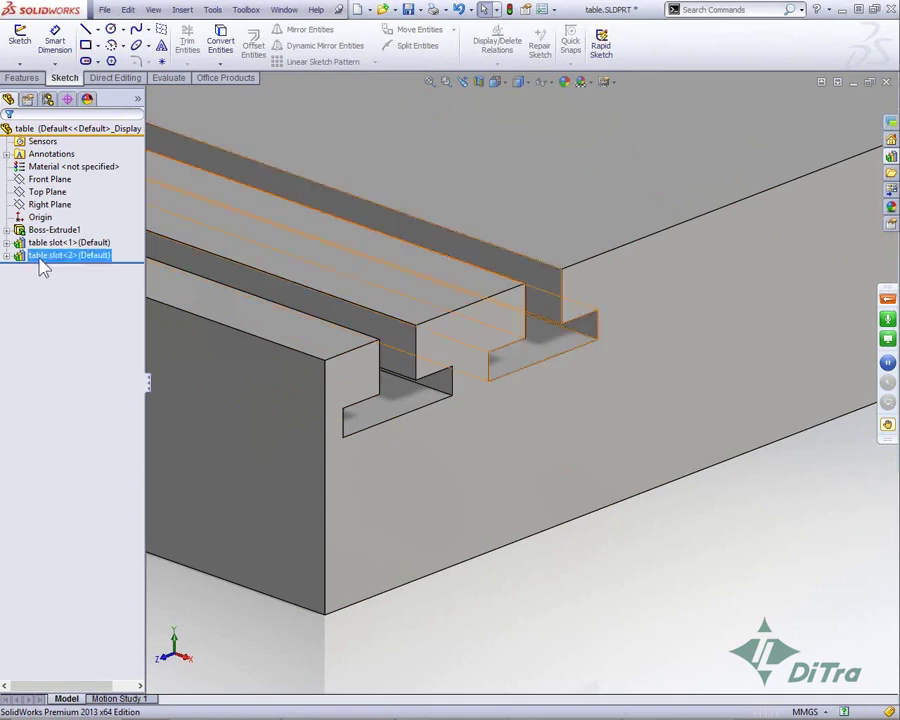
Expand table slot<2> to its sketch, open it for editing, then rebuild and clear the selection.
{"action": "left_click", "coordinate": [7, 255]}
{"action": "left_click", "coordinate": [20, 268]}
{"action": "right_click", "coordinate": [60, 281]}
{"action": "left_click", "coordinate": [66, 256]}
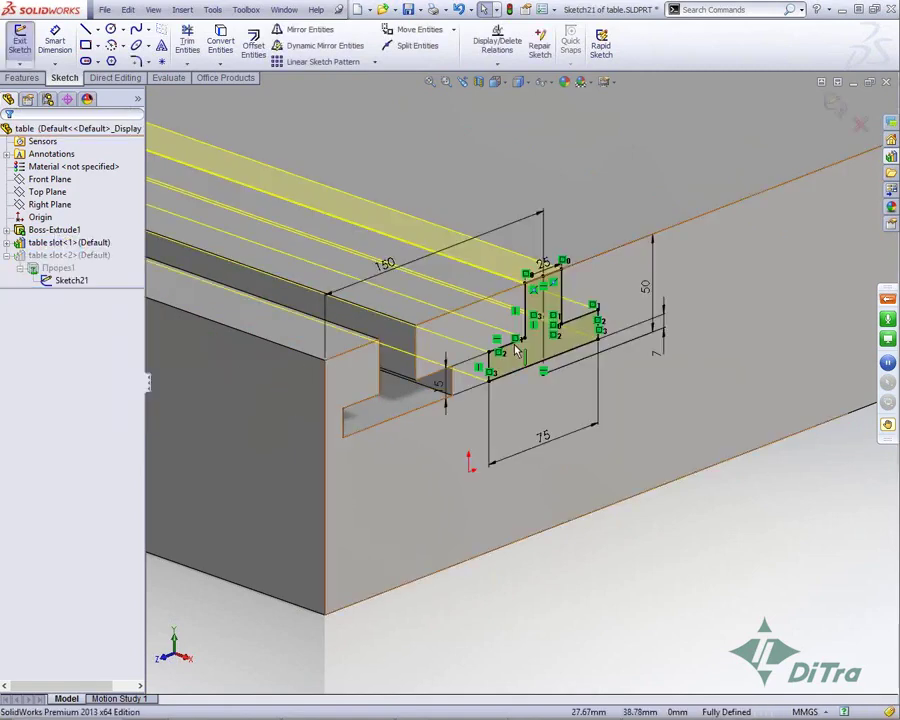
{"action": "left_click", "coordinate": [21, 42]}
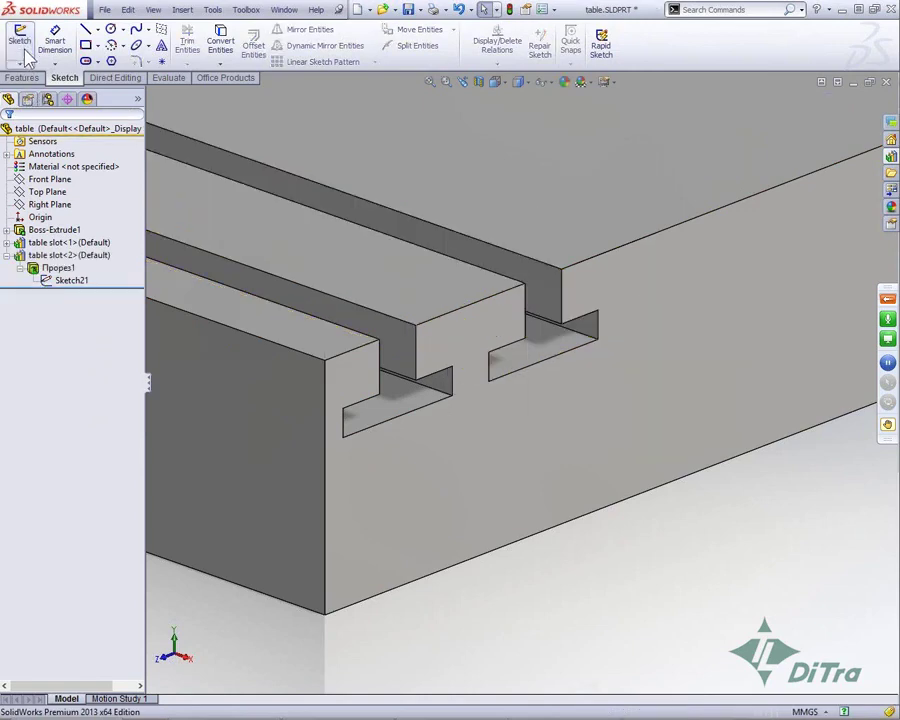
{"action": "left_click", "coordinate": [74, 283]}
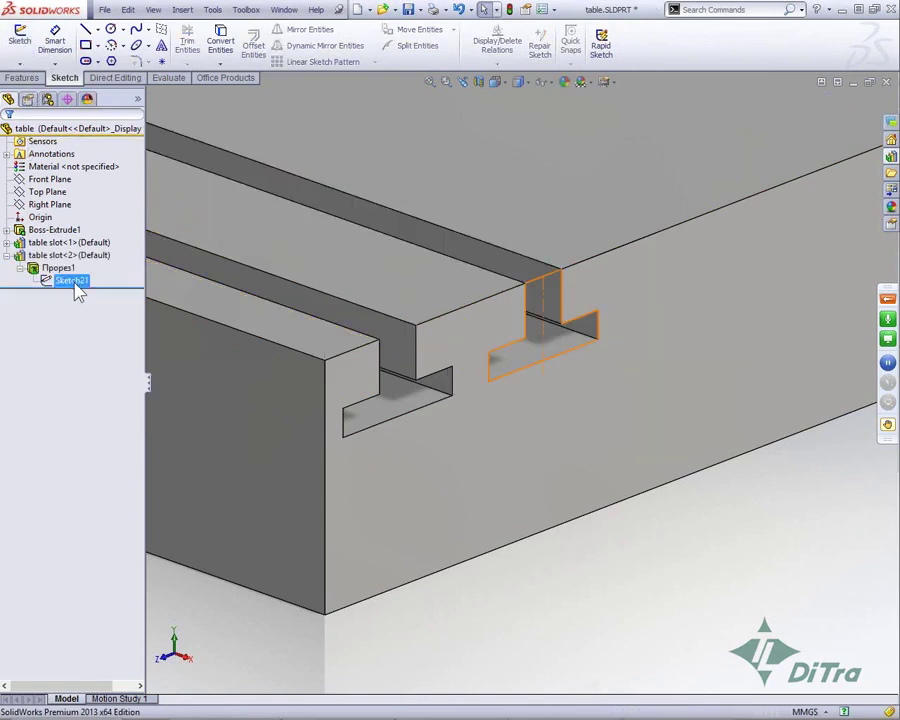
{"action": "key", "text": "Escape"}
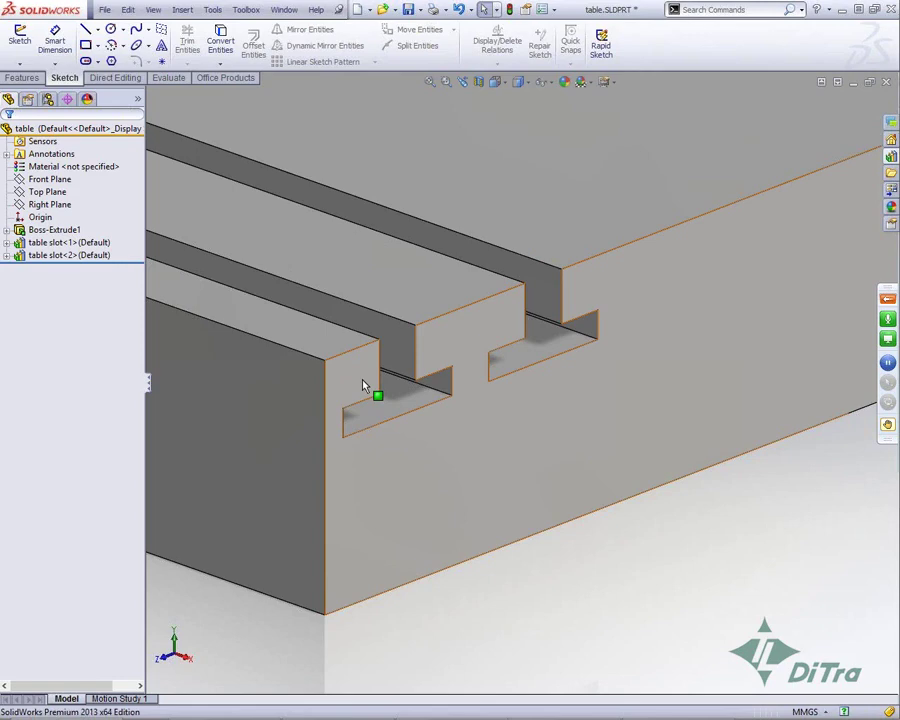
Give table slot<1> a red appearance through its Appearances menu.
{"action": "left_click", "coordinate": [72, 243]}
{"action": "left_click", "coordinate": [121, 218]}
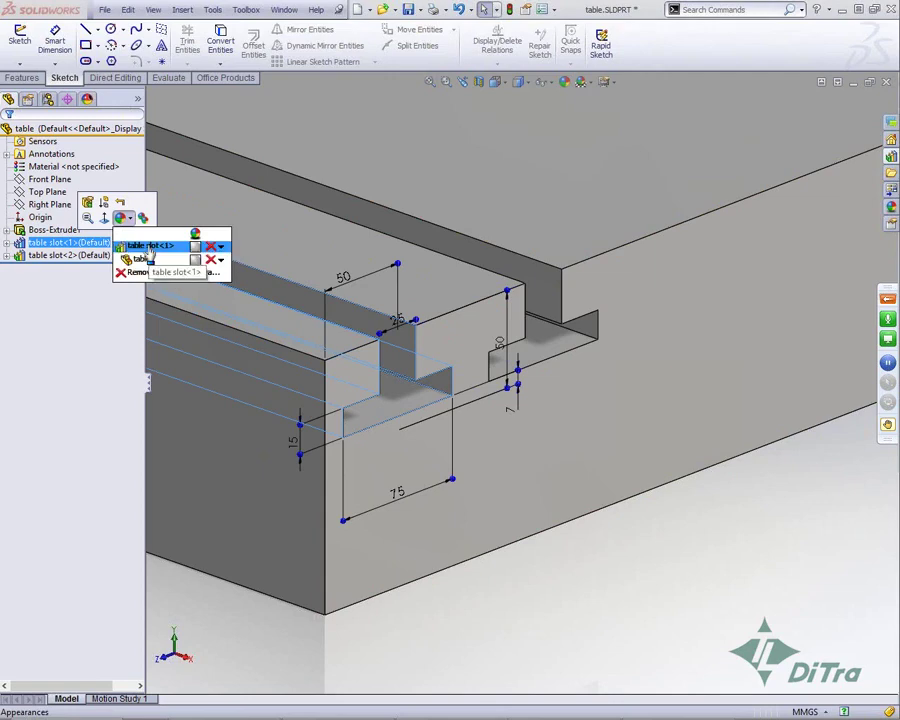
{"action": "left_click", "coordinate": [150, 246]}
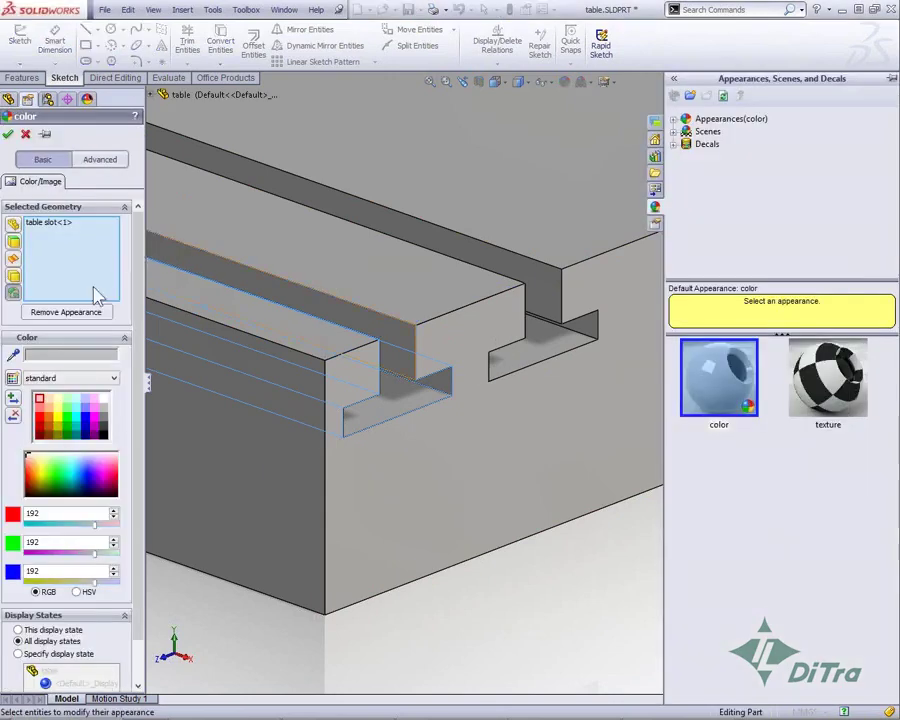
{"action": "left_click", "coordinate": [37, 397]}
{"action": "left_click", "coordinate": [9, 136]}
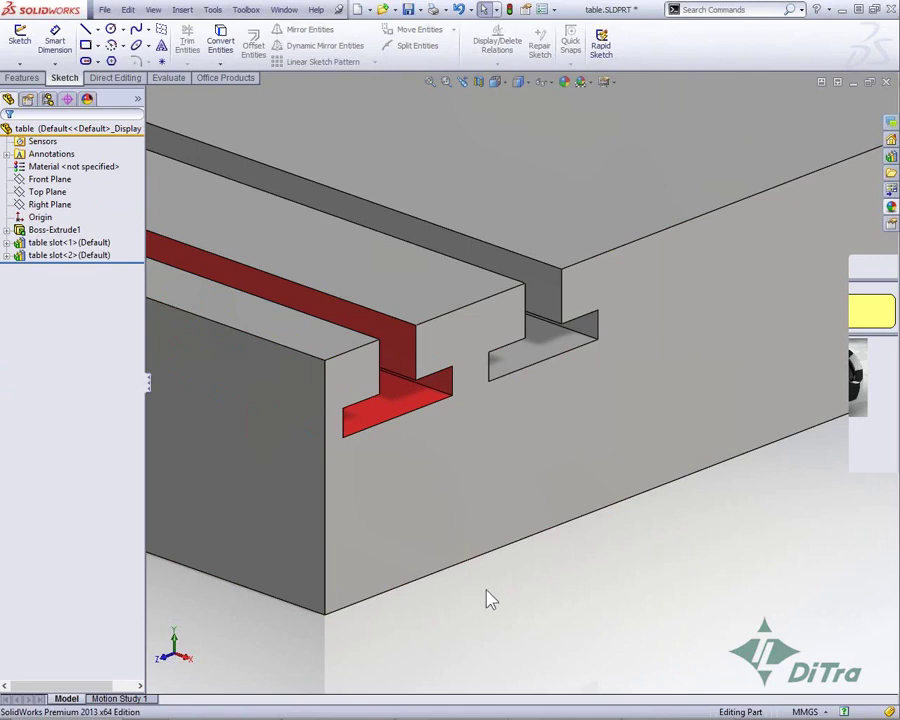
Set the Library Feature colour to dark blue under Document Properties > Model Display.
{"action": "left_click", "coordinate": [541, 10]}
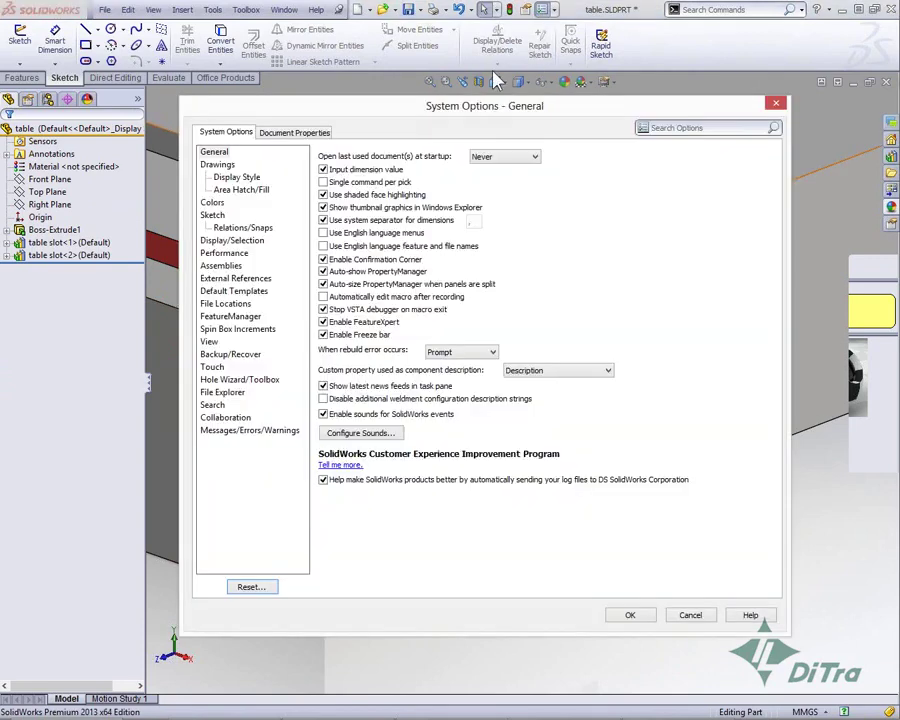
{"action": "left_click", "coordinate": [303, 133]}
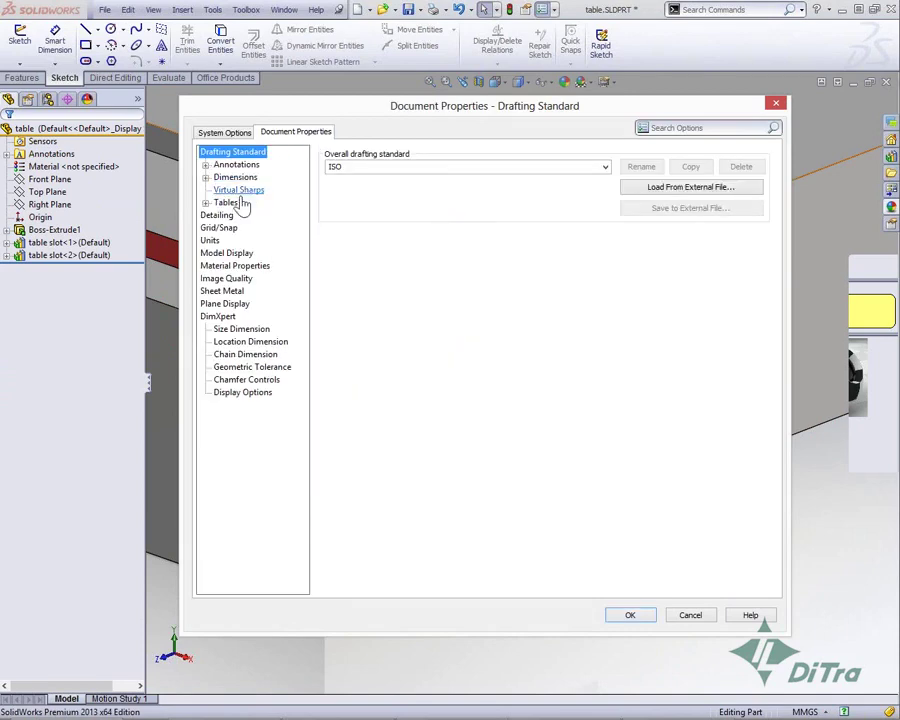
{"action": "left_click", "coordinate": [230, 254]}
{"action": "left_click", "coordinate": [360, 233]}
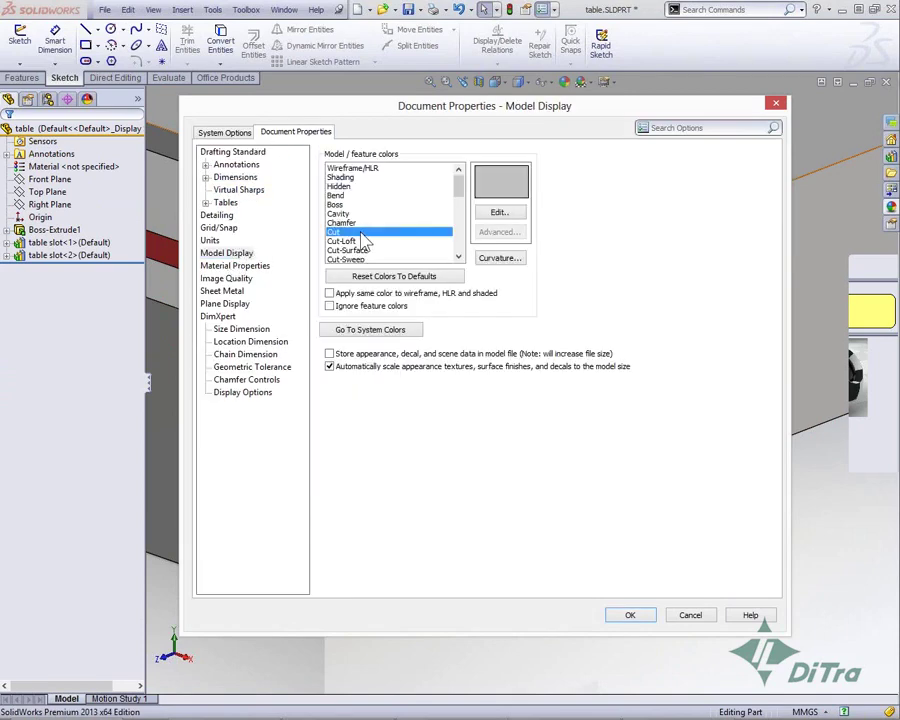
{"action": "scroll", "coordinate": [360, 240], "scroll_direction": "down", "scroll_amount": 2}
{"action": "left_click", "coordinate": [355, 250]}
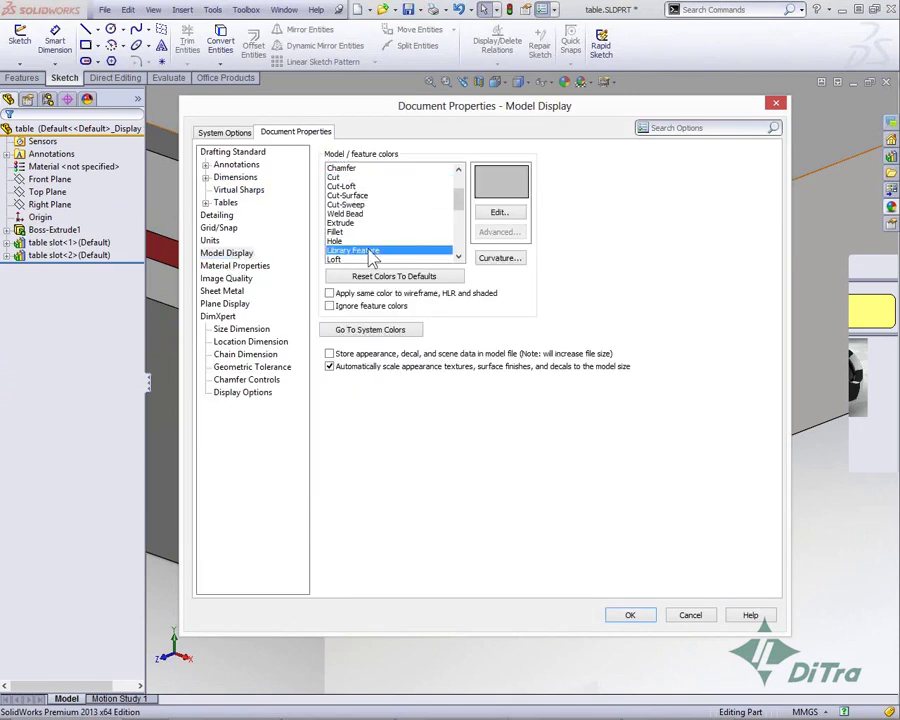
{"action": "left_click", "coordinate": [499, 214]}
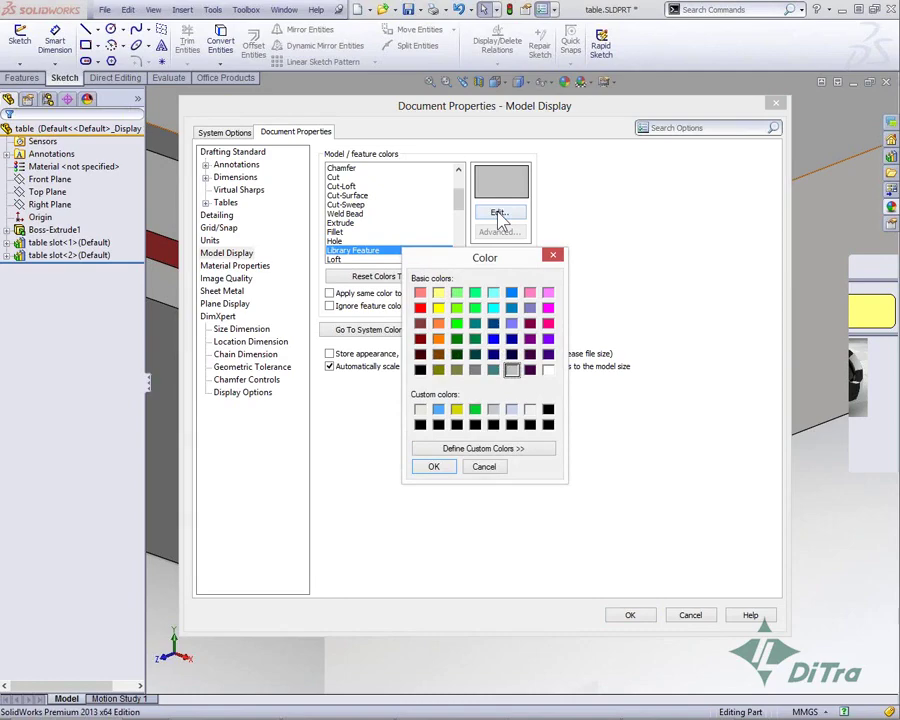
{"action": "left_click", "coordinate": [493, 338]}
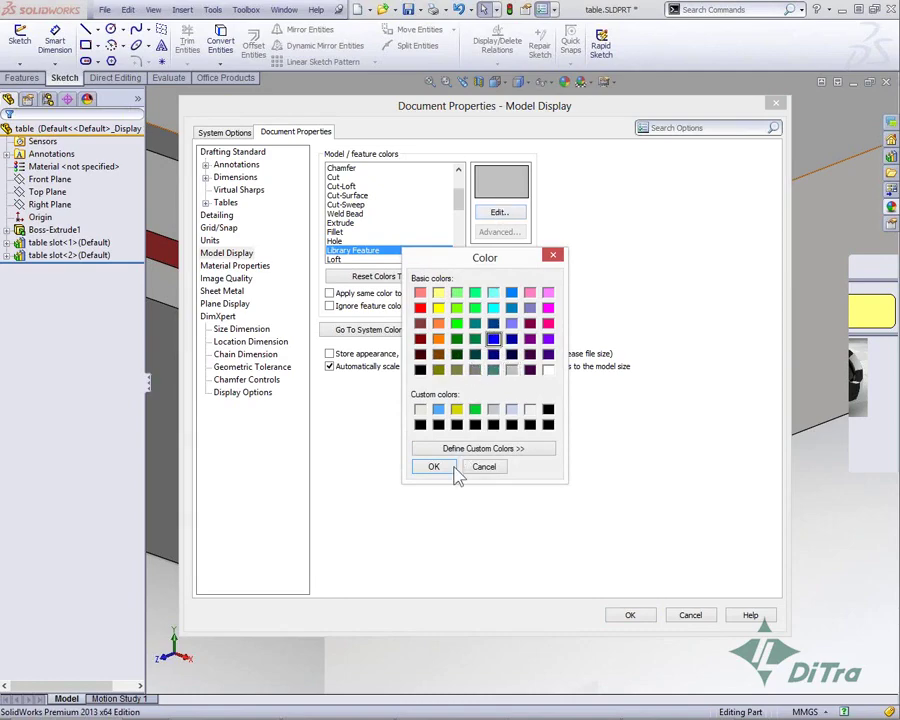
{"action": "left_click", "coordinate": [434, 467]}
{"action": "left_click", "coordinate": [630, 615]}
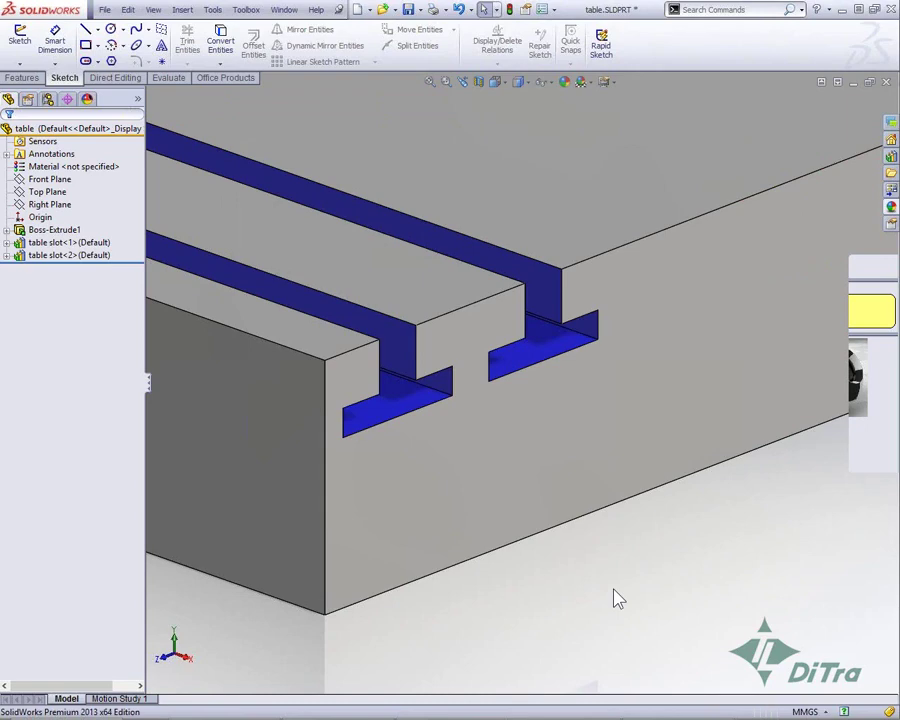
{"action": "key", "text": "alt+Tab"}
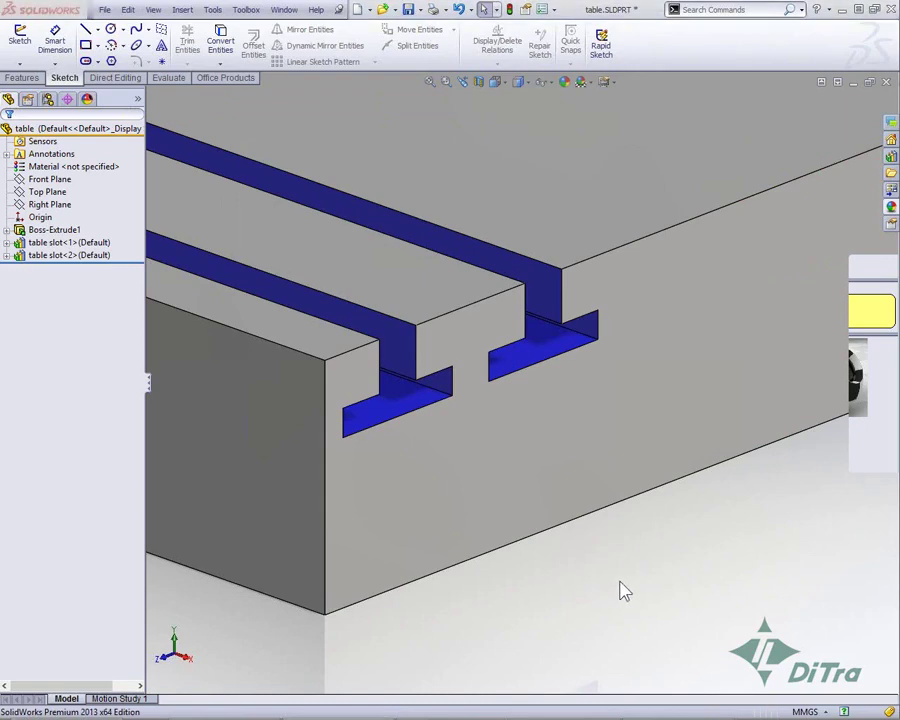
{"action": "key", "text": "alt+Tab"}
{"action": "key", "text": "alt+Tab"}
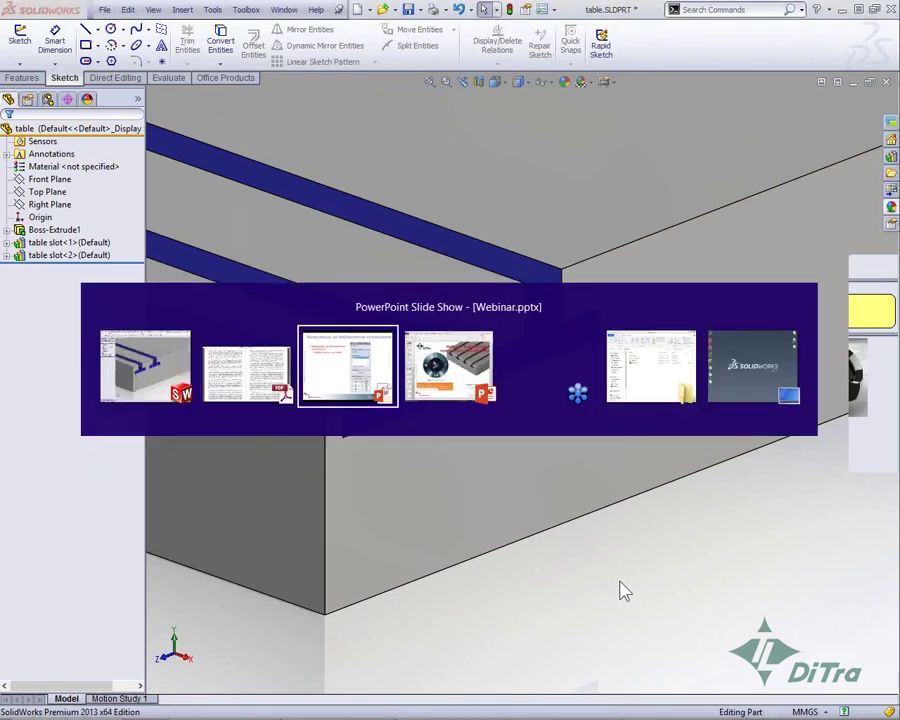
{"action": "key", "text": "Right"}
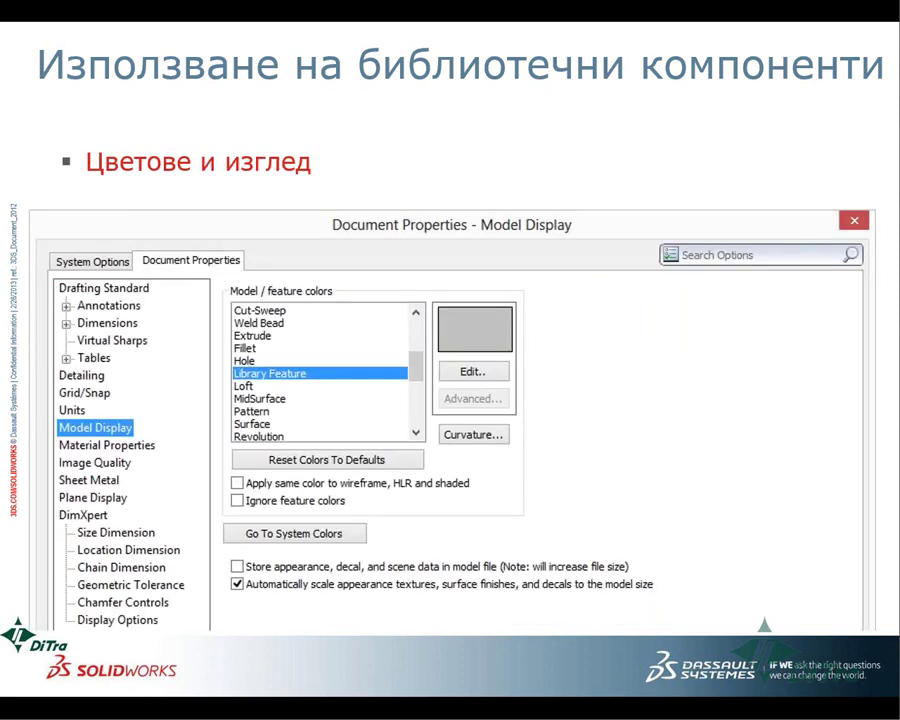
{"action": "key", "text": "Left"}
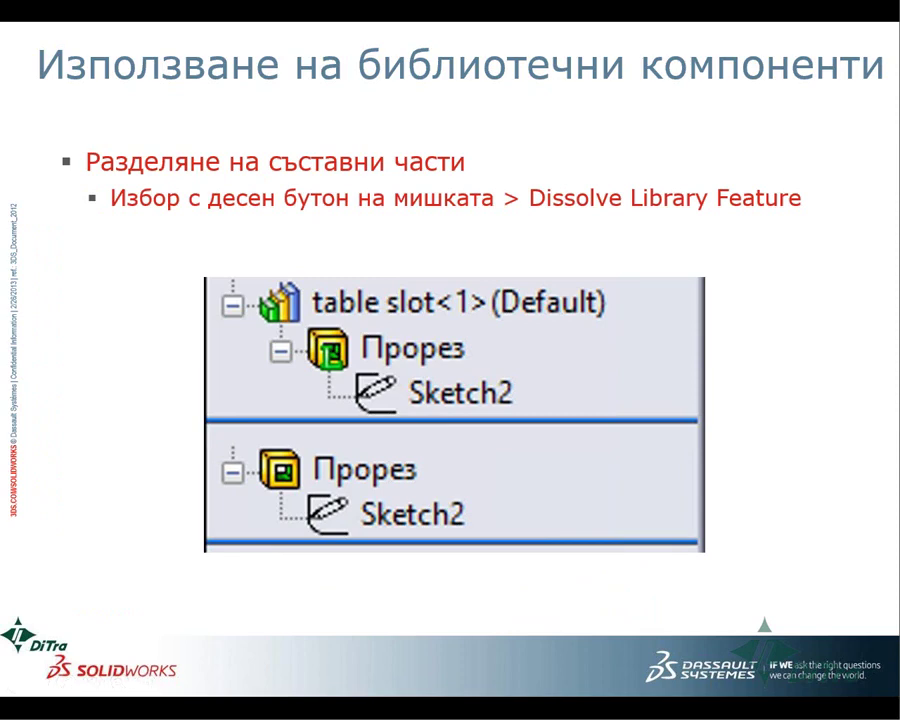
{"action": "key", "text": "alt+Tab"}
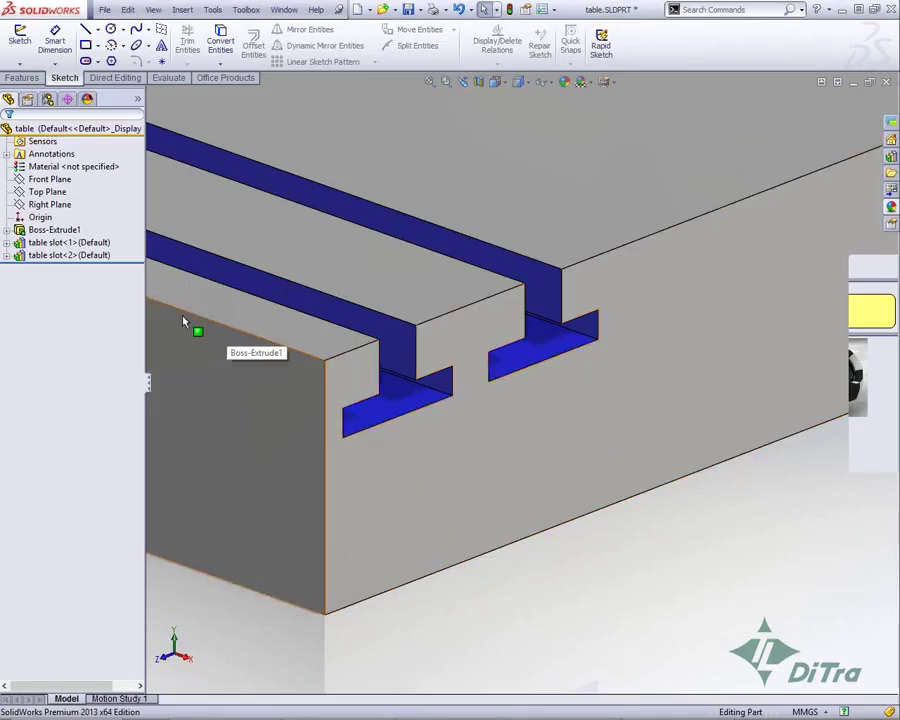
{"action": "right_click", "coordinate": [76, 258]}
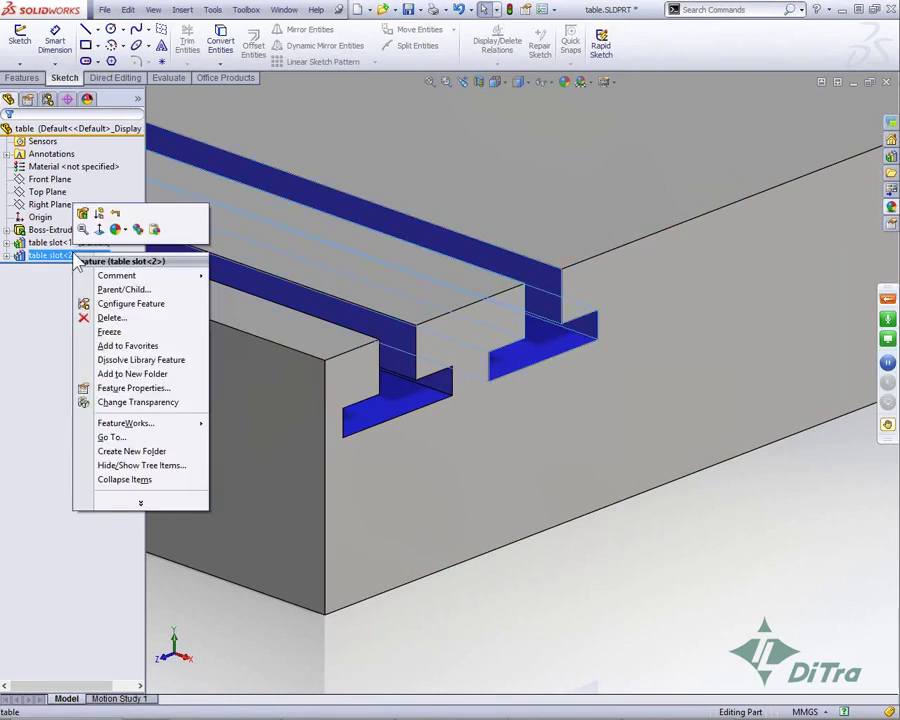
Dissolve table slot<2> into the plain cut Прорез1 and expand it to show Sketch21.
{"action": "left_click", "coordinate": [126, 360]}
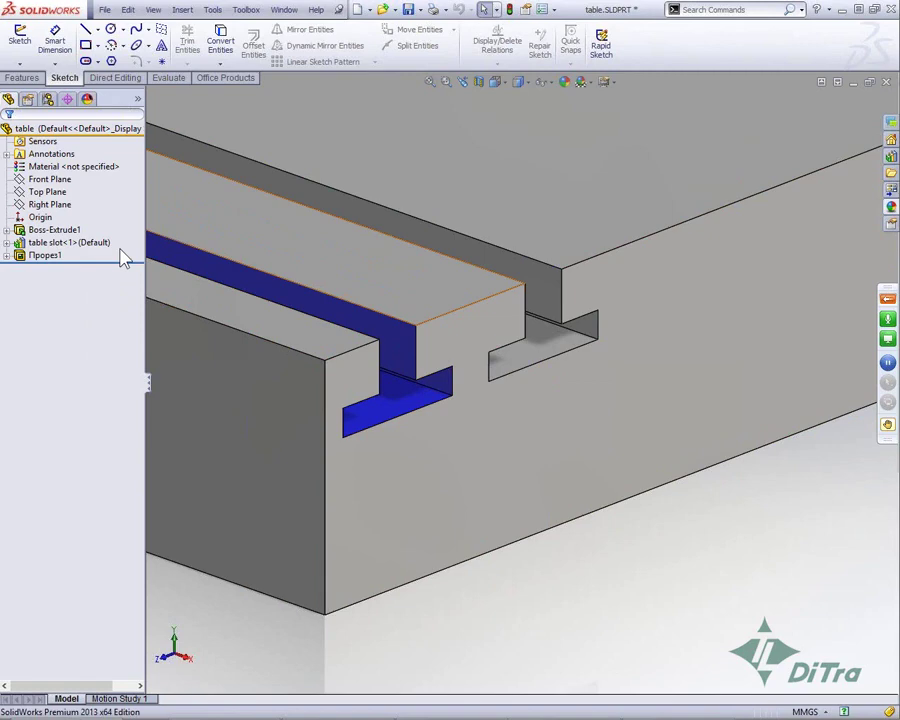
{"action": "left_click", "coordinate": [7, 256]}
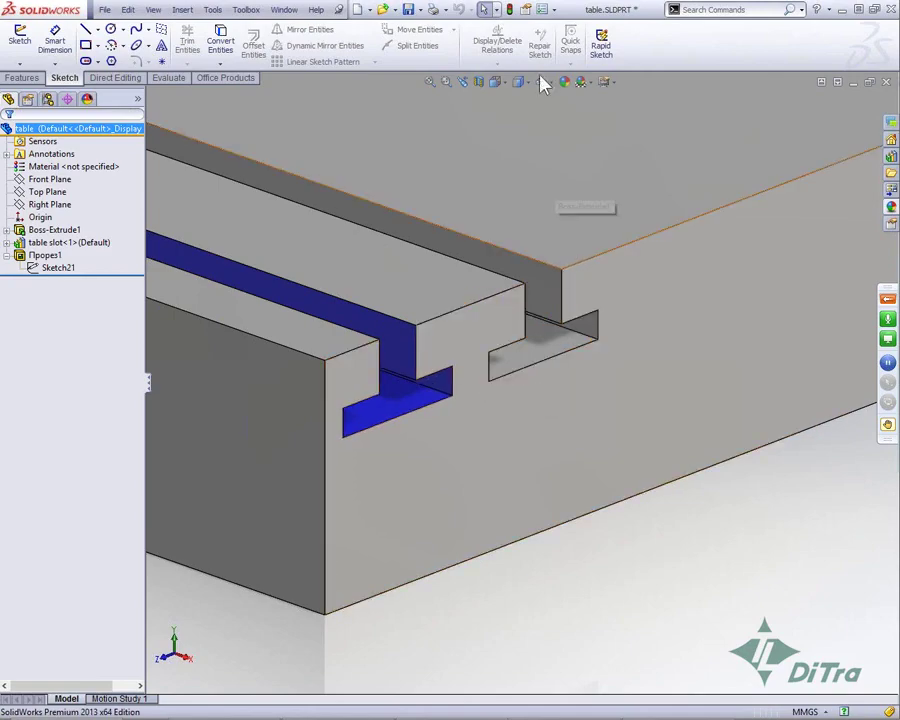
Reset the document's feature colours to defaults in the Model Display options.
{"action": "left_click", "coordinate": [543, 14]}
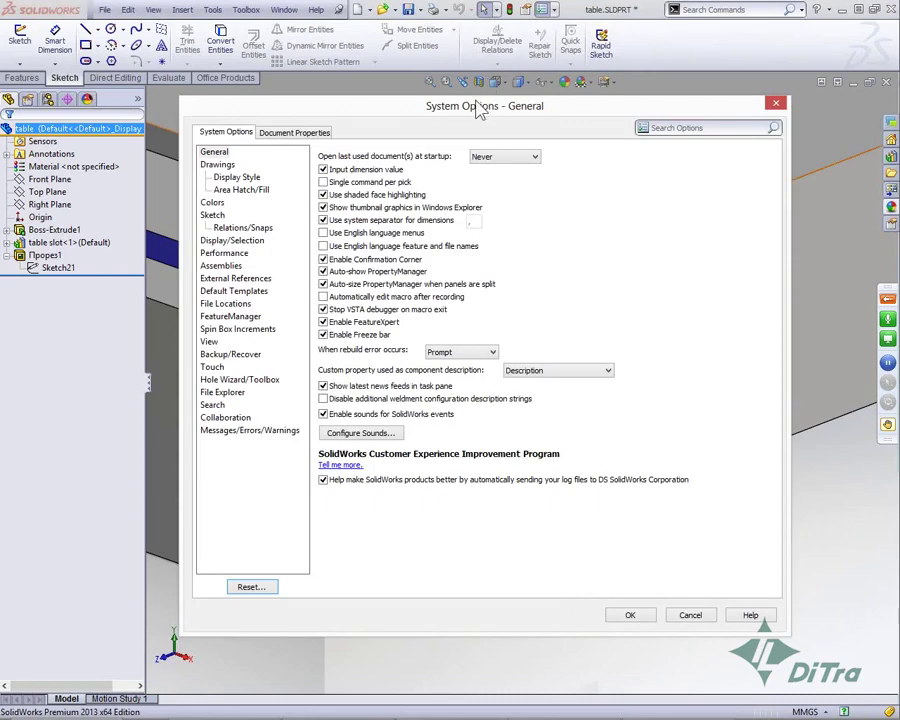
{"action": "left_click", "coordinate": [293, 126]}
{"action": "left_click", "coordinate": [229, 247]}
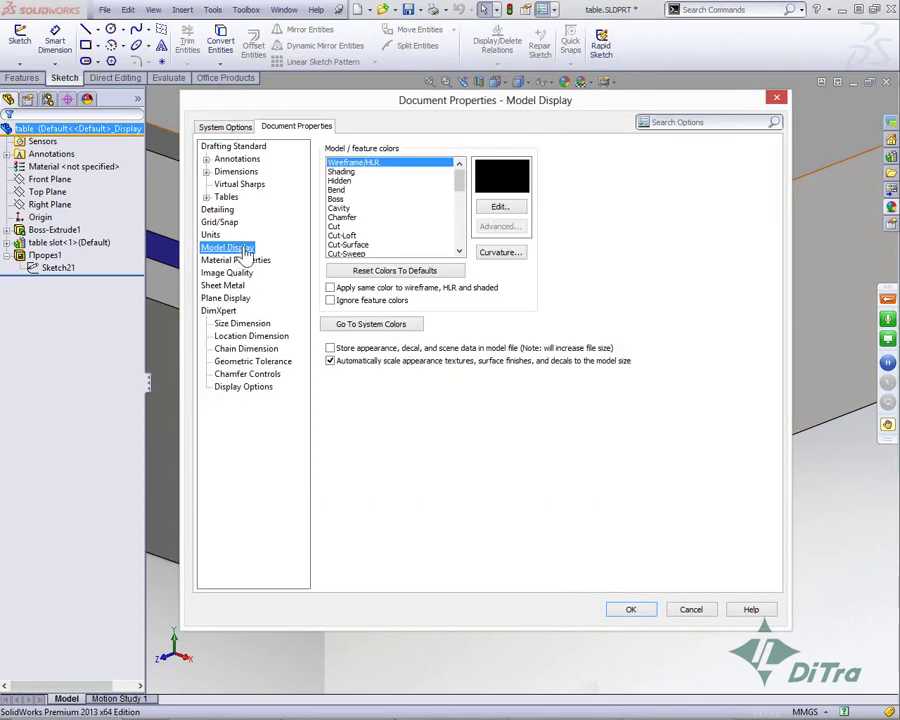
{"action": "left_click", "coordinate": [630, 609]}
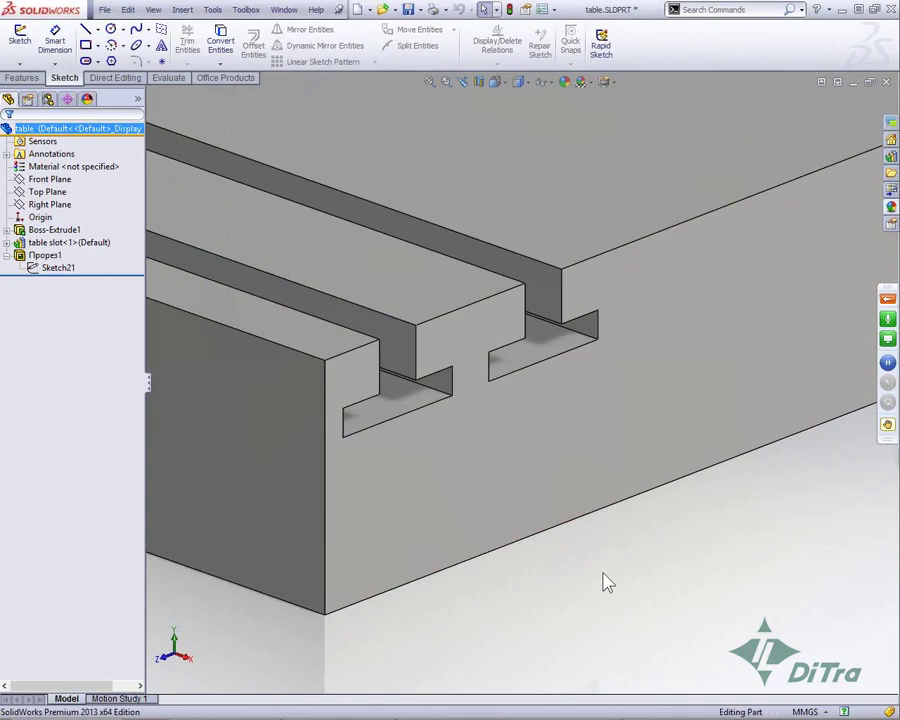
Switch to the PowerPoint slides, advance to the external references slide, and return to SolidWorks.
{"action": "key", "text": "alt+Tab"}
{"action": "key", "text": "Right"}
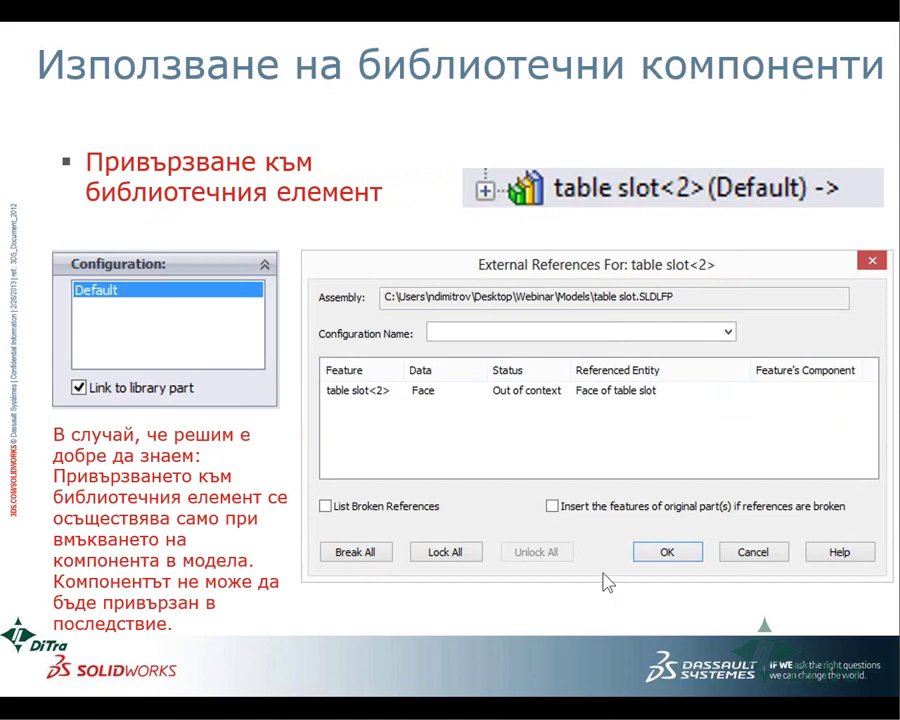
{"action": "key", "text": "alt+Tab"}
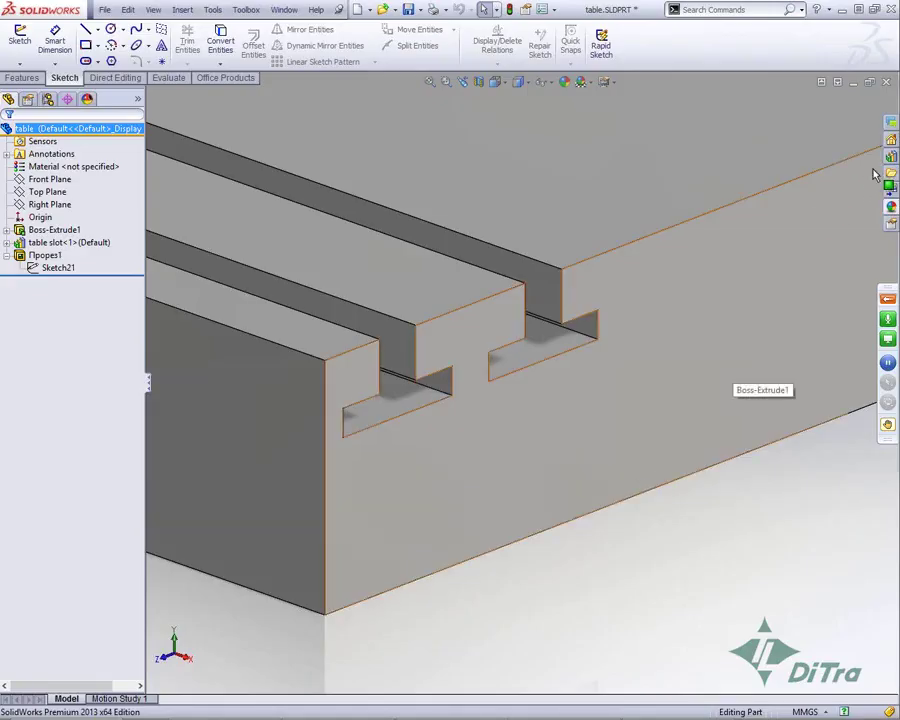
{"action": "left_click", "coordinate": [890, 156]}
Place a linked table slot on the top face with its profile snapped to the top edge.
{"action": "mouse_move", "coordinate": [690, 318]}
{"action": "left_mouse_down"}
{"action": "mouse_move", "coordinate": [686, 288]}
{"action": "mouse_move", "coordinate": [695, 272]}
{"action": "left_mouse_up"}
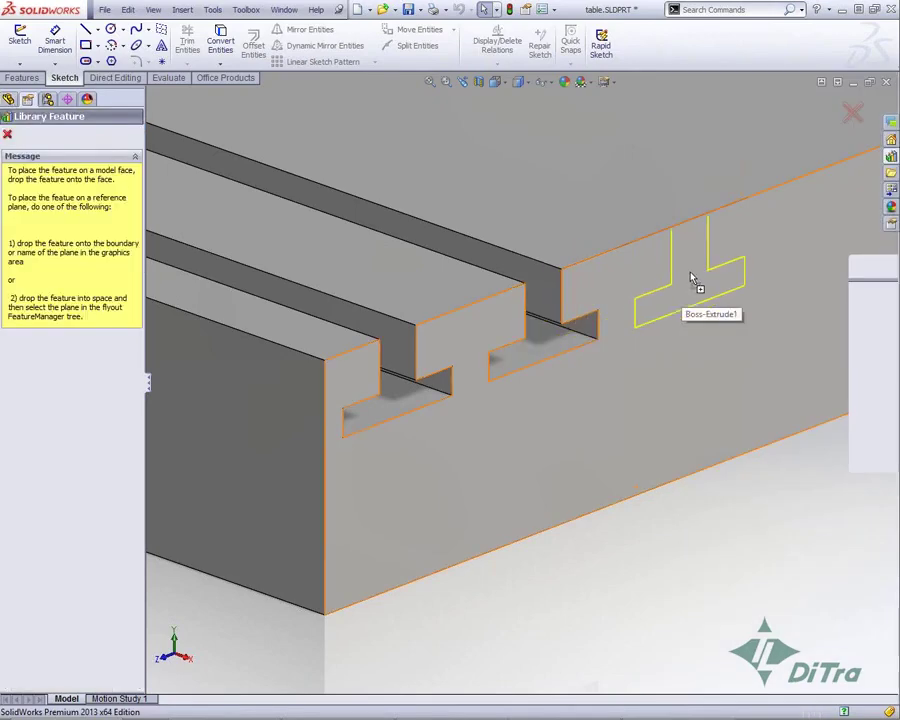
{"action": "left_click_drag", "start_coordinate": [695, 272], "coordinate": [692, 276]}
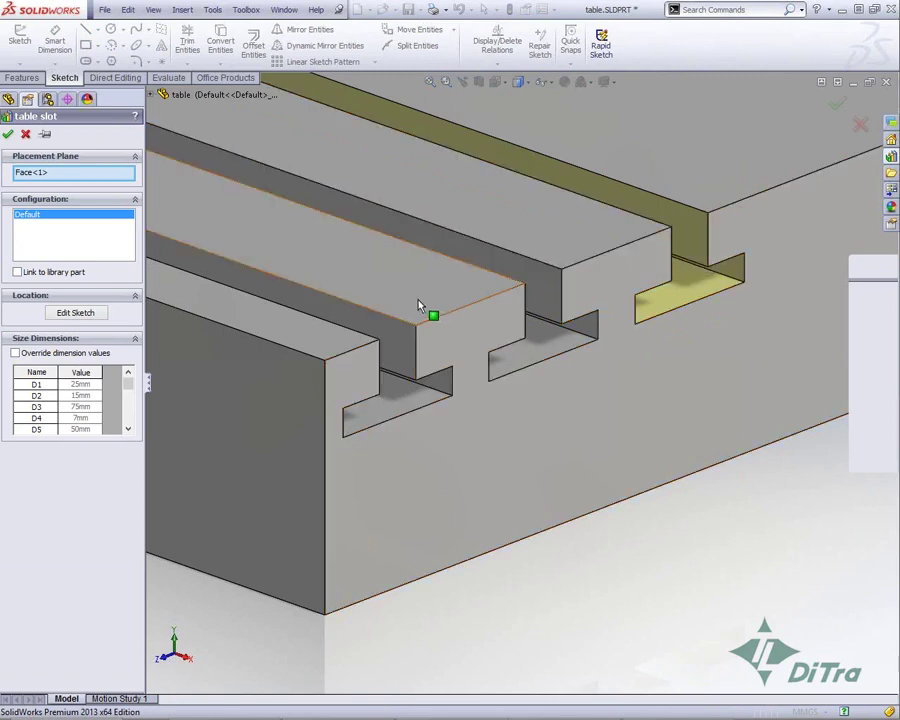
{"action": "left_click", "coordinate": [100, 312]}
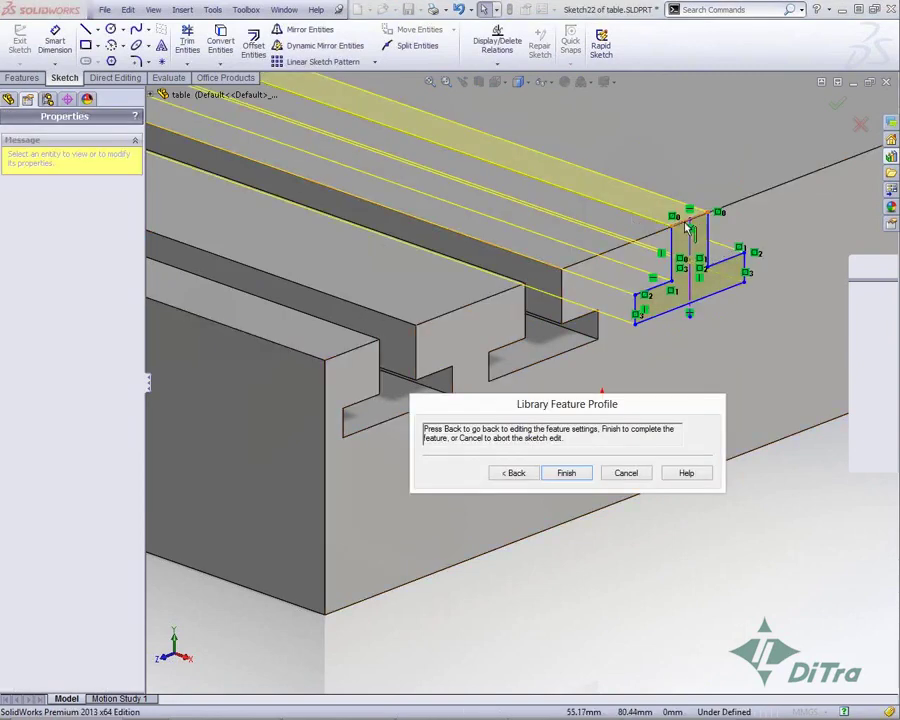
{"action": "left_click", "coordinate": [689, 226]}
{"action": "left_click_drag", "start_coordinate": [692, 234], "coordinate": [690, 220]}
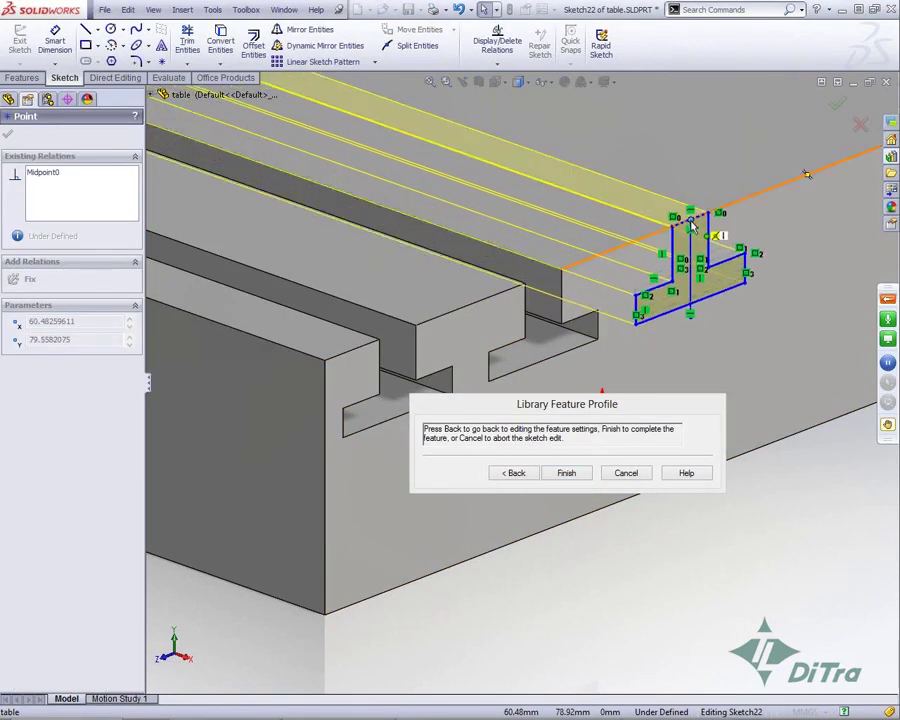
{"action": "left_click", "coordinate": [510, 476]}
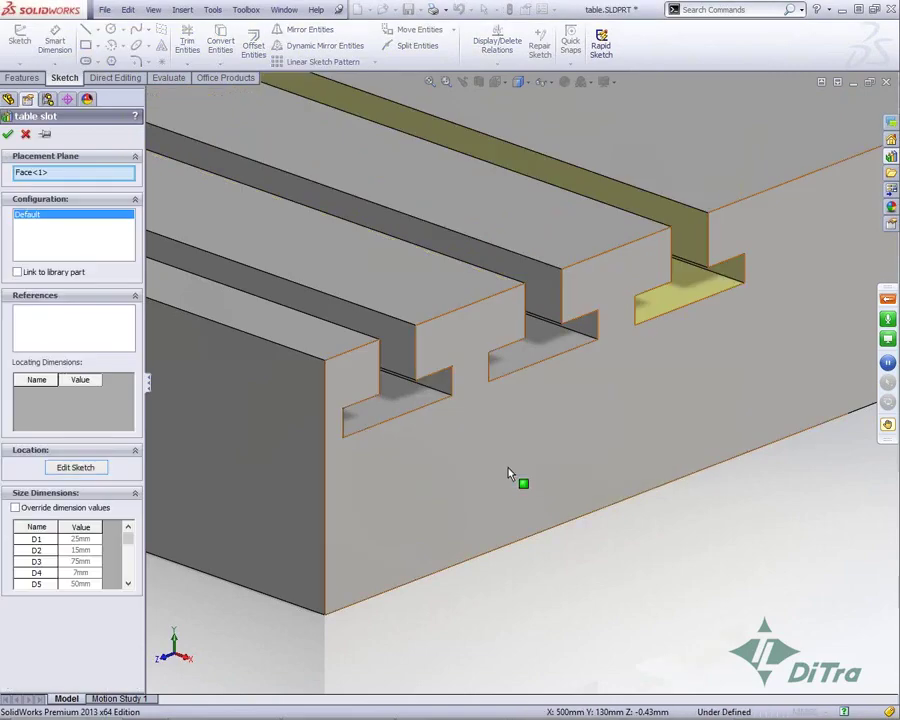
{"action": "left_click", "coordinate": [67, 277]}
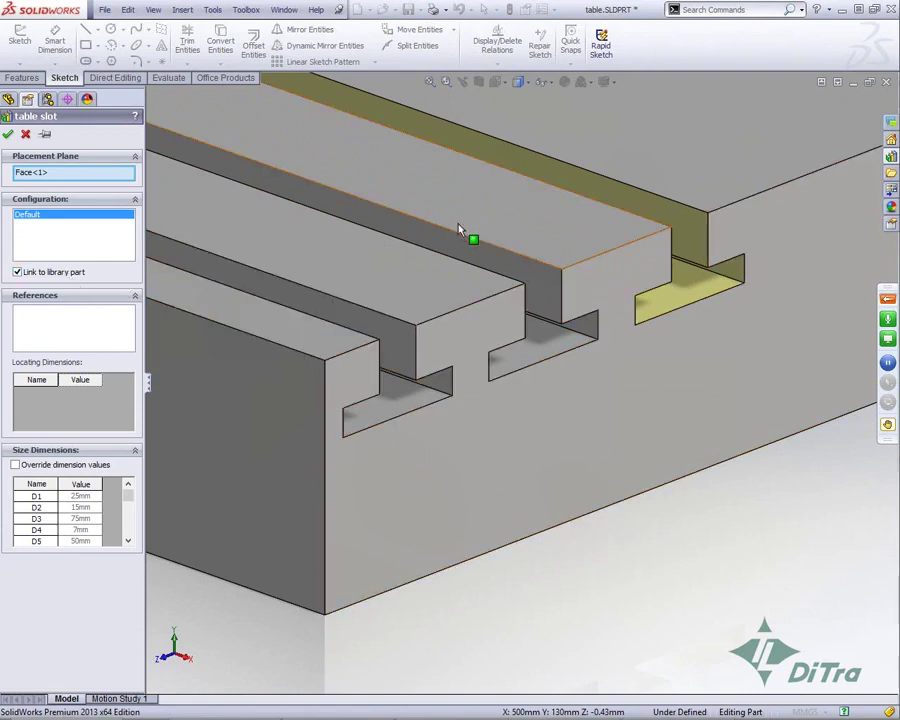
{"action": "left_click", "coordinate": [8, 133]}
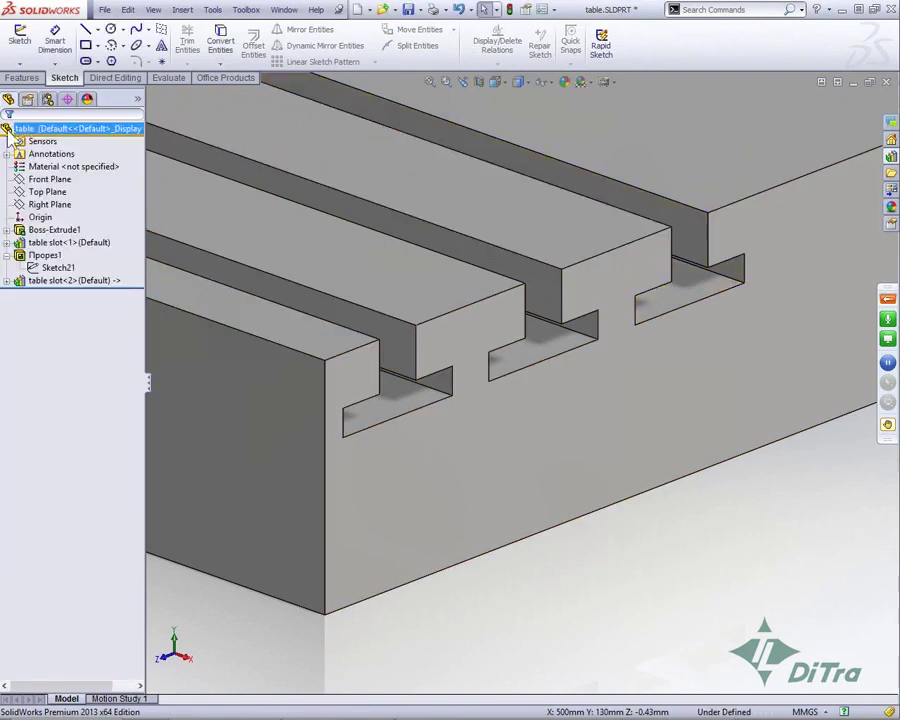
{"action": "left_click", "coordinate": [80, 280]}
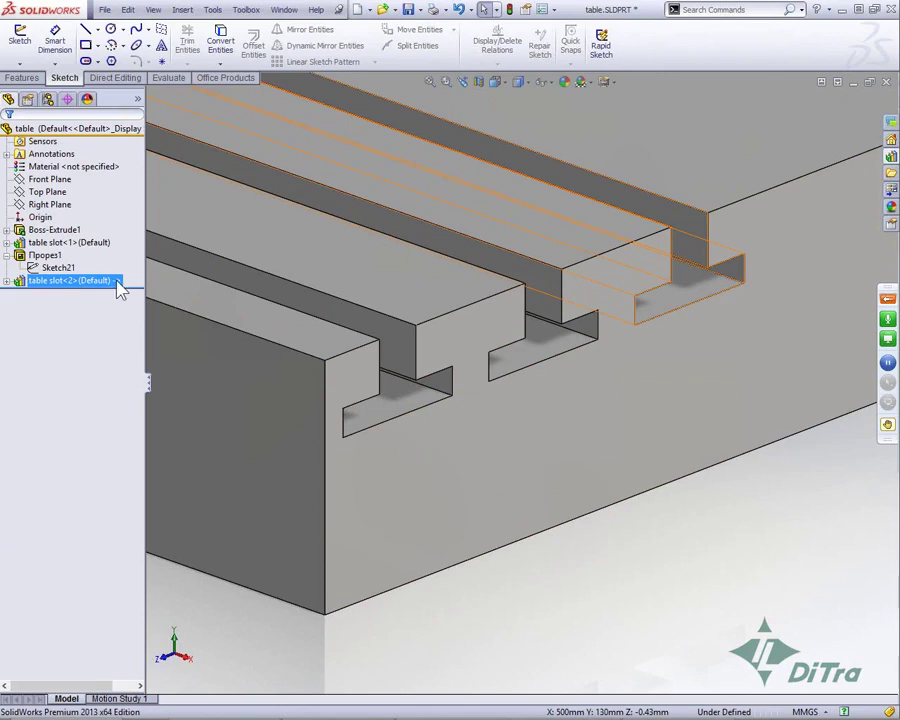
{"action": "right_click", "coordinate": [100, 284]}
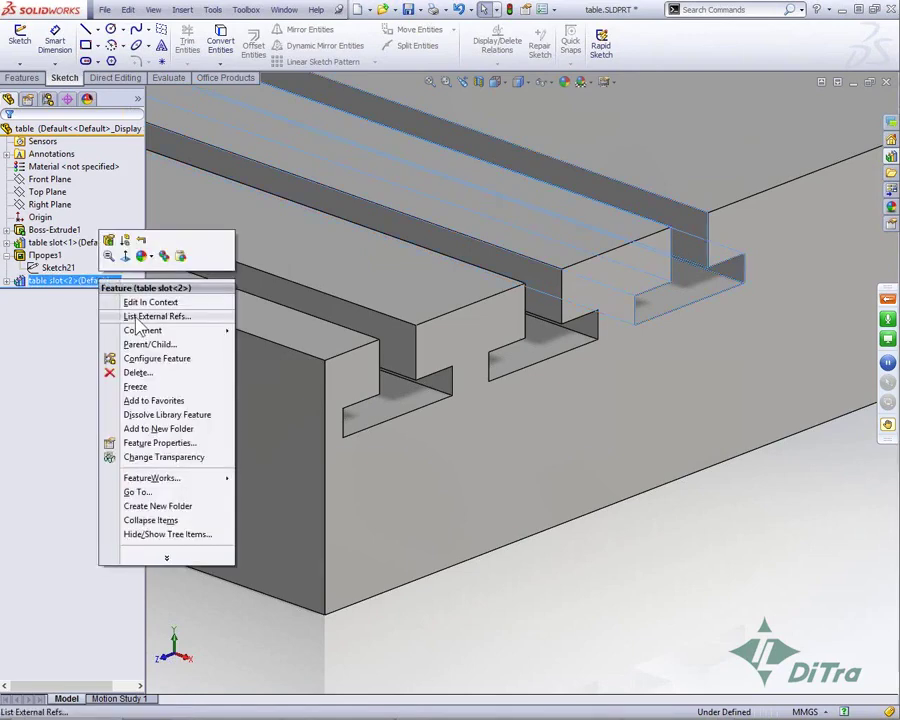
{"action": "left_click", "coordinate": [138, 319]}
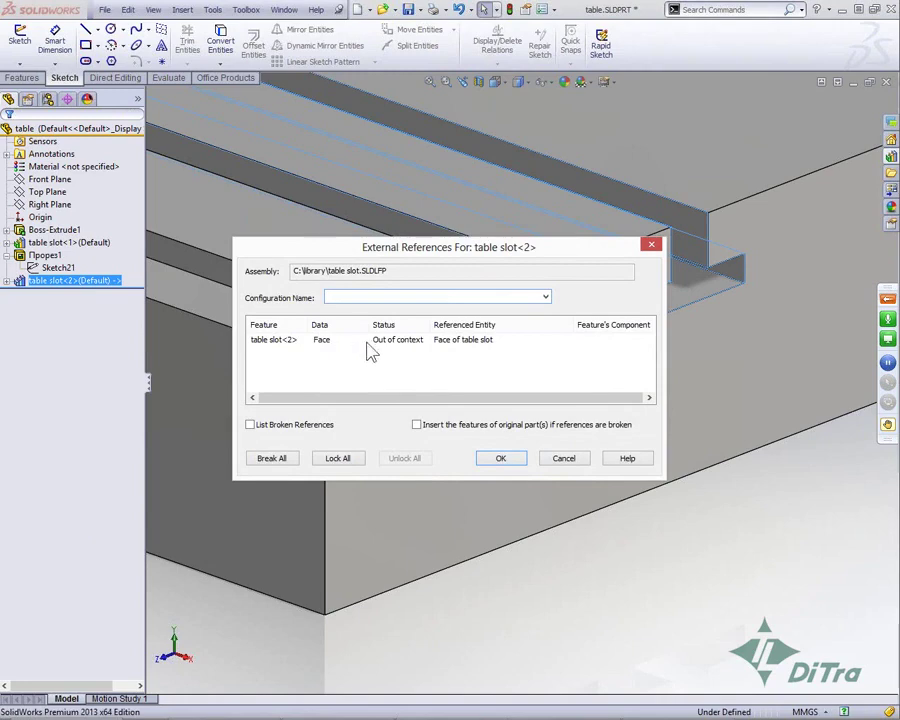
{"action": "left_click", "coordinate": [651, 246]}
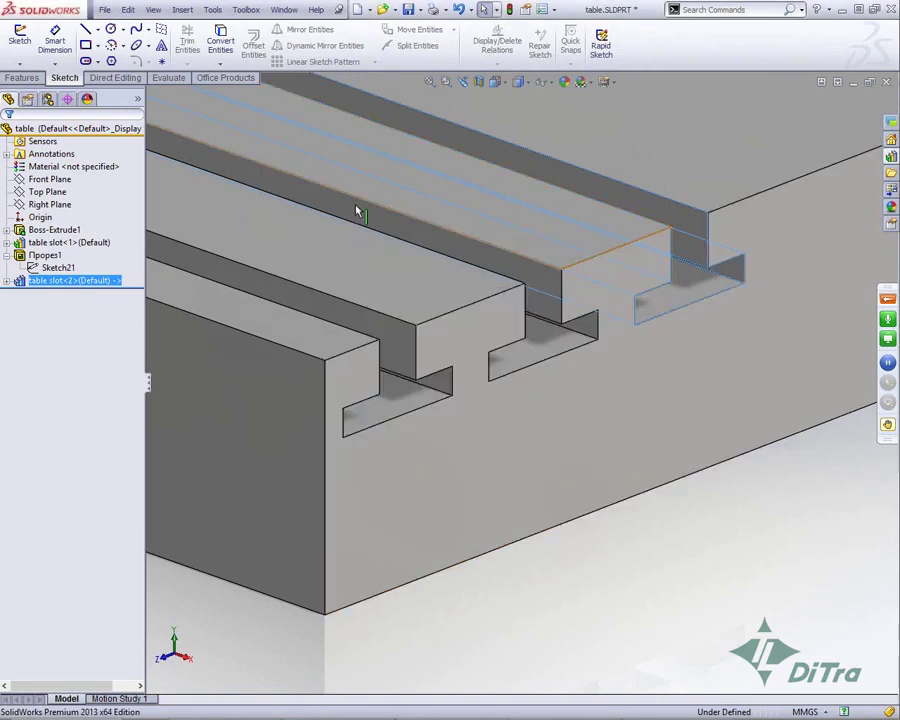
{"action": "left_click", "coordinate": [424, 640]}
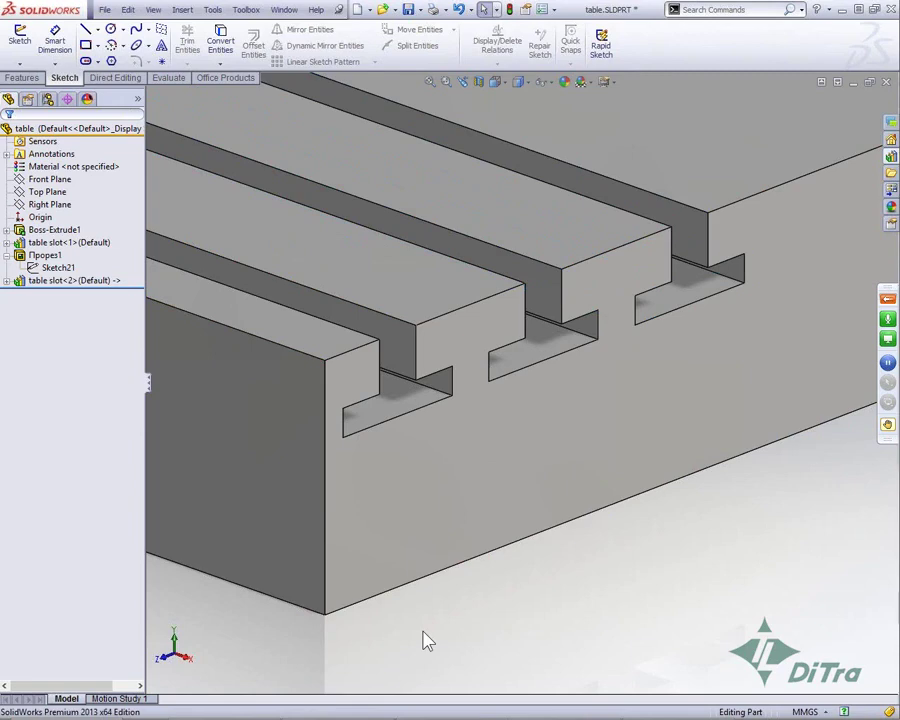
{"action": "left_click", "coordinate": [84, 281]}
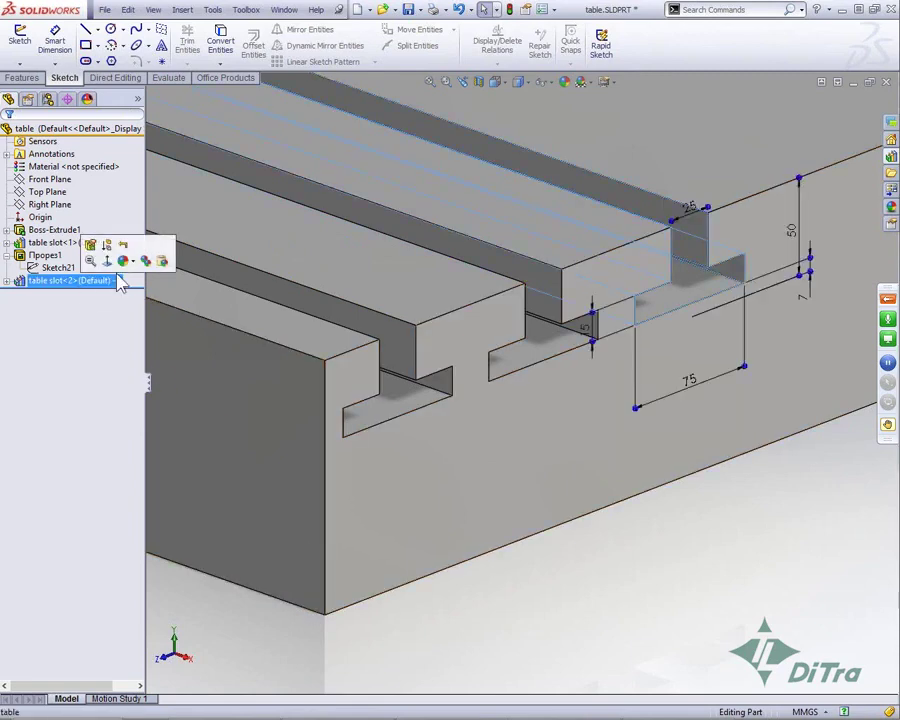
Give table slot<2> a yellow feature colour so it stands out from the grey slots.
{"action": "left_click", "coordinate": [122, 260]}
{"action": "left_click", "coordinate": [150, 290]}
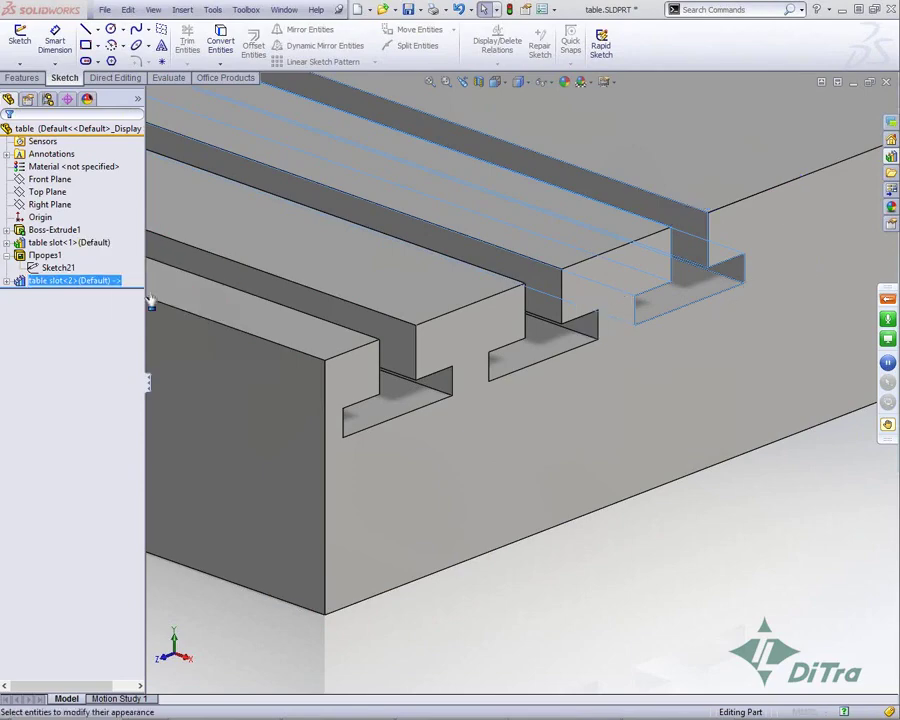
{"action": "left_click", "coordinate": [55, 425]}
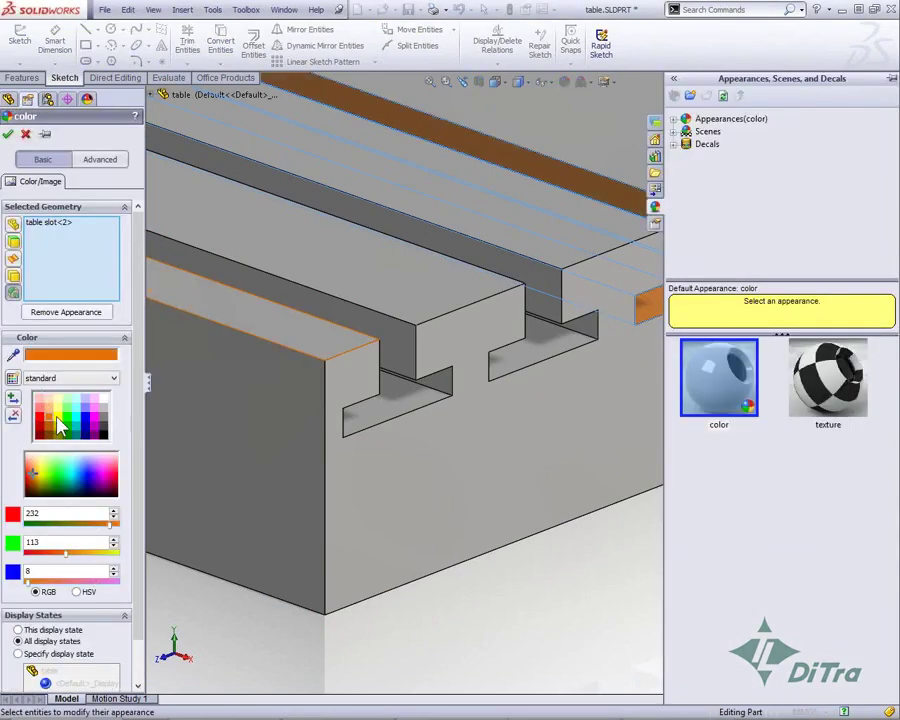
{"action": "left_click", "coordinate": [62, 420]}
{"action": "left_click", "coordinate": [8, 133]}
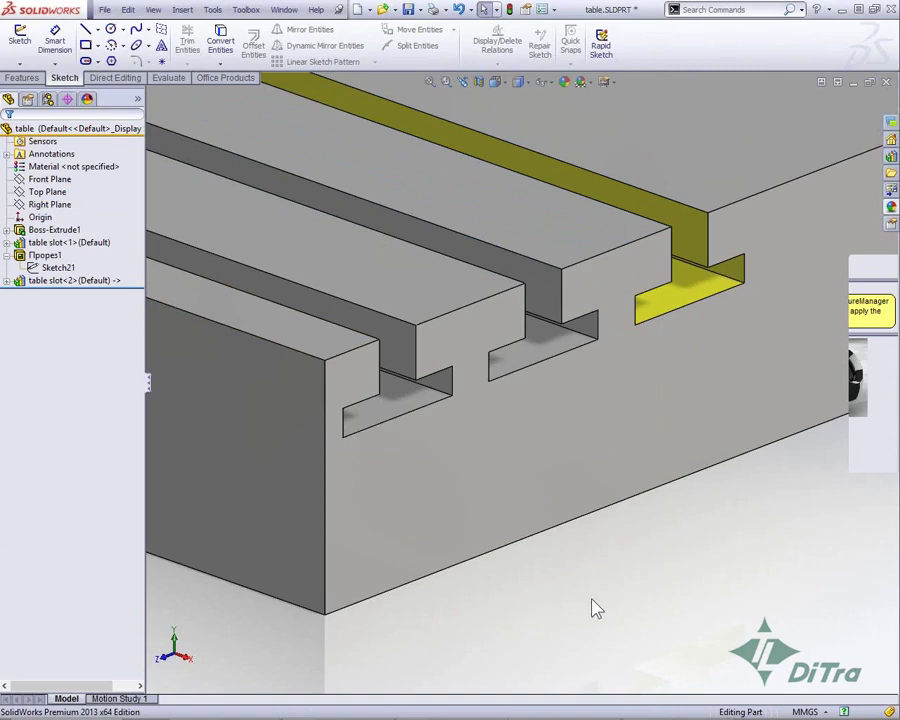
Open the table slot library part from the Design Library and edit the Прорез sketch face-on.
{"action": "left_click", "coordinate": [893, 165]}
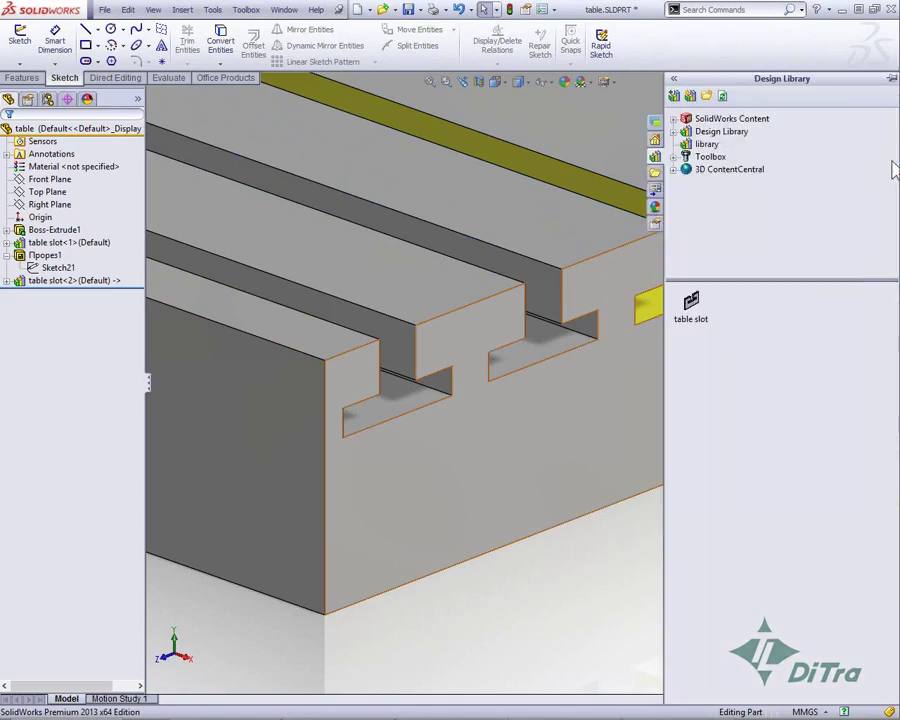
{"action": "right_click", "coordinate": [701, 307]}
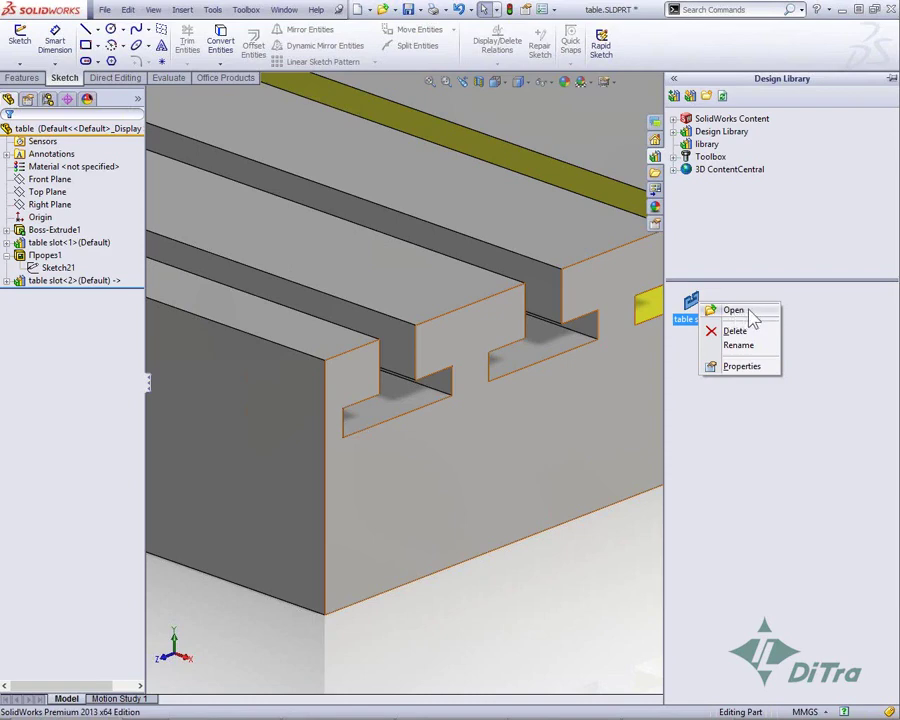
{"action": "left_click", "coordinate": [734, 311]}
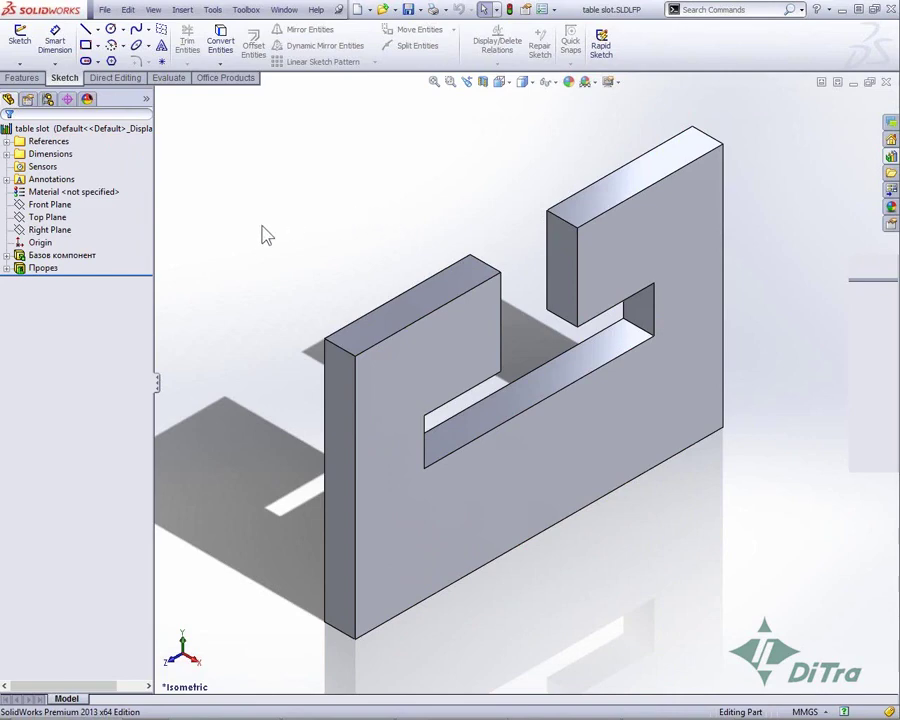
{"action": "left_click", "coordinate": [44, 270]}
{"action": "right_click", "coordinate": [45, 270]}
{"action": "left_click", "coordinate": [72, 231]}
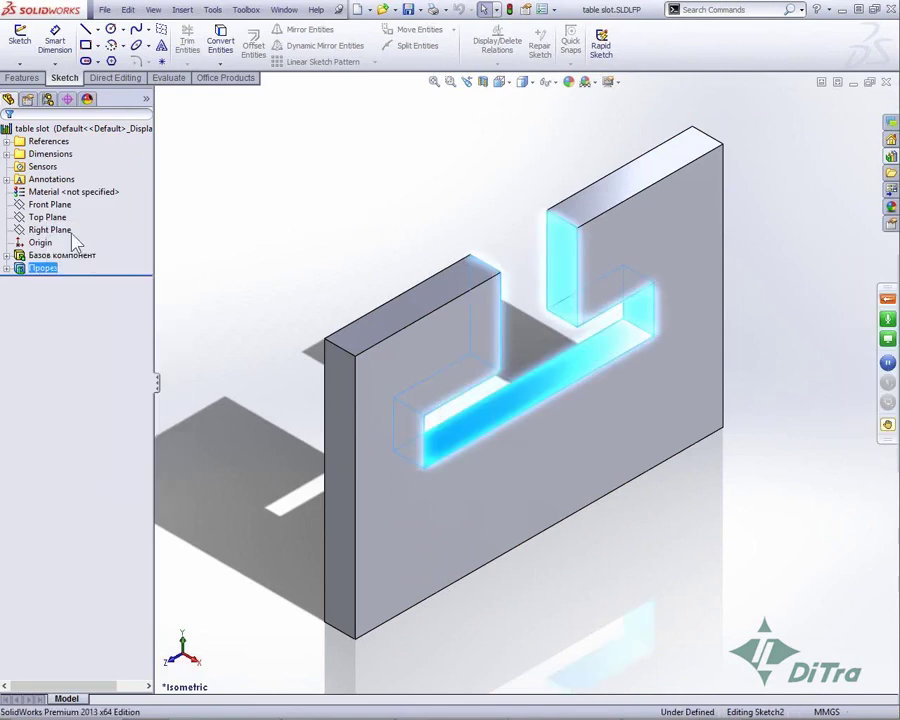
{"action": "key", "text": "space"}
{"action": "left_click", "coordinate": [311, 237]}
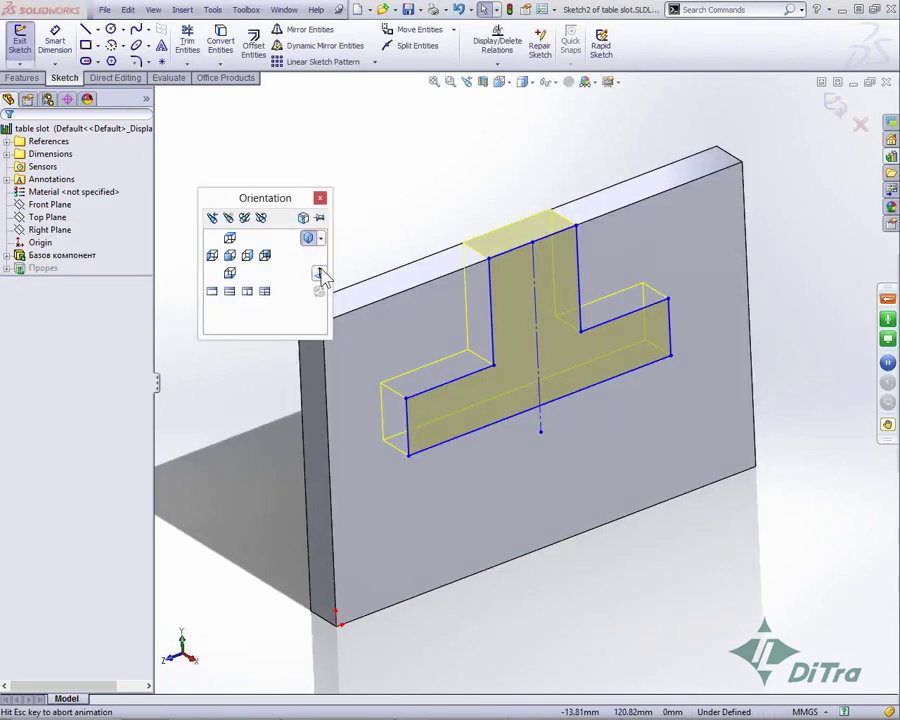
Draw the recess lines below the slot base, mirror them across the centreline, and trim.
{"action": "key", "text": "l"}
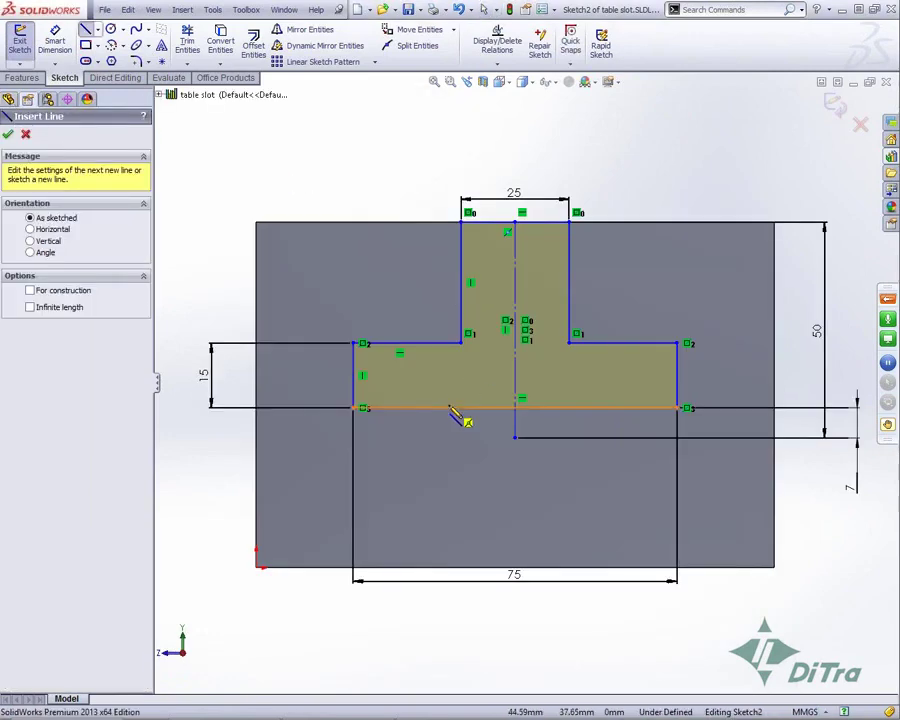
{"action": "left_click", "coordinate": [444, 407]}
{"action": "left_click", "coordinate": [444, 437]}
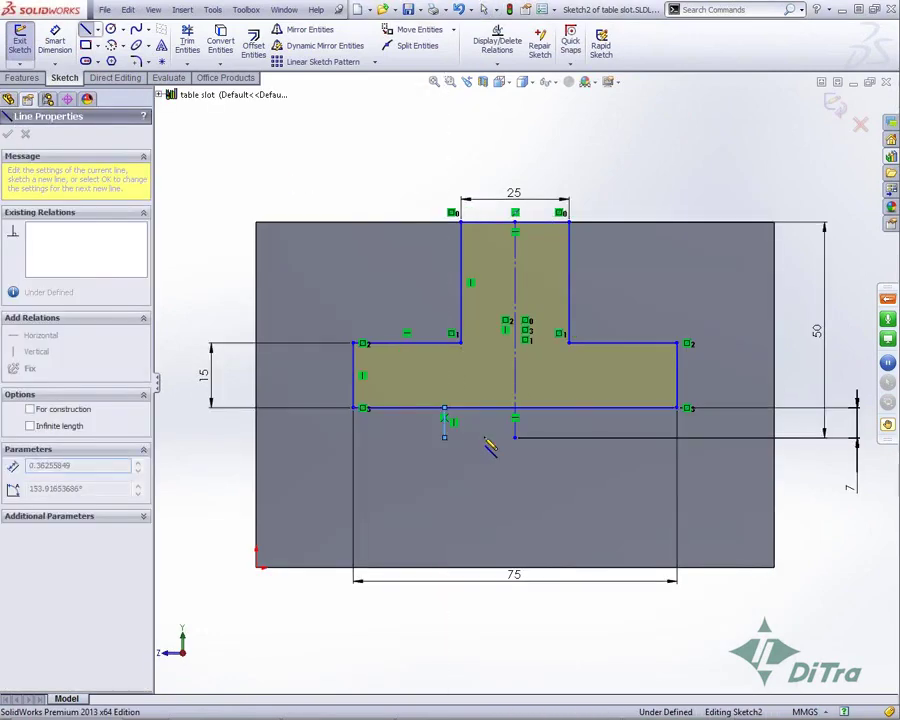
{"action": "double_click", "coordinate": [514, 437]}
{"action": "key", "text": "Escape"}
{"action": "left_click_drag", "start_coordinate": [532, 434], "coordinate": [436, 460]}
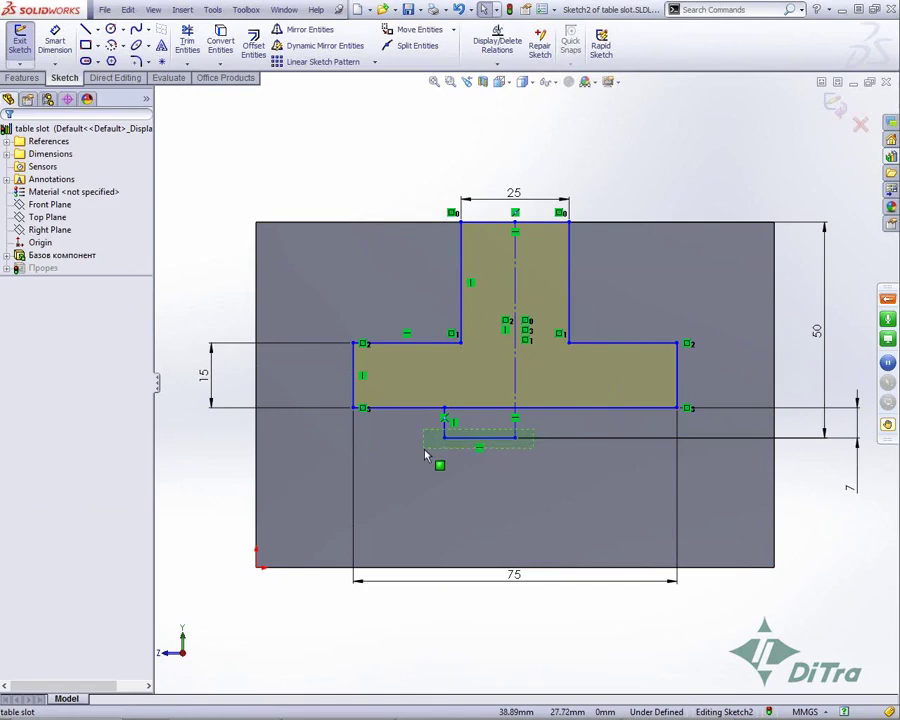
{"action": "left_click", "coordinate": [303, 30]}
{"action": "key", "text": "s"}
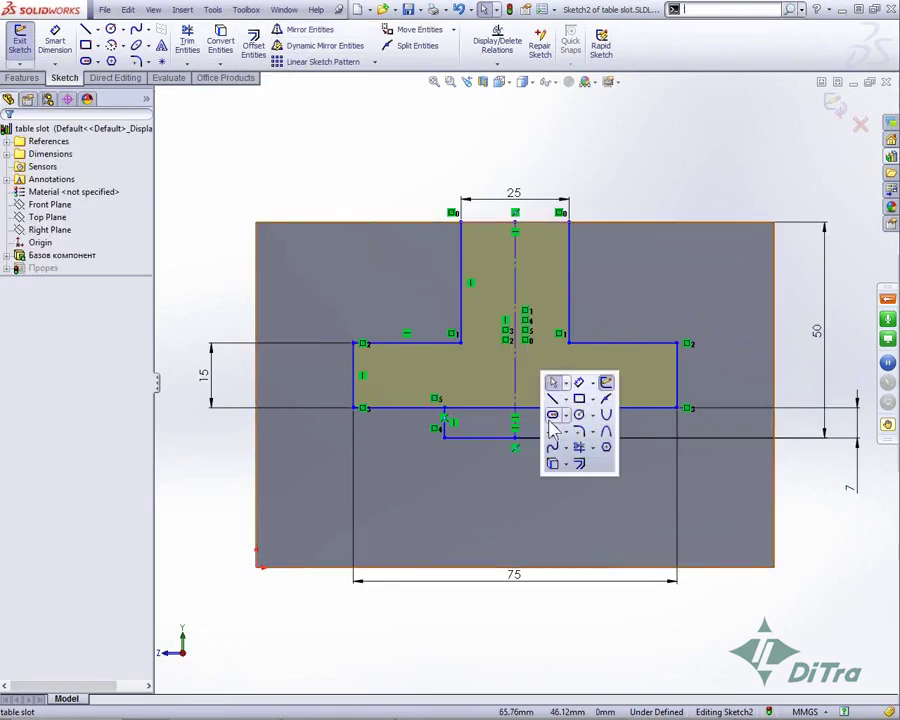
{"action": "left_click", "coordinate": [577, 448]}
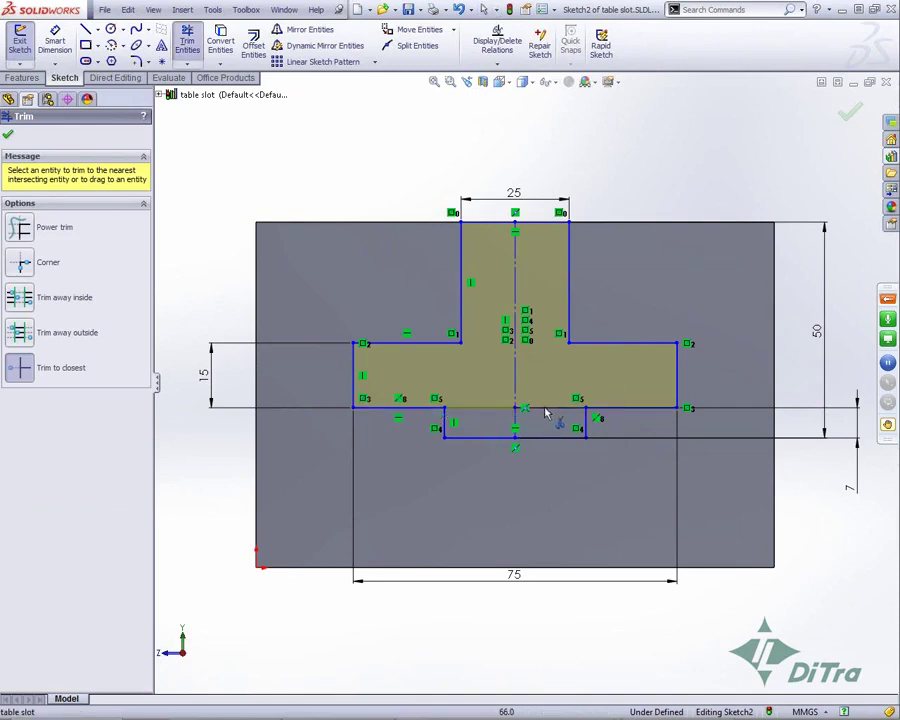
{"action": "key", "text": "Escape"}
Make the slot's right vertical line collinear with the short lower vertical line.
{"action": "left_click", "coordinate": [570, 305]}
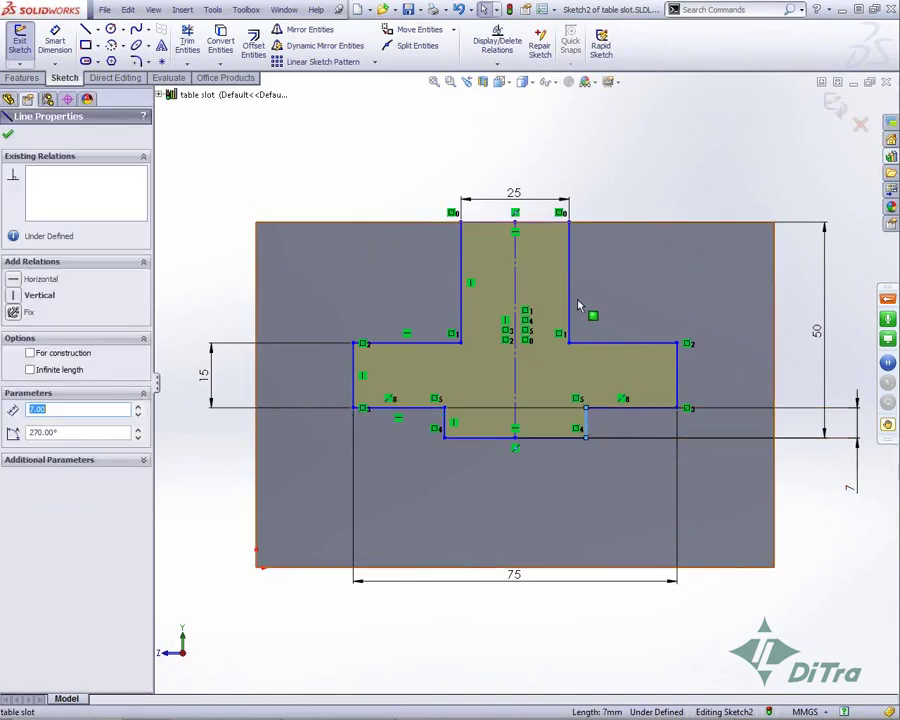
{"action": "left_click", "coordinate": [585, 420], "text": "ctrl"}
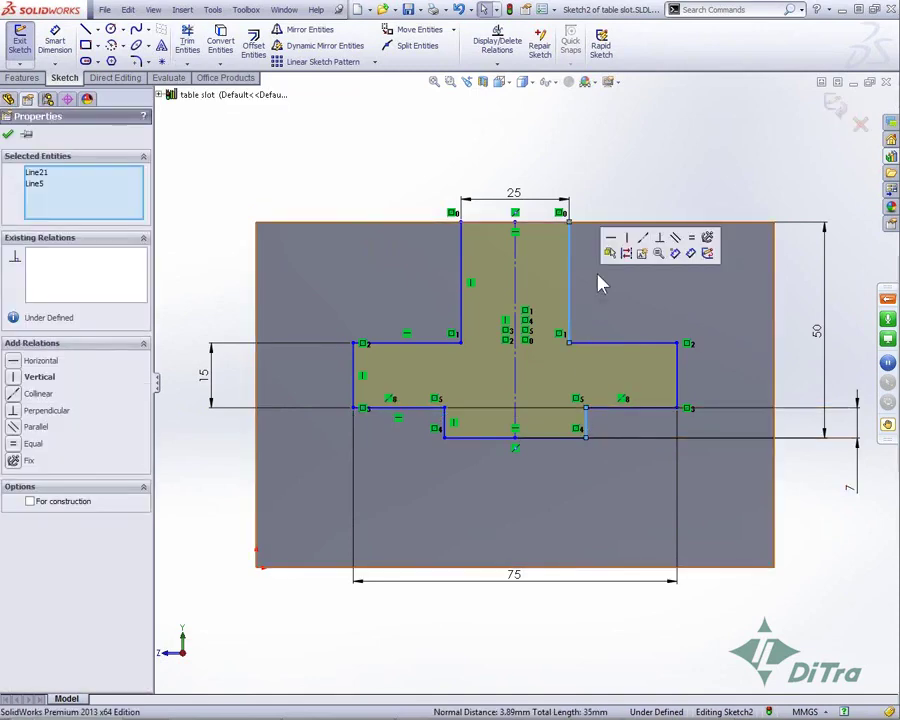
{"action": "left_click", "coordinate": [641, 245]}
{"action": "left_click", "coordinate": [652, 187]}
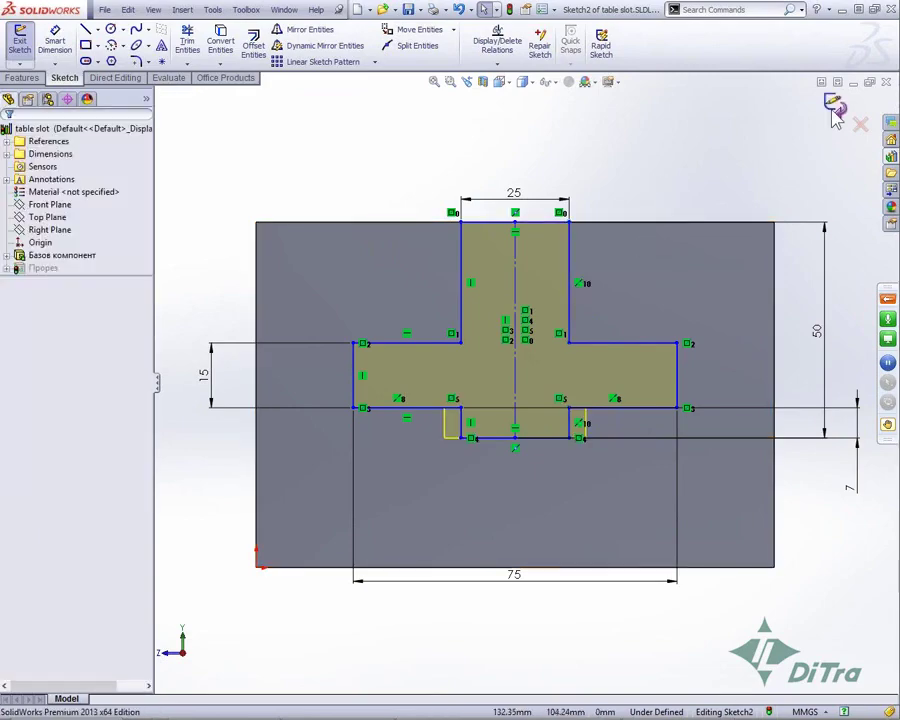
Exit the sketch to rebuild the cut, return to isometric view, and close the part.
{"action": "left_click", "coordinate": [833, 104]}
{"action": "key", "text": "space"}
{"action": "left_click", "coordinate": [757, 117]}
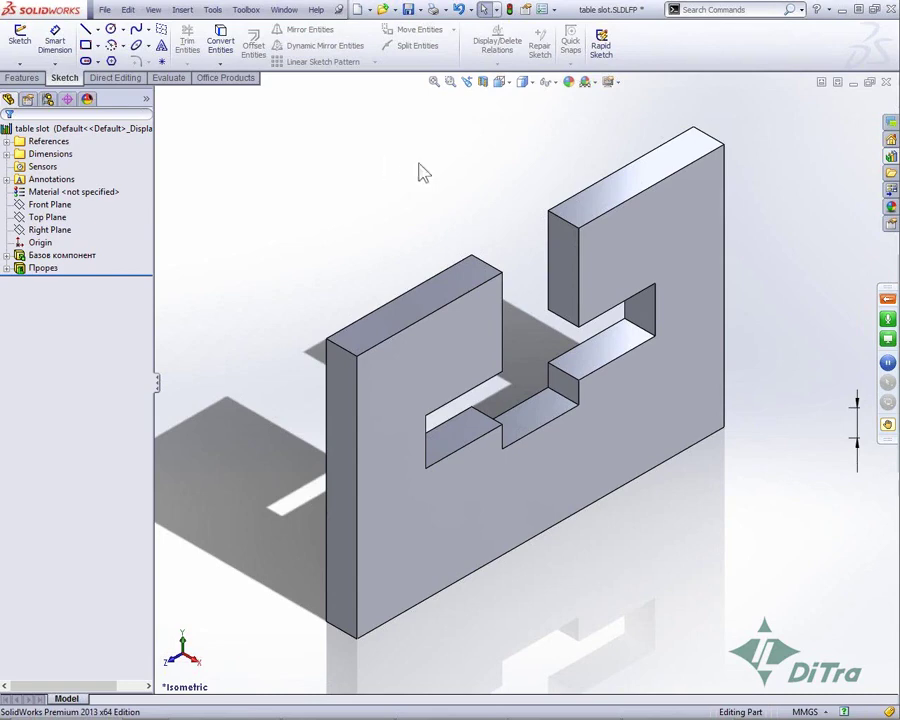
{"action": "left_click", "coordinate": [886, 82]}
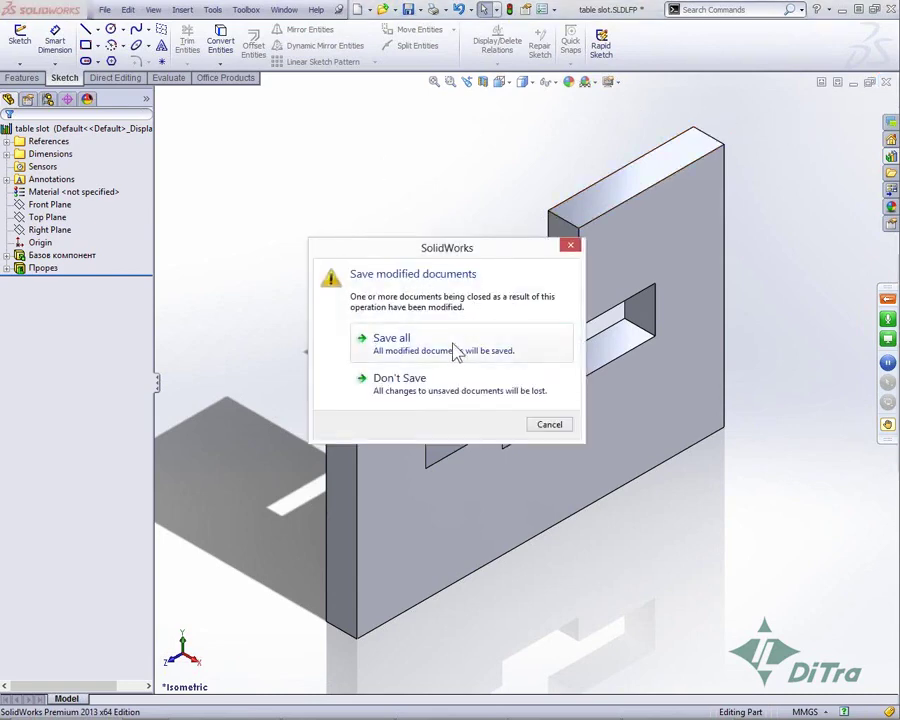
Save the modified library part, review table slot<2>'s settings, then switch to the slideshow.
{"action": "left_click", "coordinate": [452, 338]}
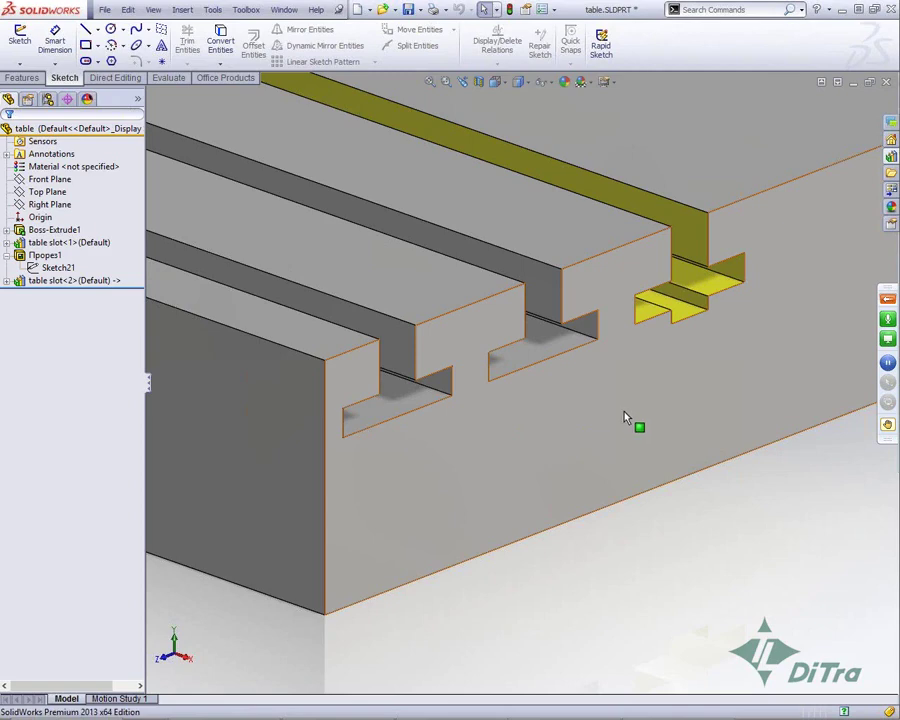
{"action": "left_click", "coordinate": [60, 280]}
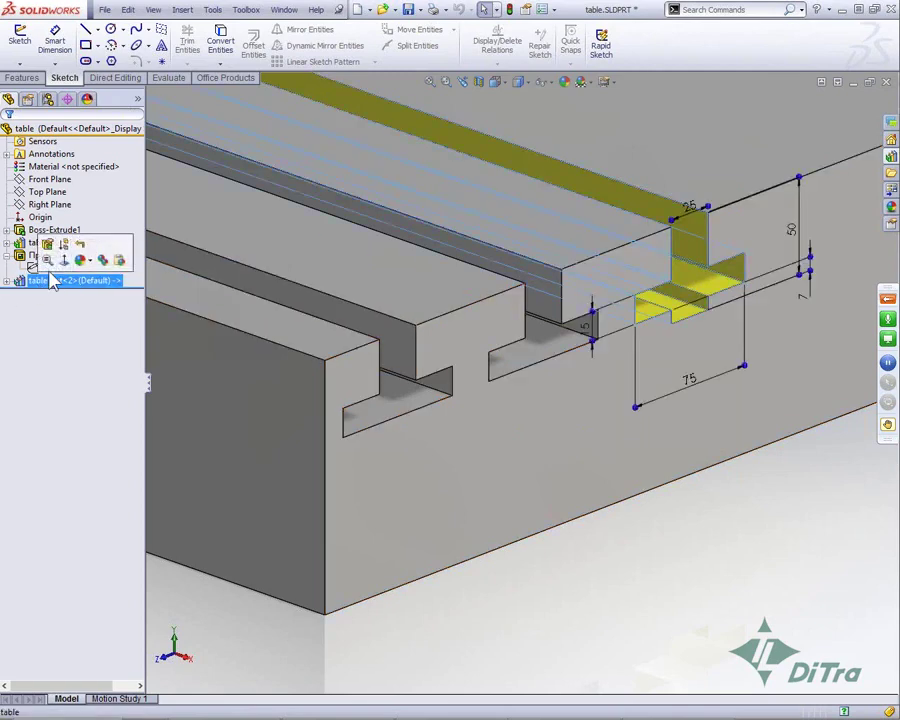
{"action": "left_click", "coordinate": [47, 246]}
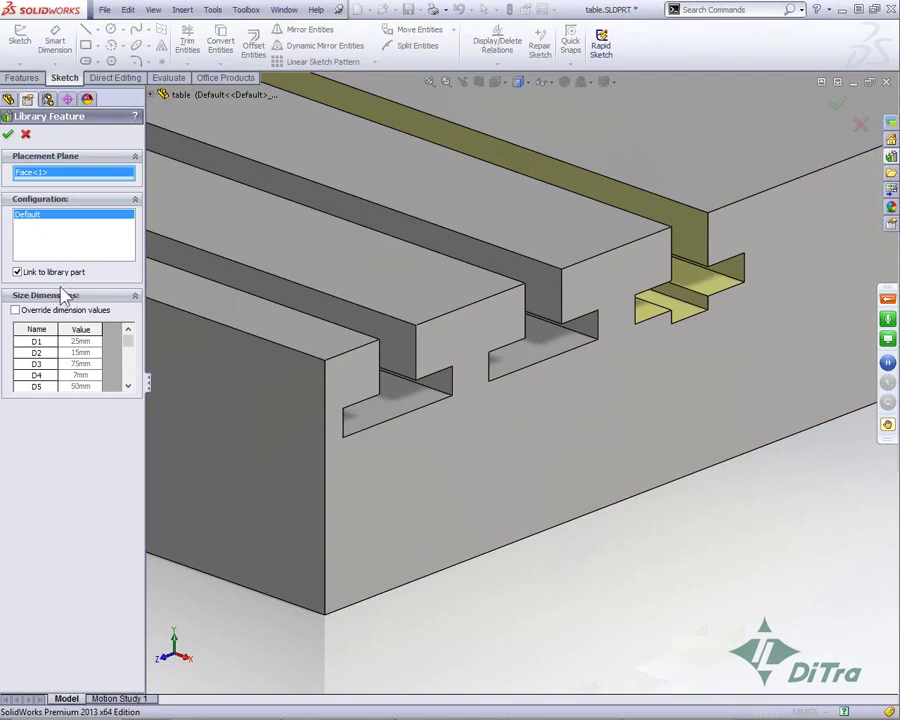
{"action": "left_click", "coordinate": [26, 134]}
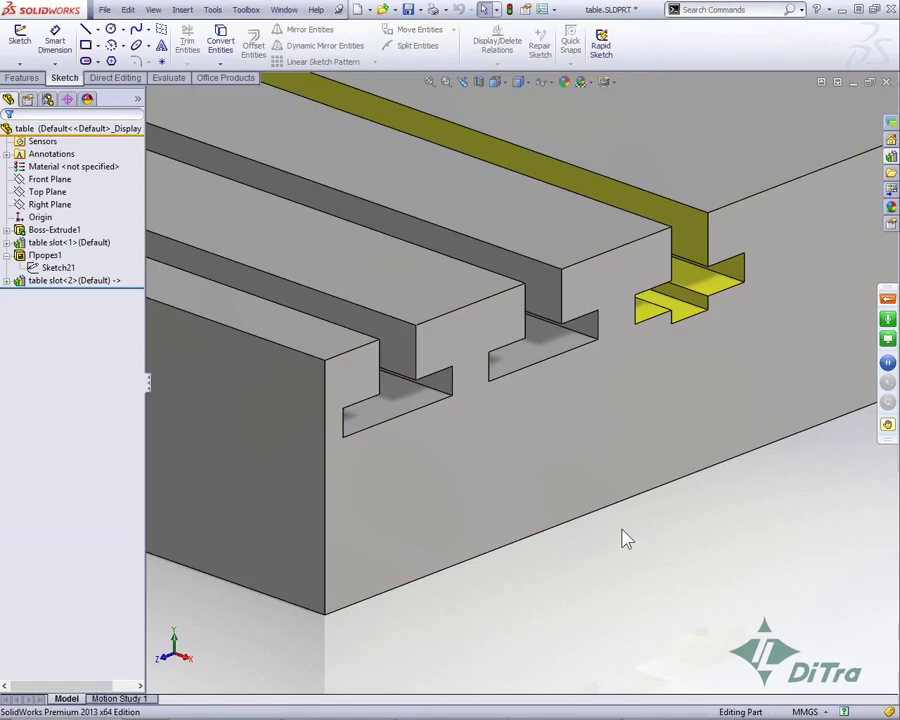
{"action": "key", "text": "alt+Tab"}
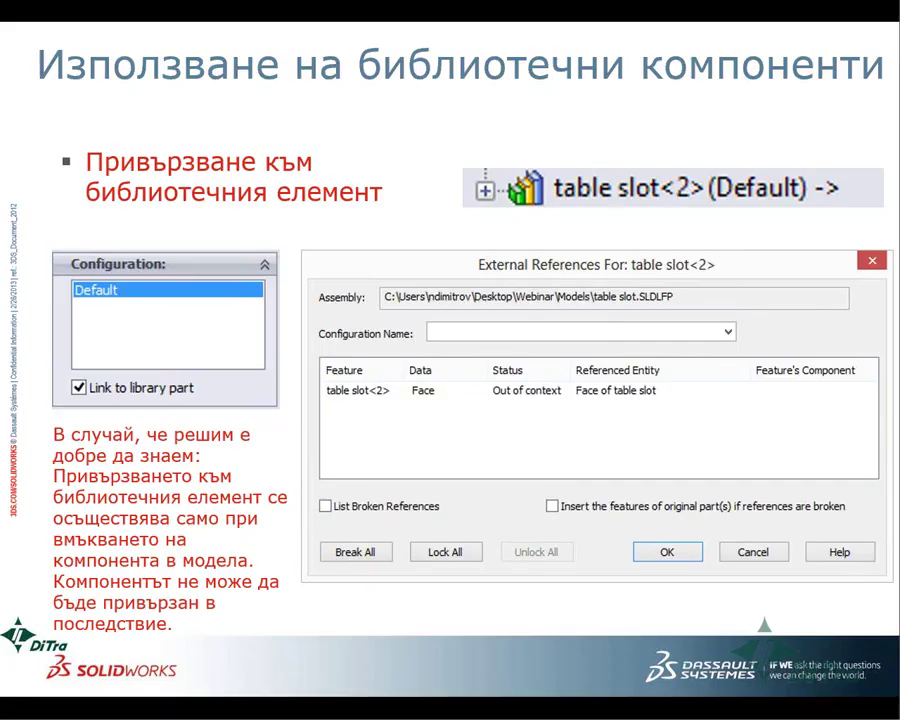
Advance to the renaming-dimensions slide and switch back to the table part in SolidWorks.
{"action": "key", "text": "Right"}
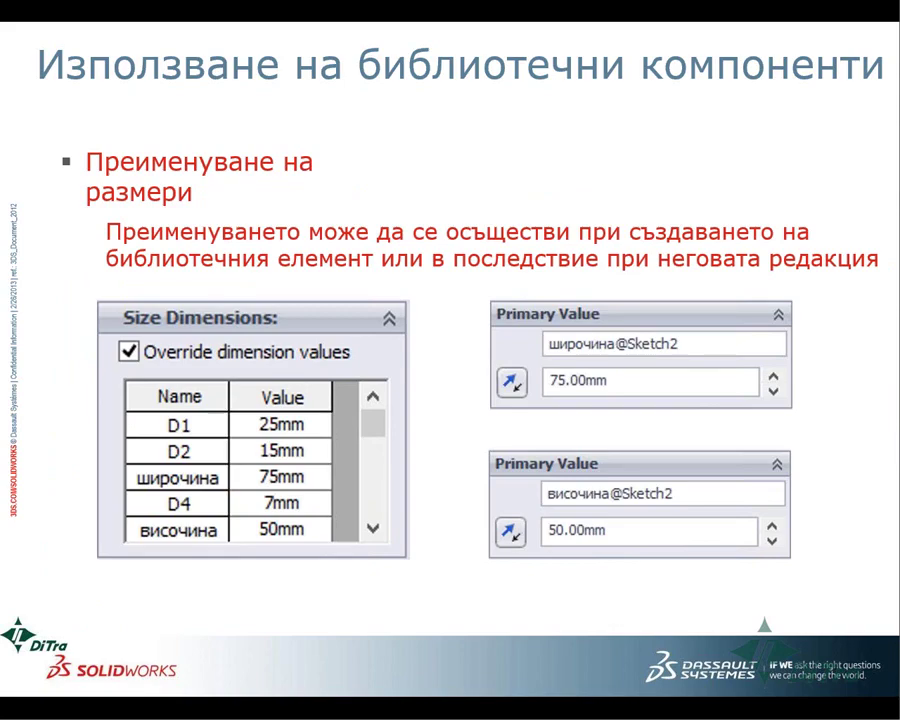
{"action": "key", "text": "alt+Tab"}
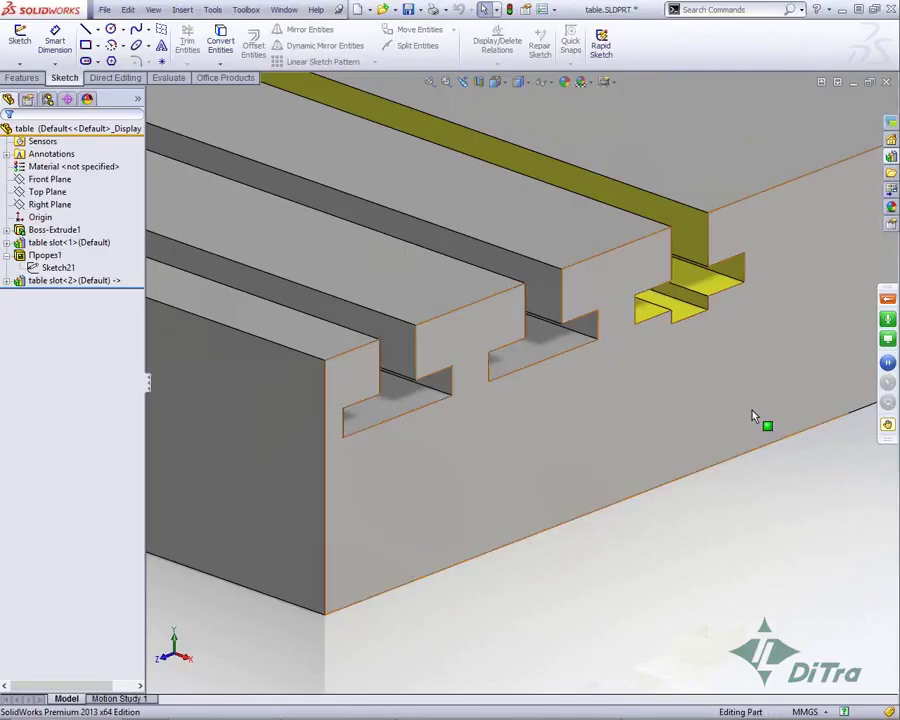
{"action": "scroll", "coordinate": [757, 434], "scroll_direction": "up", "scroll_amount": 2}
{"action": "middle_click_drag", "start_coordinate": [835, 381], "coordinate": [733, 387], "text": "ctrl"}
{"action": "scroll", "coordinate": [736, 342], "scroll_direction": "down", "scroll_amount": 2}
{"action": "scroll", "coordinate": [736, 342], "scroll_direction": "down", "scroll_amount": 2}
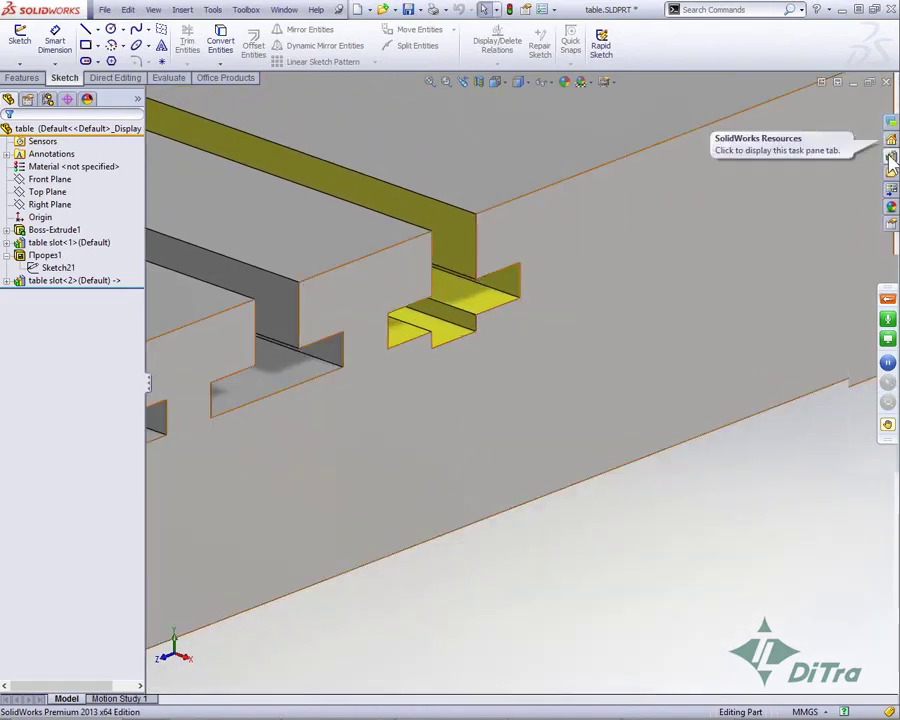
{"action": "left_click", "coordinate": [891, 156]}
{"action": "left_click_drag", "start_coordinate": [691, 305], "coordinate": [643, 241]}
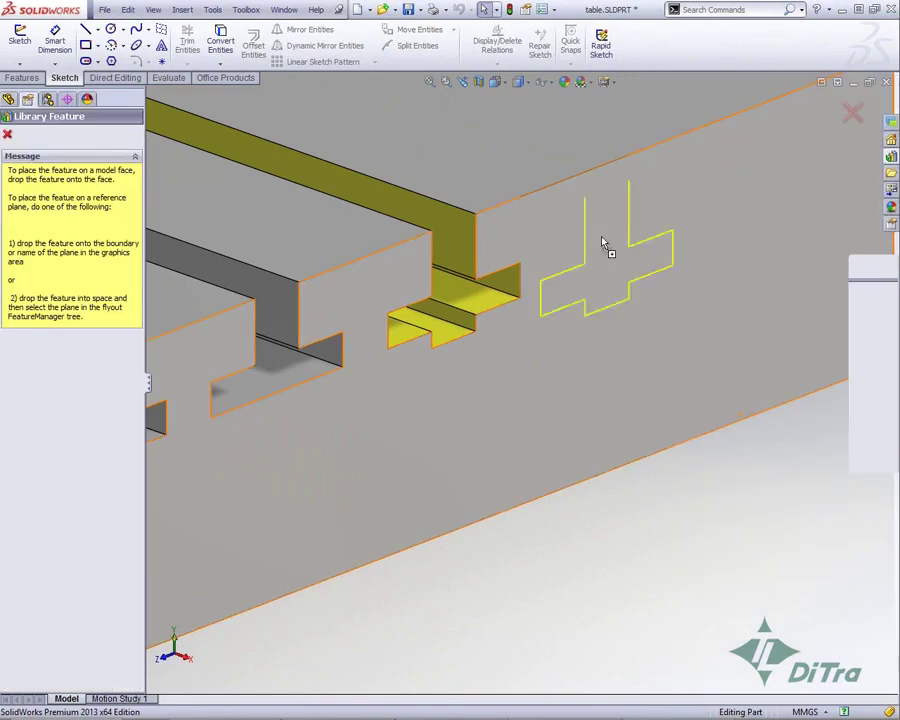
{"action": "left_click_drag", "start_coordinate": [643, 241], "coordinate": [635, 217]}
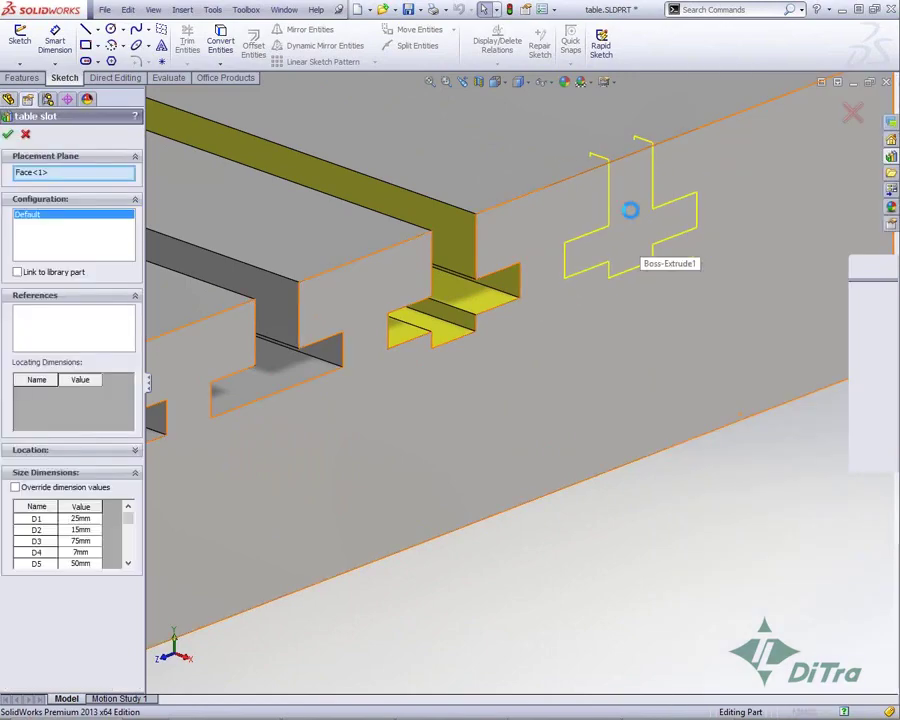
{"action": "left_click", "coordinate": [98, 313]}
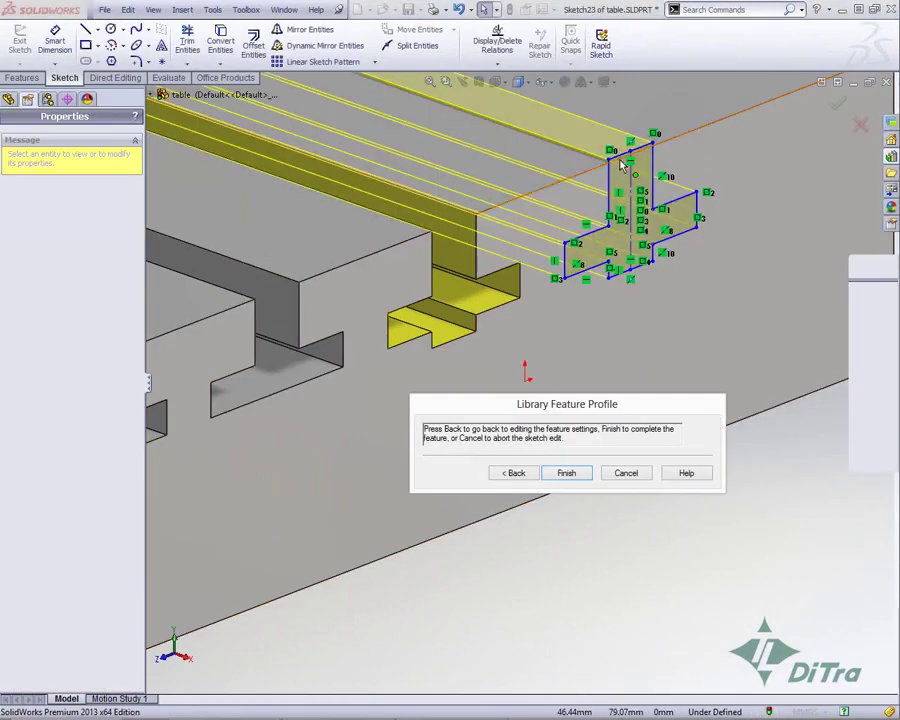
{"action": "left_click_drag", "start_coordinate": [629, 155], "coordinate": [633, 165]}
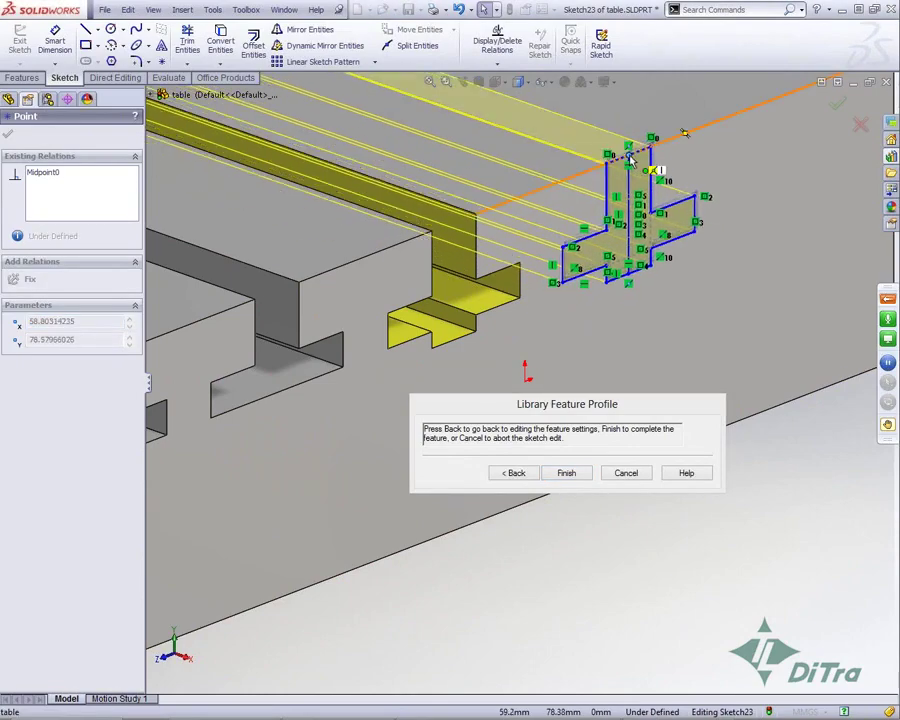
{"action": "left_click", "coordinate": [513, 472]}
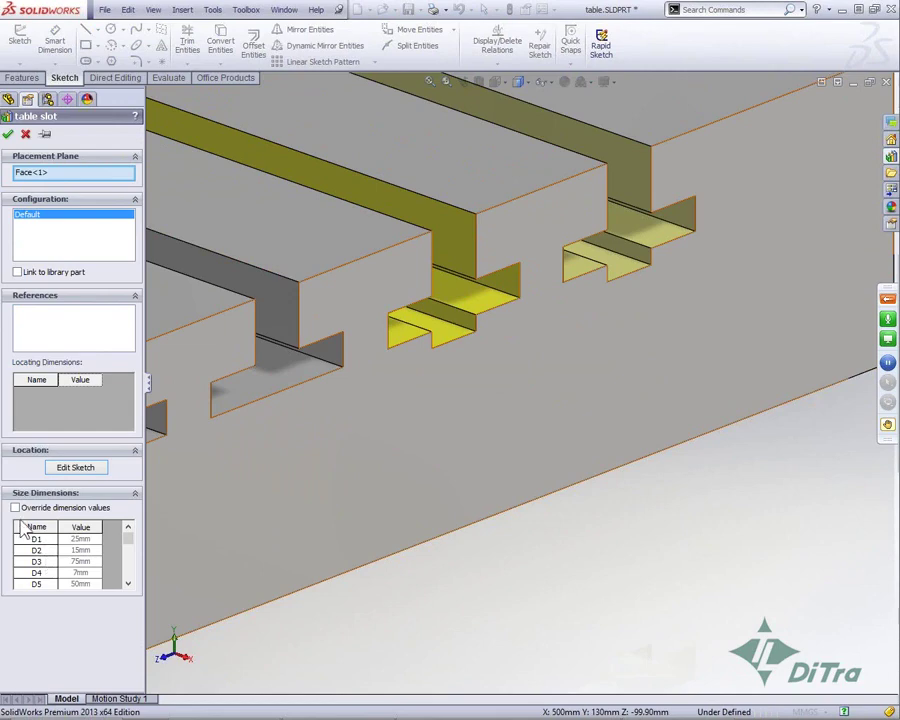
{"action": "left_click", "coordinate": [15, 508]}
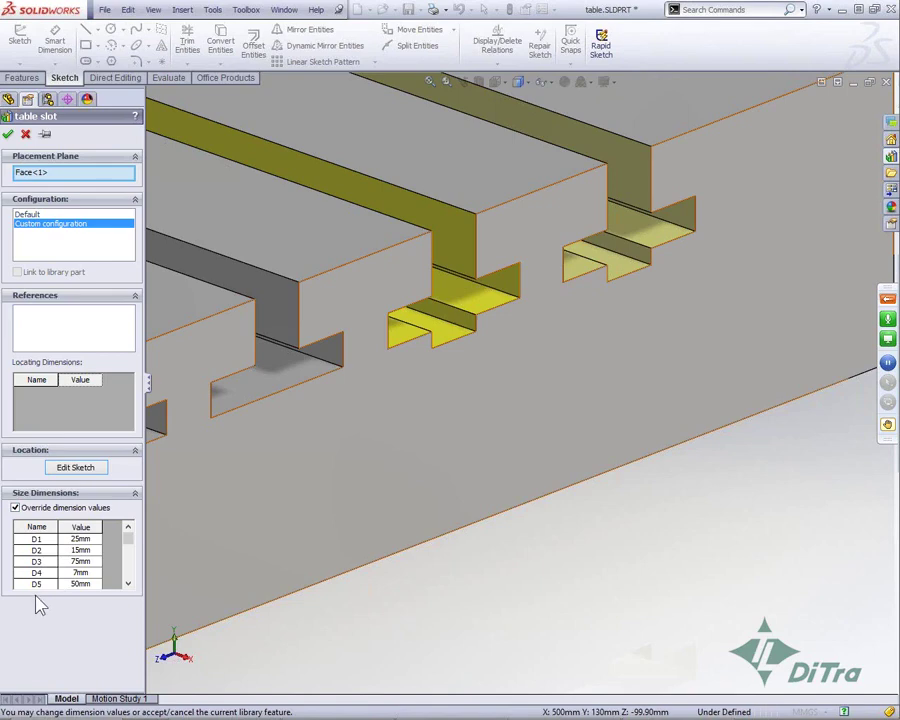
{"action": "left_click", "coordinate": [26, 133]}
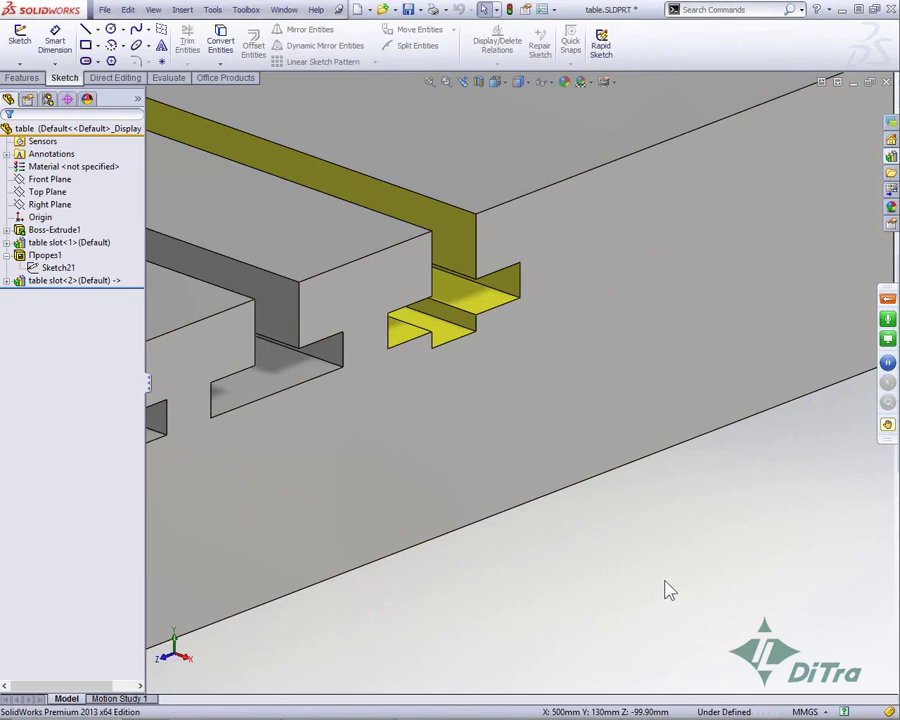
Open the table slot library part and show dimension names on the Прорез cut.
{"action": "left_click", "coordinate": [890, 139]}
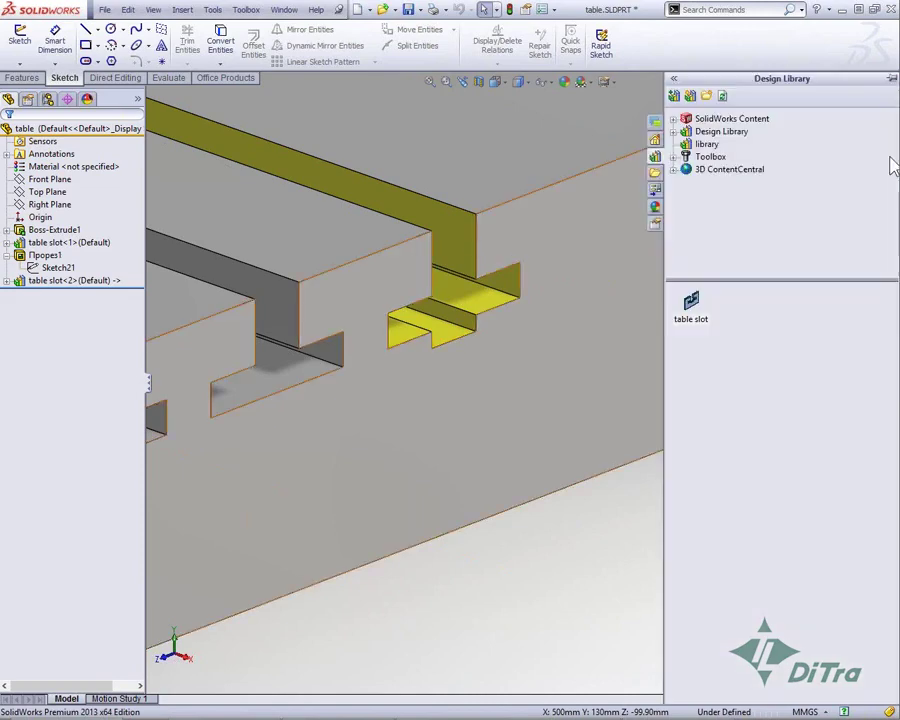
{"action": "right_click", "coordinate": [690, 312]}
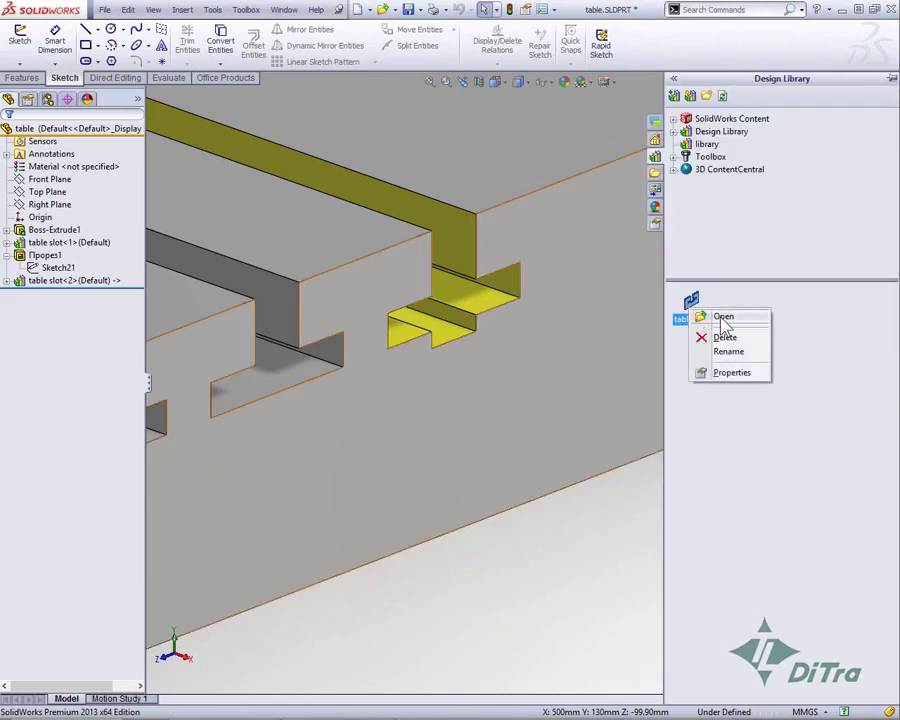
{"action": "left_click", "coordinate": [719, 314]}
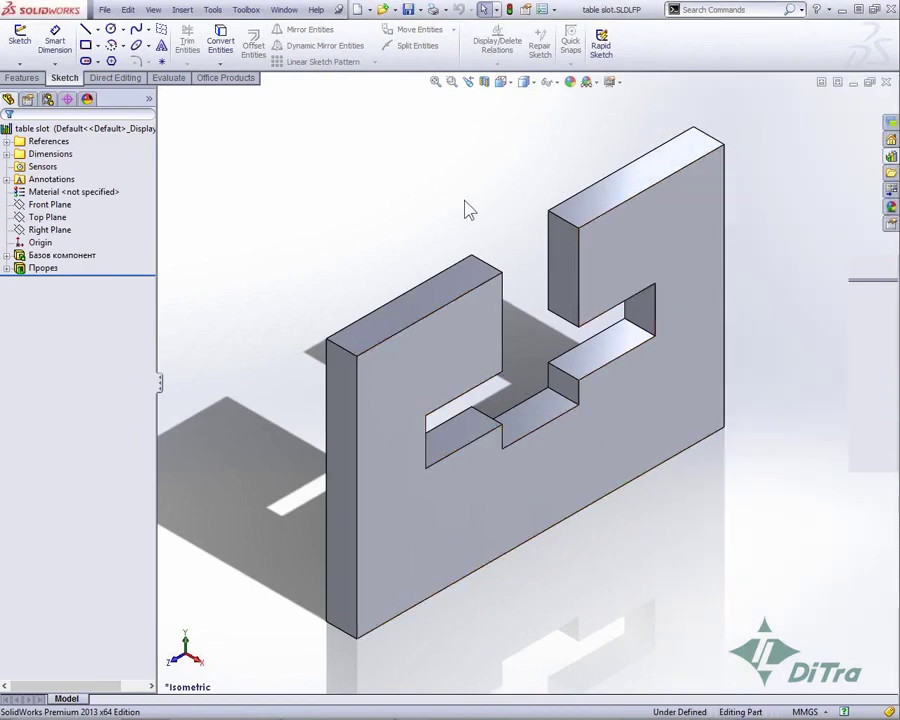
{"action": "left_click", "coordinate": [40, 268]}
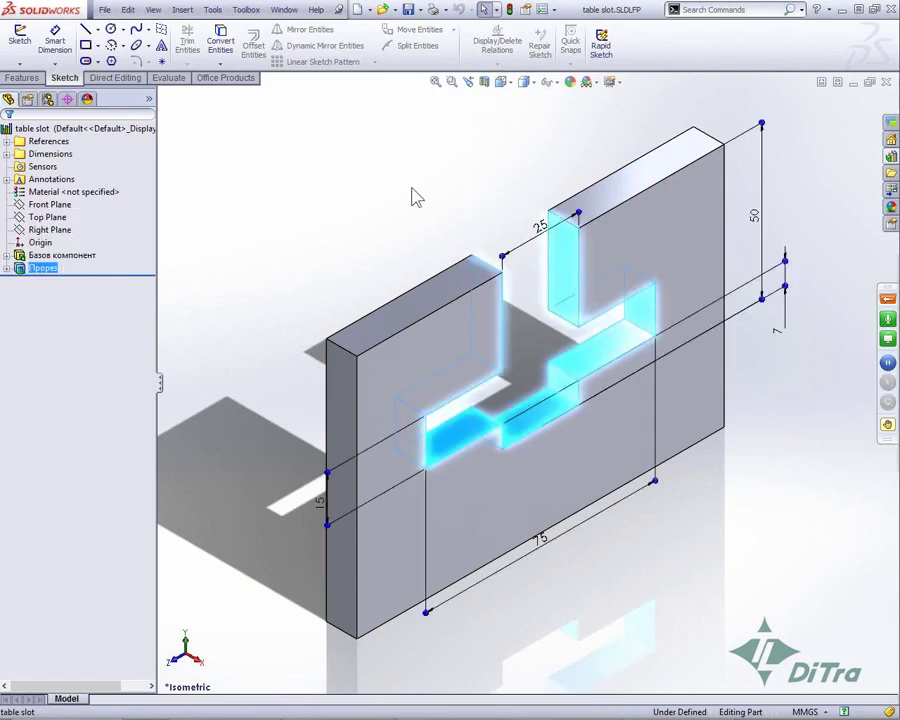
{"action": "left_click", "coordinate": [549, 83]}
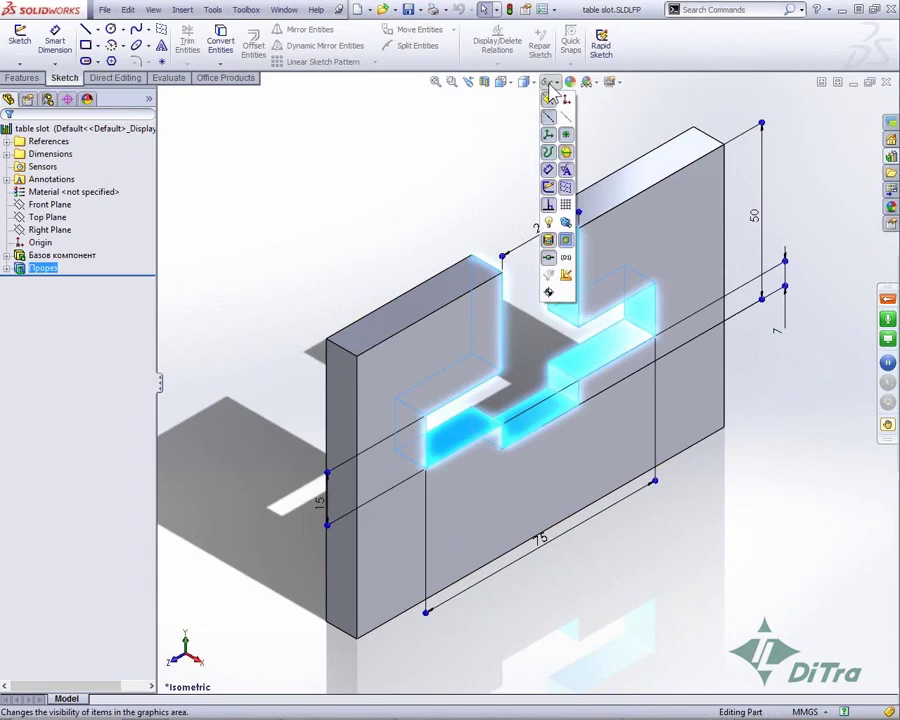
{"action": "left_click", "coordinate": [565, 259]}
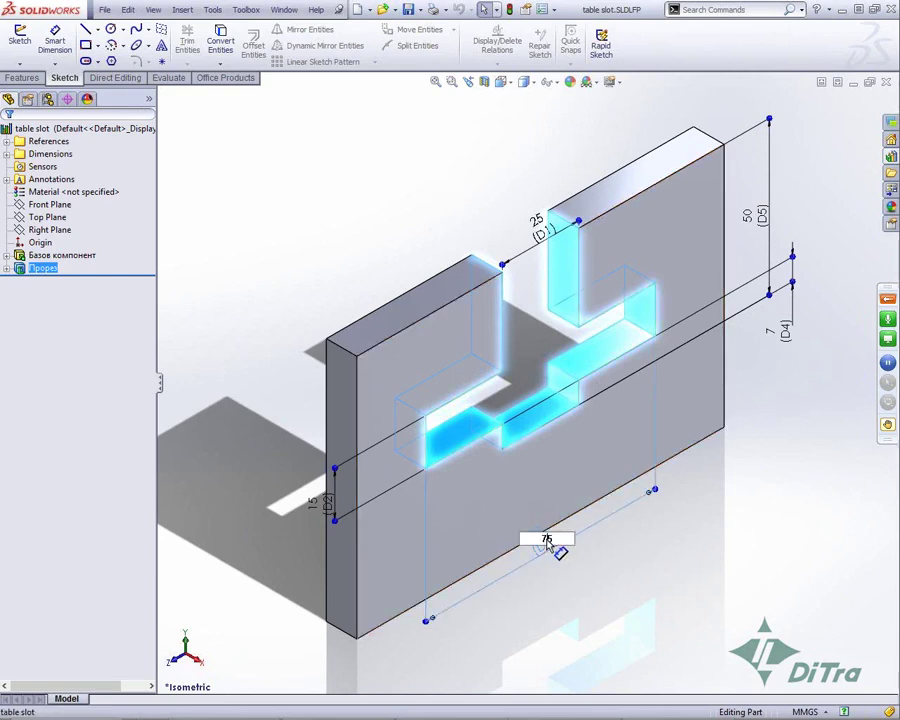
{"action": "left_click", "coordinate": [566, 570]}
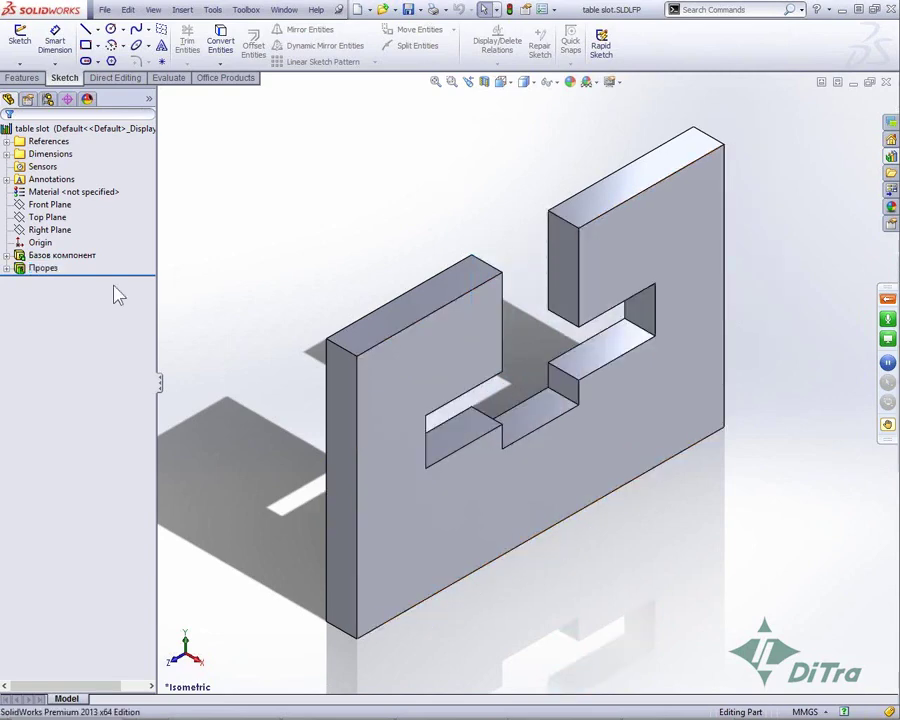
{"action": "left_click", "coordinate": [46, 268]}
Rename D3 (75 mm) to ширина and D5 (50 mm) to височина, then exit the sketch.
{"action": "double_click", "coordinate": [549, 549]}
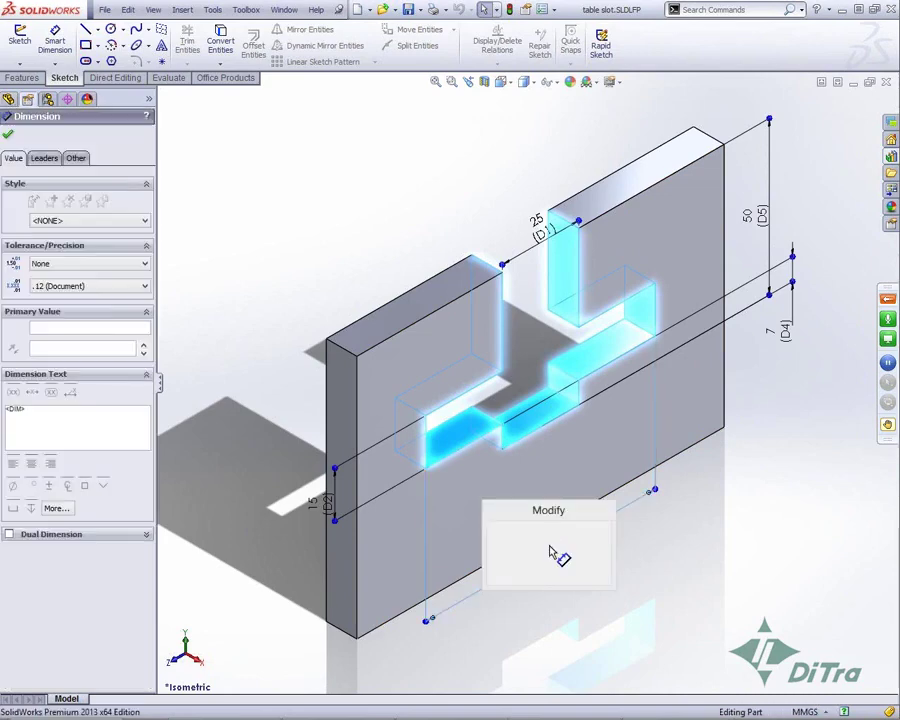
{"action": "type", "text": "ширина"}
{"action": "key", "text": "Tab"}
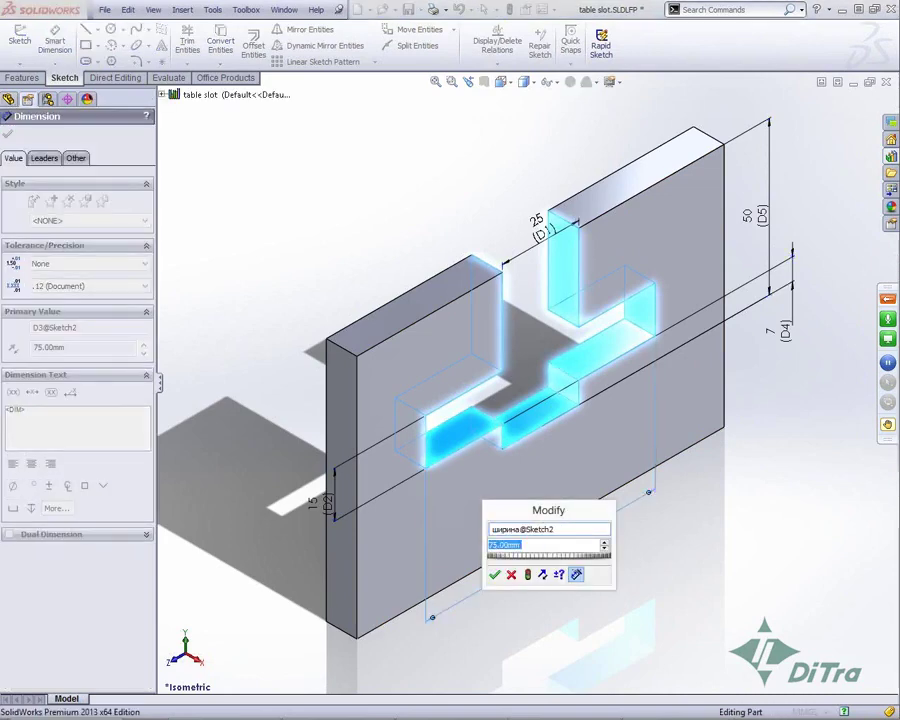
{"action": "key", "text": "Return"}
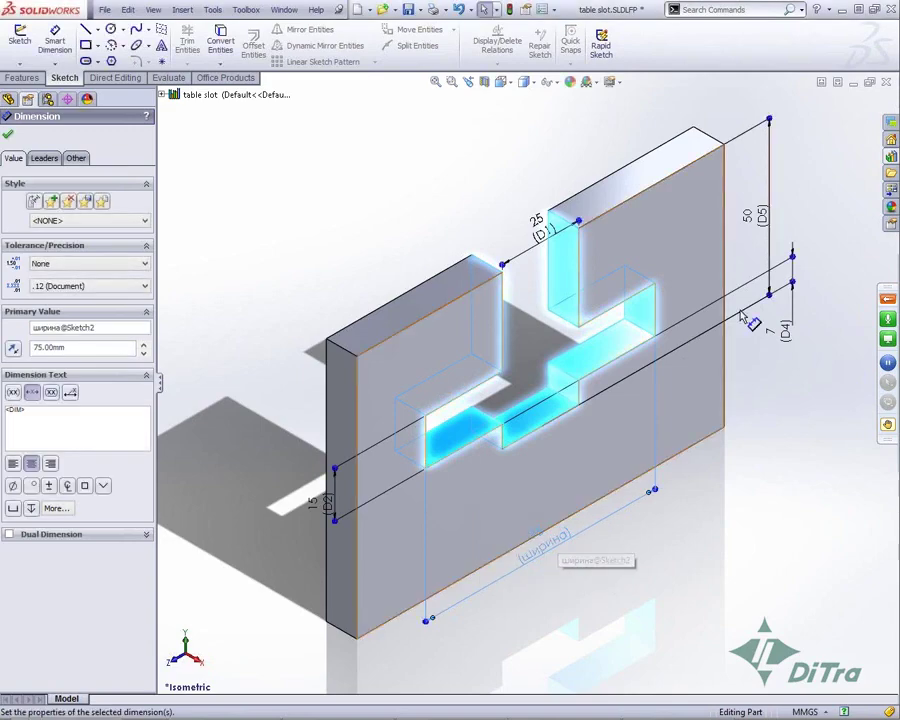
{"action": "double_click", "coordinate": [765, 212]}
{"action": "double_click", "coordinate": [764, 194]}
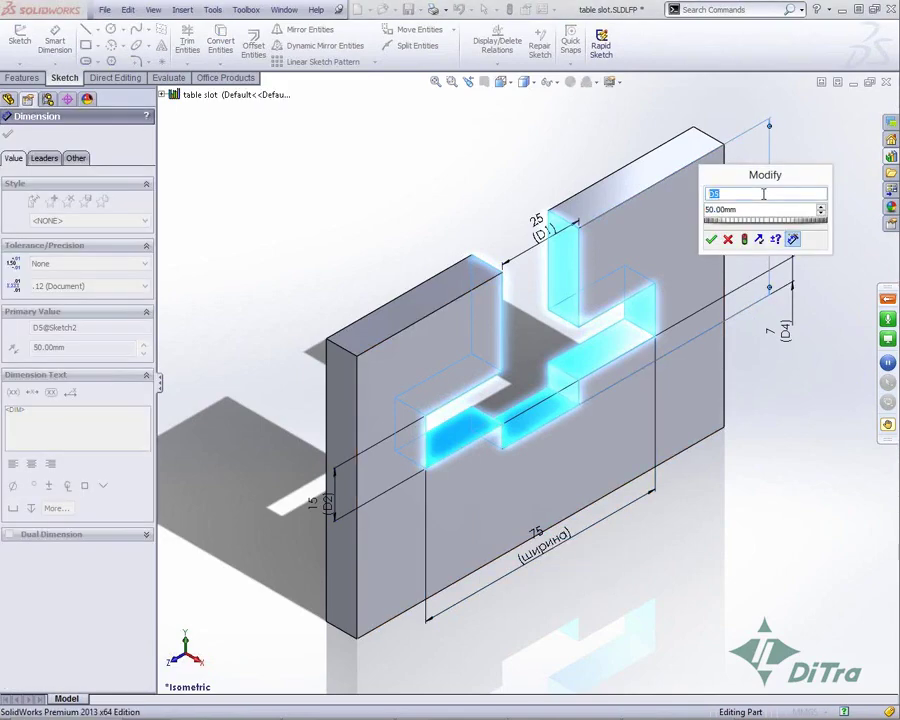
{"action": "type", "text": "височина"}
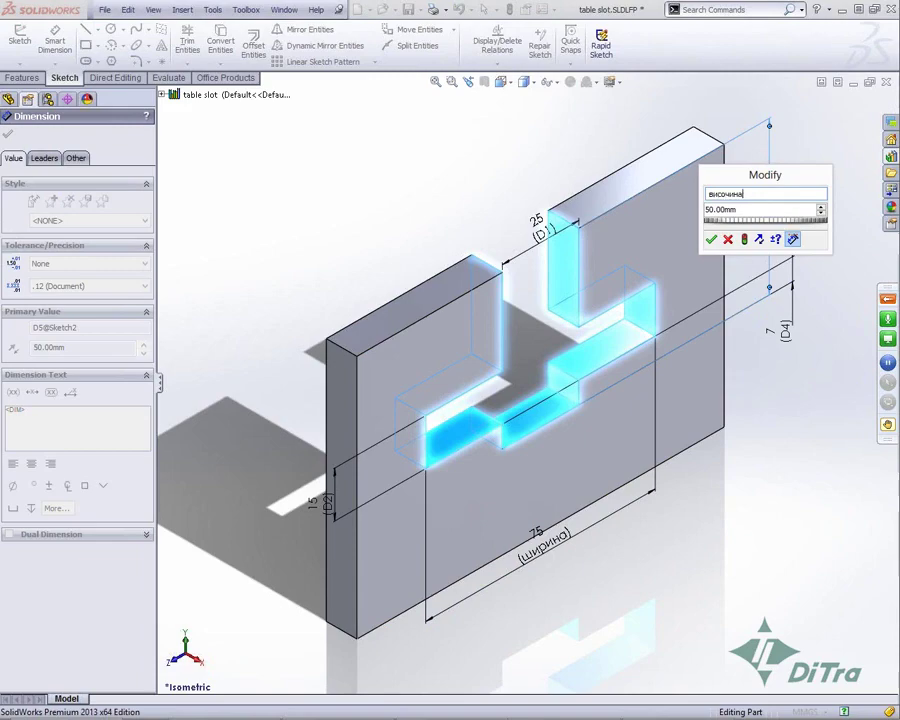
{"action": "key", "text": "Tab"}
{"action": "key", "text": "Return"}
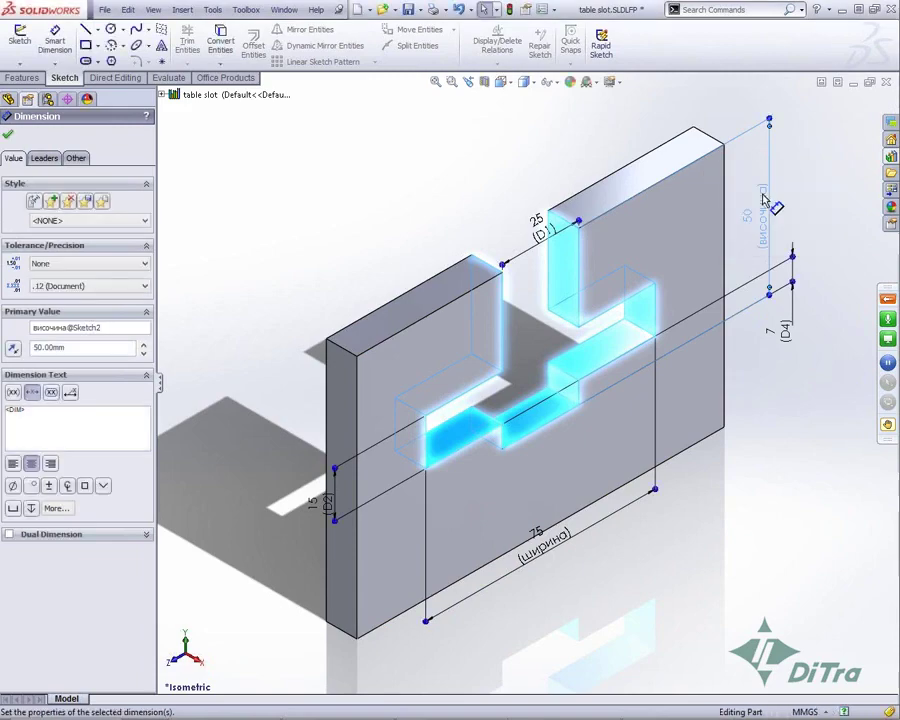
{"action": "left_click", "coordinate": [862, 130]}
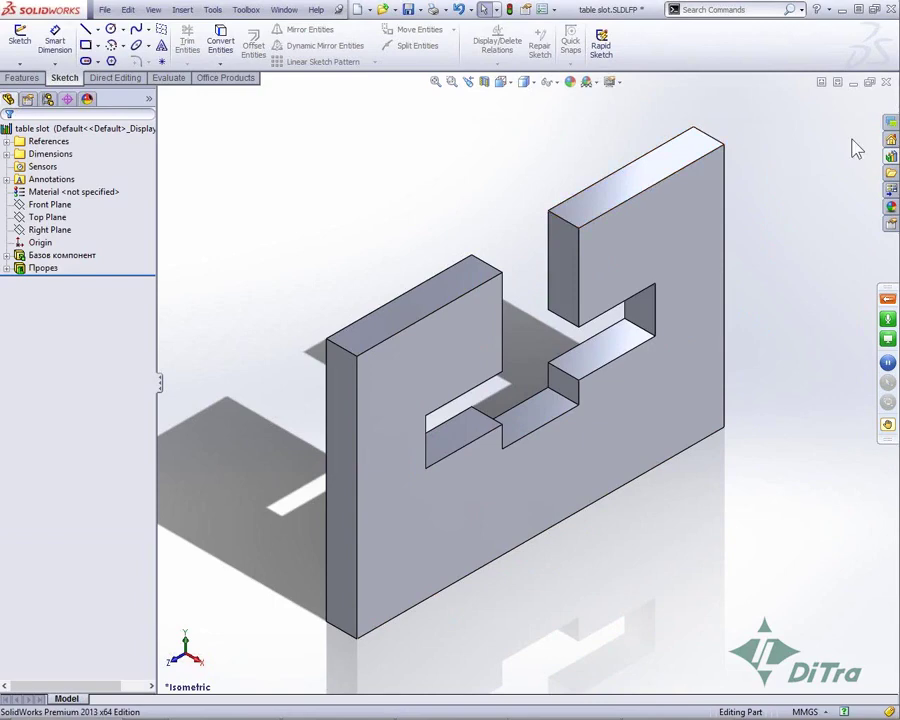
Close and save the library part, then drop a new table slot onto the table face.
{"action": "left_click", "coordinate": [884, 82]}
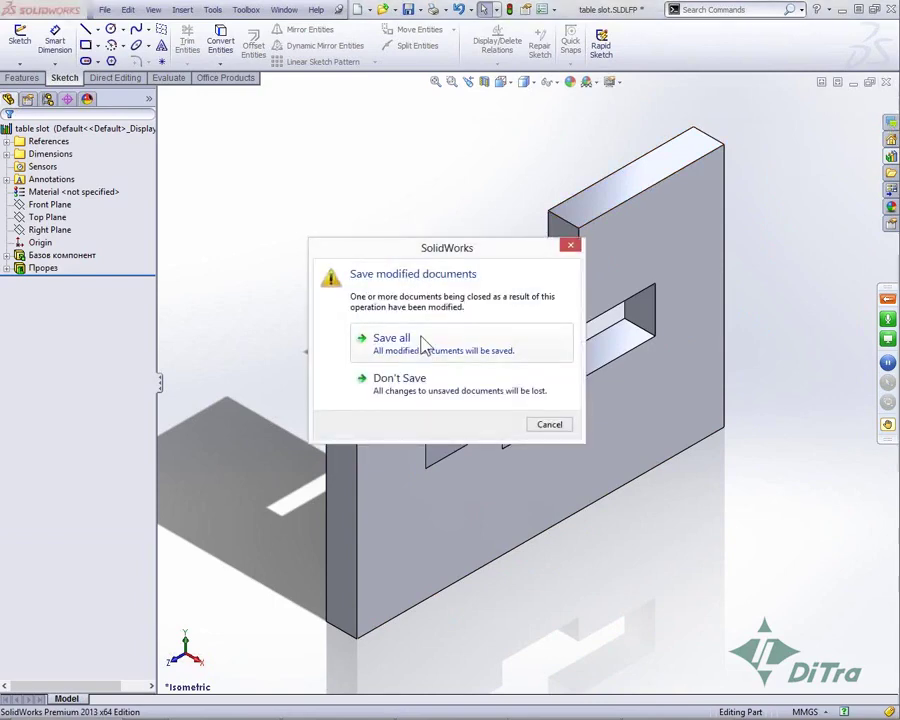
{"action": "left_click", "coordinate": [420, 342]}
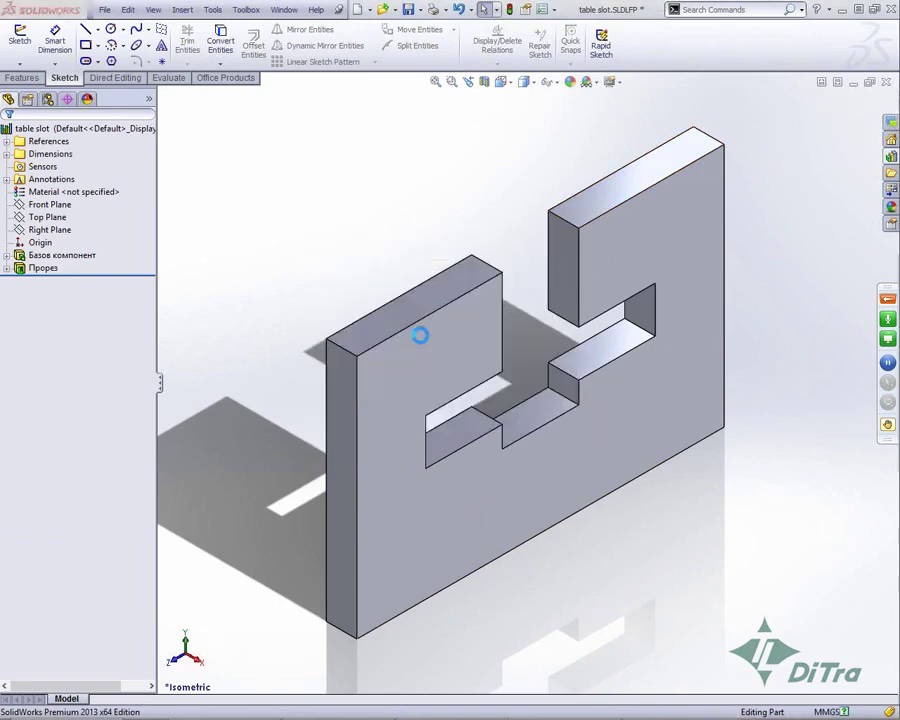
{"action": "left_click", "coordinate": [891, 139]}
{"action": "mouse_move", "coordinate": [703, 318]}
{"action": "left_mouse_down"}
{"action": "mouse_move", "coordinate": [627, 220]}
{"action": "mouse_move", "coordinate": [631, 210]}
{"action": "left_mouse_up"}
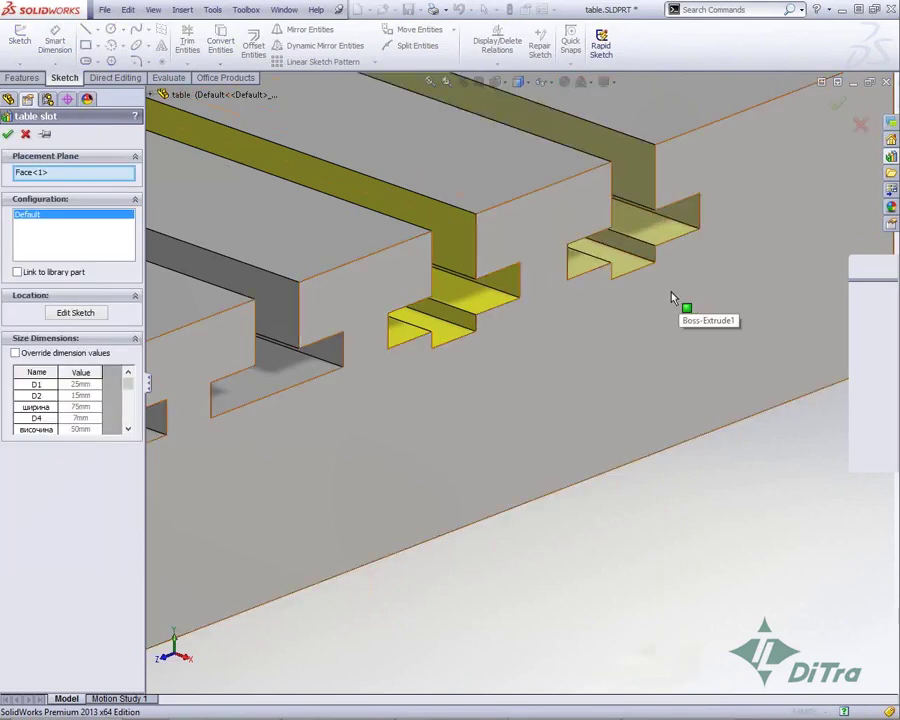
{"action": "left_click", "coordinate": [68, 314]}
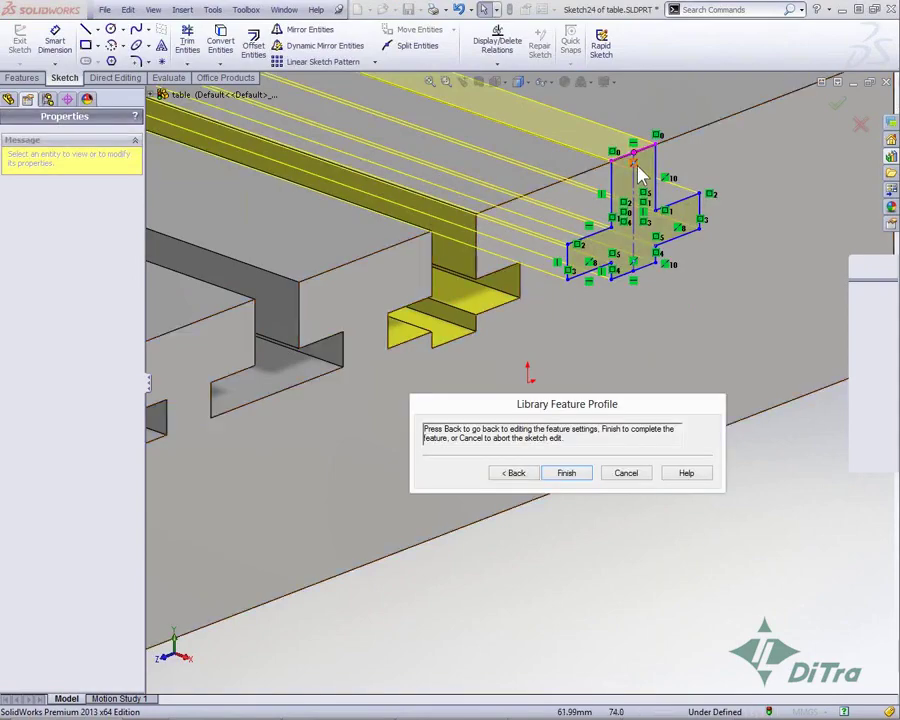
{"action": "mouse_move", "coordinate": [639, 154]}
{"action": "left_mouse_down"}
{"action": "mouse_move", "coordinate": [637, 162]}
{"action": "mouse_move", "coordinate": [634, 153]}
{"action": "left_mouse_up"}
{"action": "left_click", "coordinate": [515, 473]}
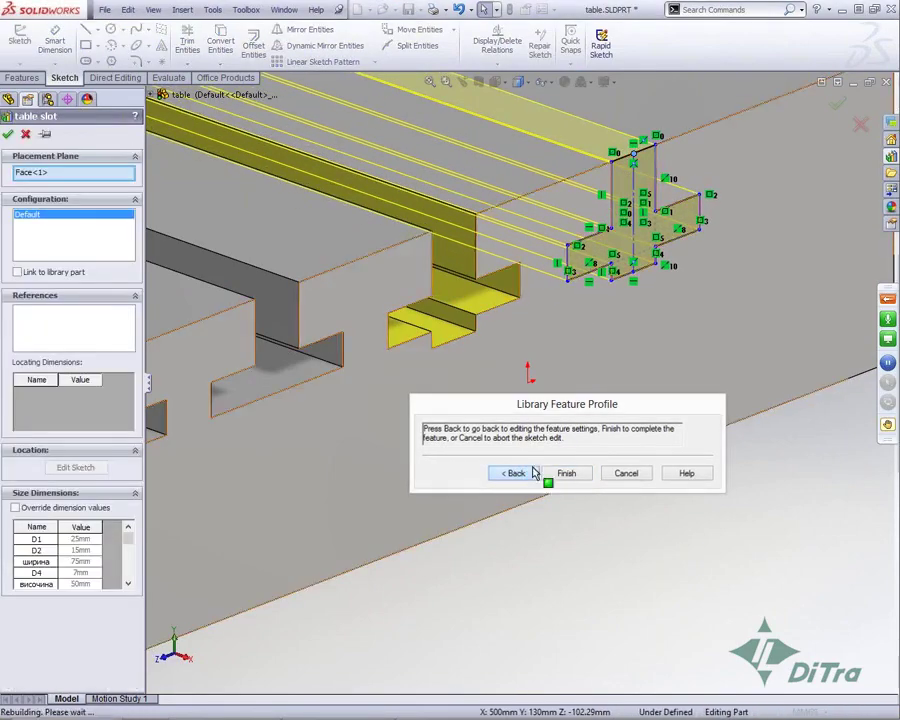
Override the slot's dimensions to ширина 90 and височина 75 and confirm the insertion.
{"action": "left_click", "coordinate": [15, 508]}
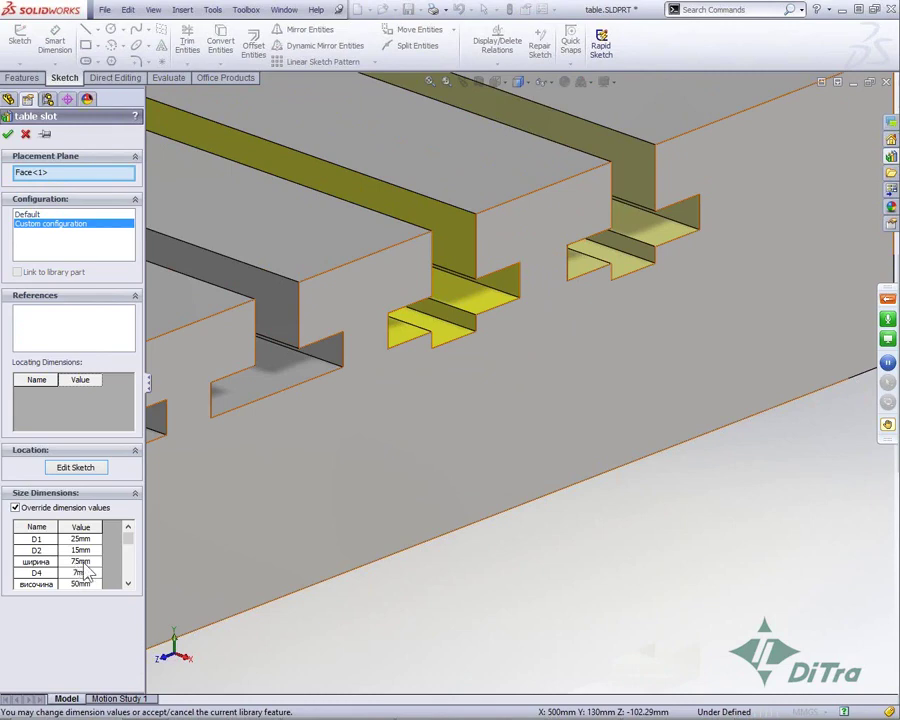
{"action": "left_click", "coordinate": [82, 562]}
{"action": "type", "text": "90"}
{"action": "left_click", "coordinate": [82, 588]}
{"action": "type", "text": "75"}
{"action": "key", "text": "Return"}
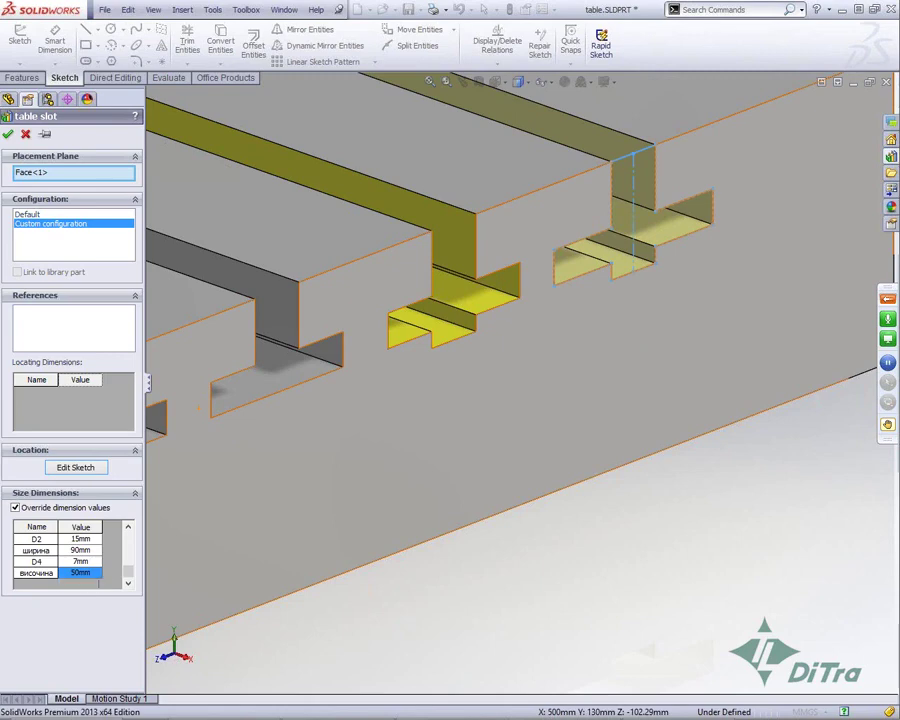
{"action": "left_click", "coordinate": [78, 573]}
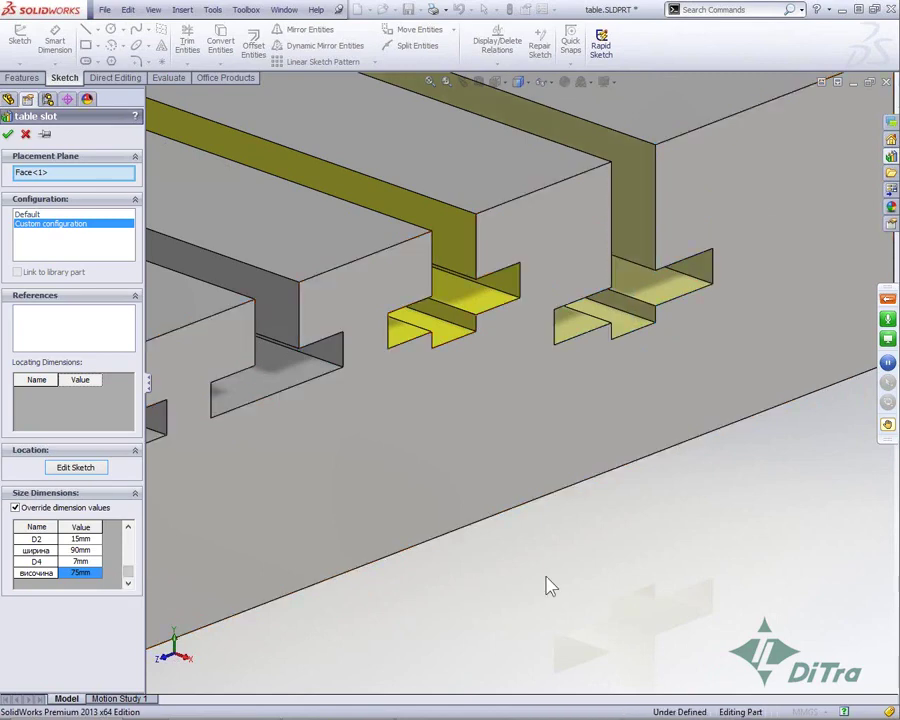
{"action": "left_click", "coordinate": [8, 133]}
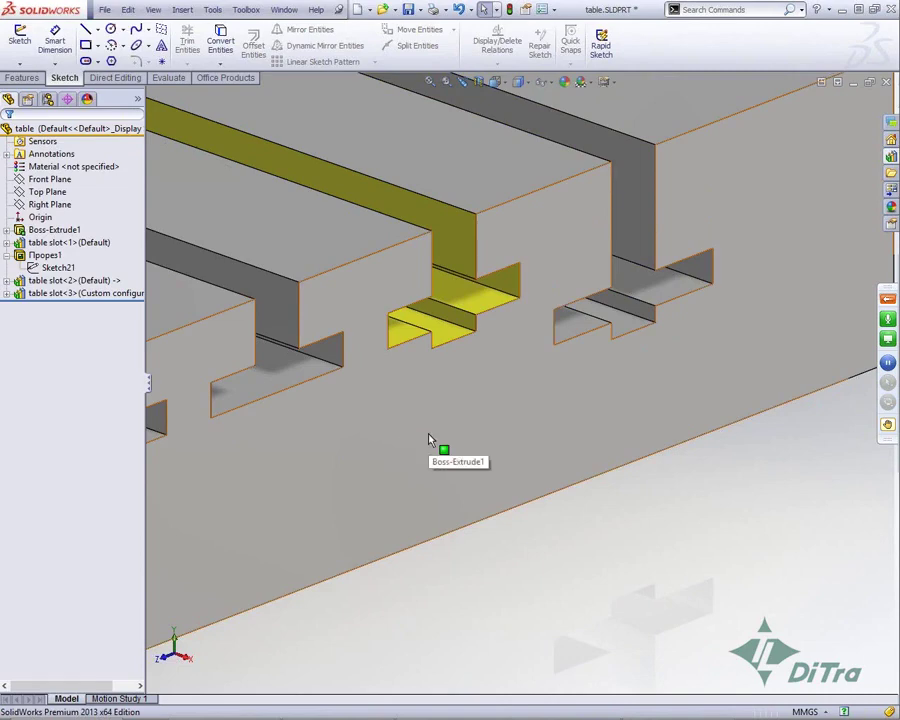
{"action": "left_click", "coordinate": [631, 314]}
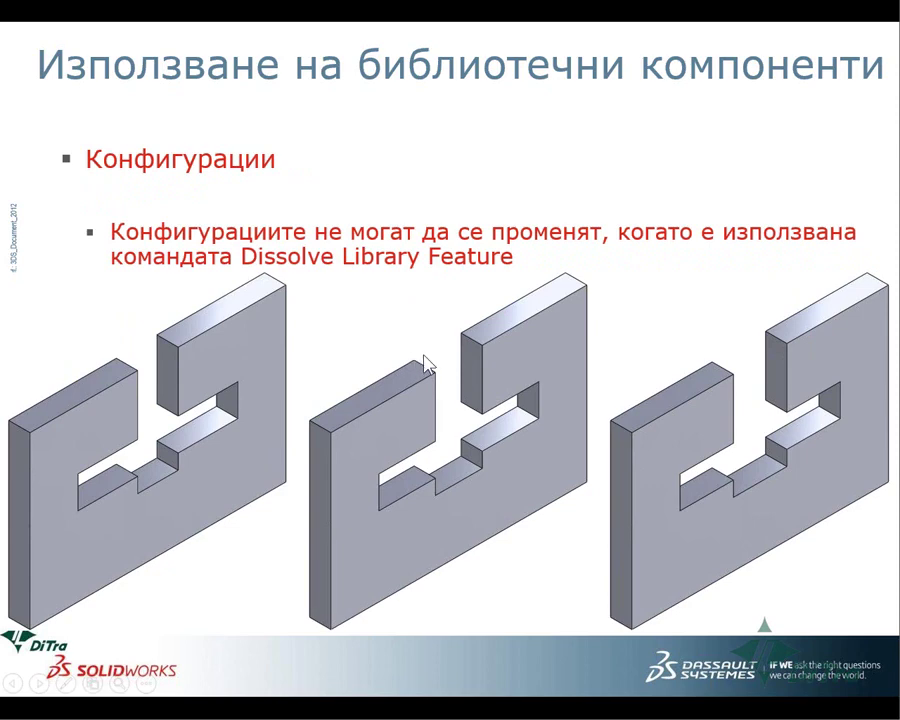
Return to SolidWorks and open table slot with configurations.SLDPRT from the Webinar Models folder.
{"action": "key", "text": "alt+Tab"}
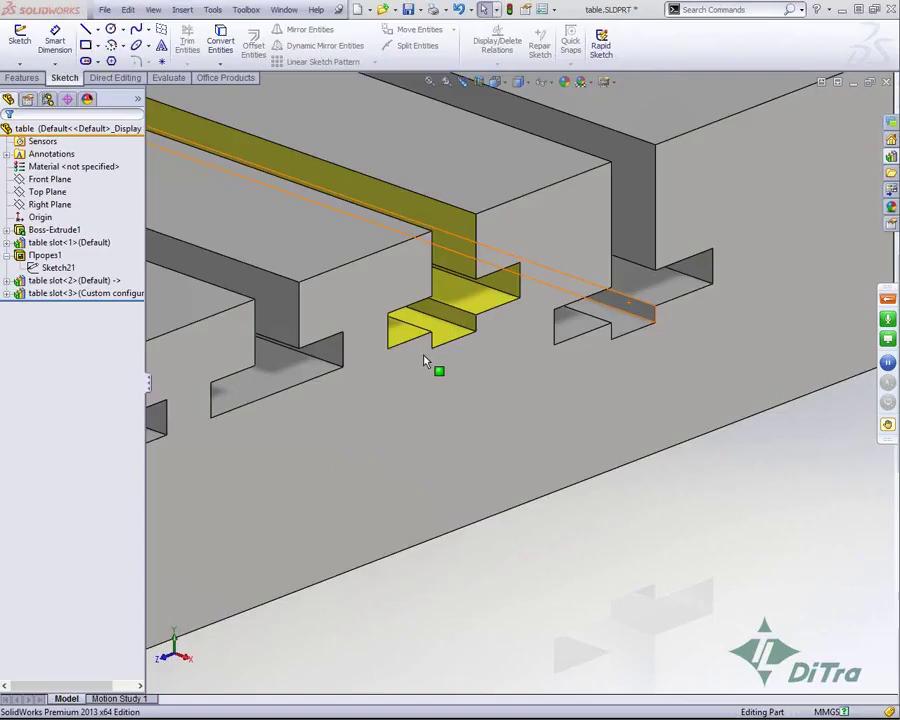
{"action": "left_click", "coordinate": [890, 156]}
{"action": "left_click", "coordinate": [656, 173]}
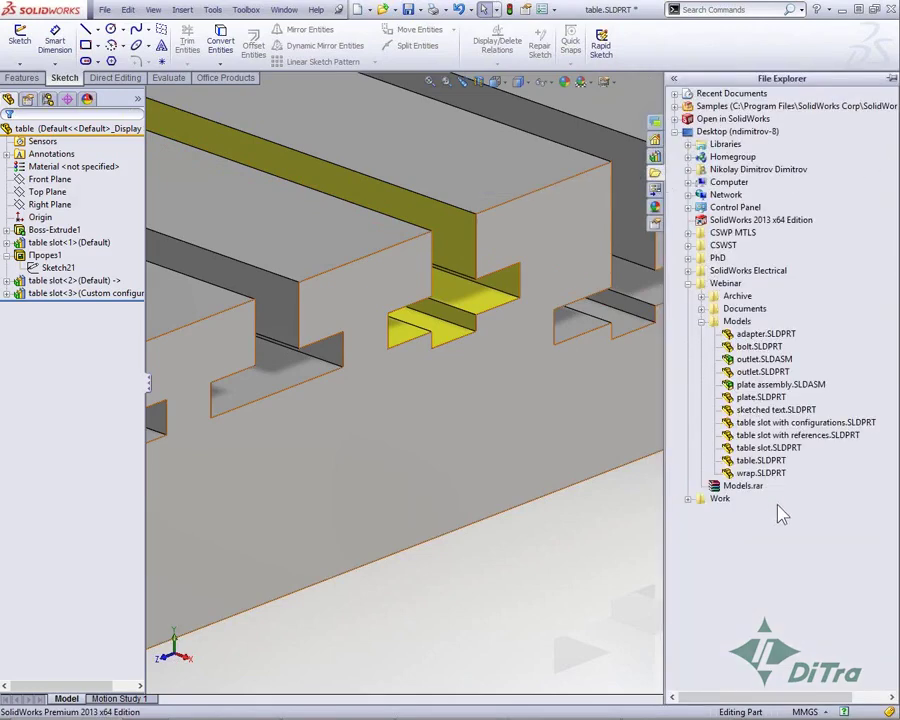
{"action": "double_click", "coordinate": [800, 422]}
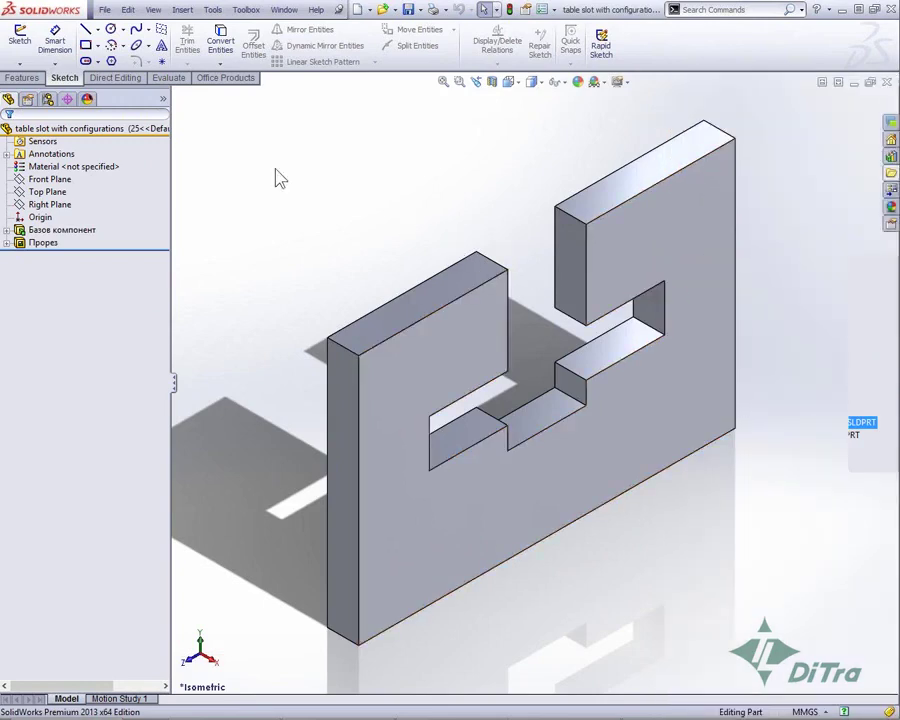
{"action": "left_click", "coordinate": [47, 100]}
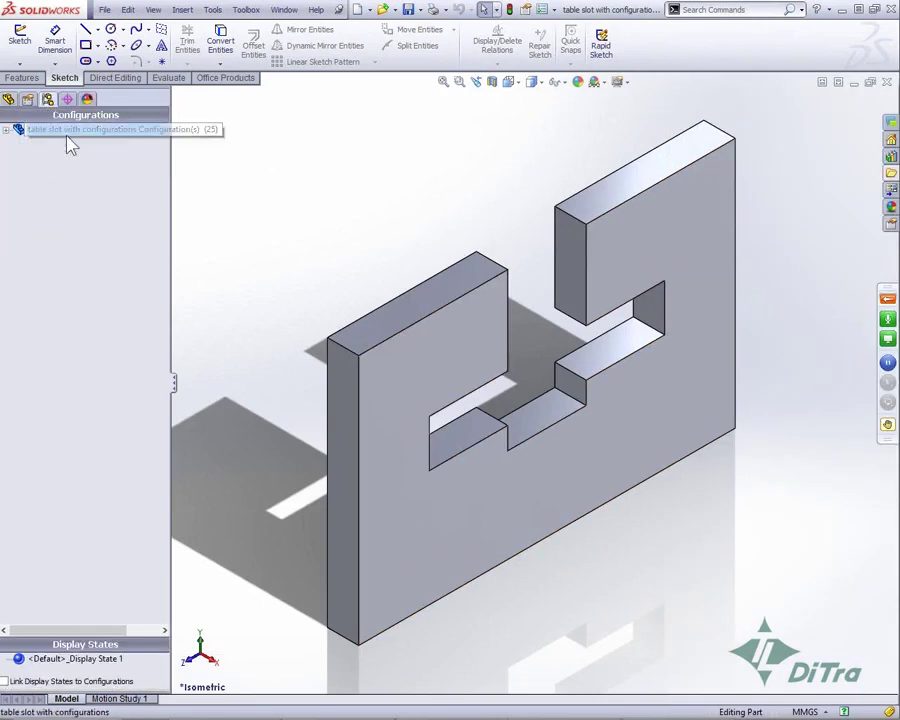
{"action": "left_click", "coordinate": [66, 141]}
{"action": "double_click", "coordinate": [72, 154]}
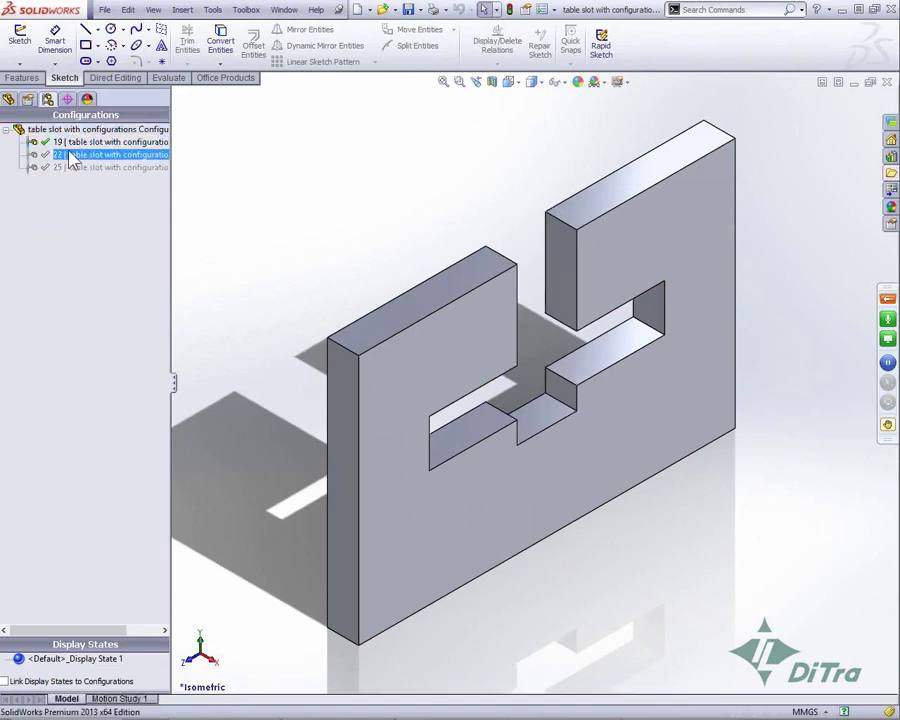
{"action": "left_click", "coordinate": [73, 167]}
{"action": "double_click", "coordinate": [73, 168]}
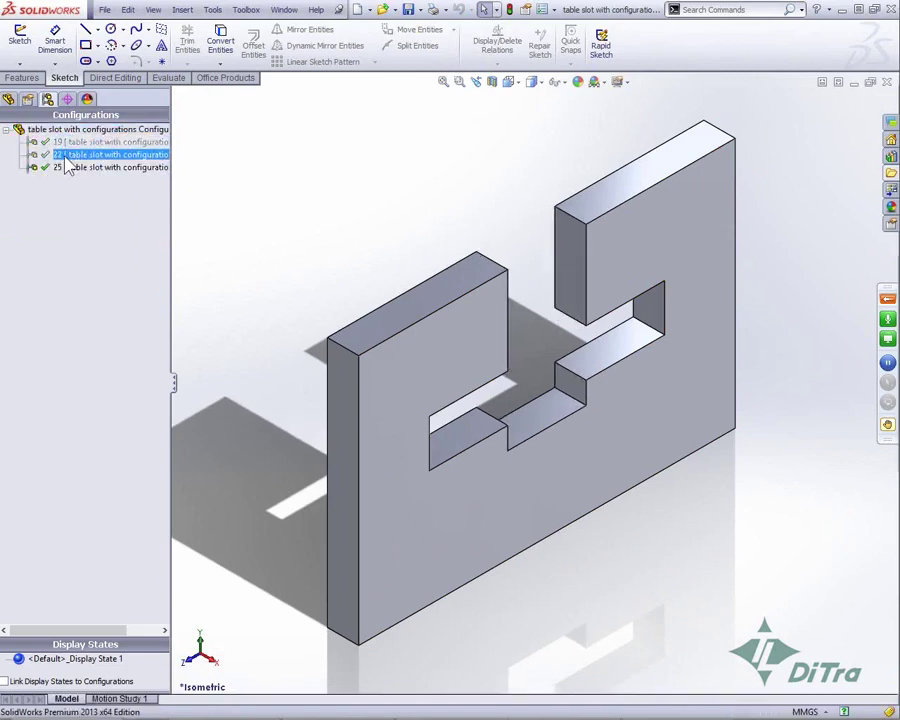
{"action": "left_click", "coordinate": [9, 100]}
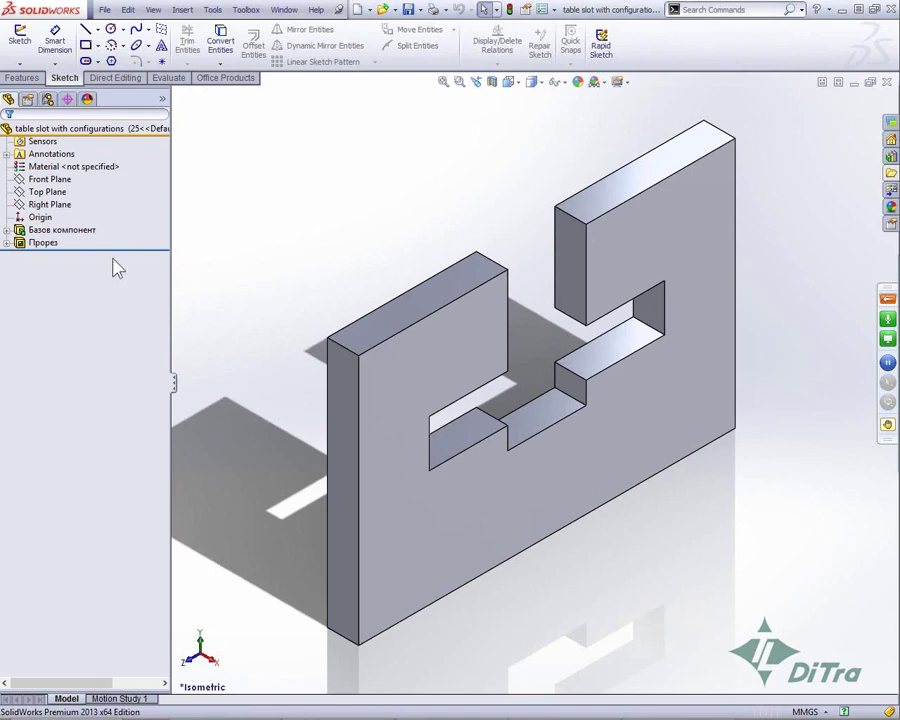
Pin the Design Library and begin adding the Прорез cut as a library feature.
{"action": "left_click", "coordinate": [890, 139]}
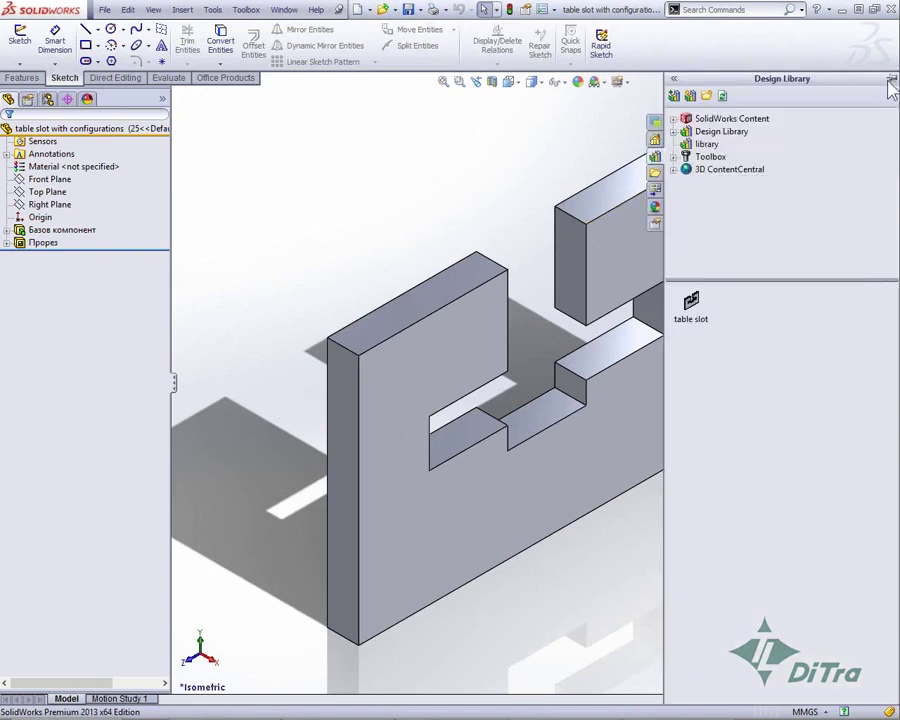
{"action": "left_click", "coordinate": [891, 78]}
{"action": "left_click", "coordinate": [42, 243]}
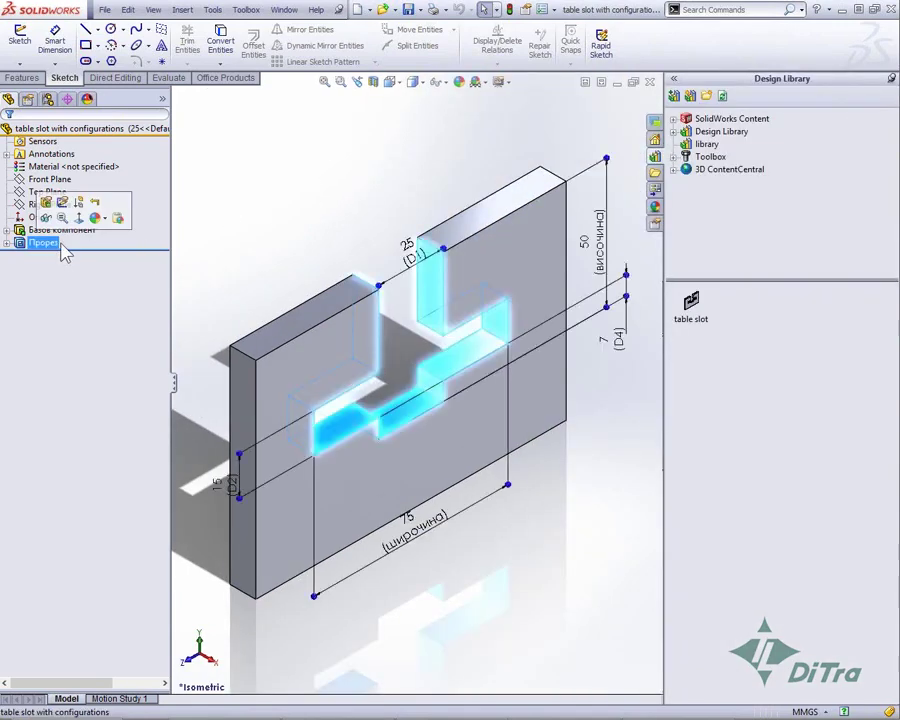
{"action": "left_click", "coordinate": [676, 96]}
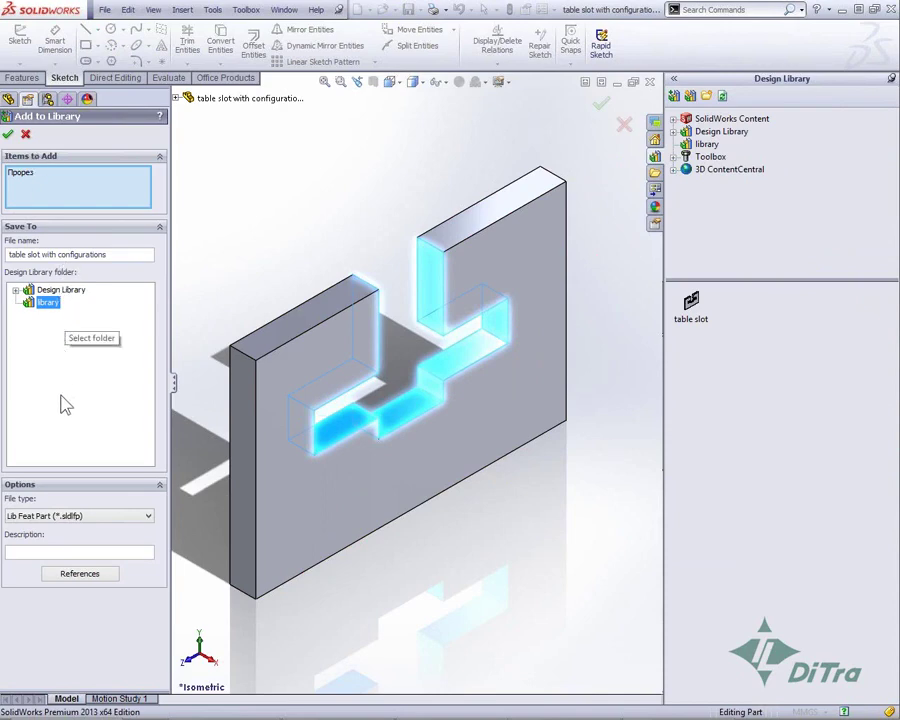
Describe the feature as 'провлачи и пусни', save it to the library, and close the part.
{"action": "left_click", "coordinate": [57, 550]}
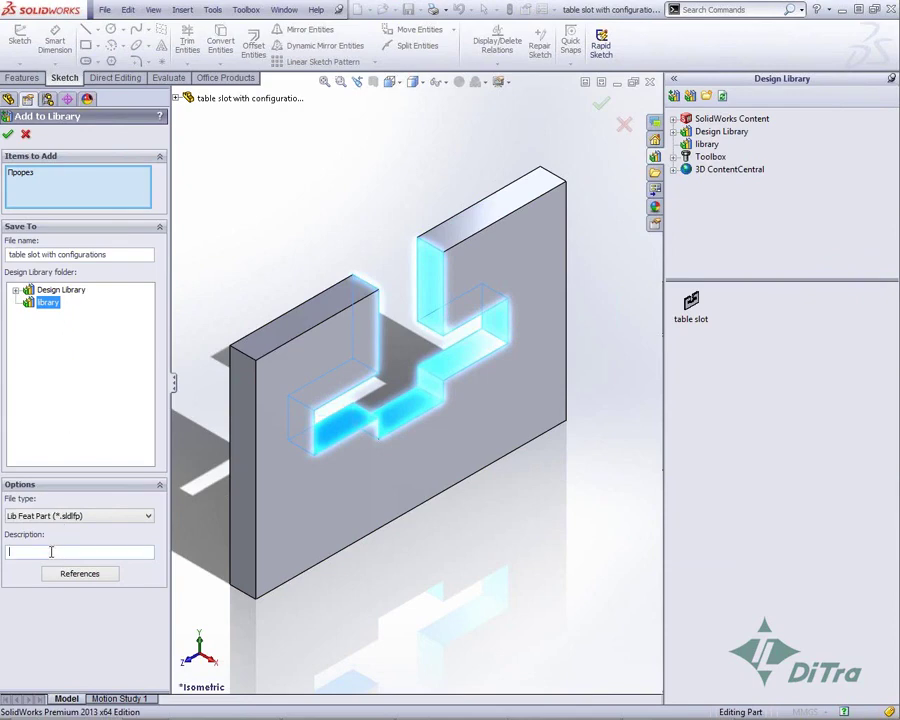
{"action": "type", "text": "провлачи и пусни"}
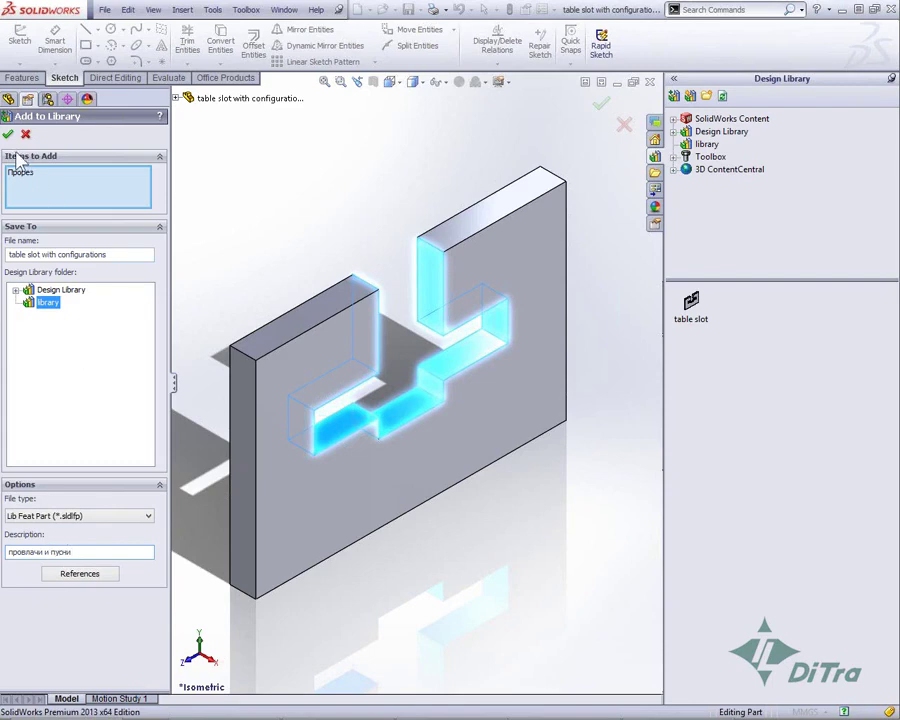
{"action": "left_click", "coordinate": [8, 133]}
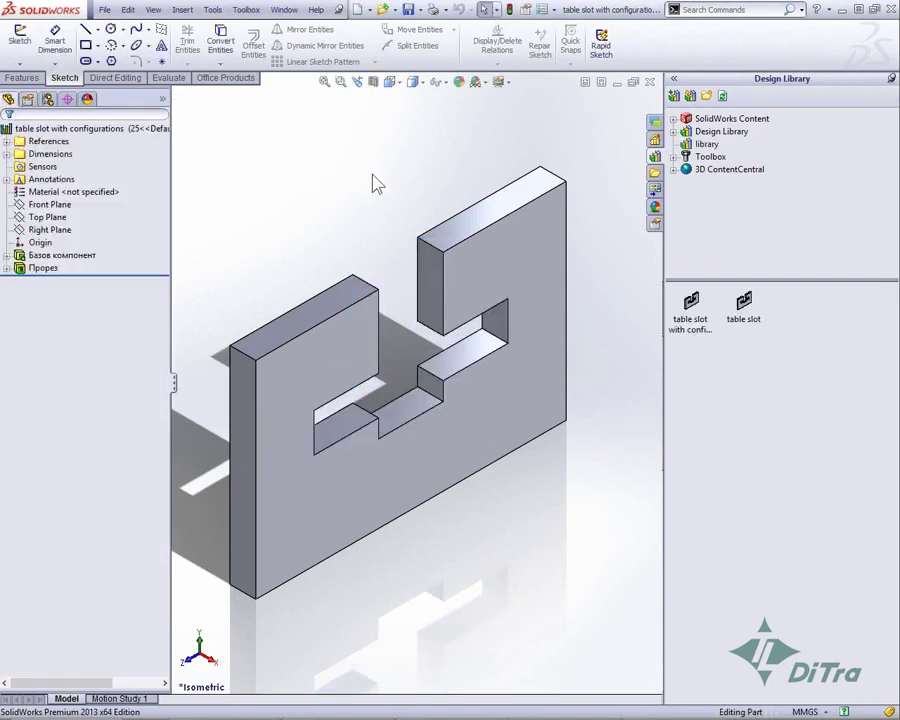
{"action": "left_click", "coordinate": [649, 81]}
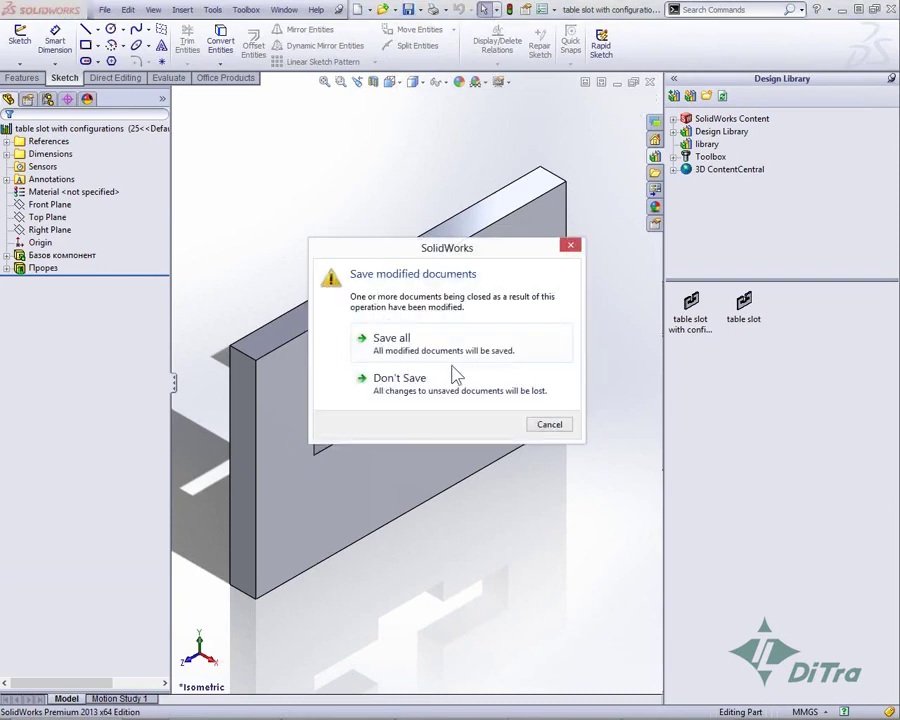
{"action": "left_click", "coordinate": [452, 376]}
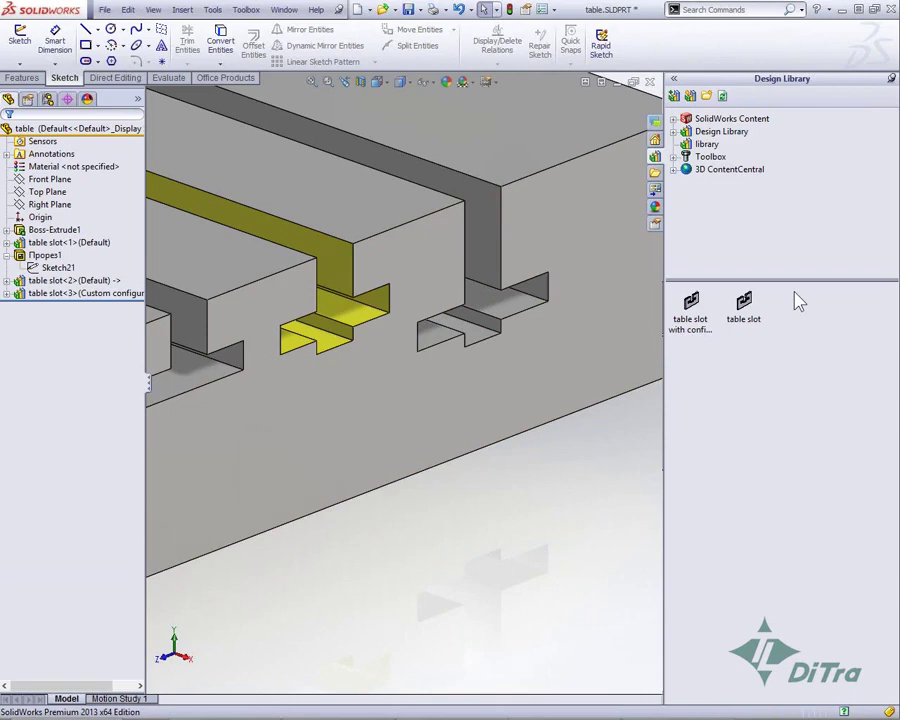
Place table slot with configurations on the table's front face using configuration 25.
{"action": "mouse_move", "coordinate": [743, 302]}
{"action": "left_mouse_down"}
{"action": "mouse_move", "coordinate": [612, 421]}
{"action": "mouse_move", "coordinate": [620, 426]}
{"action": "left_mouse_up"}
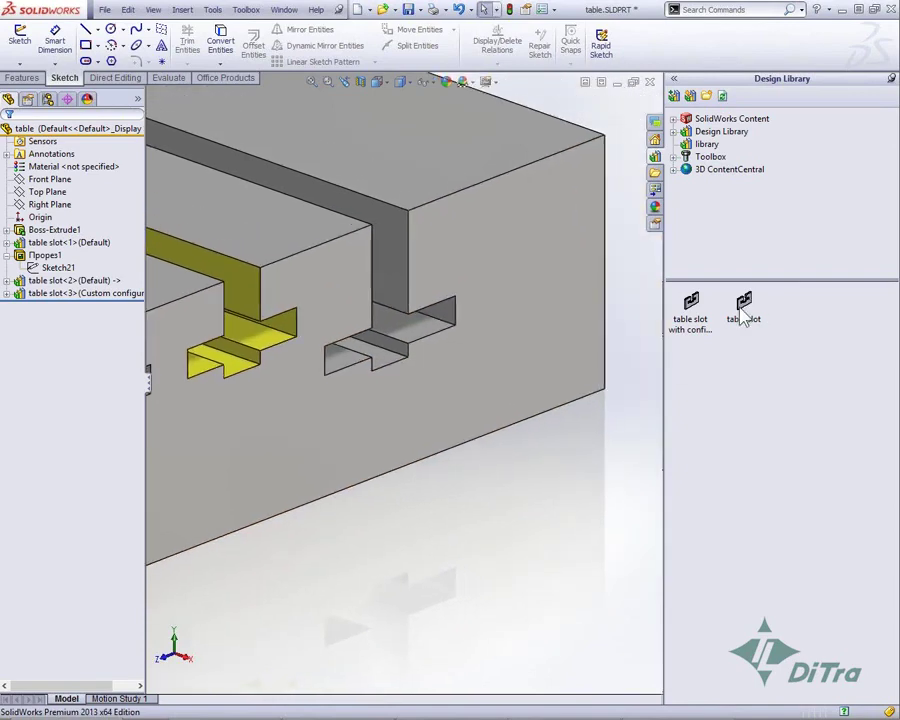
{"action": "left_click_drag", "start_coordinate": [705, 318], "coordinate": [531, 217]}
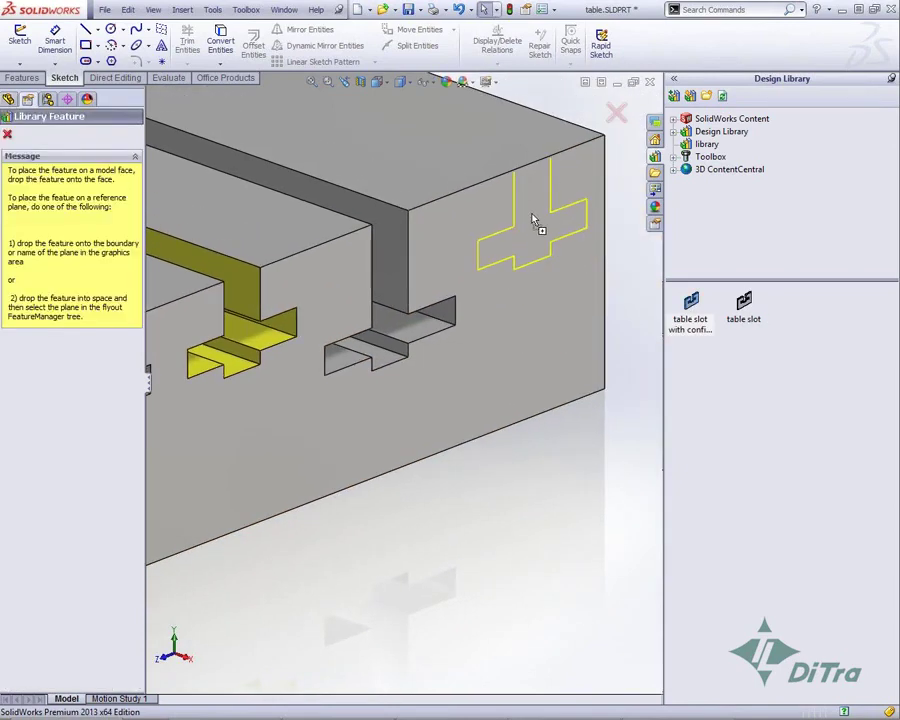
{"action": "left_click_drag", "start_coordinate": [531, 217], "coordinate": [531, 217]}
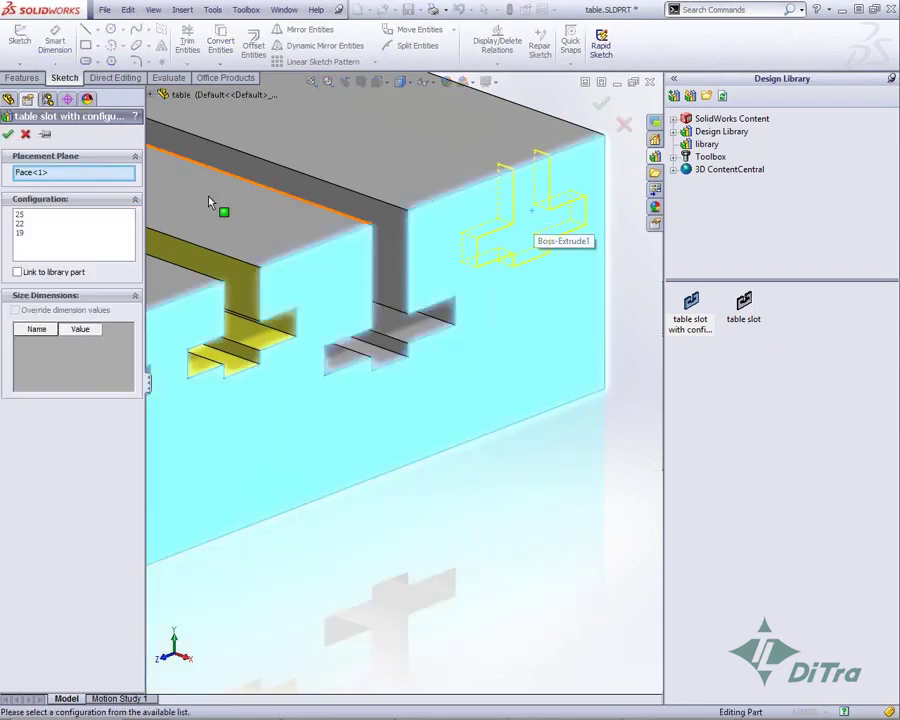
{"action": "left_click", "coordinate": [37, 214]}
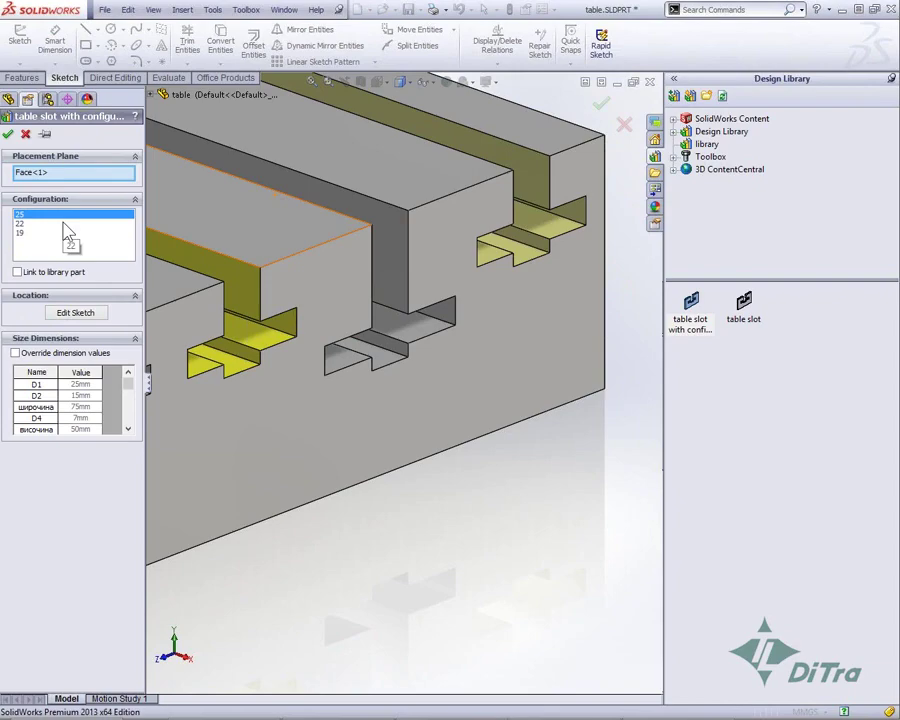
{"action": "left_click", "coordinate": [73, 313]}
{"action": "left_click", "coordinate": [554, 176]}
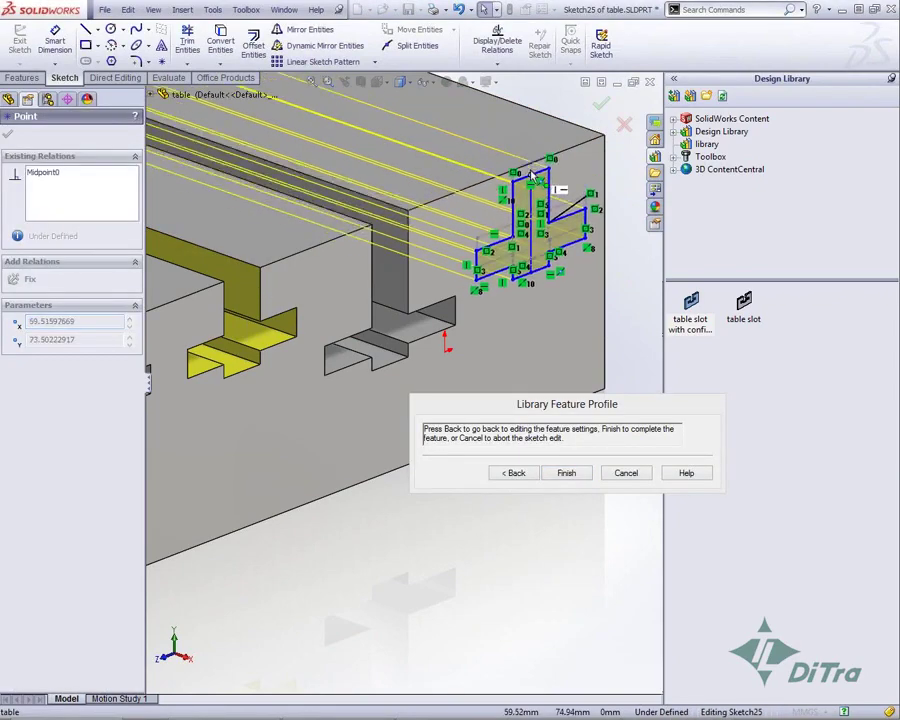
{"action": "left_click", "coordinate": [566, 474]}
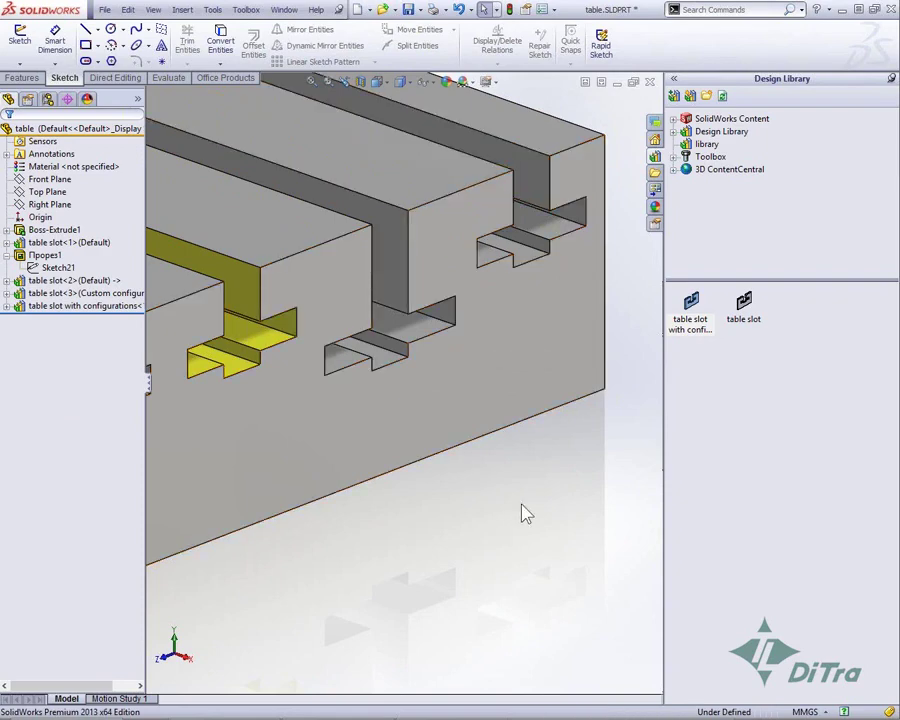
{"action": "left_click", "coordinate": [891, 78]}
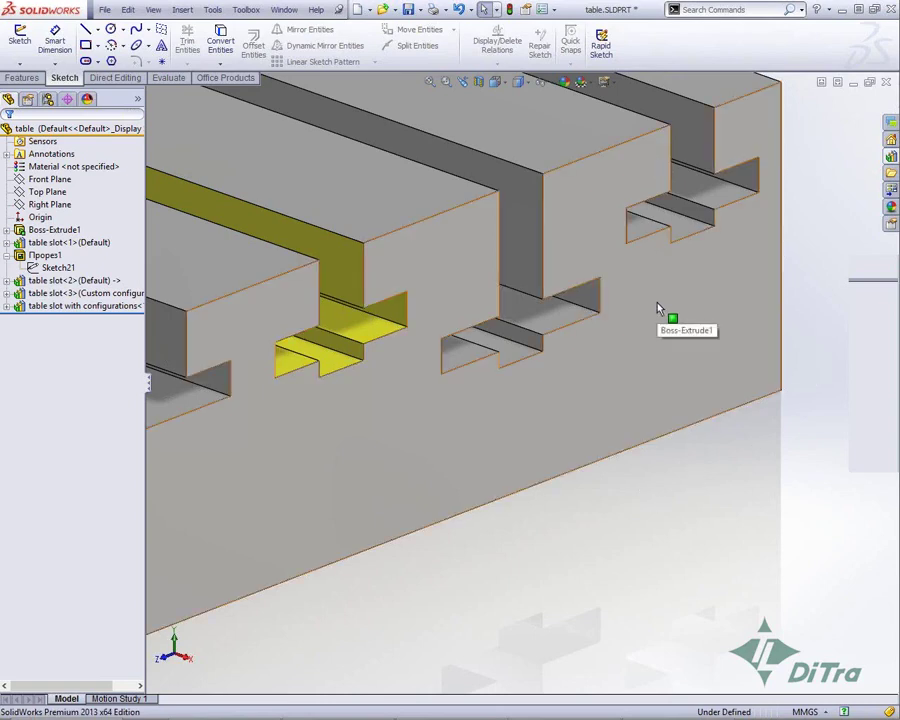
Switch the configured slot feature to configuration 19, accept the warning, then go to the slideshow.
{"action": "right_click", "coordinate": [140, 305]}
{"action": "left_click", "coordinate": [127, 263]}
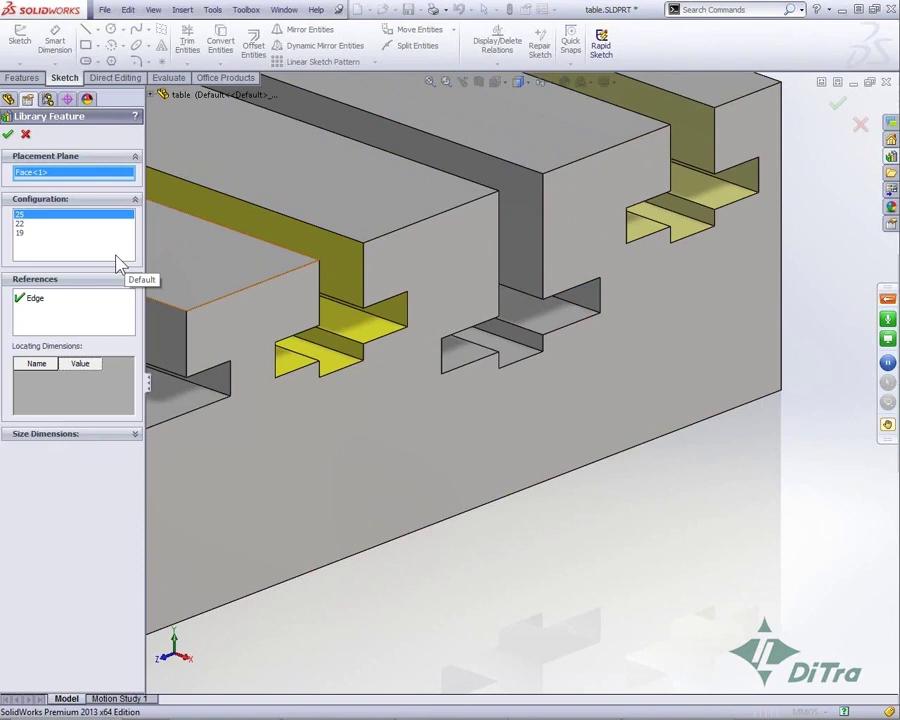
{"action": "left_click", "coordinate": [29, 236]}
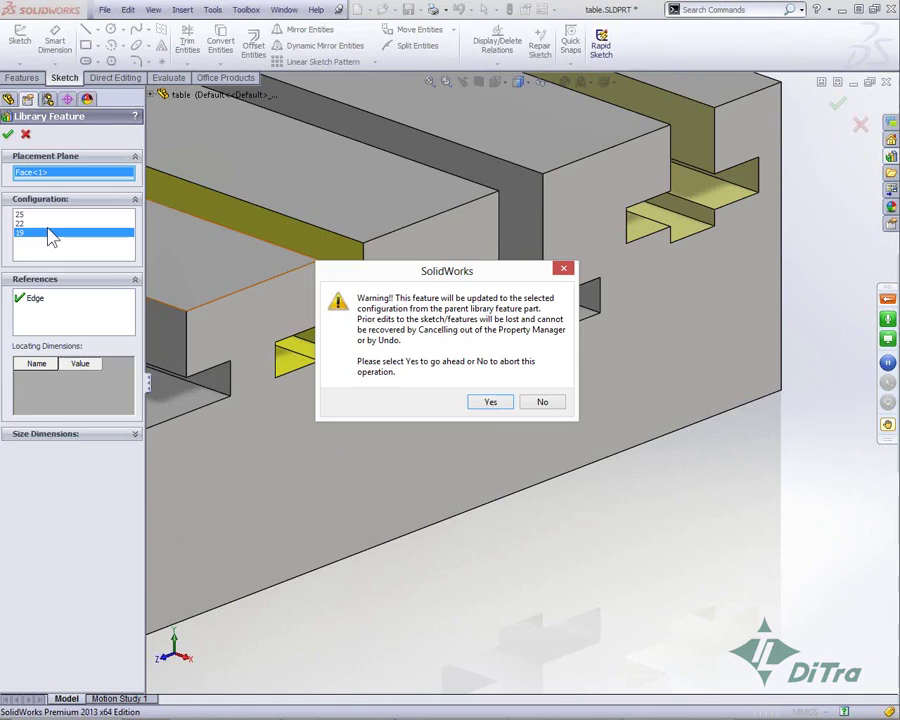
{"action": "left_click", "coordinate": [490, 401]}
{"action": "left_click", "coordinate": [8, 134]}
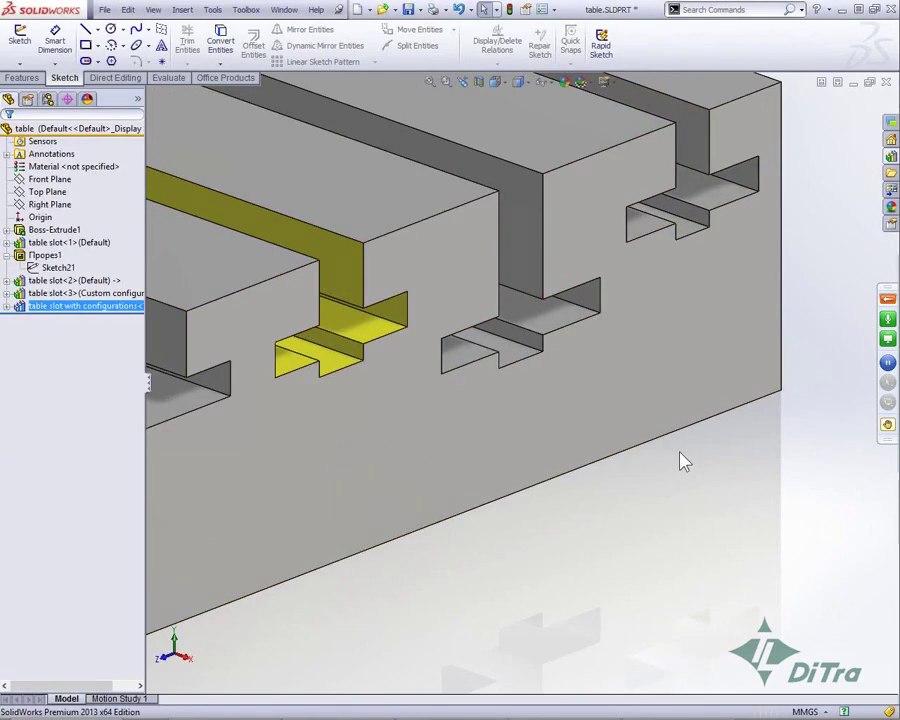
{"action": "left_click", "coordinate": [683, 461]}
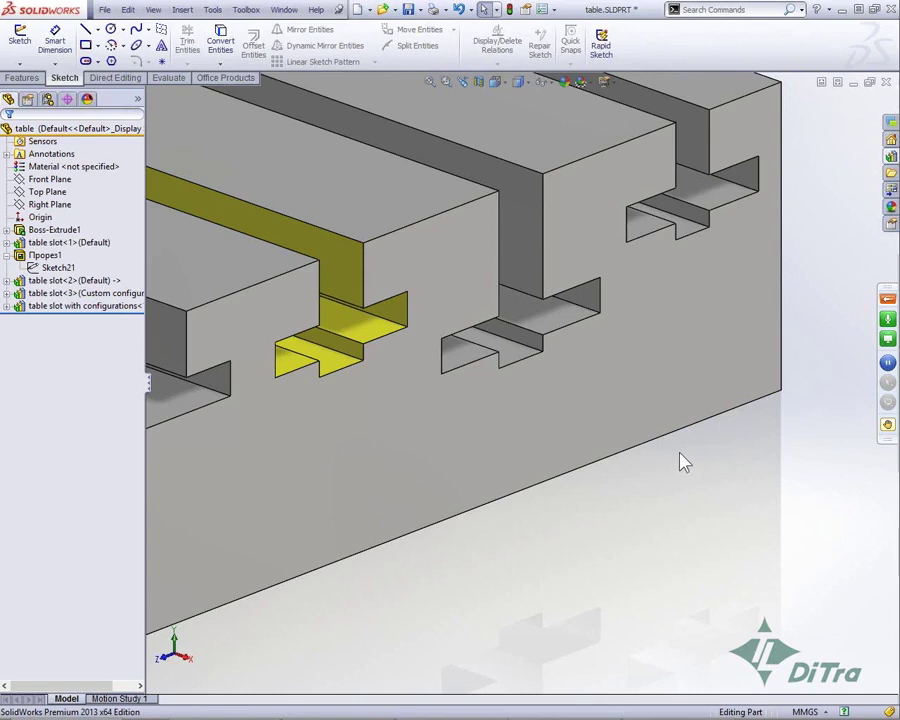
{"action": "key", "text": "alt+Tab"}
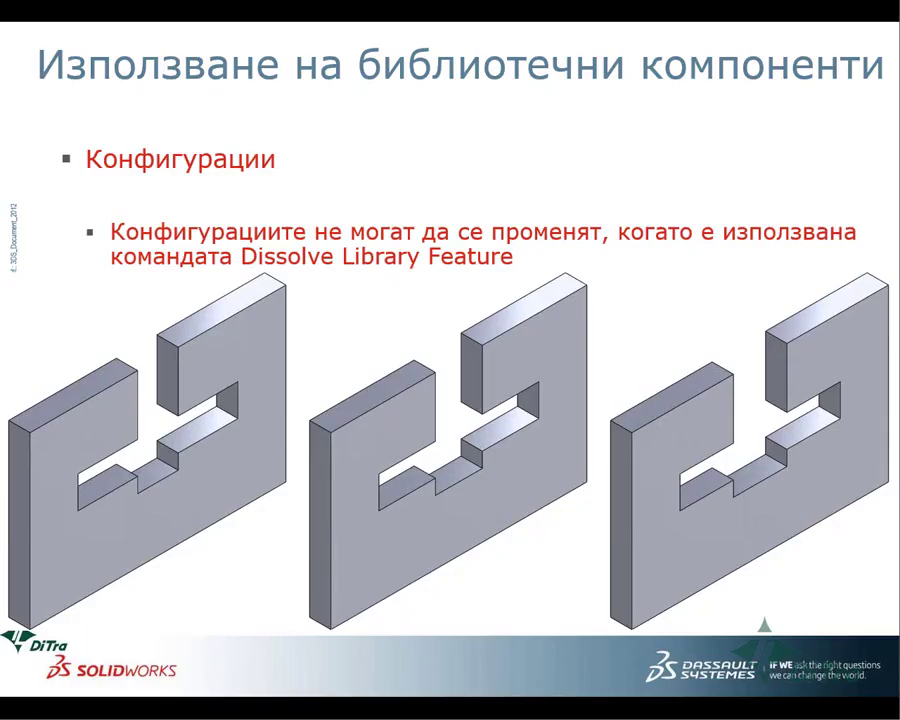
Advance the slideshow to the slide on adding or removing library elements, then return to table.SLDPRT.
{"action": "key", "text": "Right"}
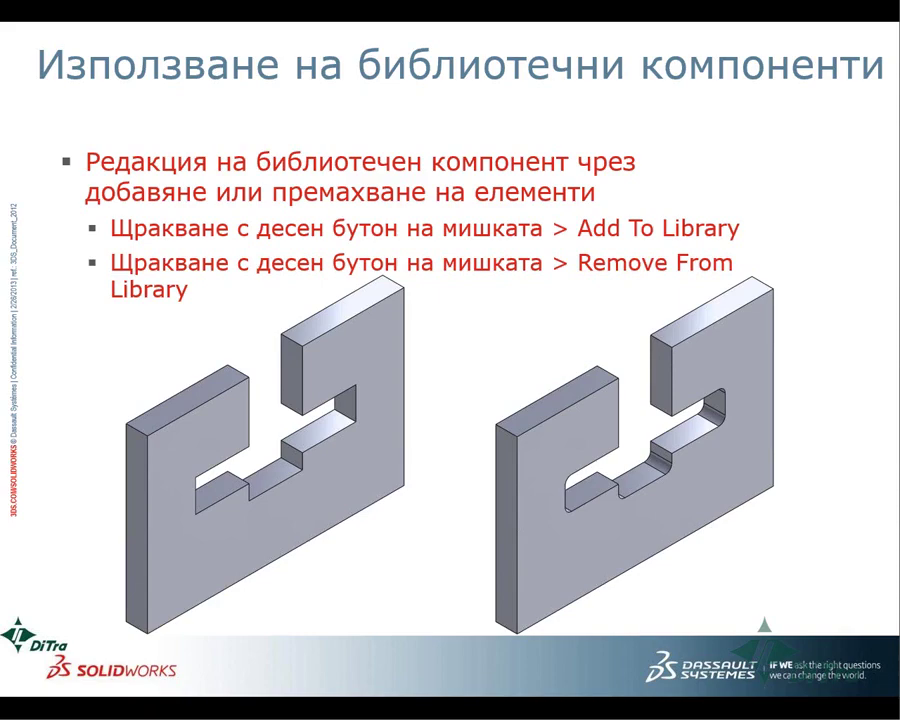
{"action": "key", "text": "alt+Tab"}
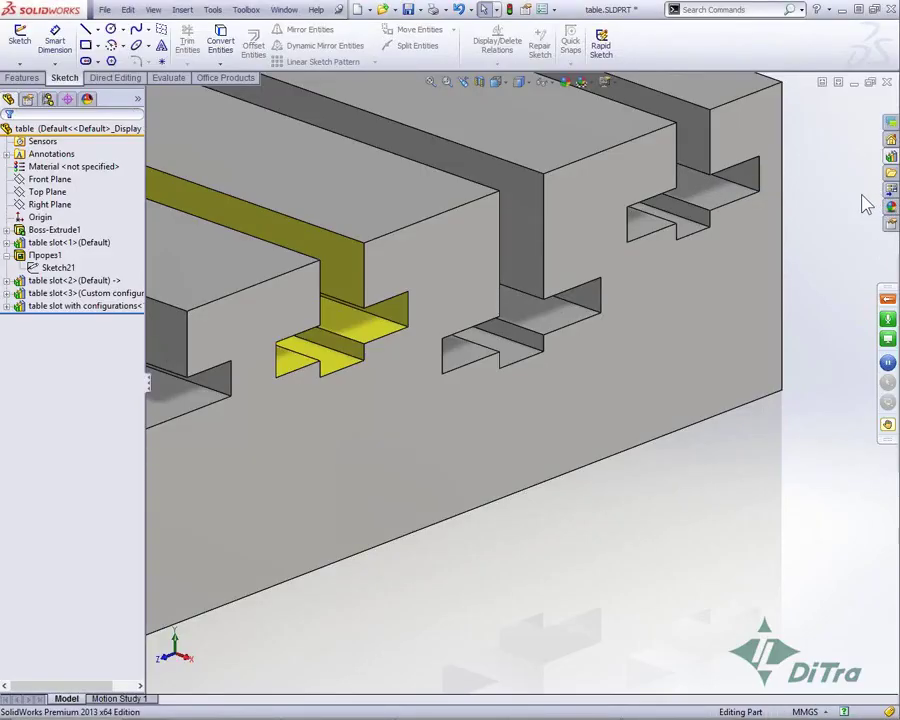
Open the table slot library part from the Design Library.
{"action": "left_click", "coordinate": [889, 156]}
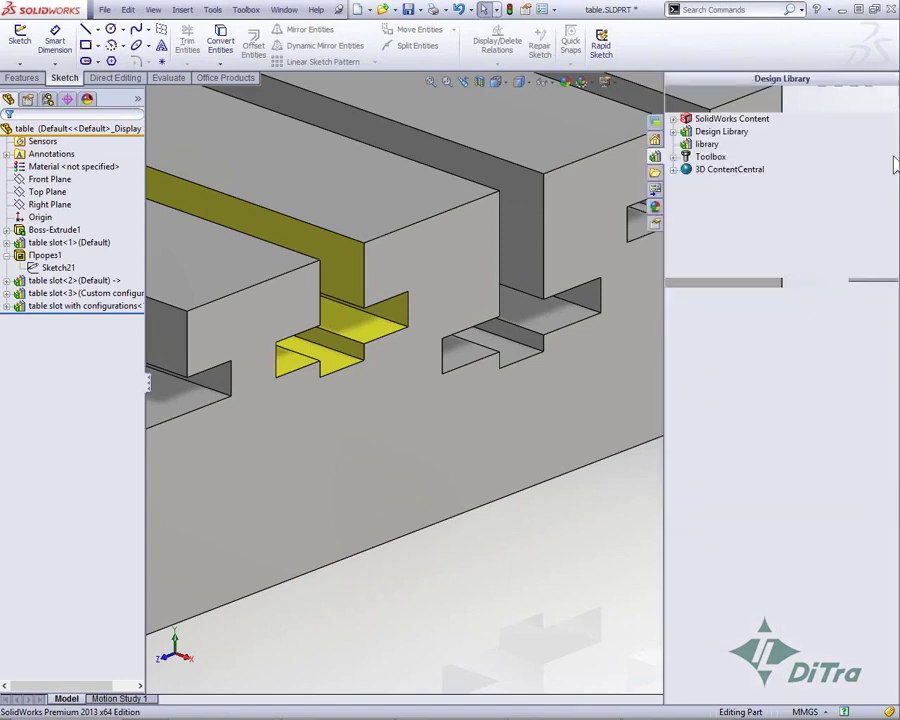
{"action": "right_click", "coordinate": [748, 308]}
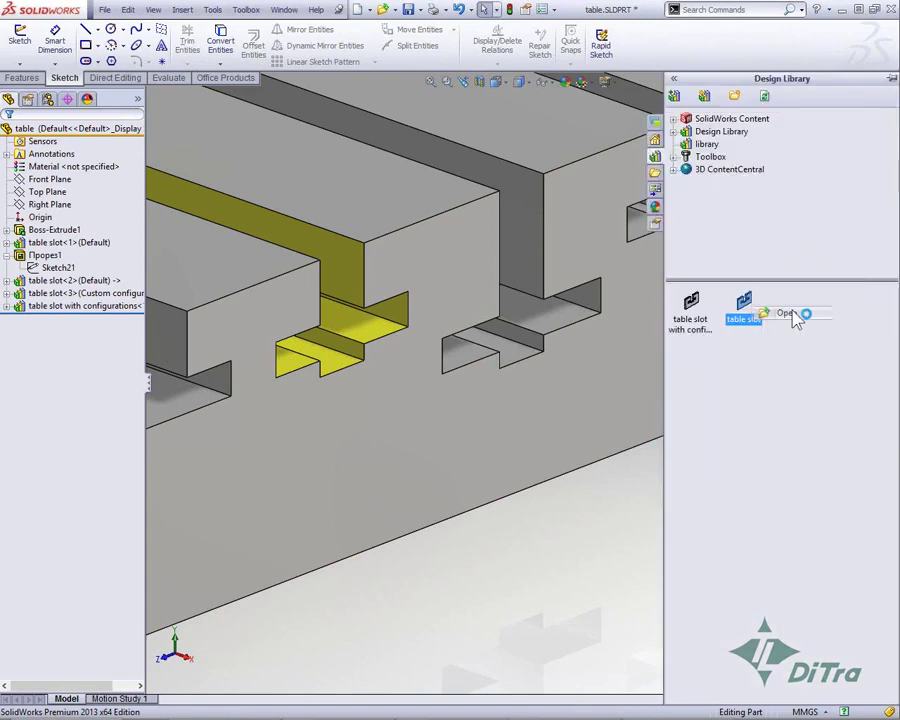
{"action": "left_click", "coordinate": [760, 310]}
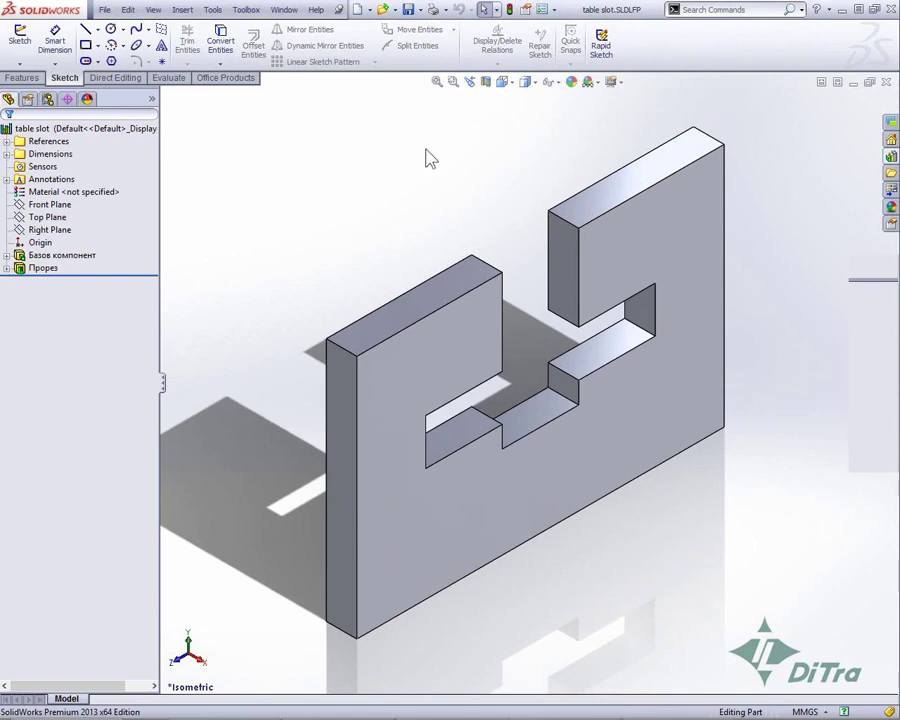
Fillet the T-slot's inner edges with a 3 mm radius.
{"action": "left_click", "coordinate": [645, 328]}
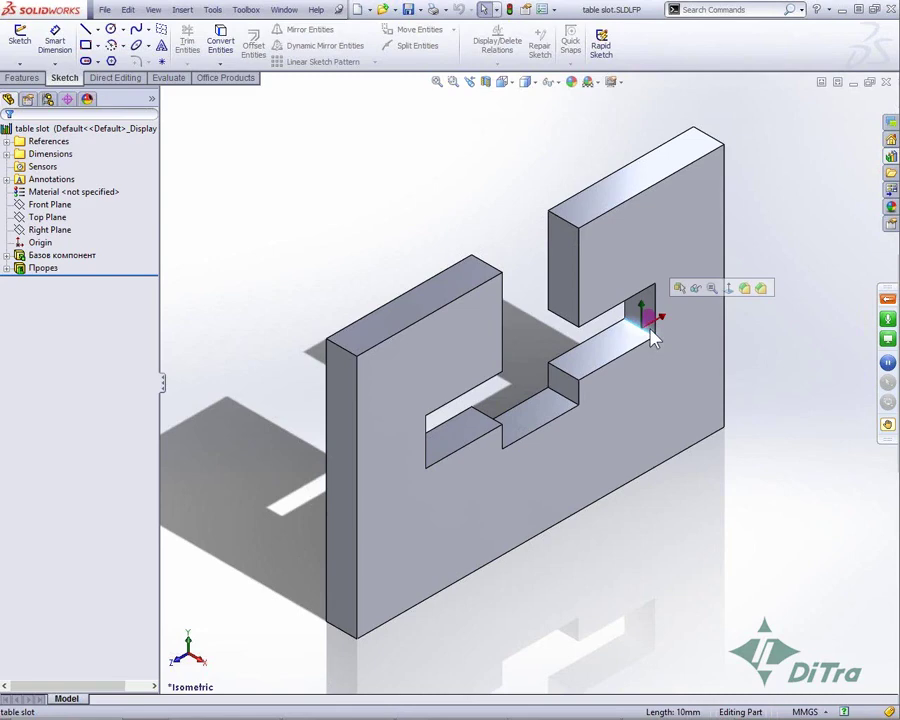
{"action": "left_click", "coordinate": [745, 289]}
{"action": "scroll", "coordinate": [751, 298], "scroll_direction": "down", "scroll_amount": 7}
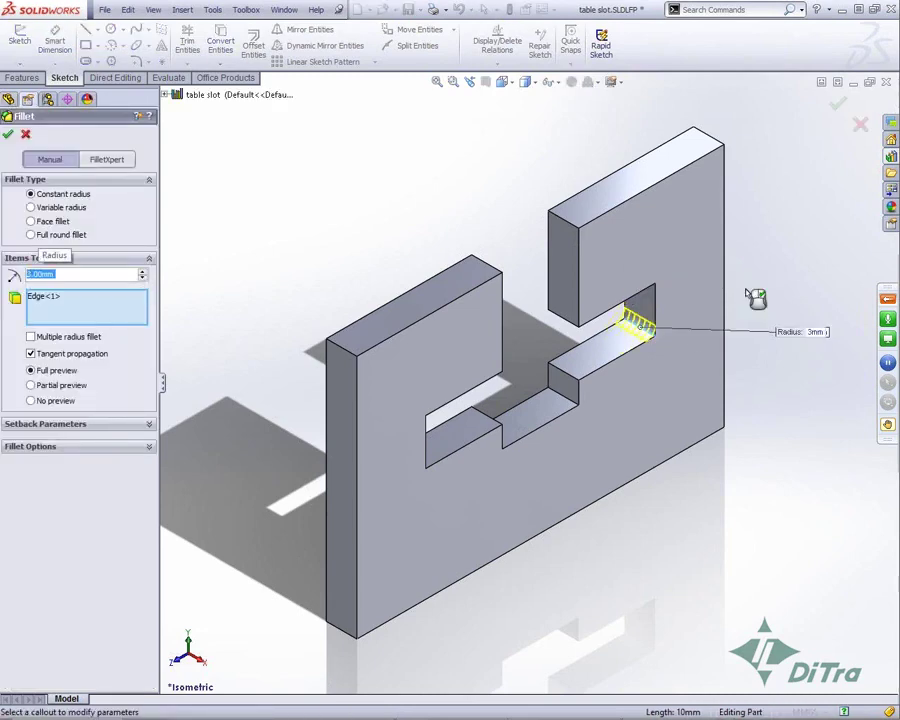
{"action": "left_click", "coordinate": [655, 289]}
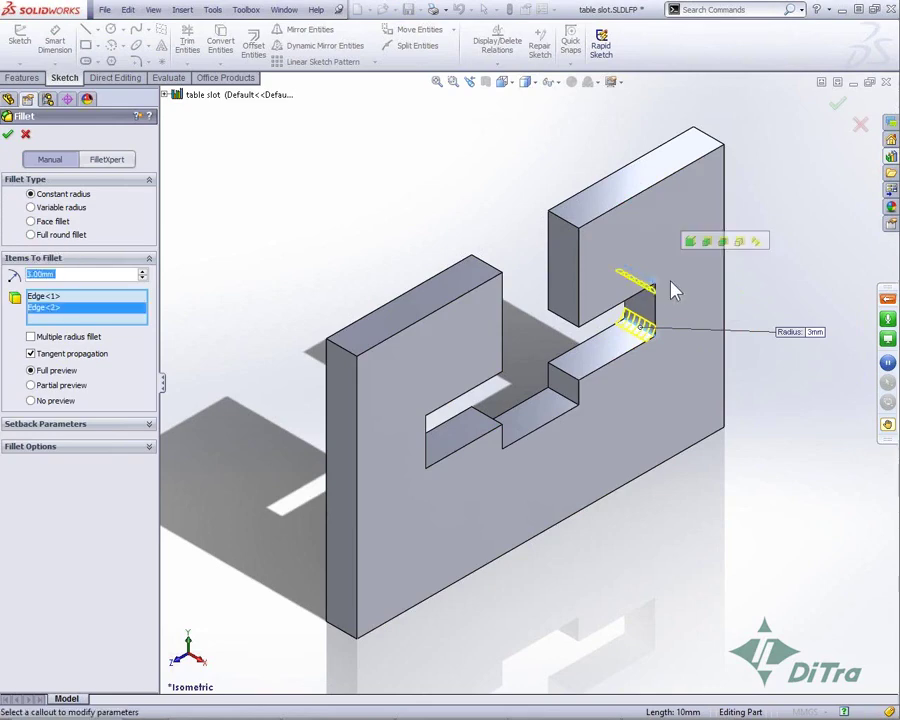
{"action": "left_click", "coordinate": [753, 242]}
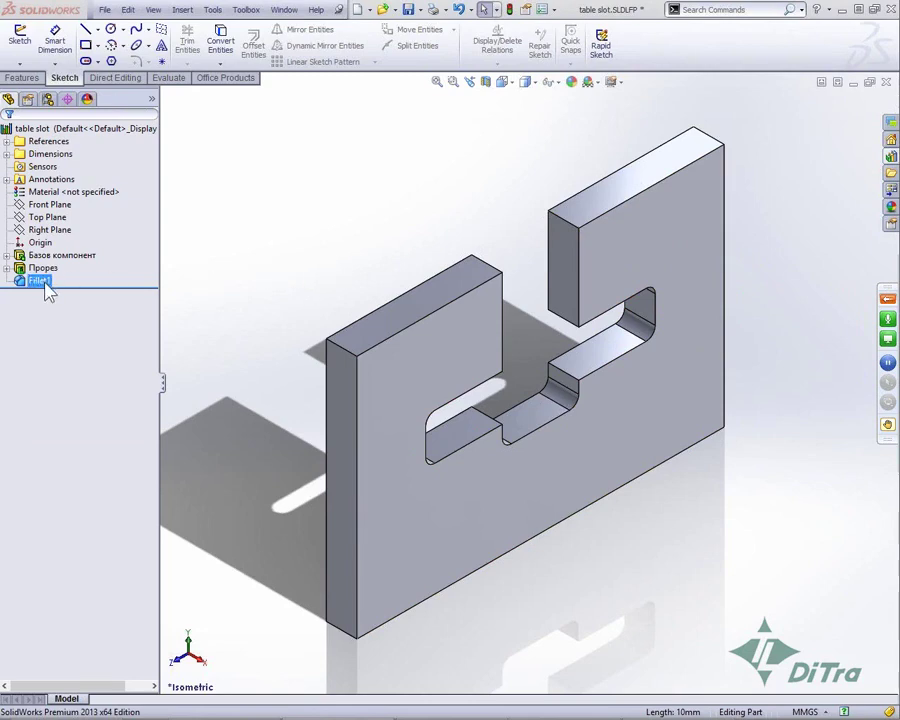
Add Fillet1 to the library feature, then close table slot and save all documents.
{"action": "right_click", "coordinate": [37, 284]}
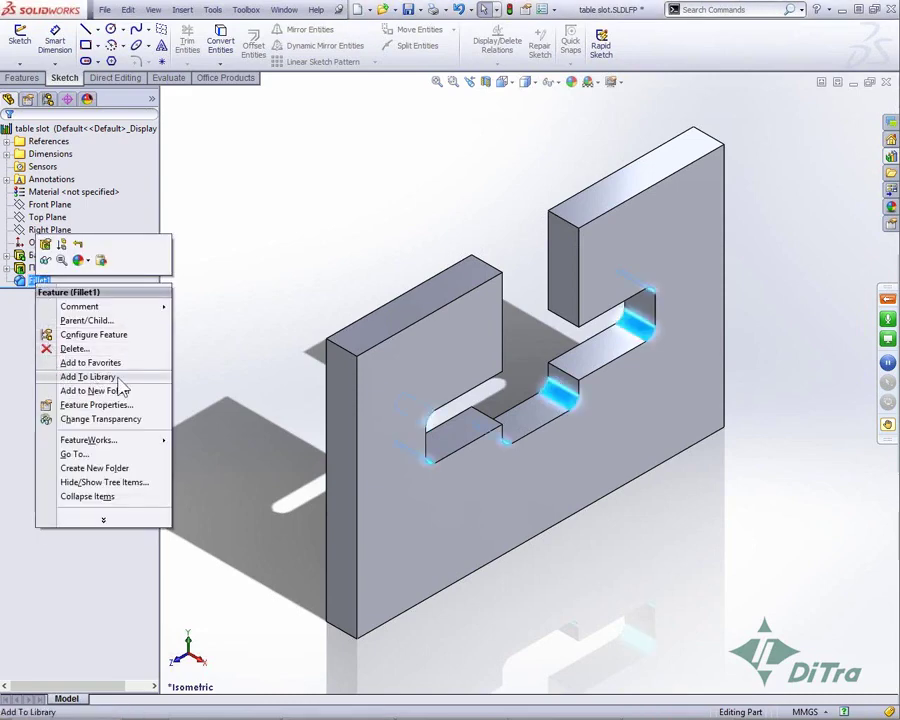
{"action": "key", "text": "Escape"}
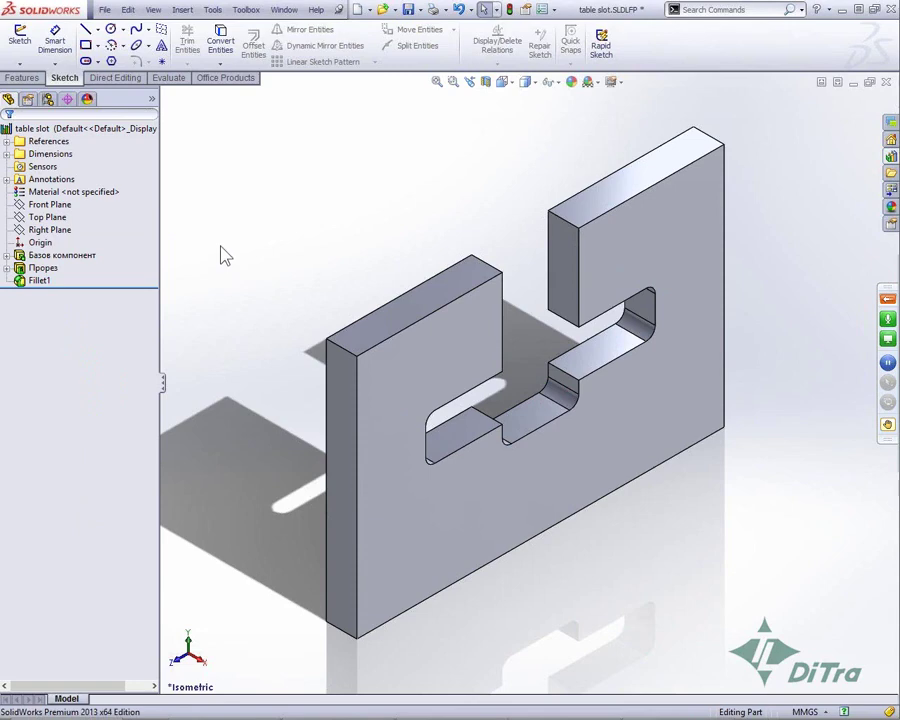
{"action": "left_click", "coordinate": [40, 284]}
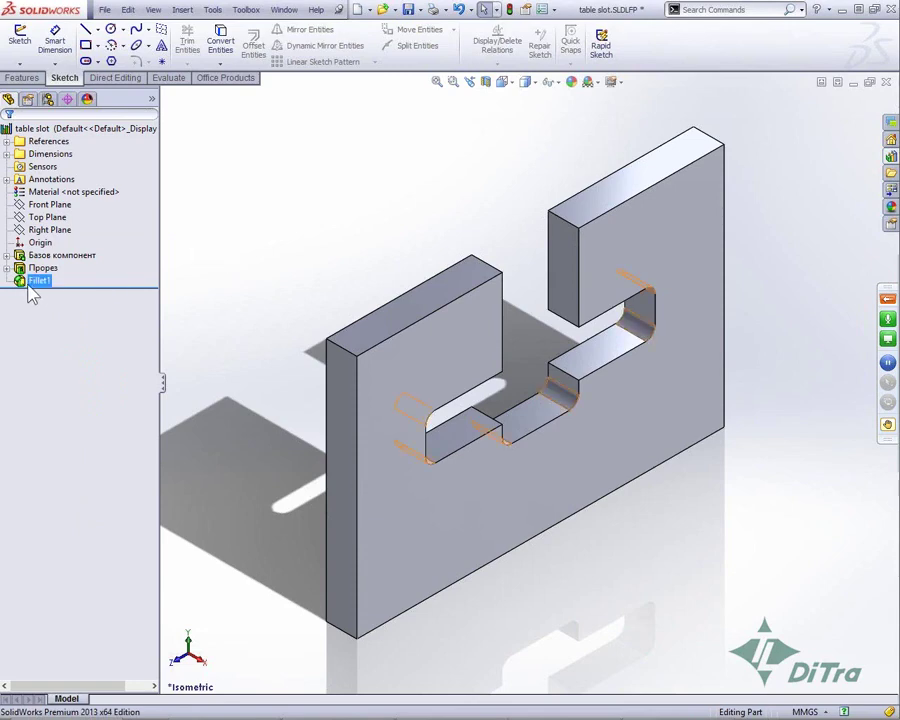
{"action": "left_click", "coordinate": [40, 300]}
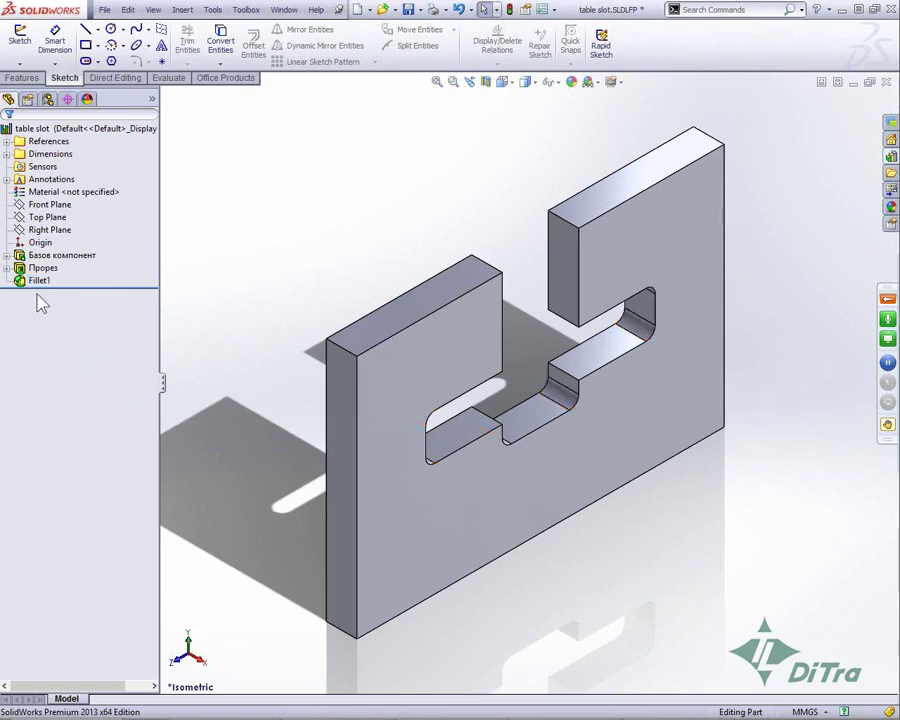
{"action": "left_click", "coordinate": [886, 84]}
{"action": "left_click", "coordinate": [415, 347]}
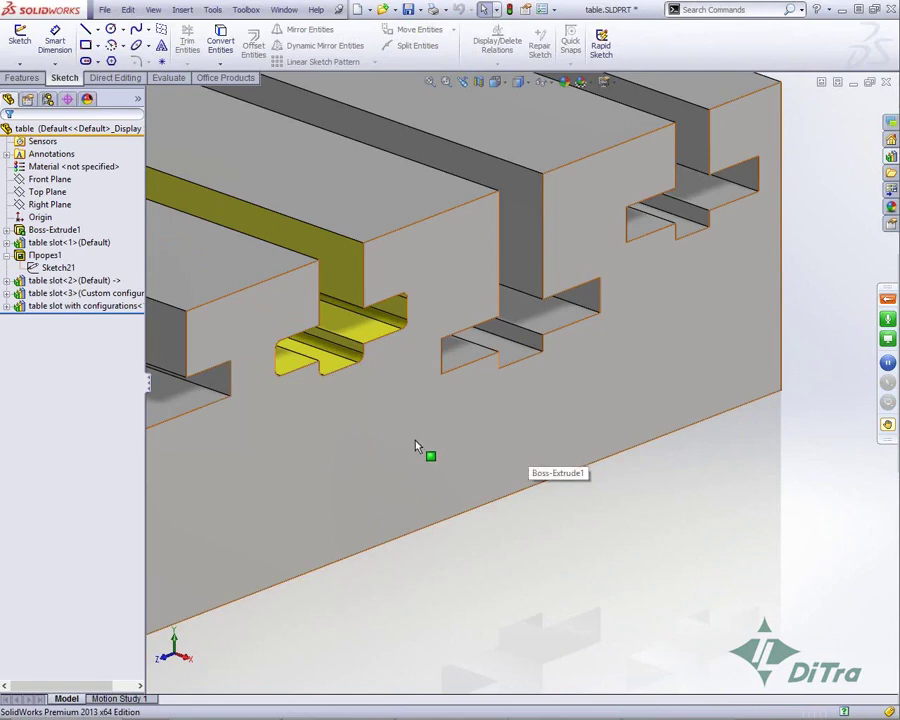
Delete the 'table slot with configurations' feature from table.SLDPRT and show the Design Library.
{"action": "left_click", "coordinate": [80, 306]}
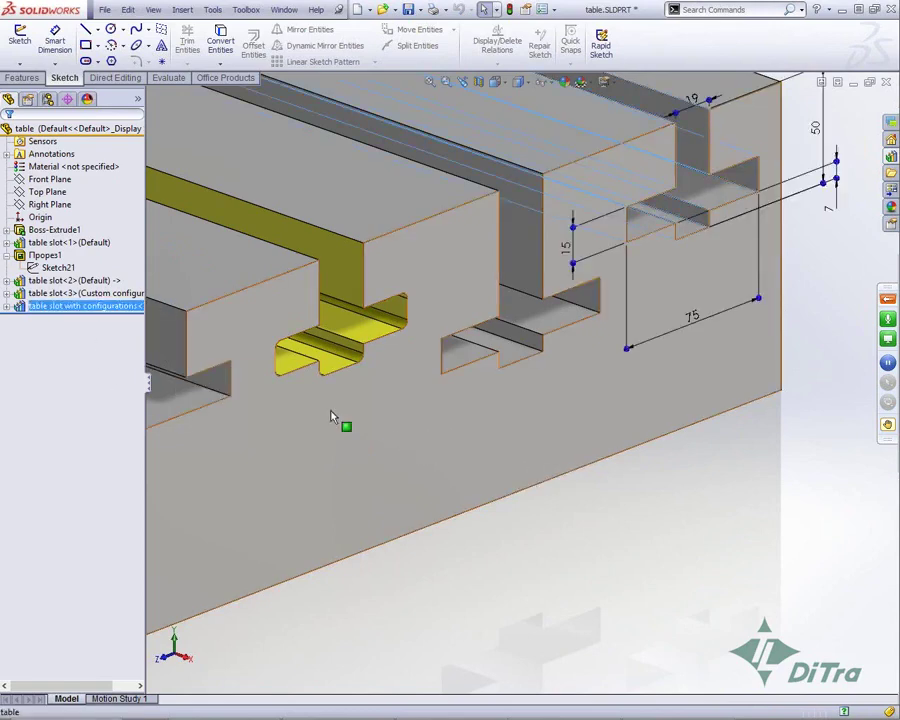
{"action": "key", "text": "Delete"}
{"action": "key", "text": "Return"}
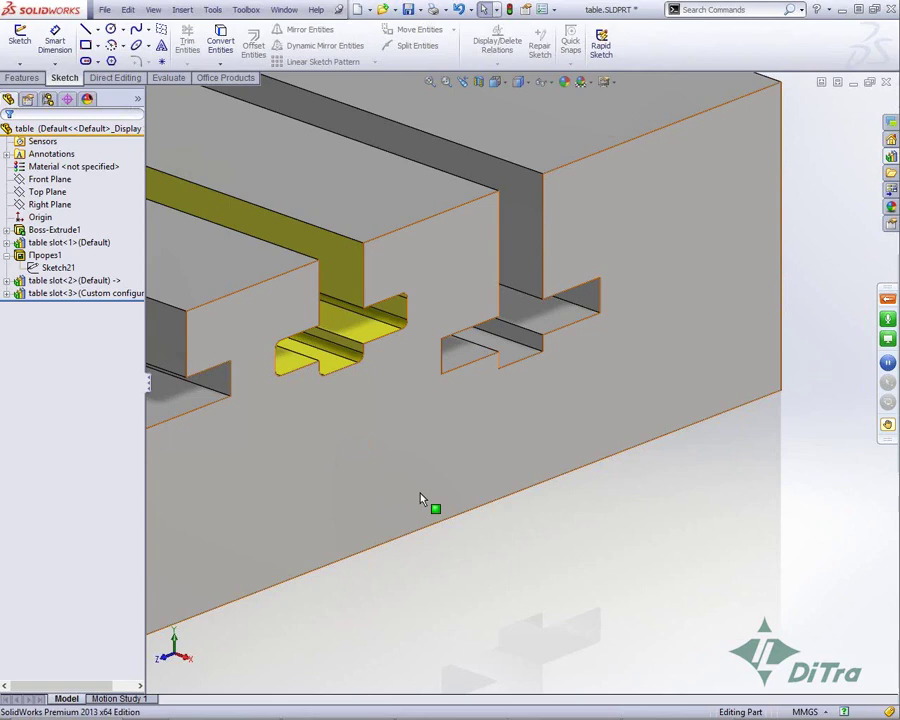
{"action": "left_click", "coordinate": [891, 157]}
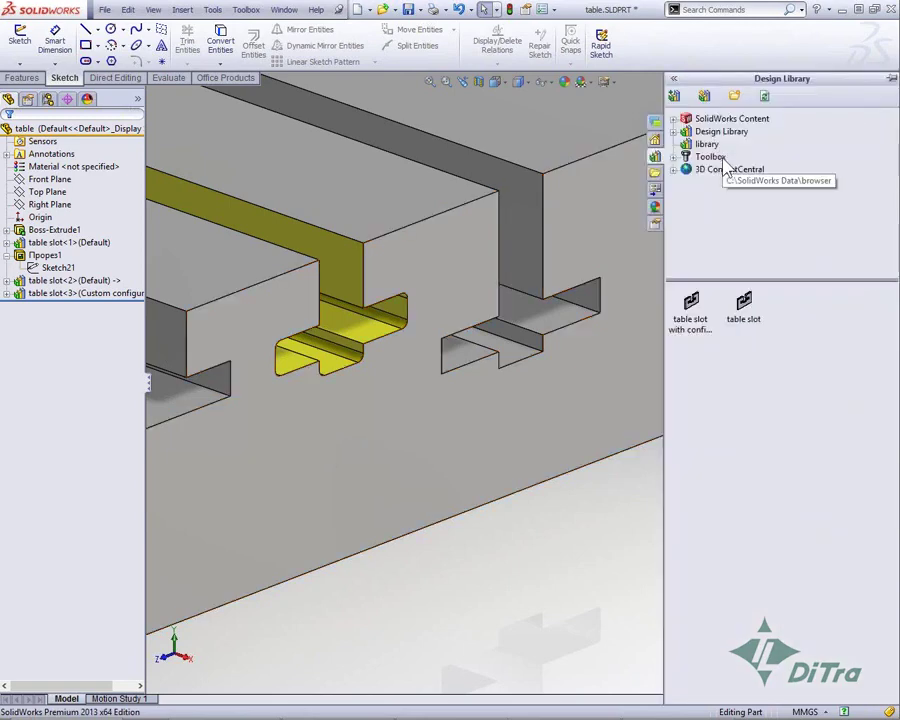
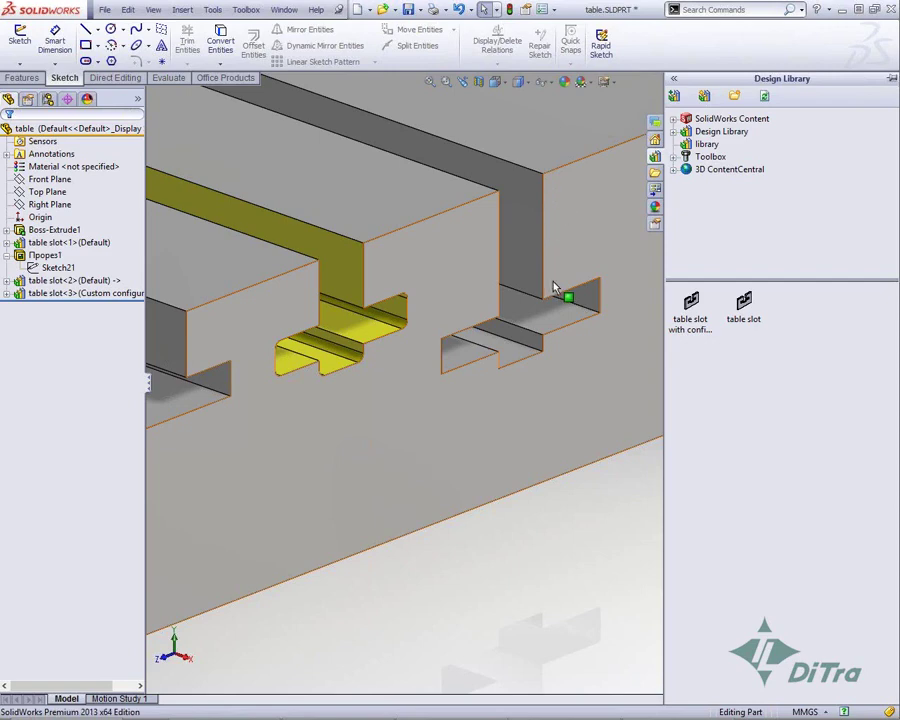
Collapse the Design Library so the slotted table part fills the view, then switch to PowerPoint.
{"action": "left_click", "coordinate": [532, 476]}
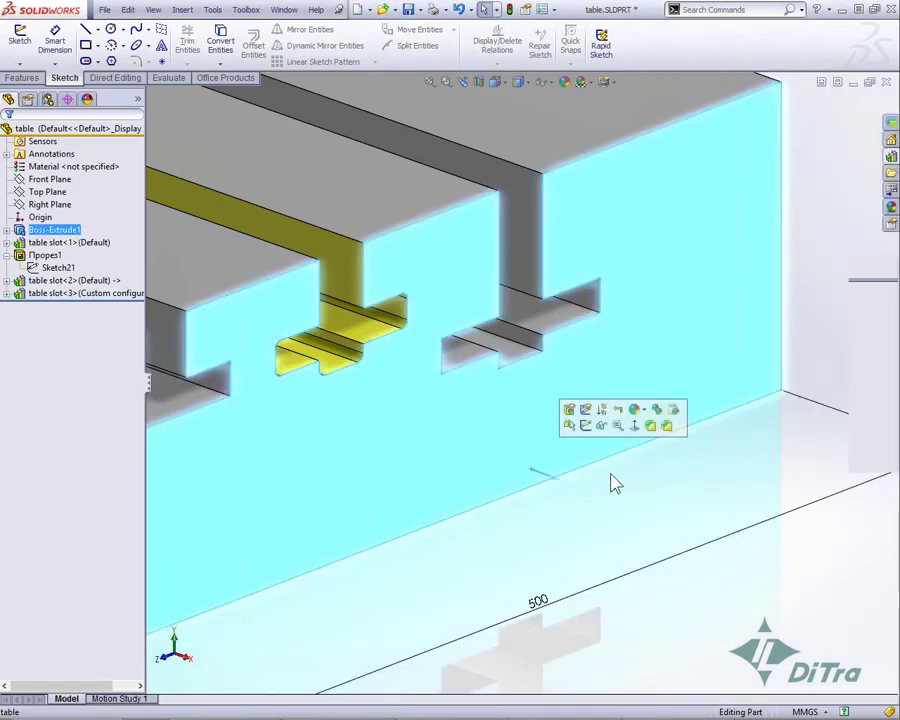
{"action": "left_click", "coordinate": [640, 520]}
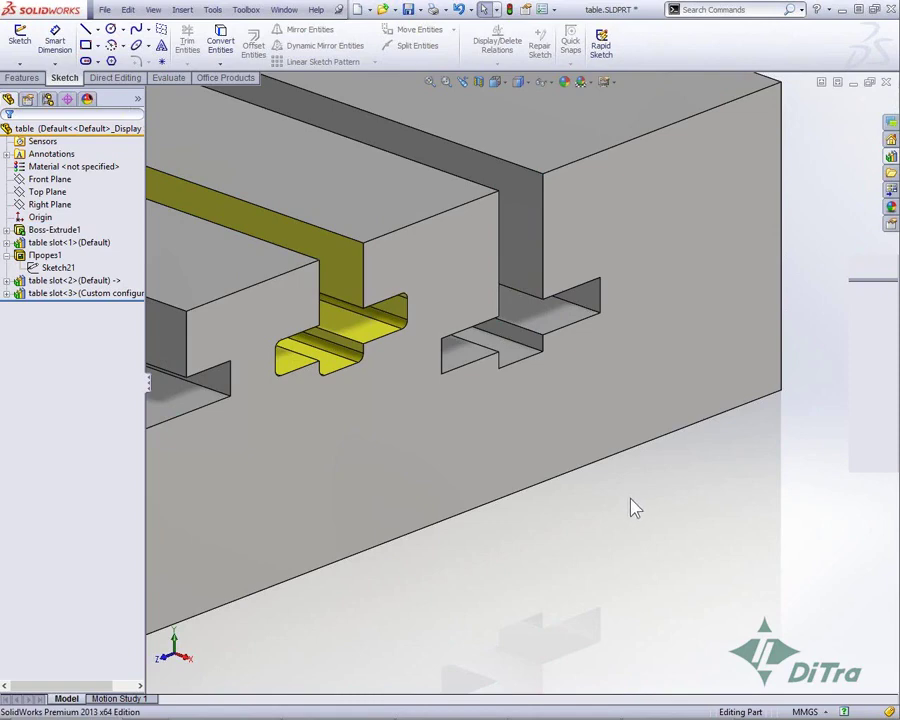
{"action": "key", "text": "alt+Tab"}
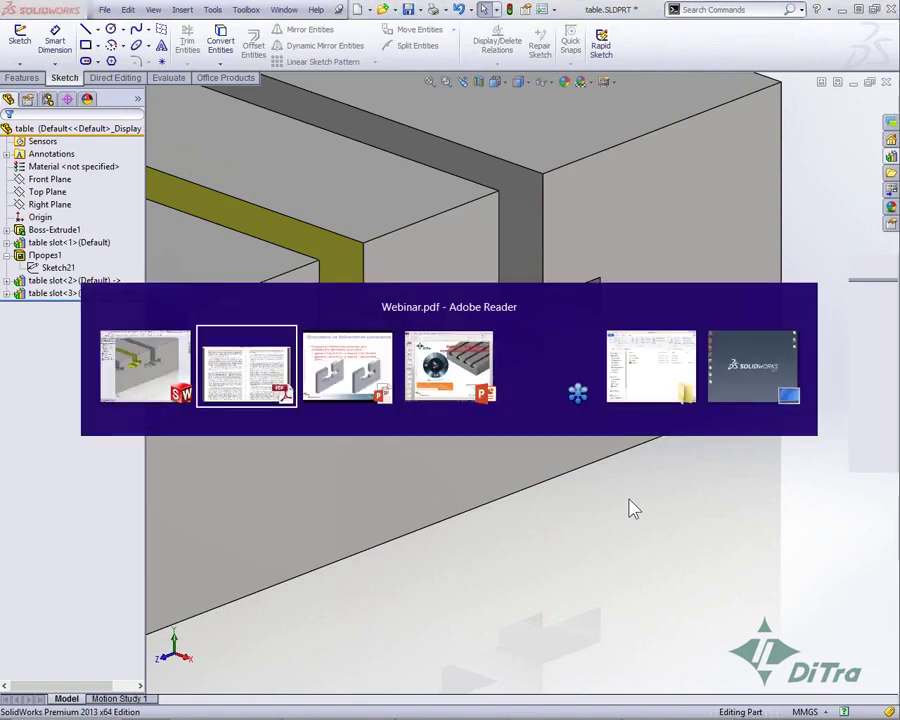
Advance to the slide comparing undefined and fully defined library sketches, then return to SolidWorks.
{"action": "key", "text": "Page_Down"}
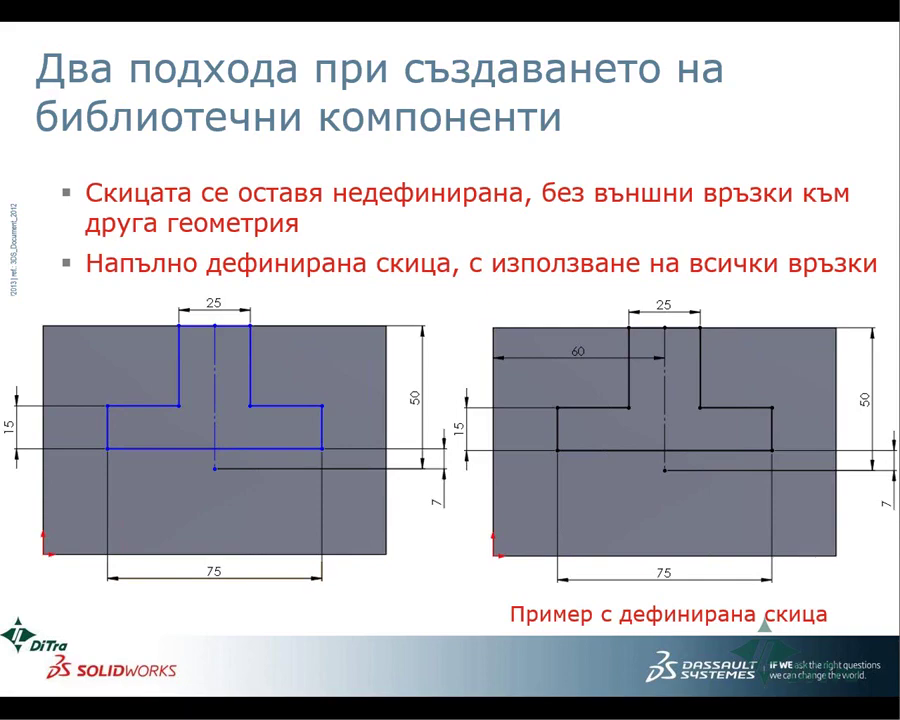
{"action": "key", "text": "alt+Tab"}
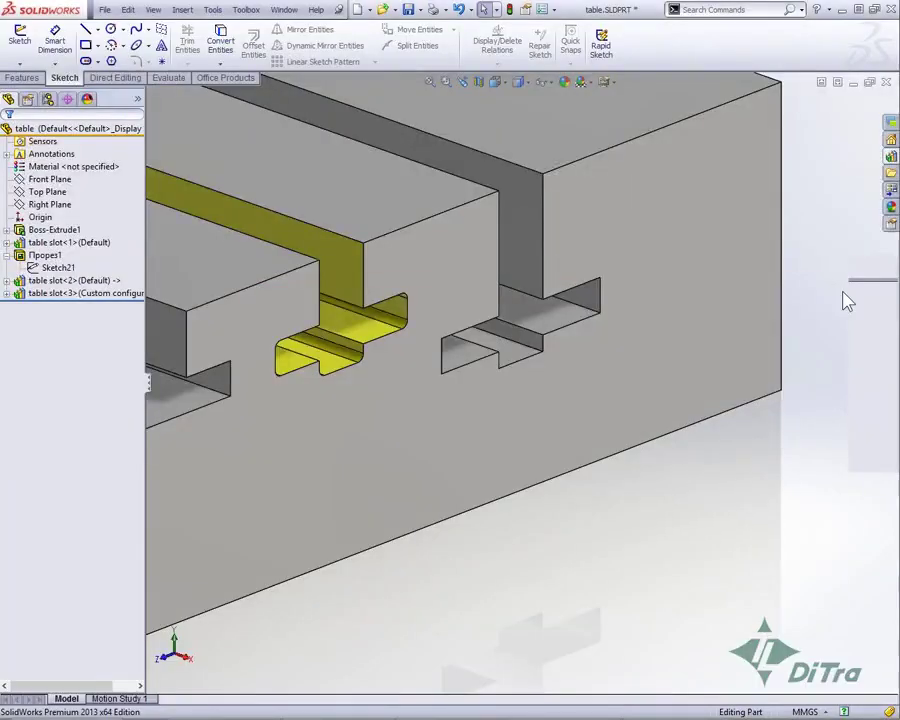
Open table slot with references.SLDPRT and edit the Прорез sketch, viewed normal to its plane.
{"action": "left_click", "coordinate": [894, 177]}
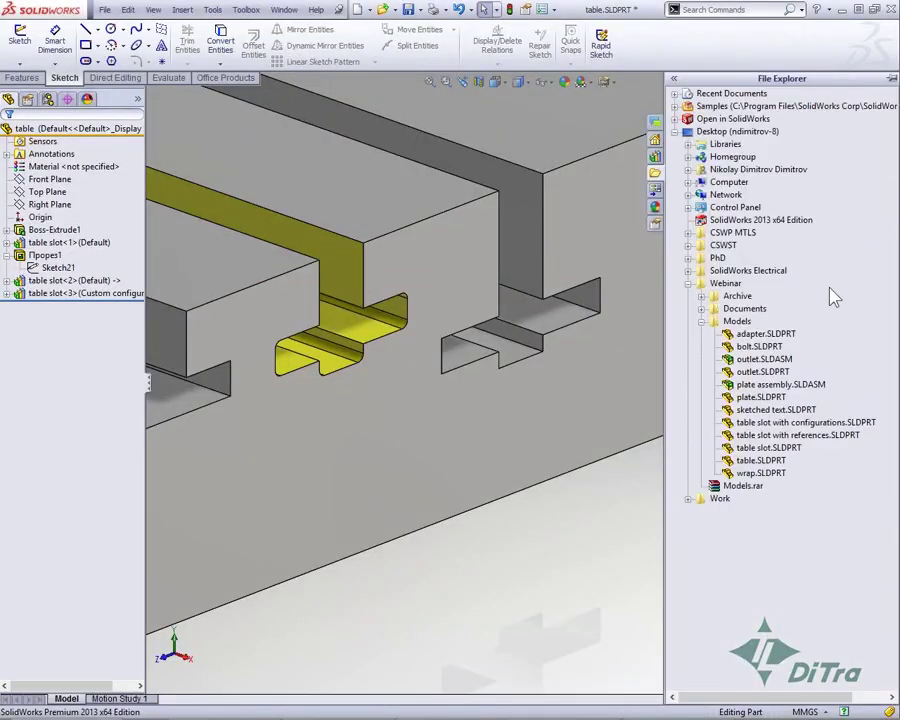
{"action": "double_click", "coordinate": [797, 435]}
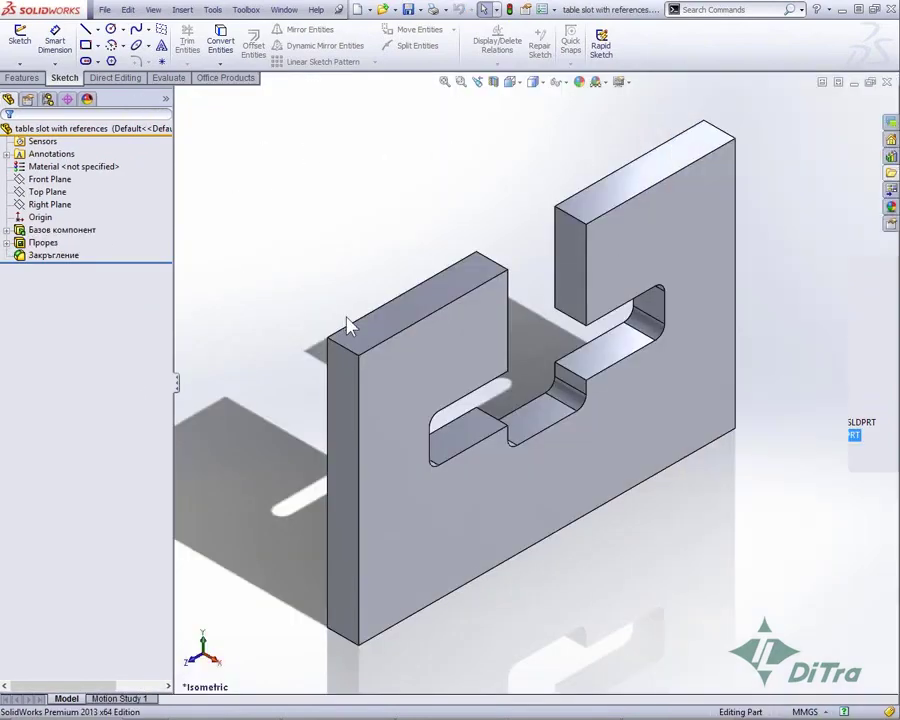
{"action": "left_click", "coordinate": [45, 242]}
{"action": "right_click", "coordinate": [45, 242]}
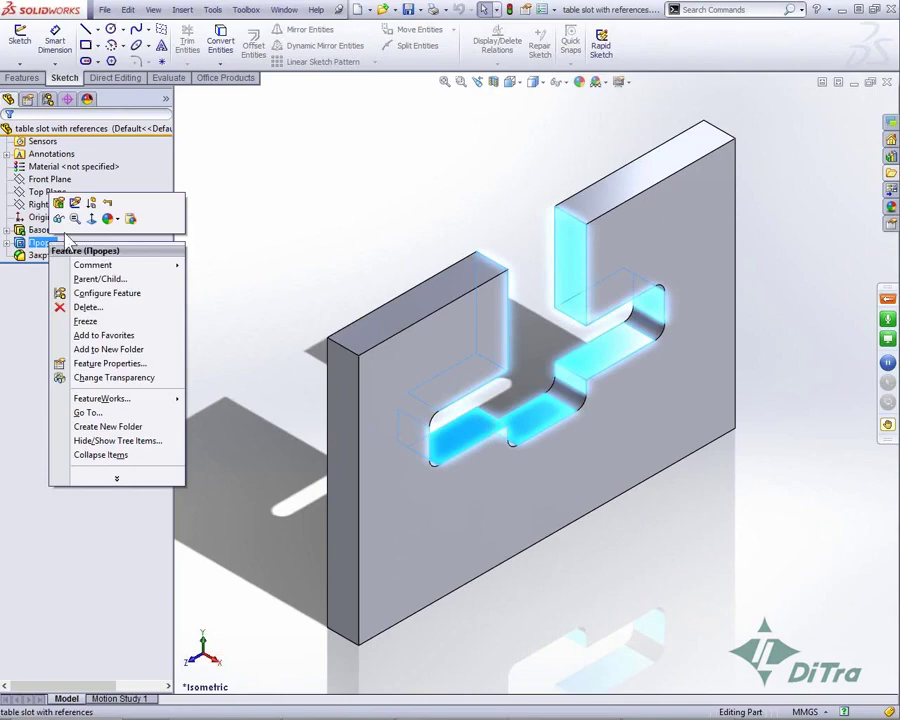
{"action": "left_click", "coordinate": [74, 203]}
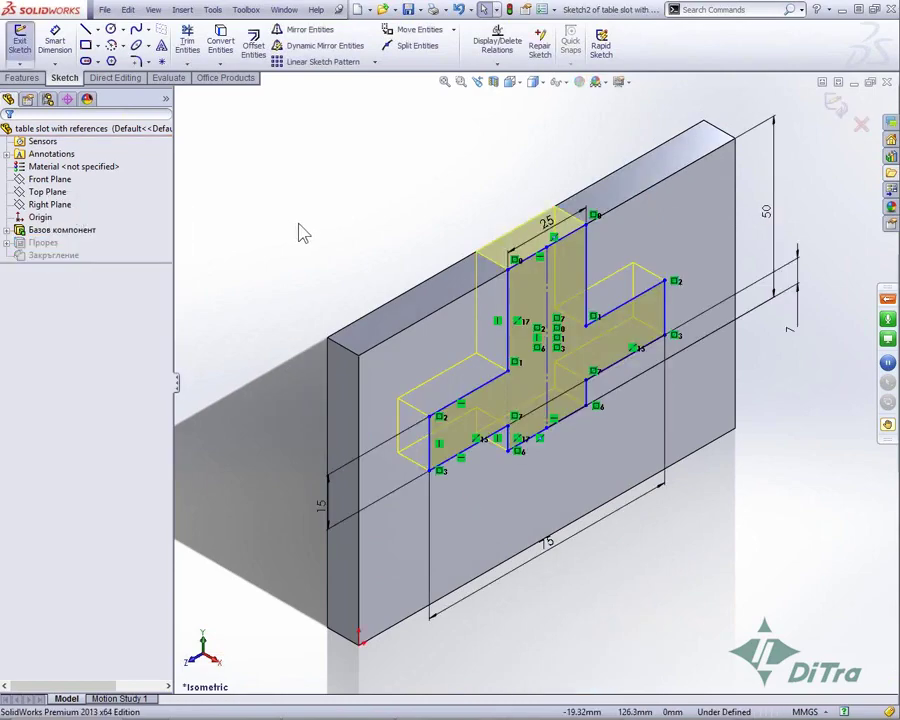
{"action": "key", "text": "space"}
{"action": "left_click", "coordinate": [305, 263]}
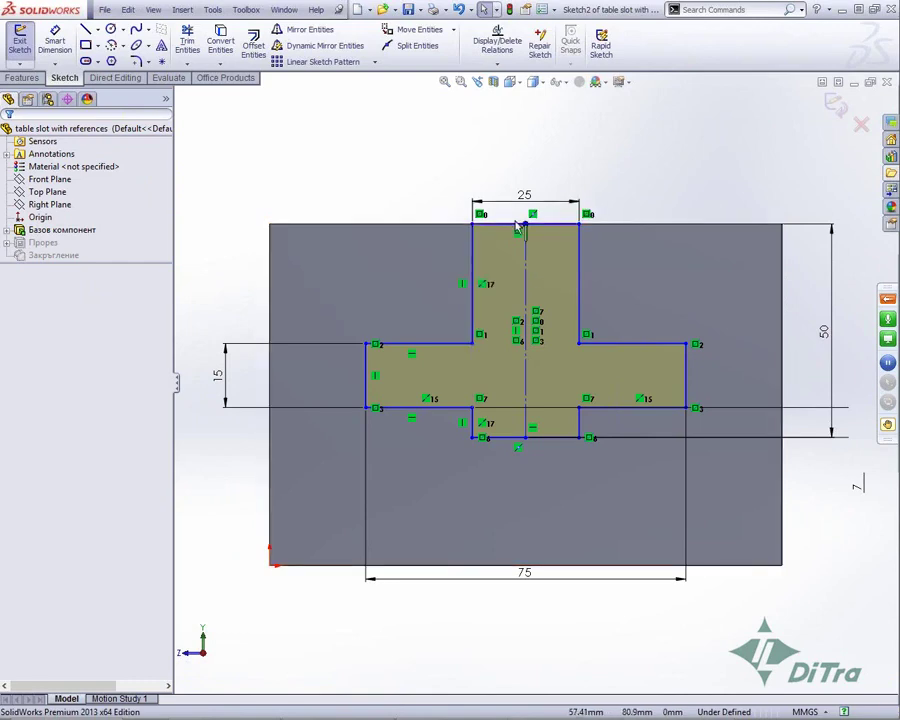
Dimension the T-slot 60 mm from the plate's left edge and exit the sketch.
{"action": "mouse_move", "coordinate": [525, 224]}
{"action": "left_mouse_down"}
{"action": "mouse_move", "coordinate": [439, 230]}
{"action": "mouse_move", "coordinate": [457, 226]}
{"action": "left_mouse_up"}
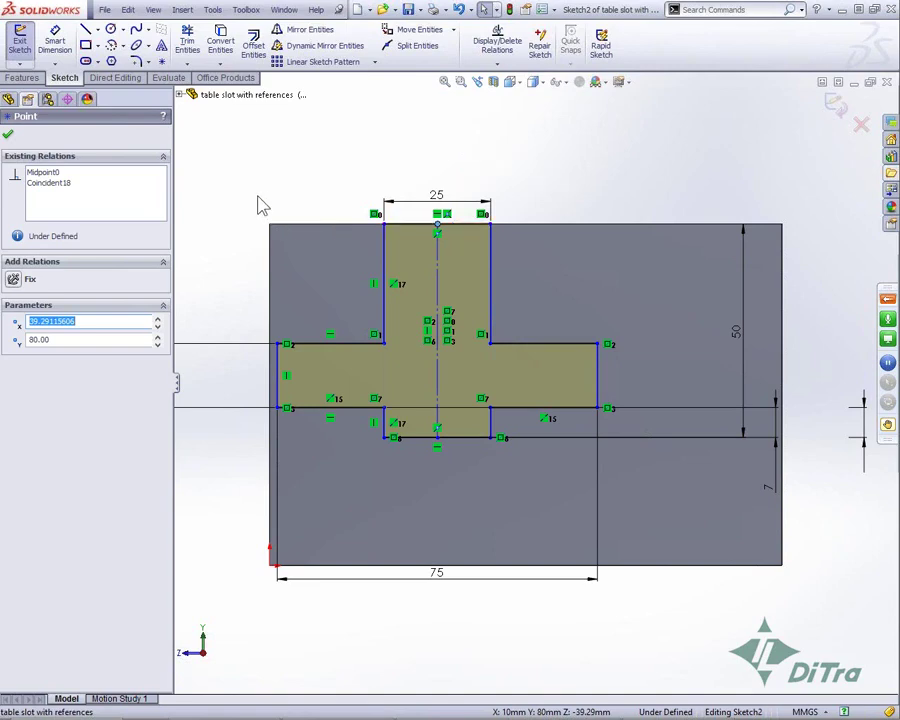
{"action": "right_click_drag", "start_coordinate": [255, 212], "coordinate": [257, 140]}
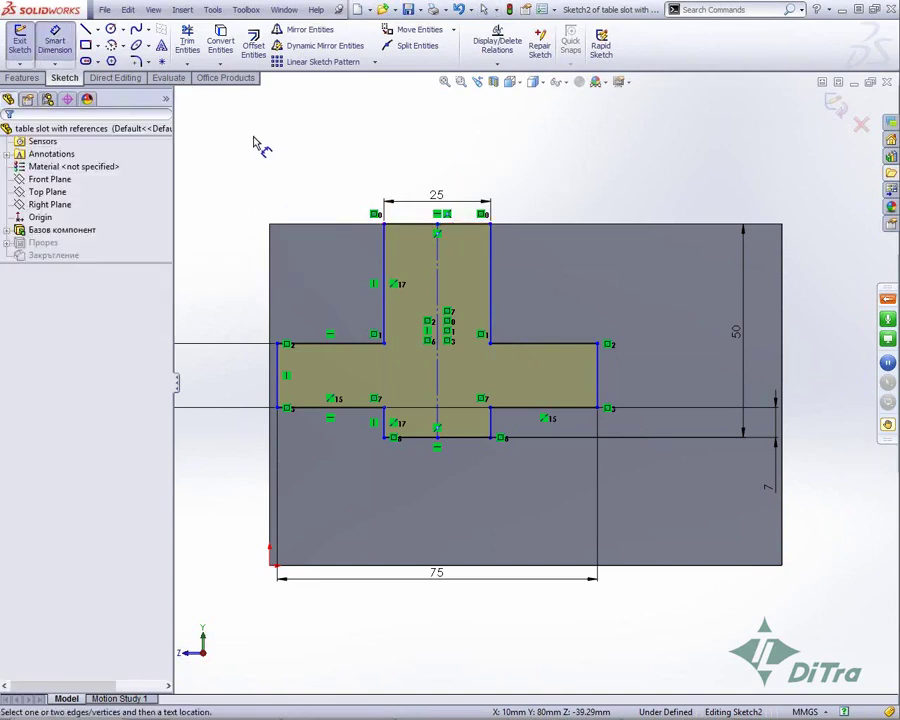
{"action": "left_click", "coordinate": [279, 281]}
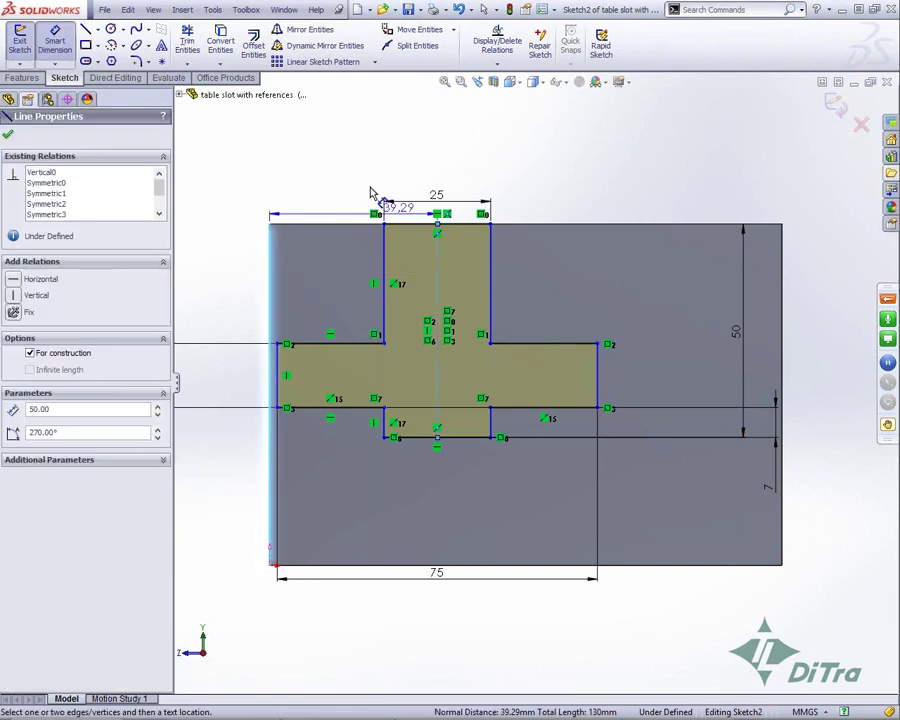
{"action": "left_click", "coordinate": [370, 192]}
{"action": "type", "text": "60"}
{"action": "key", "text": "Return"}
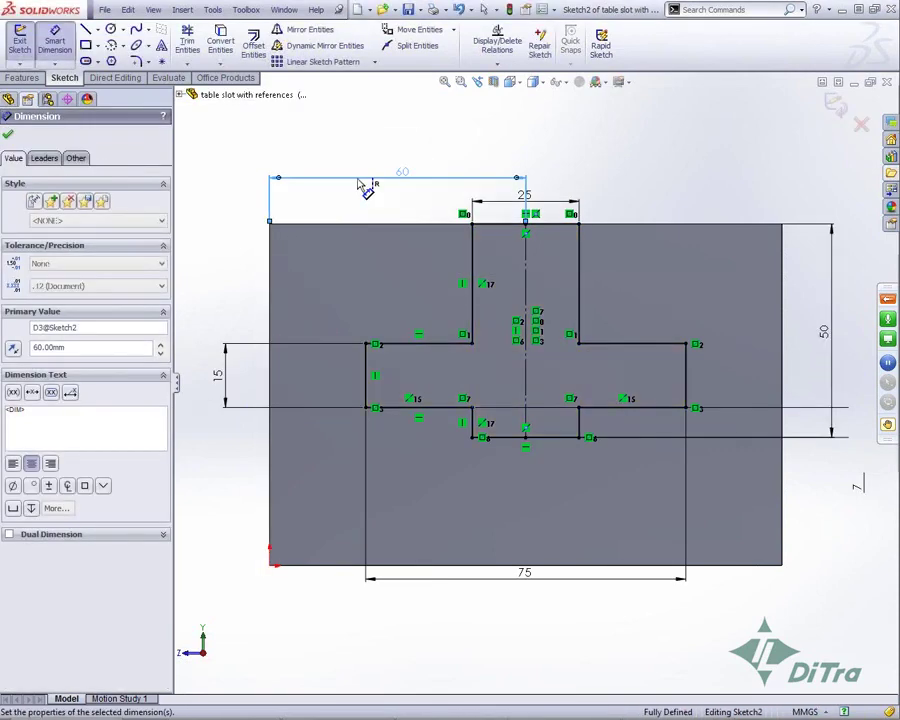
{"action": "left_click", "coordinate": [348, 154]}
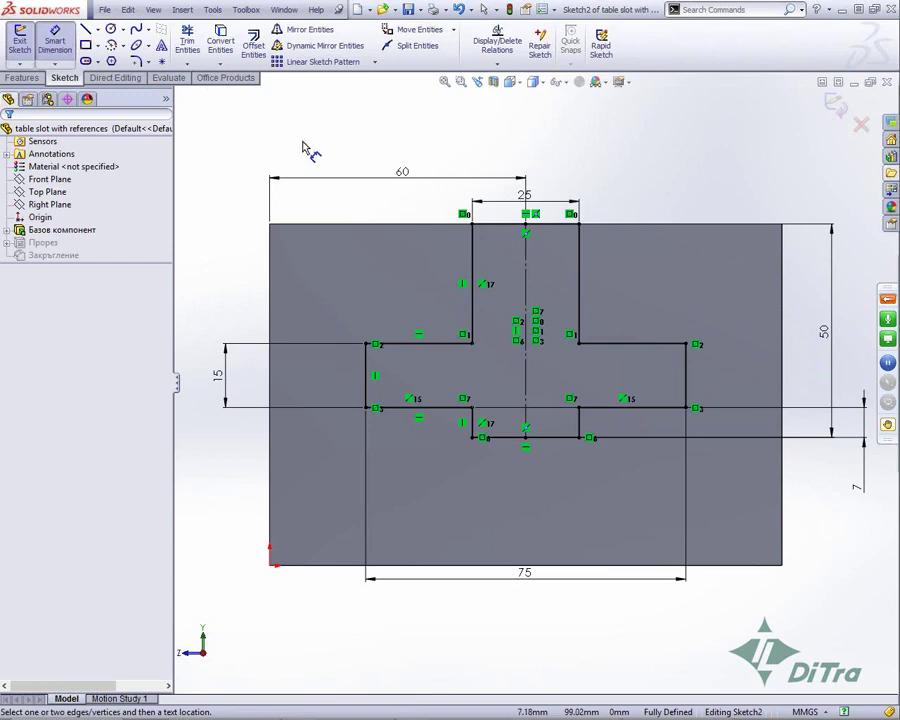
{"action": "key", "text": "ctrl+b"}
{"action": "key", "text": "space"}
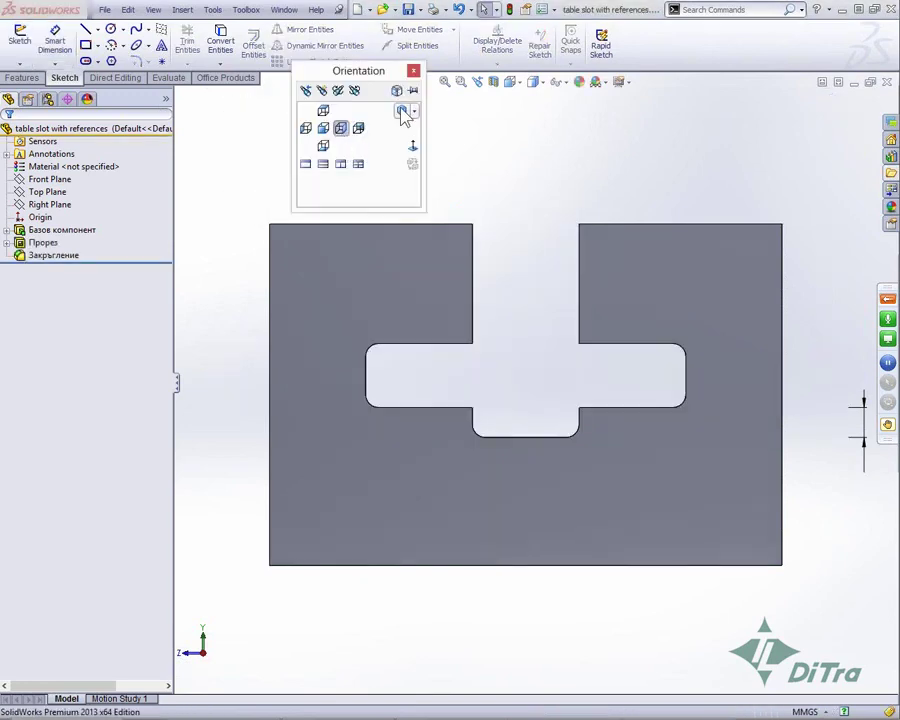
In isometric view, pin the Design Library and drag Прорез and Закругление into its folder.
{"action": "left_click", "coordinate": [401, 110]}
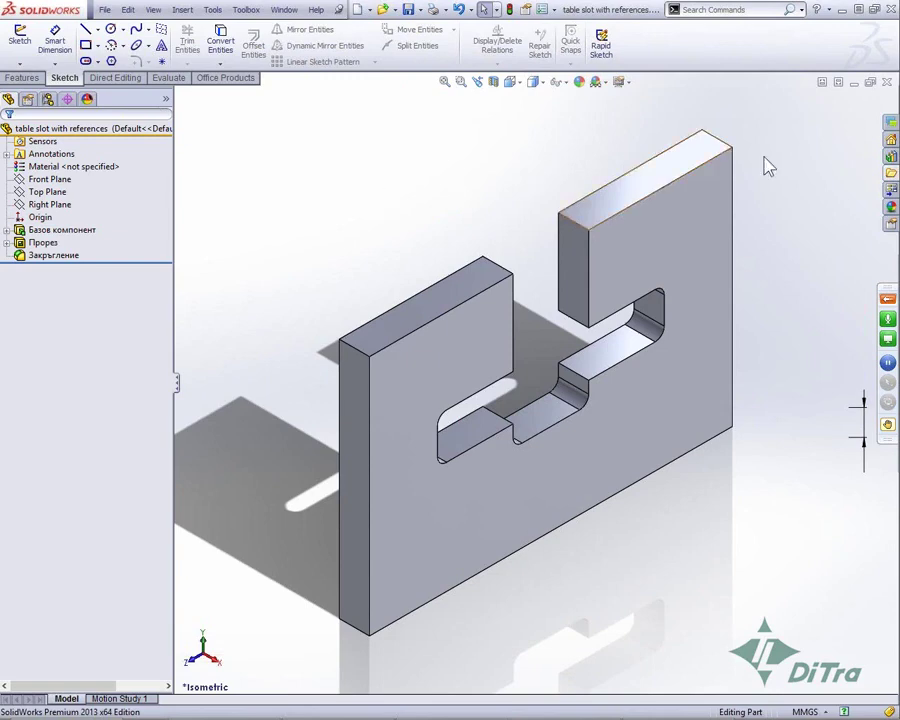
{"action": "left_click", "coordinate": [890, 140]}
{"action": "left_click", "coordinate": [888, 78]}
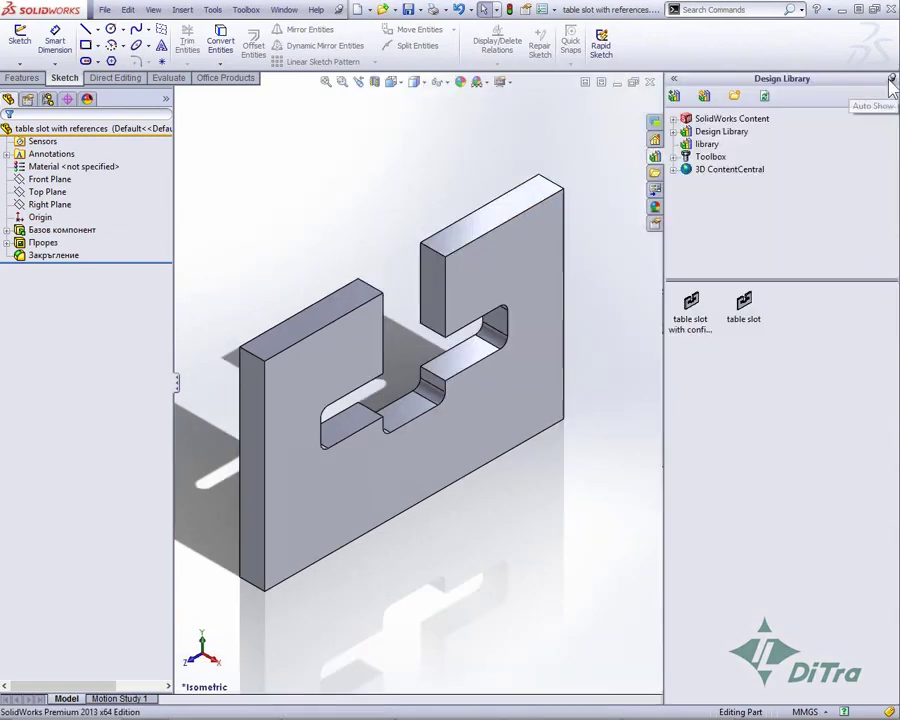
{"action": "left_click", "coordinate": [43, 242]}
{"action": "left_click", "coordinate": [50, 256], "text": "ctrl"}
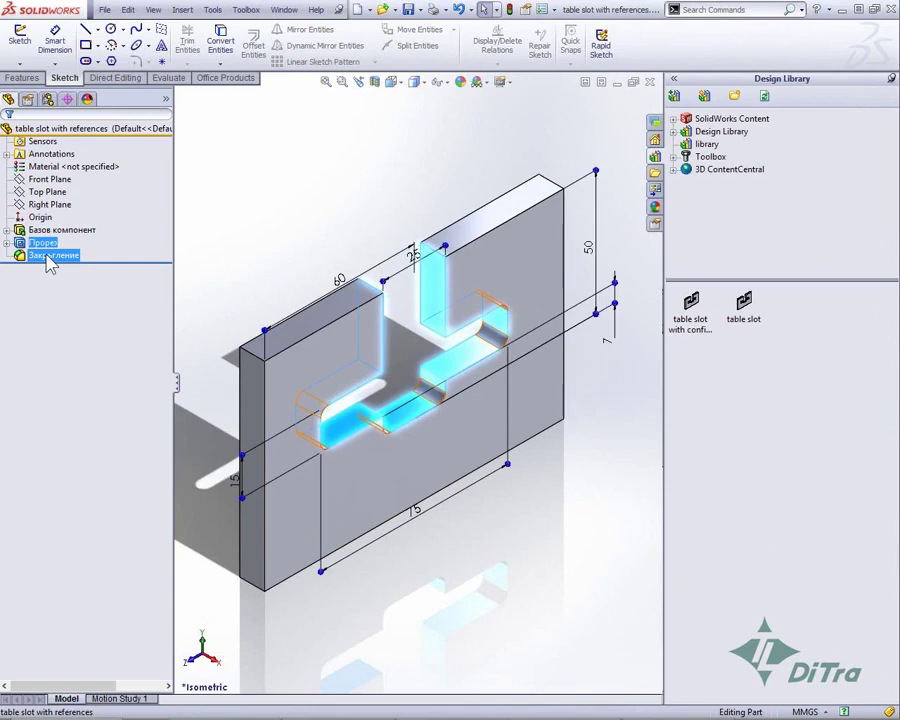
{"action": "left_click", "coordinate": [48, 258]}
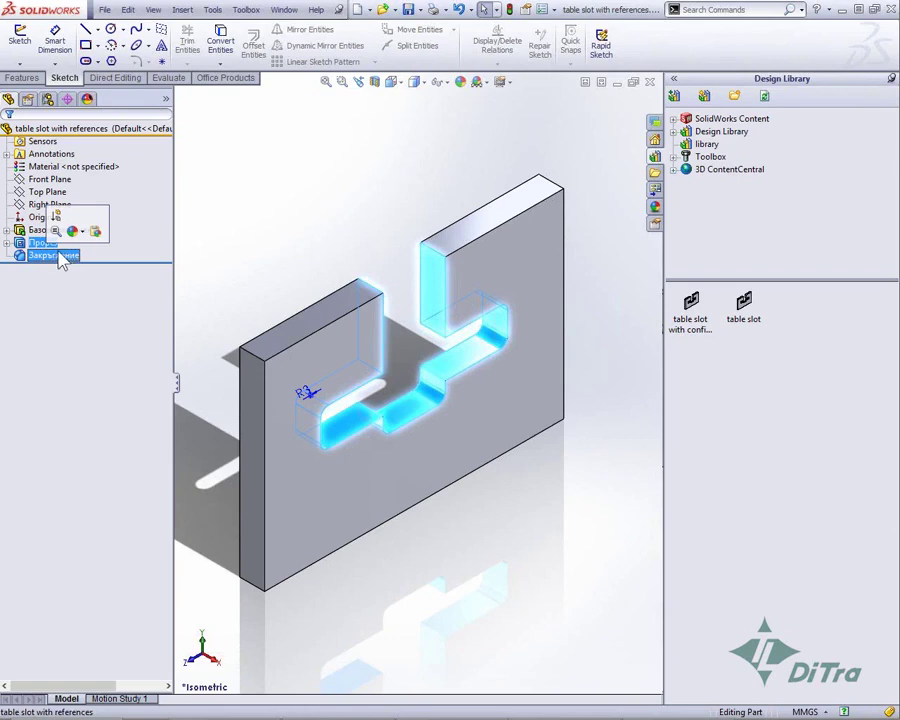
{"action": "left_click_drag", "start_coordinate": [55, 262], "coordinate": [698, 316]}
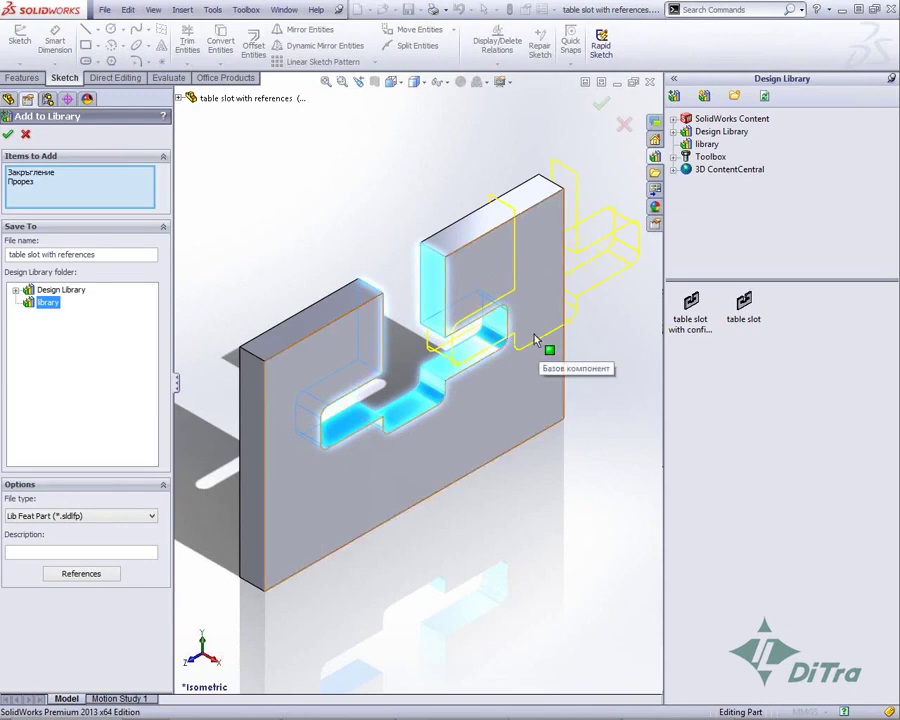
Give the library feature the description 'прсни', confirm it, and close the slot part.
{"action": "left_click", "coordinate": [125, 551]}
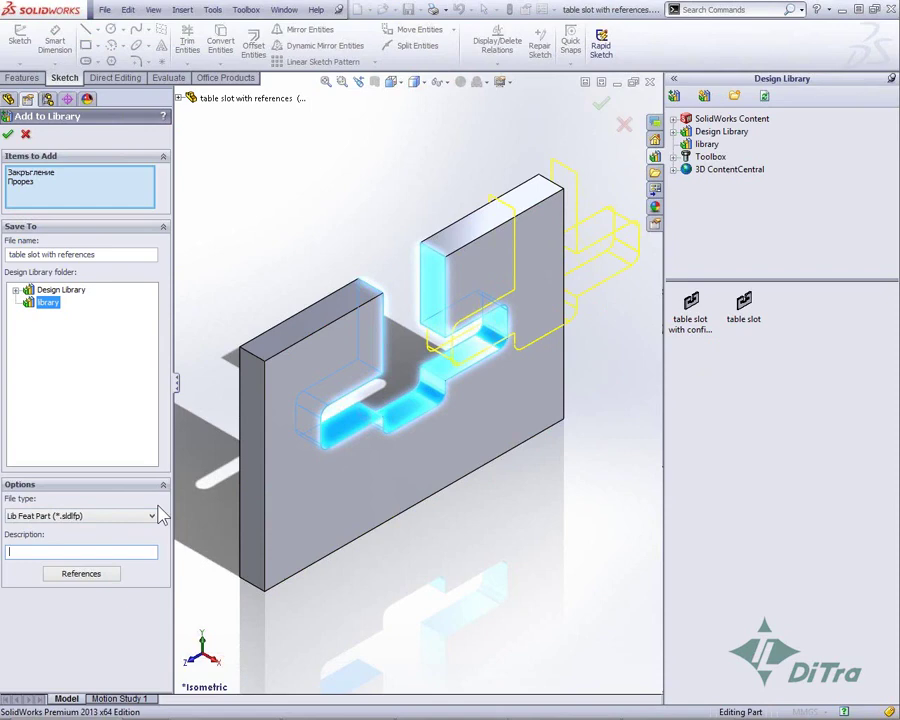
{"action": "type", "text": "провлачи и пу"}
{"action": "type", "text": "сни"}
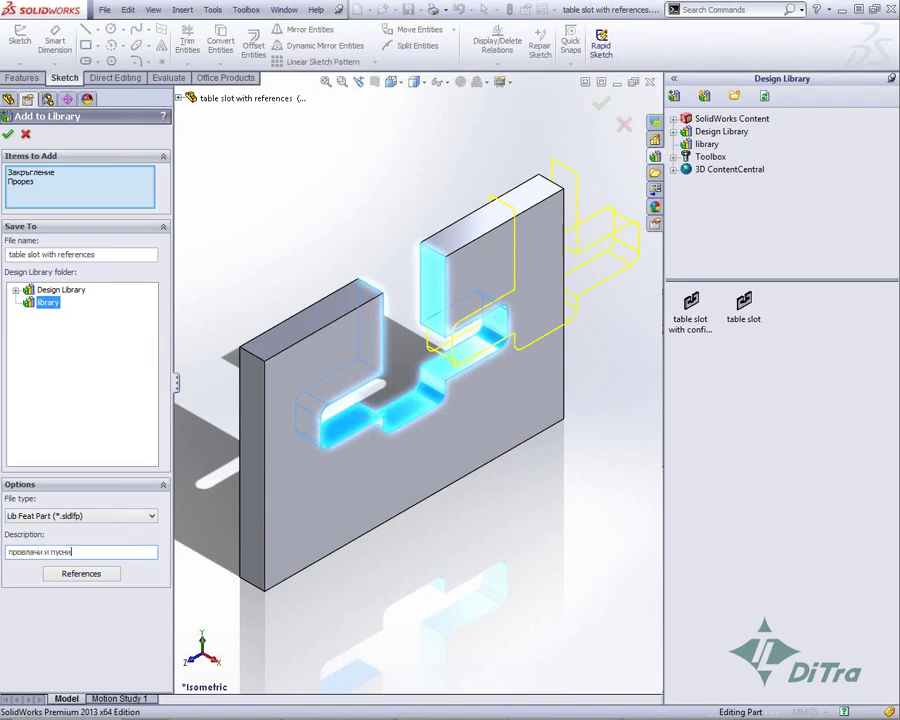
{"action": "left_click", "coordinate": [9, 134]}
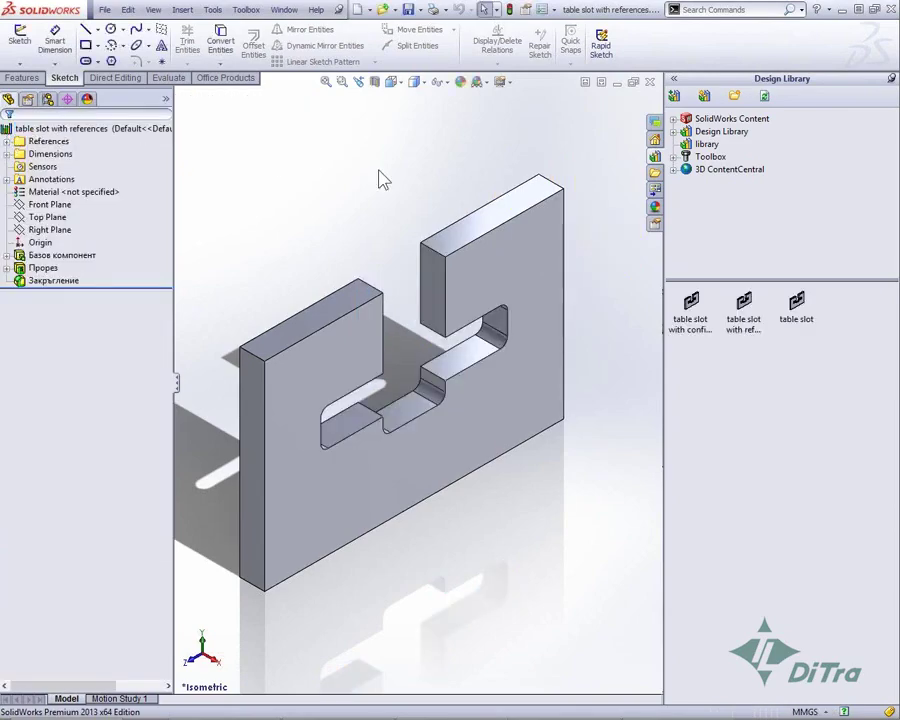
{"action": "left_click", "coordinate": [649, 82]}
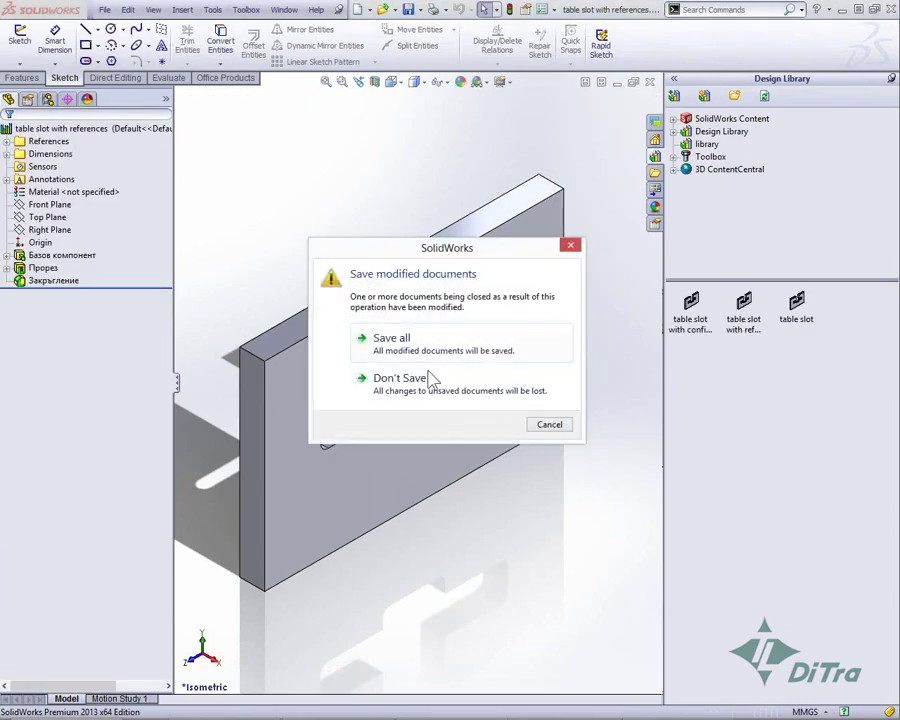
Close the slot part and slotted table without saving, then reopen table.SLDPRT in the позиция view.
{"action": "left_click", "coordinate": [428, 384]}
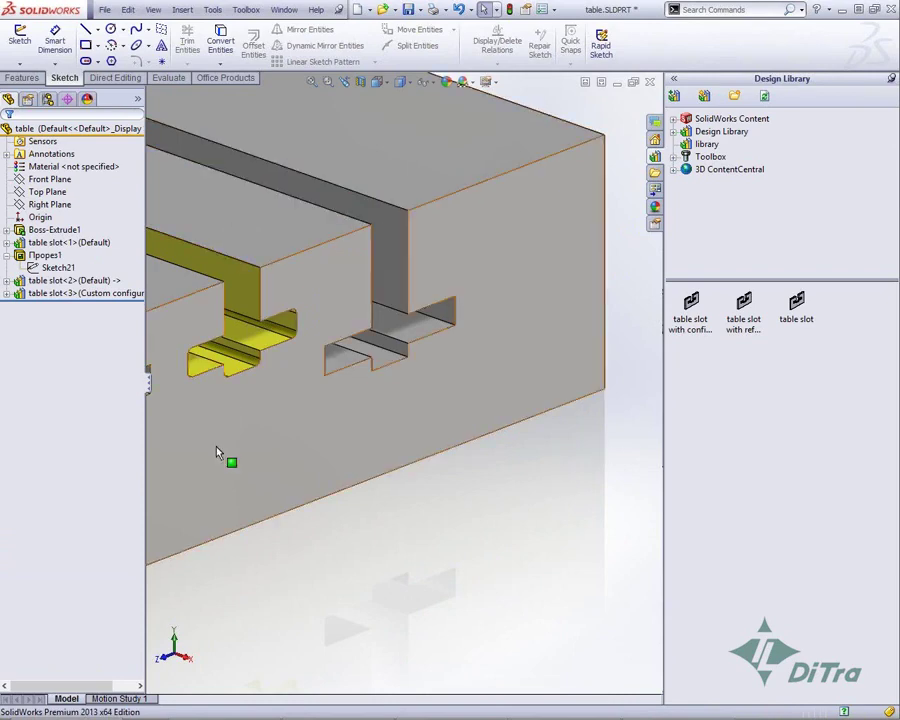
{"action": "left_click", "coordinate": [458, 9]}
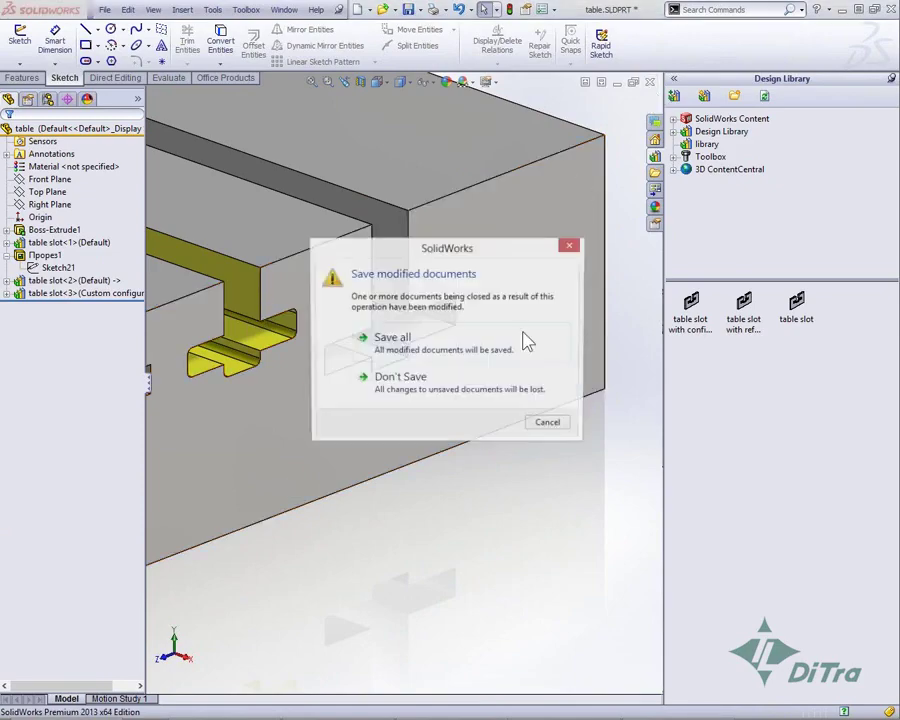
{"action": "left_click", "coordinate": [484, 385]}
{"action": "left_click", "coordinate": [655, 120]}
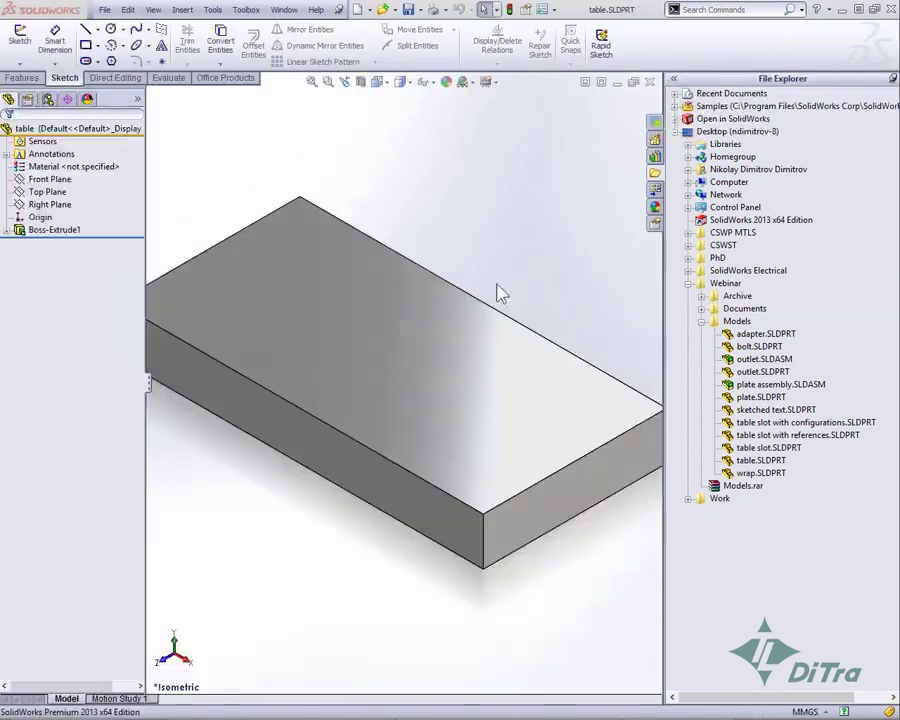
{"action": "key", "text": "space"}
{"action": "left_click", "coordinate": [474, 336]}
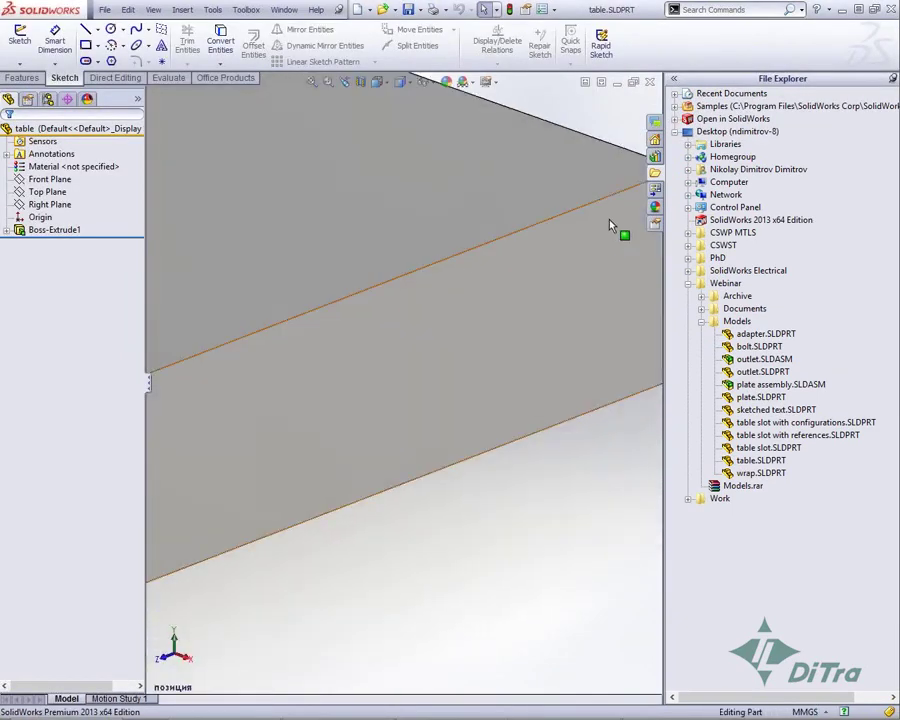
Pin the Design Library and drop 'table slot with references' onto the block's front face.
{"action": "left_click", "coordinate": [655, 156]}
{"action": "scroll", "coordinate": [639, 446], "scroll_direction": "up", "scroll_amount": 3}
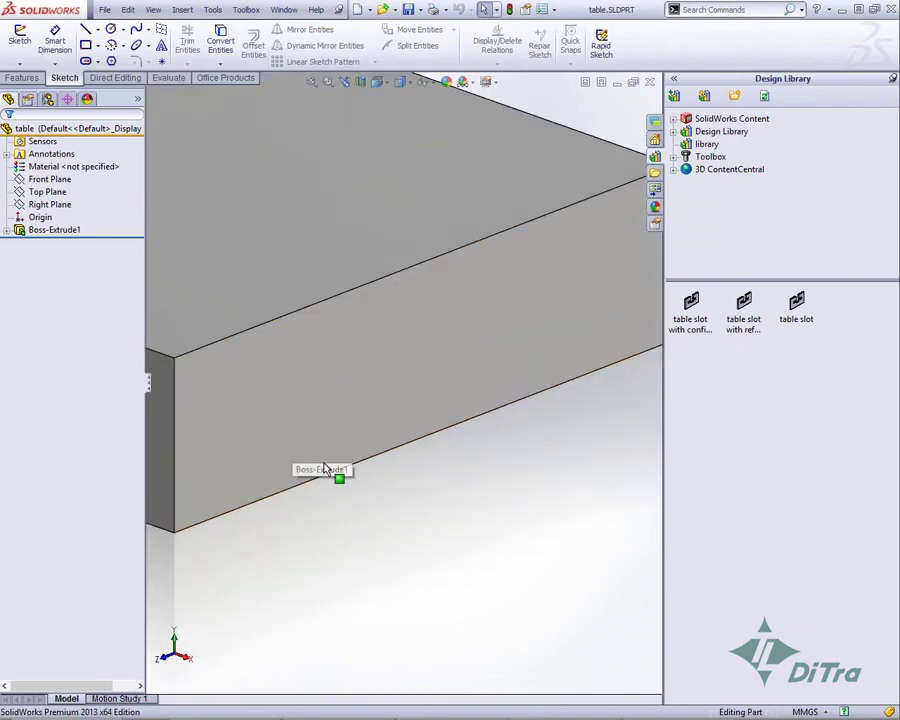
{"action": "left_click", "coordinate": [892, 78]}
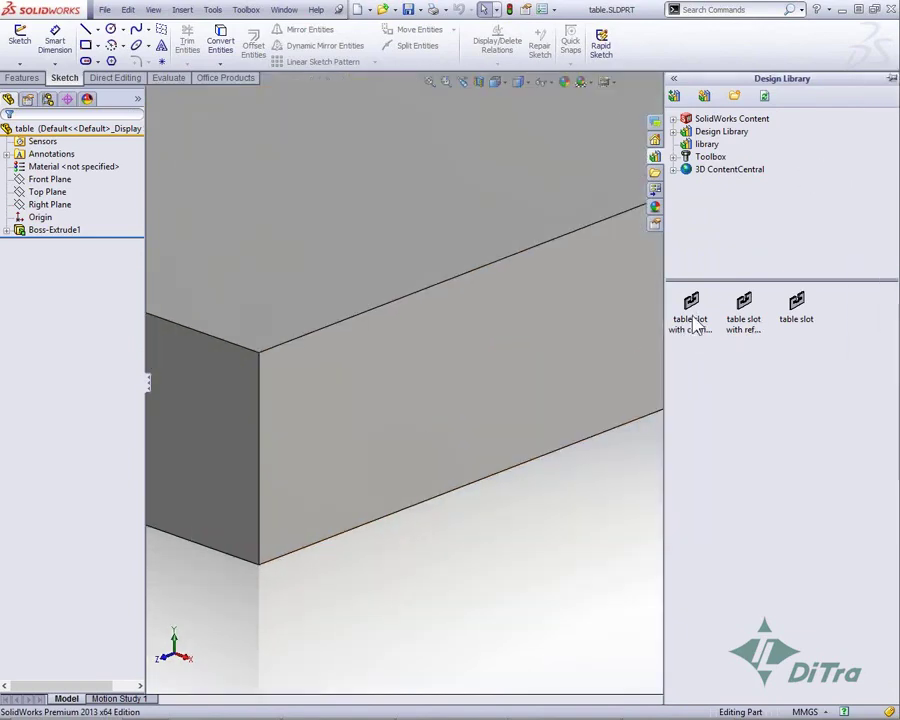
{"action": "mouse_move", "coordinate": [744, 305]}
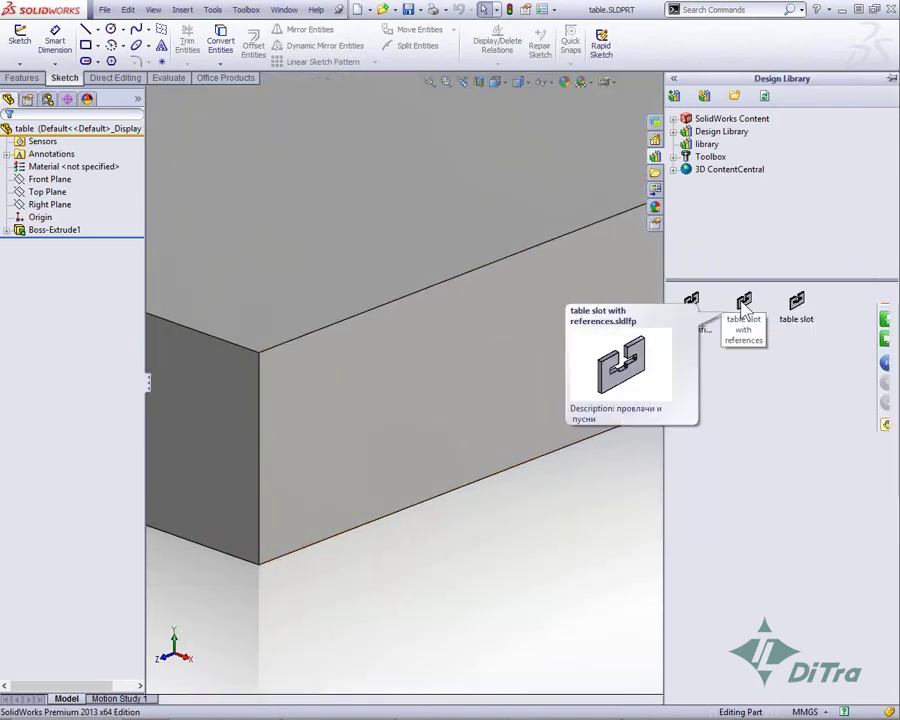
{"action": "left_click_drag", "start_coordinate": [743, 312], "coordinate": [397, 393]}
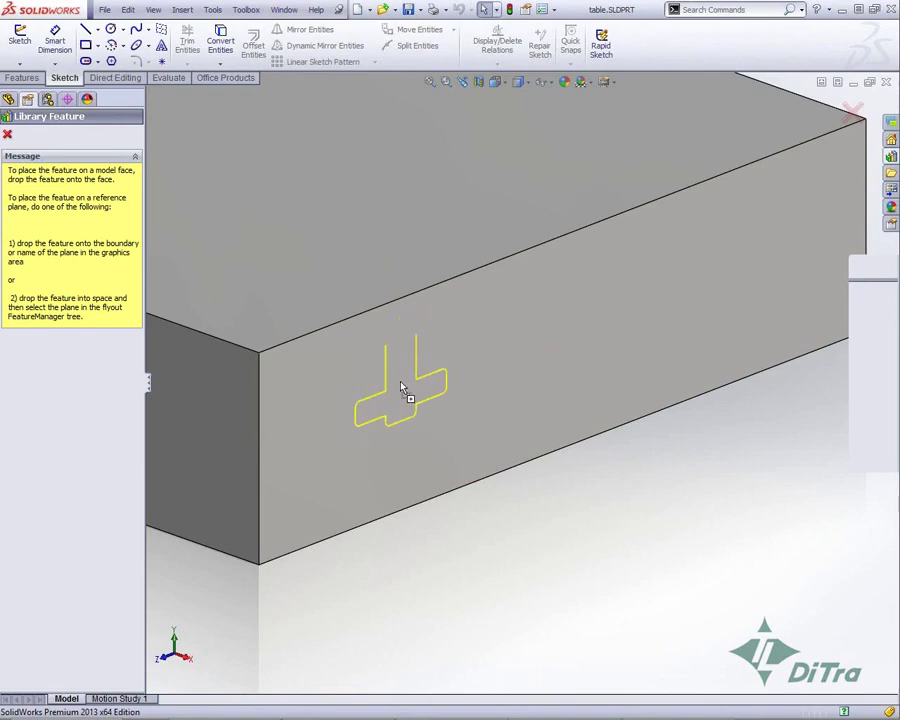
{"action": "left_click_drag", "start_coordinate": [396, 390], "coordinate": [397, 391]}
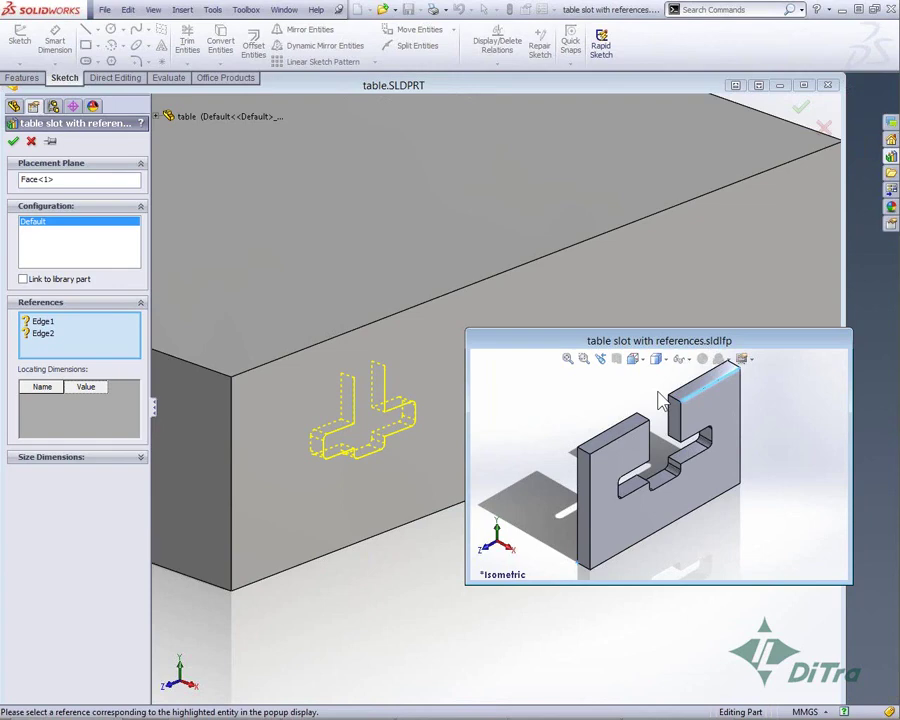
Map Edge1 to the block's top edge and Edge2 to its vertical side edge, then confirm.
{"action": "left_click", "coordinate": [396, 320]}
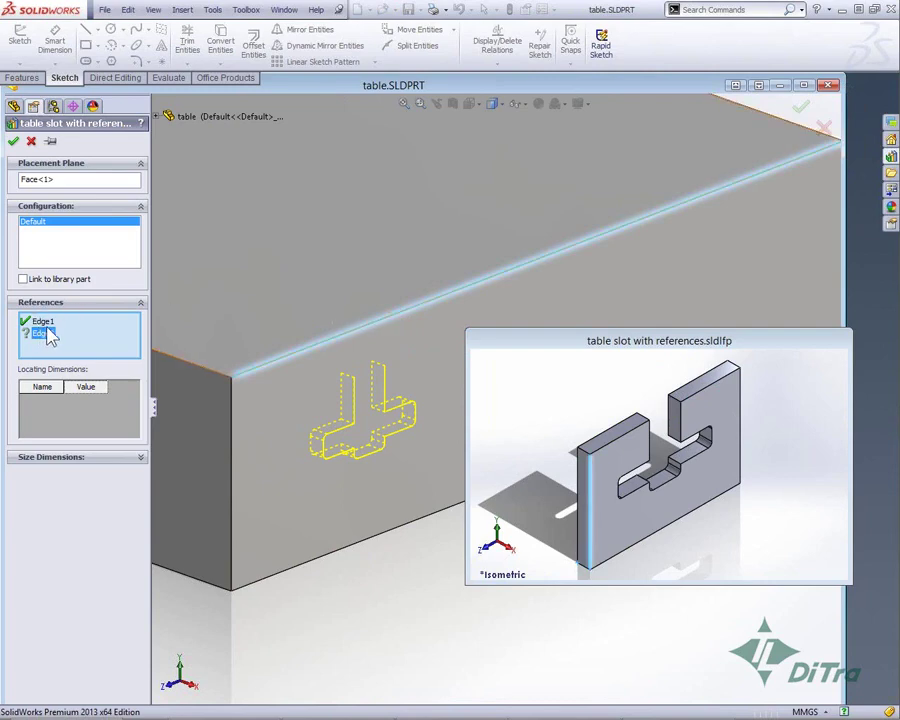
{"action": "left_click", "coordinate": [232, 458]}
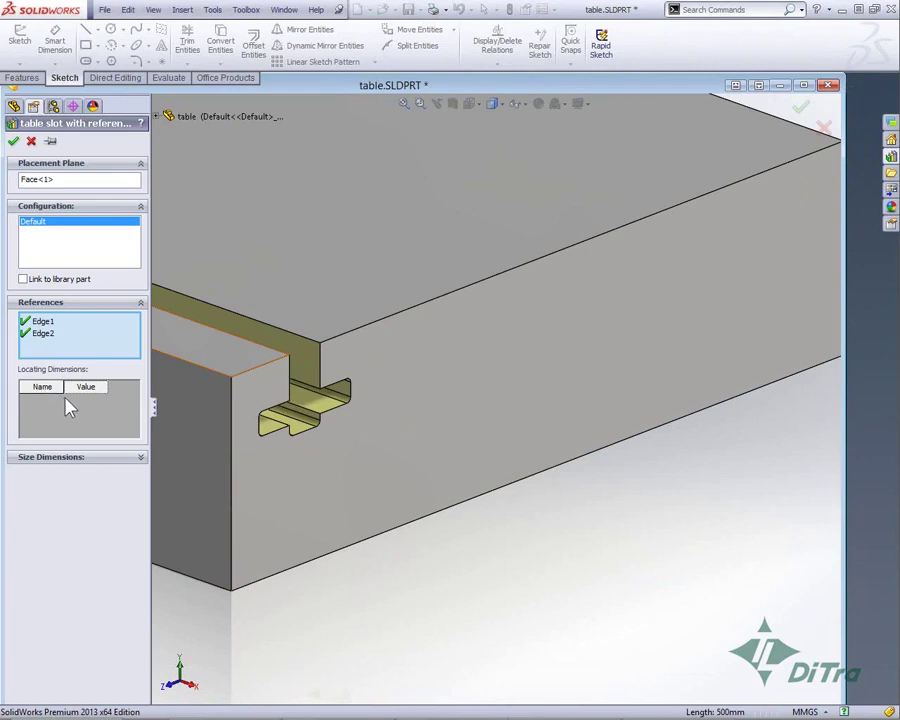
{"action": "double_click", "coordinate": [573, 89]}
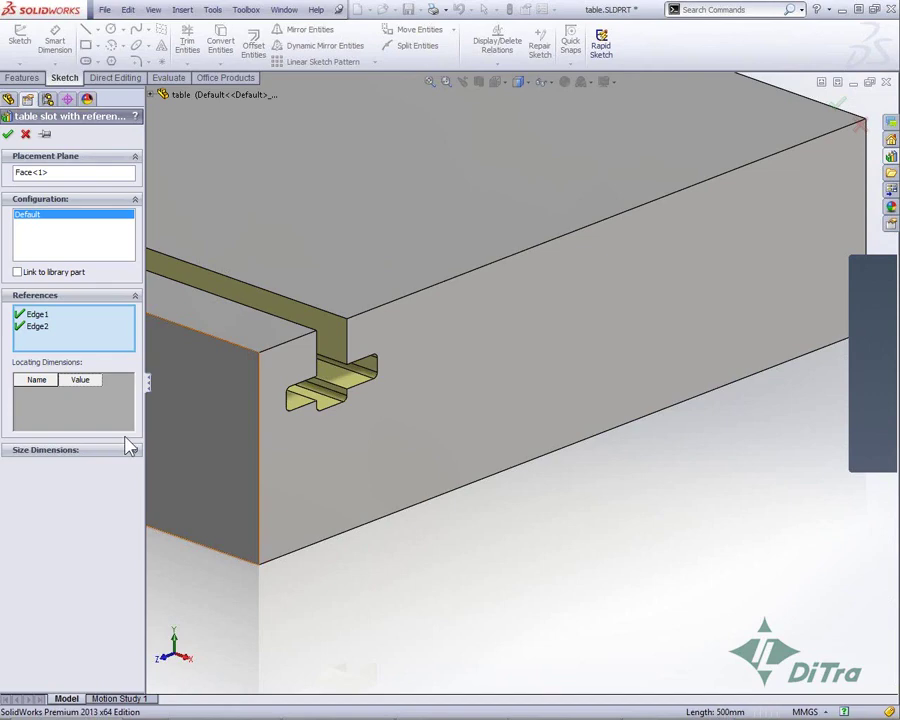
{"action": "left_click", "coordinate": [9, 134]}
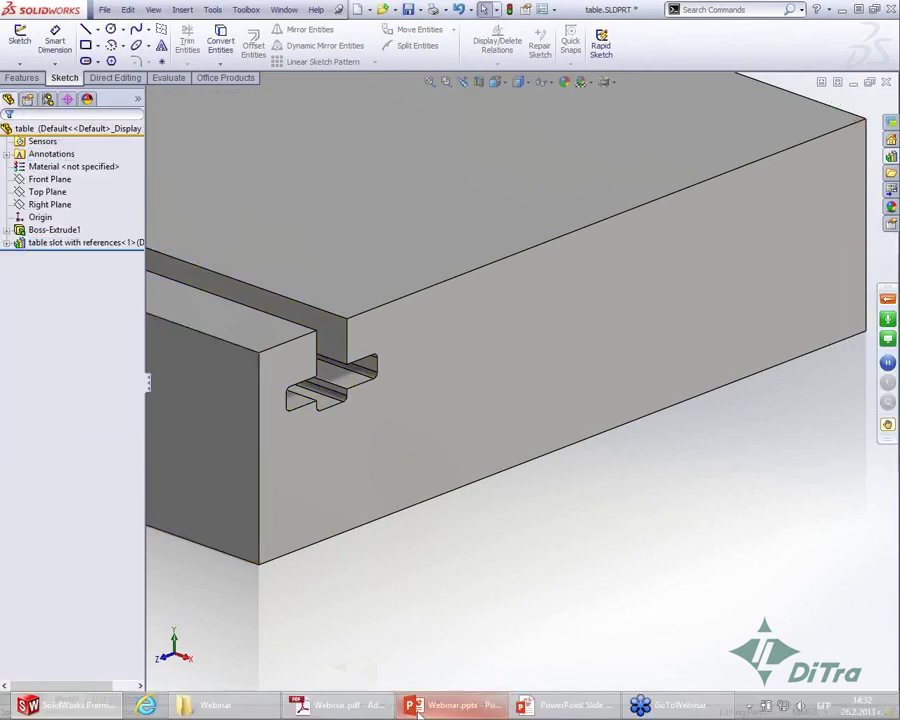
Advance the slide show to the slide on positional versus internal library dimensions, then return to SolidWorks.
{"action": "key", "text": "alt+Tab"}
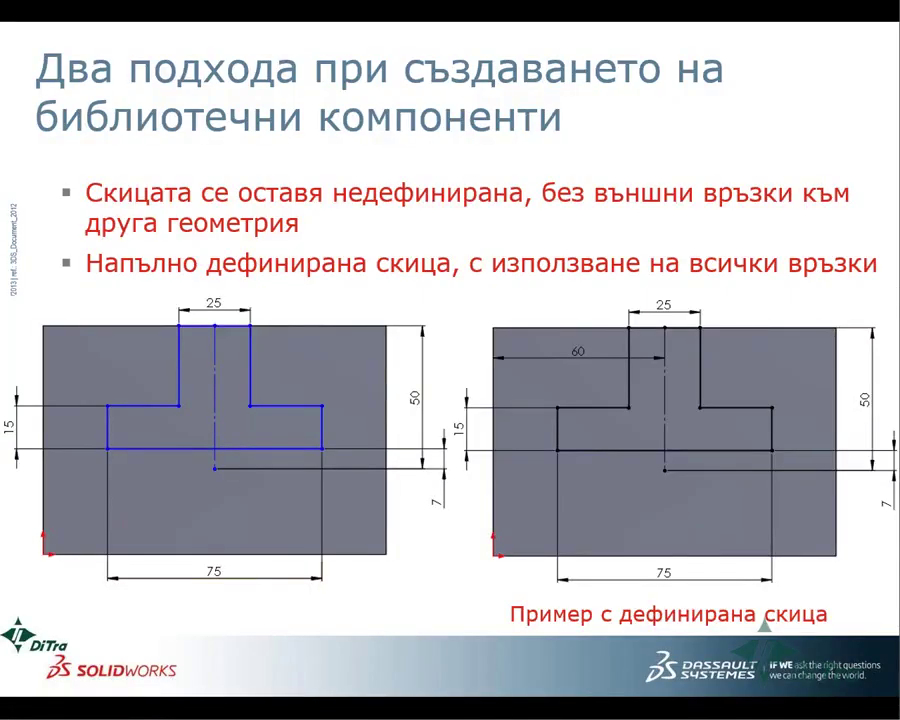
{"action": "key", "text": "Right"}
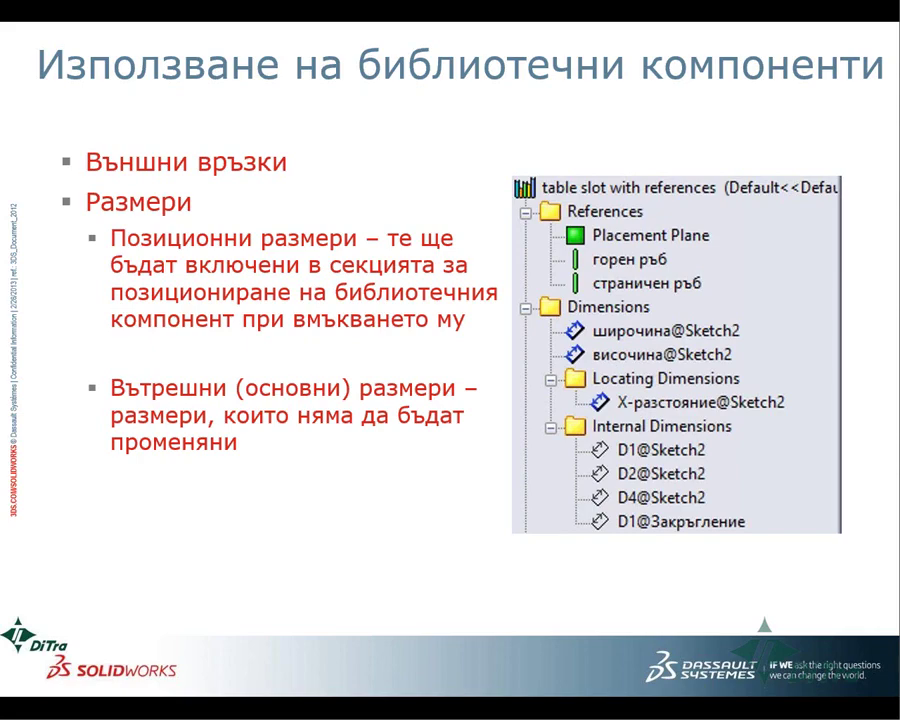
{"action": "key", "text": "alt+Tab"}
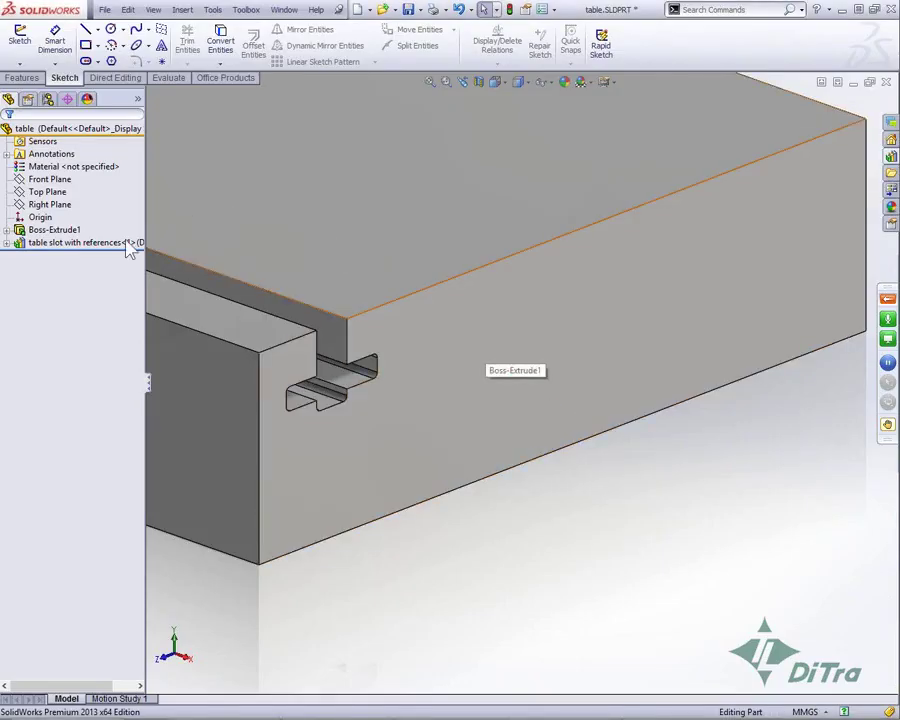
Delete the placed slot feature from the table and bring up the library slot item's options.
{"action": "left_click", "coordinate": [85, 243]}
{"action": "key", "text": "Delete"}
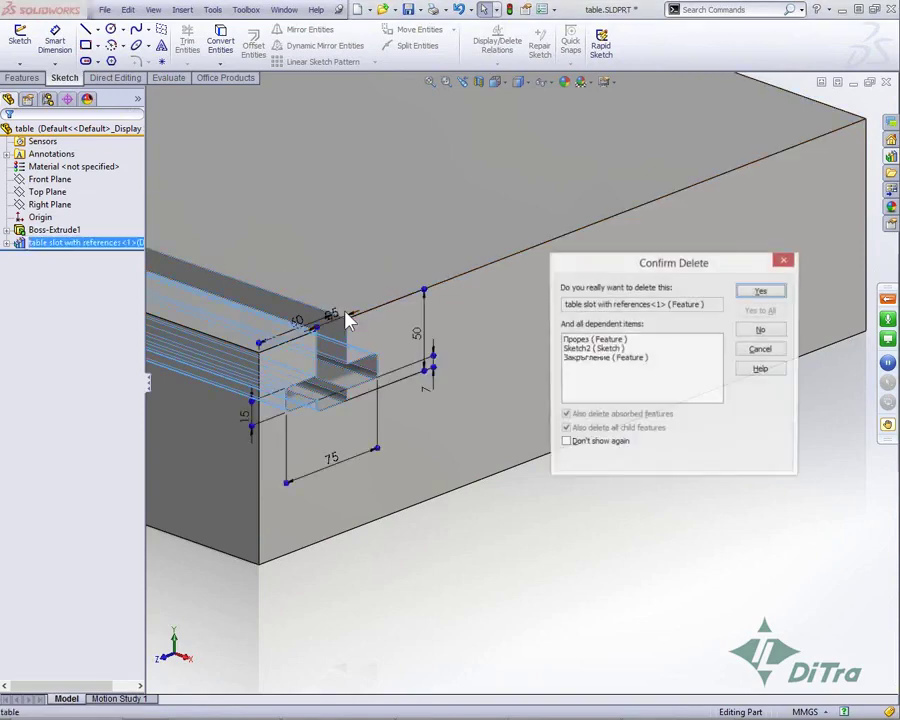
{"action": "key", "text": "Return"}
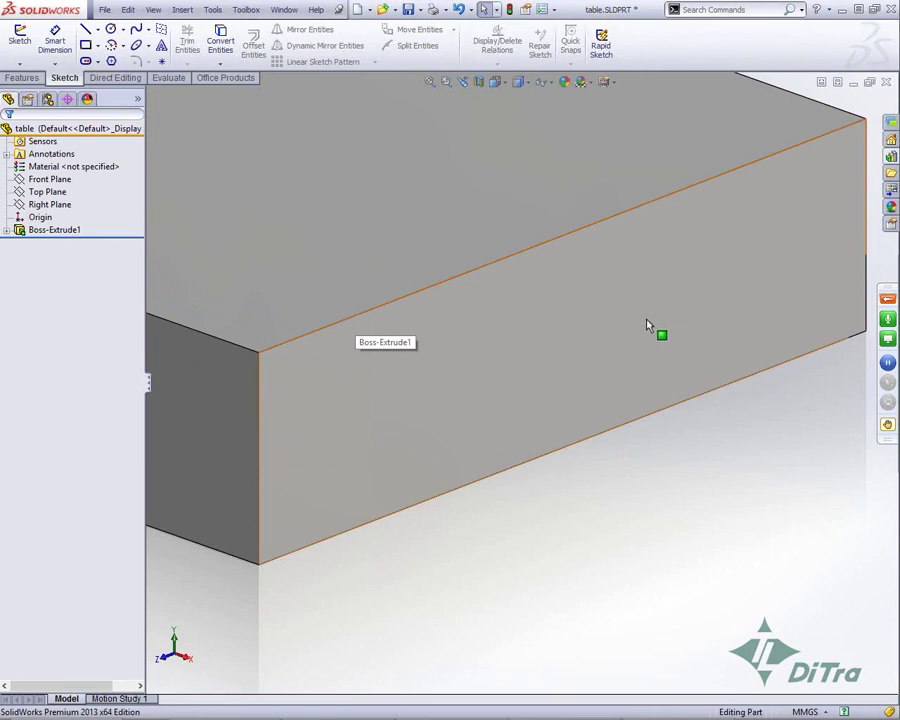
{"action": "left_click", "coordinate": [889, 158]}
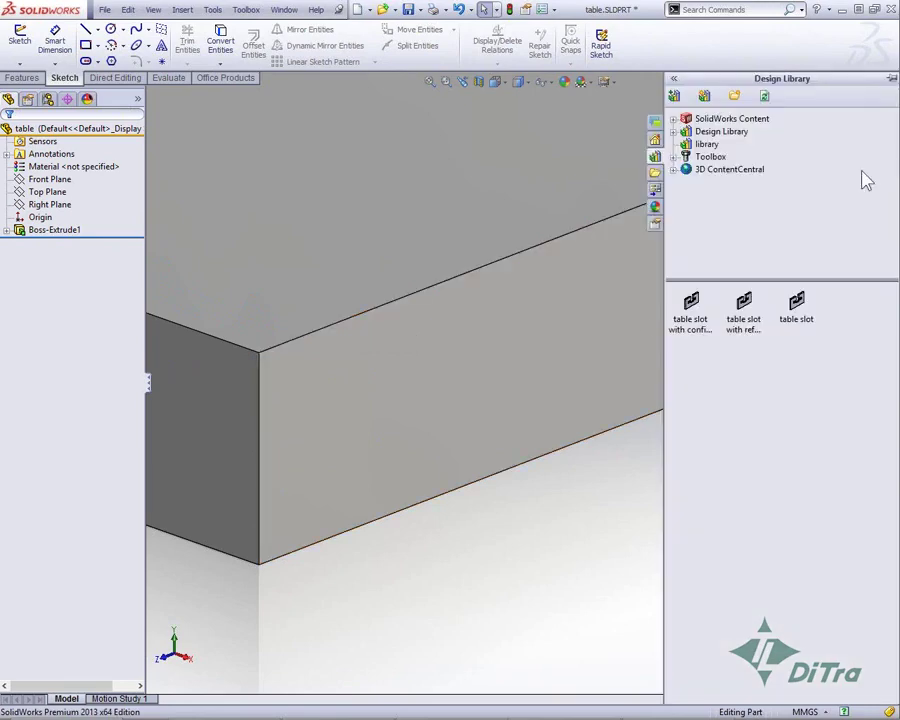
{"action": "right_click", "coordinate": [746, 313]}
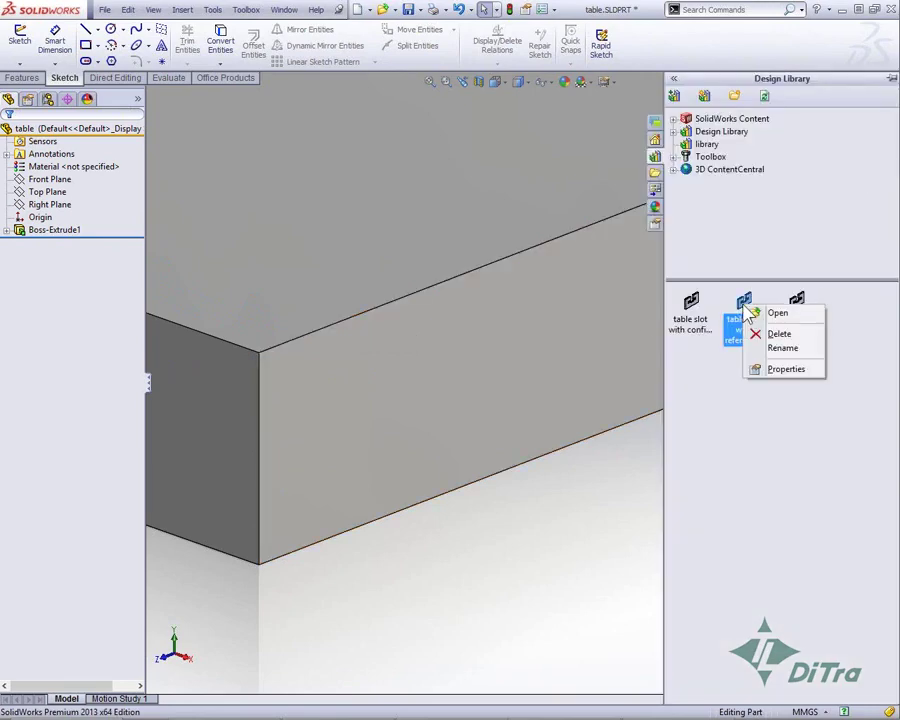
Open the library part and inspect its Edge1 and Edge2 references and the D3@Sketch2 dimension.
{"action": "left_click", "coordinate": [762, 310]}
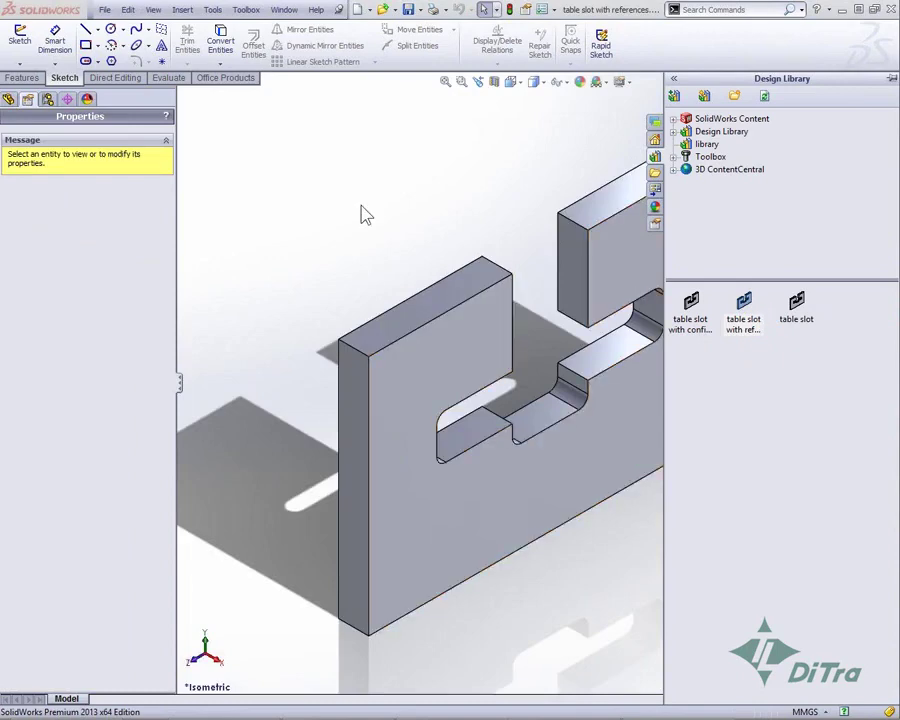
{"action": "left_click", "coordinate": [8, 100]}
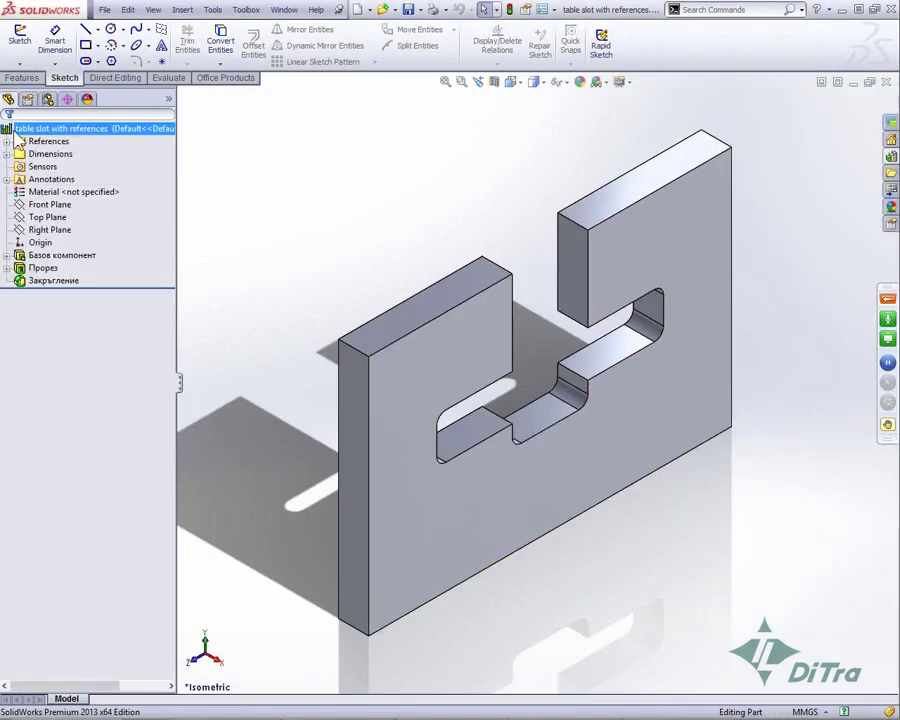
{"action": "left_click", "coordinate": [7, 141]}
{"action": "left_click", "coordinate": [7, 191]}
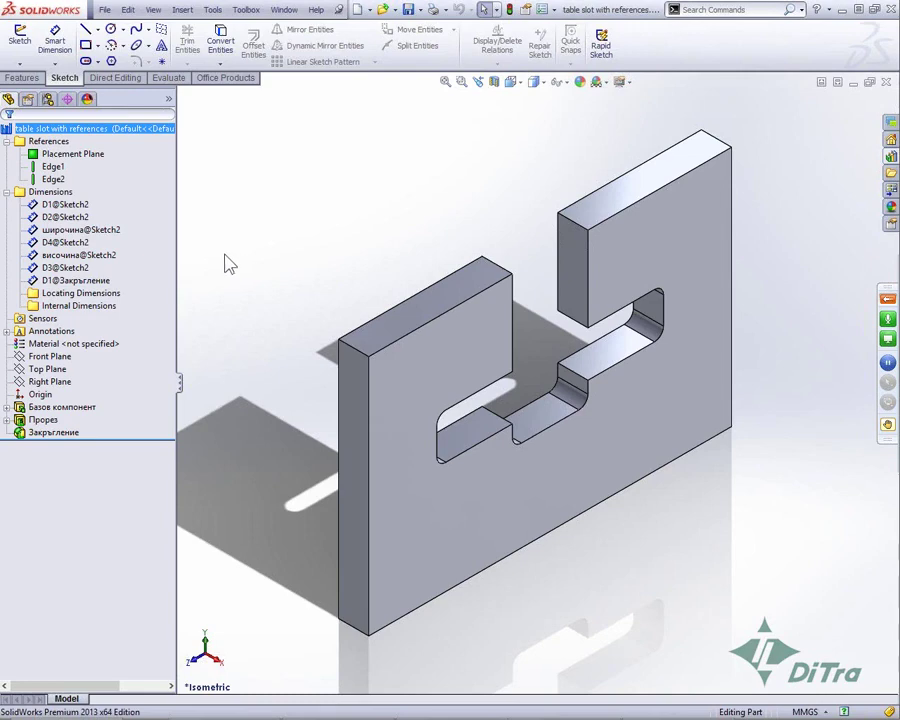
{"action": "left_click", "coordinate": [52, 167]}
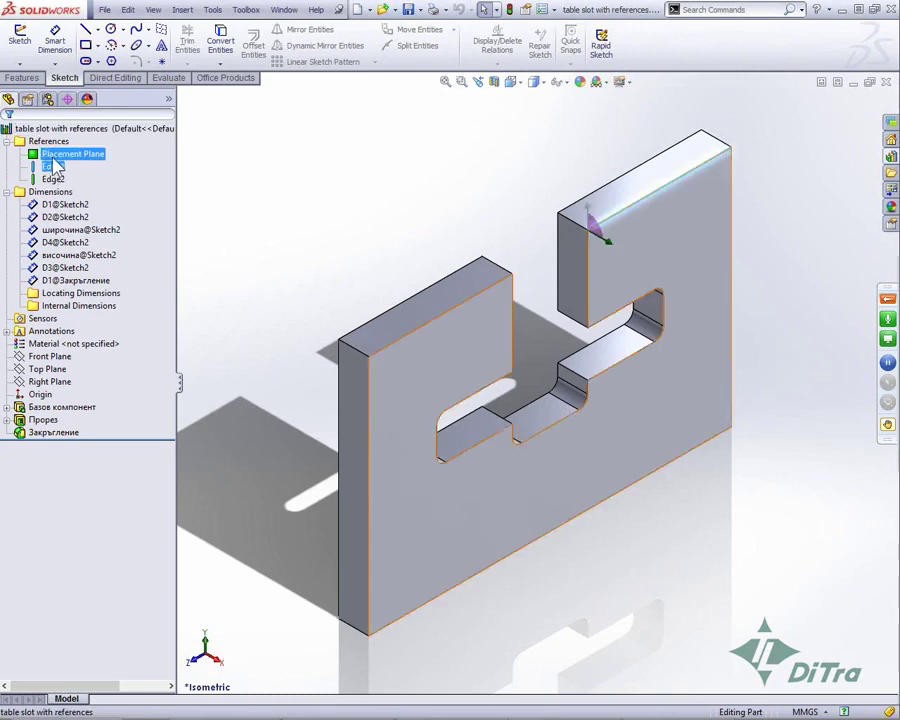
{"action": "left_click", "coordinate": [52, 168]}
{"action": "left_click", "coordinate": [54, 179]}
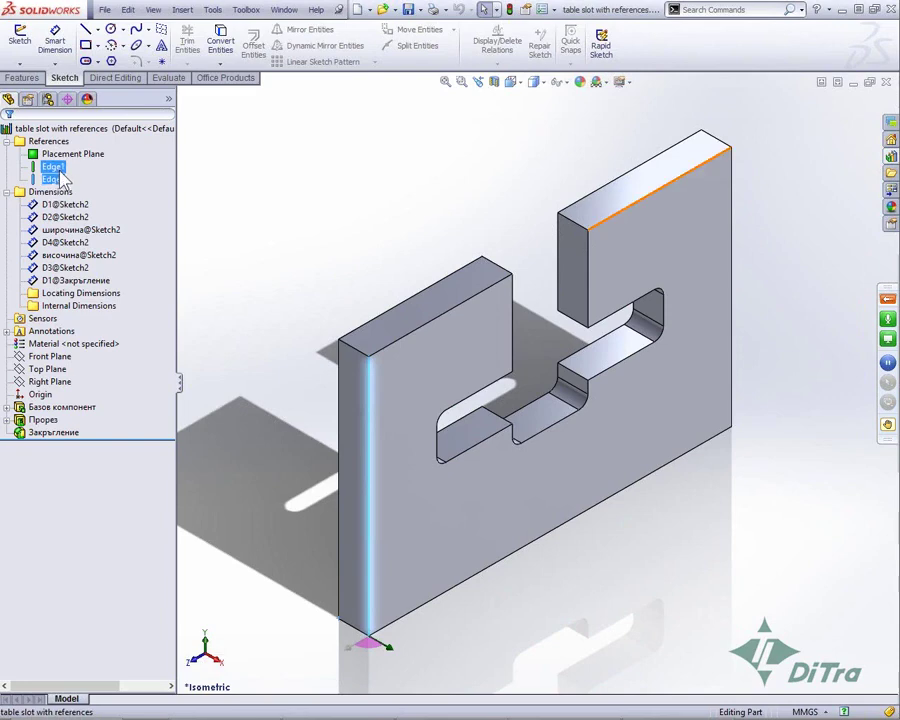
{"action": "left_click", "coordinate": [52, 166], "text": "ctrl"}
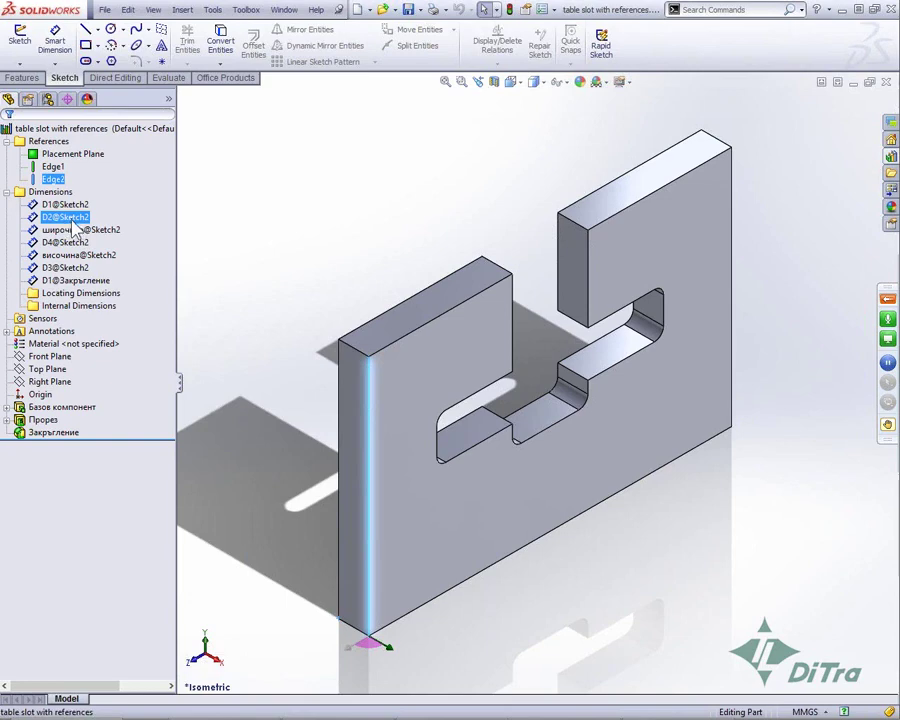
{"action": "left_click", "coordinate": [65, 269]}
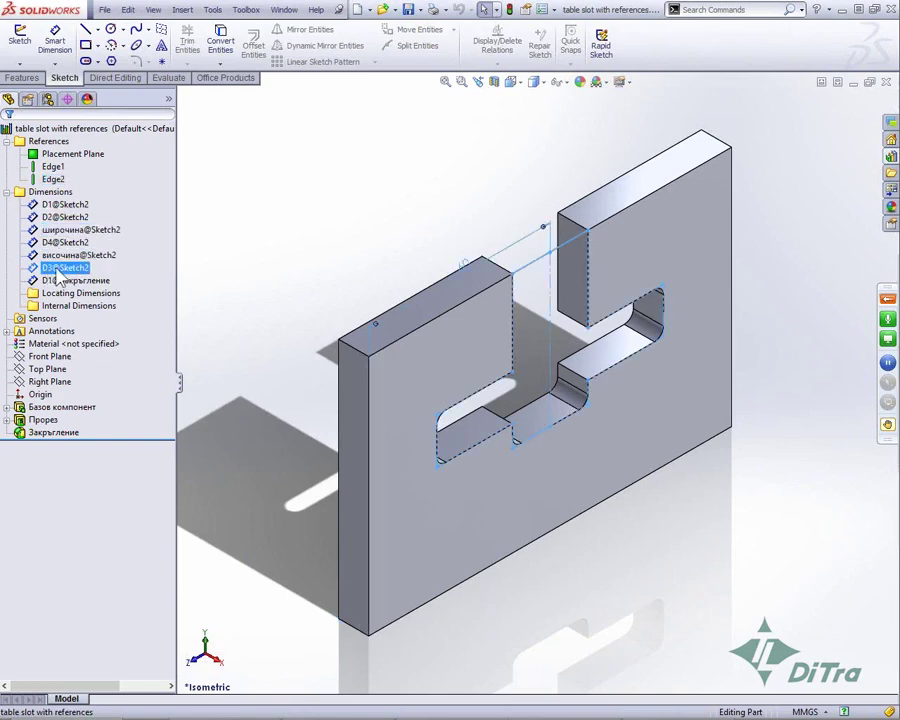
{"action": "left_click", "coordinate": [64, 270]}
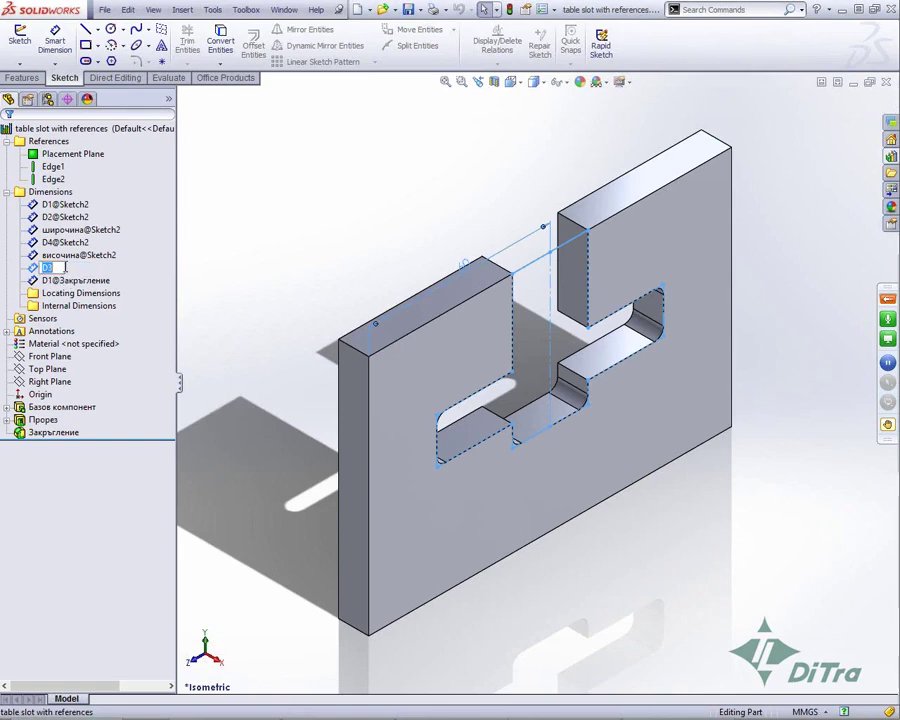
{"action": "type", "text": "Х-"}
{"action": "type", "text": "разстояние"}
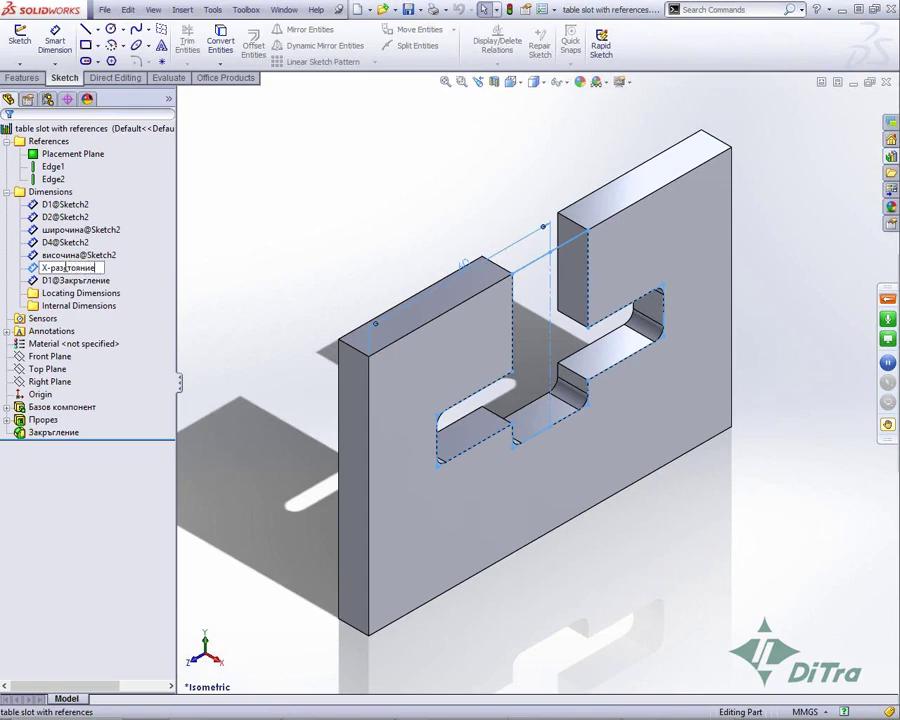
{"action": "left_click", "coordinate": [222, 258]}
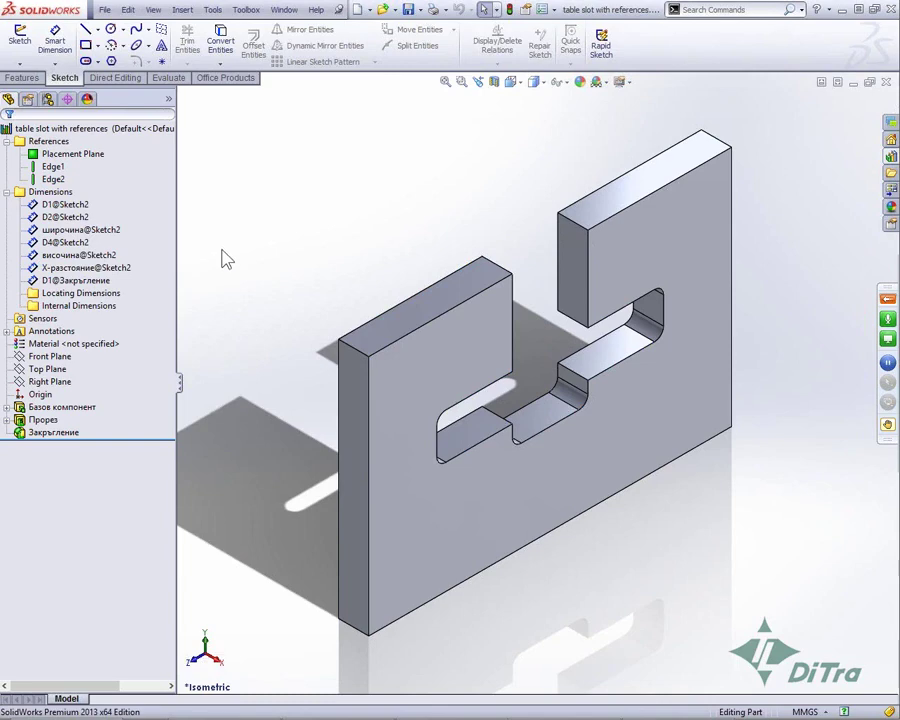
{"action": "left_click", "coordinate": [54, 167]}
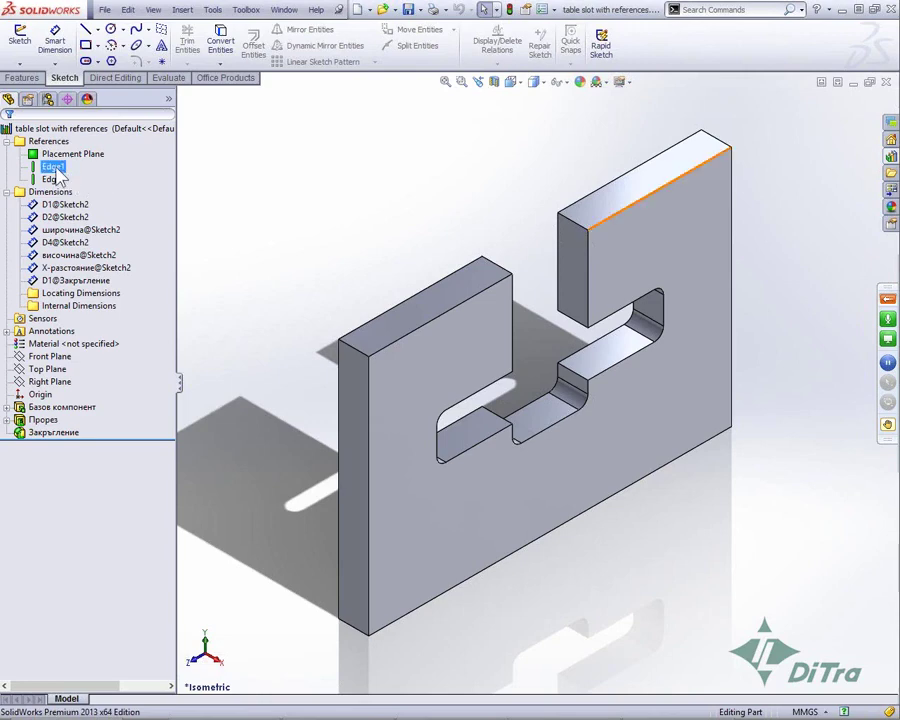
{"action": "left_click", "coordinate": [56, 170]}
{"action": "type", "text": "горен ръб"}
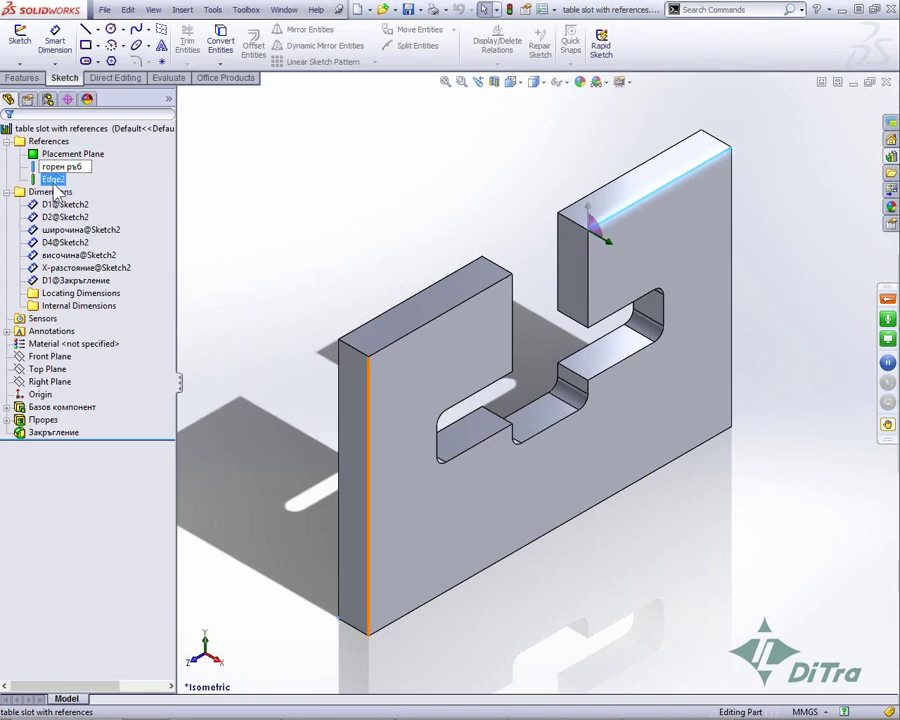
{"action": "left_click", "coordinate": [53, 179]}
{"action": "left_click", "coordinate": [53, 179]}
{"action": "type", "text": "страничен ръб"}
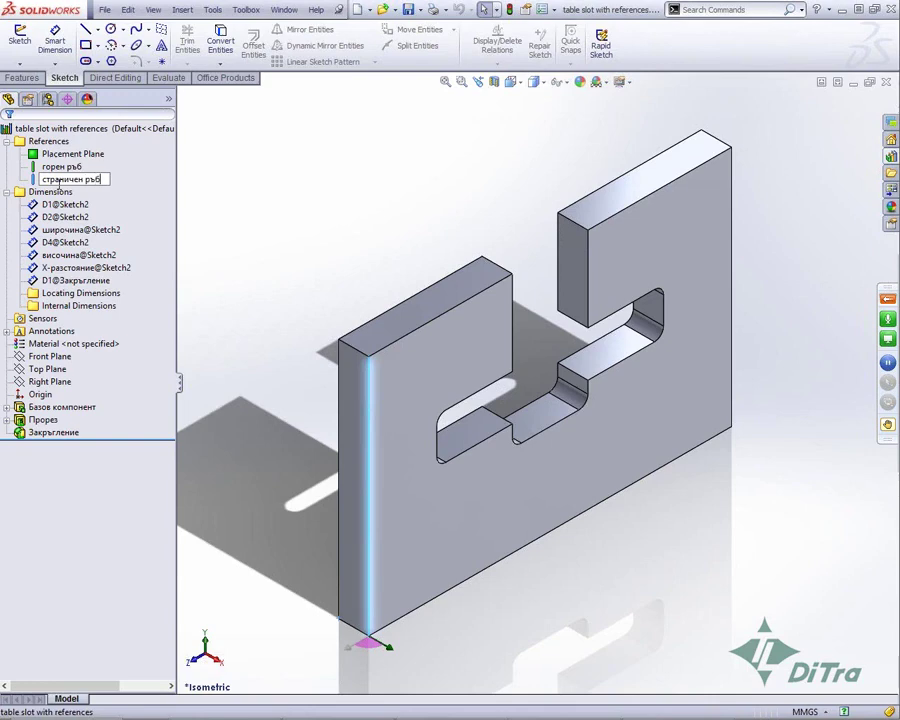
{"action": "left_click", "coordinate": [231, 195]}
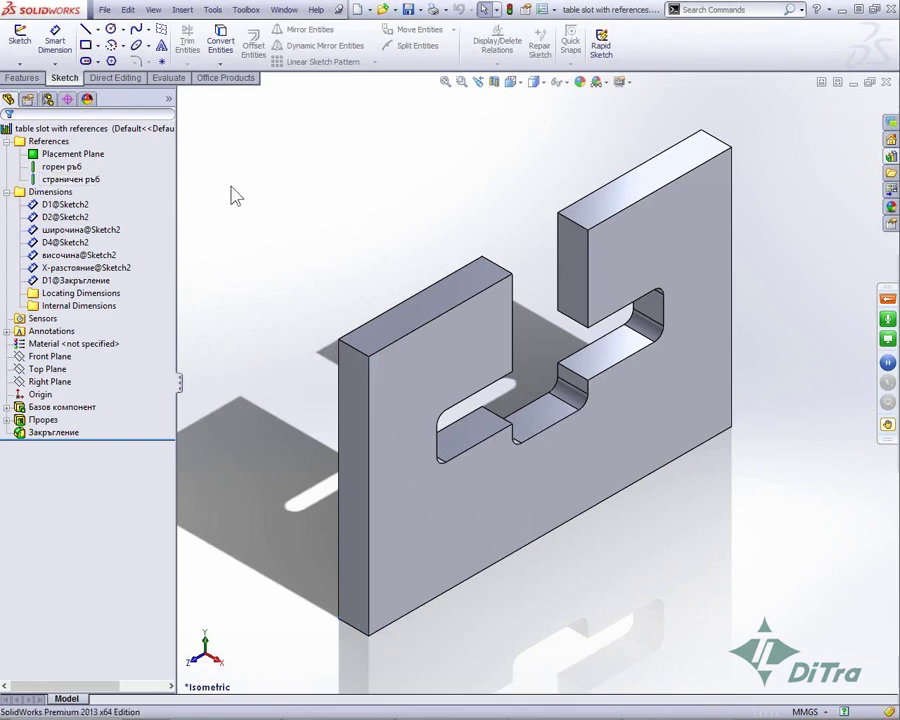
{"action": "left_click", "coordinate": [105, 293]}
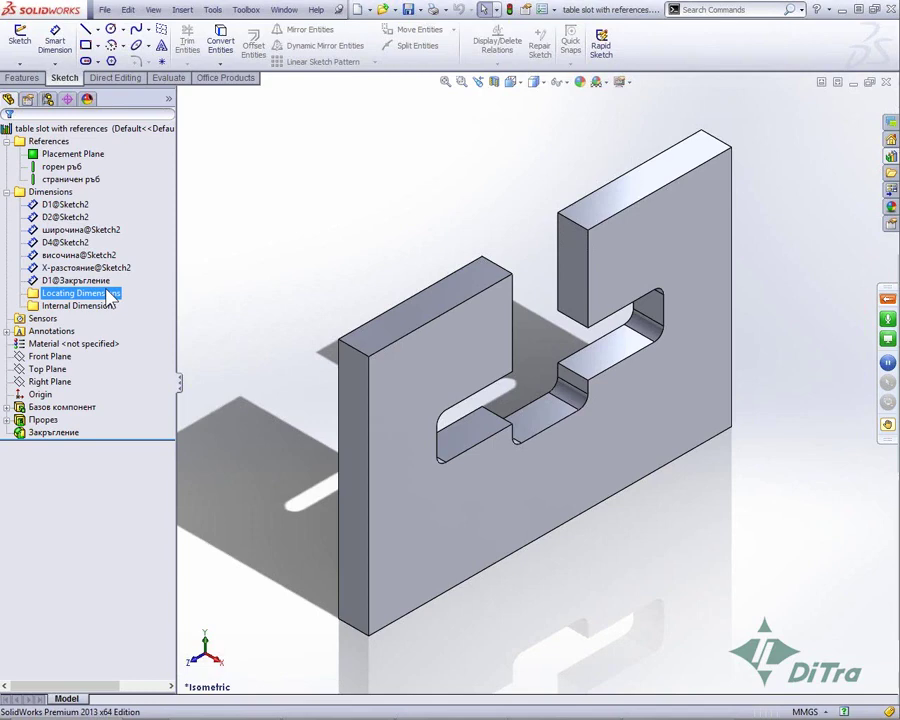
Move X-разстояние@Sketch2 into the Locating Dimensions folder.
{"action": "left_click", "coordinate": [75, 268]}
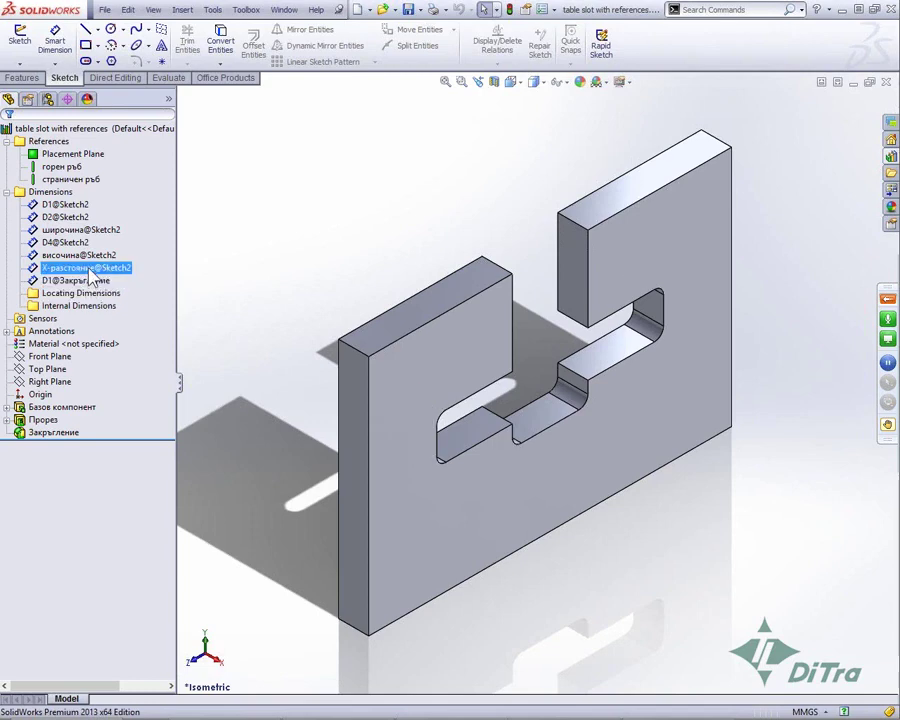
{"action": "left_click", "coordinate": [98, 293]}
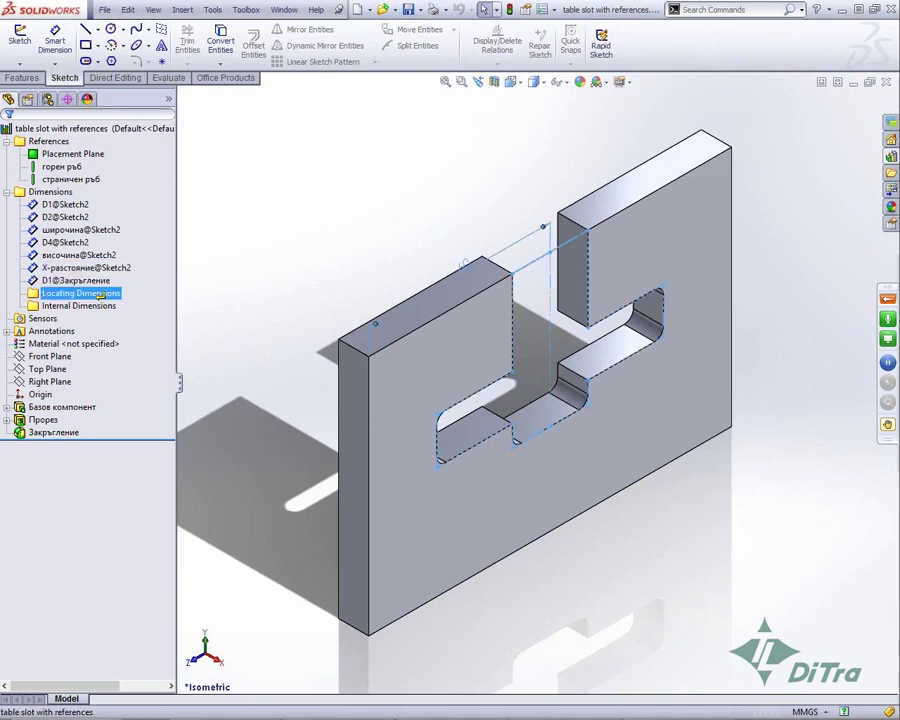
{"action": "left_click_drag", "start_coordinate": [100, 293], "coordinate": [101, 294]}
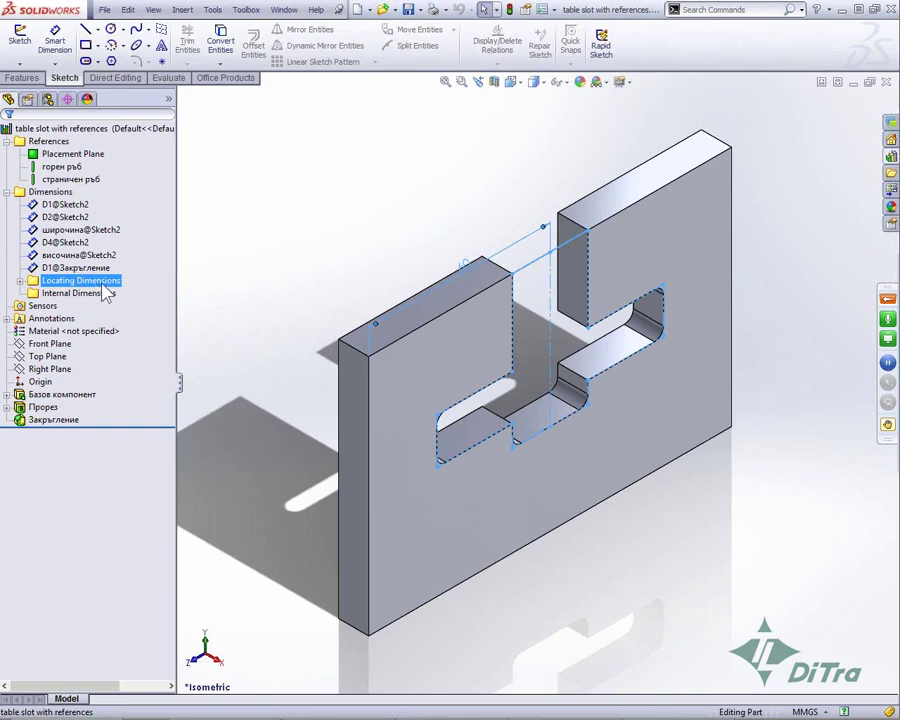
Move D1, D2, D4@Sketch2 and D1@Закръгление into the Internal Dimensions folder.
{"action": "left_click", "coordinate": [135, 248]}
{"action": "left_click", "coordinate": [65, 204]}
{"action": "left_click_drag", "start_coordinate": [65, 204], "coordinate": [80, 281]}
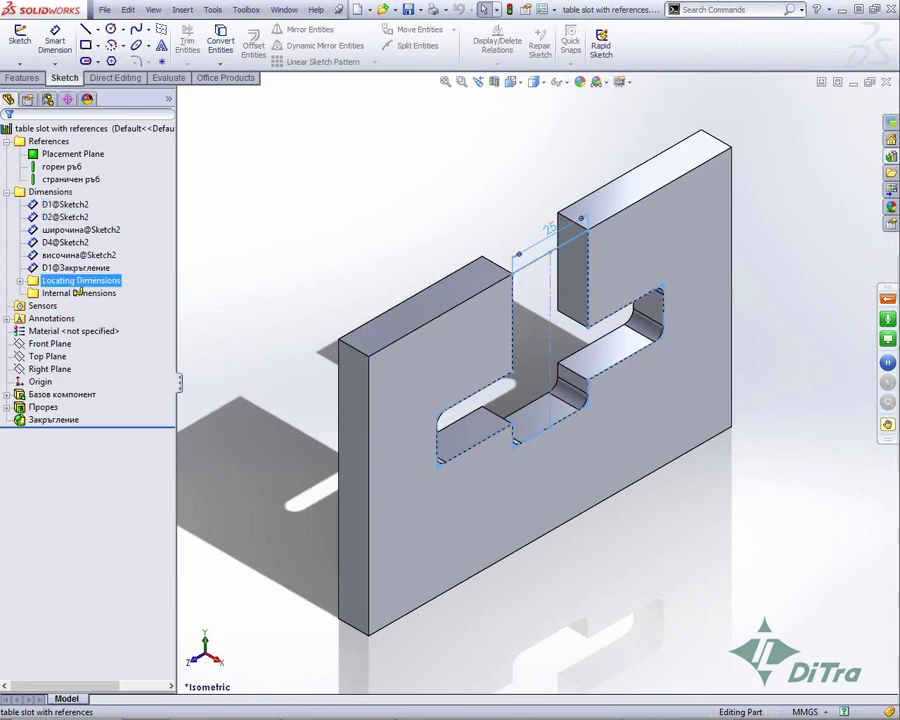
{"action": "left_click_drag", "start_coordinate": [65, 204], "coordinate": [75, 262]}
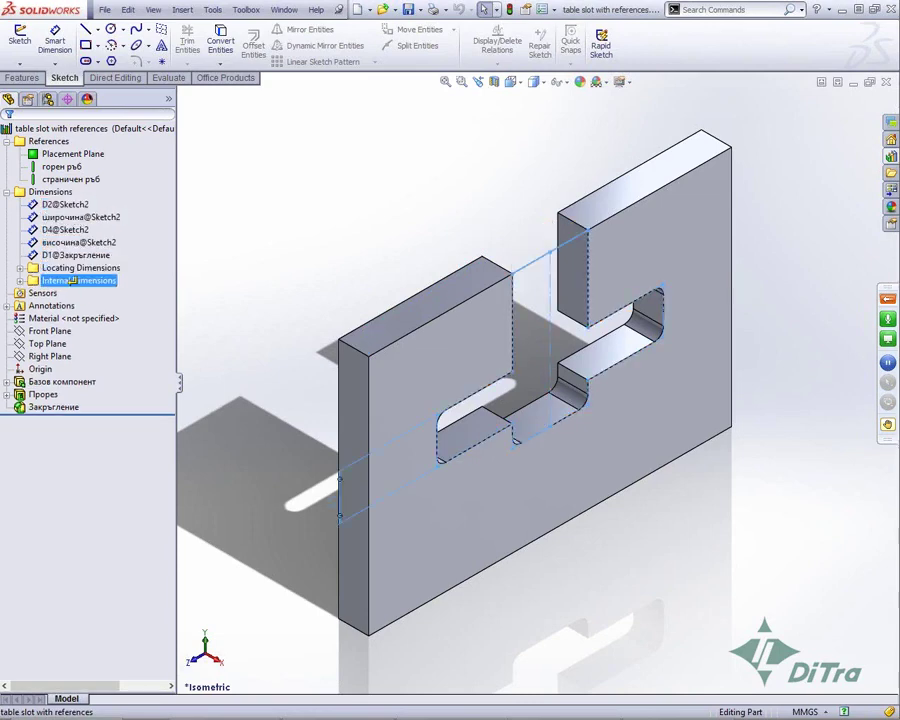
{"action": "left_click", "coordinate": [65, 216]}
{"action": "left_click_drag", "start_coordinate": [65, 216], "coordinate": [80, 255]}
{"action": "left_click", "coordinate": [75, 236]}
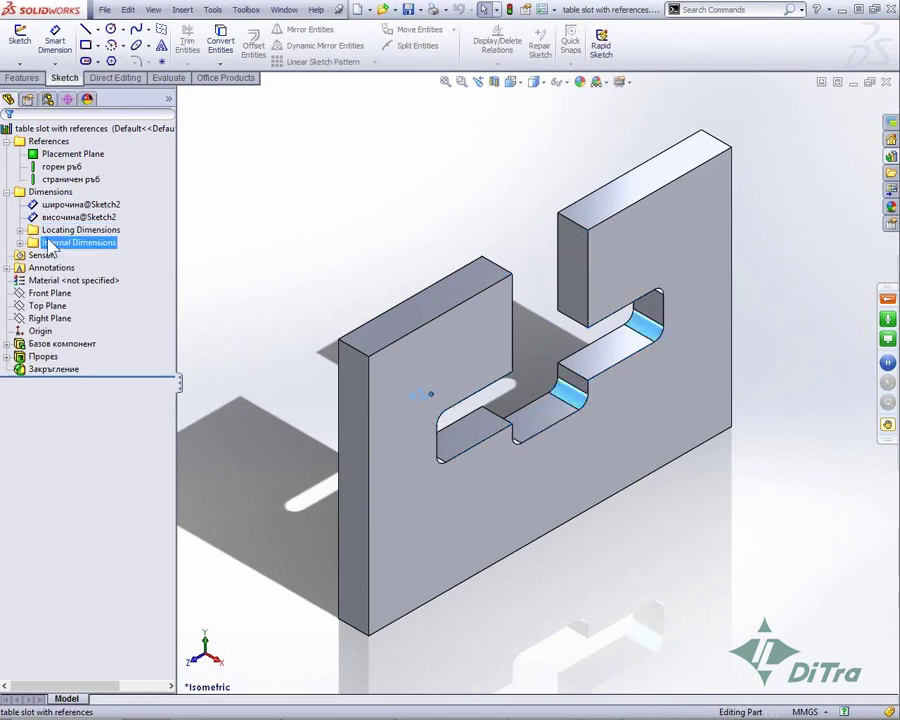
Expand both dimension folders, check широчина and височина, then close the library part.
{"action": "left_click", "coordinate": [20, 230]}
{"action": "left_click", "coordinate": [20, 256]}
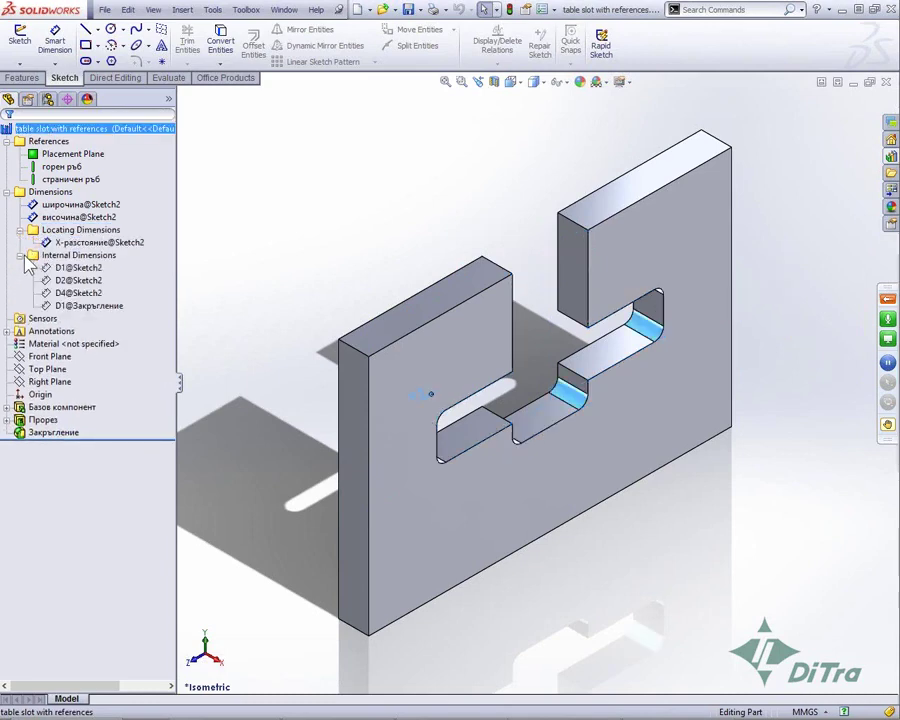
{"action": "left_click", "coordinate": [95, 242]}
{"action": "left_click", "coordinate": [80, 204]}
{"action": "left_click", "coordinate": [68, 218]}
{"action": "left_click", "coordinate": [63, 231]}
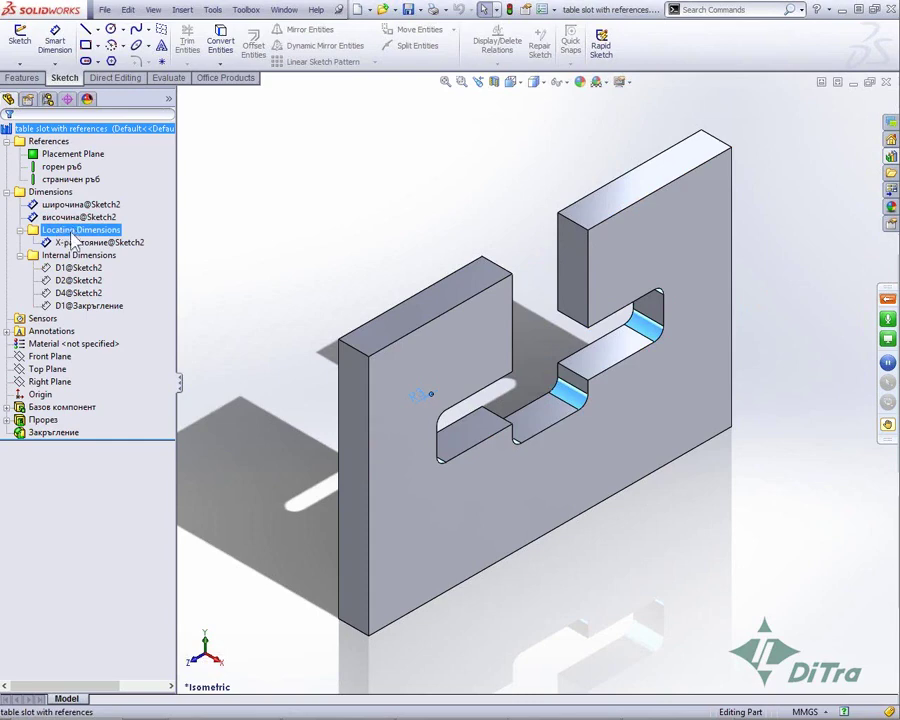
{"action": "left_click", "coordinate": [48, 143]}
{"action": "left_click", "coordinate": [304, 240]}
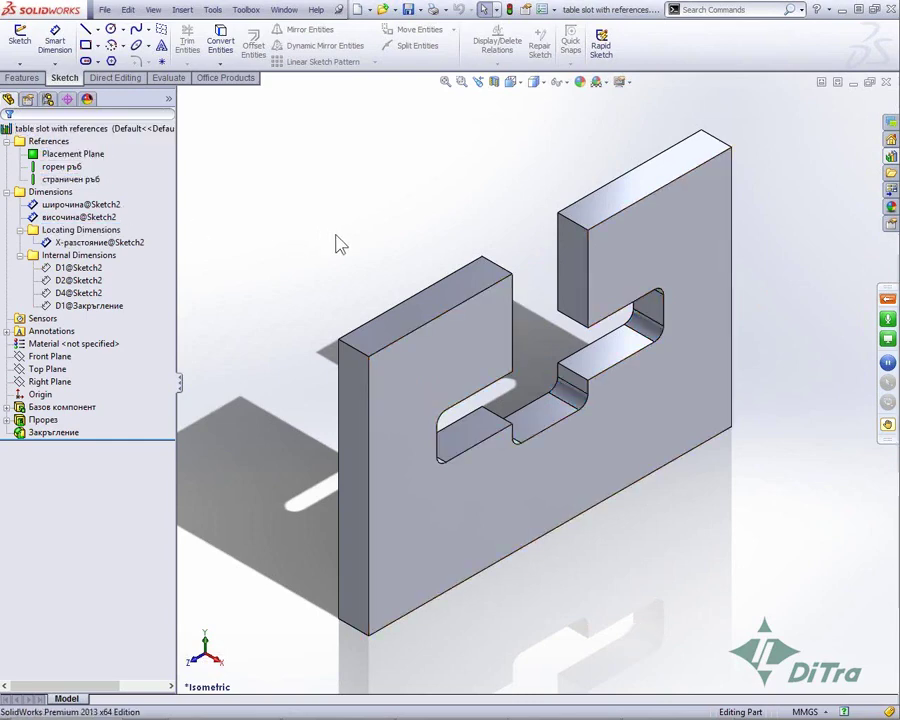
{"action": "left_click", "coordinate": [888, 83]}
Close the library part and drop 'table slot with references' onto the block's front face.
{"action": "left_click", "coordinate": [448, 343]}
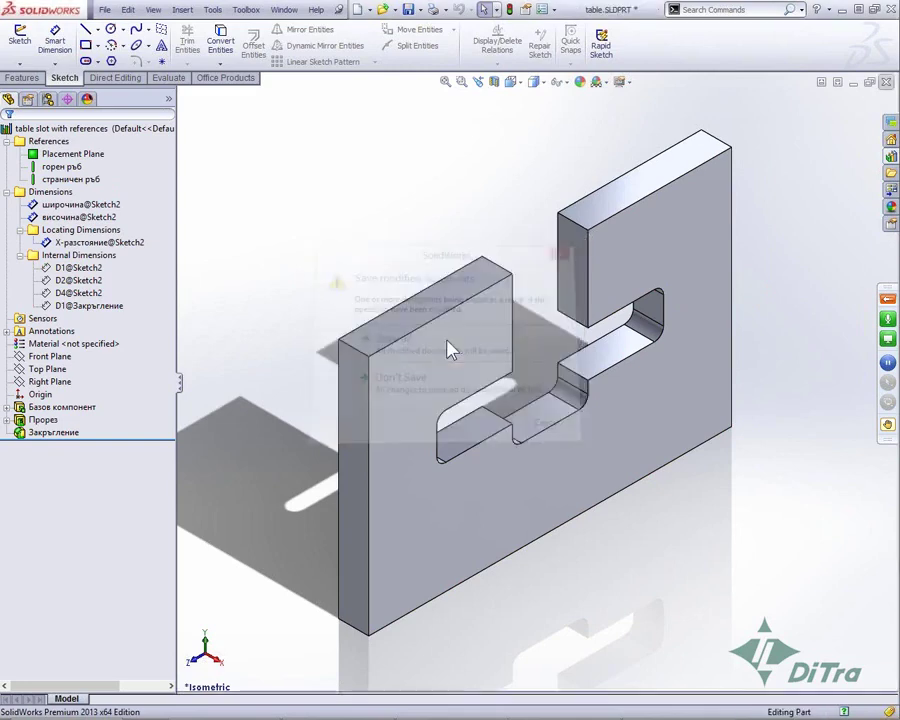
{"action": "left_click", "coordinate": [889, 156]}
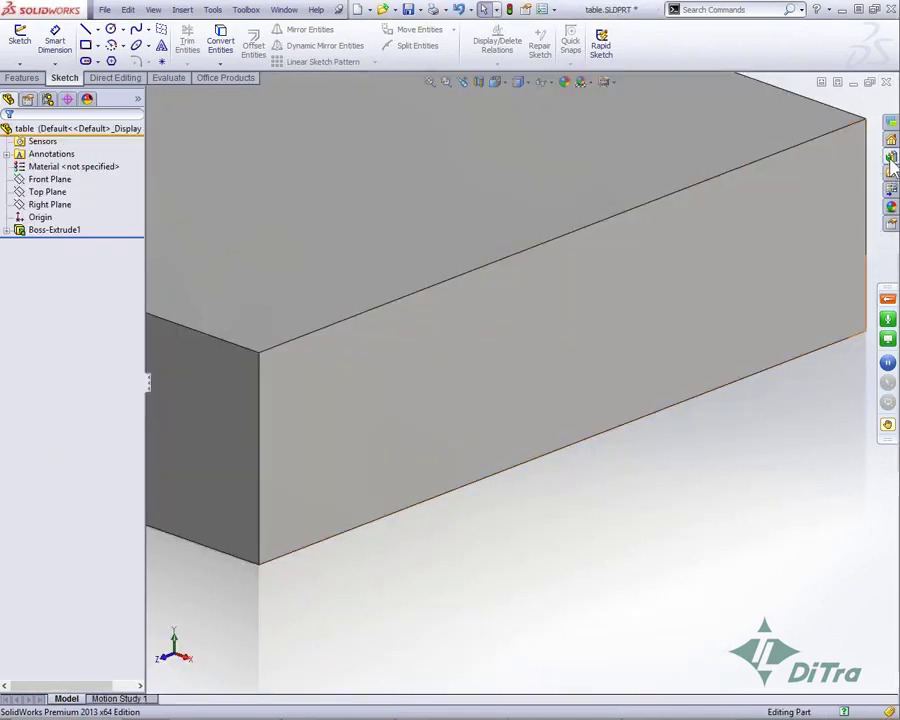
{"action": "left_click", "coordinate": [745, 320]}
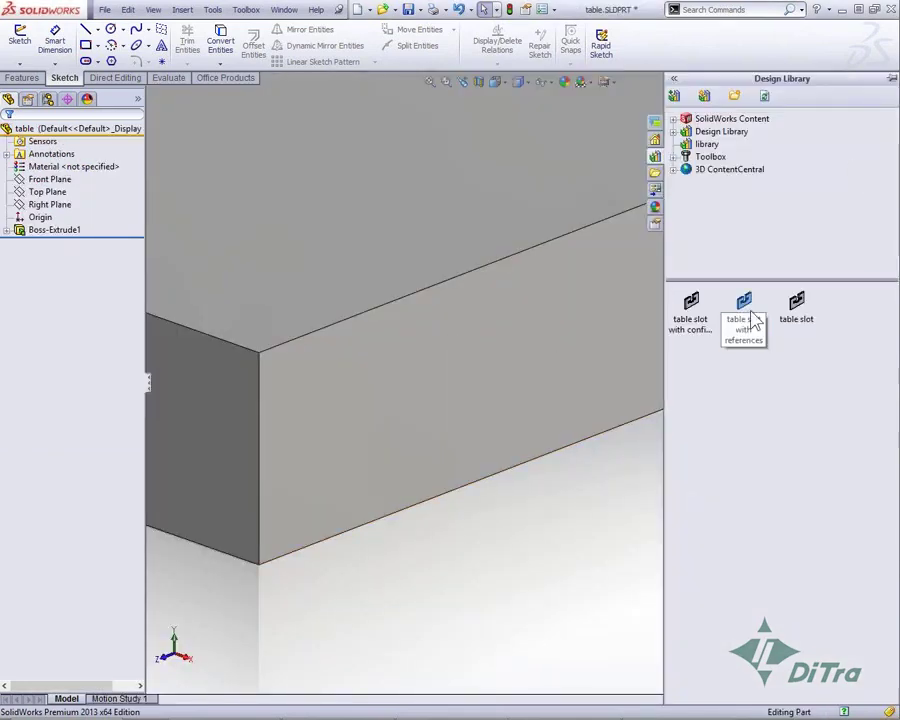
{"action": "left_click_drag", "start_coordinate": [752, 312], "coordinate": [398, 385]}
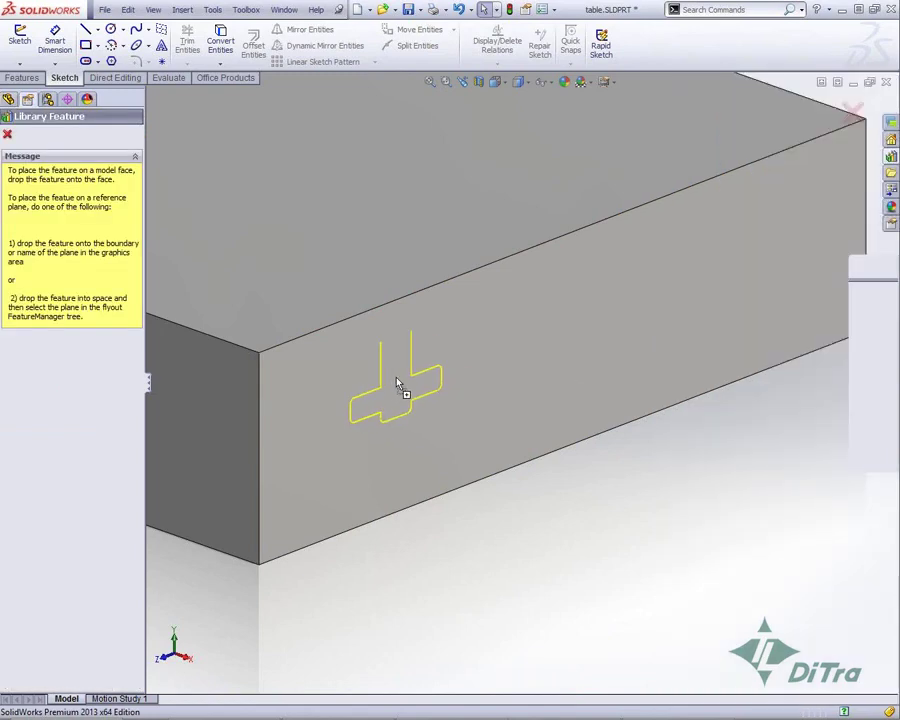
{"action": "left_click_drag", "start_coordinate": [397, 379], "coordinate": [399, 388]}
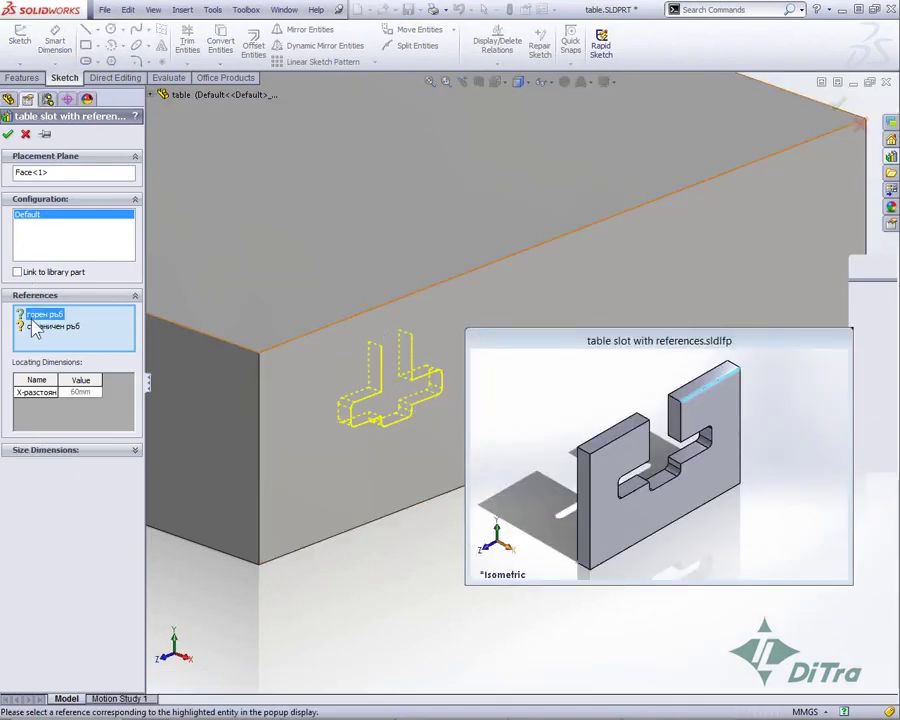
Use the block's top and side edges as references and set the slot distance to 80 mm.
{"action": "left_click", "coordinate": [347, 327]}
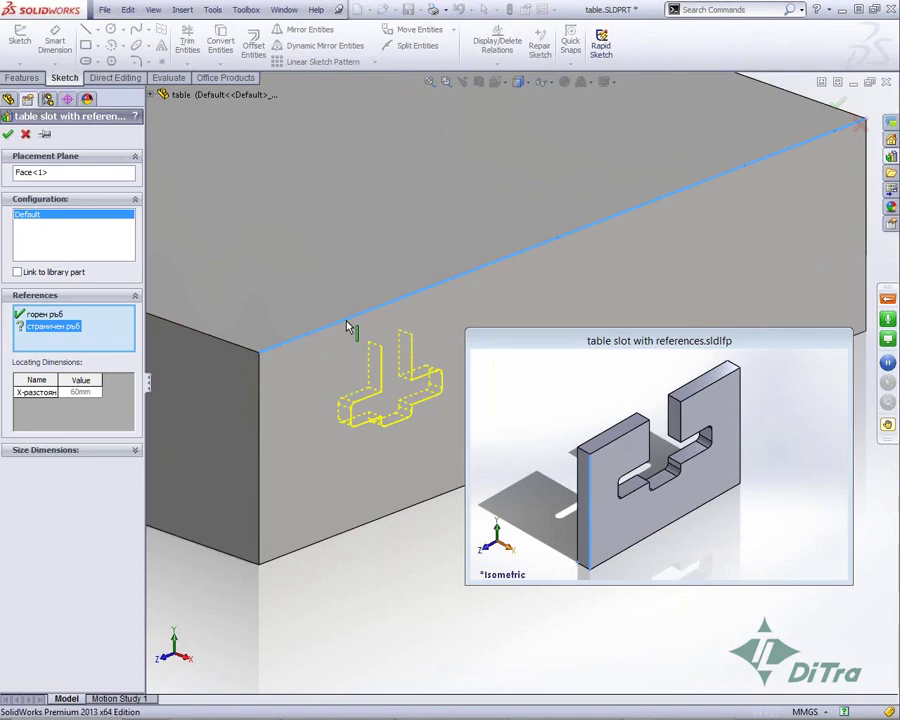
{"action": "left_click", "coordinate": [258, 408]}
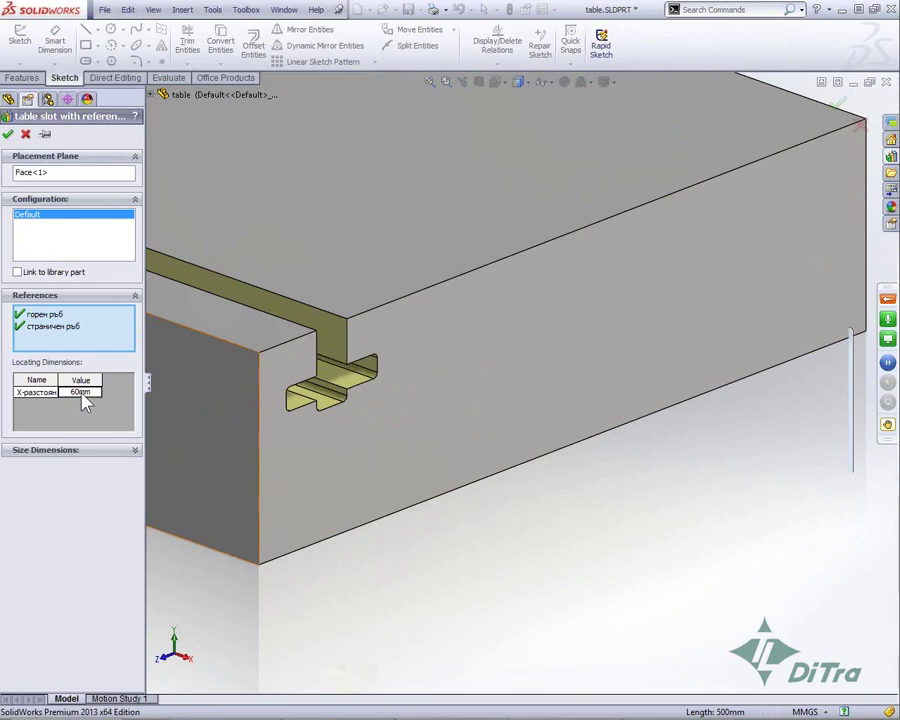
{"action": "double_click", "coordinate": [80, 392]}
{"action": "type", "text": "80"}
{"action": "key", "text": "Return"}
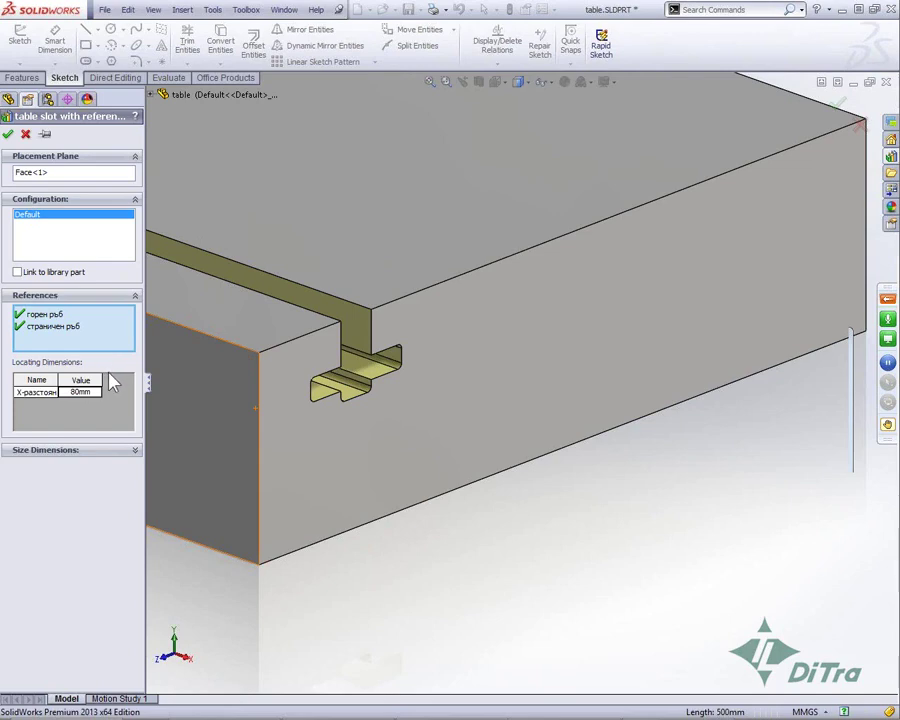
Override the slot's size dimensions with height 100, finish the slot, and switch to PowerPoint.
{"action": "left_click", "coordinate": [135, 451]}
{"action": "left_click", "coordinate": [15, 465]}
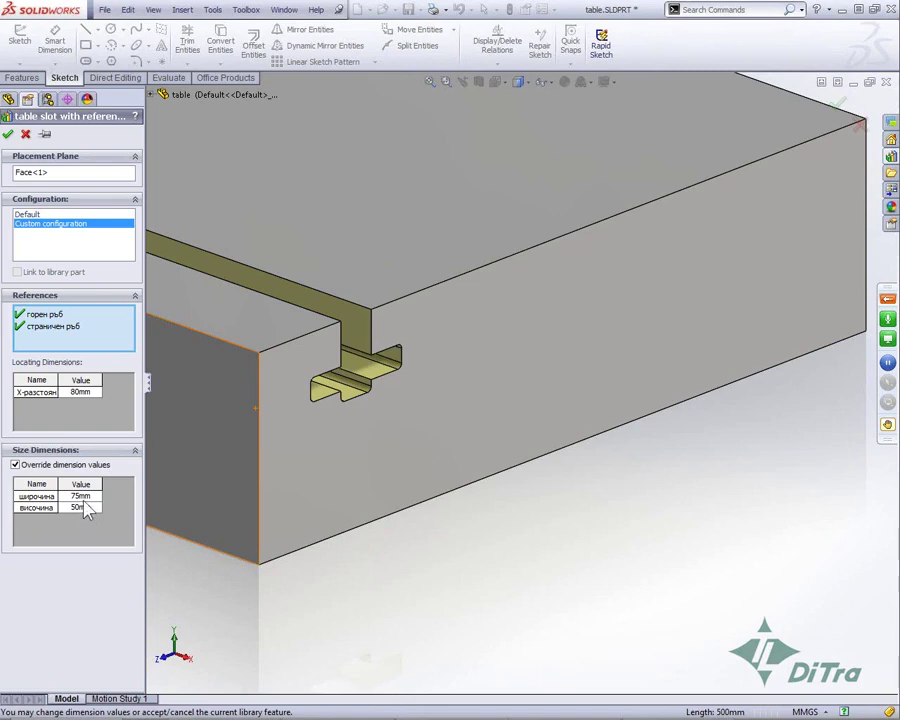
{"action": "left_click", "coordinate": [80, 507]}
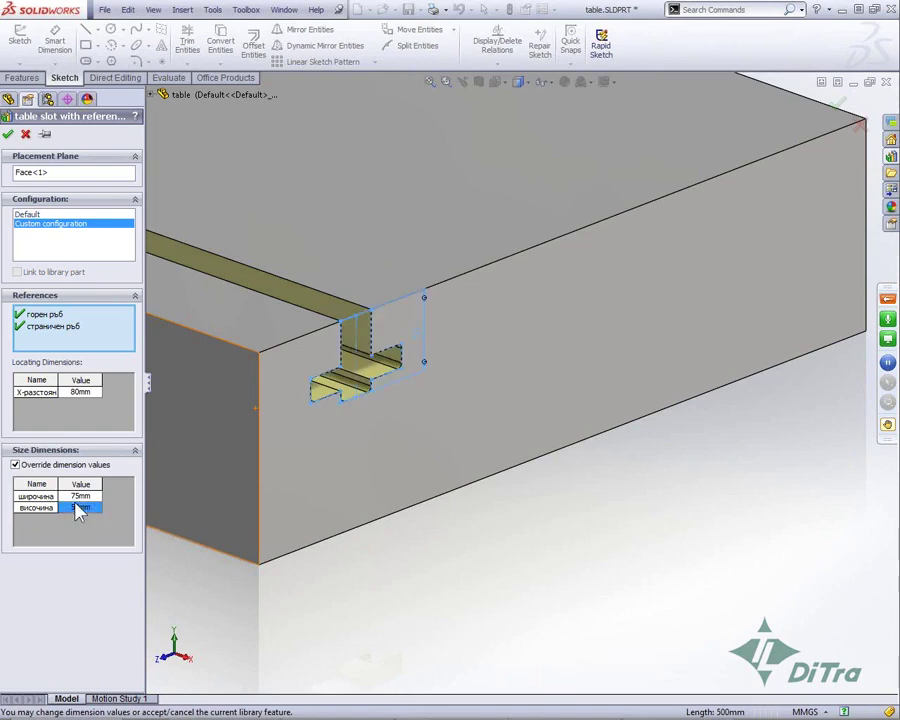
{"action": "type", "text": "100"}
{"action": "key", "text": "Return"}
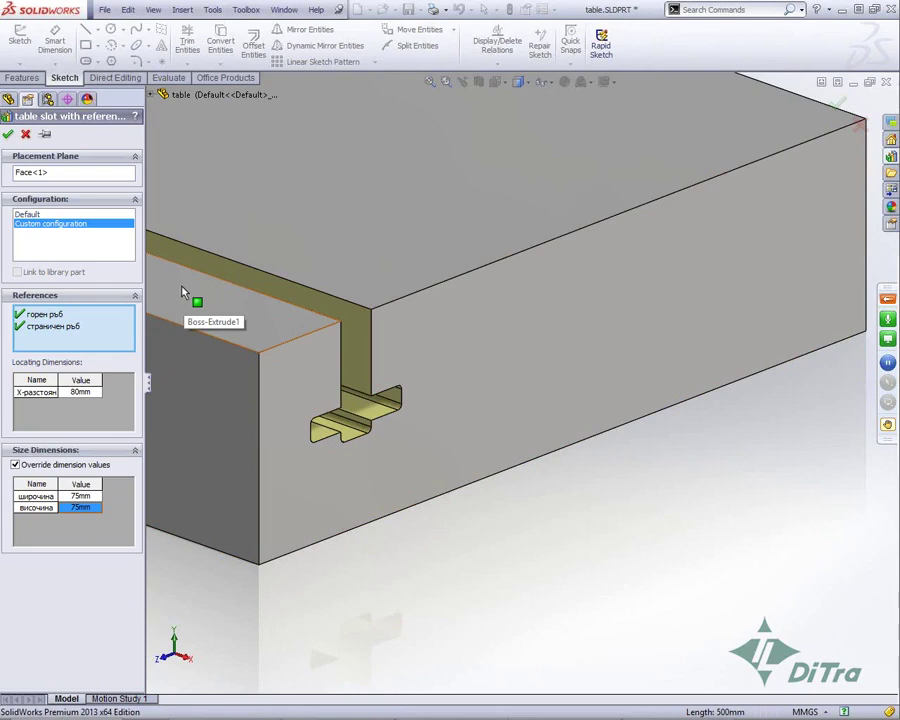
{"action": "left_click", "coordinate": [8, 134]}
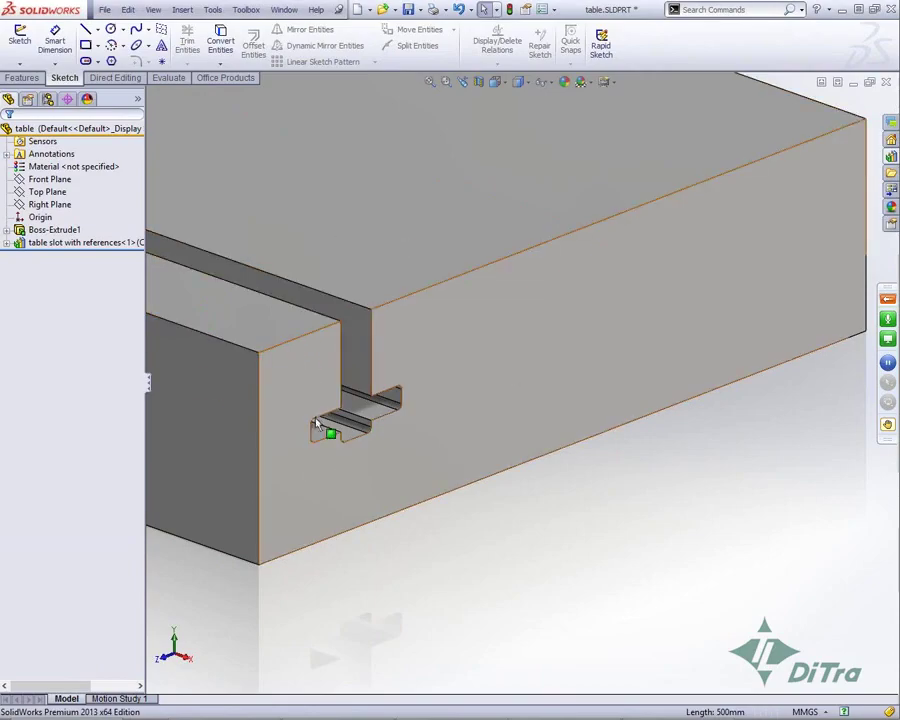
{"action": "key", "text": "alt+Tab"}
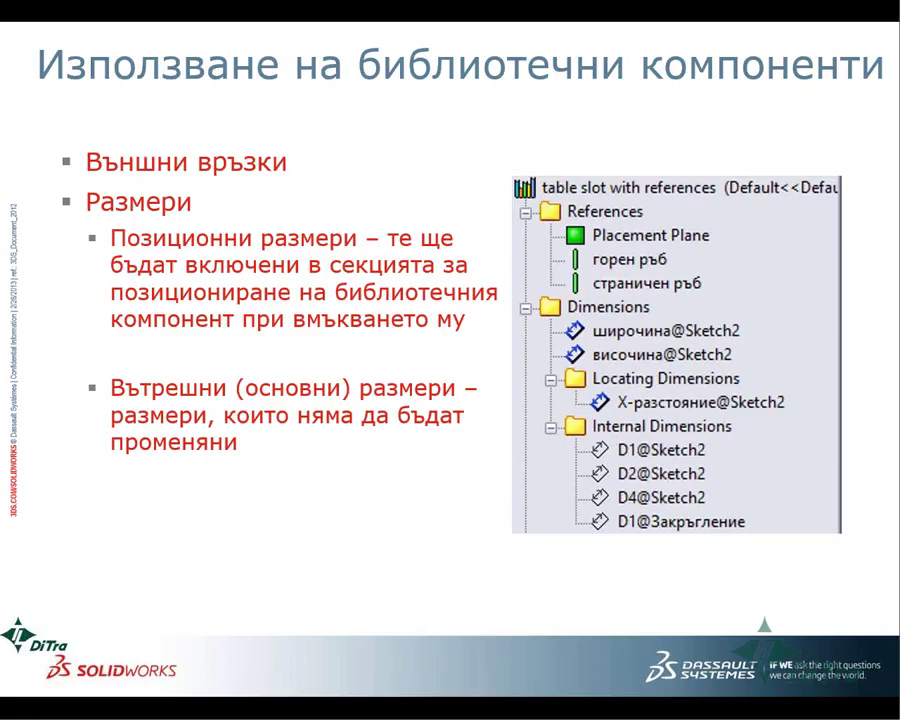
Advance to the Привързване slide, then return to SolidWorks.
{"action": "key", "text": "Right"}
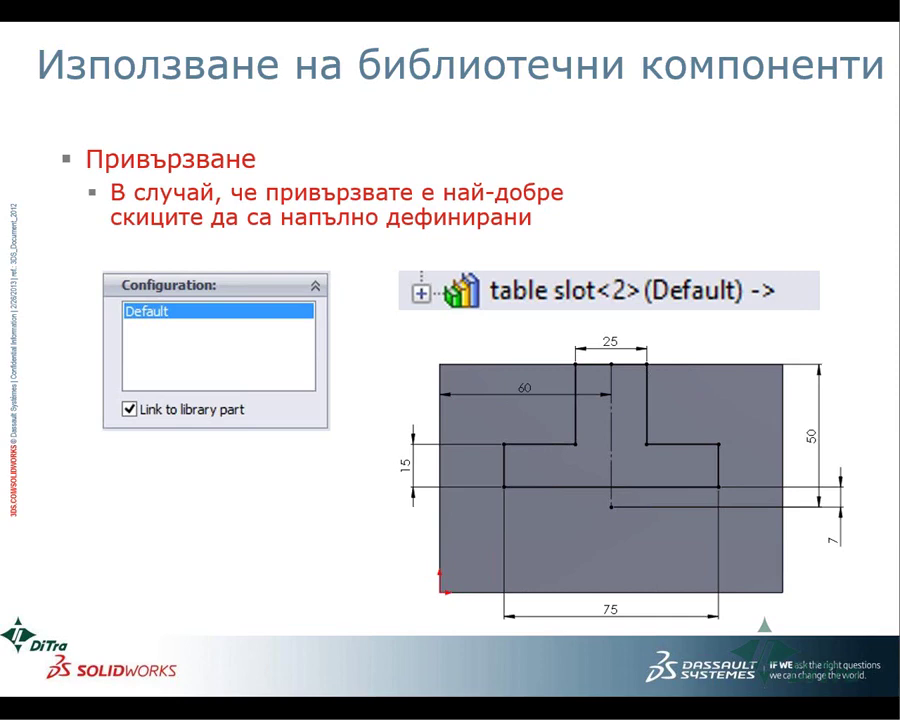
{"action": "key", "text": "alt+Tab"}
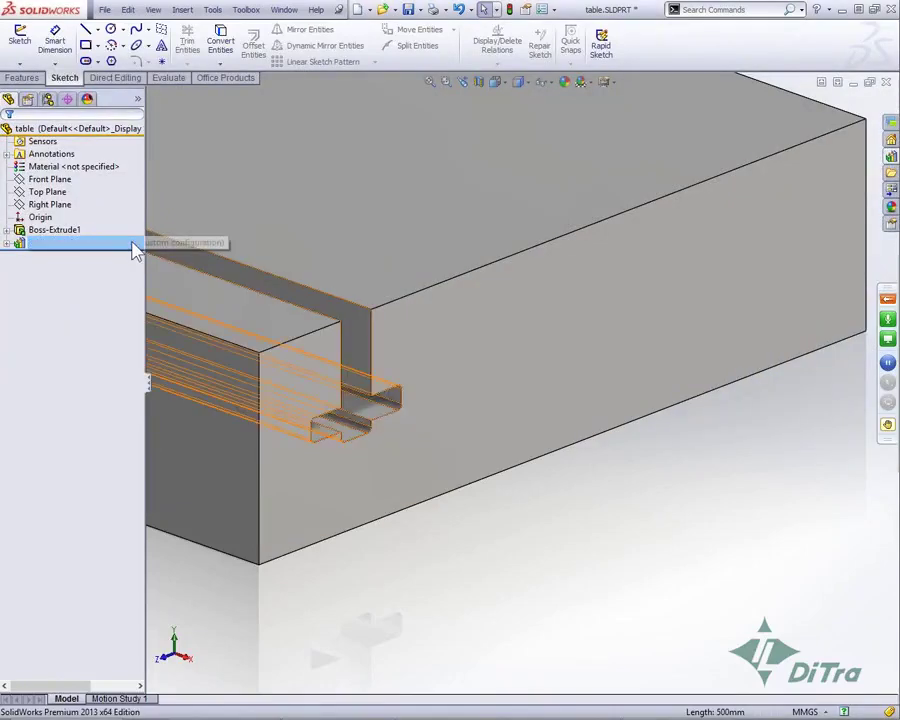
Delete the slot feature and drop the plain table slot onto the front face.
{"action": "left_click", "coordinate": [133, 244]}
{"action": "key", "text": "Delete"}
{"action": "key", "text": "Return"}
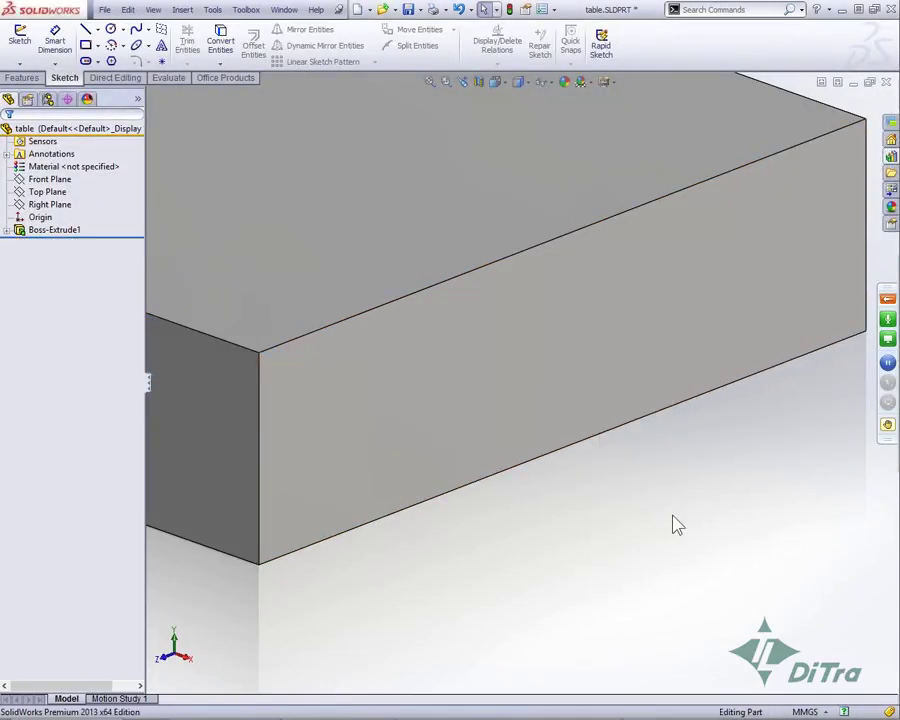
{"action": "left_click", "coordinate": [890, 139]}
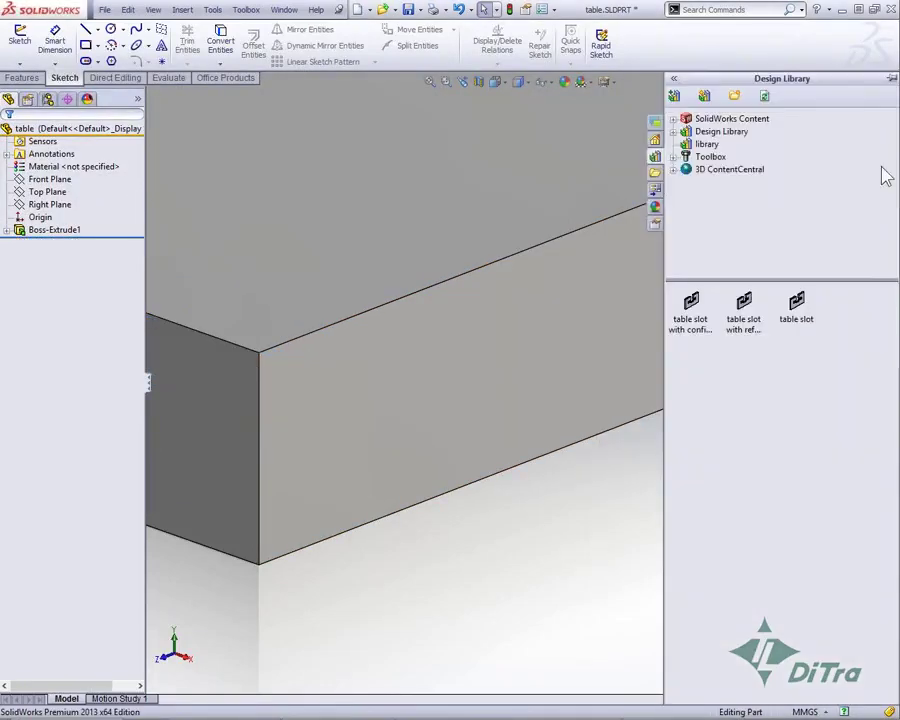
{"action": "mouse_move", "coordinate": [796, 308]}
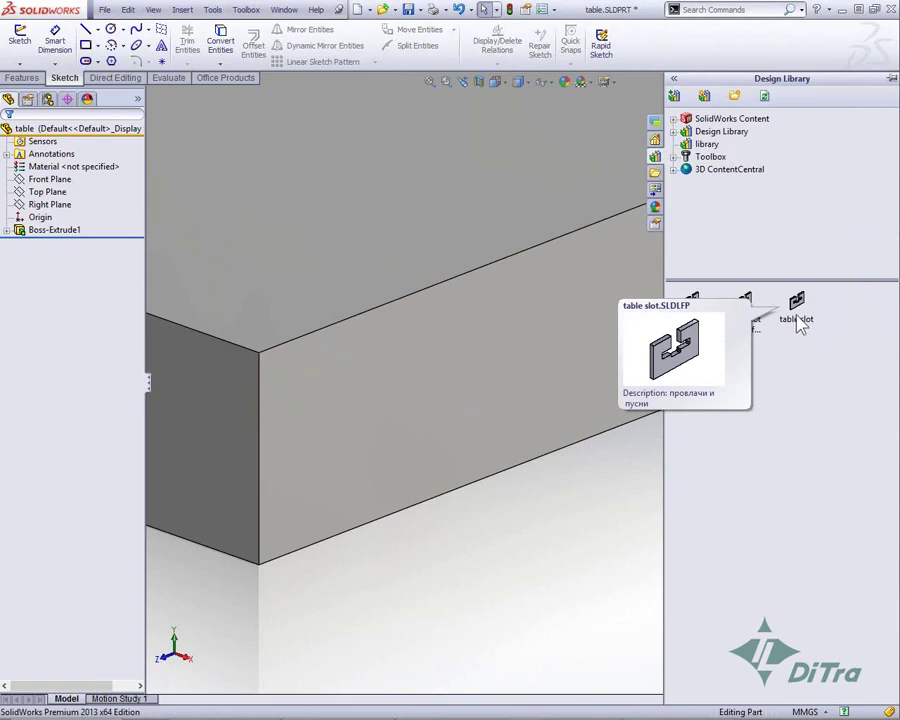
{"action": "mouse_move", "coordinate": [800, 322]}
{"action": "left_mouse_down"}
{"action": "mouse_move", "coordinate": [345, 370]}
{"action": "mouse_move", "coordinate": [364, 408]}
{"action": "left_mouse_up"}
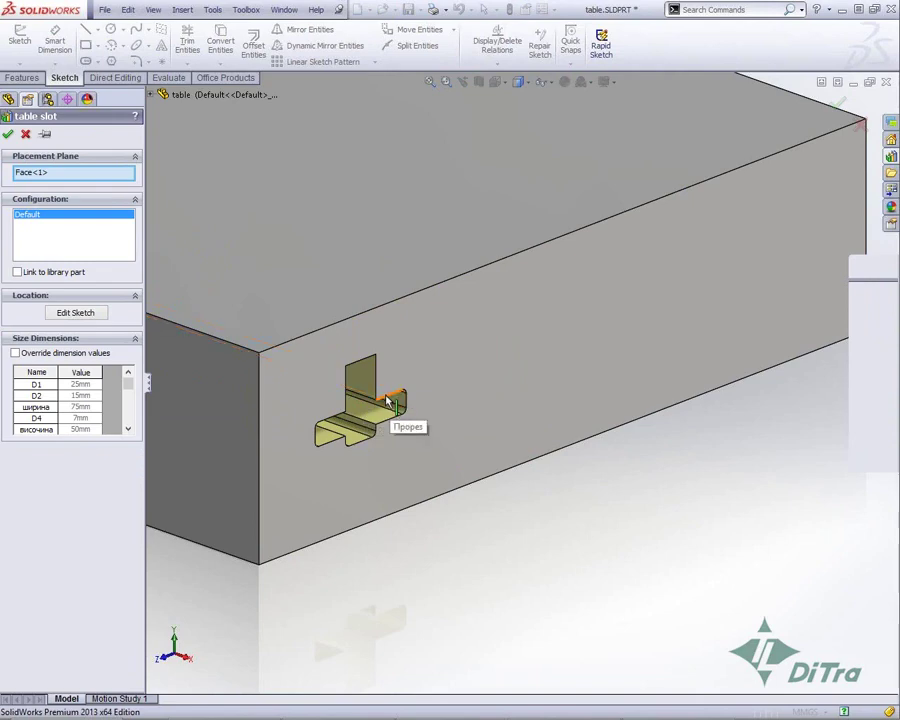
Move the slot profile onto the box's top edge, 80 mm from the end edge.
{"action": "left_click", "coordinate": [75, 312]}
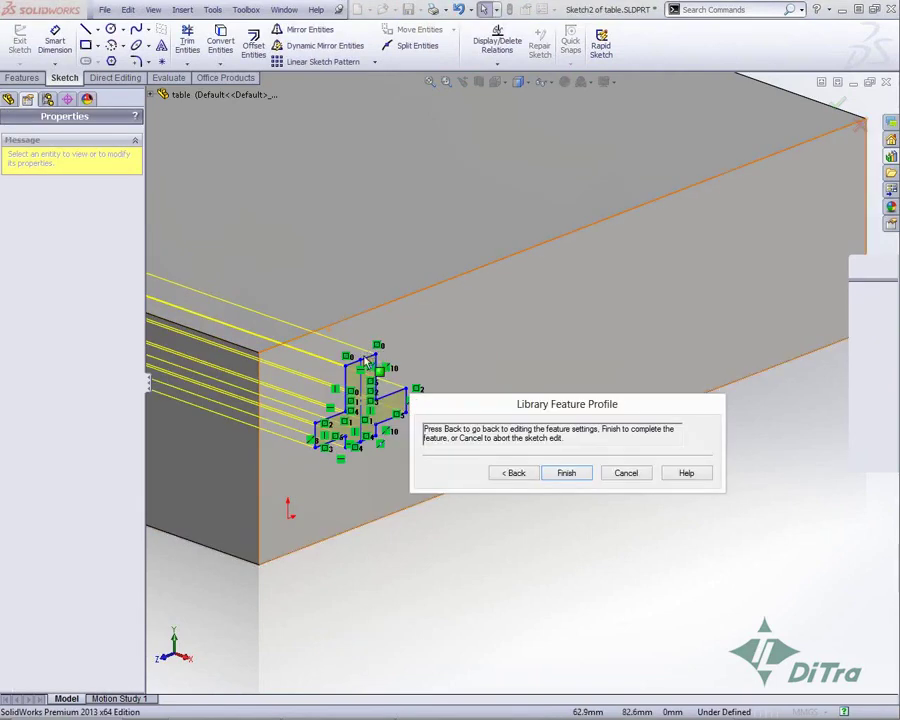
{"action": "left_click_drag", "start_coordinate": [360, 365], "coordinate": [341, 313]}
{"action": "right_click_drag", "start_coordinate": [454, 321], "coordinate": [385, 254]}
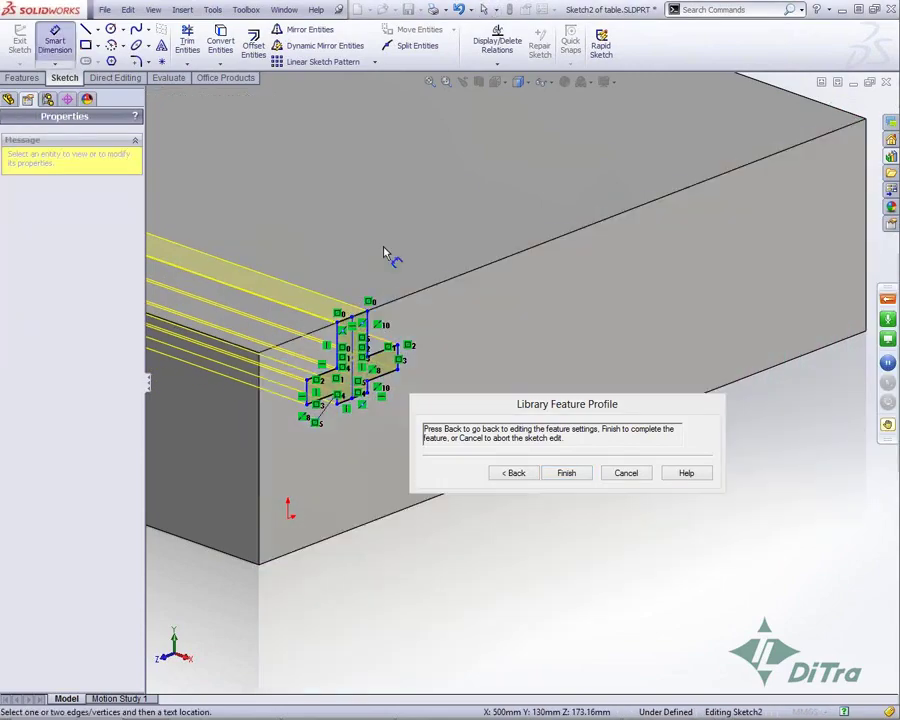
{"action": "left_click", "coordinate": [343, 365]}
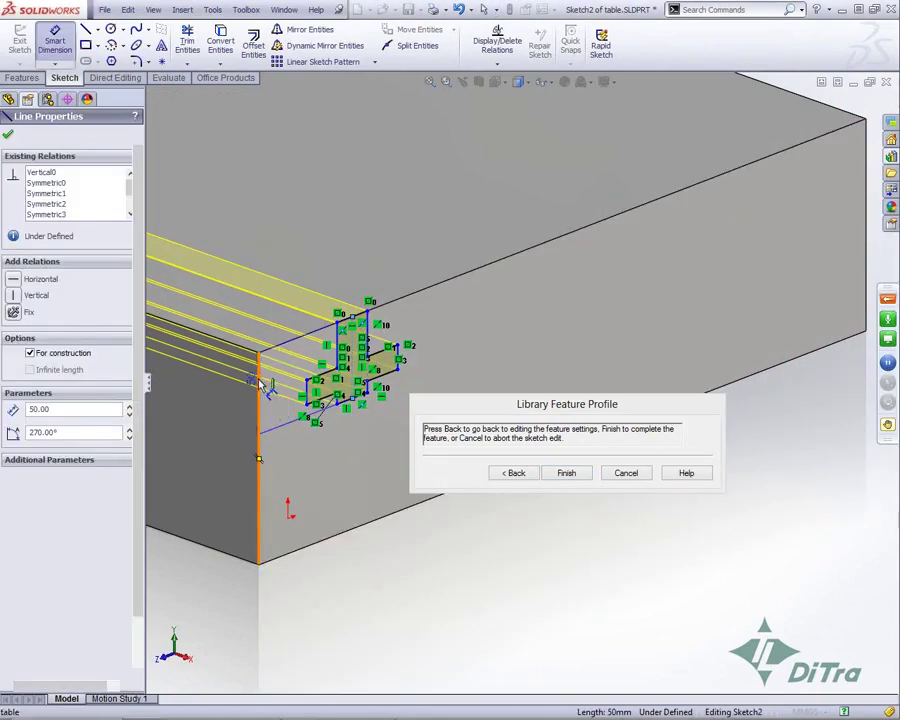
{"action": "left_click", "coordinate": [259, 400]}
{"action": "left_click", "coordinate": [278, 304]}
{"action": "type", "text": "80"}
{"action": "key", "text": "Return"}
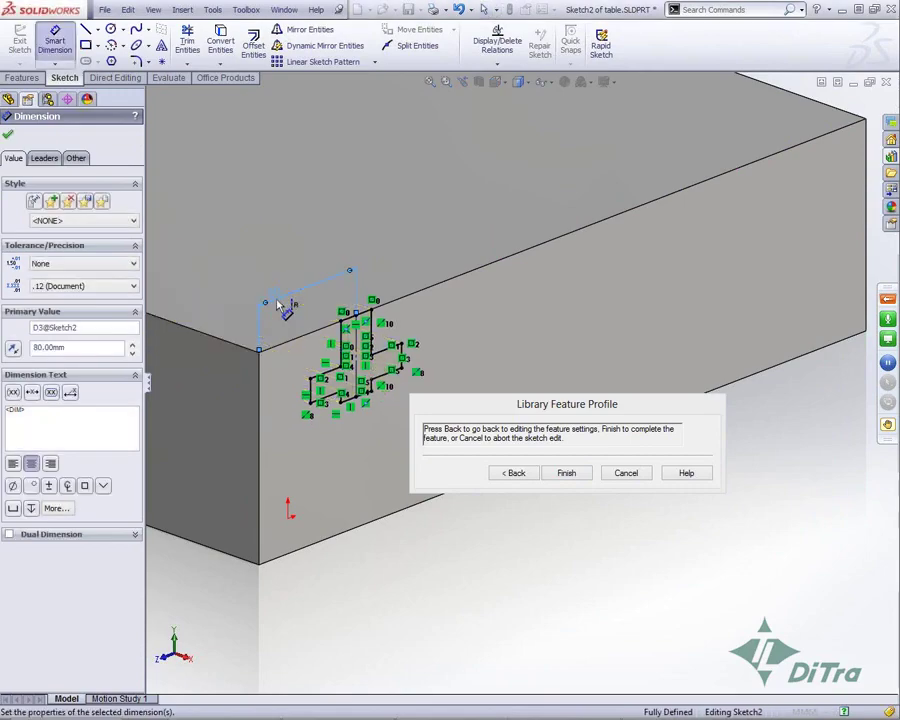
Keep Link to library part enabled and finish the slot.
{"action": "left_click", "coordinate": [512, 473]}
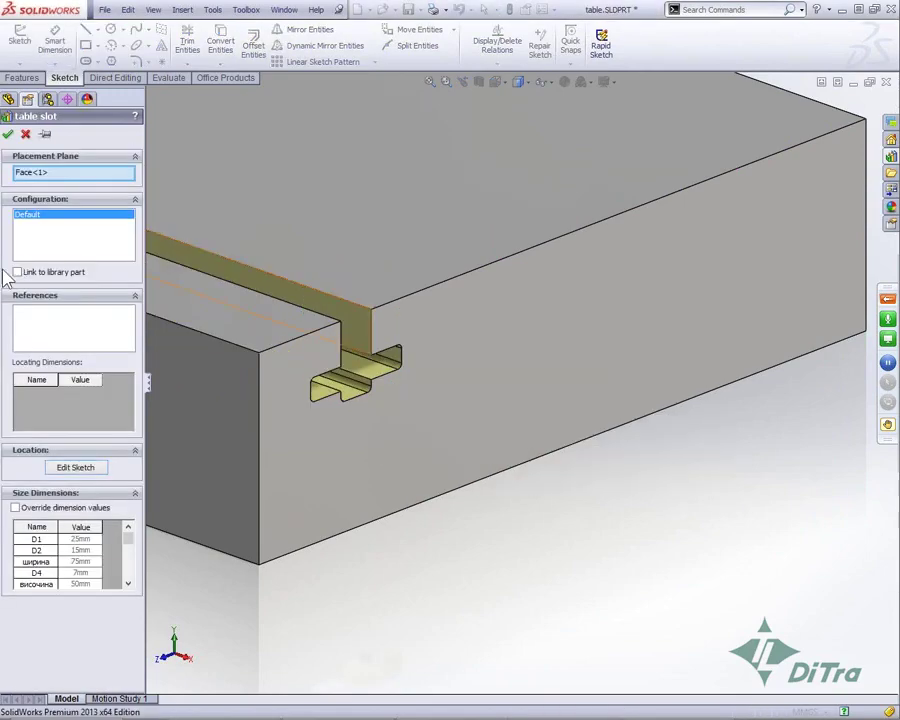
{"action": "left_click", "coordinate": [30, 278]}
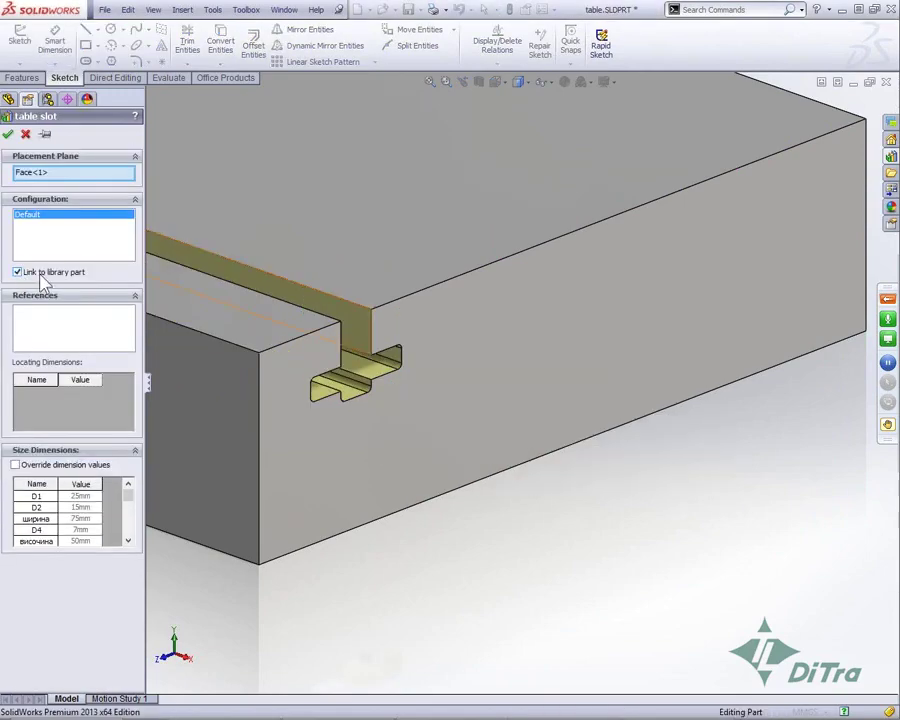
{"action": "left_click", "coordinate": [11, 133]}
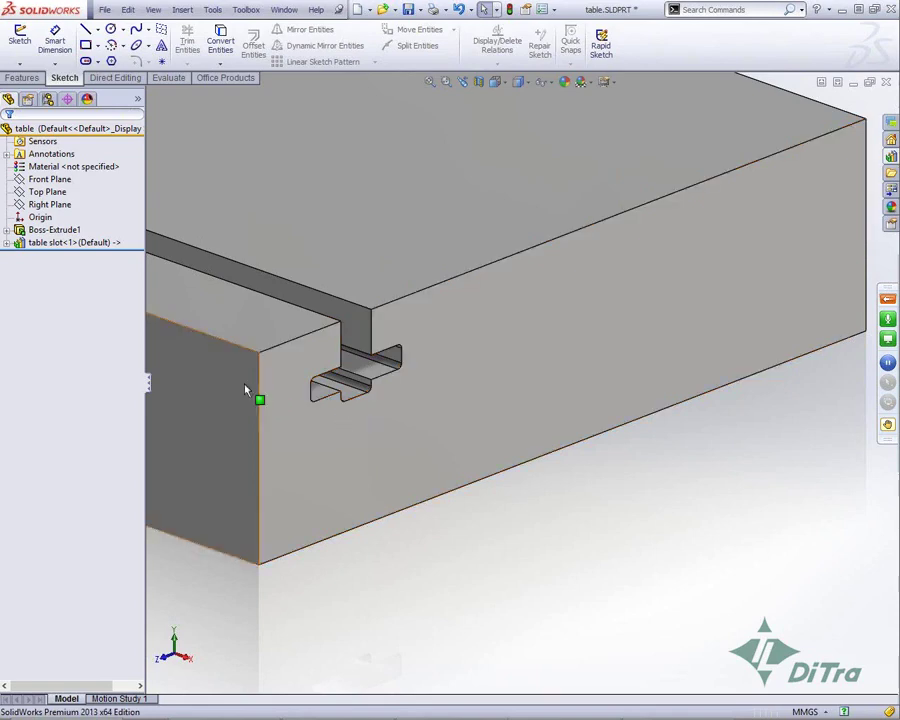
Reopen the table slot feature and accept it unchanged.
{"action": "left_click", "coordinate": [64, 244]}
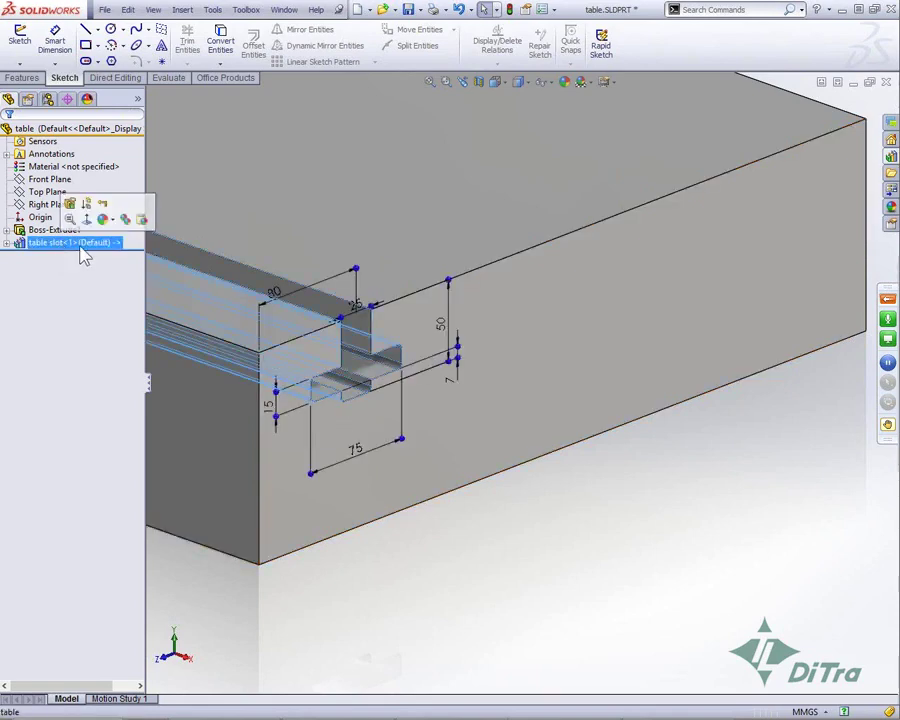
{"action": "left_click", "coordinate": [70, 204]}
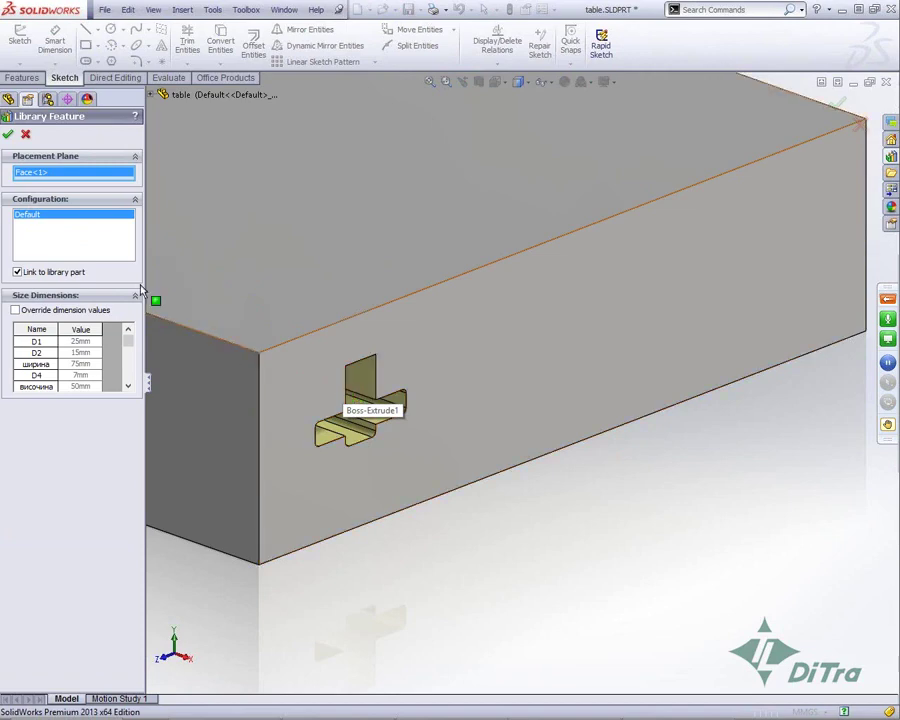
{"action": "left_click", "coordinate": [8, 133]}
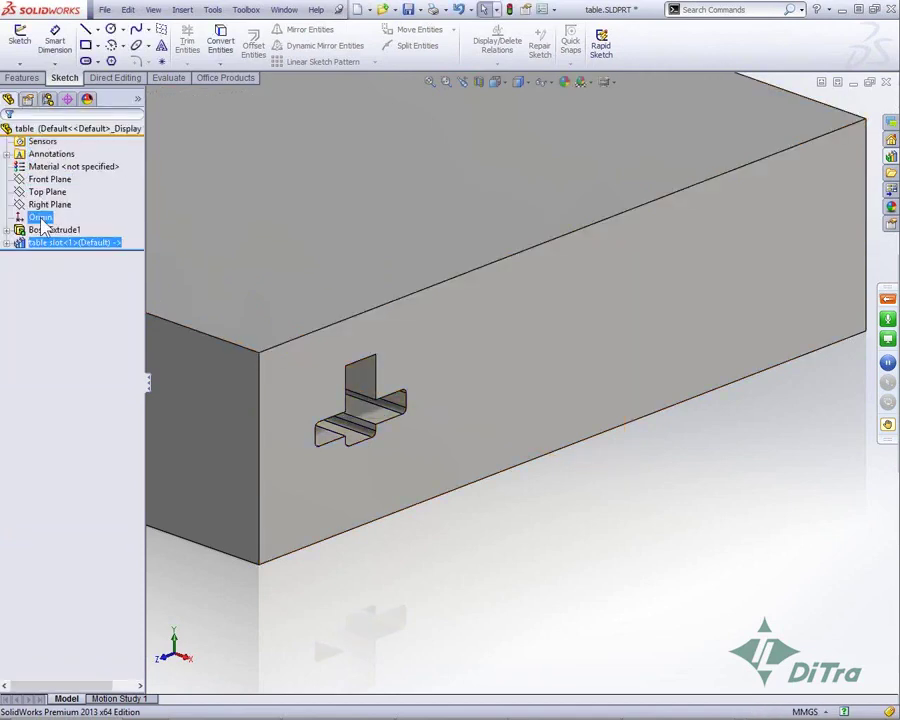
Try editing the Пропрез sketch, dismiss the library-link warning, and reopen table slot<1>.
{"action": "left_click", "coordinate": [7, 242]}
{"action": "right_click", "coordinate": [50, 258]}
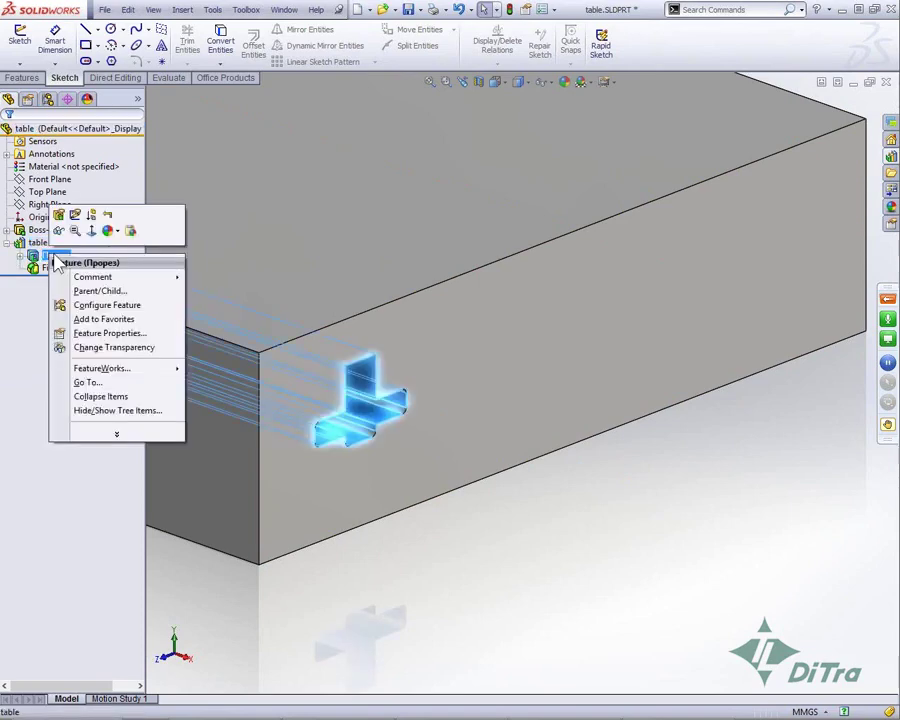
{"action": "left_click", "coordinate": [76, 218]}
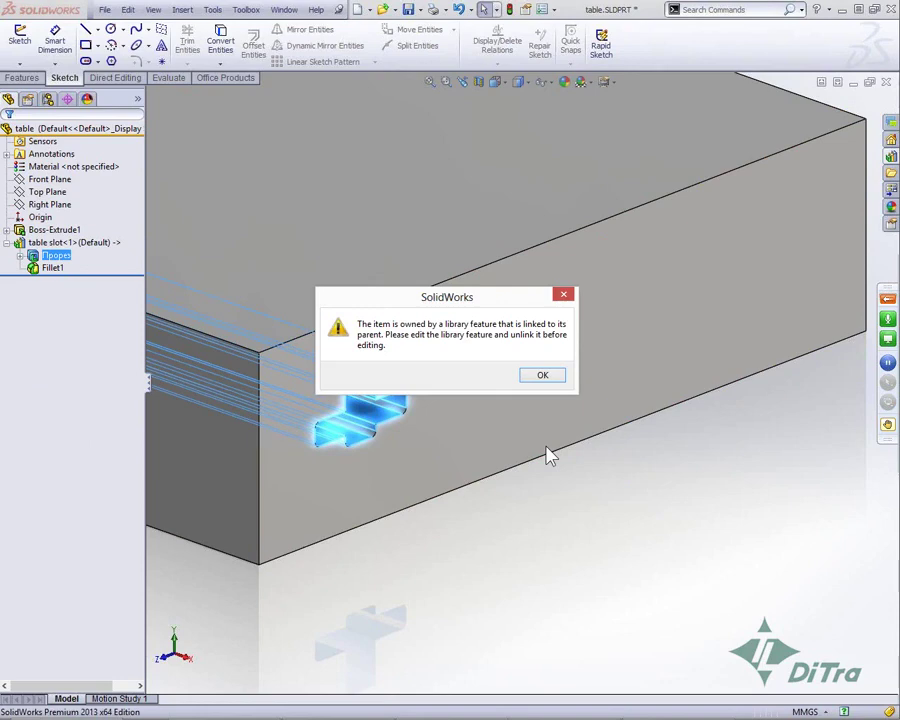
{"action": "left_click", "coordinate": [542, 376]}
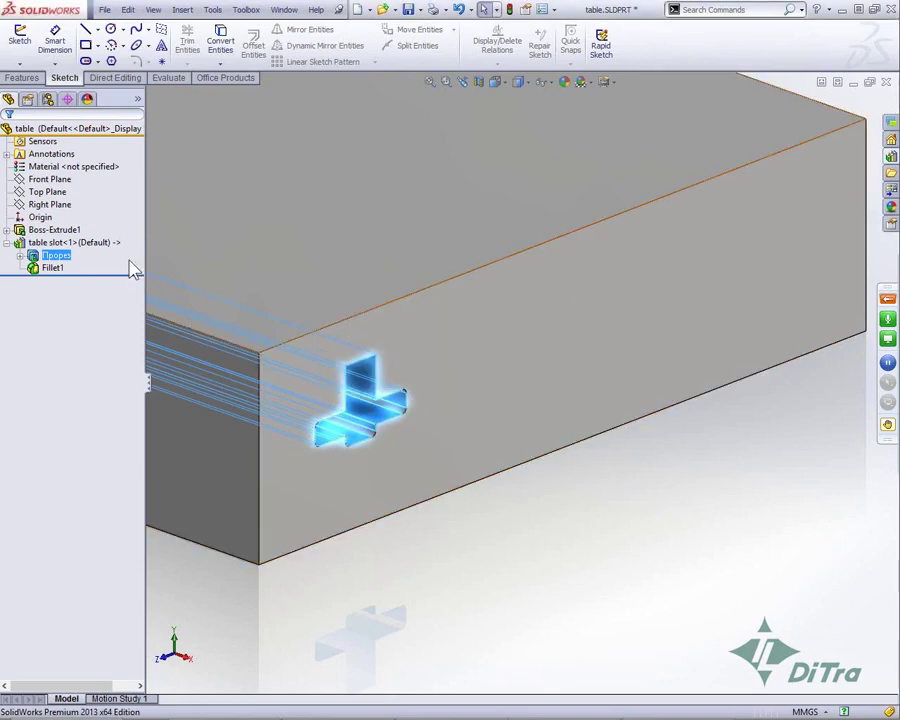
{"action": "right_click", "coordinate": [90, 246]}
{"action": "left_click", "coordinate": [72, 216]}
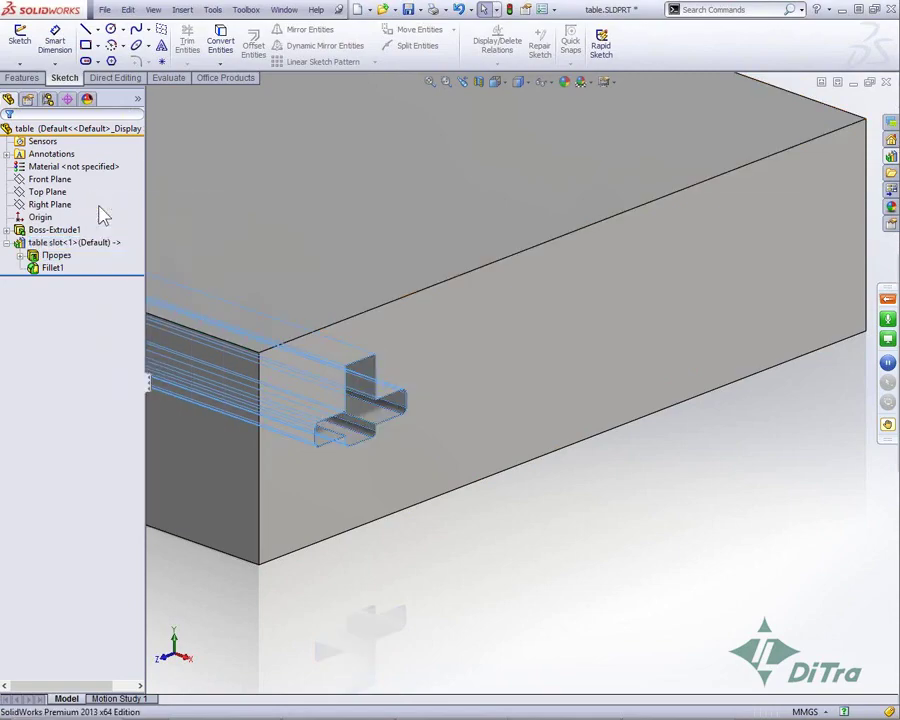
Unlink the slot from its library part and open the Пропрез profile sketch.
{"action": "left_click", "coordinate": [18, 272]}
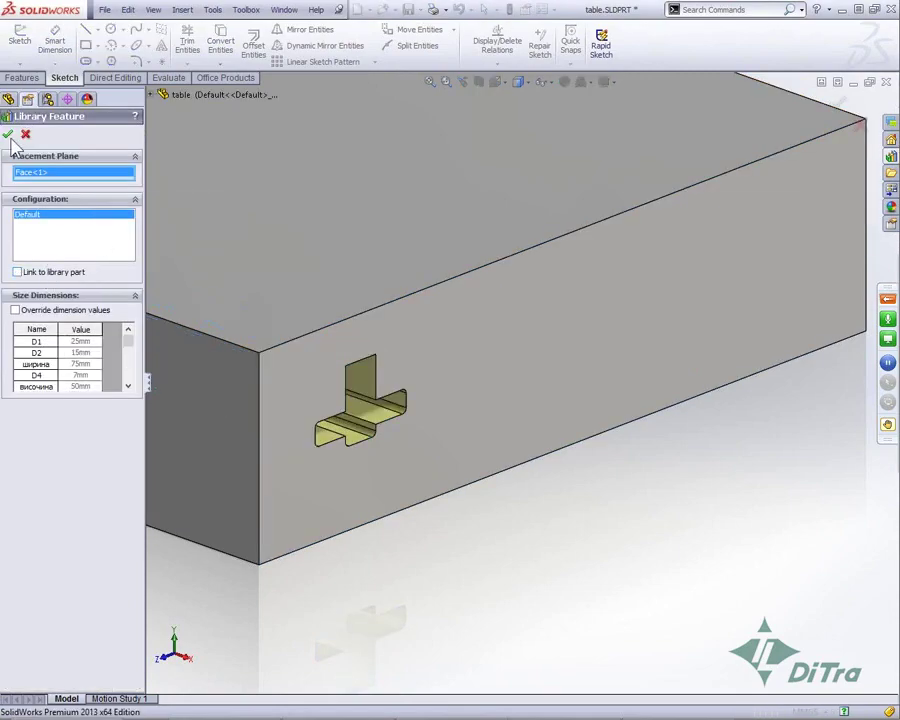
{"action": "left_click", "coordinate": [8, 133]}
{"action": "right_click", "coordinate": [57, 256]}
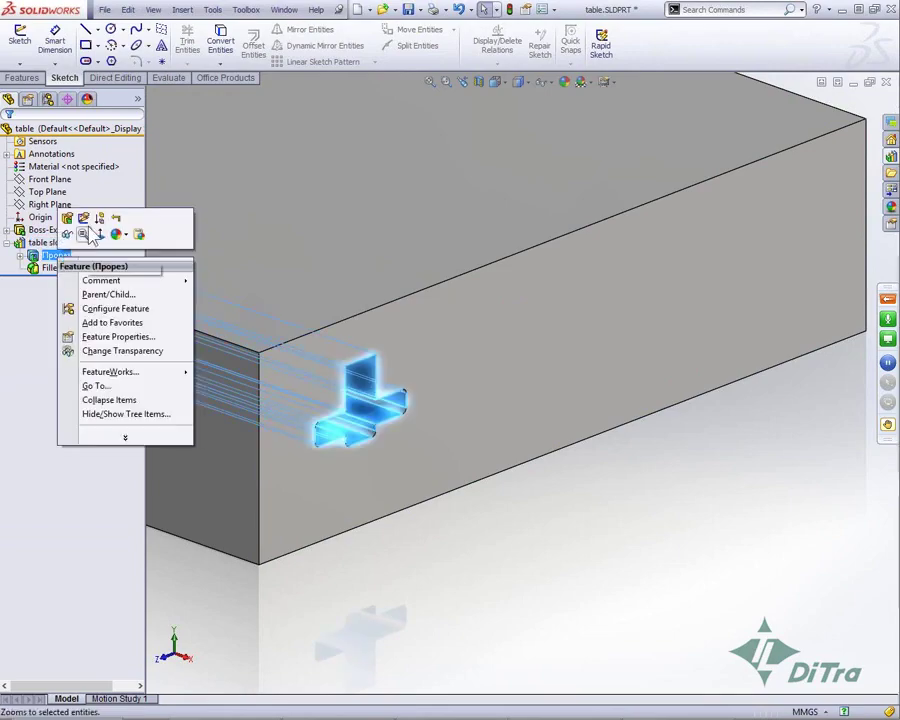
{"action": "left_click", "coordinate": [90, 222]}
Move the profile onto the top edge, dimension it from the end edge as 0, and rebuild.
{"action": "left_click_drag", "start_coordinate": [380, 363], "coordinate": [360, 316]}
{"action": "key", "text": "d"}
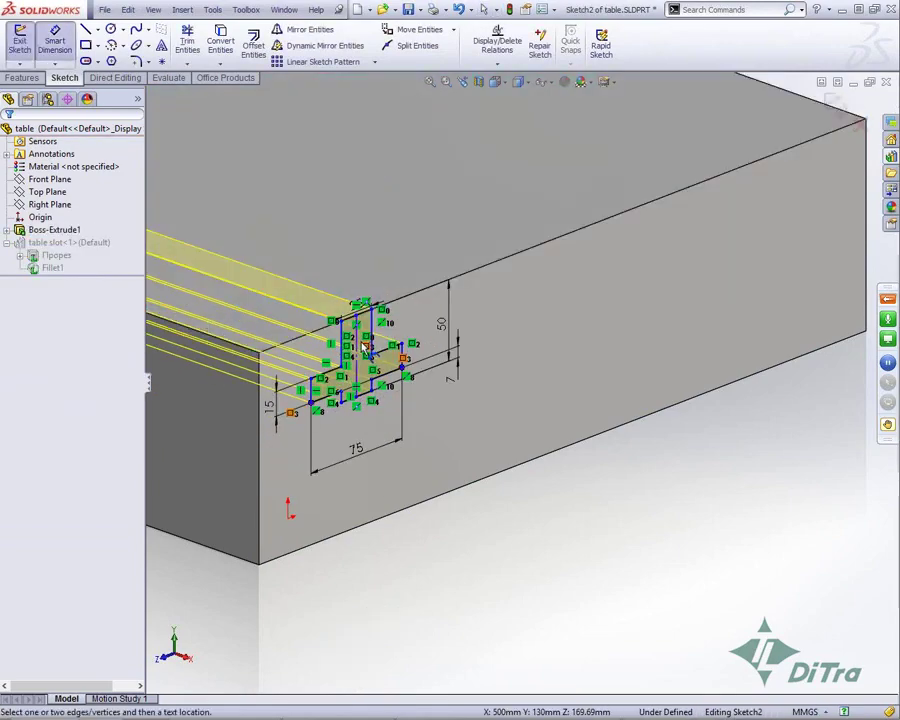
{"action": "left_click", "coordinate": [259, 375]}
{"action": "left_click", "coordinate": [333, 321]}
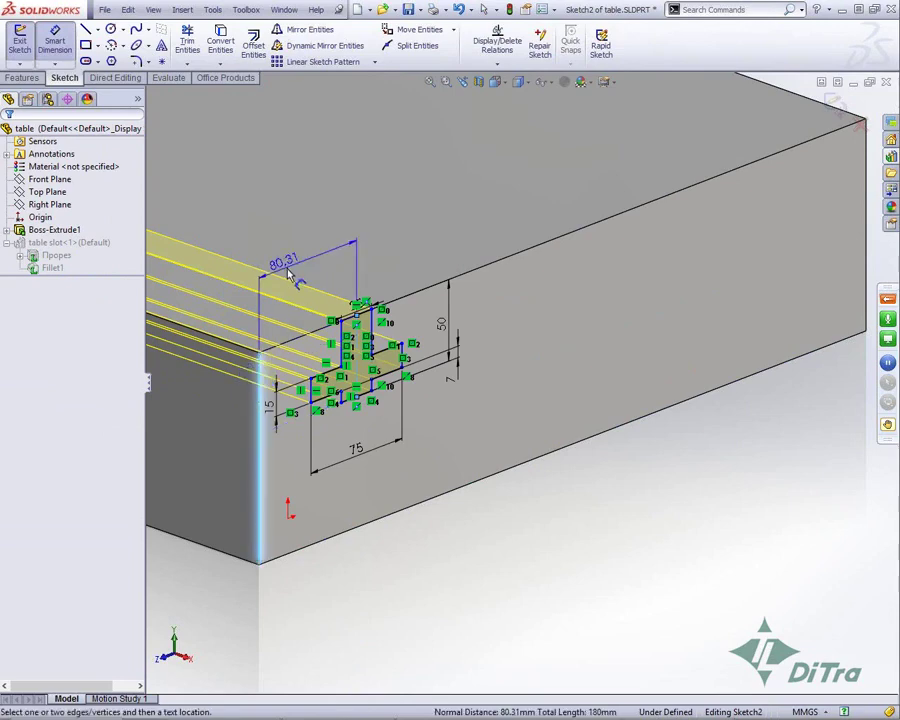
{"action": "left_click", "coordinate": [288, 268]}
{"action": "type", "text": "0"}
{"action": "key", "text": "Return"}
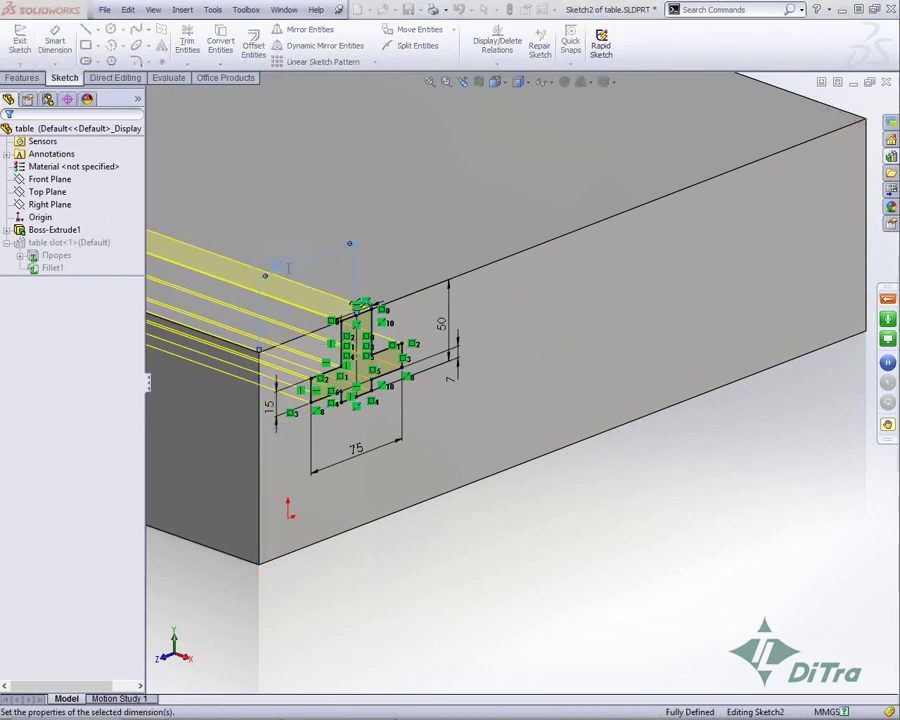
{"action": "key", "text": "ctrl+b"}
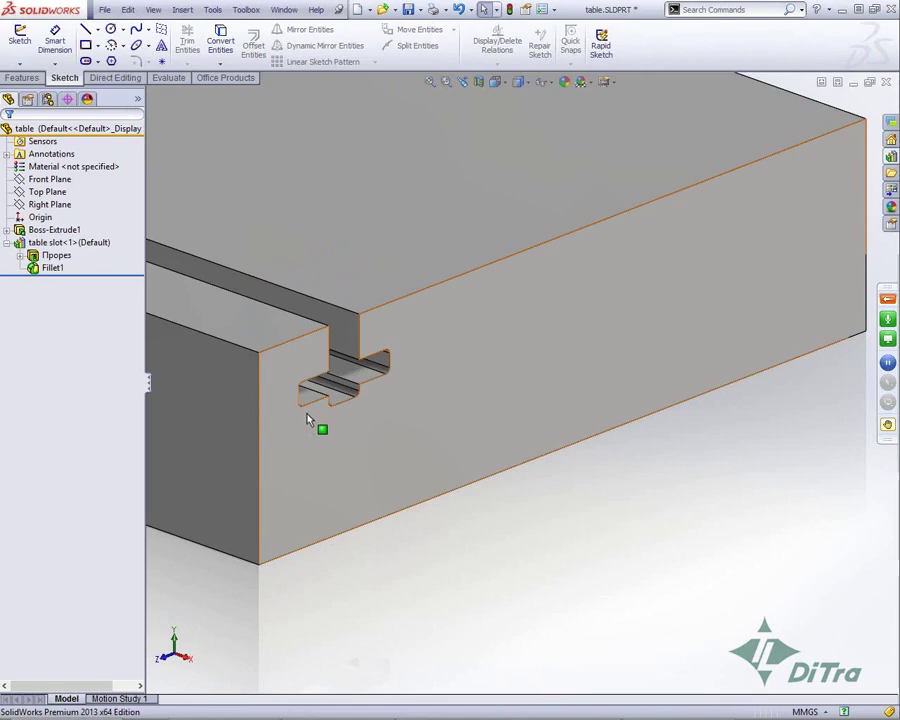
Review the table slot settings, then delete table slot<1> along with its children.
{"action": "left_click", "coordinate": [50, 242]}
{"action": "right_click", "coordinate": [55, 243]}
{"action": "left_click", "coordinate": [65, 210]}
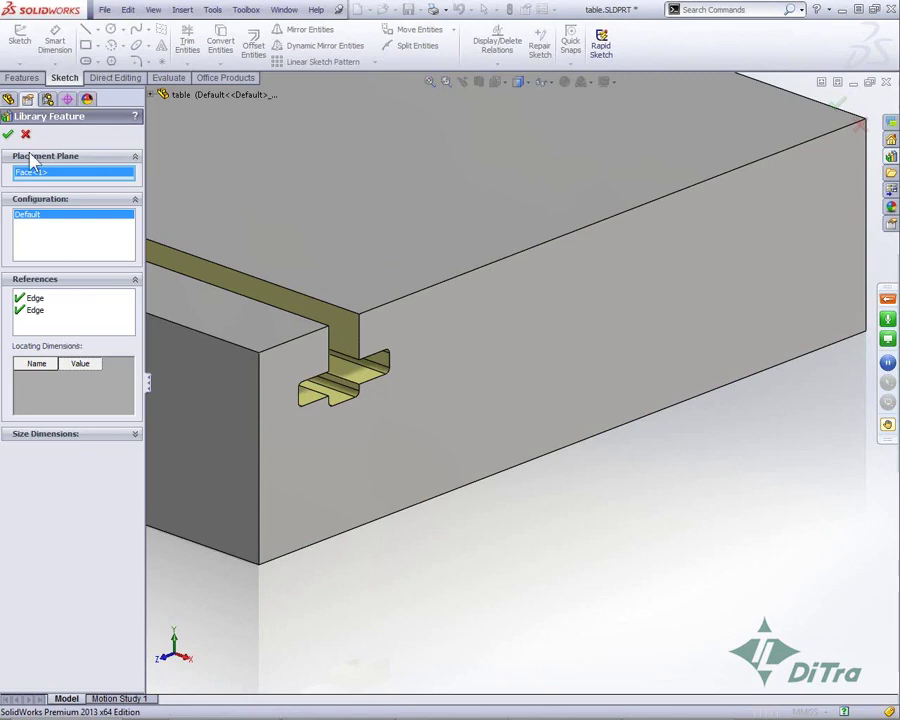
{"action": "left_click", "coordinate": [8, 133]}
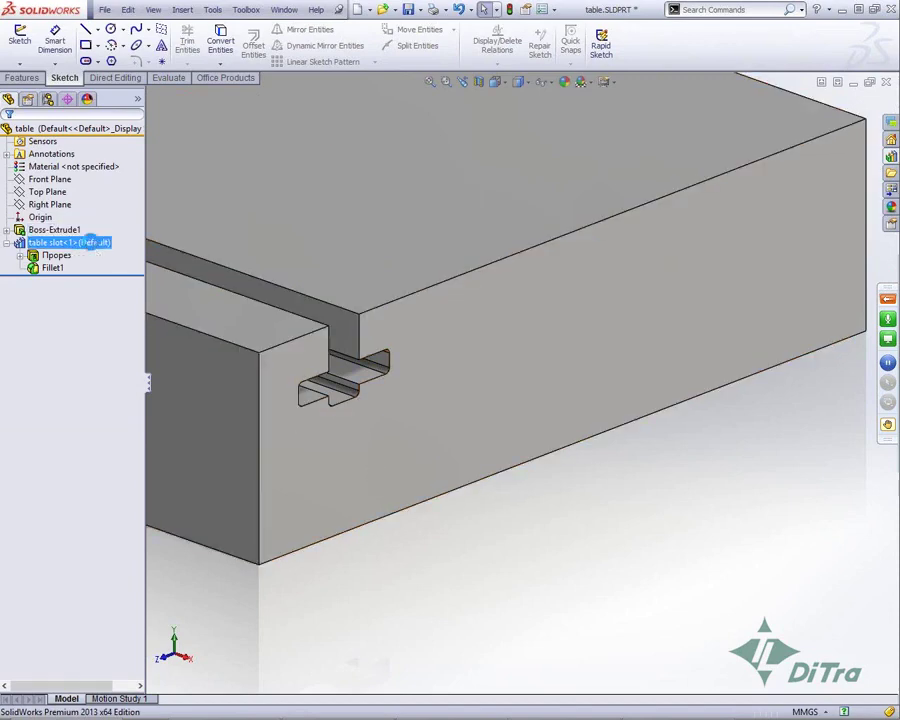
{"action": "key", "text": "Delete"}
{"action": "key", "text": "Return"}
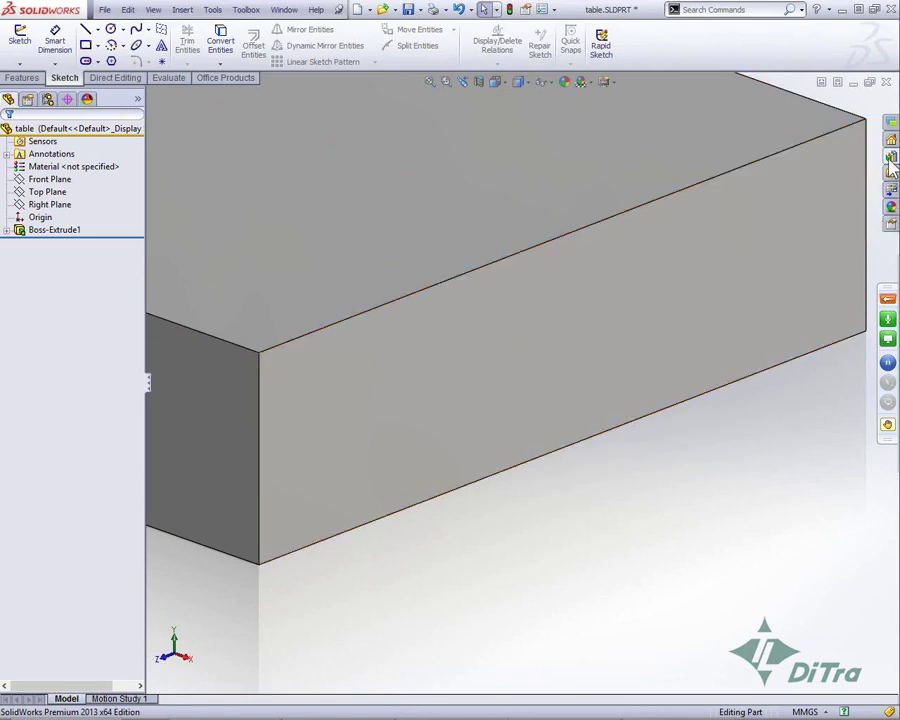
Drop 'table slot with references' onto the box face, referencing its top and end edges.
{"action": "left_click", "coordinate": [890, 156]}
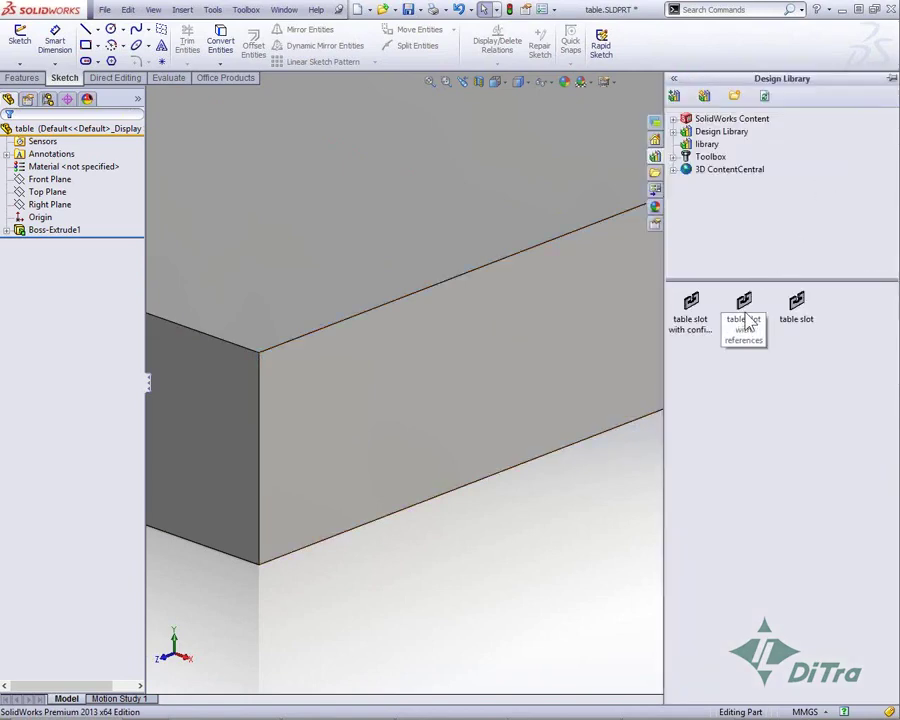
{"action": "mouse_move", "coordinate": [744, 305]}
{"action": "left_mouse_down"}
{"action": "mouse_move", "coordinate": [543, 332]}
{"action": "mouse_move", "coordinate": [362, 372]}
{"action": "left_mouse_up"}
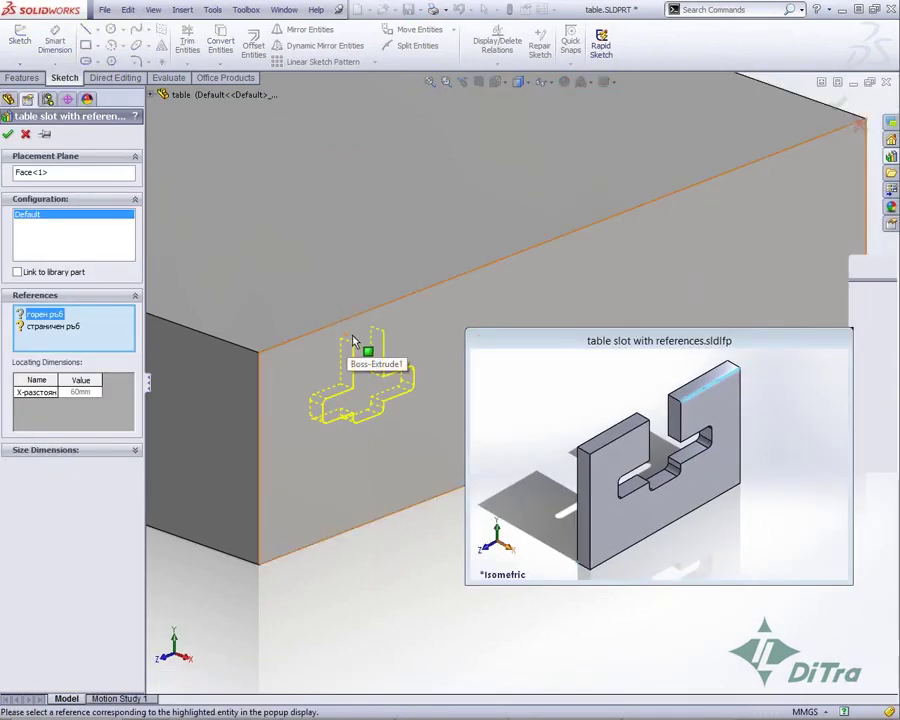
{"action": "left_click", "coordinate": [352, 315]}
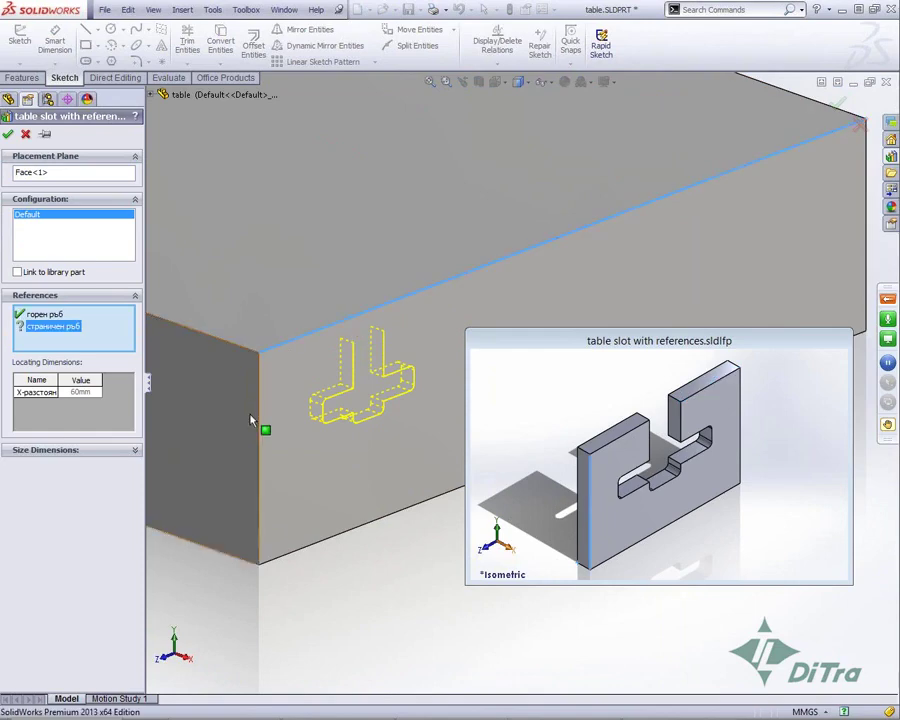
{"action": "left_click", "coordinate": [262, 420]}
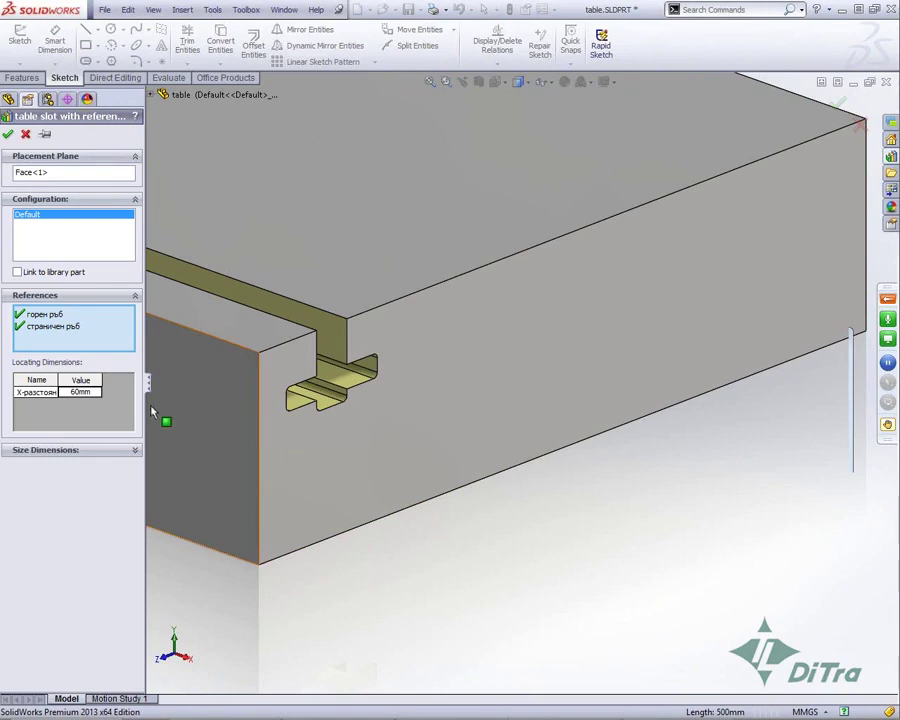
Set X-разстояние to 80 mm, enable Link to library part, and finish the slot.
{"action": "double_click", "coordinate": [82, 393]}
{"action": "type", "text": "80"}
{"action": "key", "text": "Return"}
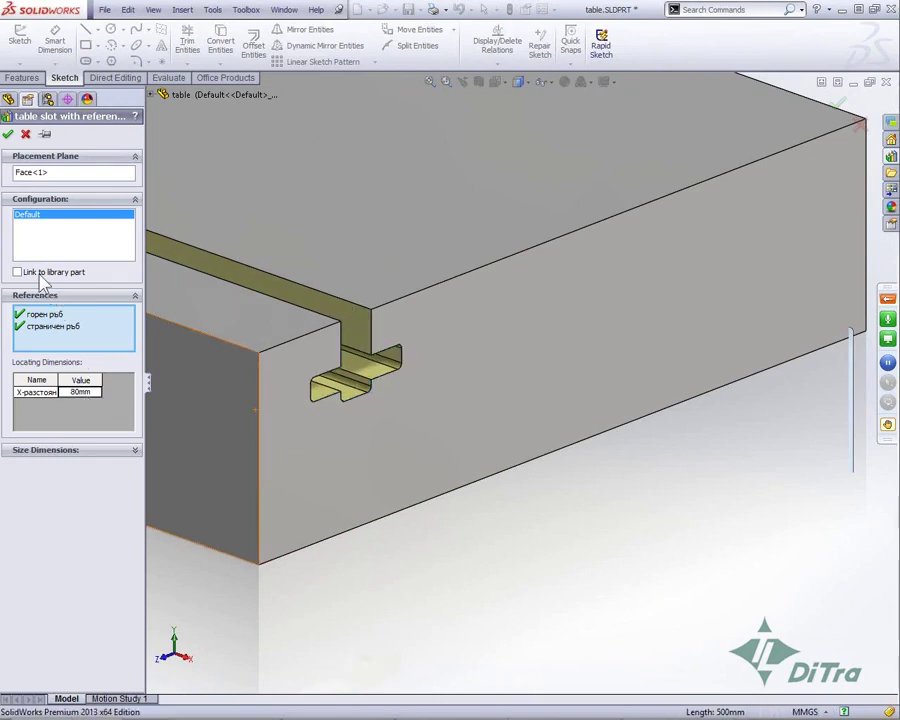
{"action": "left_click", "coordinate": [17, 272]}
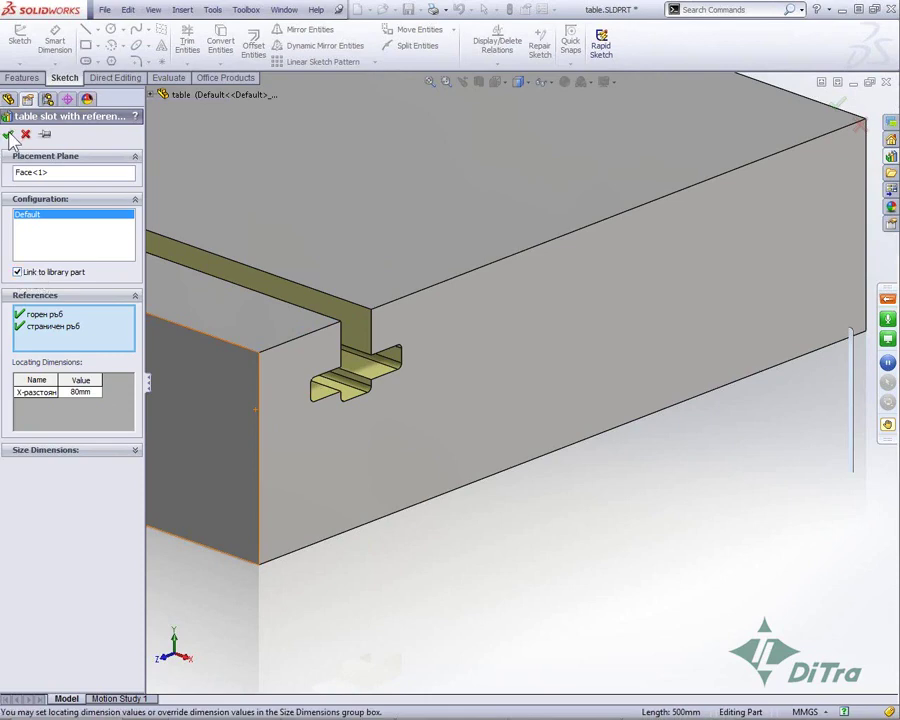
{"action": "left_click", "coordinate": [9, 134]}
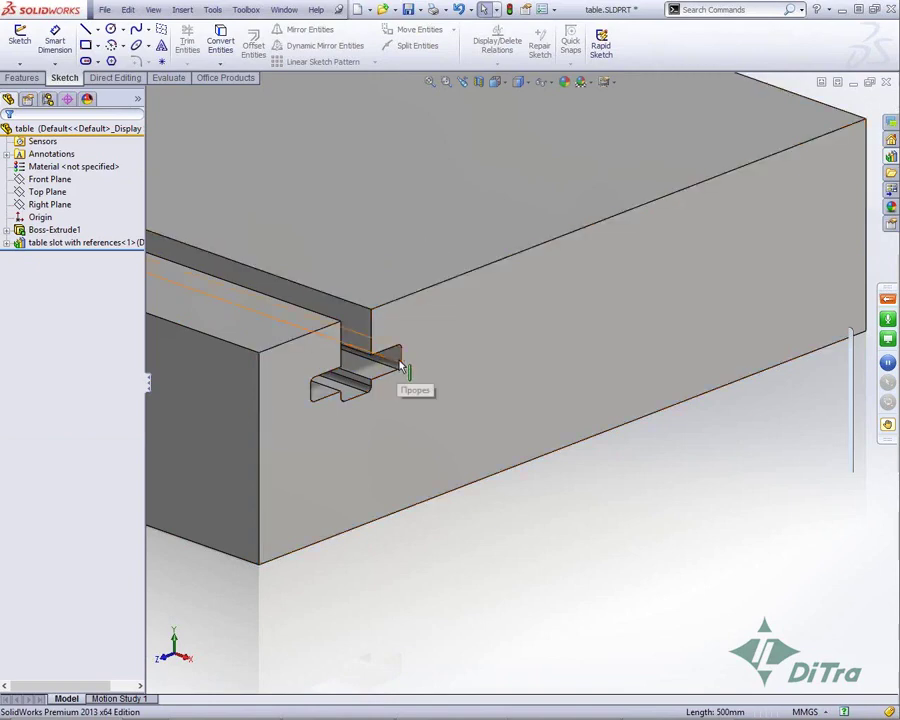
Edit table slot with references<1> to change X-разстояние to 70 mm.
{"action": "right_click", "coordinate": [84, 250]}
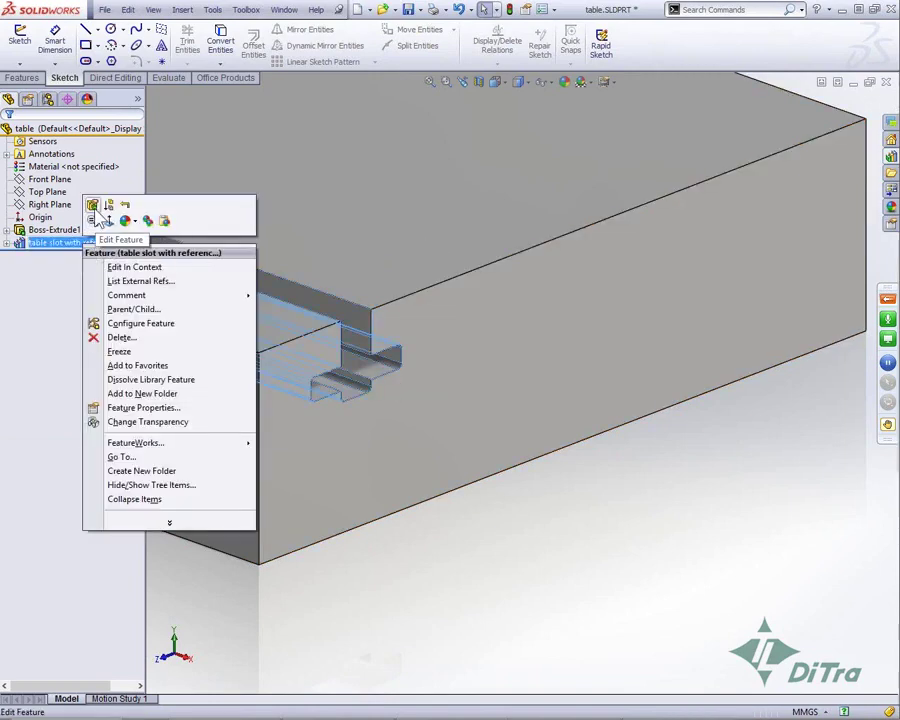
{"action": "left_click", "coordinate": [93, 206]}
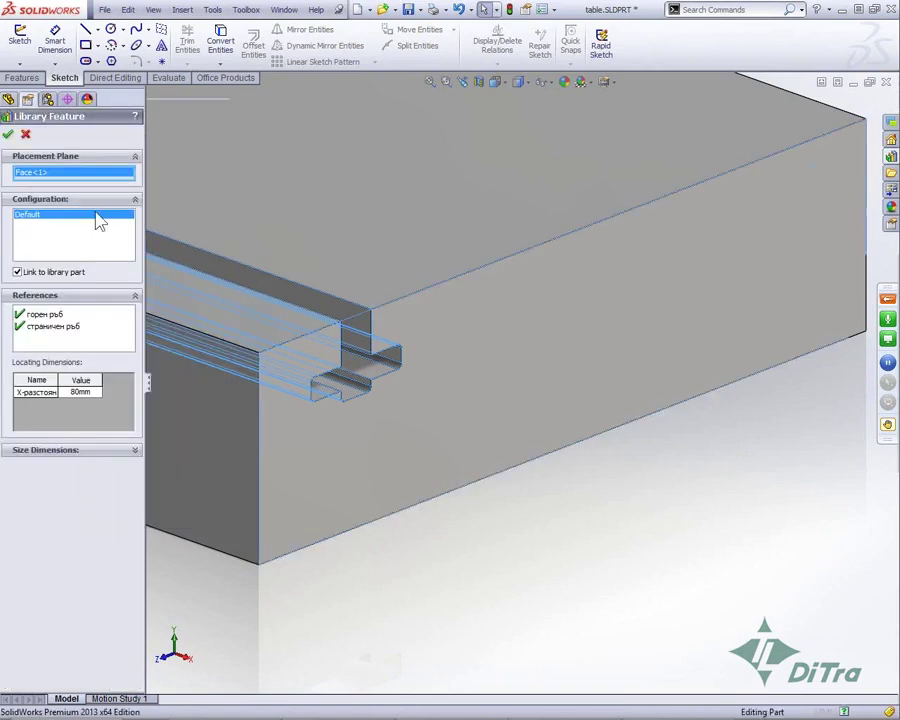
{"action": "double_click", "coordinate": [83, 396]}
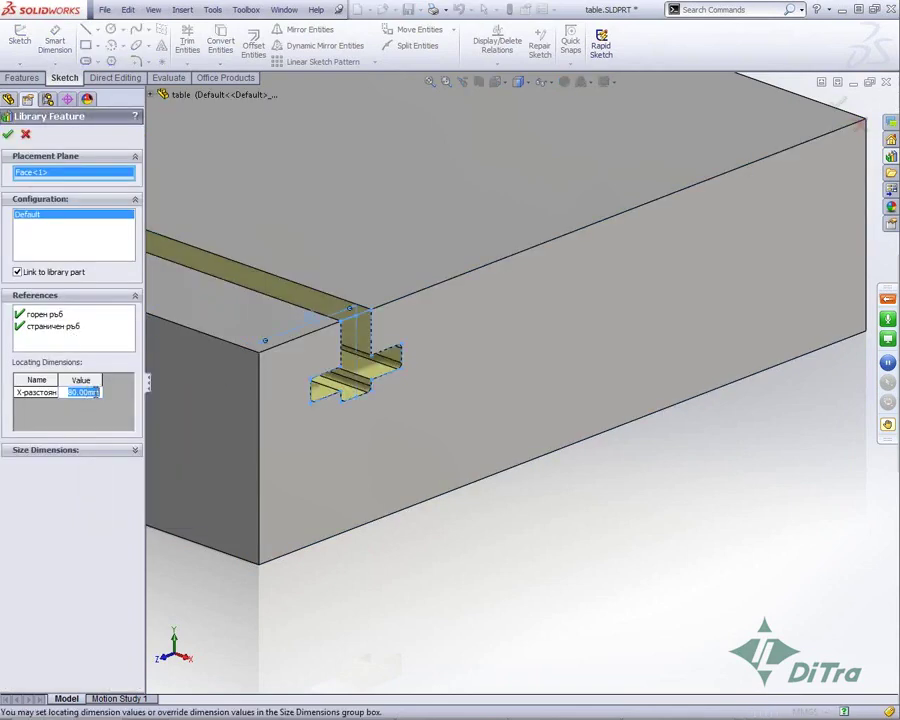
{"action": "type", "text": "70"}
{"action": "key", "text": "Return"}
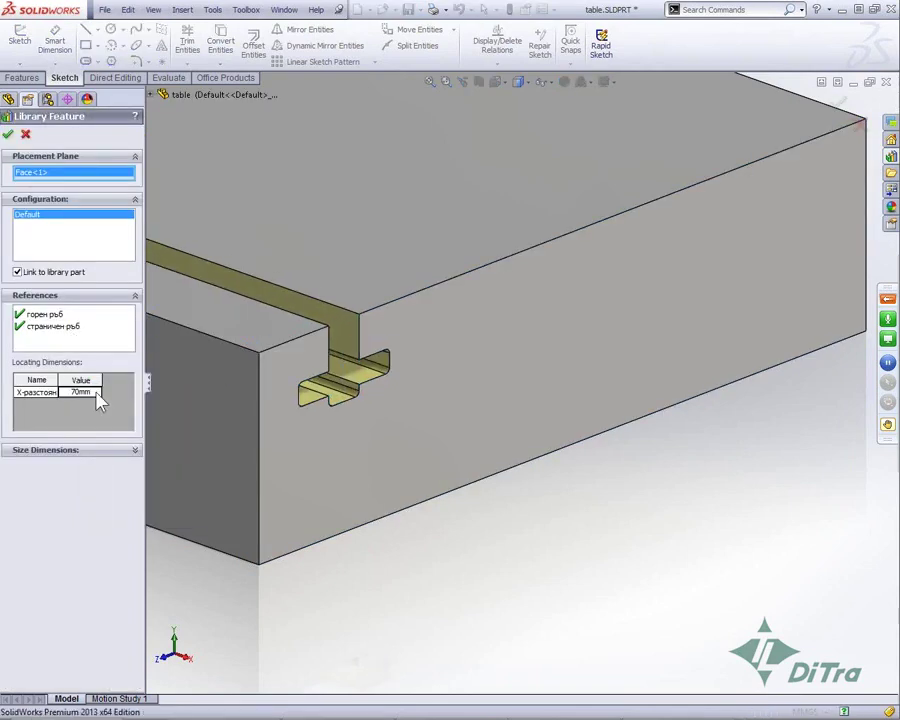
{"action": "left_click", "coordinate": [135, 451]}
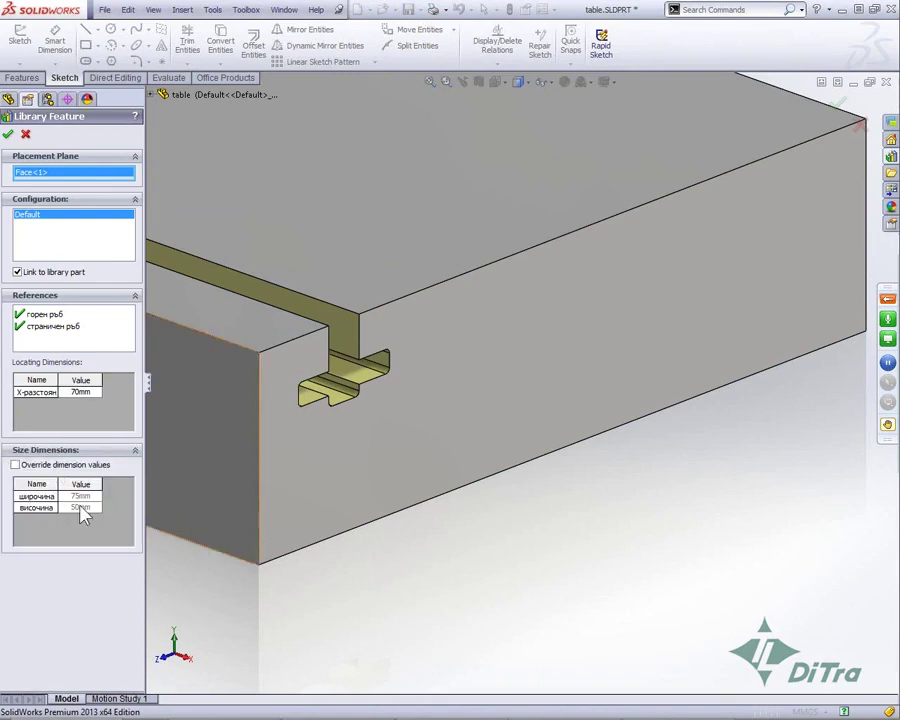
{"action": "left_click", "coordinate": [135, 451]}
{"action": "left_click", "coordinate": [8, 133]}
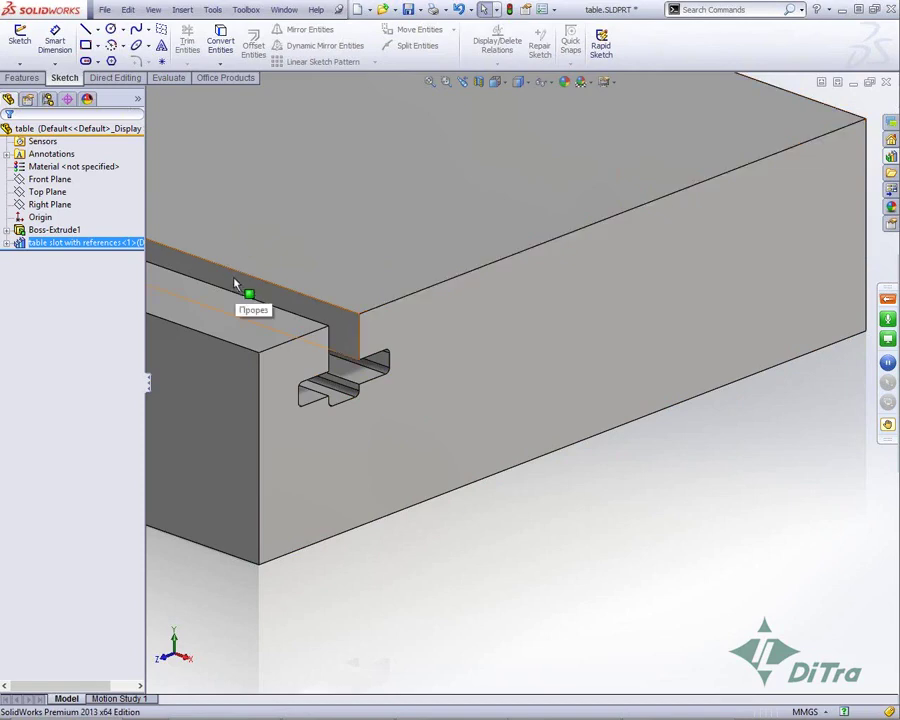
Linear-pattern the table slot along the block's top edge: 4 instances at 120 mm spacing.
{"action": "left_click", "coordinate": [88, 244]}
{"action": "left_click", "coordinate": [88, 244]}
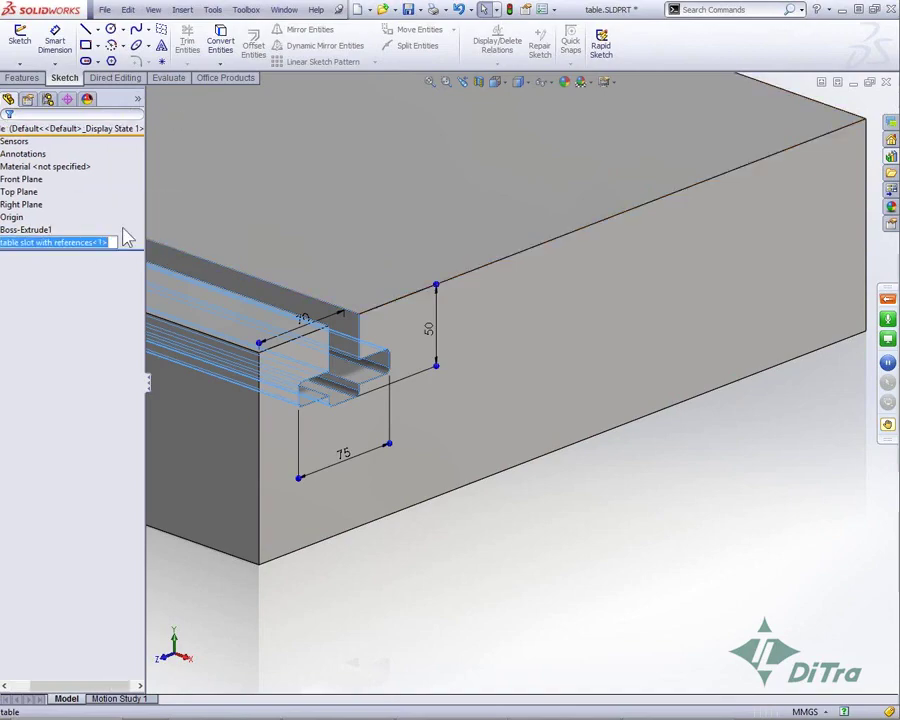
{"action": "left_click", "coordinate": [43, 232]}
{"action": "left_click", "coordinate": [62, 243]}
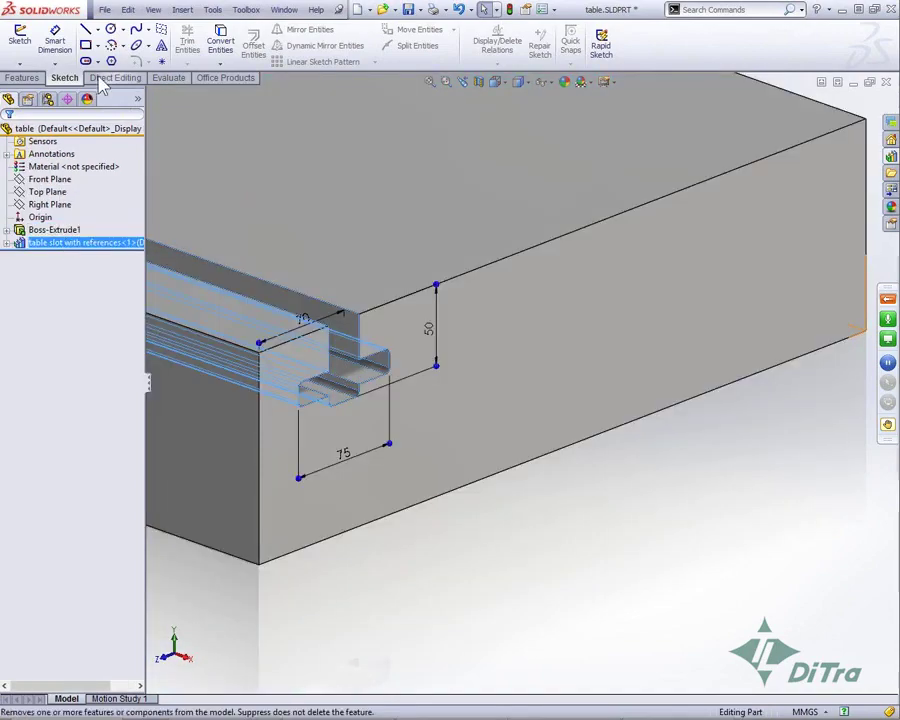
{"action": "left_click", "coordinate": [21, 77]}
{"action": "left_click", "coordinate": [402, 42]}
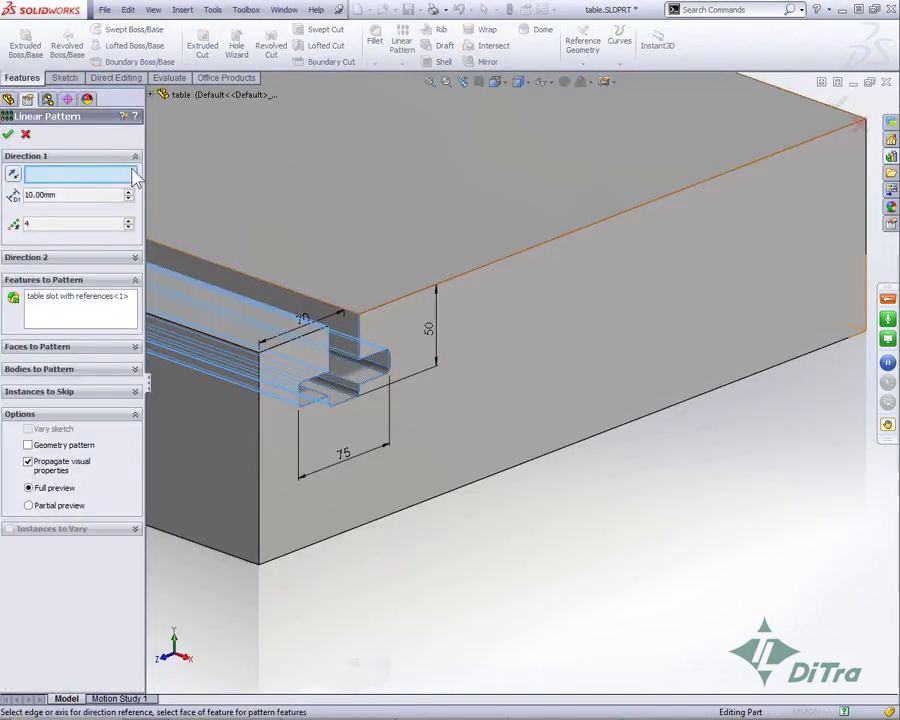
{"action": "left_click", "coordinate": [447, 289]}
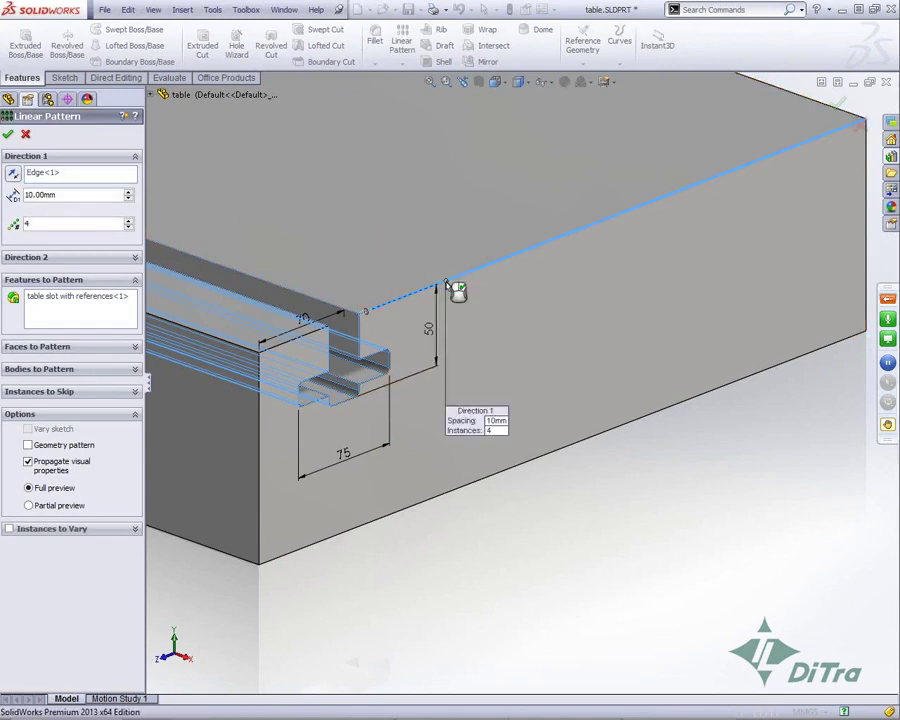
{"action": "double_click", "coordinate": [76, 191]}
{"action": "type", "text": "120"}
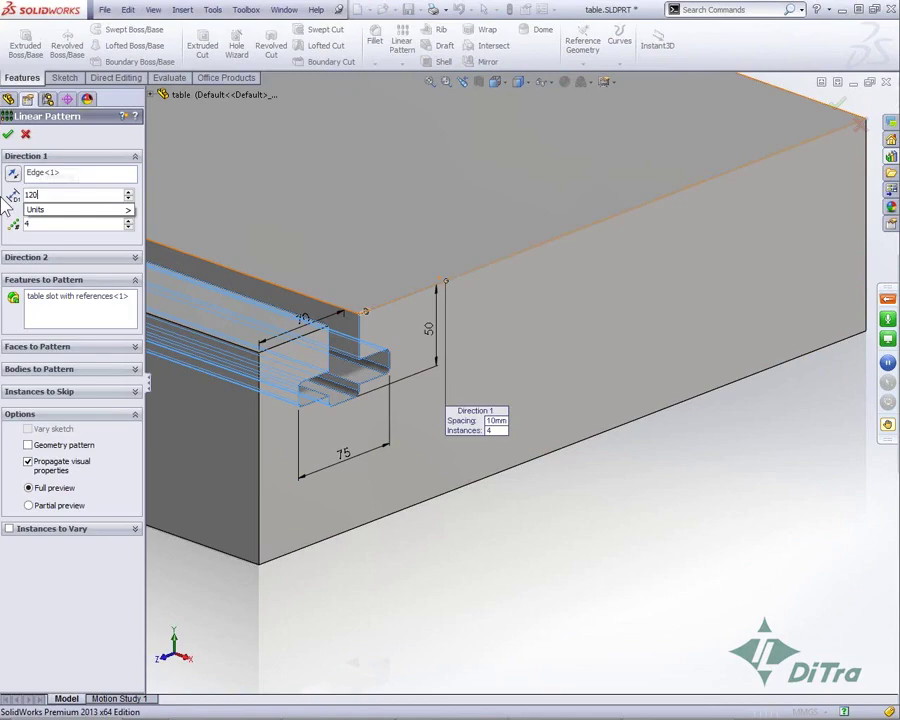
{"action": "key", "text": "Return"}
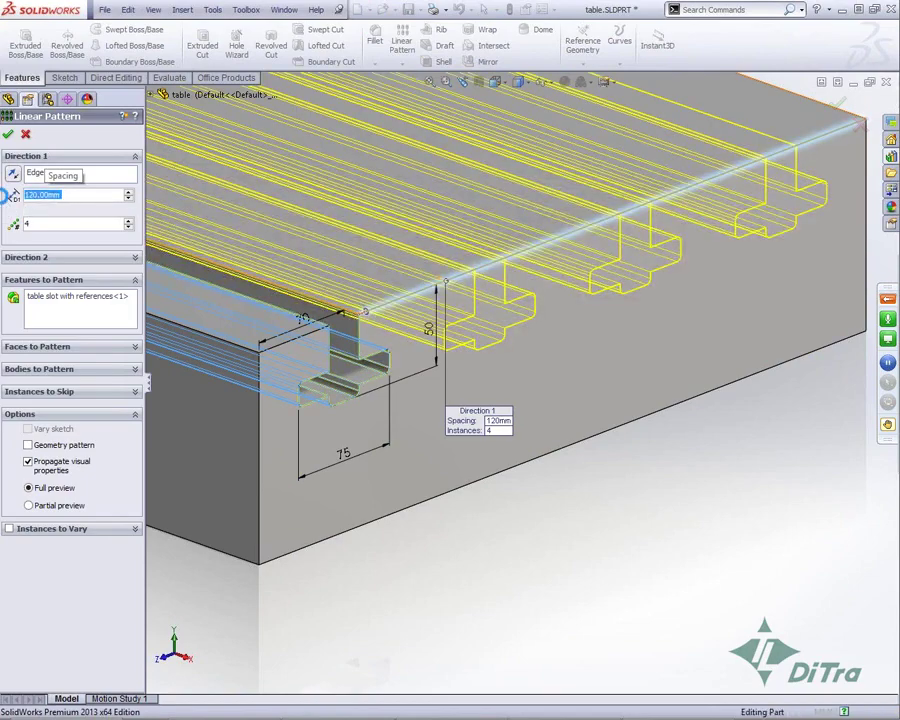
{"action": "left_click", "coordinate": [7, 133]}
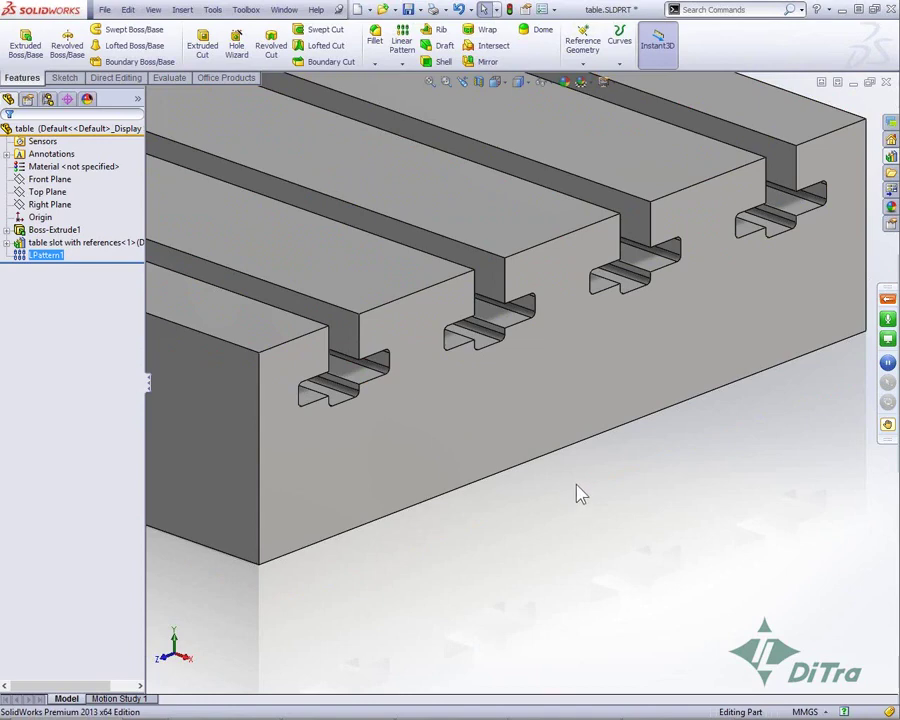
{"action": "key", "text": "alt+Tab"}
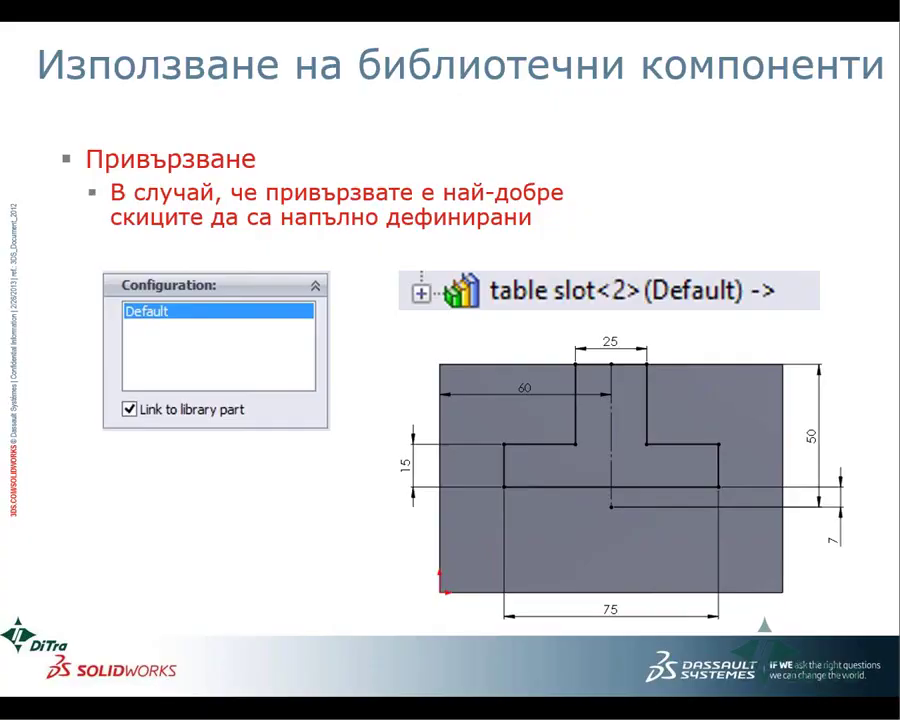
{"action": "key", "text": "Right"}
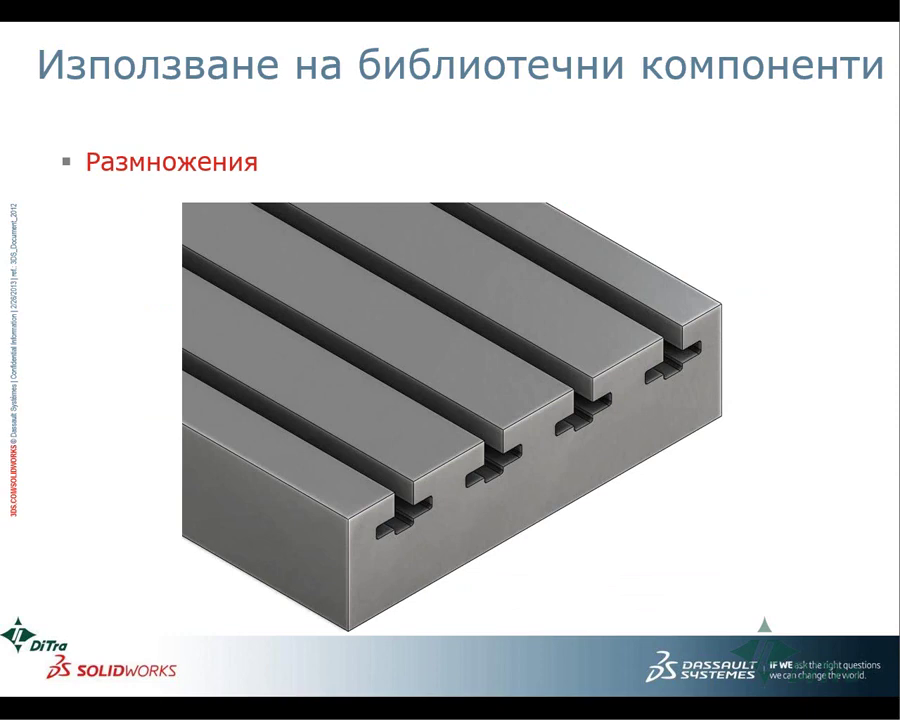
{"action": "key", "text": "Left"}
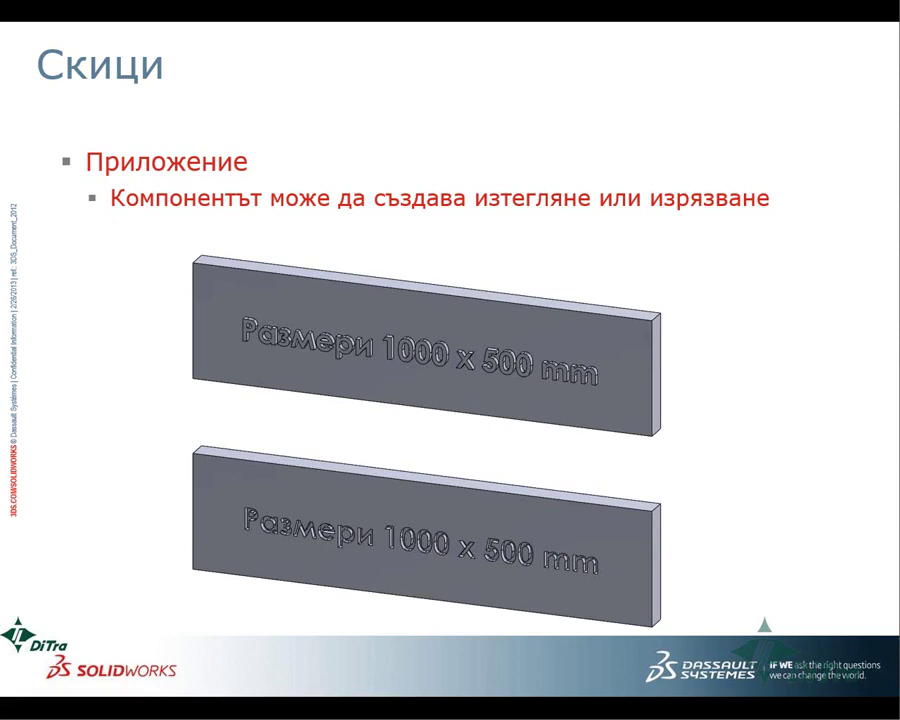
{"action": "left_click", "coordinate": [705, 548]}
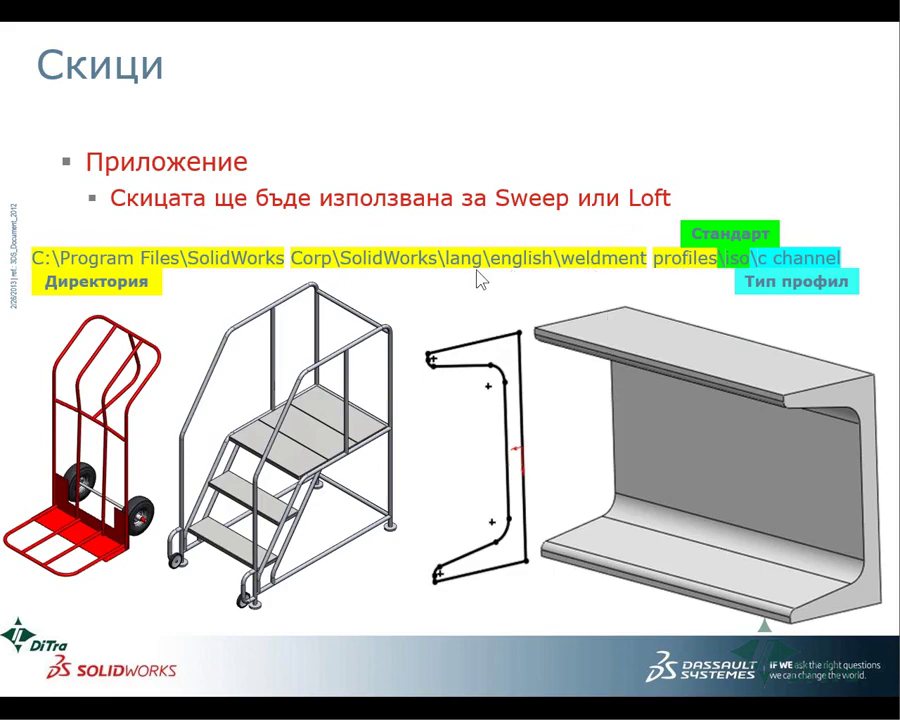
{"action": "key", "text": "alt+Tab"}
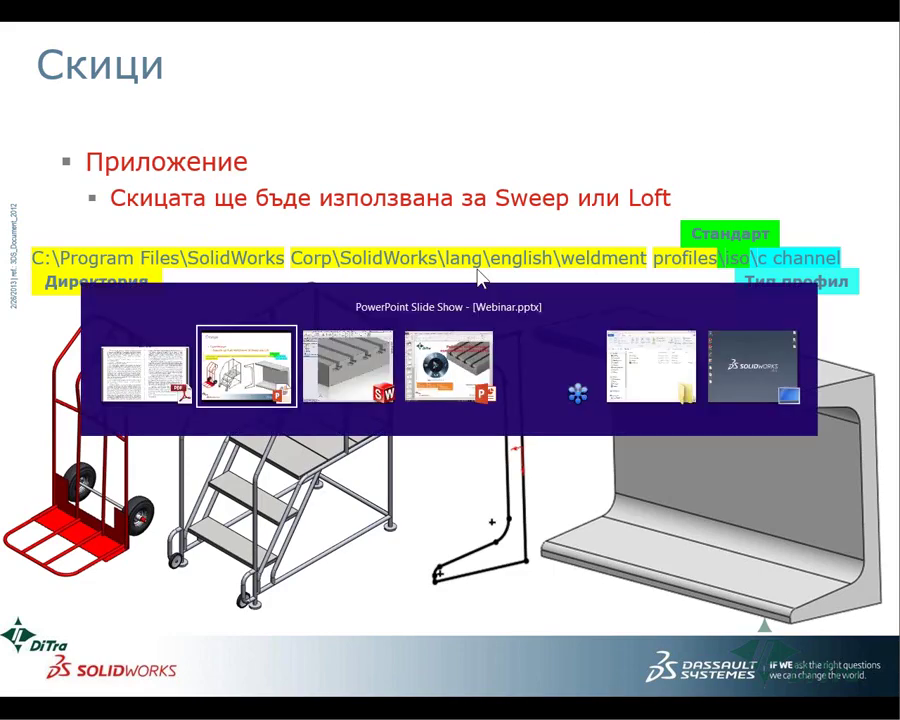
{"action": "key", "text": "alt+Tab"}
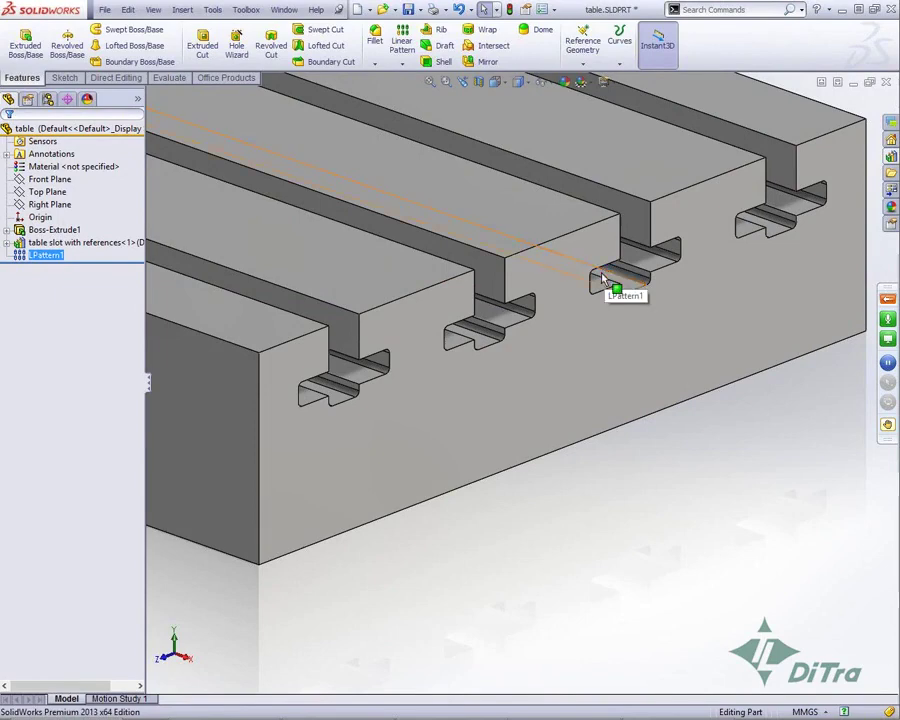
{"action": "left_click", "coordinate": [892, 175]}
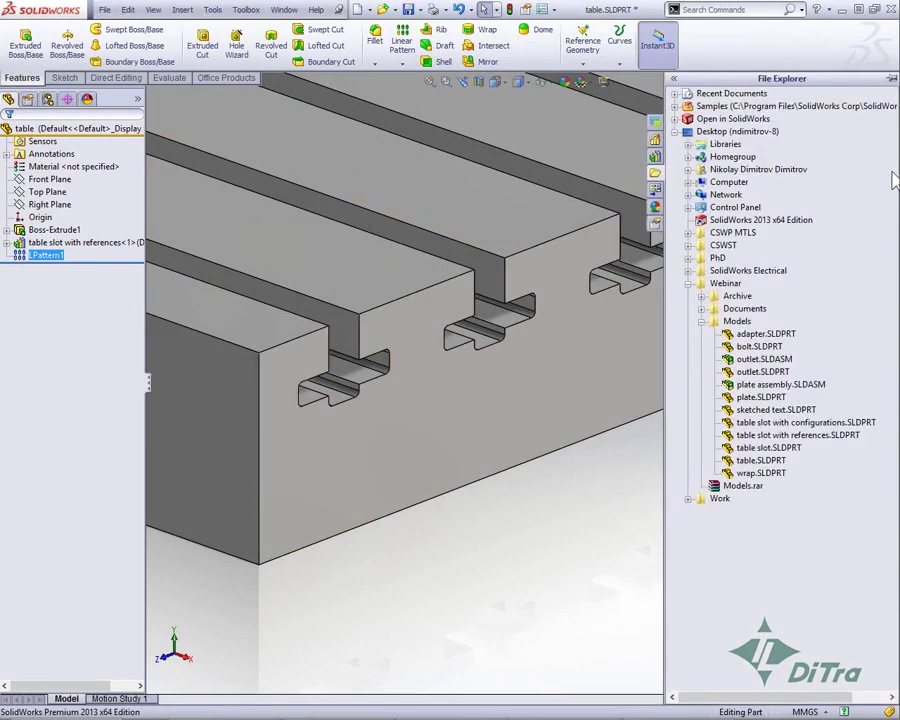
Open sketched text.SLDPRT and select Sketch2 under its Текст feature.
{"action": "double_click", "coordinate": [780, 410]}
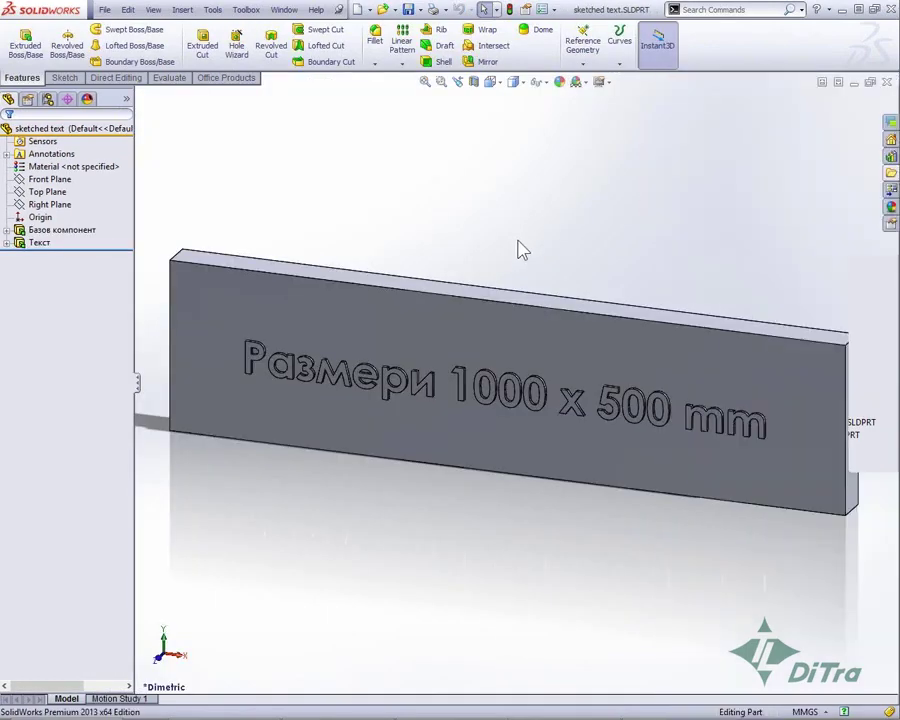
{"action": "left_click", "coordinate": [7, 243]}
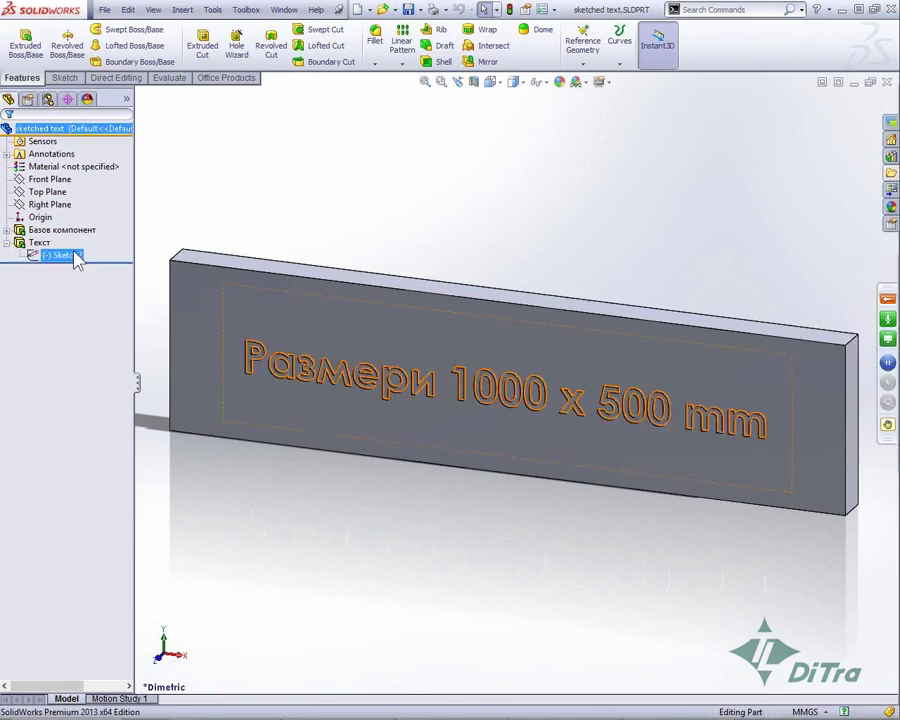
{"action": "left_click", "coordinate": [70, 257]}
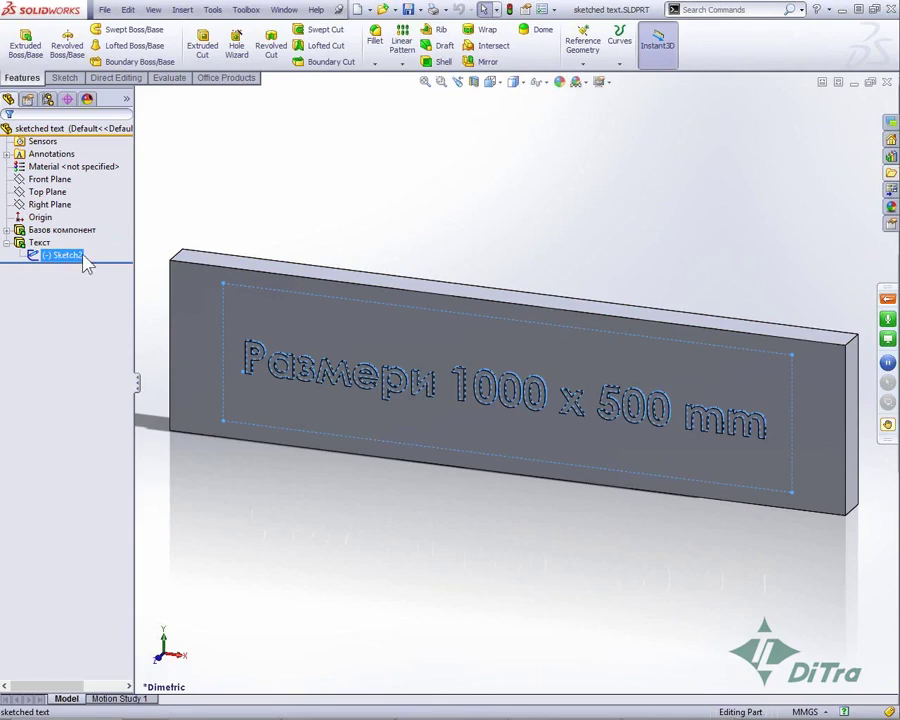
{"action": "left_click", "coordinate": [419, 10]}
Save the part as a simplified Lib Feat Part (*.sldlfp) in C:\library.
{"action": "left_click", "coordinate": [432, 40]}
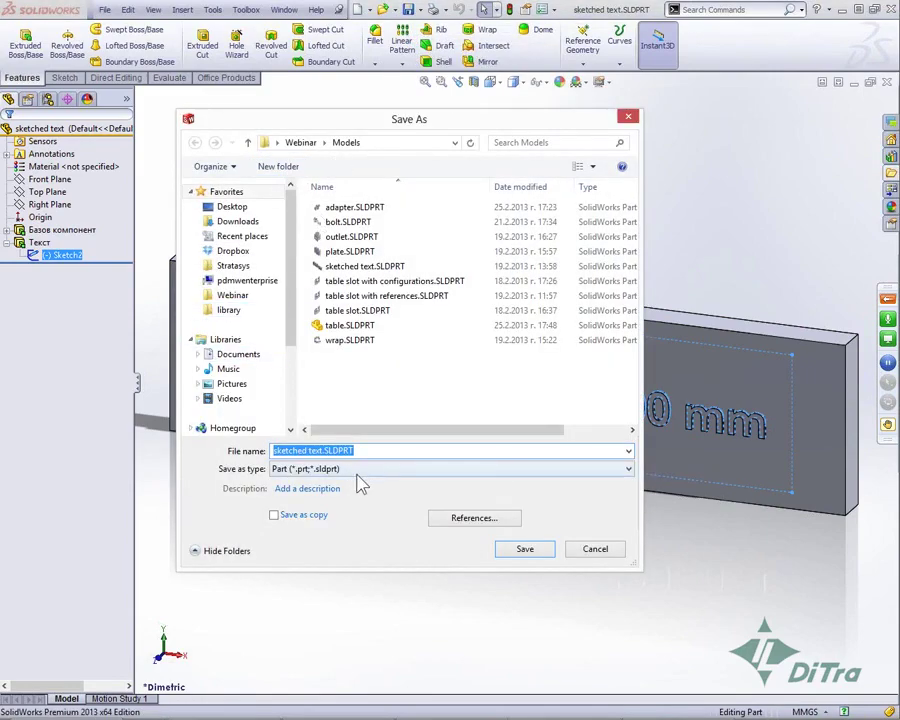
{"action": "left_click", "coordinate": [358, 469]}
{"action": "left_click", "coordinate": [310, 170]}
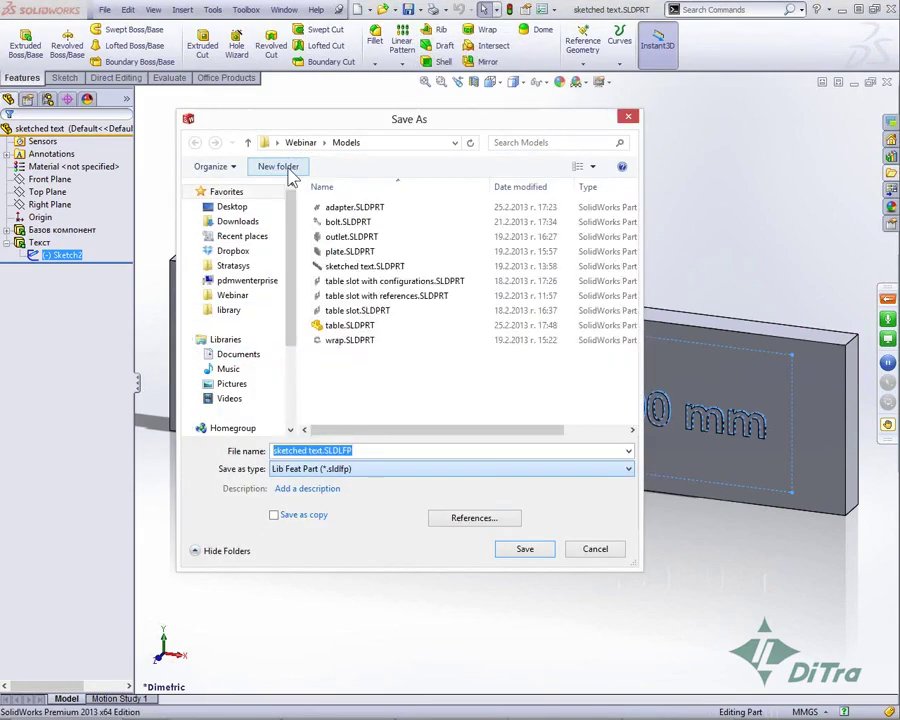
{"action": "left_click", "coordinate": [229, 245]}
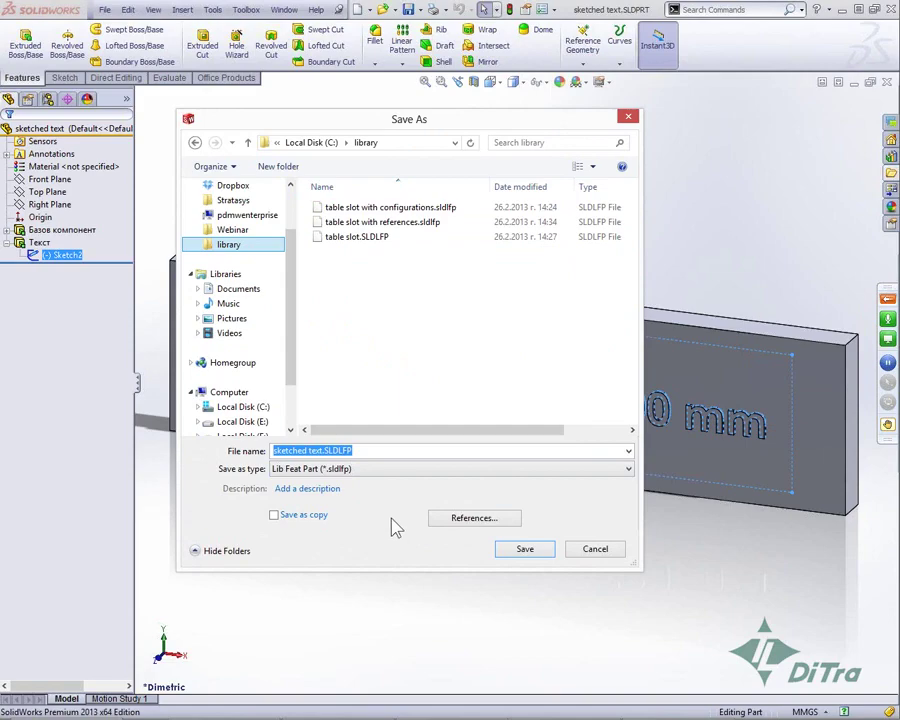
{"action": "left_click", "coordinate": [527, 551]}
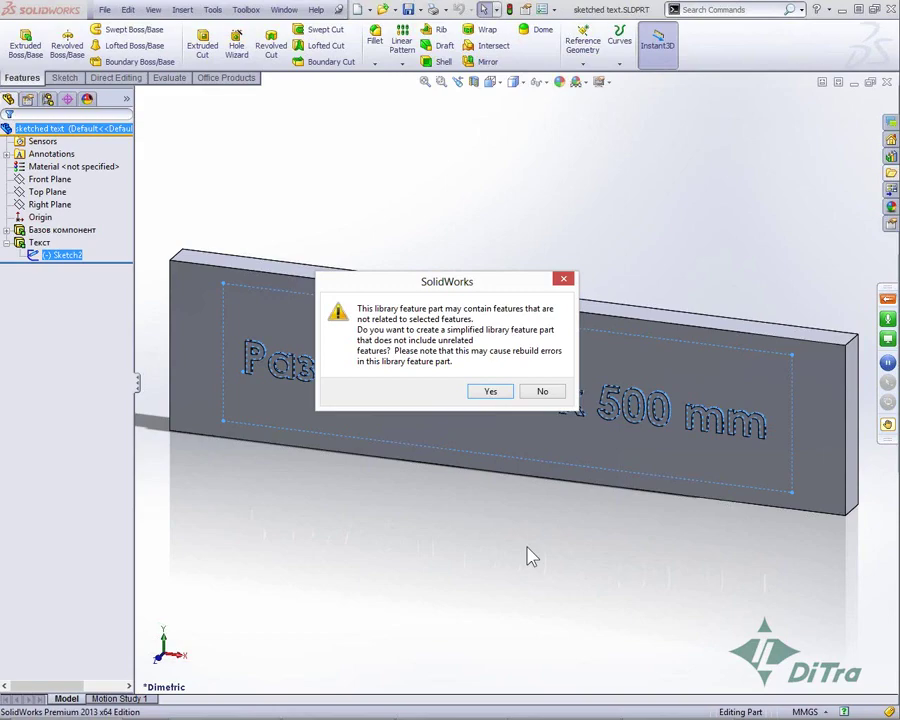
{"action": "left_click", "coordinate": [489, 391]}
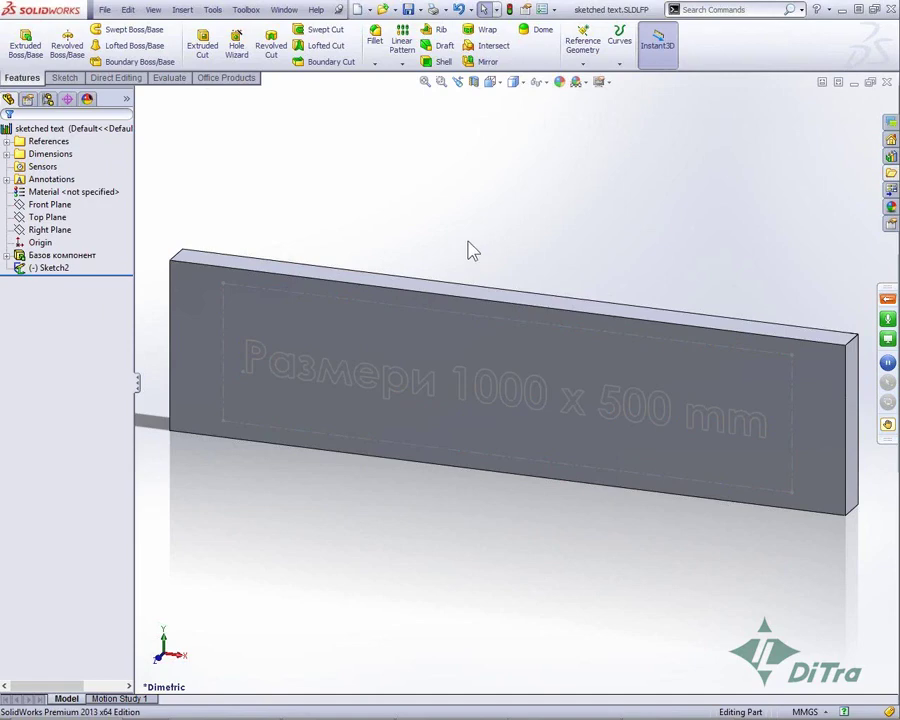
Set Sketch2's sketch colour to black, then close the sketched text part.
{"action": "left_click", "coordinate": [38, 268]}
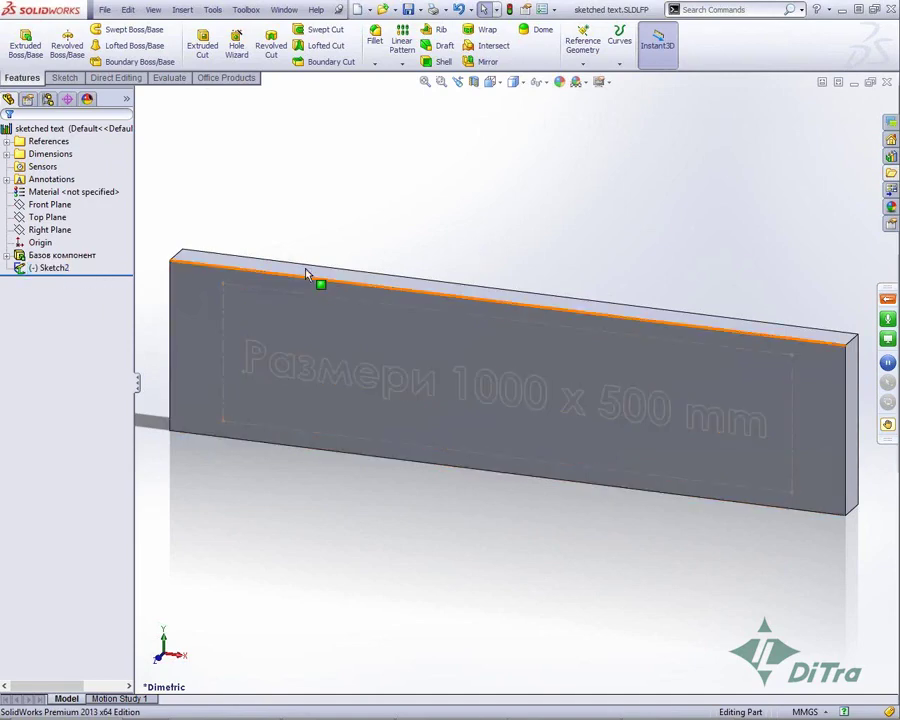
{"action": "left_click", "coordinate": [53, 268]}
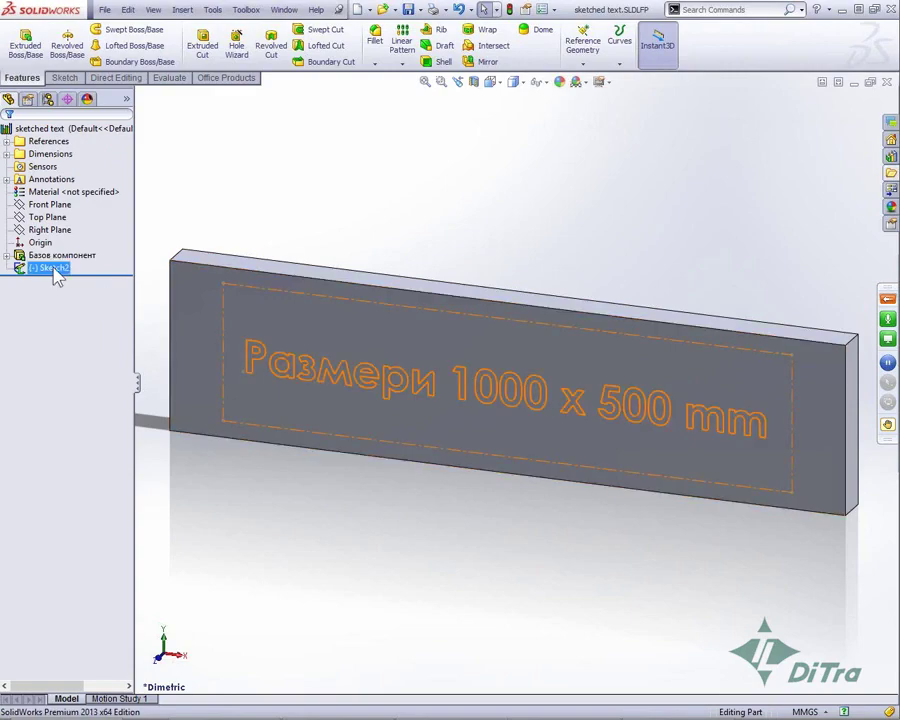
{"action": "right_click", "coordinate": [58, 278]}
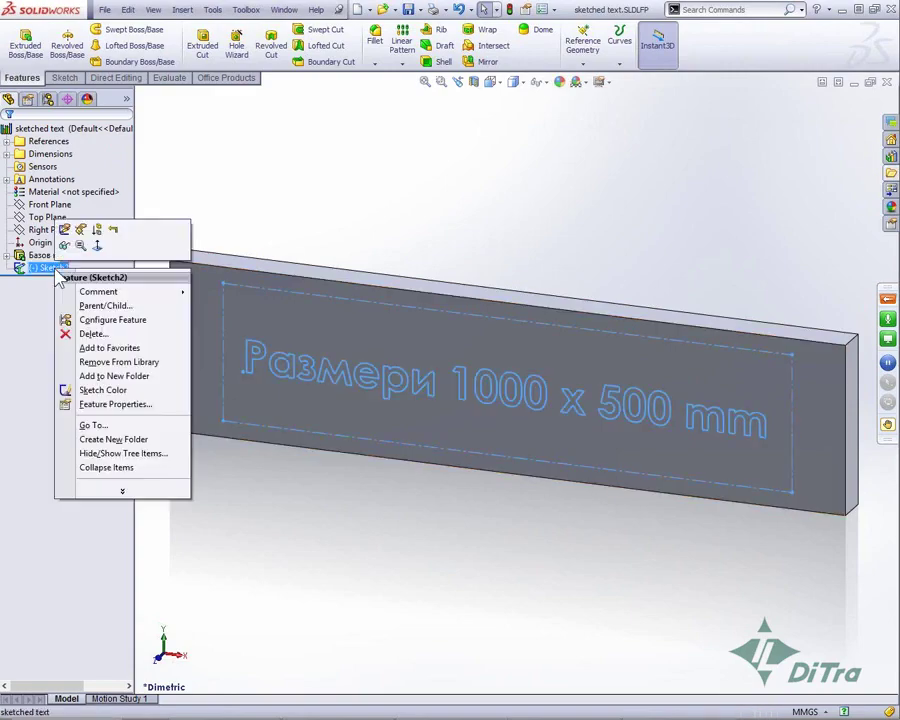
{"action": "left_click", "coordinate": [85, 395]}
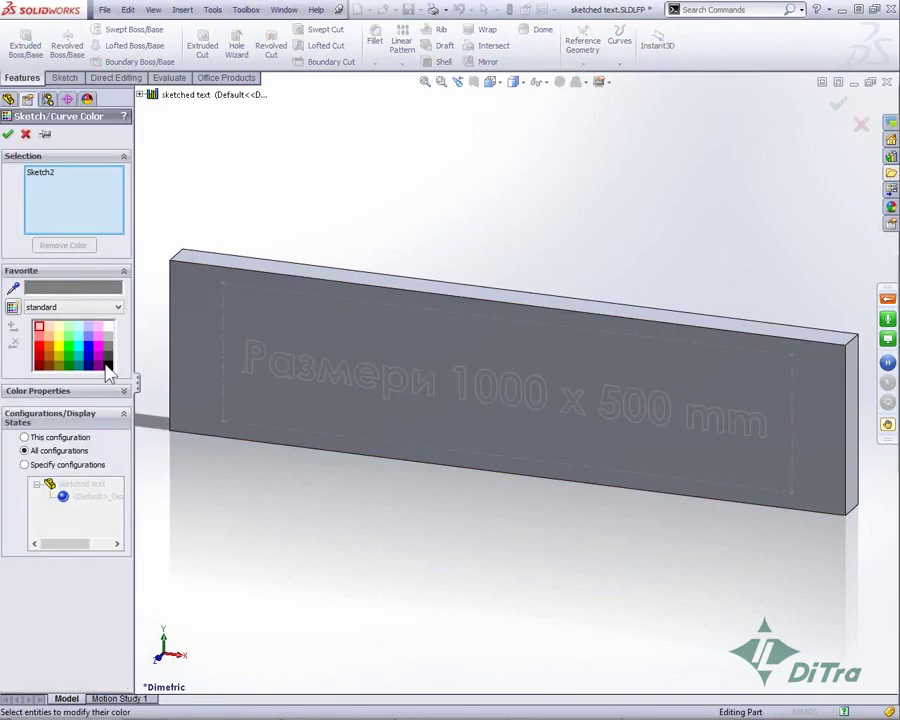
{"action": "left_click", "coordinate": [108, 366]}
{"action": "left_click", "coordinate": [8, 134]}
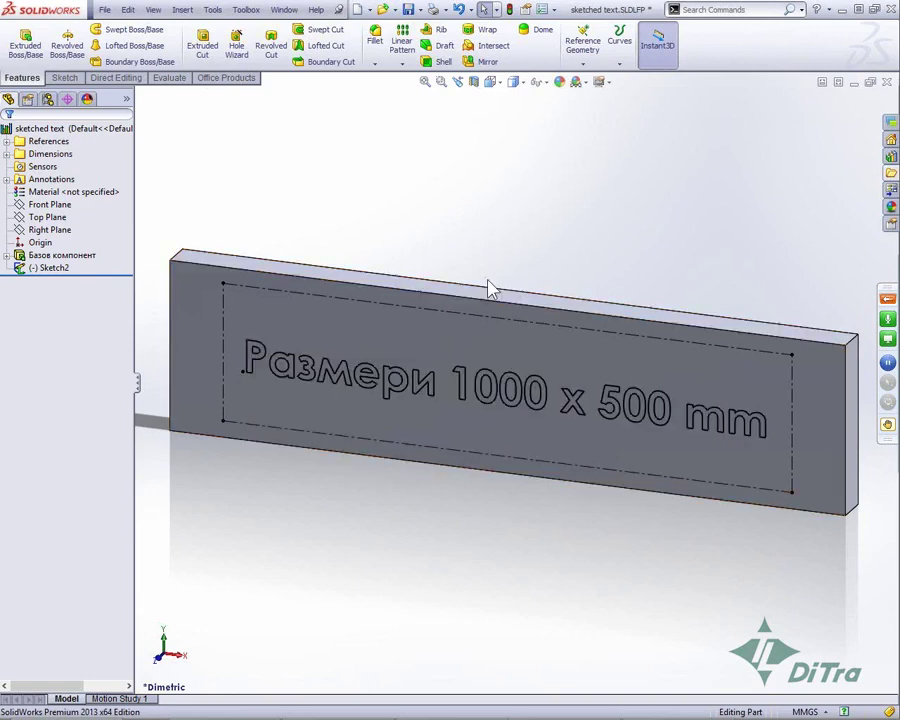
{"action": "left_click", "coordinate": [888, 83]}
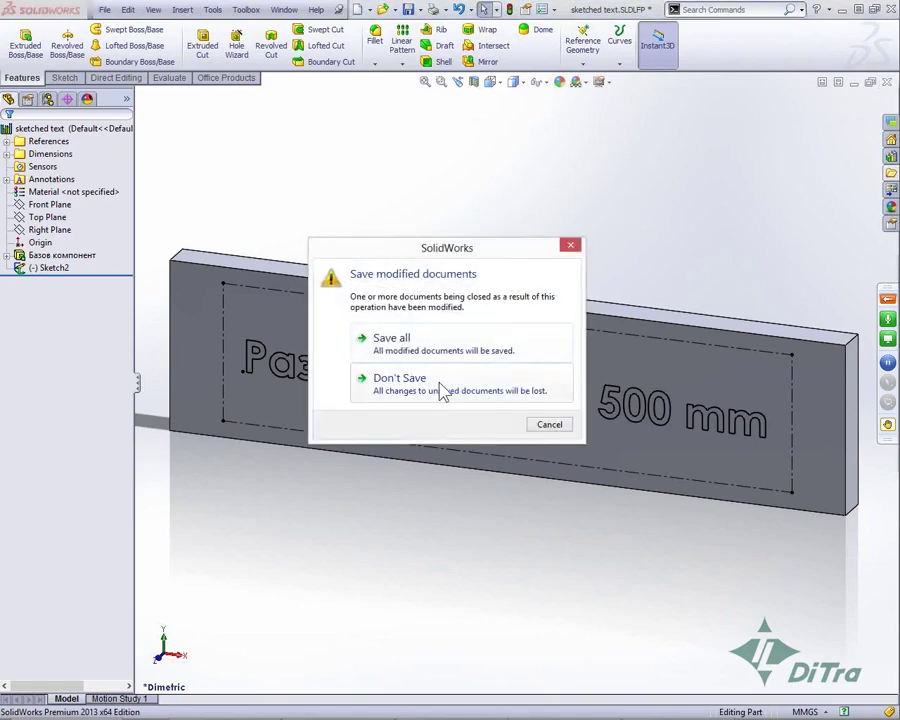
Close both parts without saving and reopen table.SLDPRT from the Models folder.
{"action": "left_click", "coordinate": [440, 386]}
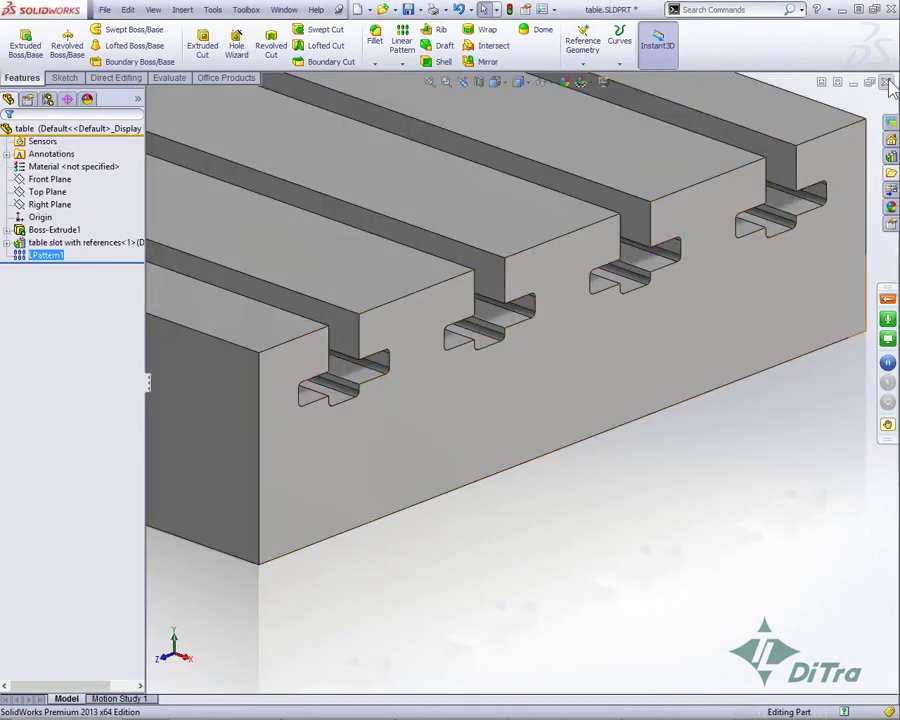
{"action": "left_click", "coordinate": [886, 83]}
{"action": "left_click", "coordinate": [455, 392]}
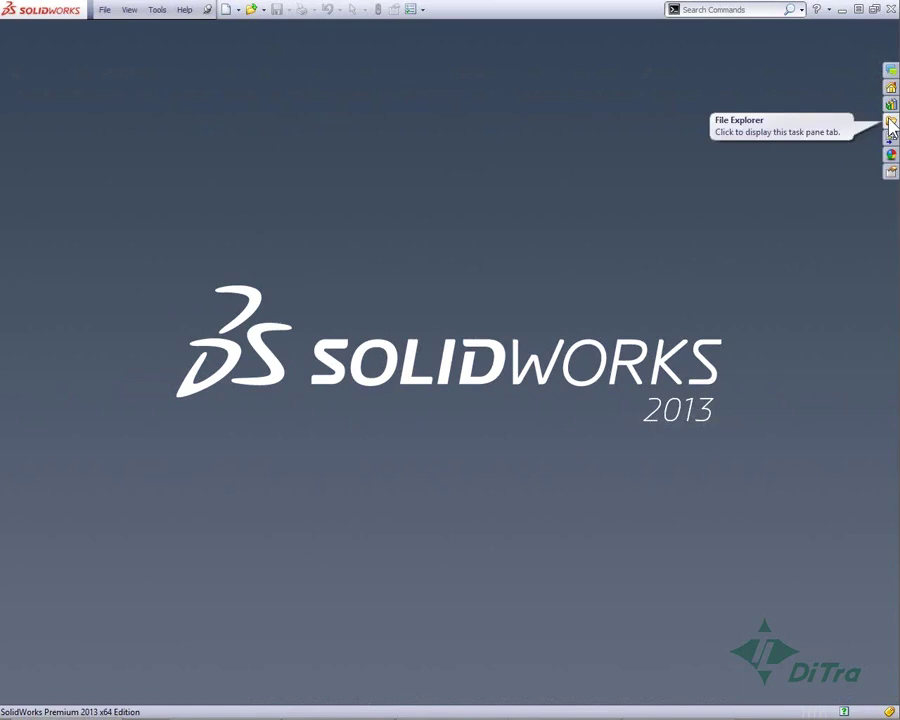
{"action": "left_click", "coordinate": [886, 121]}
{"action": "left_click_drag", "start_coordinate": [745, 409], "coordinate": [532, 418]}
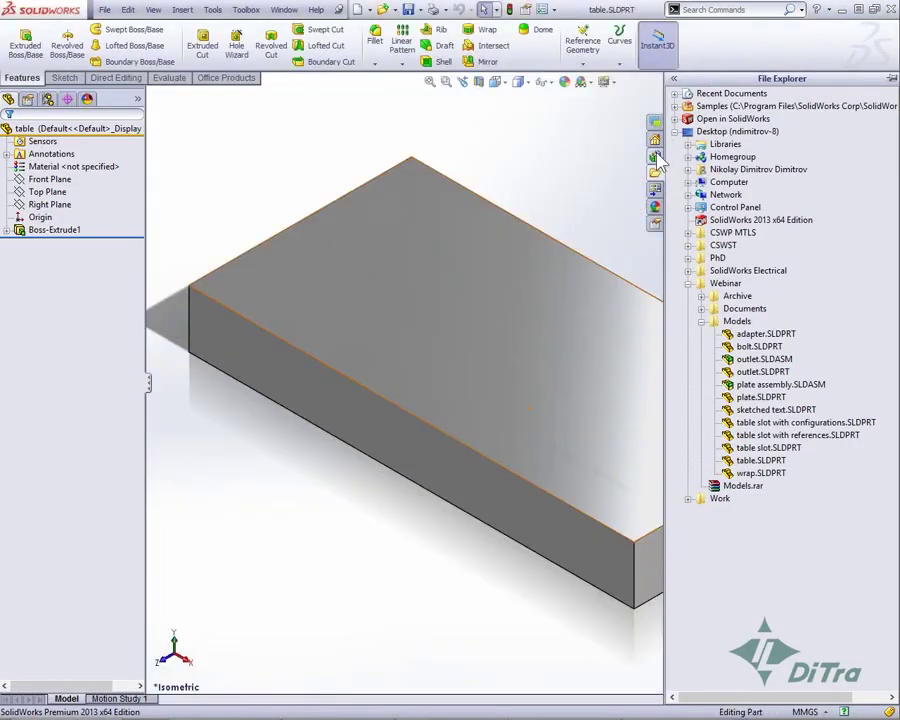
Place the sketched text library feature from the Design Library on the table's front face.
{"action": "left_click", "coordinate": [655, 140]}
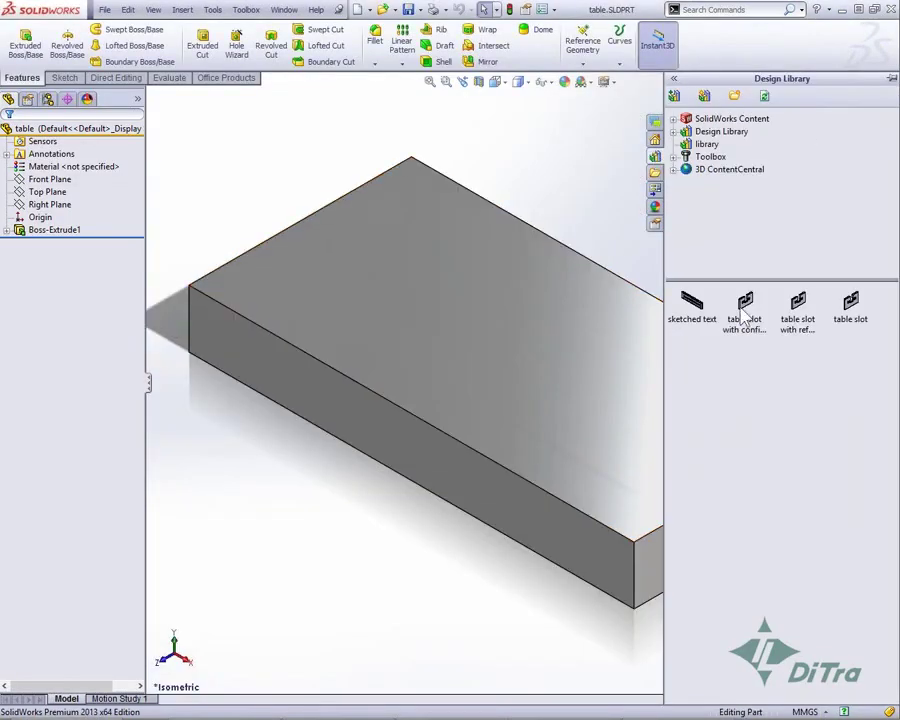
{"action": "left_click_drag", "start_coordinate": [850, 305], "coordinate": [475, 445]}
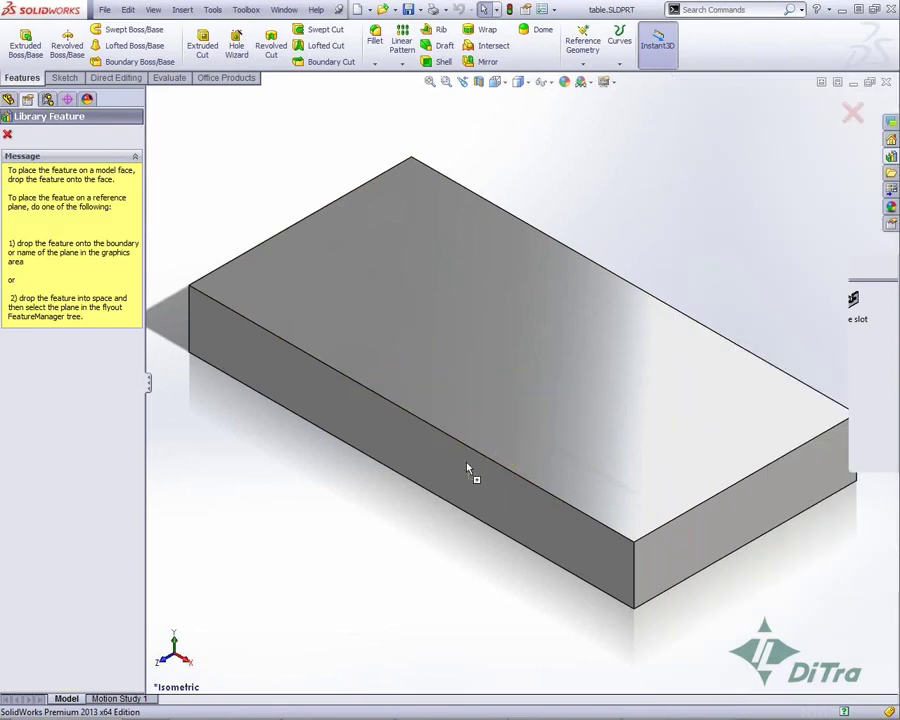
{"action": "left_click_drag", "start_coordinate": [471, 443], "coordinate": [460, 421]}
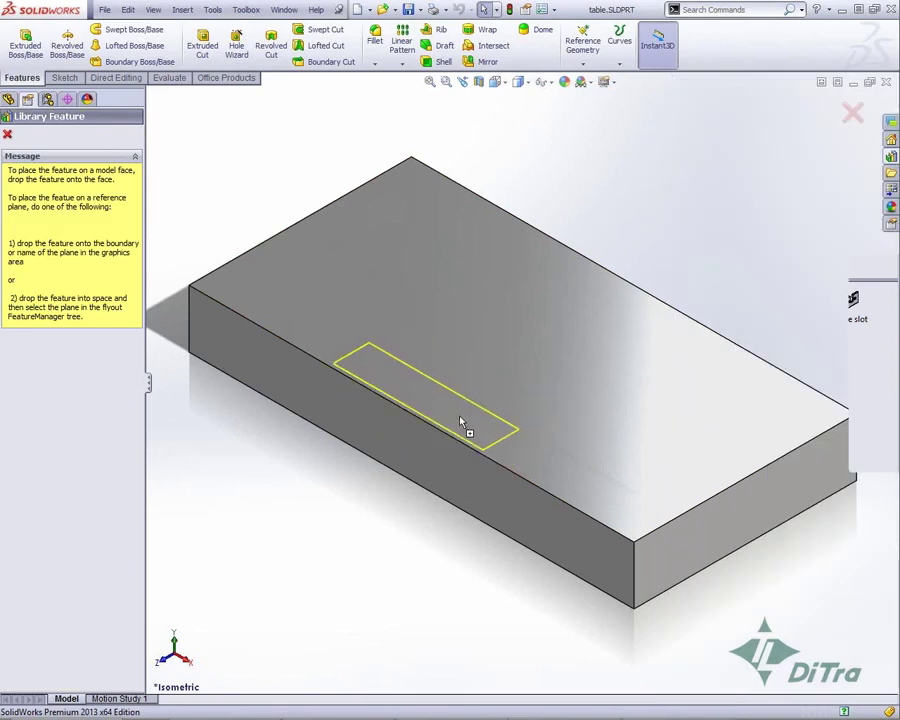
{"action": "mouse_move", "coordinate": [460, 421]}
{"action": "left_mouse_down"}
{"action": "mouse_move", "coordinate": [464, 482]}
{"action": "mouse_move", "coordinate": [763, 489]}
{"action": "mouse_move", "coordinate": [711, 535]}
{"action": "mouse_move", "coordinate": [488, 420]}
{"action": "mouse_move", "coordinate": [522, 386]}
{"action": "mouse_move", "coordinate": [498, 468]}
{"action": "mouse_move", "coordinate": [461, 452]}
{"action": "mouse_move", "coordinate": [458, 468]}
{"action": "mouse_move", "coordinate": [631, 436]}
{"action": "mouse_move", "coordinate": [596, 517]}
{"action": "mouse_move", "coordinate": [448, 472]}
{"action": "left_mouse_up"}
{"action": "scroll", "coordinate": [384, 506], "scroll_direction": "down", "scroll_amount": 2}
{"action": "scroll", "coordinate": [404, 448], "scroll_direction": "down", "scroll_amount": 2}
{"action": "scroll", "coordinate": [390, 446], "scroll_direction": "down", "scroll_amount": 2}
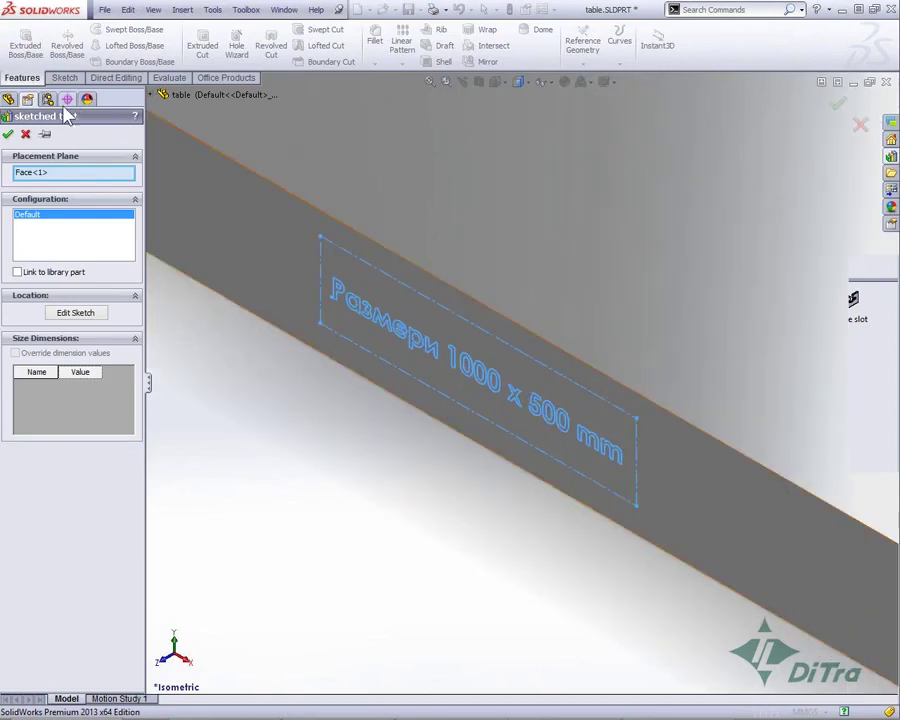
{"action": "left_click", "coordinate": [8, 133]}
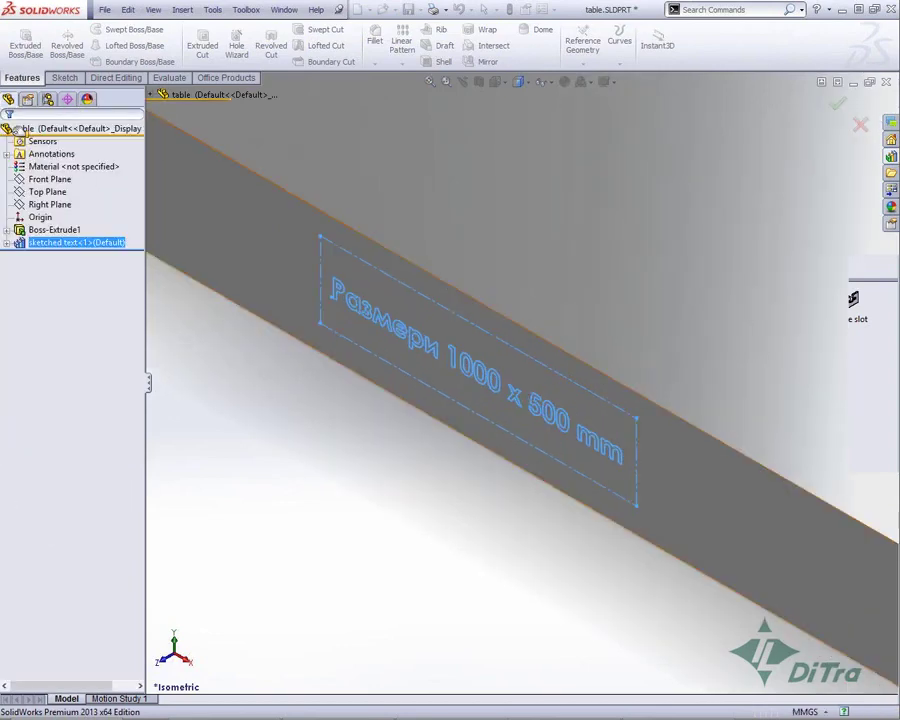
Extrude the sketched text<1> lettering sketch 5 mm as a boss and orbit to inspect it.
{"action": "left_click", "coordinate": [8, 243]}
{"action": "left_click", "coordinate": [52, 256]}
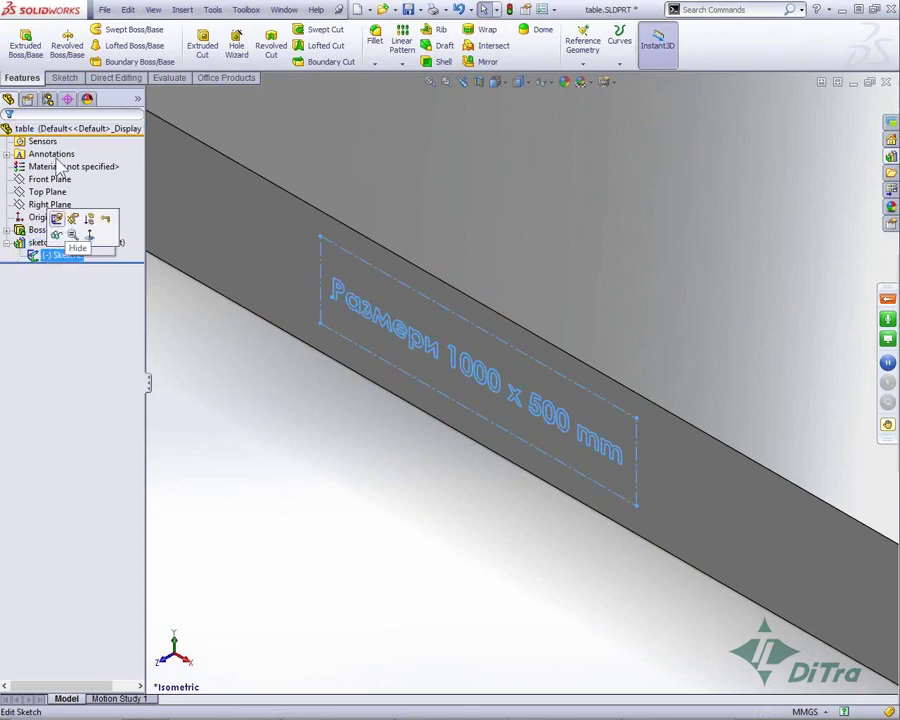
{"action": "left_click", "coordinate": [25, 42]}
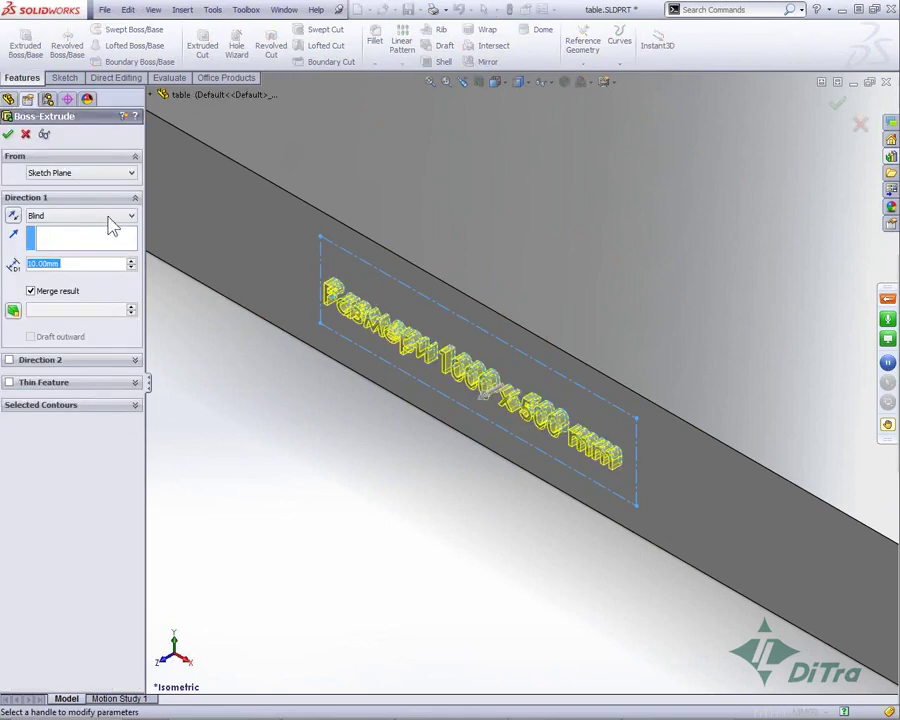
{"action": "type", "text": "5"}
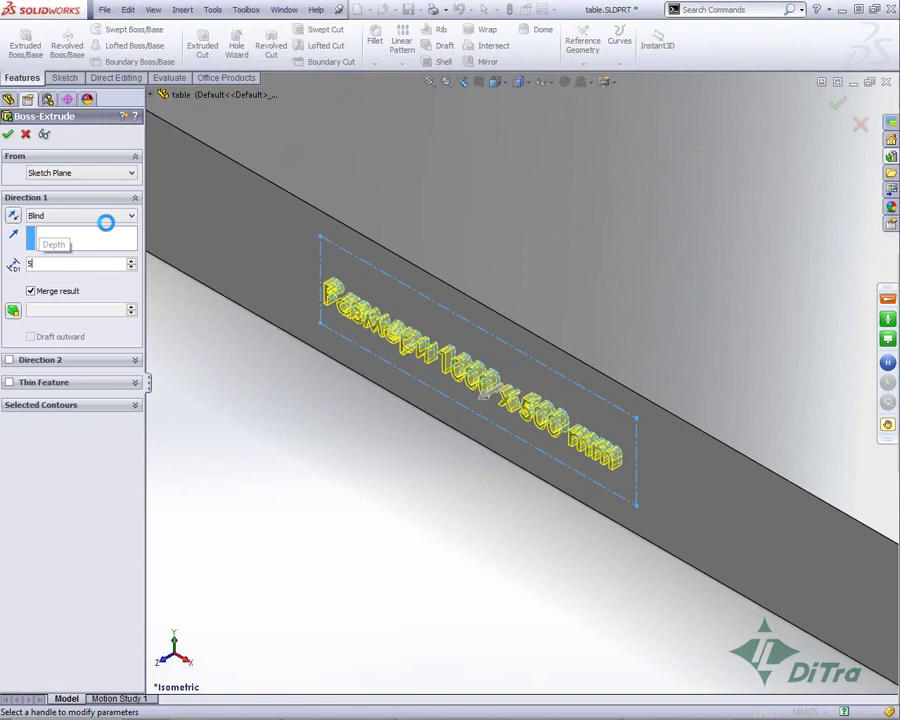
{"action": "key", "text": "Return"}
{"action": "mouse_move", "coordinate": [297, 442]}
{"action": "middle_mouse_down"}
{"action": "mouse_move", "coordinate": [295, 388]}
{"action": "mouse_move", "coordinate": [302, 410]}
{"action": "middle_mouse_up"}
{"action": "scroll", "coordinate": [340, 410], "scroll_direction": "down", "scroll_amount": 3}
{"action": "mouse_move", "coordinate": [518, 447]}
{"action": "middle_mouse_down"}
{"action": "mouse_move", "coordinate": [488, 428]}
{"action": "mouse_move", "coordinate": [452, 440]}
{"action": "mouse_move", "coordinate": [450, 457]}
{"action": "middle_mouse_up"}
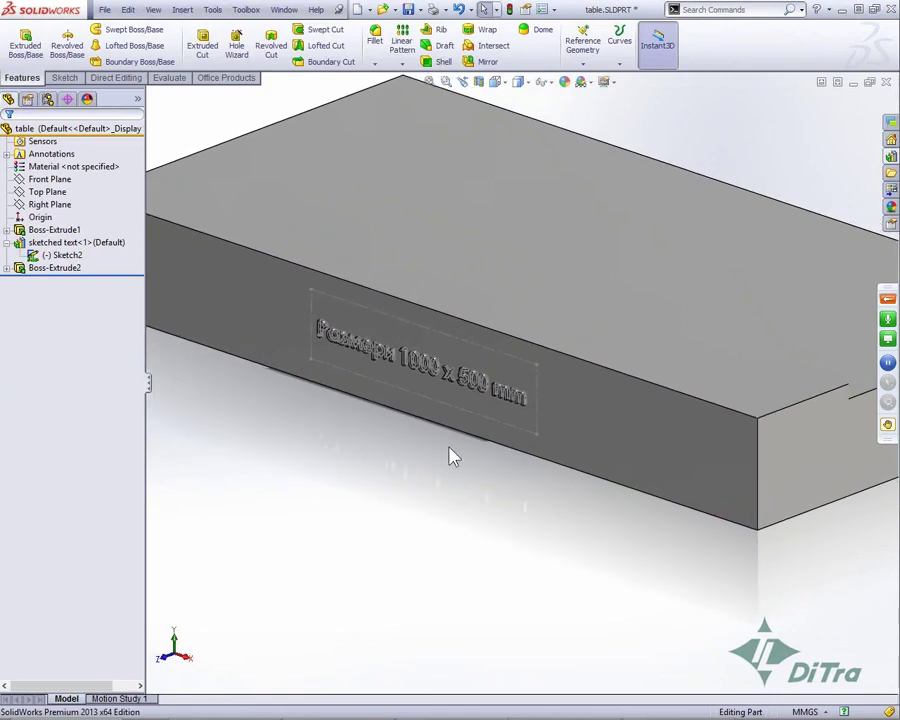
{"action": "key", "text": "alt+Tab"}
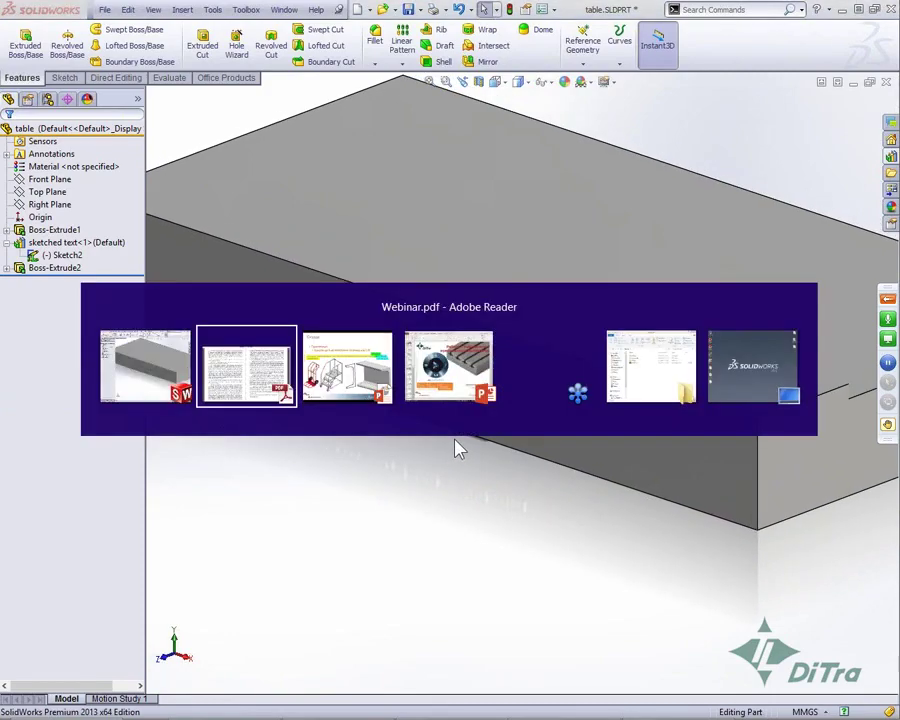
Advance the PowerPoint slideshow to the library components and blocks slide, then return to SolidWorks.
{"action": "key", "text": "alt+Tab"}
{"action": "key", "text": "Right"}
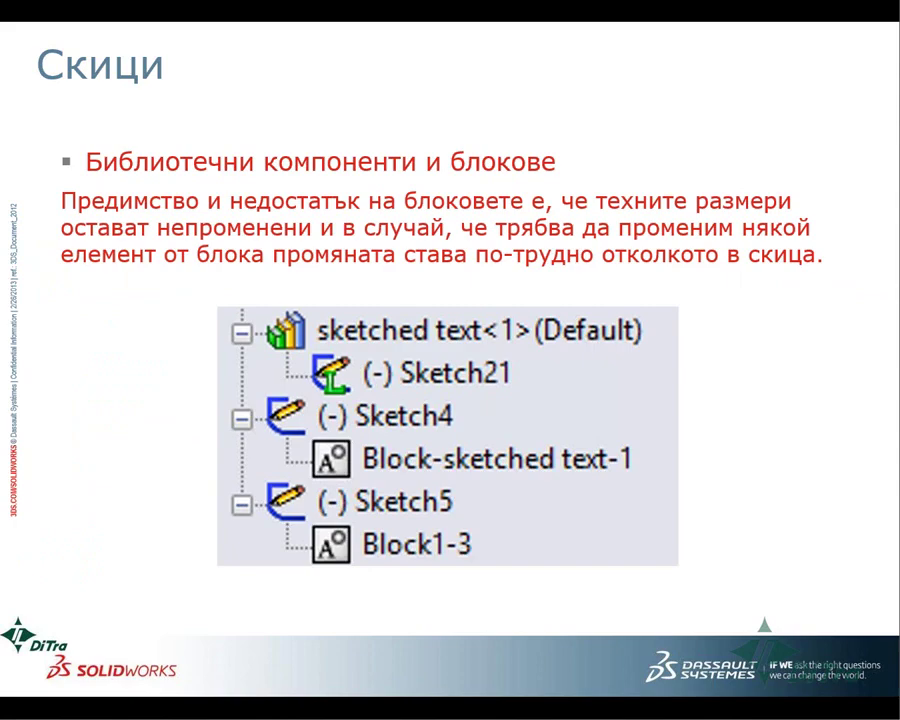
{"action": "key", "text": "alt+Tab"}
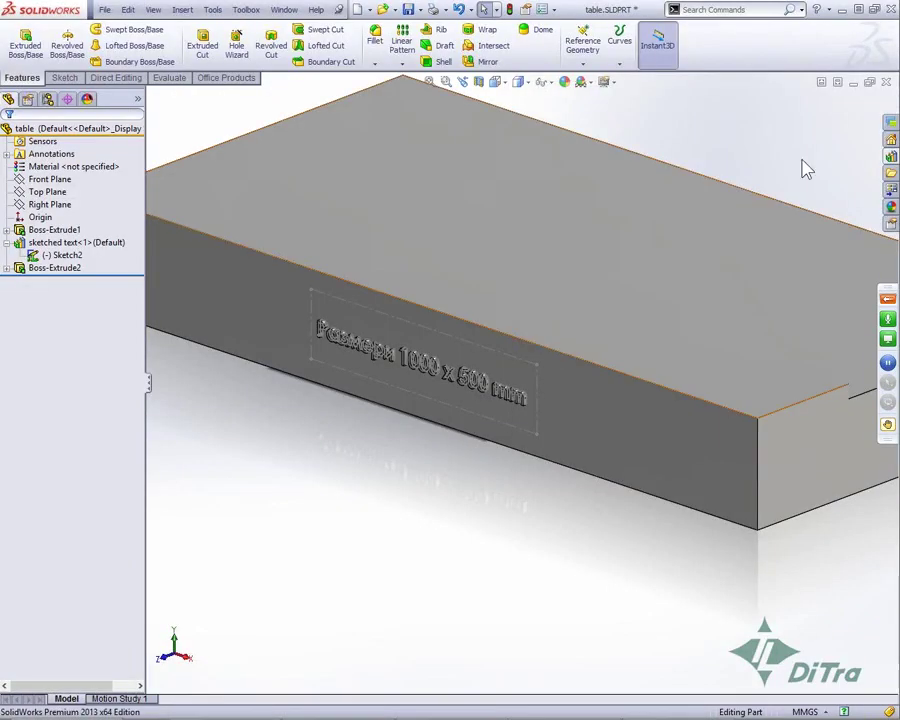
Reopen sketched text.SLDPRT with the Design Library pinned, and select Sketch2 under Текст.
{"action": "left_click", "coordinate": [890, 158]}
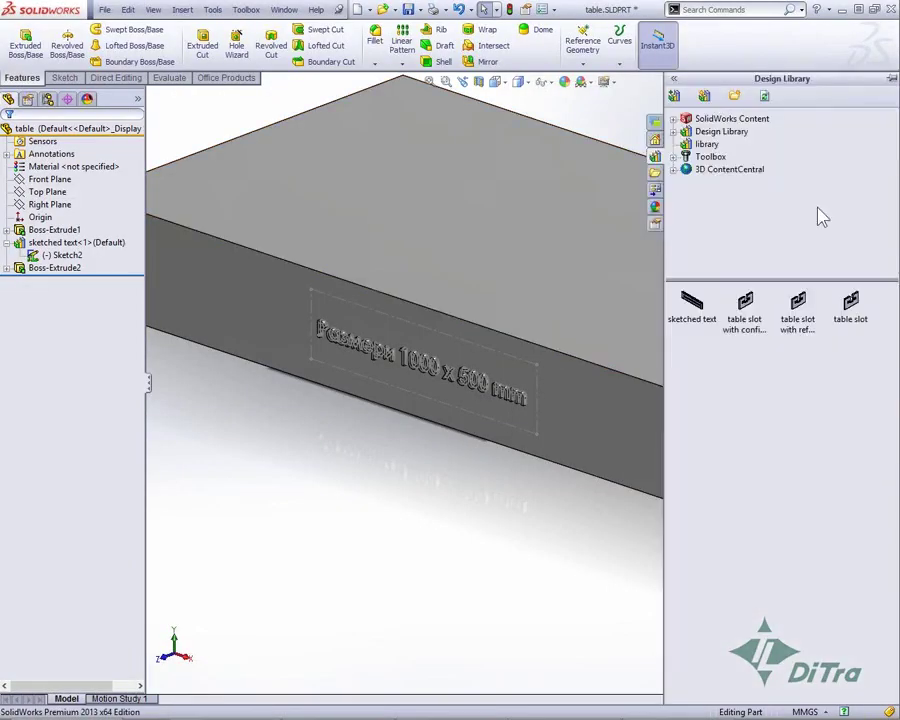
{"action": "left_click", "coordinate": [656, 174]}
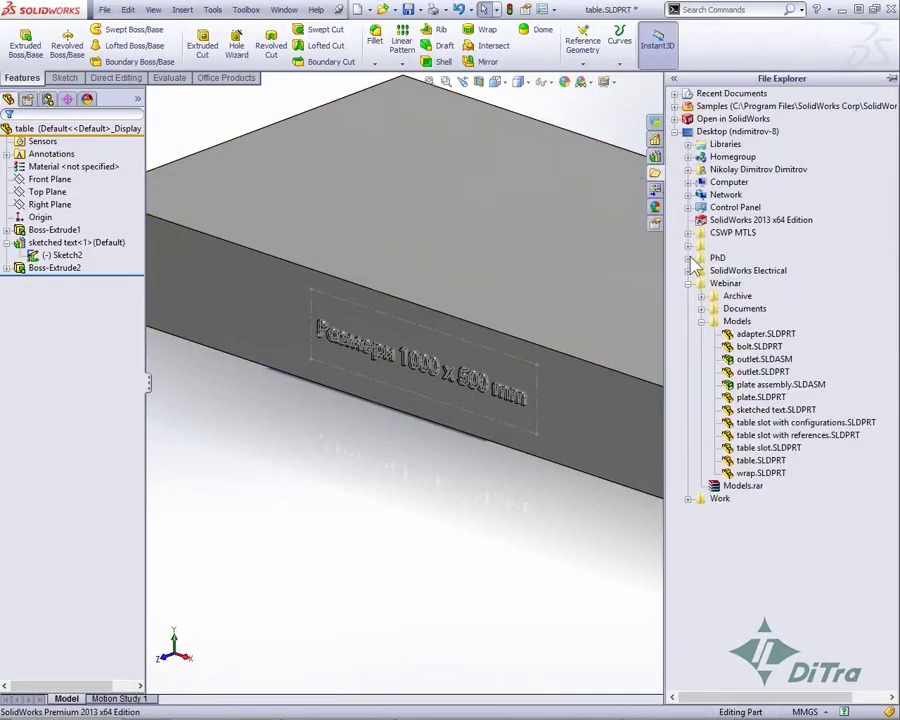
{"action": "double_click", "coordinate": [760, 410]}
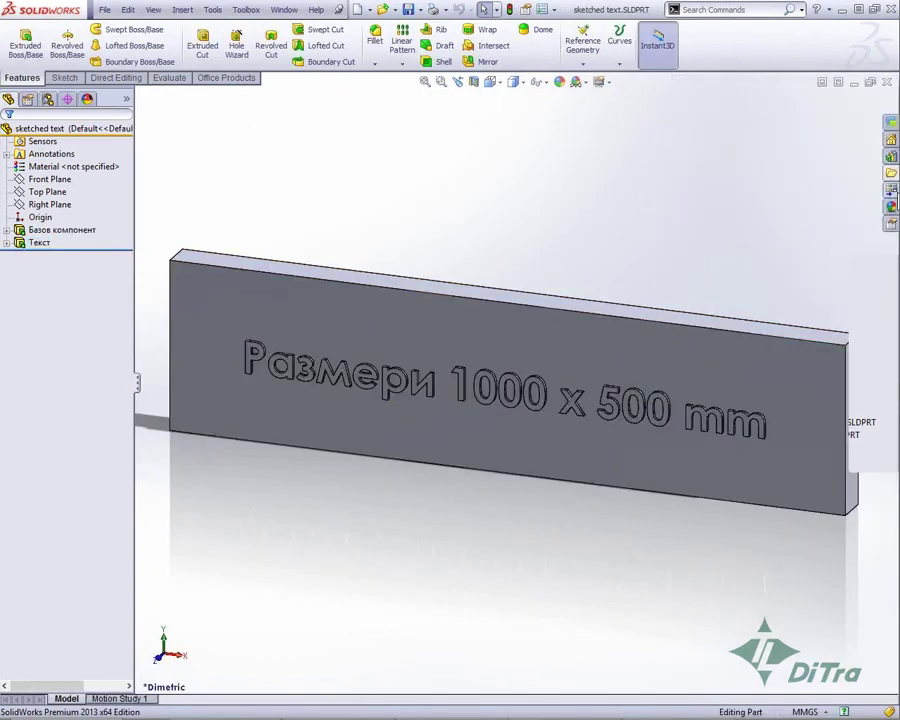
{"action": "left_click", "coordinate": [891, 157]}
{"action": "left_click", "coordinate": [891, 78]}
{"action": "left_click", "coordinate": [22, 244]}
{"action": "left_click", "coordinate": [7, 243]}
{"action": "left_click", "coordinate": [62, 258]}
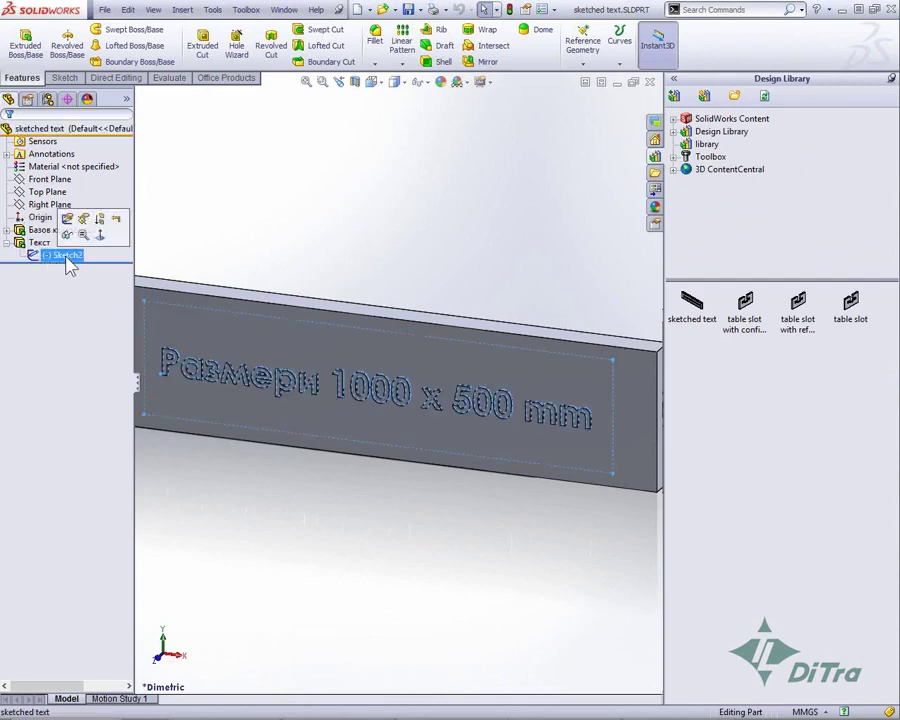
Add Sketch2 to the Design Library as the block sketched text.sldblk, then close without saving.
{"action": "left_click_drag", "start_coordinate": [66, 258], "coordinate": [800, 448]}
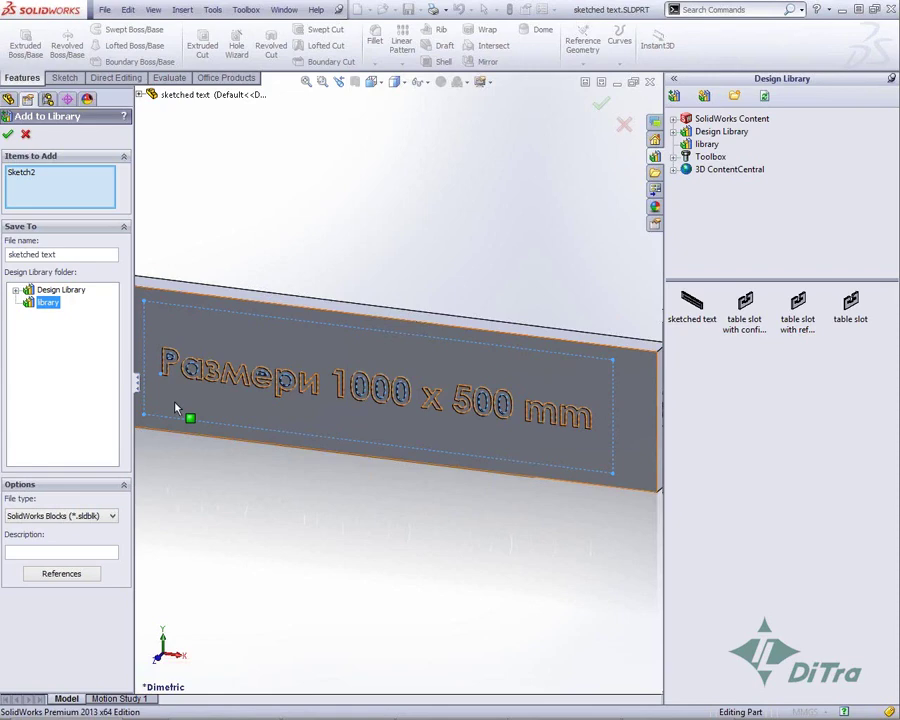
{"action": "left_click", "coordinate": [60, 516]}
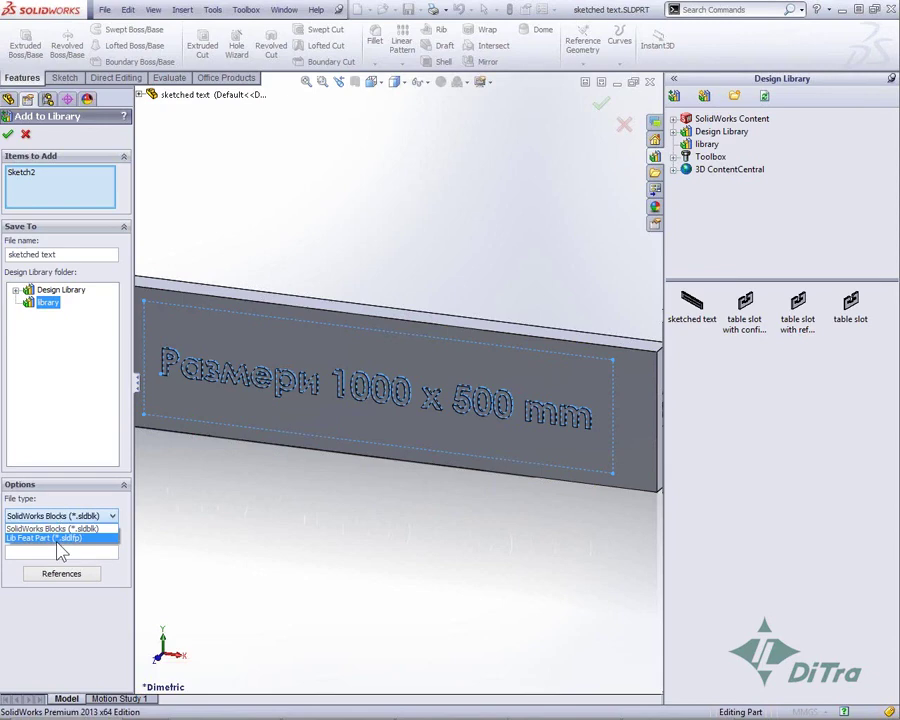
{"action": "left_click", "coordinate": [60, 537]}
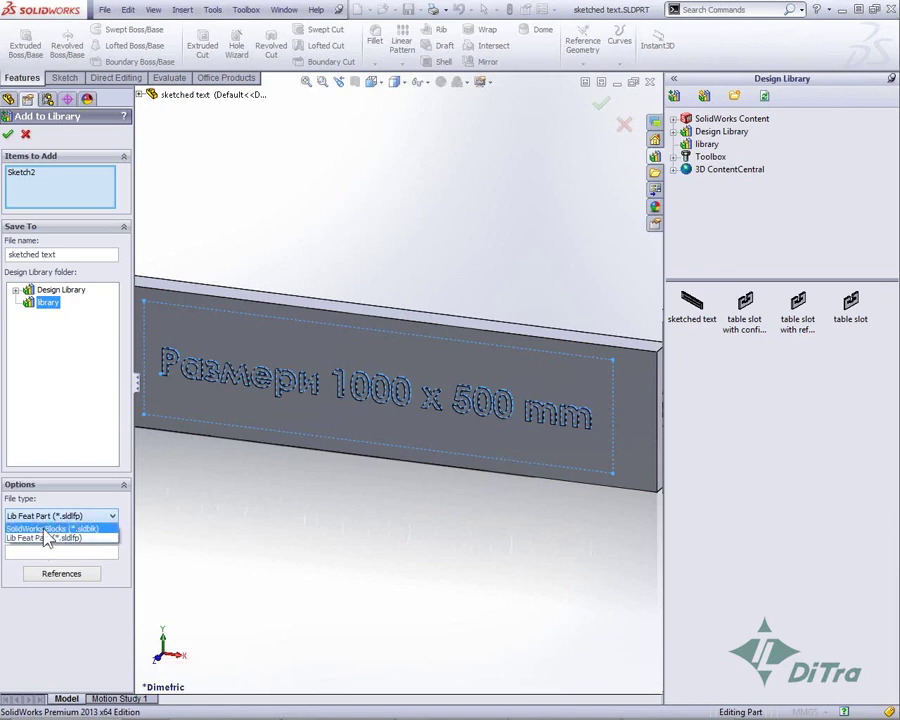
{"action": "left_click", "coordinate": [44, 529]}
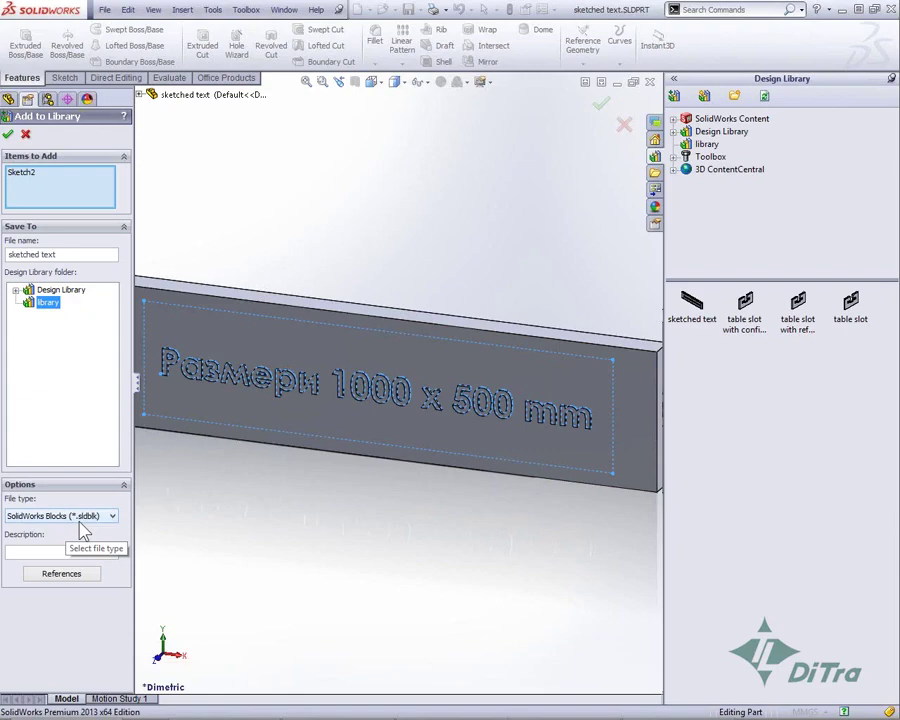
{"action": "left_click", "coordinate": [7, 133]}
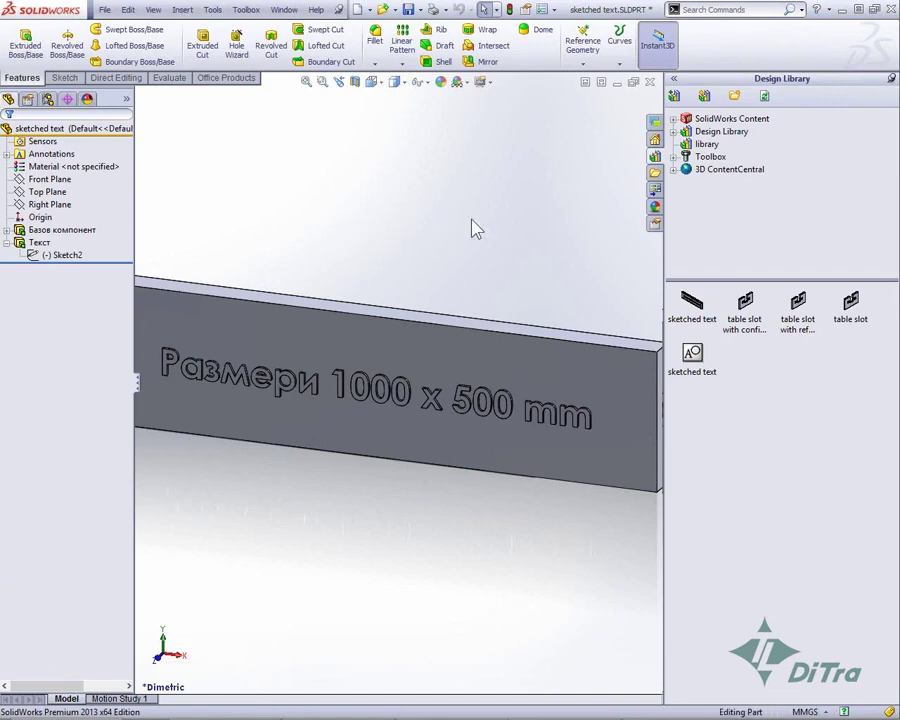
{"action": "left_click", "coordinate": [649, 82]}
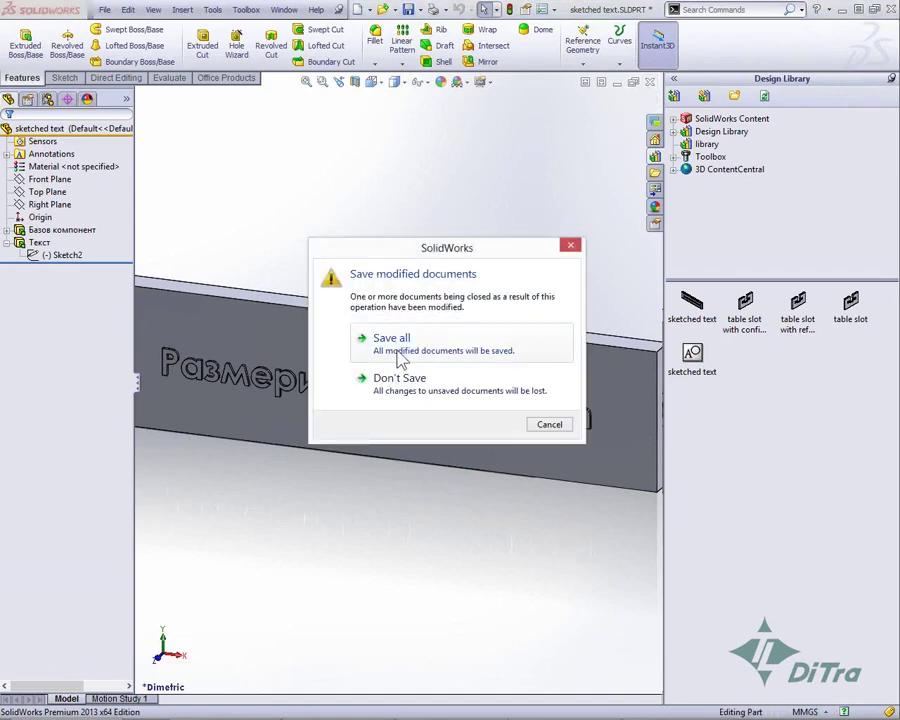
{"action": "left_click", "coordinate": [403, 386]}
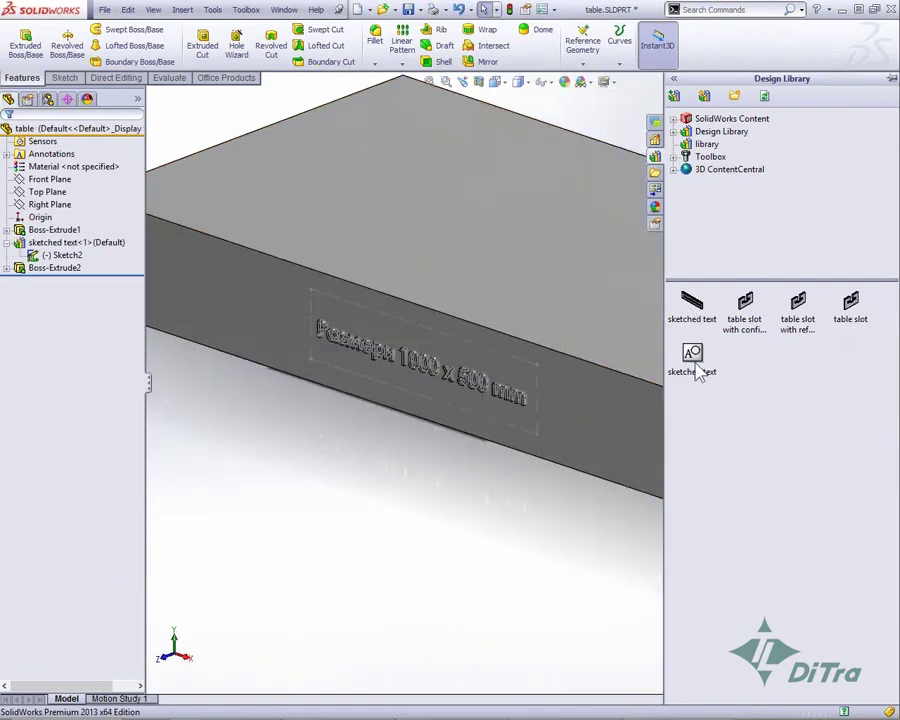
{"action": "mouse_move", "coordinate": [692, 358]}
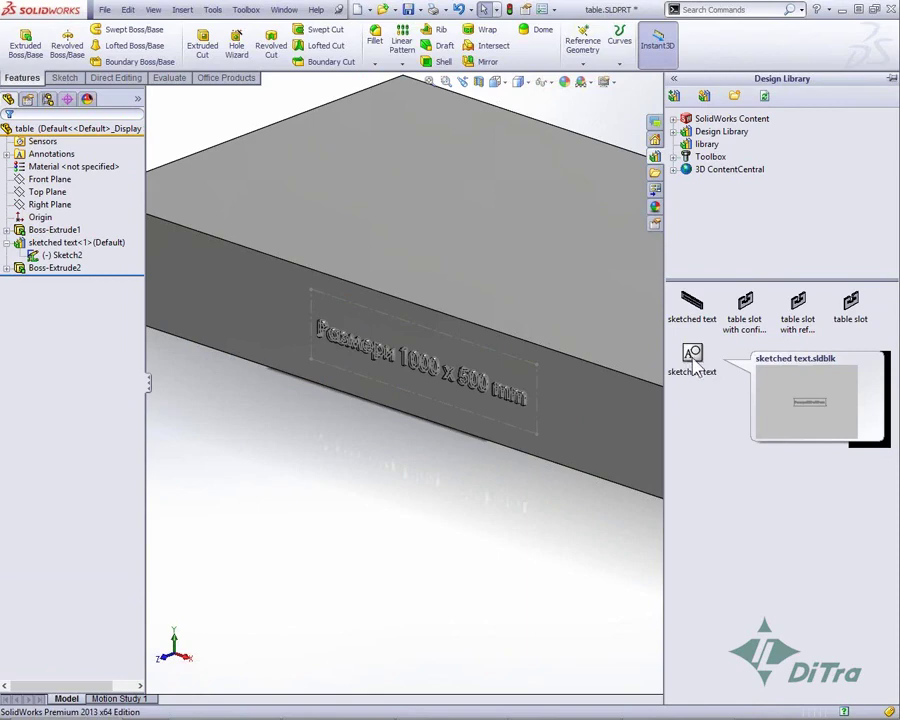
Drag the sketched text block from the Design Library and drop it just below the table face.
{"action": "mouse_move", "coordinate": [695, 368]}
{"action": "left_mouse_down"}
{"action": "mouse_move", "coordinate": [518, 336]}
{"action": "mouse_move", "coordinate": [486, 413]}
{"action": "left_mouse_up"}
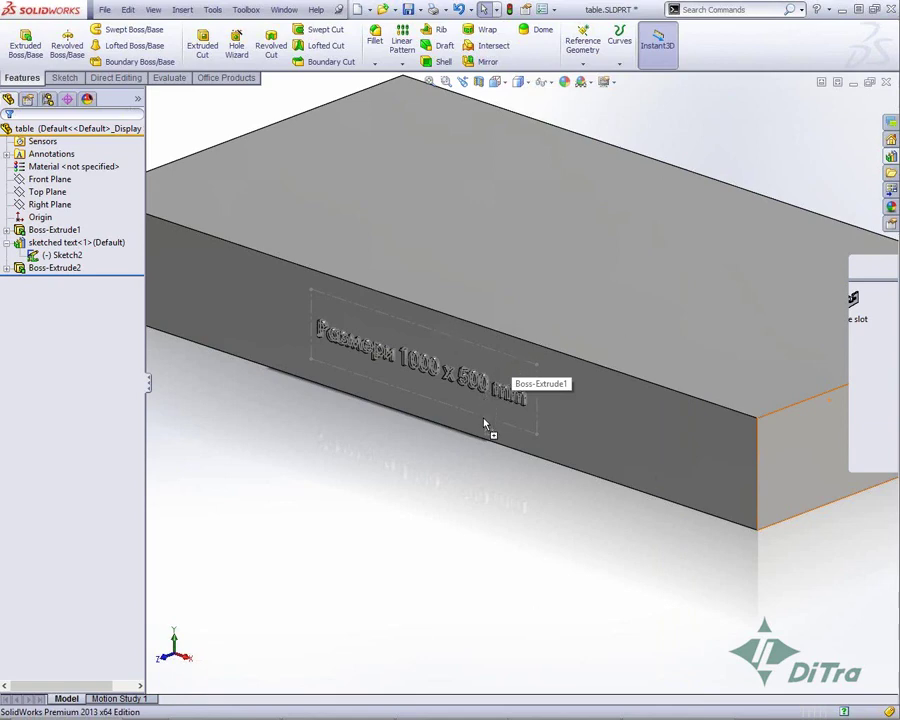
{"action": "mouse_move", "coordinate": [484, 424]}
{"action": "left_mouse_down"}
{"action": "mouse_move", "coordinate": [477, 427]}
{"action": "mouse_move", "coordinate": [457, 383]}
{"action": "mouse_move", "coordinate": [456, 437]}
{"action": "mouse_move", "coordinate": [441, 424]}
{"action": "mouse_move", "coordinate": [454, 518]}
{"action": "mouse_move", "coordinate": [486, 405]}
{"action": "left_mouse_up"}
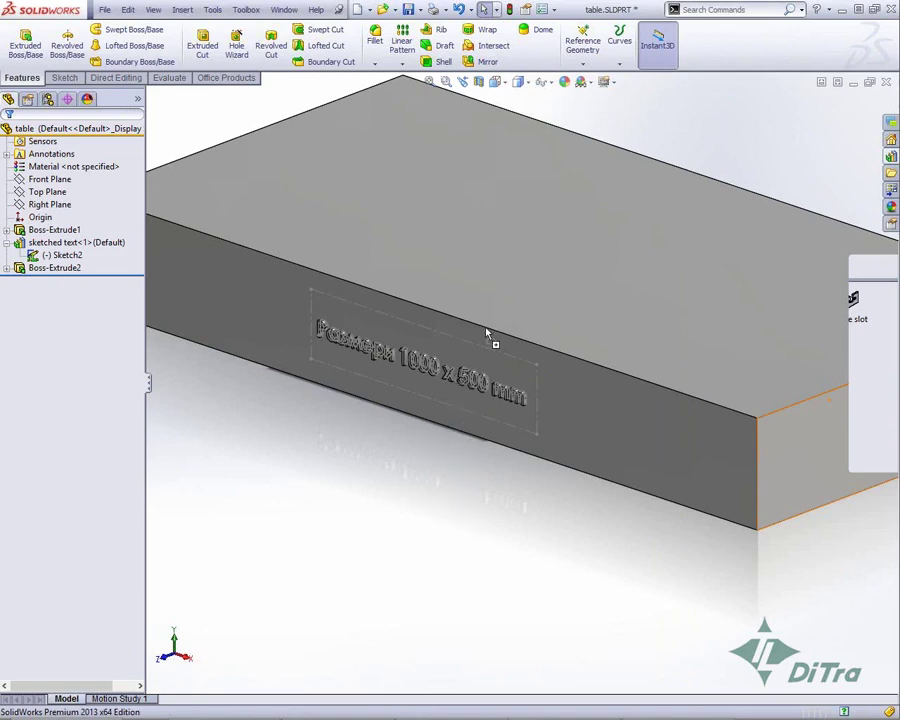
{"action": "mouse_move", "coordinate": [486, 333]}
{"action": "left_mouse_down"}
{"action": "mouse_move", "coordinate": [460, 346]}
{"action": "mouse_move", "coordinate": [456, 438]}
{"action": "mouse_move", "coordinate": [437, 428]}
{"action": "mouse_move", "coordinate": [457, 431]}
{"action": "left_mouse_up"}
{"action": "left_click_drag", "start_coordinate": [436, 447], "coordinate": [389, 452]}
{"action": "left_click_drag", "start_coordinate": [380, 455], "coordinate": [381, 457]}
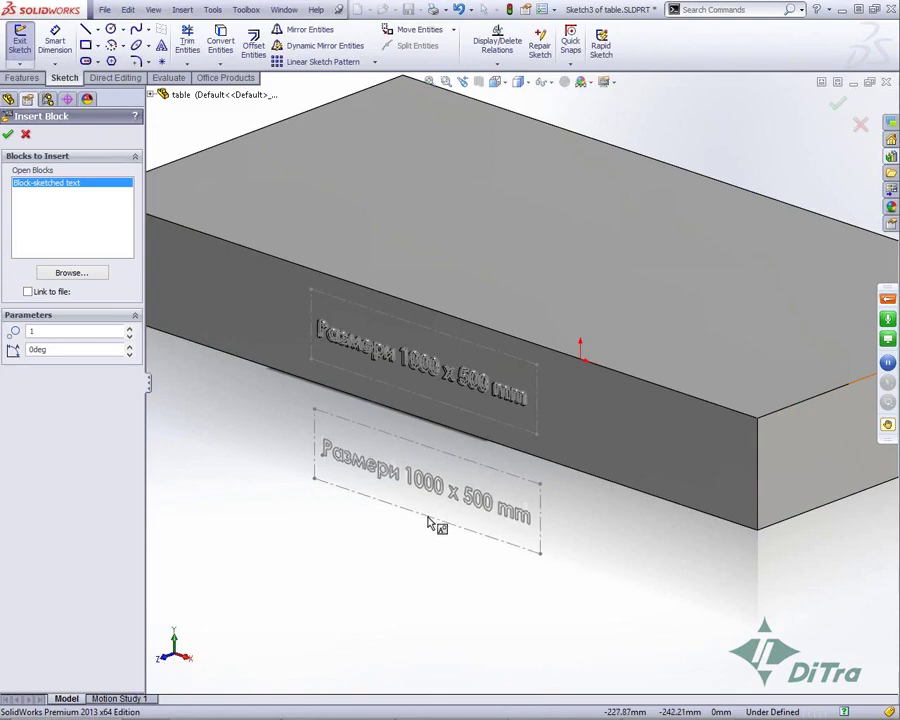
Insert the text block at scale 1.1 and exit its sketch.
{"action": "mouse_move", "coordinate": [428, 522]}
{"action": "middle_mouse_down"}
{"action": "mouse_move", "coordinate": [382, 517]}
{"action": "mouse_move", "coordinate": [420, 526]}
{"action": "middle_mouse_up"}
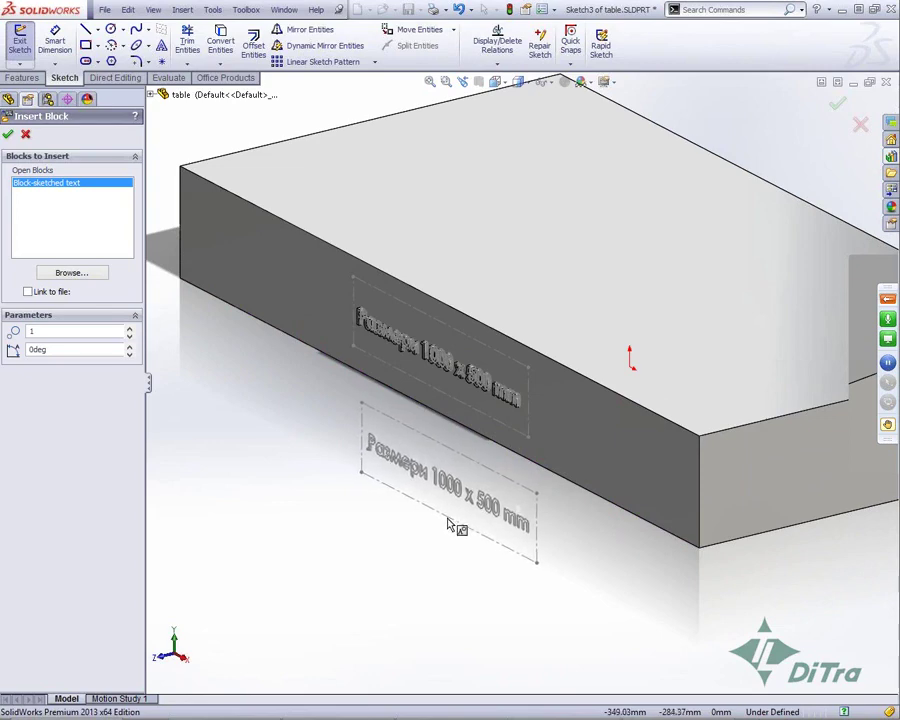
{"action": "left_click", "coordinate": [130, 331]}
{"action": "left_click", "coordinate": [130, 339]}
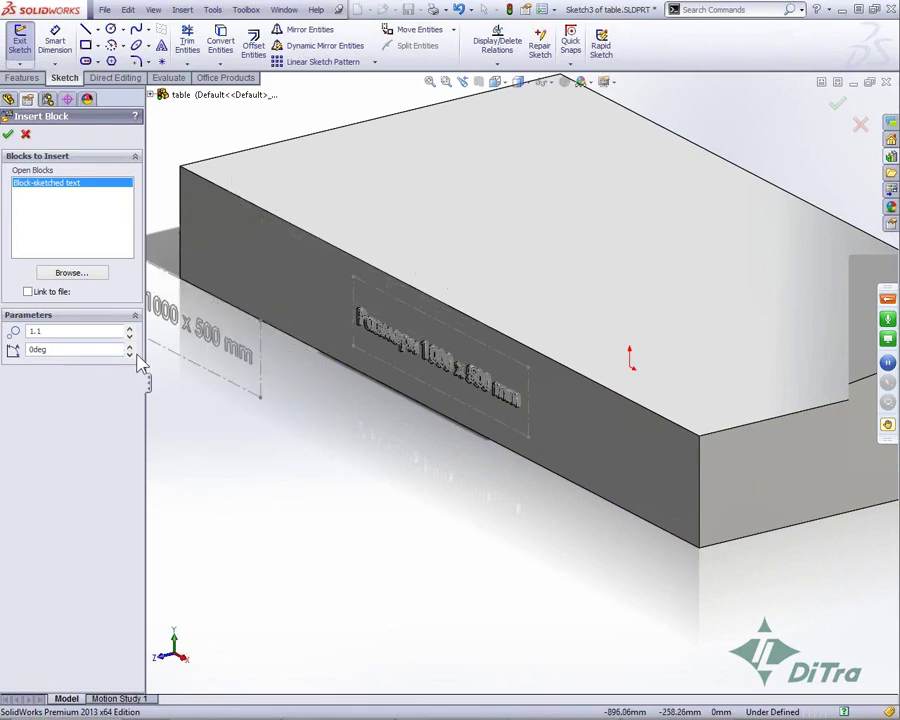
{"action": "left_click", "coordinate": [428, 490]}
{"action": "key", "text": "Escape"}
{"action": "left_click", "coordinate": [40, 283]}
{"action": "left_click", "coordinate": [96, 306]}
{"action": "key", "text": "ctrl+b"}
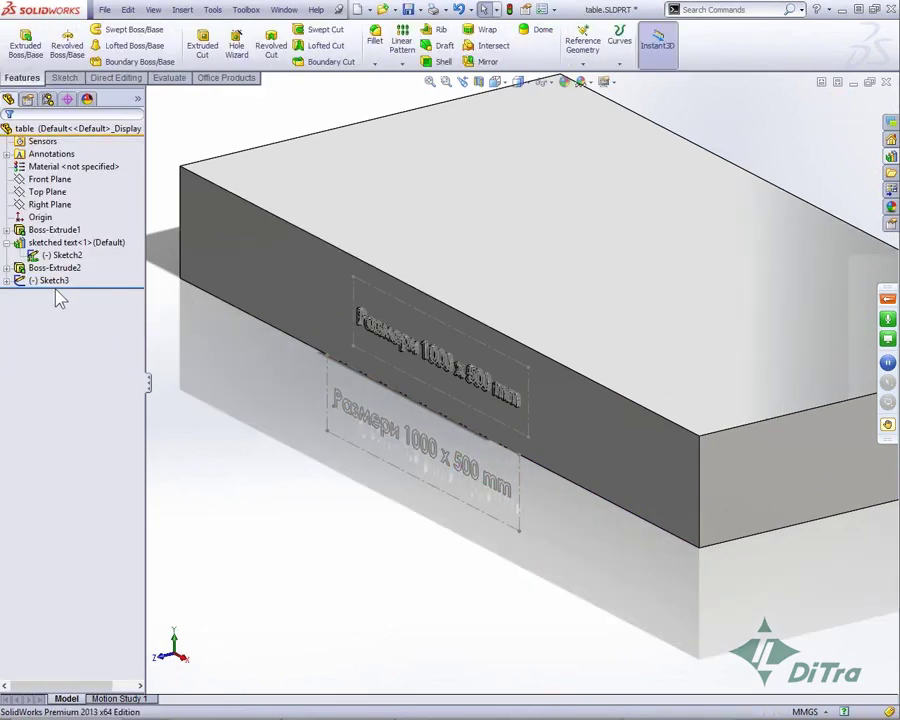
Move Sketch3 onto the Front Plane, then delete Sketch3.
{"action": "left_click", "coordinate": [42, 282]}
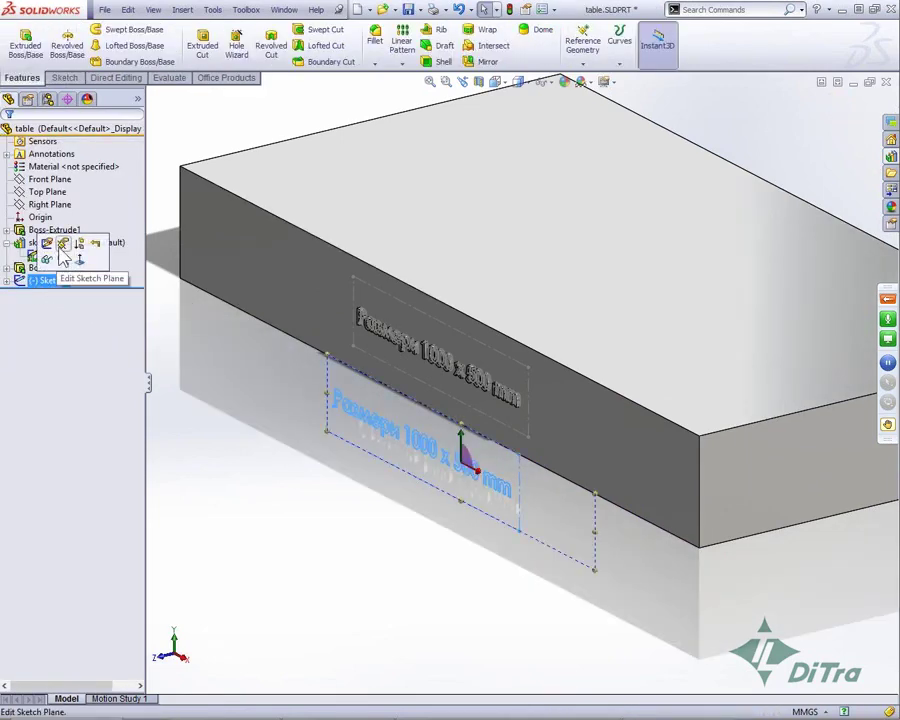
{"action": "left_click", "coordinate": [62, 250]}
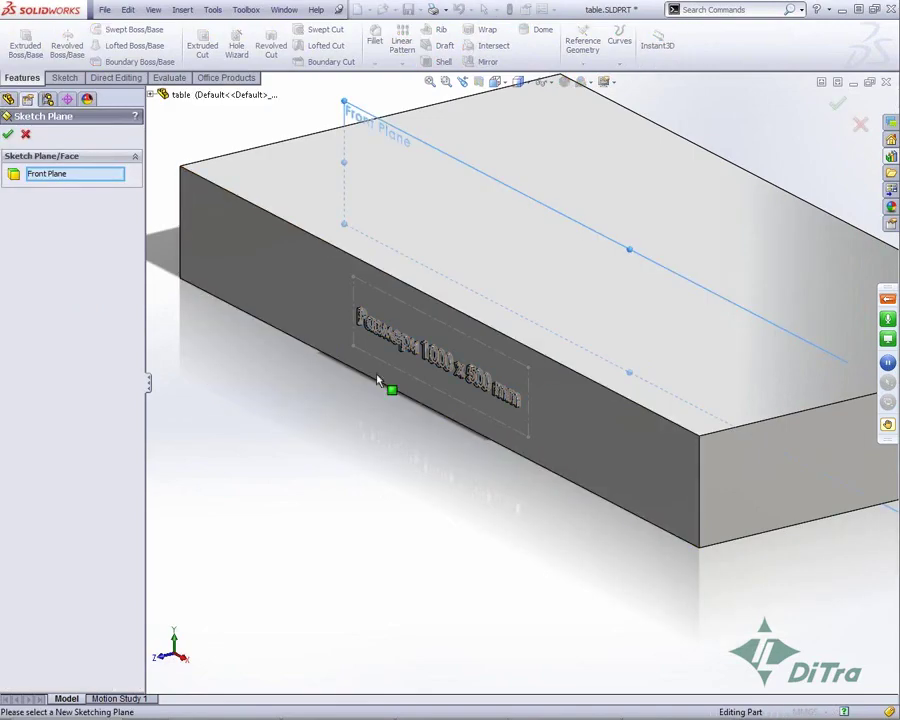
{"action": "left_click", "coordinate": [8, 133]}
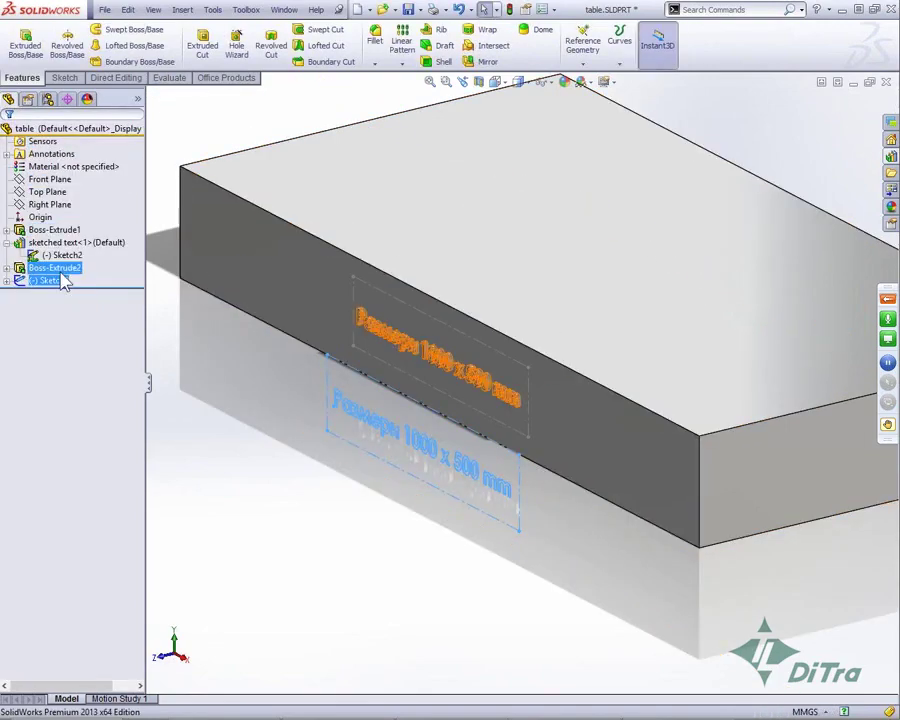
{"action": "key", "text": "Delete"}
{"action": "key", "text": "Return"}
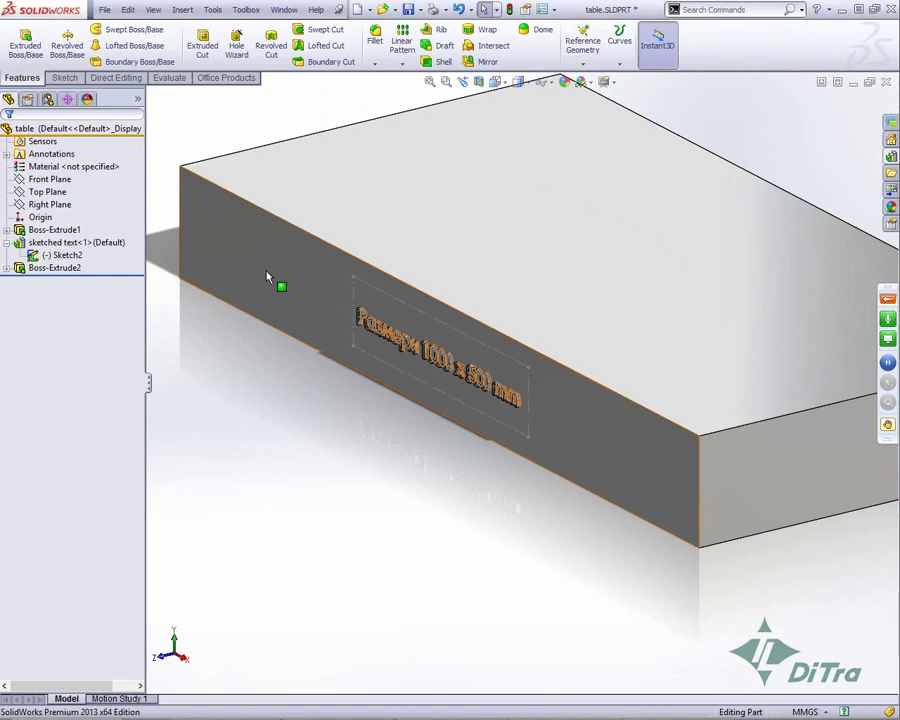
Place the 'sketched text' library block on the table's top face and exit the sketch.
{"action": "left_click", "coordinate": [488, 238]}
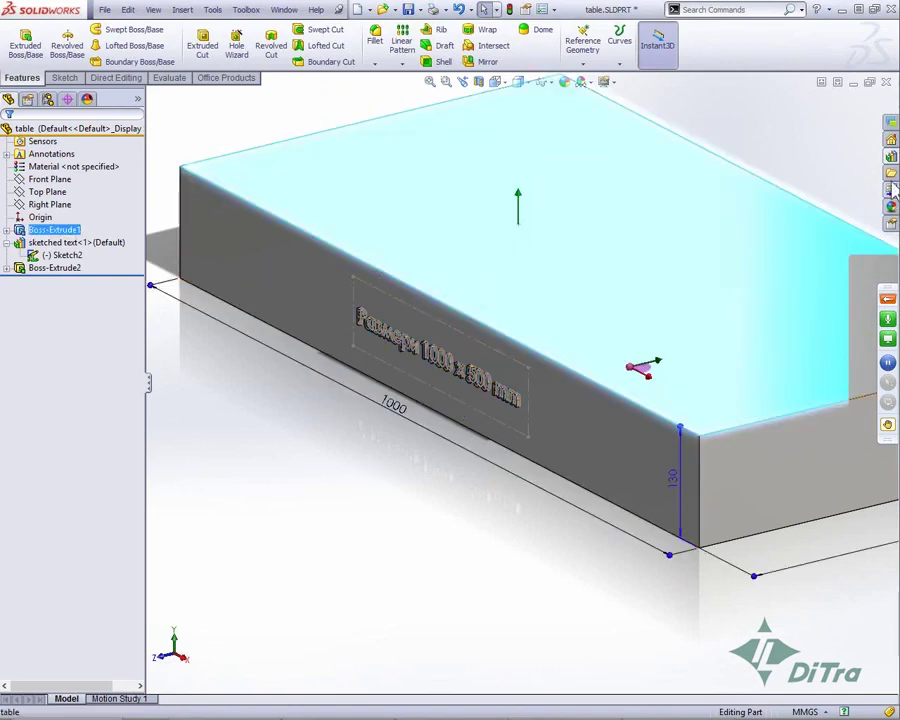
{"action": "left_click", "coordinate": [890, 139]}
{"action": "mouse_move", "coordinate": [692, 356]}
{"action": "left_mouse_down"}
{"action": "mouse_move", "coordinate": [578, 203]}
{"action": "mouse_move", "coordinate": [560, 245]}
{"action": "mouse_move", "coordinate": [241, 295]}
{"action": "mouse_move", "coordinate": [201, 346]}
{"action": "mouse_move", "coordinate": [209, 347]}
{"action": "left_mouse_up"}
{"action": "left_click", "coordinate": [638, 253]}
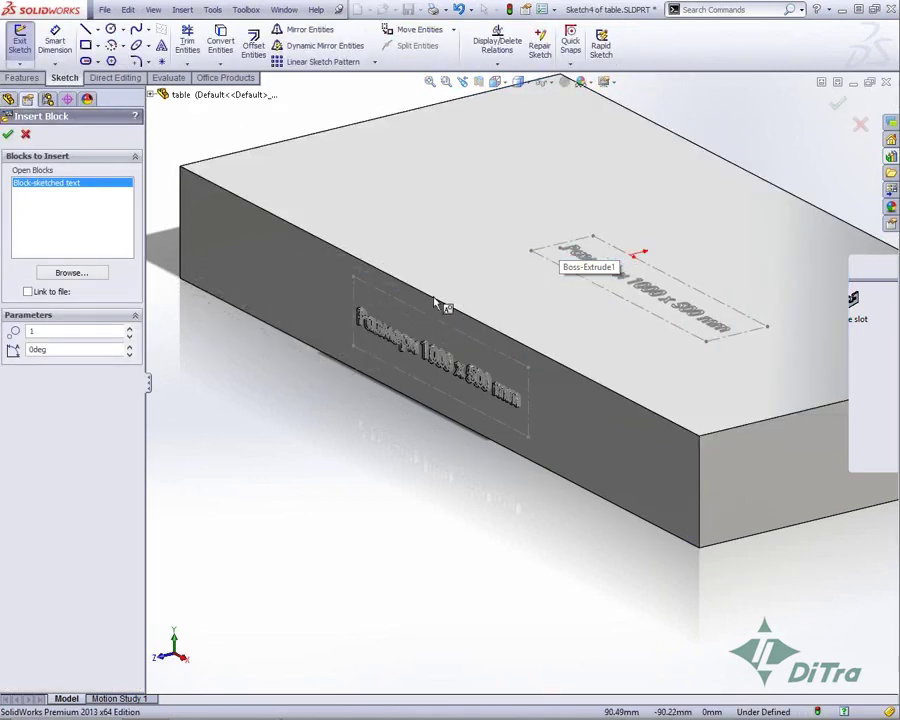
{"action": "left_click", "coordinate": [437, 301]}
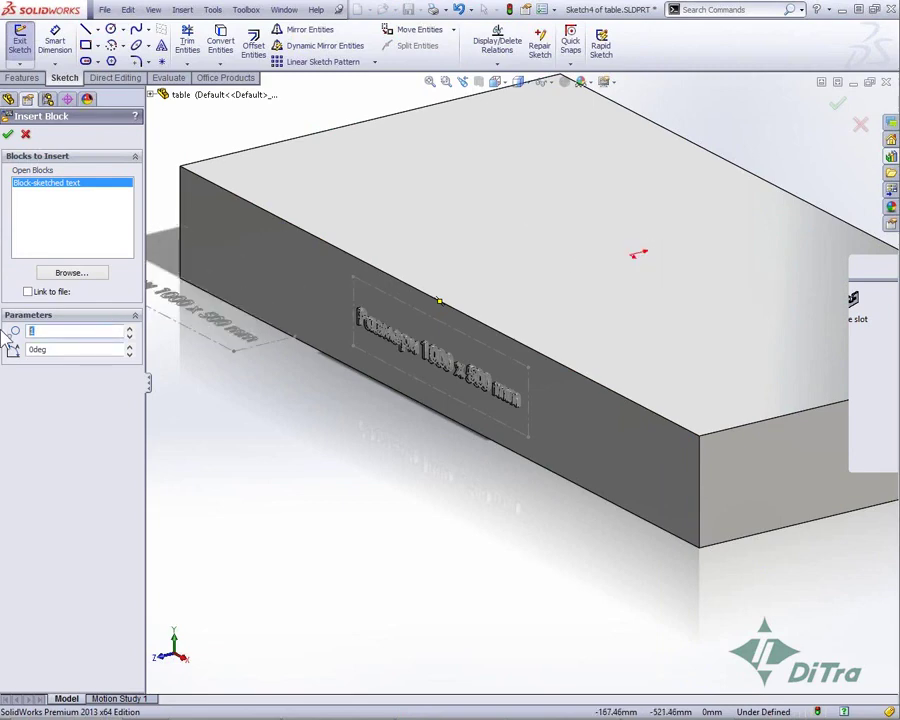
{"action": "left_click", "coordinate": [548, 260]}
{"action": "key", "text": "Escape"}
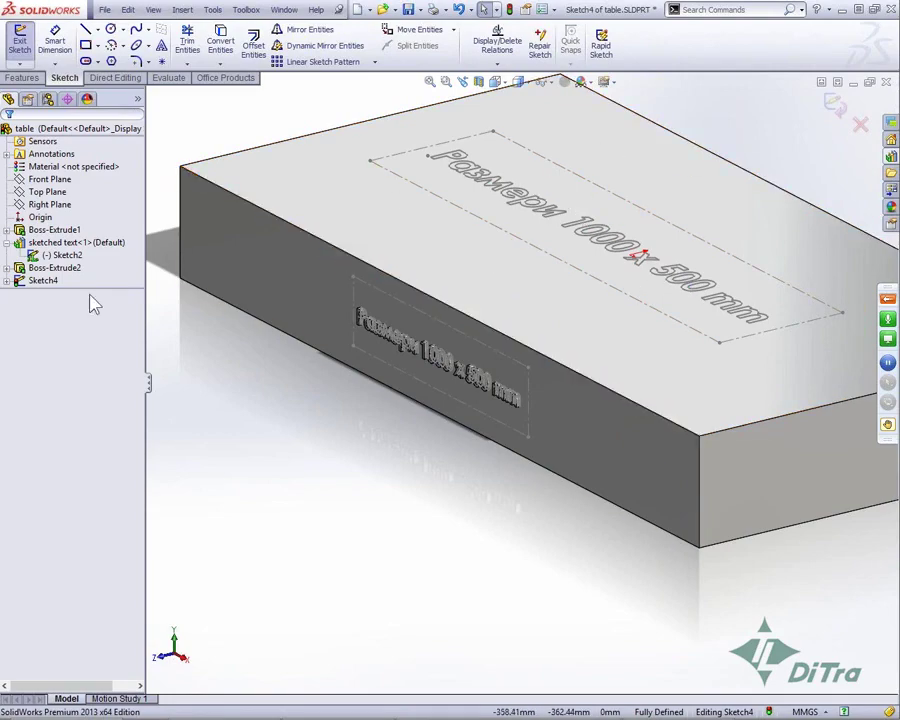
{"action": "left_click", "coordinate": [20, 45]}
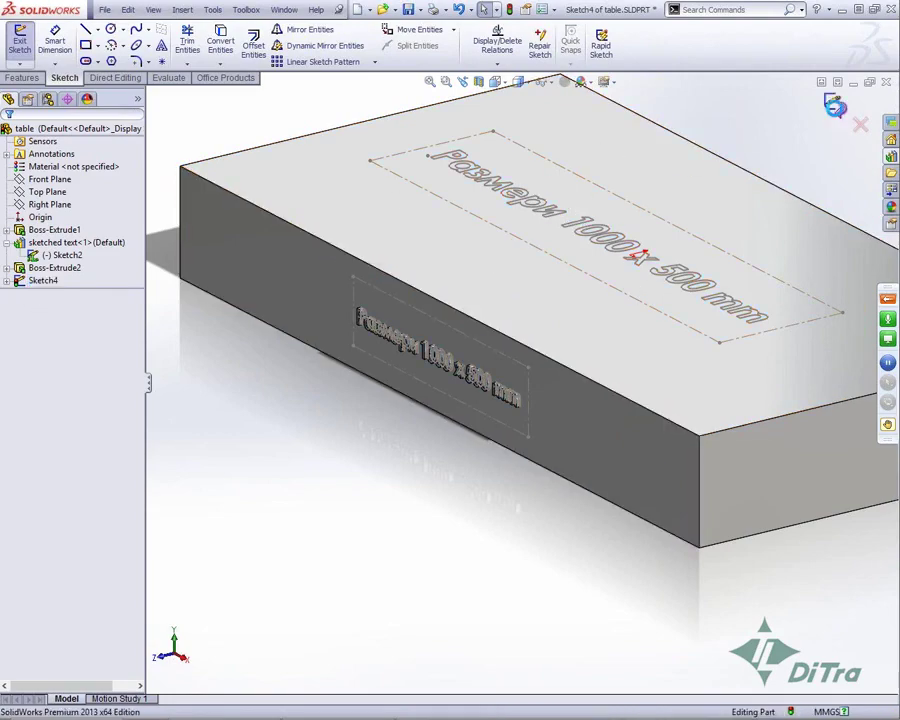
Expand Sketch4 to check Block-sketched text-1, then select the table's end face.
{"action": "left_click", "coordinate": [7, 281]}
{"action": "left_click", "coordinate": [60, 293]}
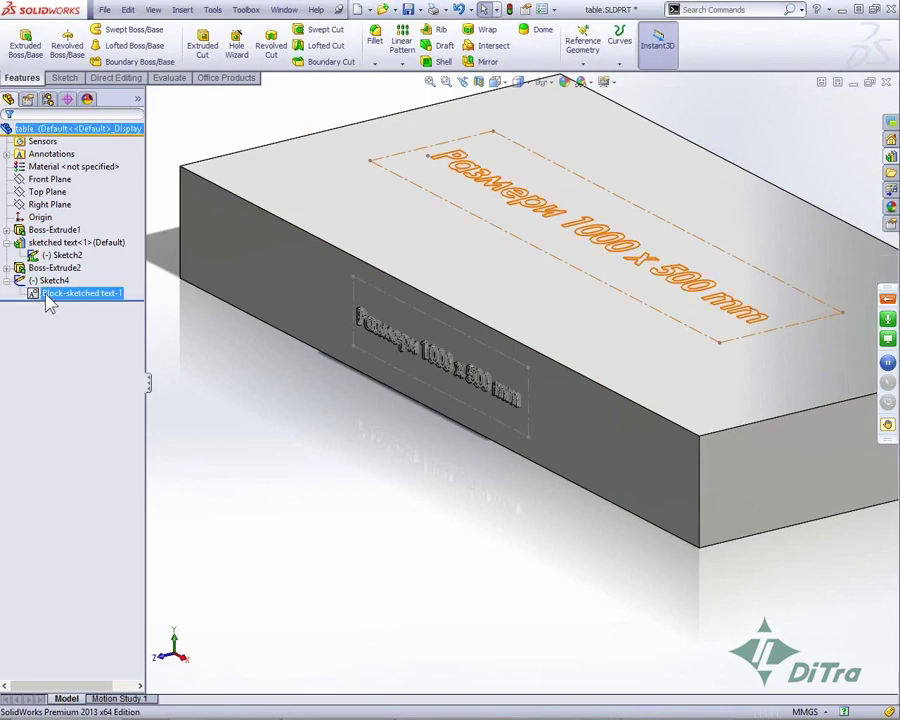
{"action": "left_click", "coordinate": [135, 317]}
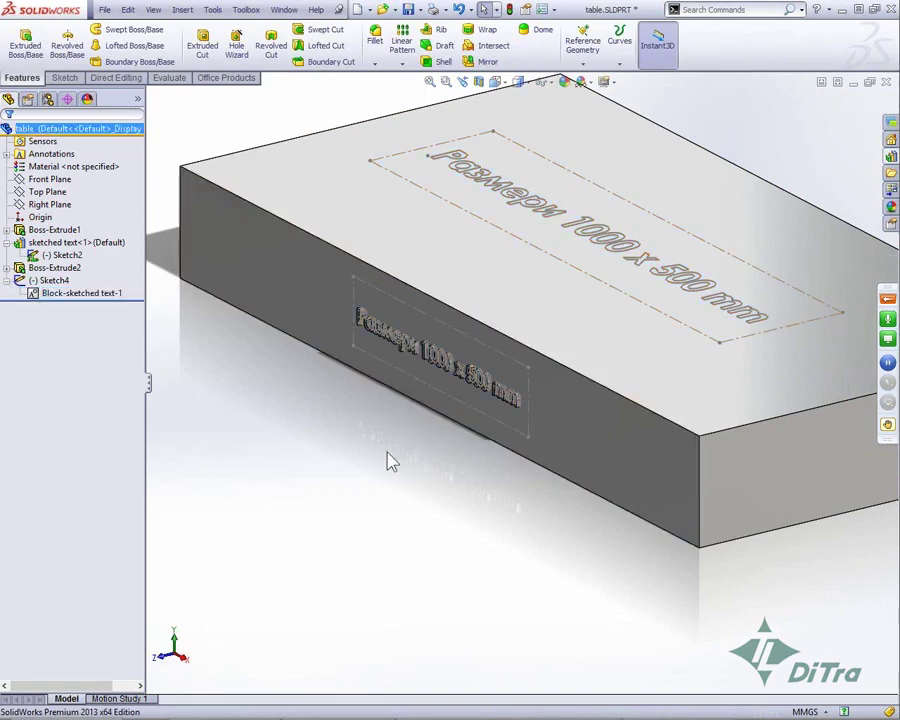
{"action": "left_click", "coordinate": [784, 474]}
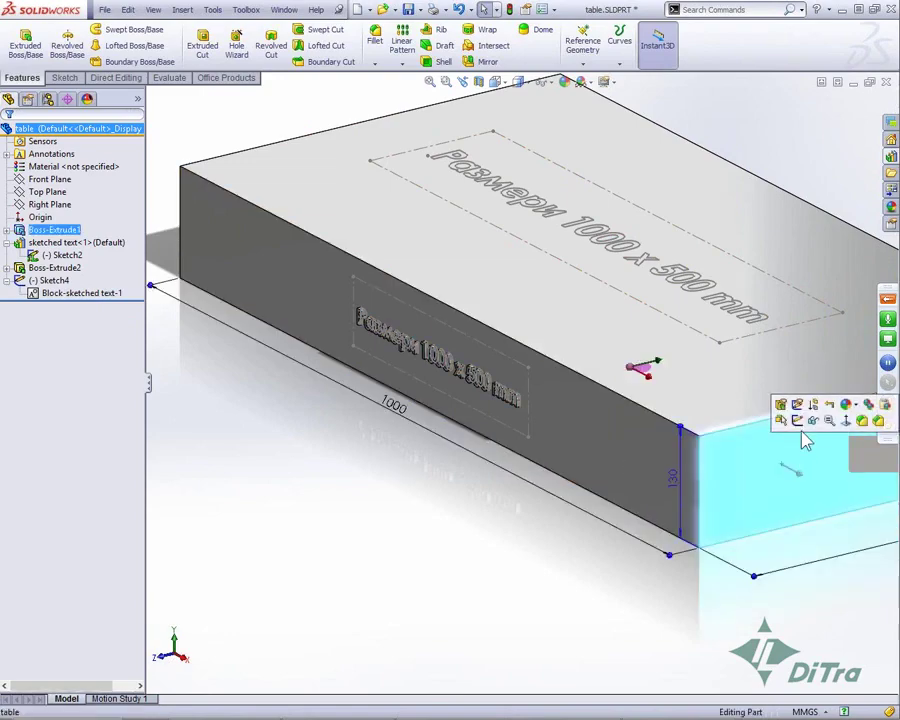
Insert the 'sketched text' library block into a new sketch on the end face.
{"action": "left_click", "coordinate": [795, 422]}
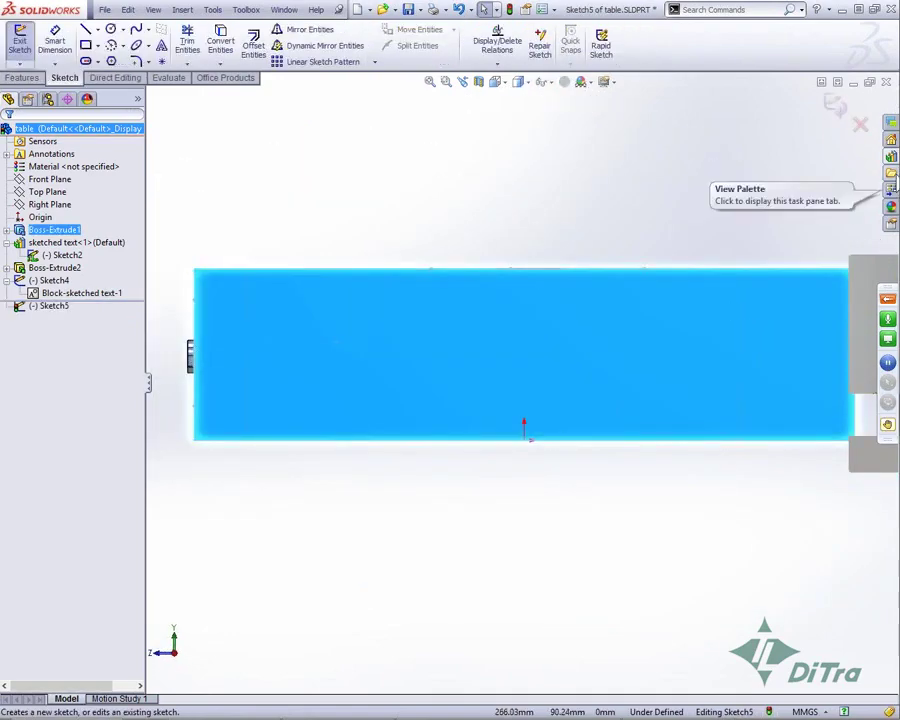
{"action": "left_click", "coordinate": [891, 157]}
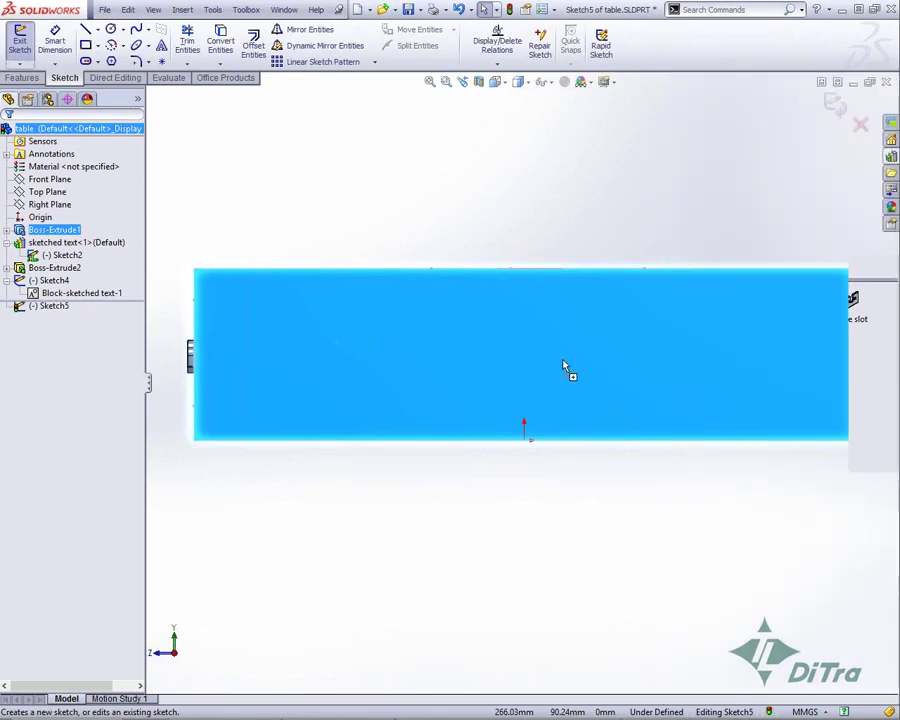
{"action": "left_click_drag", "start_coordinate": [531, 362], "coordinate": [531, 362]}
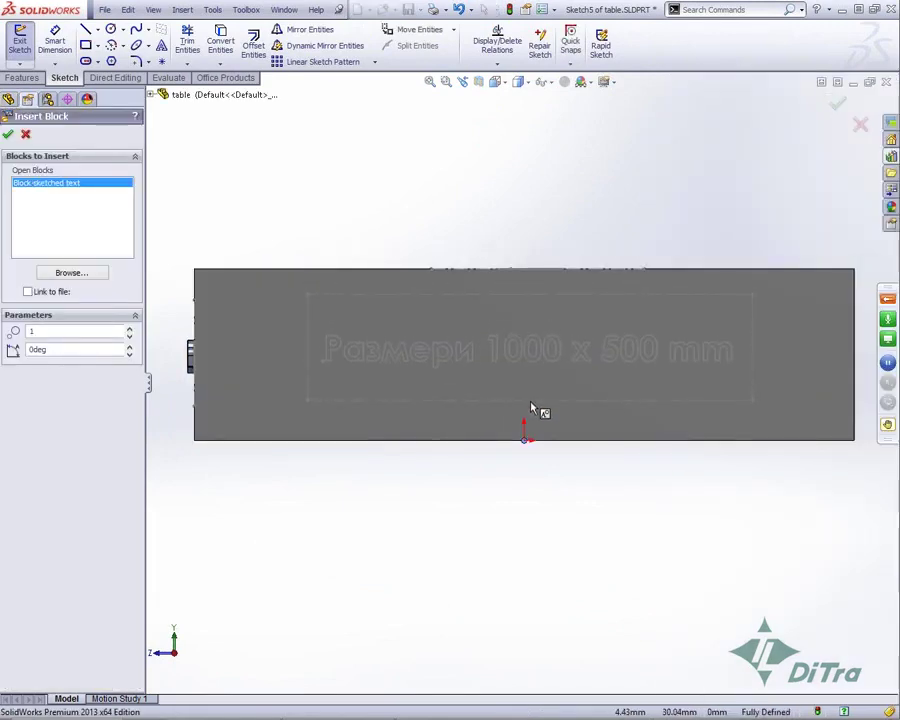
{"action": "left_click", "coordinate": [556, 221]}
{"action": "right_click", "coordinate": [550, 218]}
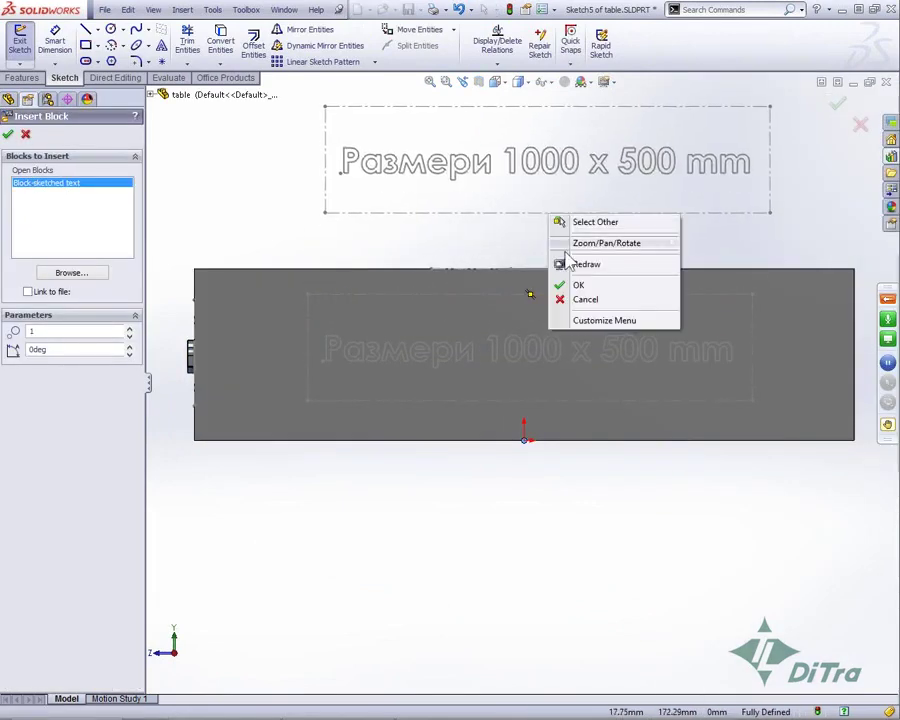
{"action": "left_click", "coordinate": [579, 286]}
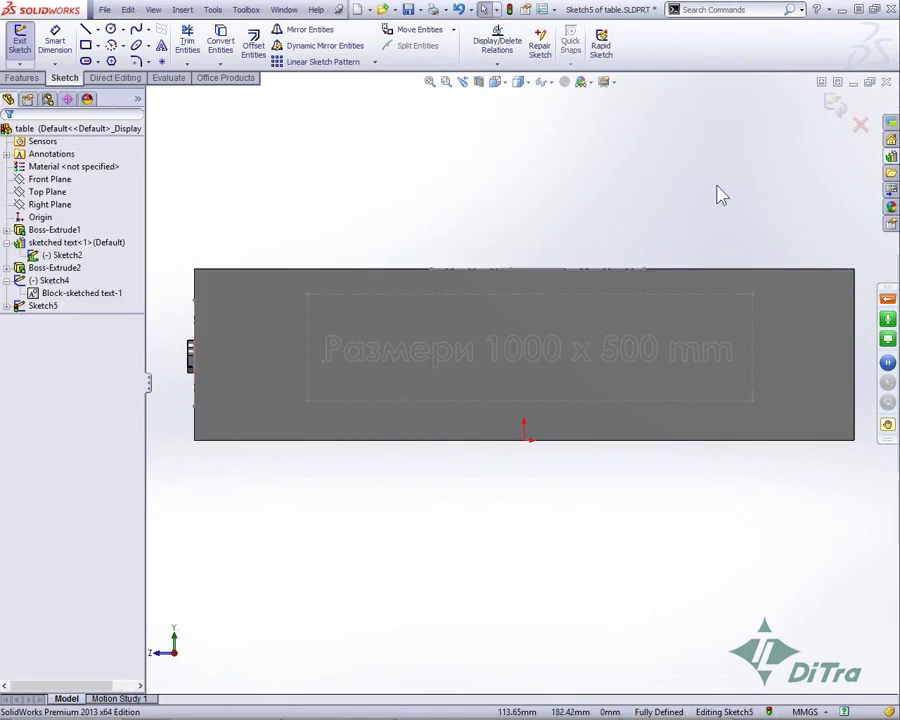
Exit the sketch, switch to Isometric view and expand Sketch5.
{"action": "left_click", "coordinate": [836, 104]}
{"action": "key", "text": "space"}
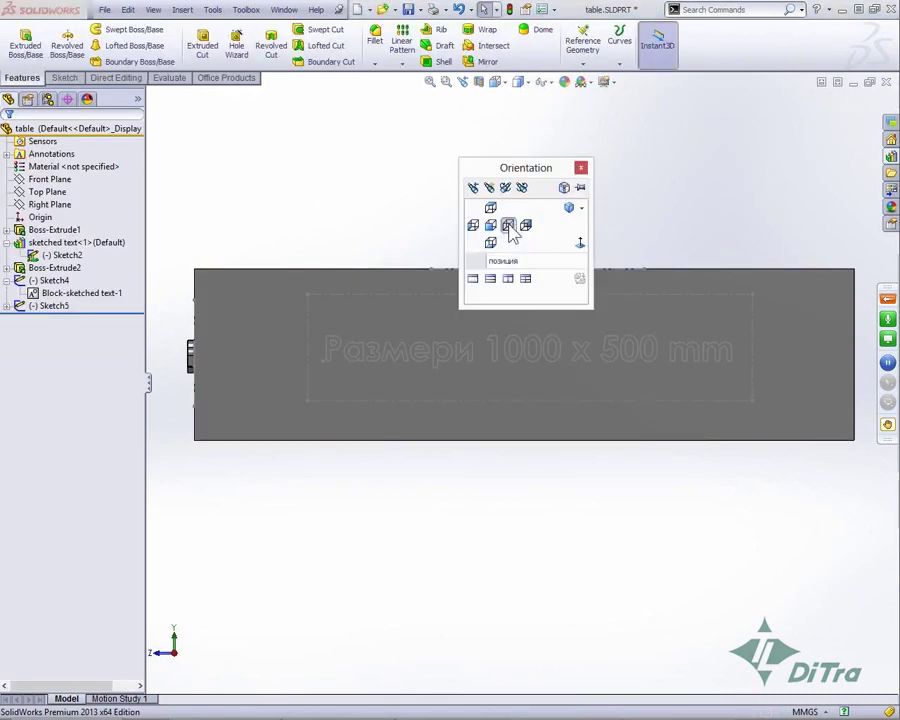
{"action": "left_click", "coordinate": [568, 208]}
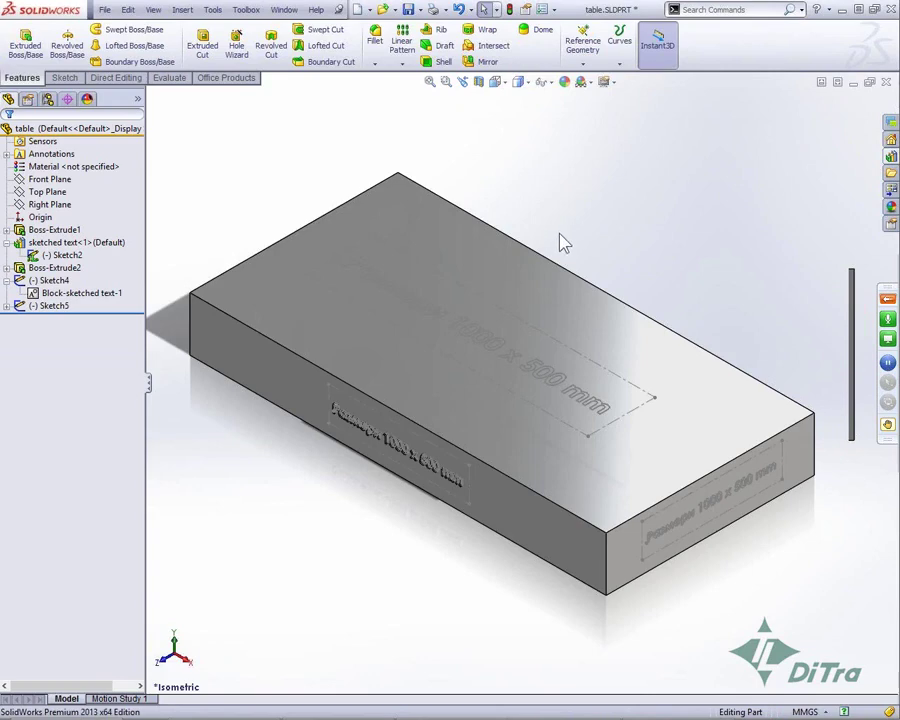
{"action": "left_click", "coordinate": [8, 306]}
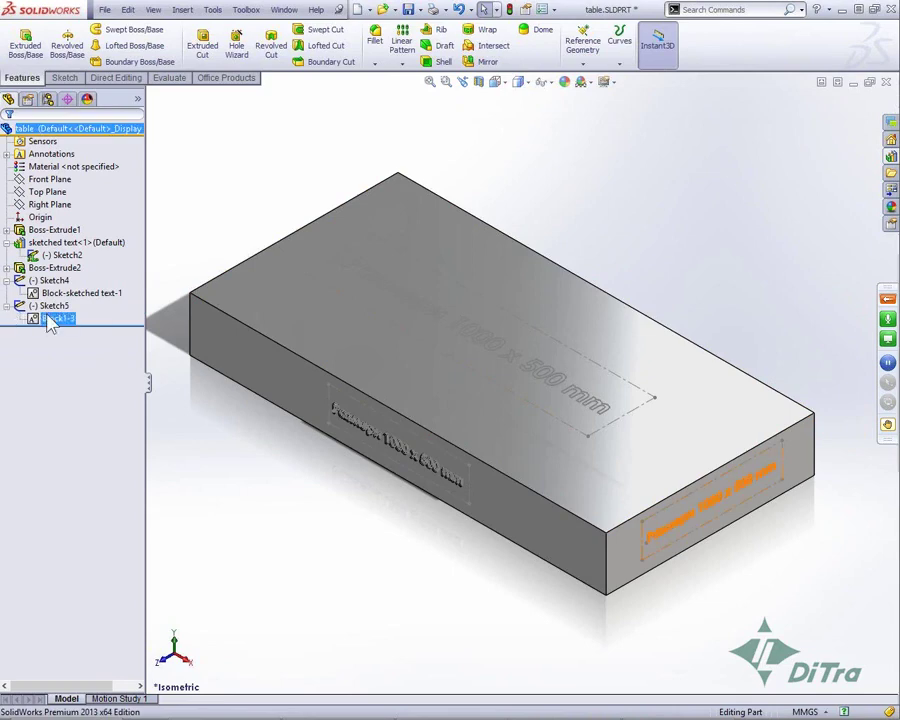
Dismiss the block menu, orbit the table, then advance the slideshow to the 'Детайли' slide.
{"action": "right_click", "coordinate": [42, 318]}
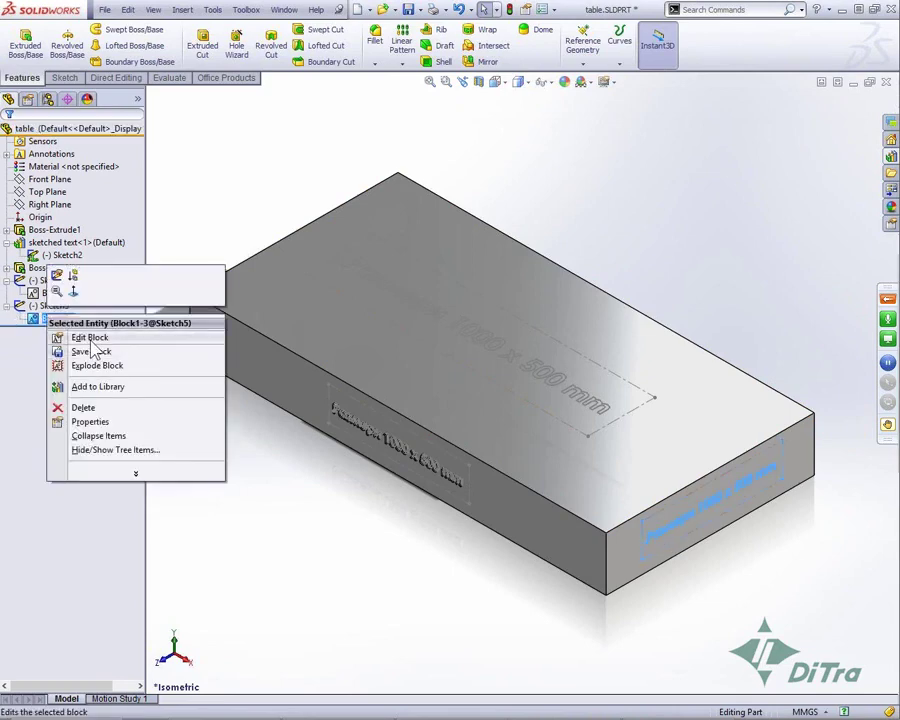
{"action": "left_click", "coordinate": [283, 155]}
{"action": "mouse_move", "coordinate": [516, 334]}
{"action": "middle_mouse_down"}
{"action": "mouse_move", "coordinate": [516, 248]}
{"action": "mouse_move", "coordinate": [517, 280]}
{"action": "mouse_move", "coordinate": [518, 257]}
{"action": "middle_mouse_up"}
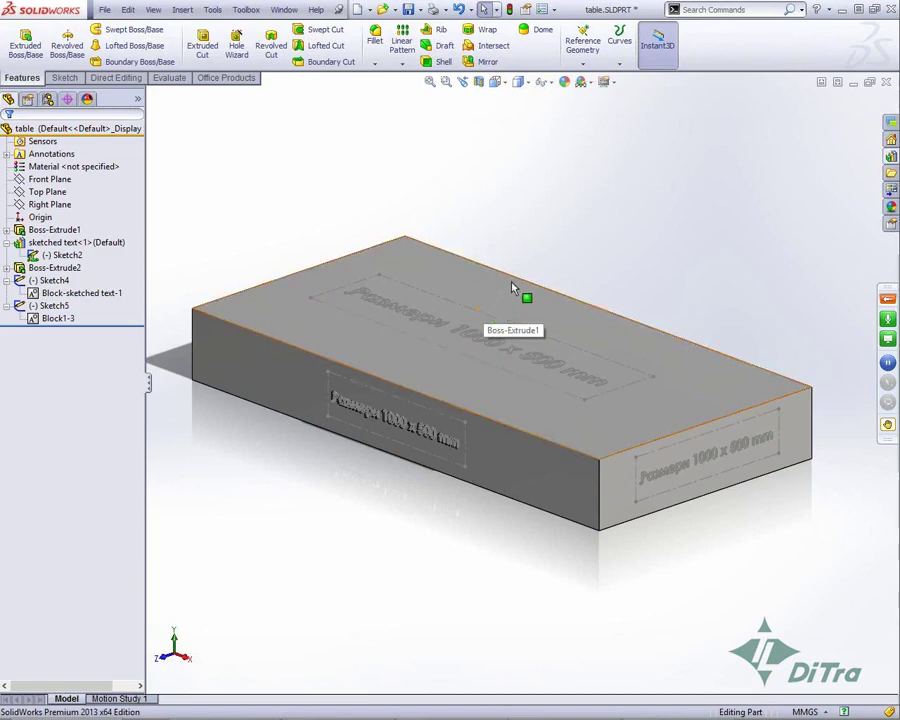
{"action": "key", "text": "alt+Tab"}
{"action": "key", "text": "Right"}
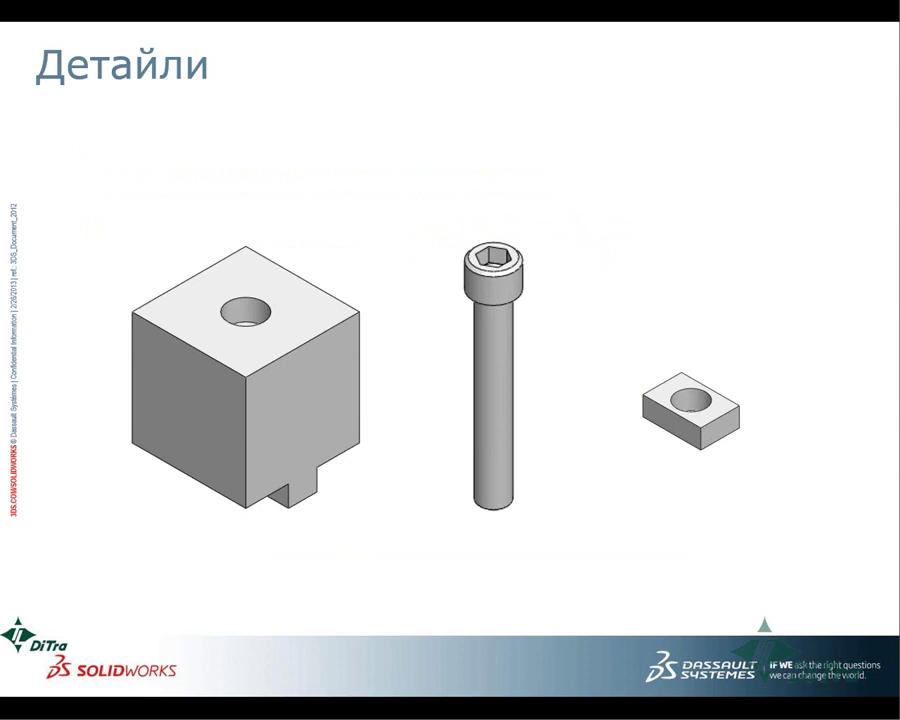
Back in SolidWorks, add a 'parts' subfolder under the Design Library's library folder.
{"action": "key", "text": "alt+Tab"}
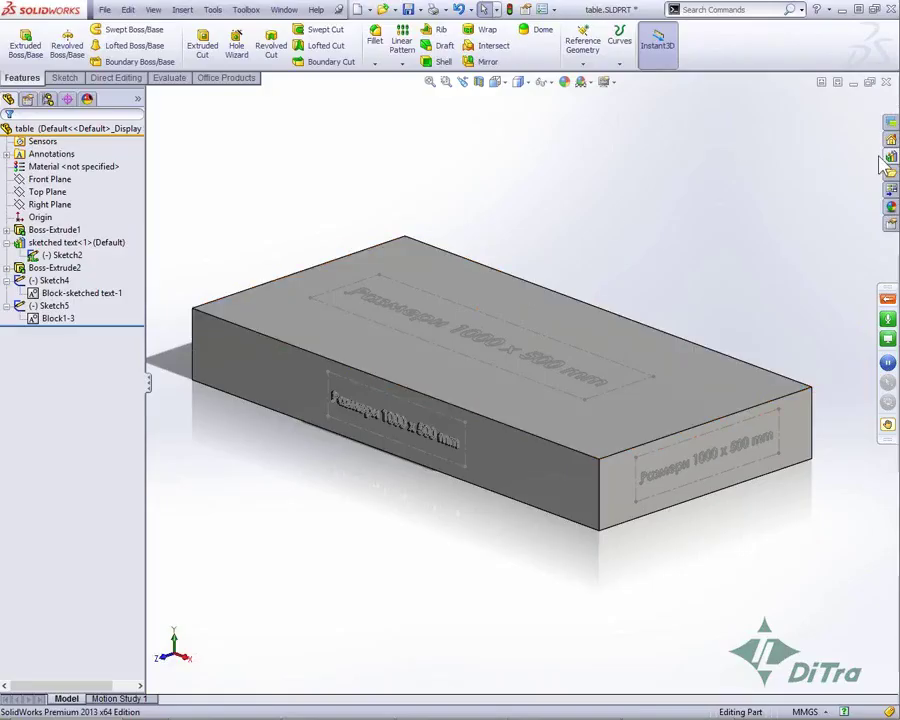
{"action": "left_click", "coordinate": [889, 140]}
{"action": "left_click", "coordinate": [707, 144]}
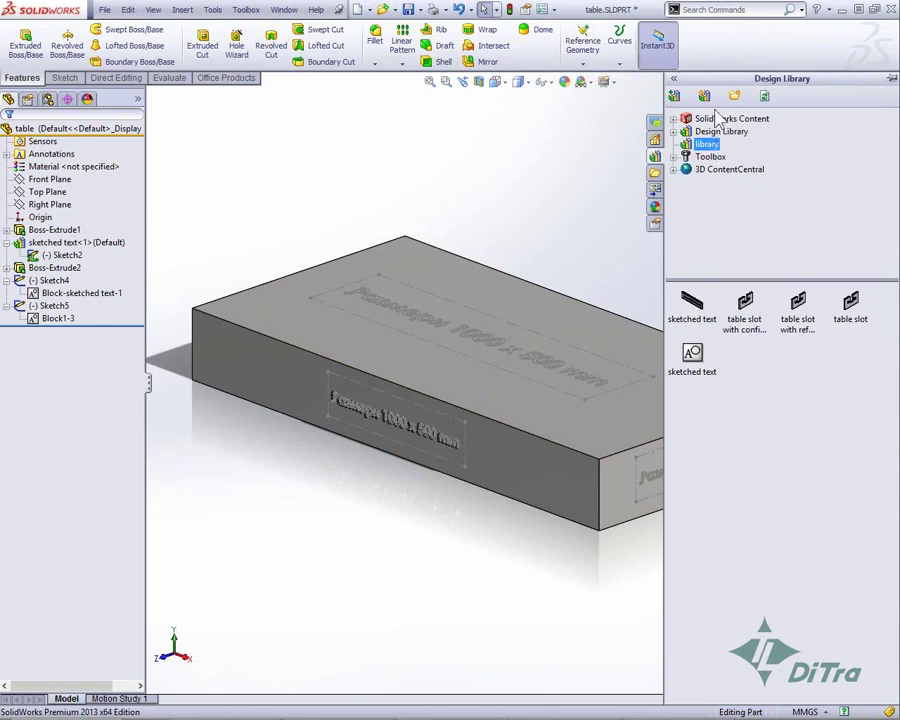
{"action": "left_click", "coordinate": [734, 96]}
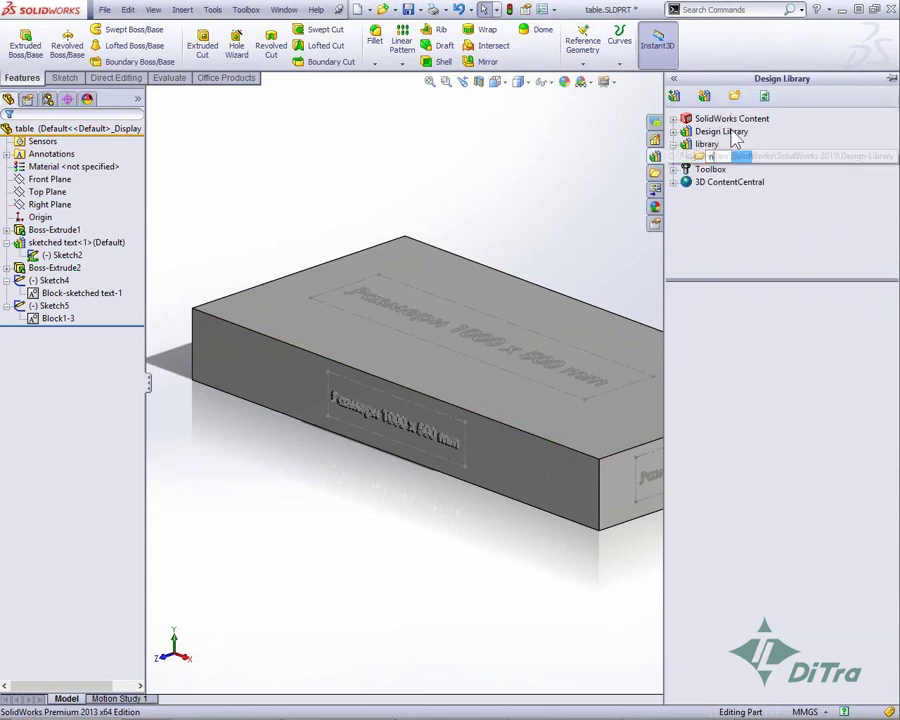
{"action": "type", "text": "na"}
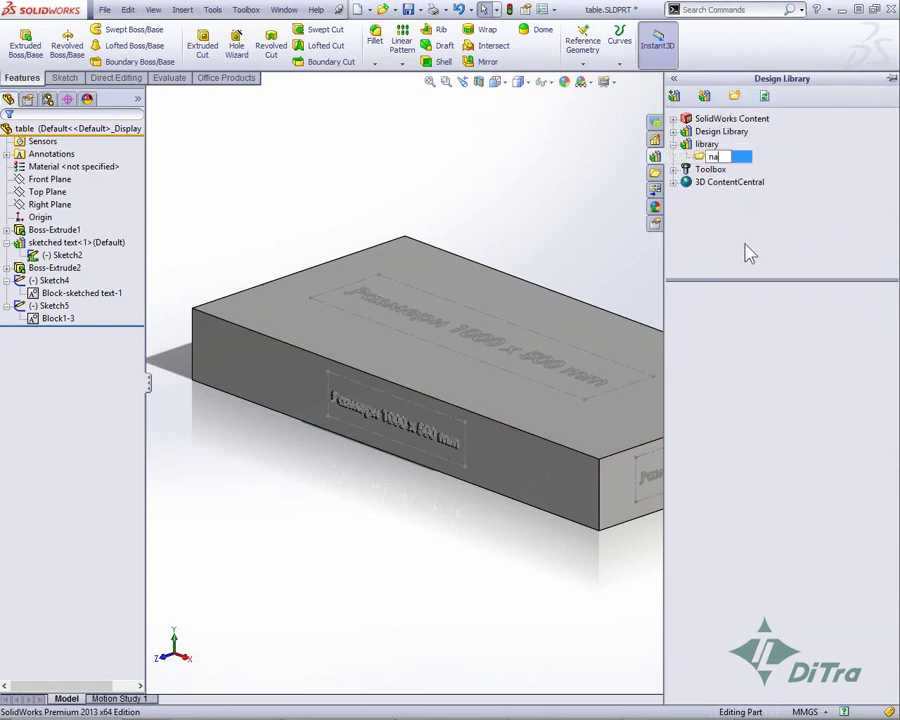
{"action": "type", "text": "s"}
{"action": "key", "text": "Return"}
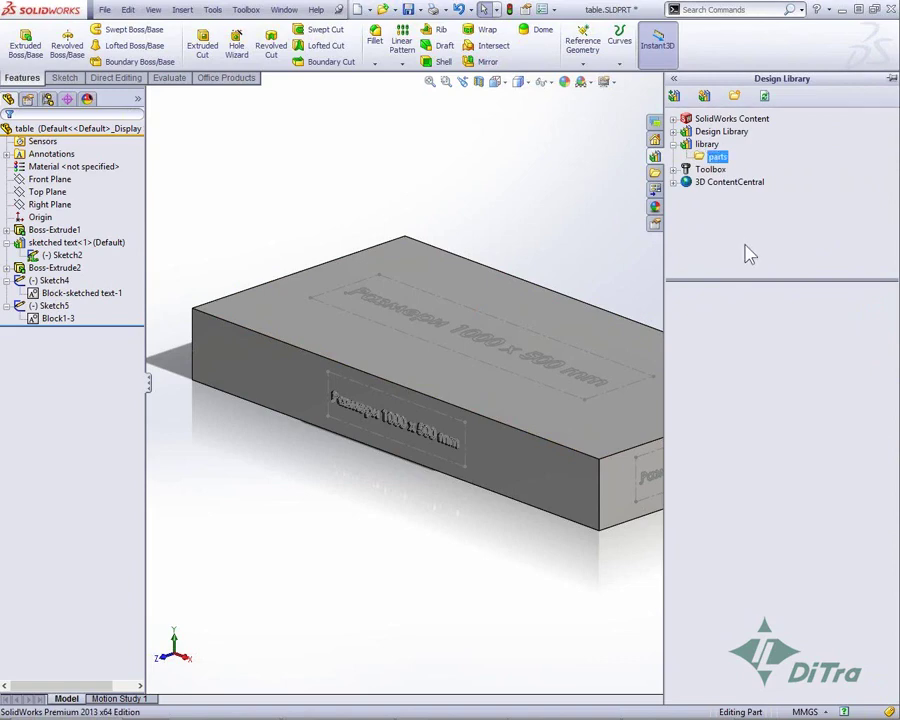
{"action": "left_click", "coordinate": [640, 178]}
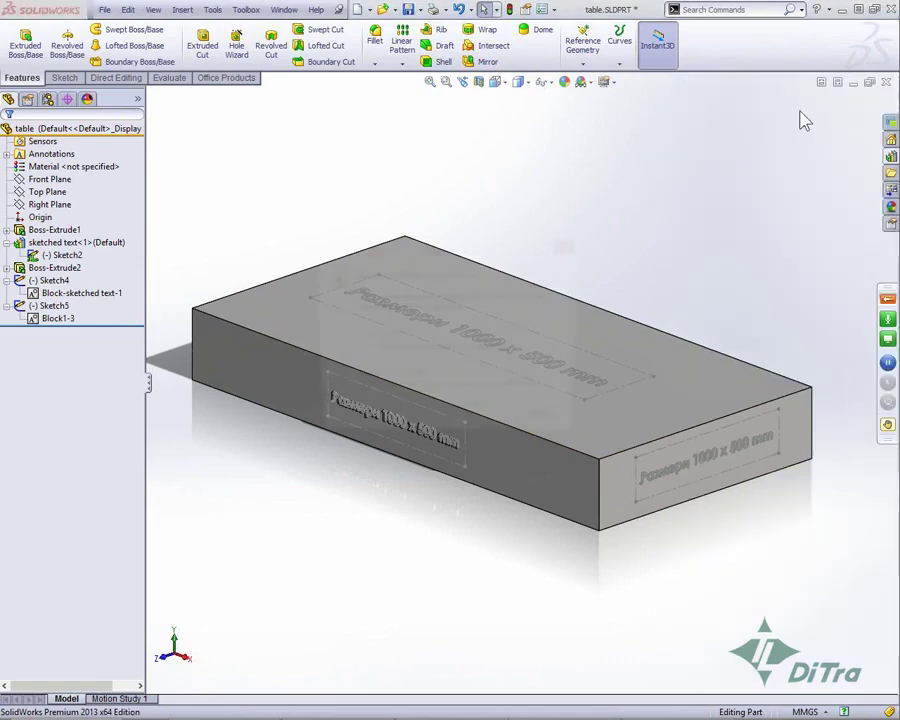
{"action": "key", "text": "ctrl+w"}
Answer the table's save prompt and open bolt.SLDPRT from the Models folder.
{"action": "left_click", "coordinate": [535, 378]}
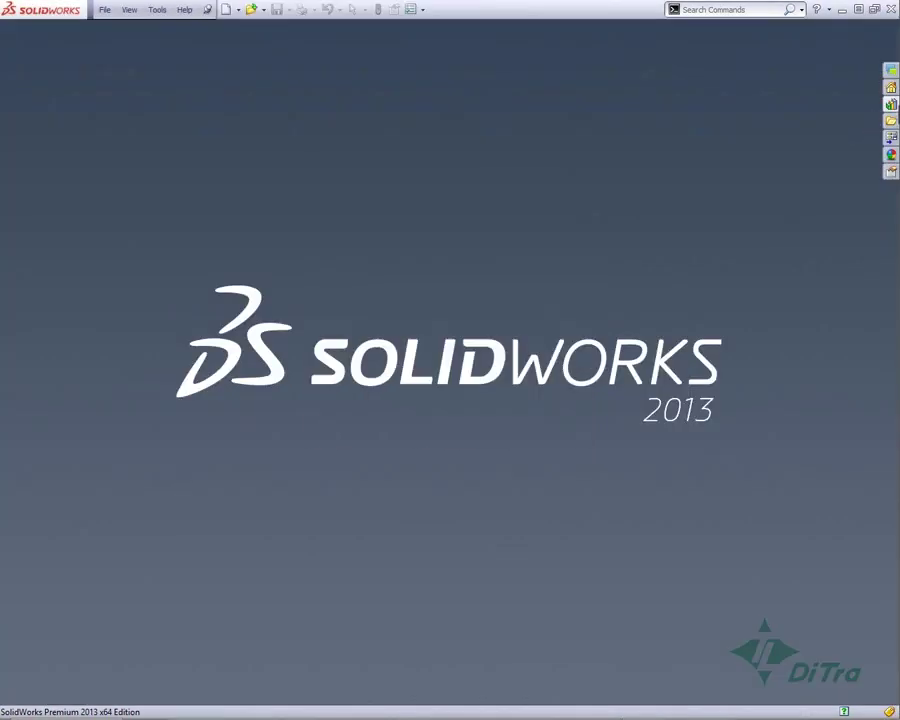
{"action": "left_click", "coordinate": [891, 104]}
{"action": "left_click", "coordinate": [654, 120]}
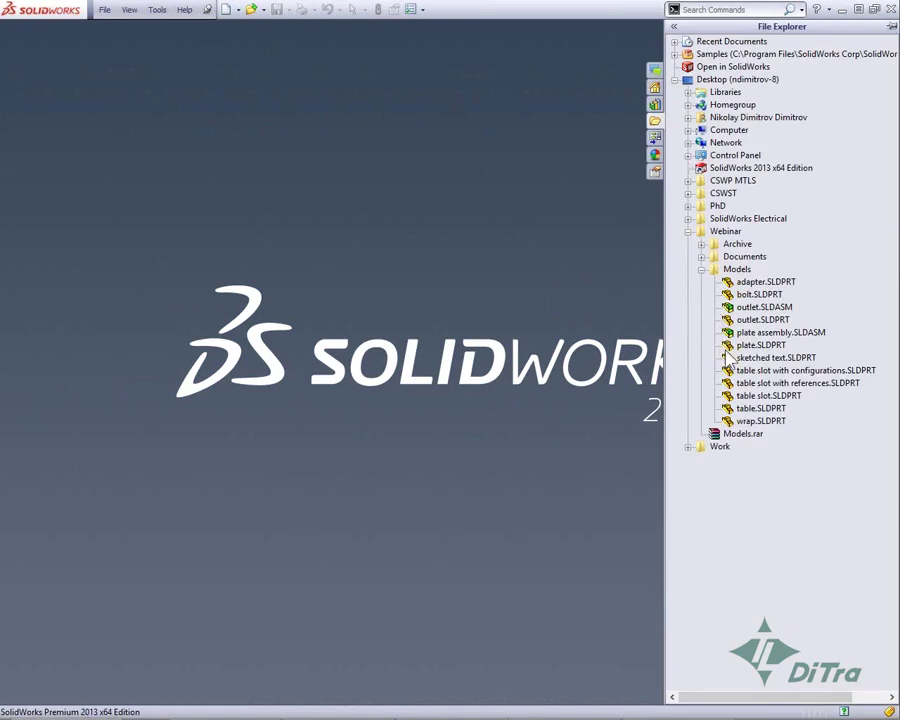
{"action": "left_click_drag", "start_coordinate": [760, 294], "coordinate": [503, 300]}
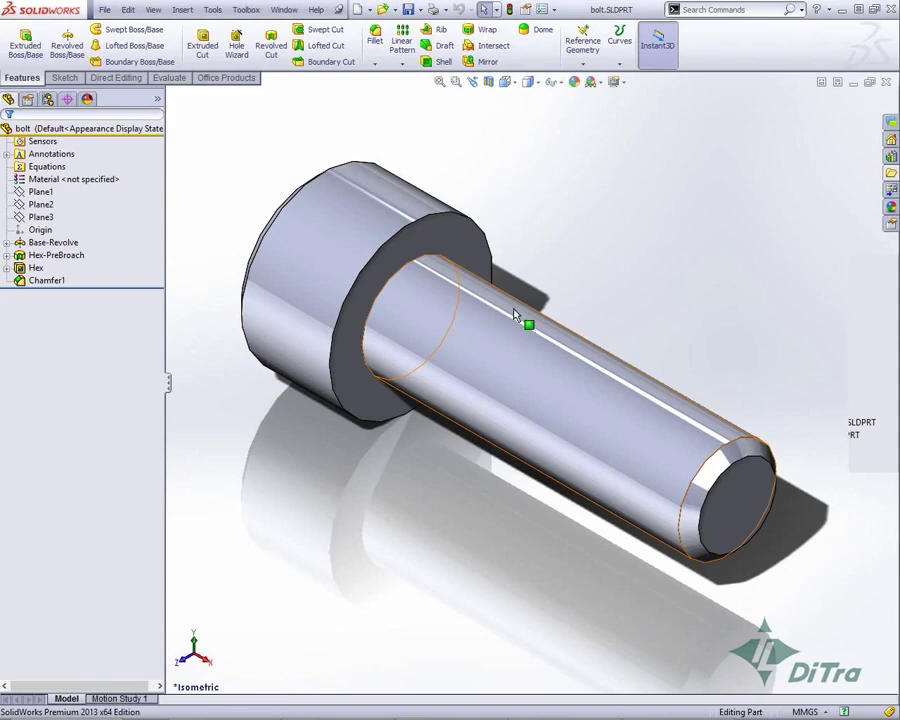
{"action": "mouse_move", "coordinate": [530, 304]}
{"action": "middle_mouse_down"}
{"action": "mouse_move", "coordinate": [490, 303]}
{"action": "mouse_move", "coordinate": [578, 303]}
{"action": "middle_mouse_up"}
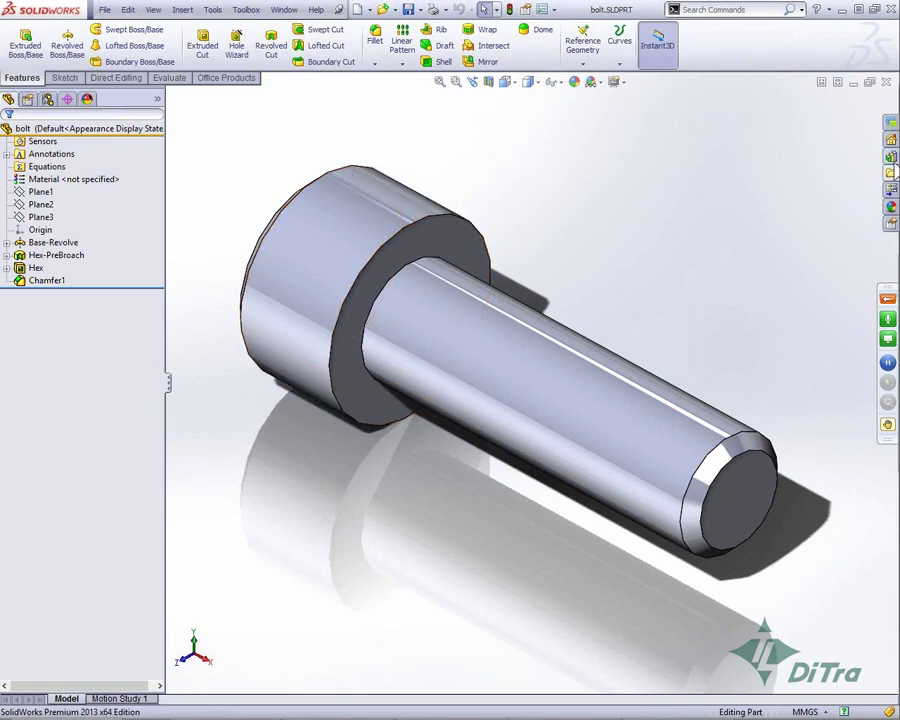
Pin the Design Library and add the bolt part to its parts folder.
{"action": "left_click", "coordinate": [890, 157]}
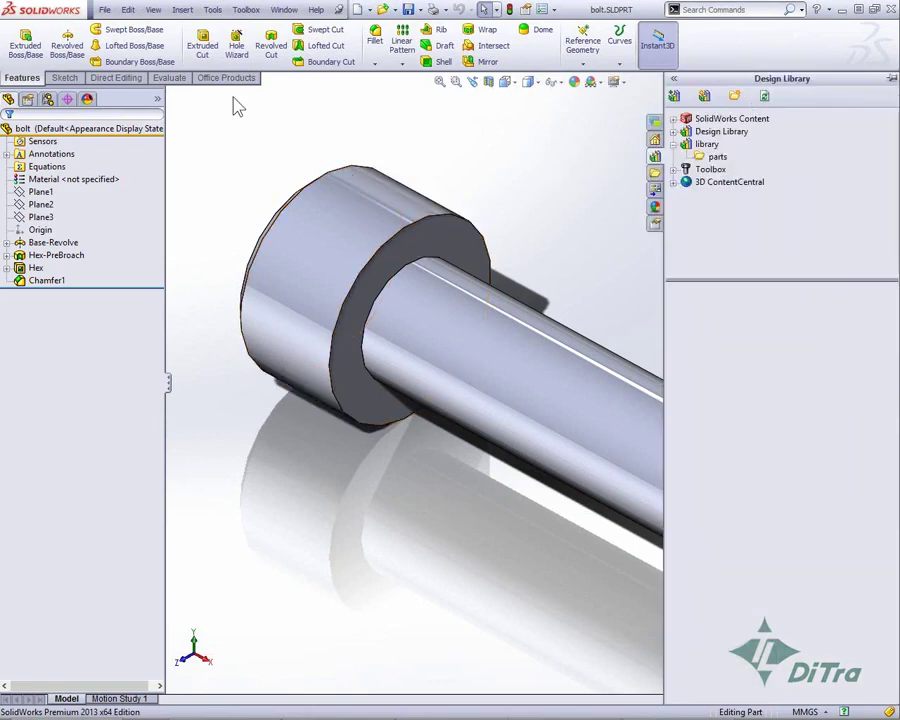
{"action": "left_click", "coordinate": [892, 80]}
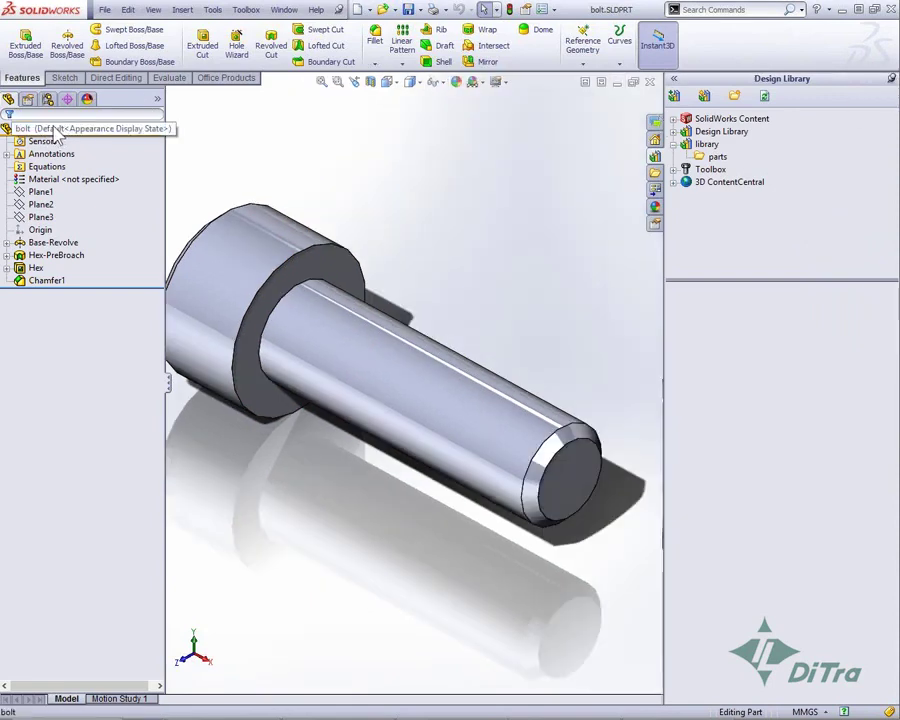
{"action": "left_click_drag", "start_coordinate": [65, 129], "coordinate": [740, 392]}
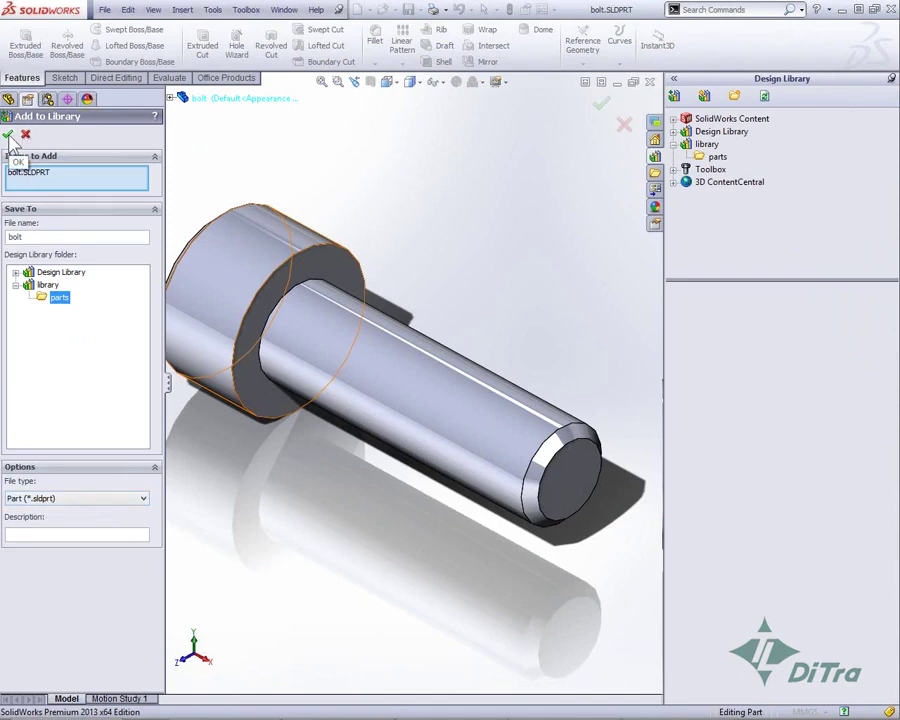
{"action": "left_click", "coordinate": [8, 134]}
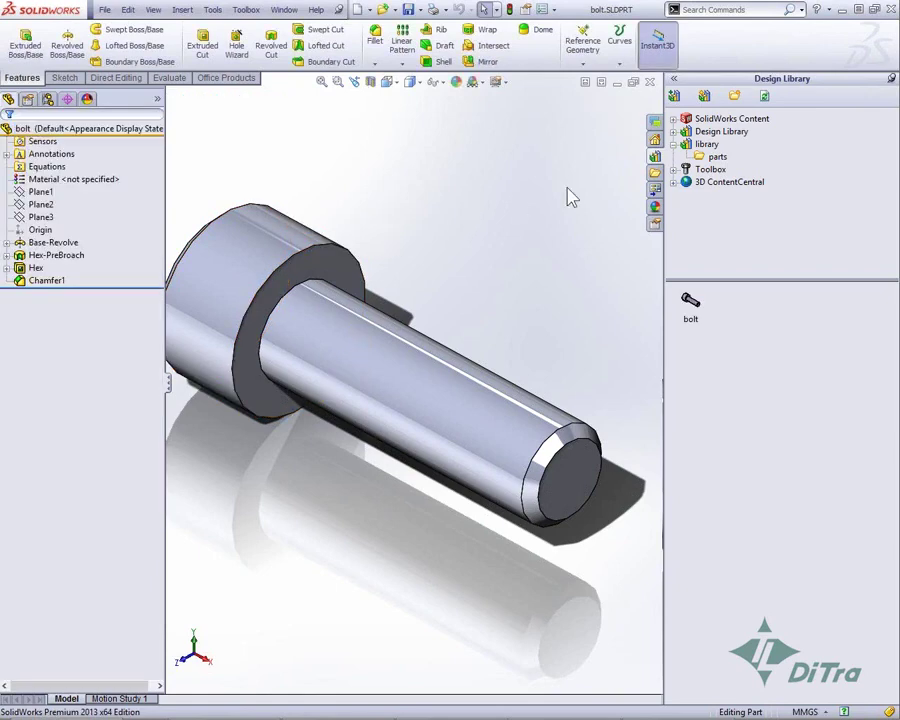
{"action": "left_click", "coordinate": [649, 81]}
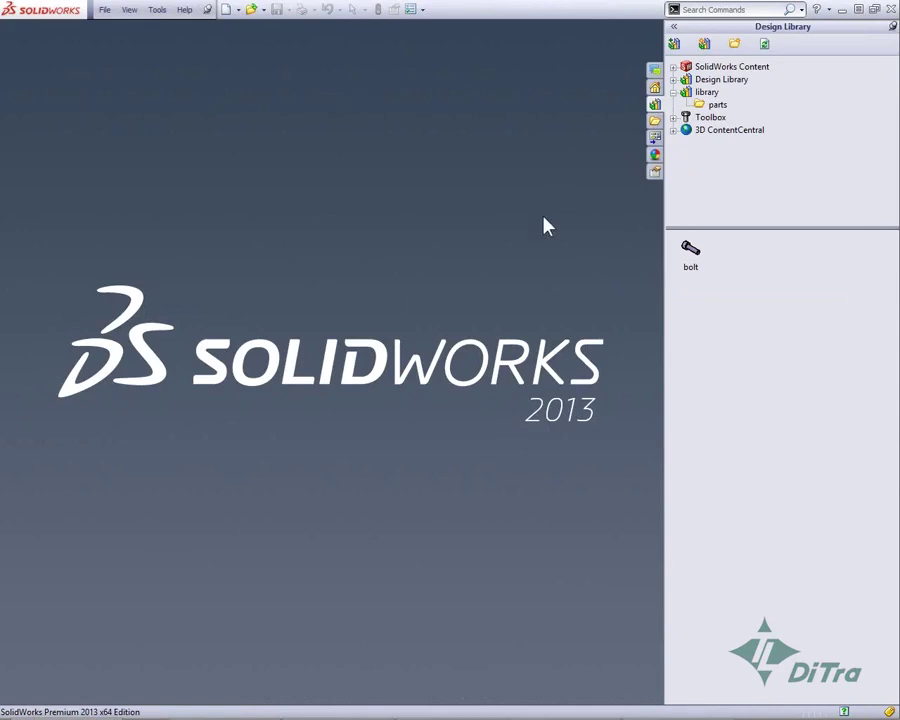
Open and close outlet.SLDASM, then open plate assembly.SLDASM from disk.
{"action": "left_click", "coordinate": [655, 120]}
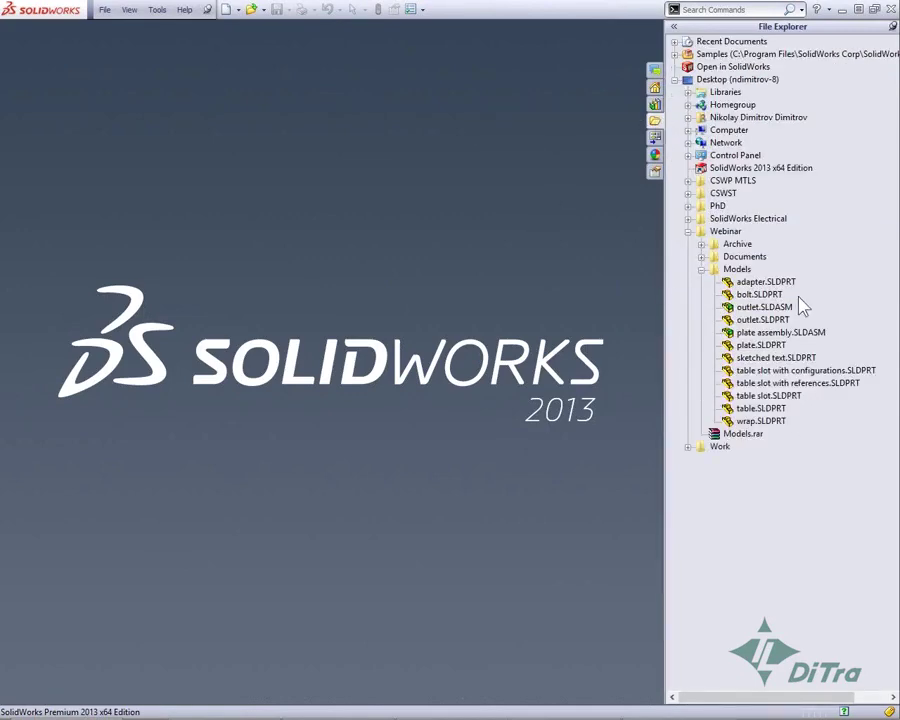
{"action": "left_click_drag", "start_coordinate": [770, 308], "coordinate": [480, 313]}
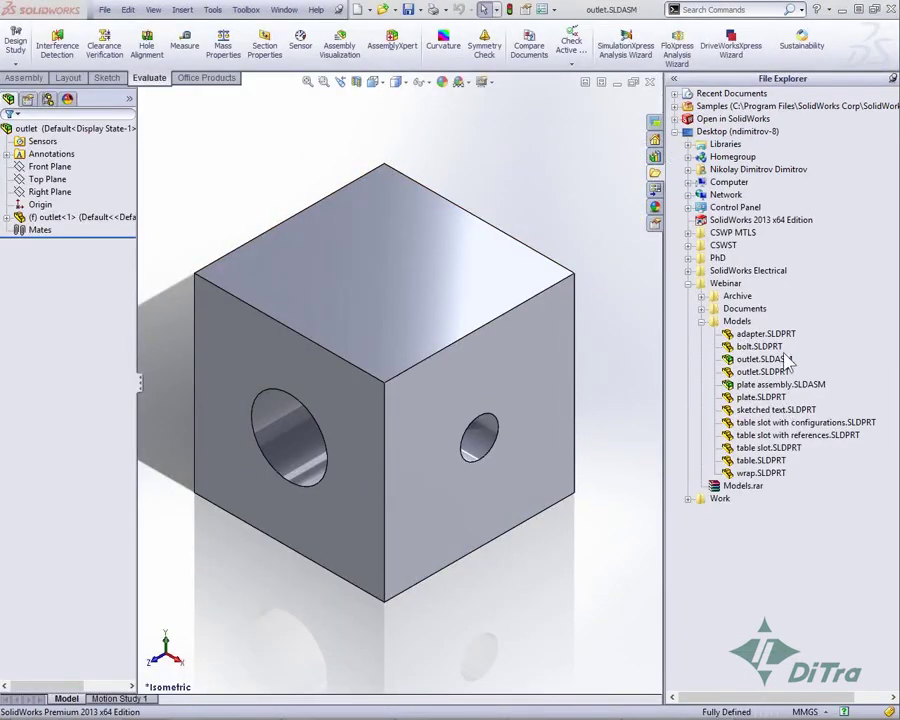
{"action": "mouse_move", "coordinate": [760, 384]}
{"action": "left_mouse_down"}
{"action": "mouse_move", "coordinate": [563, 310]}
{"action": "mouse_move", "coordinate": [683, 147]}
{"action": "left_mouse_up"}
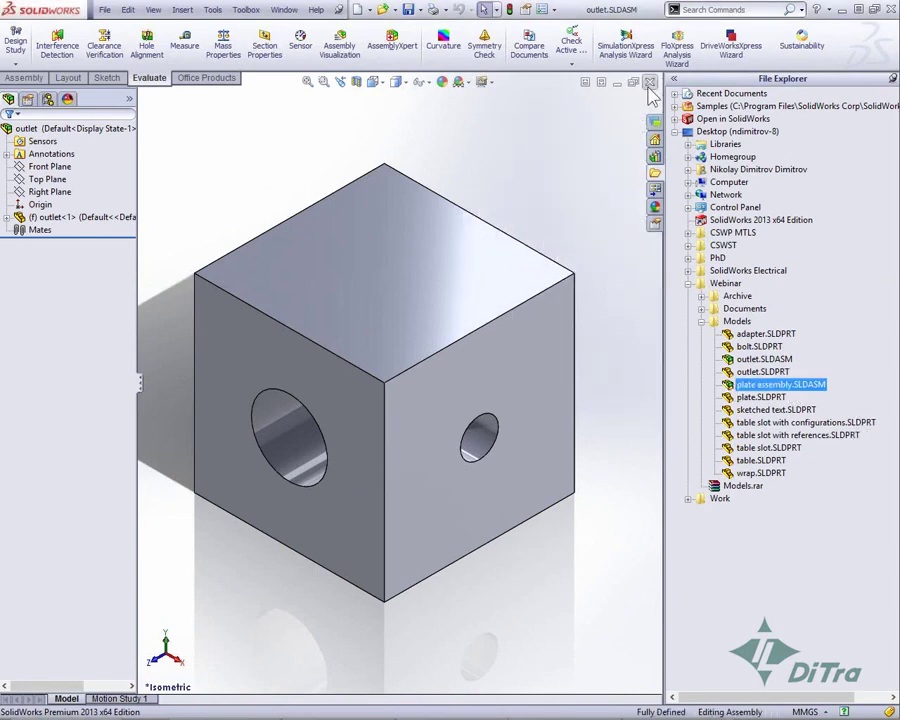
{"action": "left_click", "coordinate": [649, 81]}
{"action": "left_click_drag", "start_coordinate": [791, 338], "coordinate": [521, 271]}
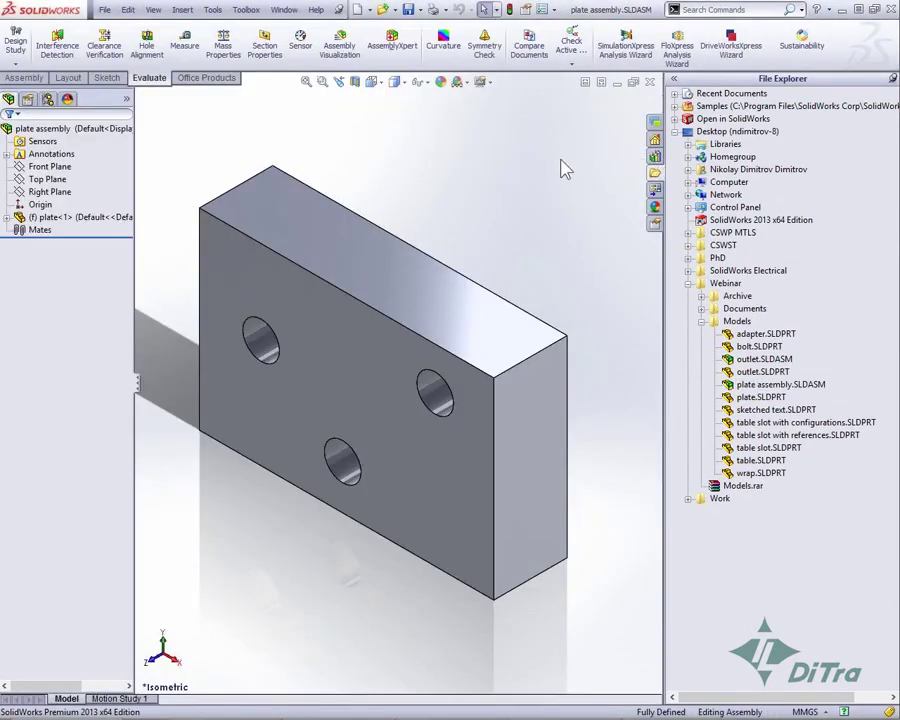
{"action": "left_click", "coordinate": [893, 78]}
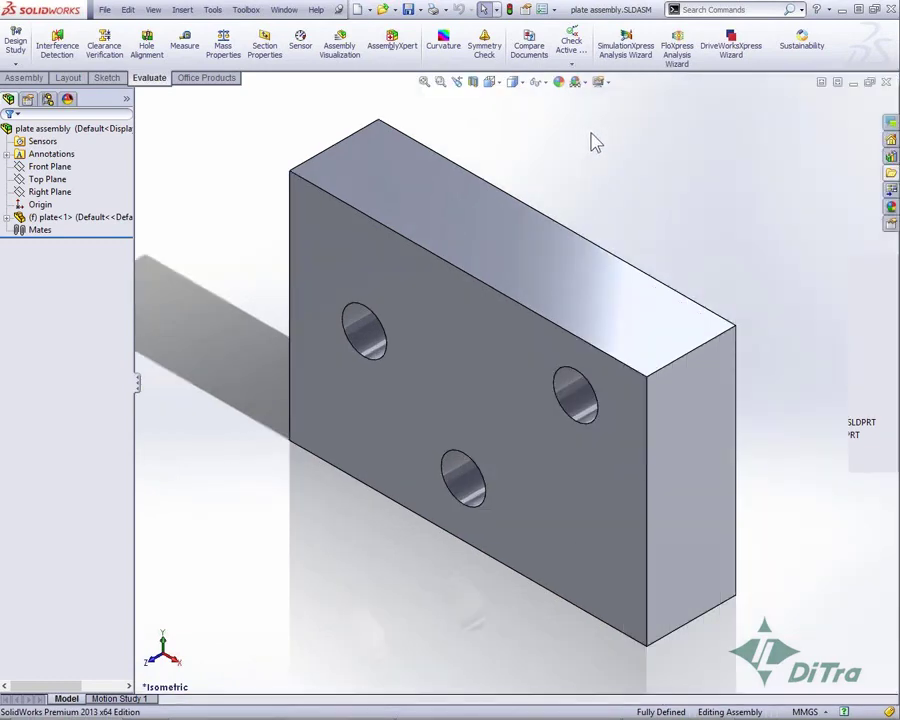
{"action": "left_click", "coordinate": [890, 139]}
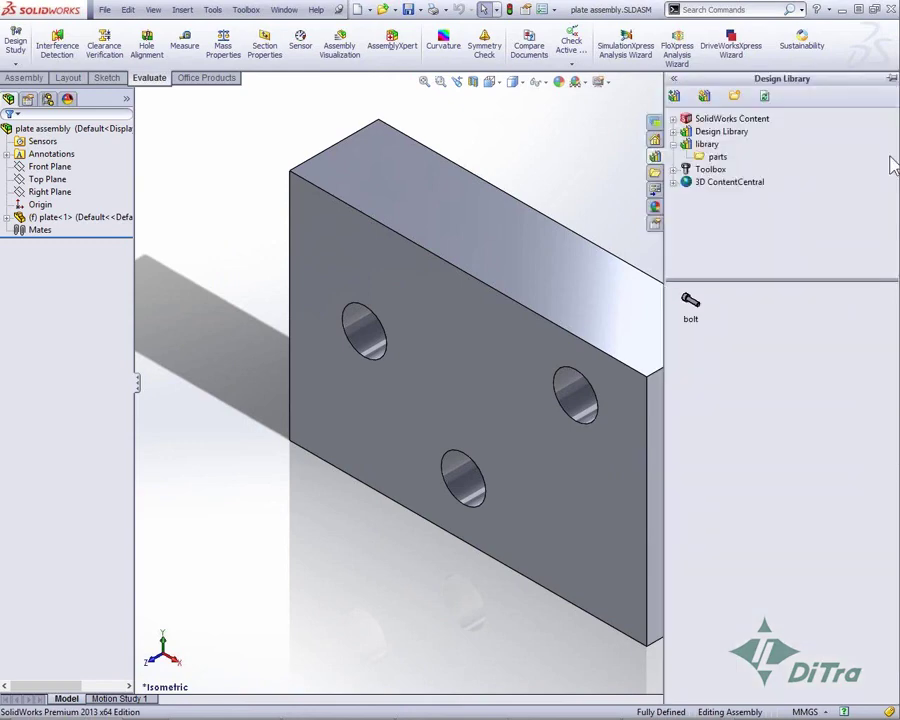
{"action": "mouse_move", "coordinate": [691, 308]}
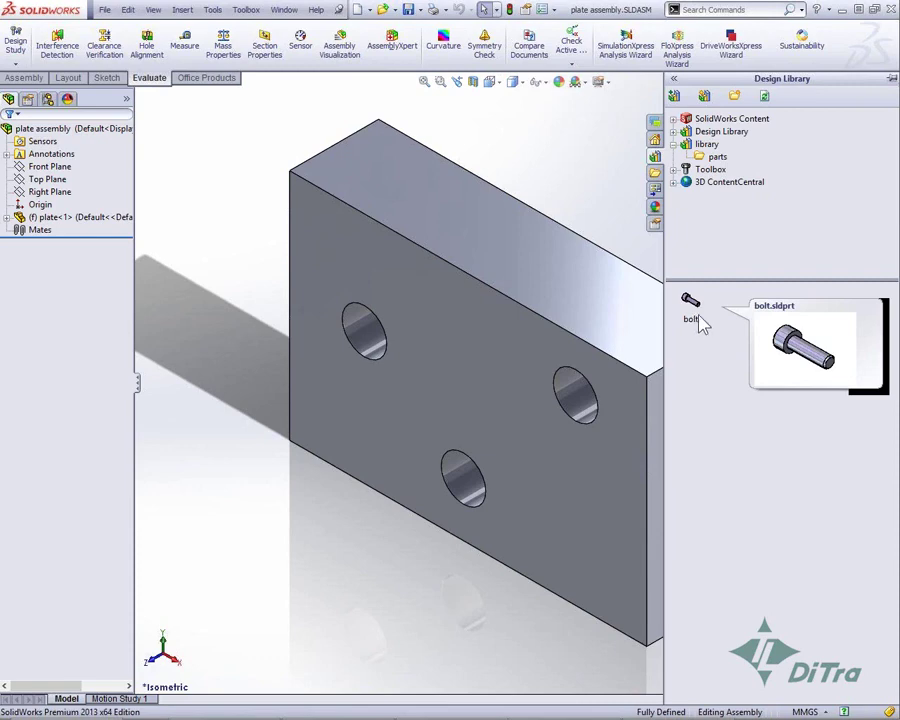
Drag the library bolt into the assembly, placing bolt<1> to bolt<3> beside the plate.
{"action": "left_click_drag", "start_coordinate": [700, 315], "coordinate": [273, 307]}
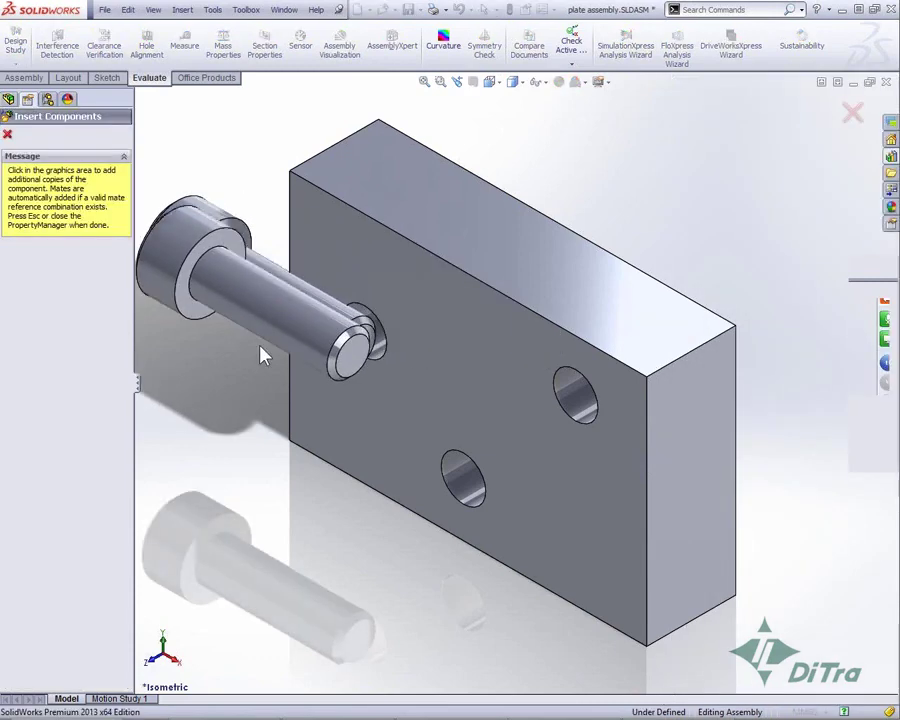
{"action": "left_click", "coordinate": [263, 487]}
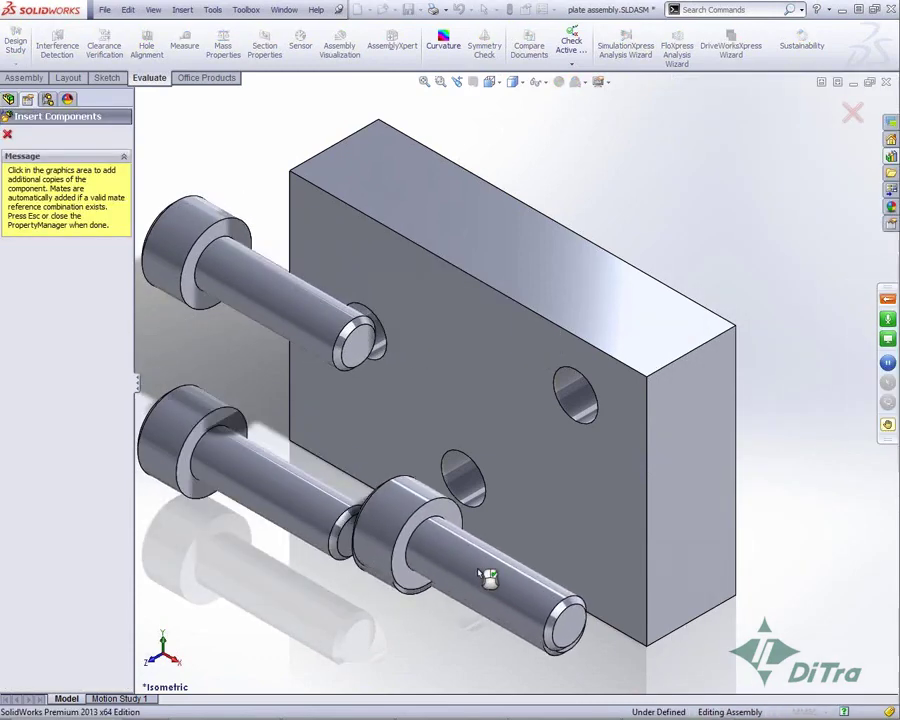
{"action": "key", "text": "Escape"}
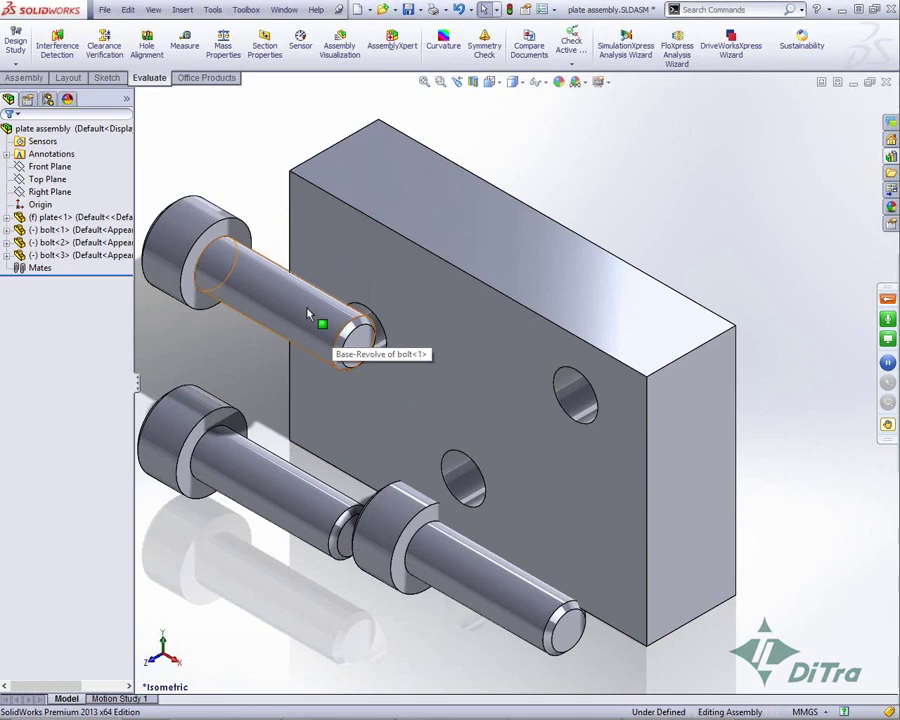
SmartMate the first two bolts into the upper-left and lower-centre holes.
{"action": "left_click_drag", "start_coordinate": [296, 300], "coordinate": [370, 333]}
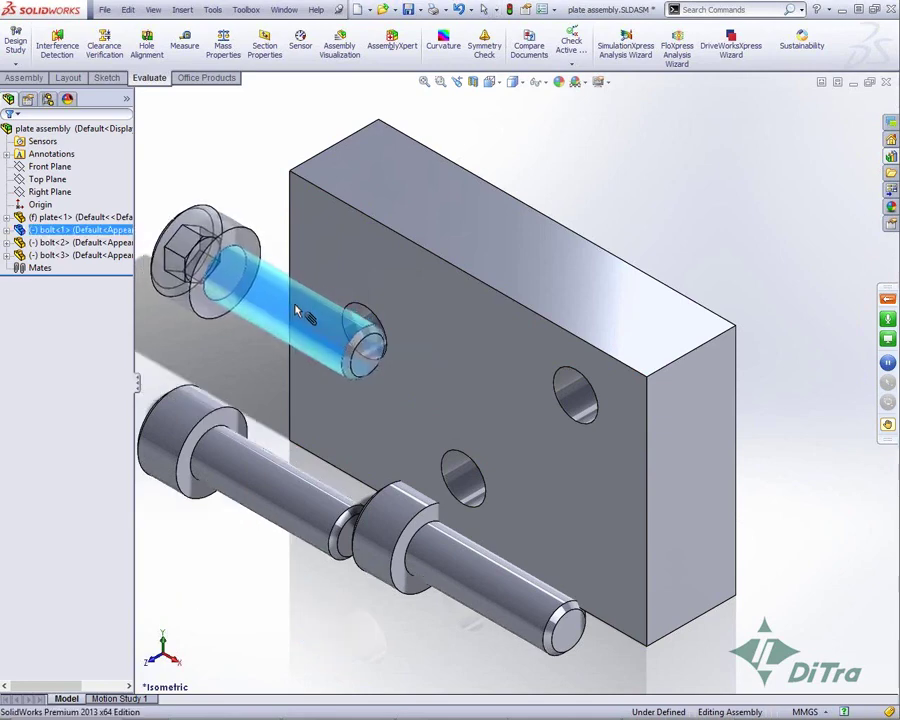
{"action": "key", "text": "alt"}
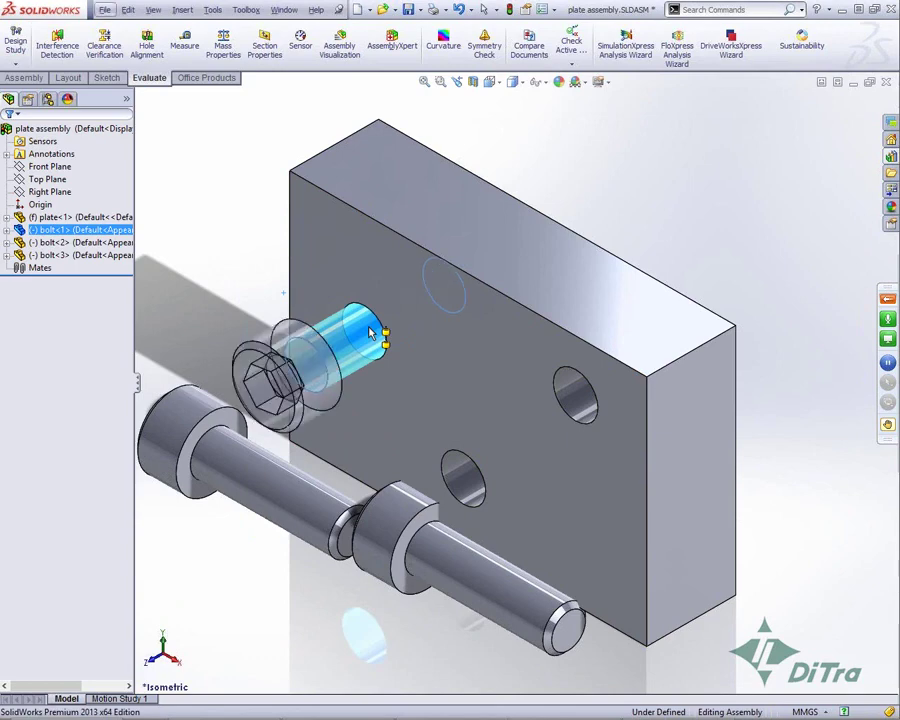
{"action": "left_click_drag", "start_coordinate": [370, 333], "coordinate": [360, 320]}
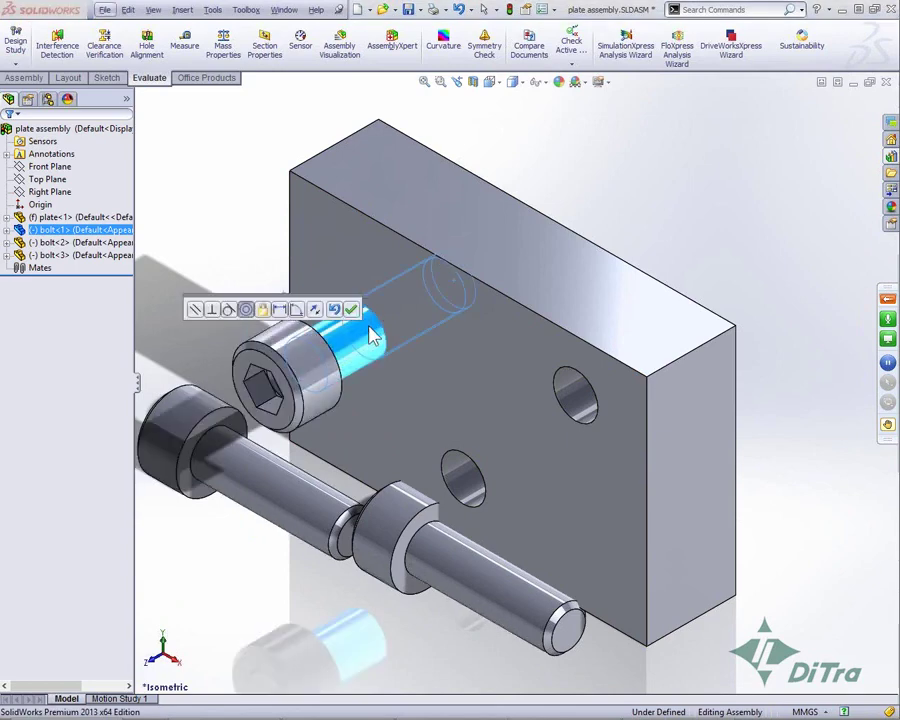
{"action": "left_click", "coordinate": [351, 311]}
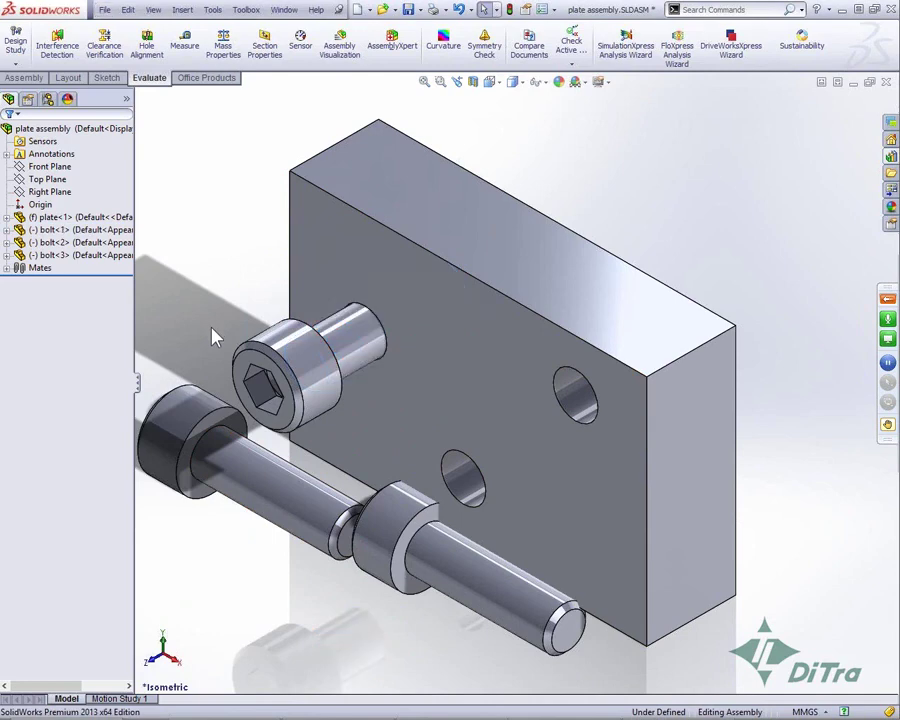
{"action": "left_click", "coordinate": [214, 428]}
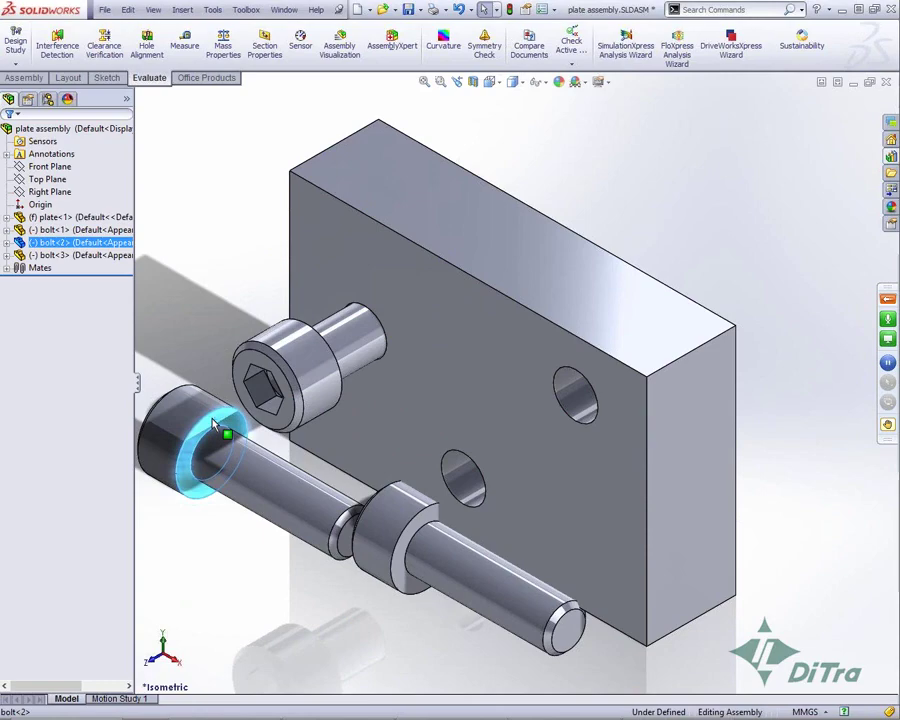
{"action": "left_click_drag", "start_coordinate": [214, 428], "coordinate": [460, 428], "text": "alt"}
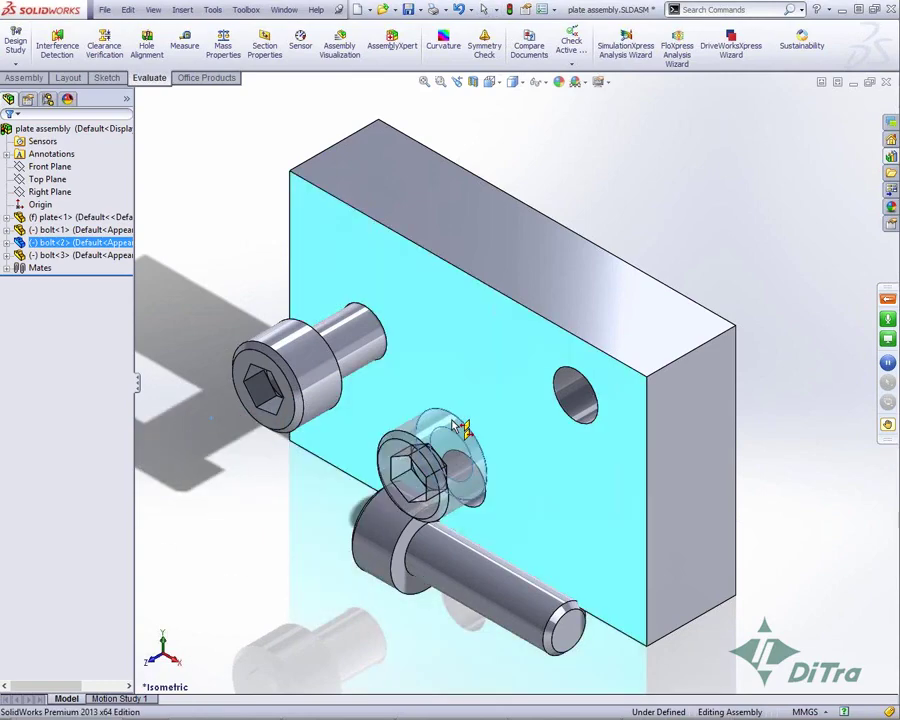
{"action": "left_click_drag", "start_coordinate": [460, 428], "coordinate": [446, 430], "text": "alt"}
{"action": "left_click", "coordinate": [605, 446]}
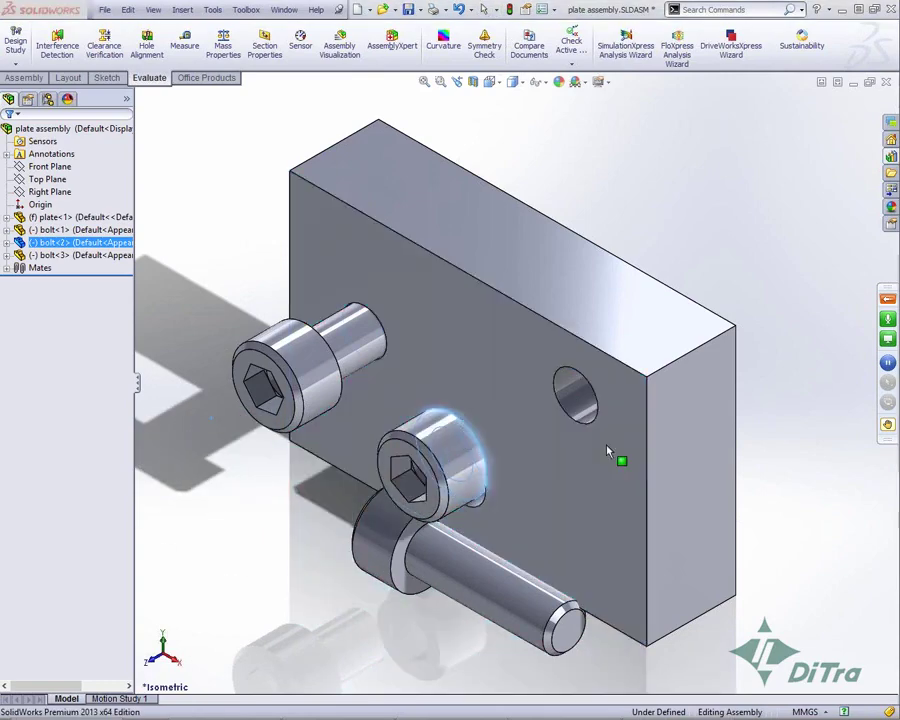
SmartMate the third bolt into the plate's right-hand hole.
{"action": "left_click", "coordinate": [411, 568]}
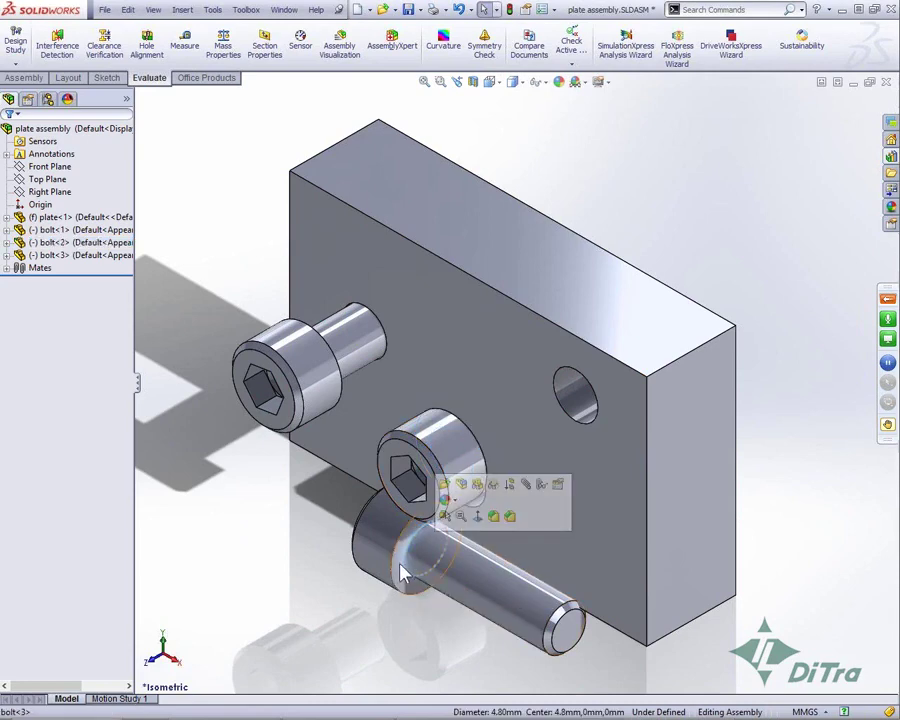
{"action": "mouse_move", "coordinate": [408, 575]}
{"action": "left_mouse_down", "text": "alt"}
{"action": "mouse_move", "coordinate": [472, 548]}
{"action": "mouse_move", "coordinate": [597, 408]}
{"action": "left_mouse_up", "text": "alt"}
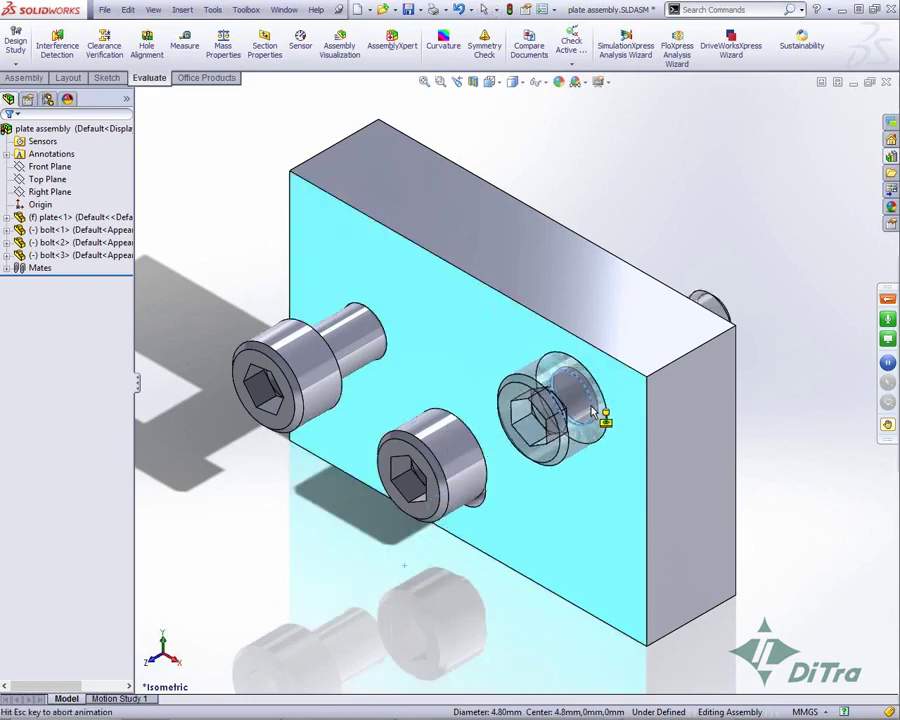
{"action": "left_click_drag", "start_coordinate": [597, 408], "coordinate": [596, 410], "text": "alt"}
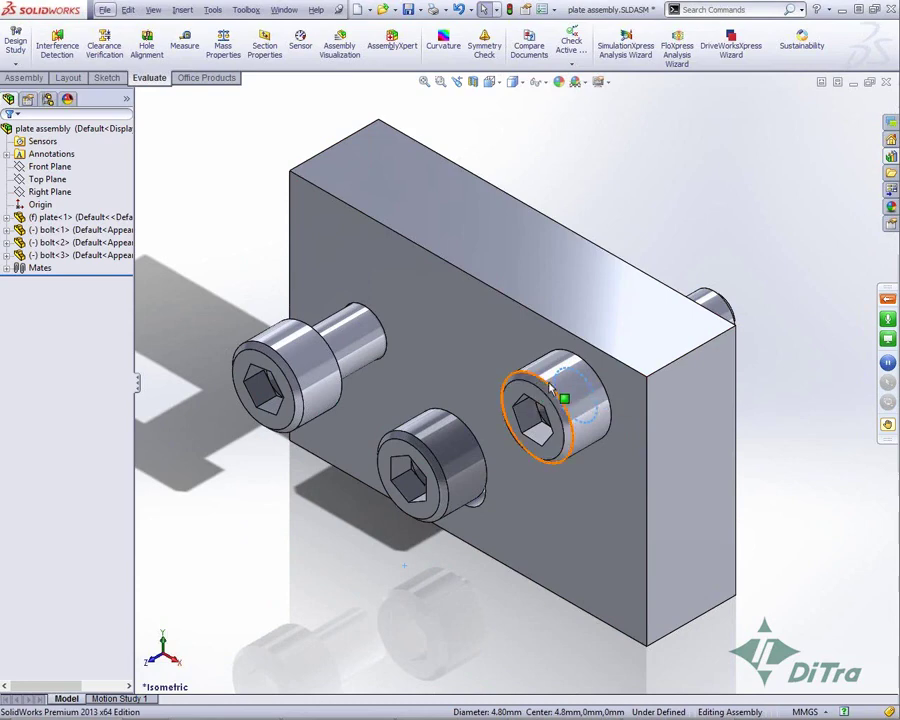
{"action": "left_click", "coordinate": [597, 412]}
{"action": "left_click", "coordinate": [616, 221]}
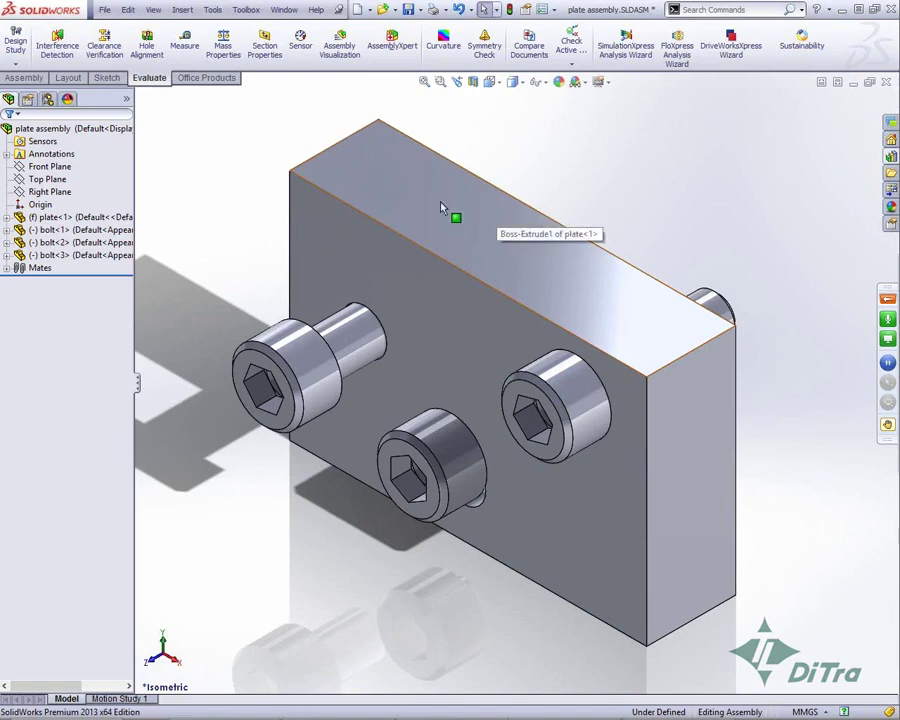
Delete bolt<1>, bolt<2> and bolt<3> from the assembly.
{"action": "left_click", "coordinate": [82, 231]}
{"action": "left_click", "coordinate": [85, 254], "text": "shift"}
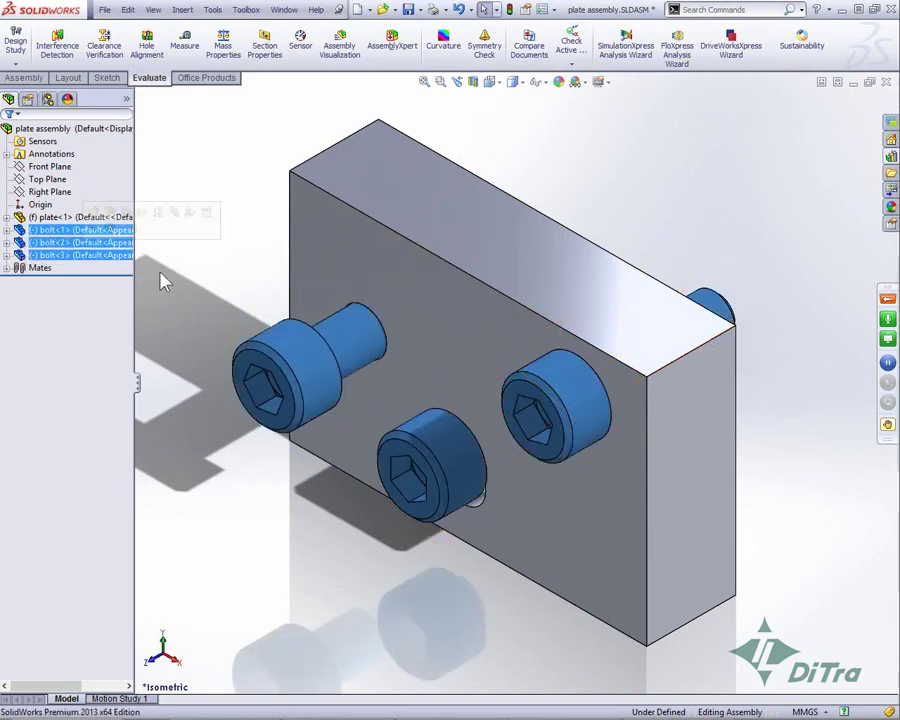
{"action": "key", "text": "Delete"}
{"action": "left_click", "coordinate": [768, 255]}
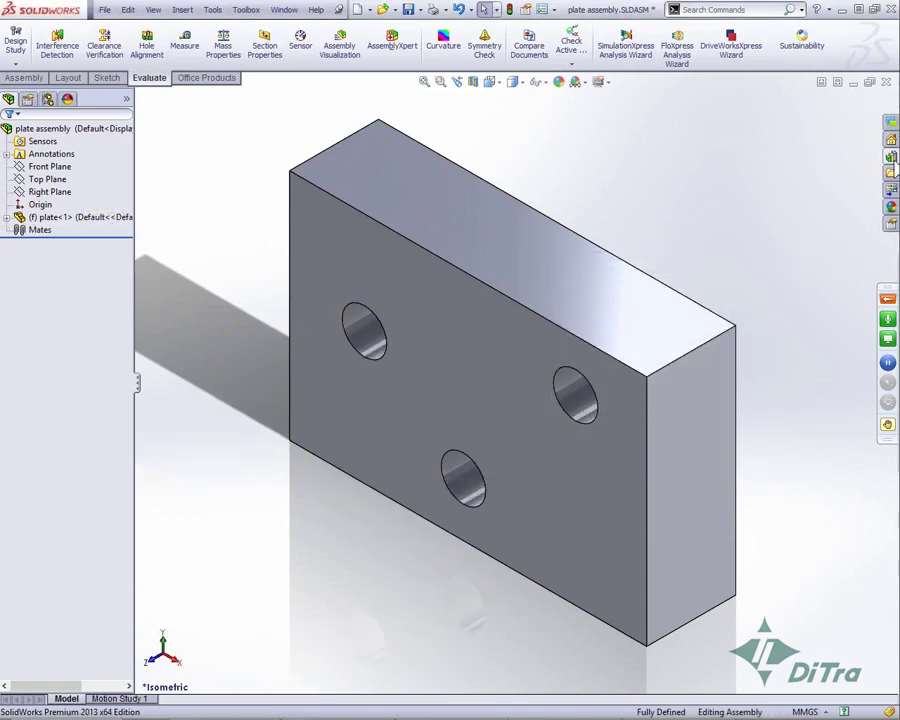
Open the bolt part from the Design Library and add a configuration named дълъг.
{"action": "left_click", "coordinate": [890, 139]}
{"action": "right_click", "coordinate": [697, 298]}
{"action": "left_click", "coordinate": [732, 305]}
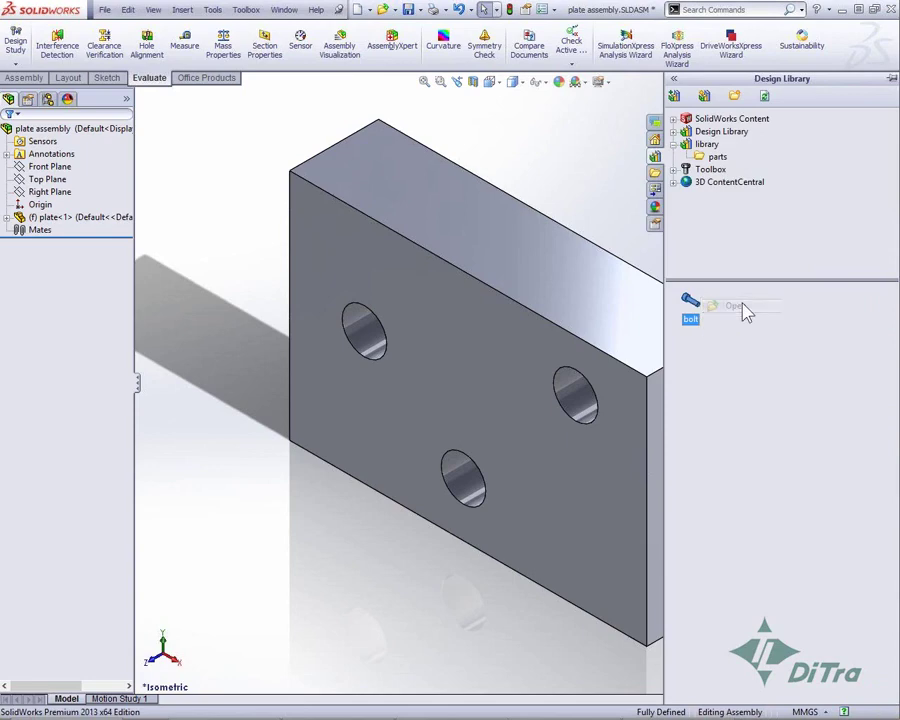
{"action": "left_click", "coordinate": [47, 99]}
{"action": "right_click", "coordinate": [63, 131]}
{"action": "left_click", "coordinate": [120, 222]}
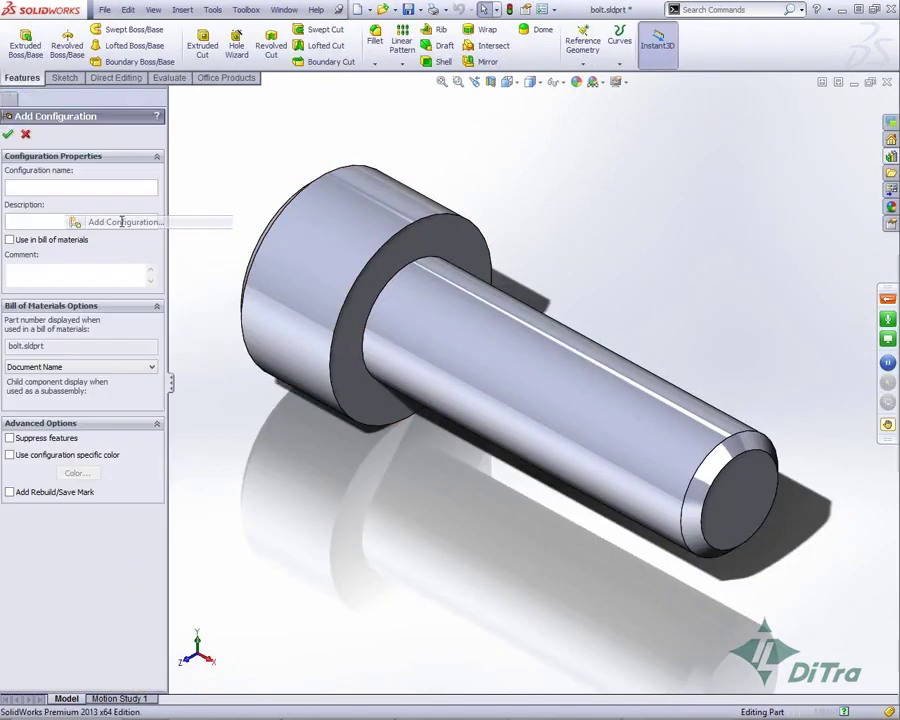
{"action": "type", "text": "d"}
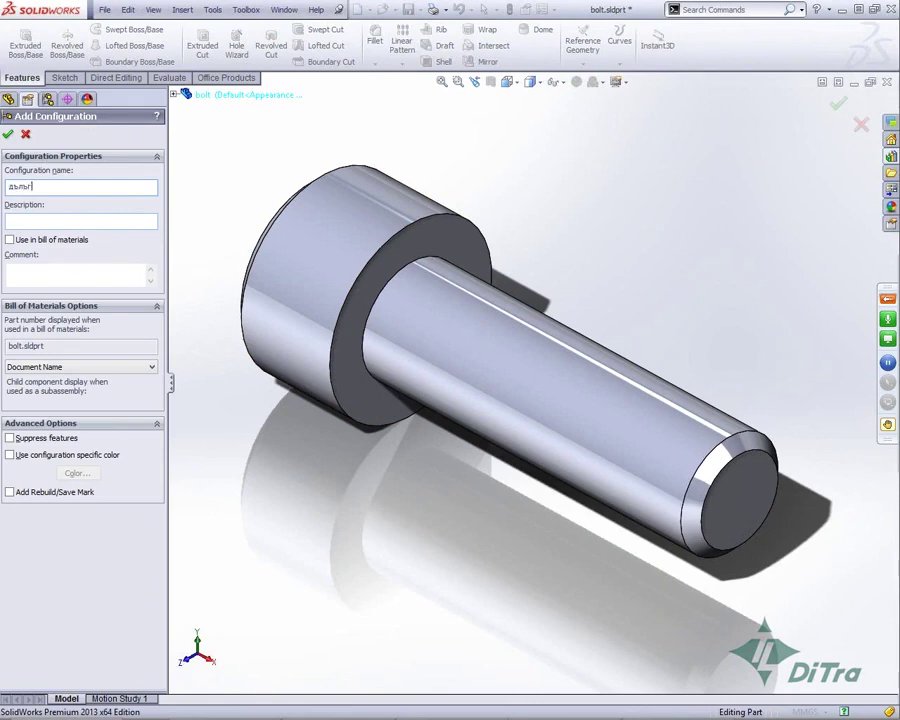
{"action": "left_click", "coordinate": [8, 133]}
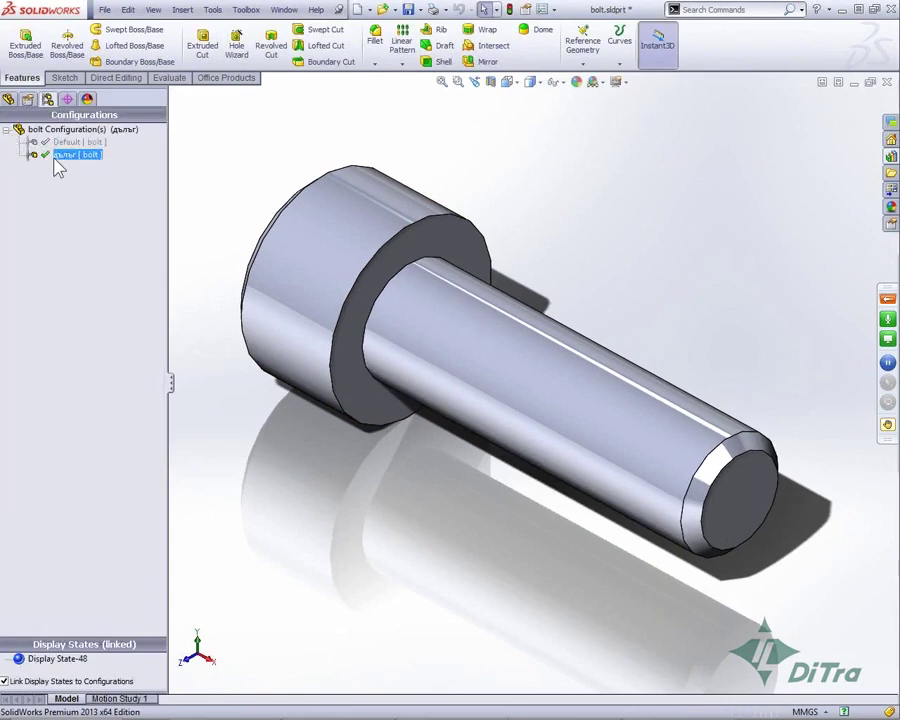
Change the bolt's 16 length dimension to 22 and rebuild.
{"action": "double_click", "coordinate": [458, 324]}
{"action": "scroll", "coordinate": [540, 320], "scroll_direction": "up", "scroll_amount": 4}
{"action": "double_click", "coordinate": [555, 165]}
{"action": "key", "text": "Return"}
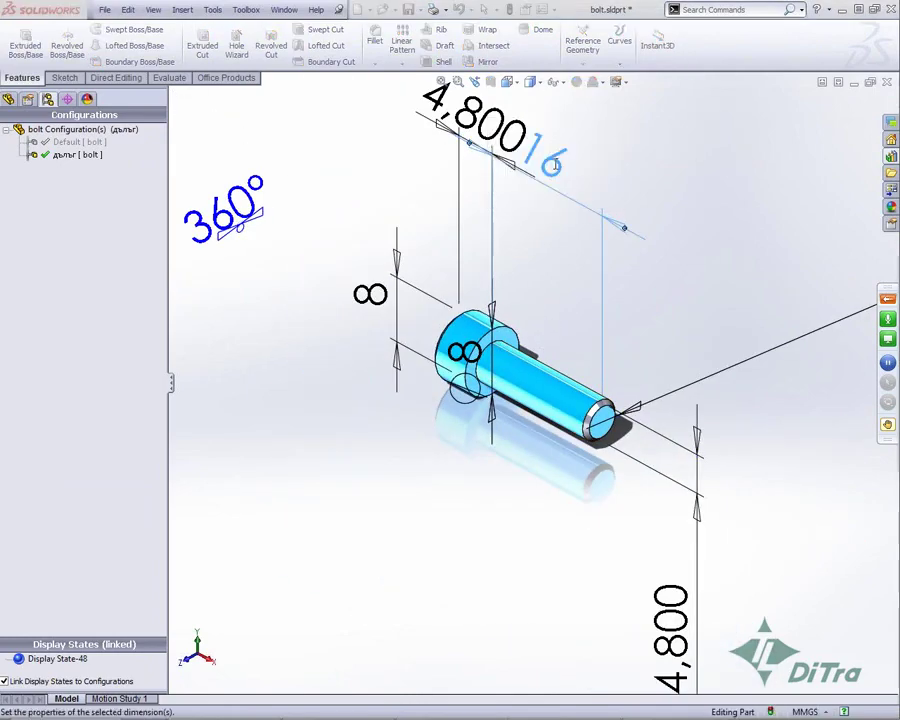
{"action": "left_click", "coordinate": [76, 143]}
Reactivate the Default configuration, then close the bolt part, saving all changes.
{"action": "left_click", "coordinate": [78, 156]}
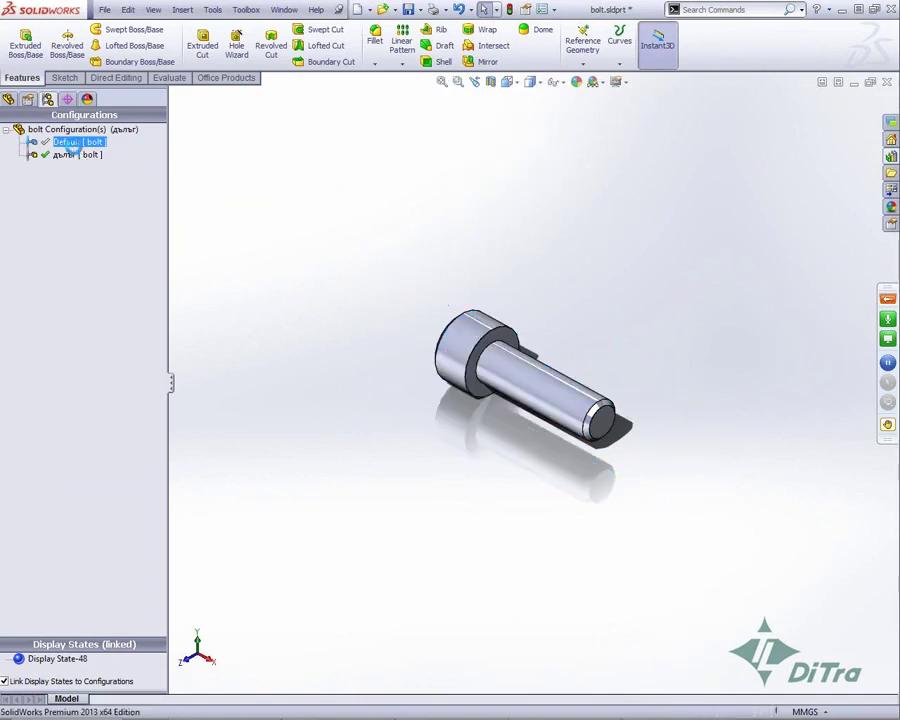
{"action": "double_click", "coordinate": [77, 157]}
{"action": "left_click", "coordinate": [79, 143]}
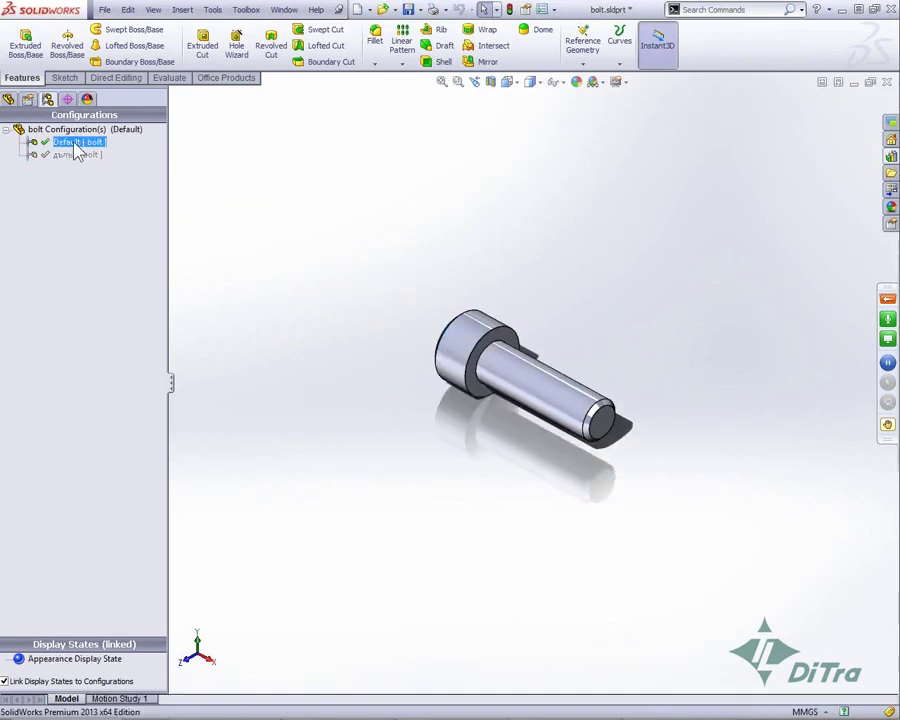
{"action": "left_click", "coordinate": [886, 81]}
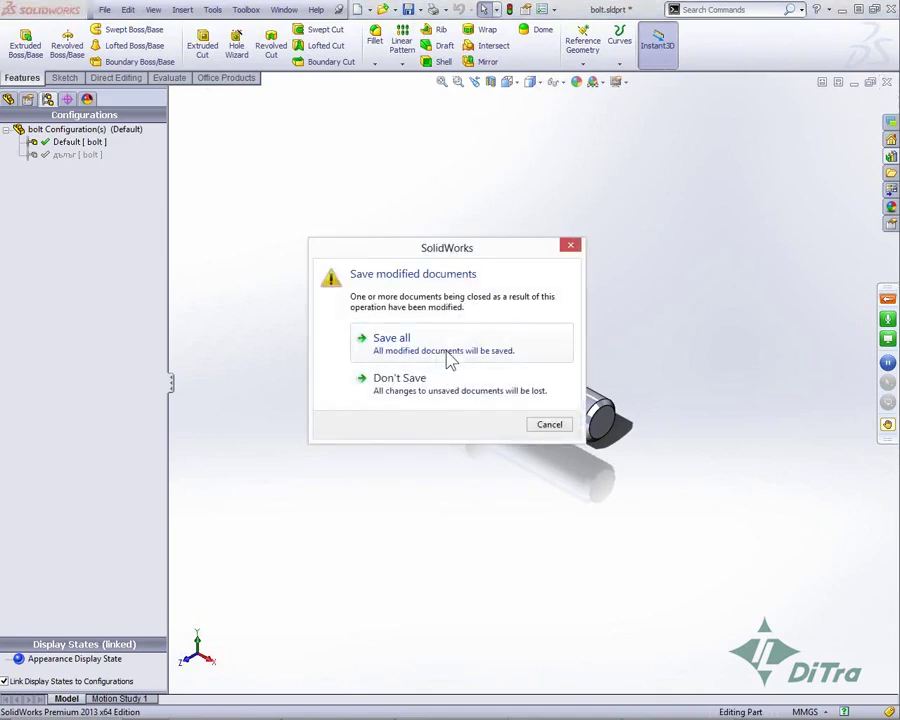
{"action": "left_click", "coordinate": [450, 358]}
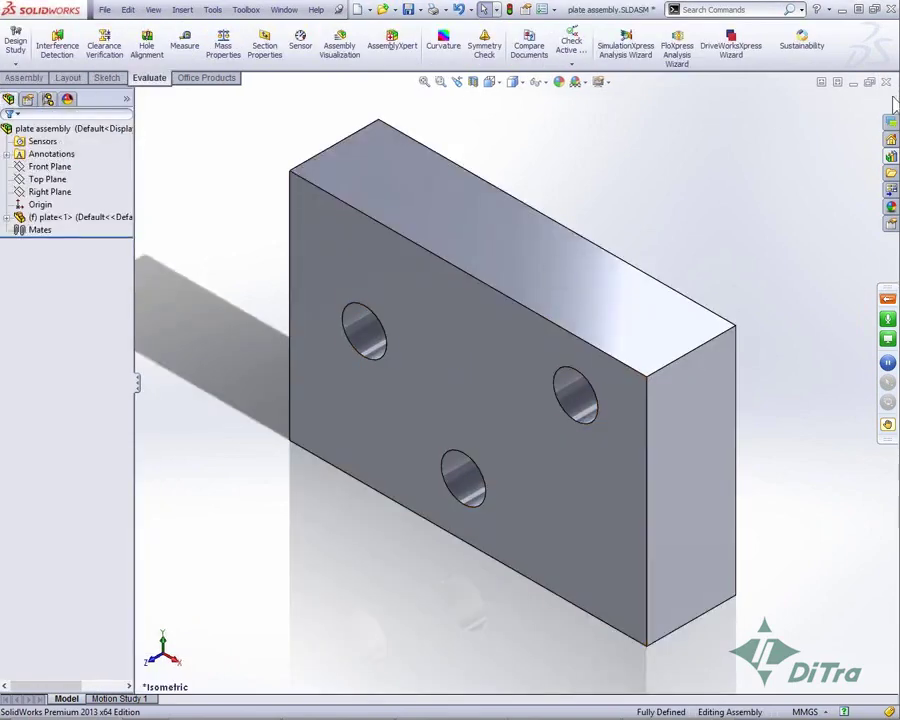
Insert two Default-configuration bolts from the Design Library beside the plate.
{"action": "left_click", "coordinate": [891, 156]}
{"action": "mouse_move", "coordinate": [688, 305]}
{"action": "left_mouse_down"}
{"action": "mouse_move", "coordinate": [355, 305]}
{"action": "mouse_move", "coordinate": [311, 293]}
{"action": "left_mouse_up"}
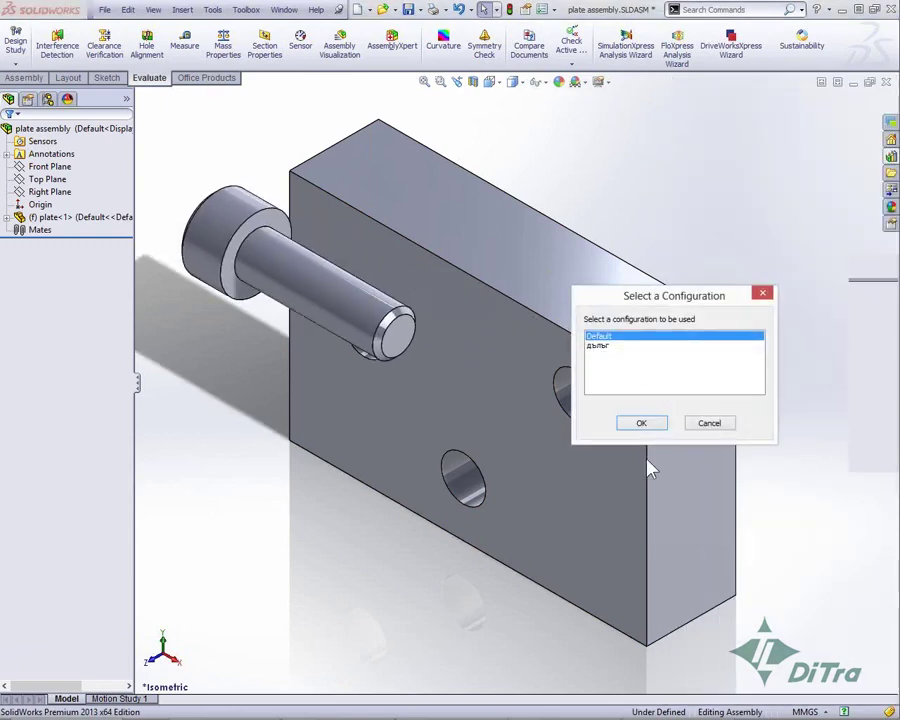
{"action": "left_click", "coordinate": [645, 425]}
{"action": "left_click", "coordinate": [654, 246]}
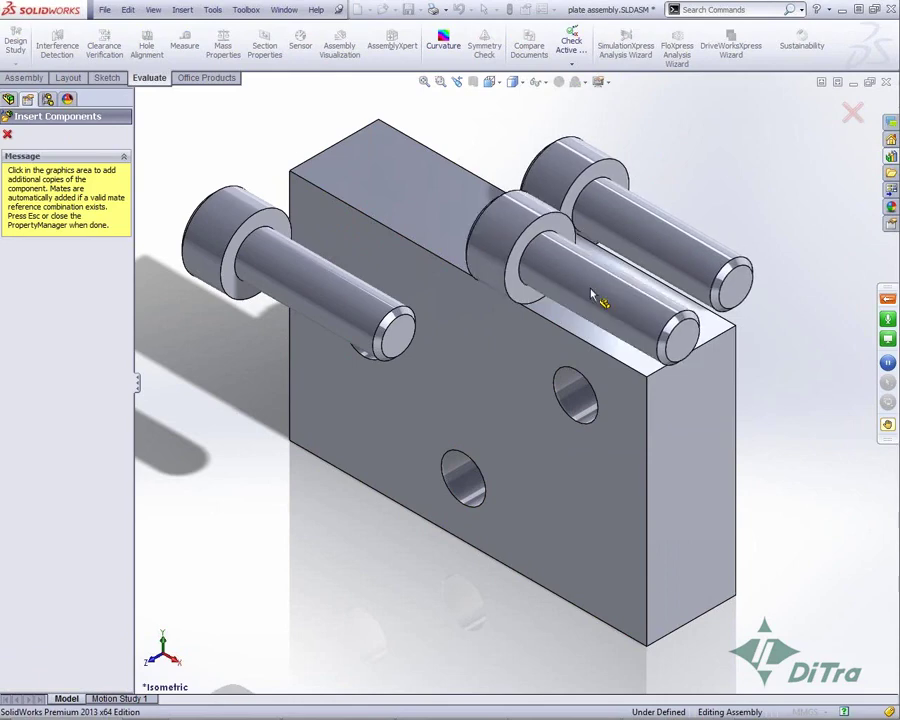
{"action": "key", "text": "Escape"}
Insert a third library bolt using the дълъг configuration.
{"action": "left_click", "coordinate": [891, 156]}
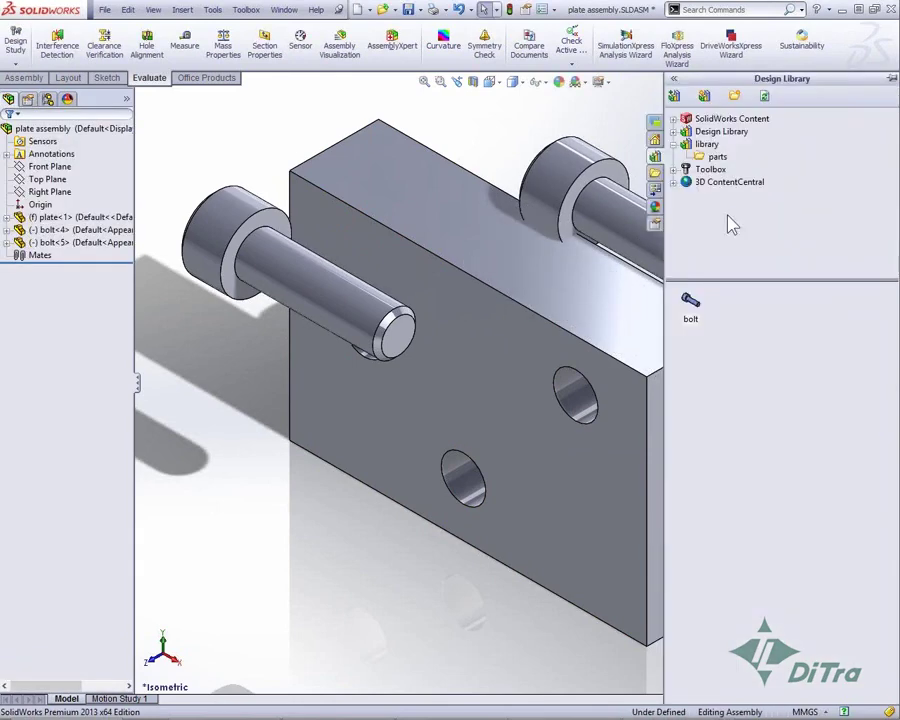
{"action": "left_click_drag", "start_coordinate": [695, 298], "coordinate": [342, 527]}
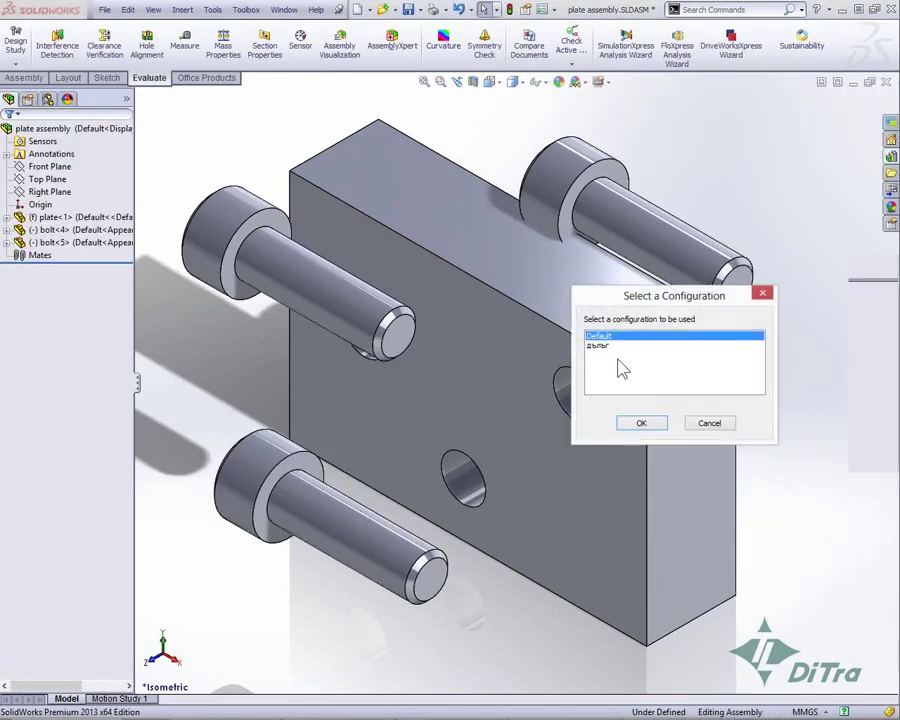
{"action": "left_click", "coordinate": [615, 346]}
{"action": "left_click", "coordinate": [640, 426]}
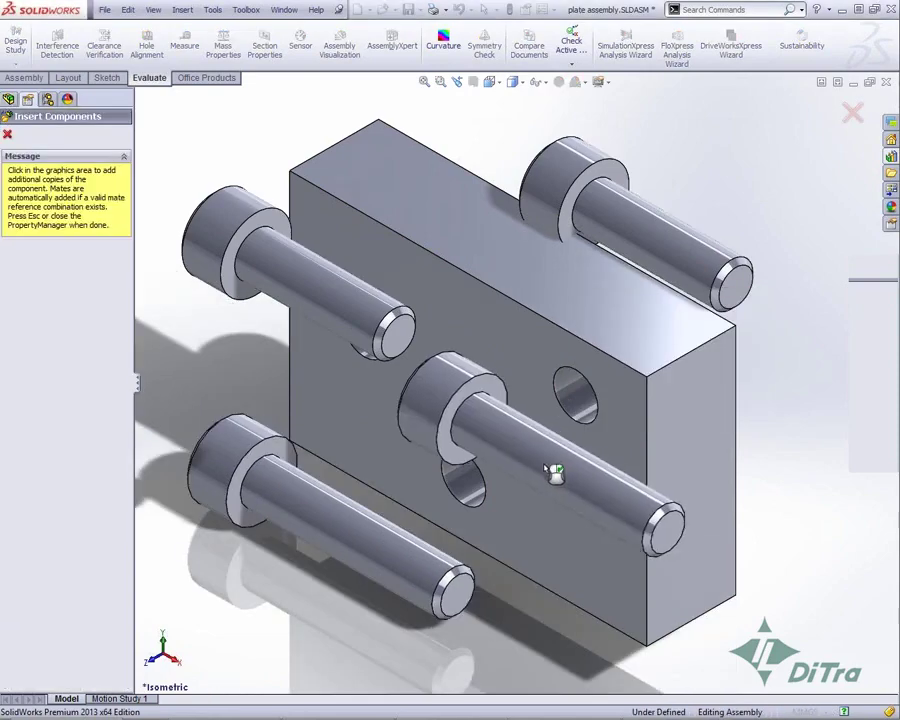
{"action": "key", "text": "Escape"}
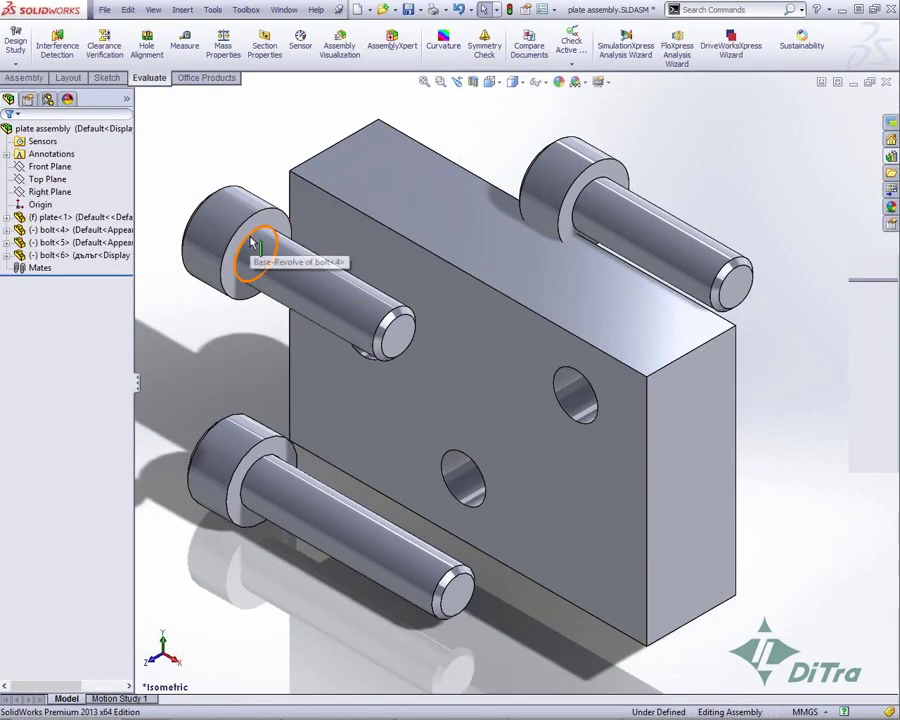
SmartMate the bolts into the plate's upper-left, upper-right and centre holes.
{"action": "left_click", "coordinate": [252, 244]}
{"action": "mouse_move", "coordinate": [252, 244]}
{"action": "left_mouse_down", "text": "alt"}
{"action": "mouse_move", "coordinate": [437, 360]}
{"action": "mouse_move", "coordinate": [389, 342]}
{"action": "left_mouse_up", "text": "alt"}
{"action": "left_click_drag", "start_coordinate": [585, 207], "coordinate": [565, 410], "text": "alt"}
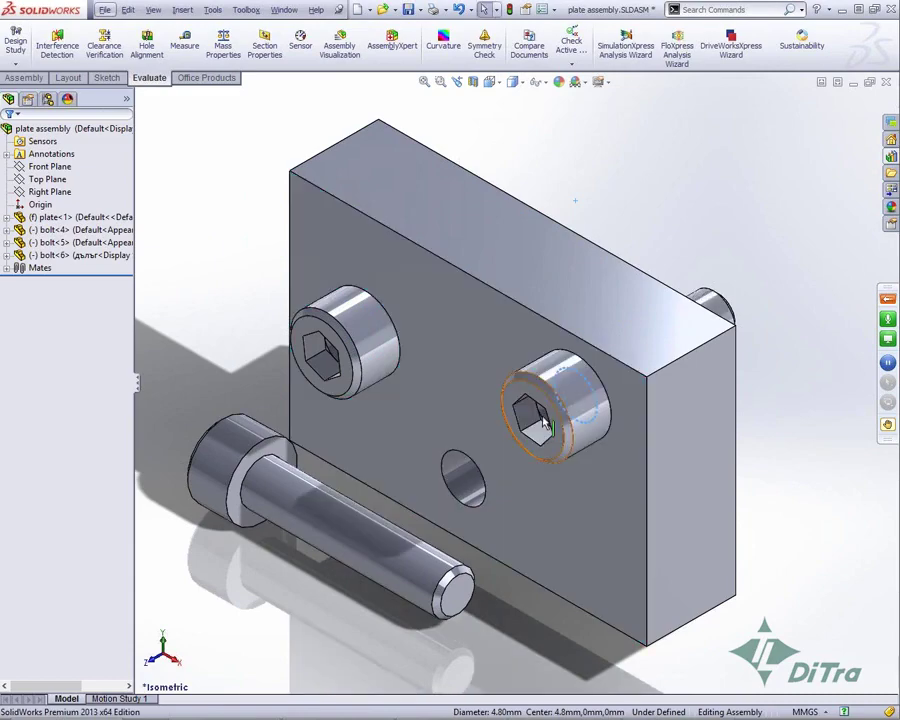
{"action": "left_click_drag", "start_coordinate": [243, 527], "coordinate": [458, 483], "text": "alt"}
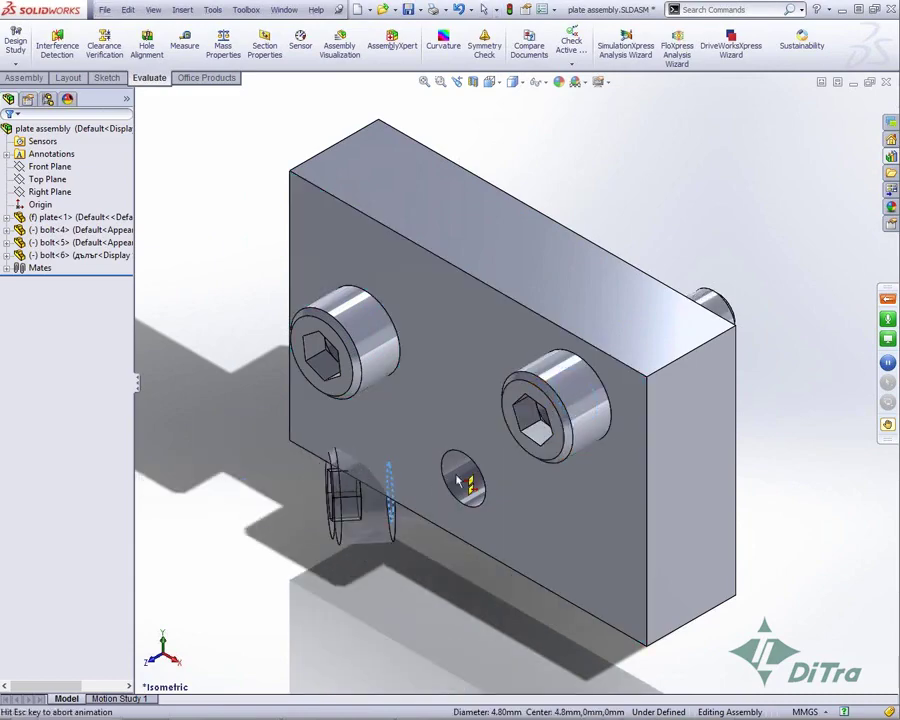
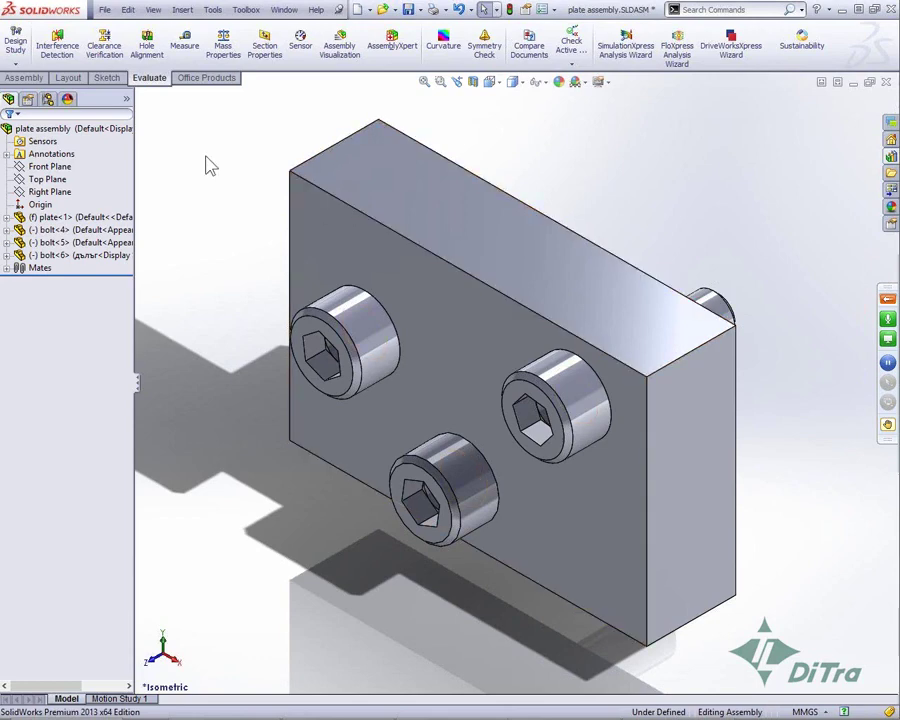
Delete bolt<4>, bolt<5> and bolt<6> and their mates from the plate assembly.
{"action": "left_click", "coordinate": [60, 230]}
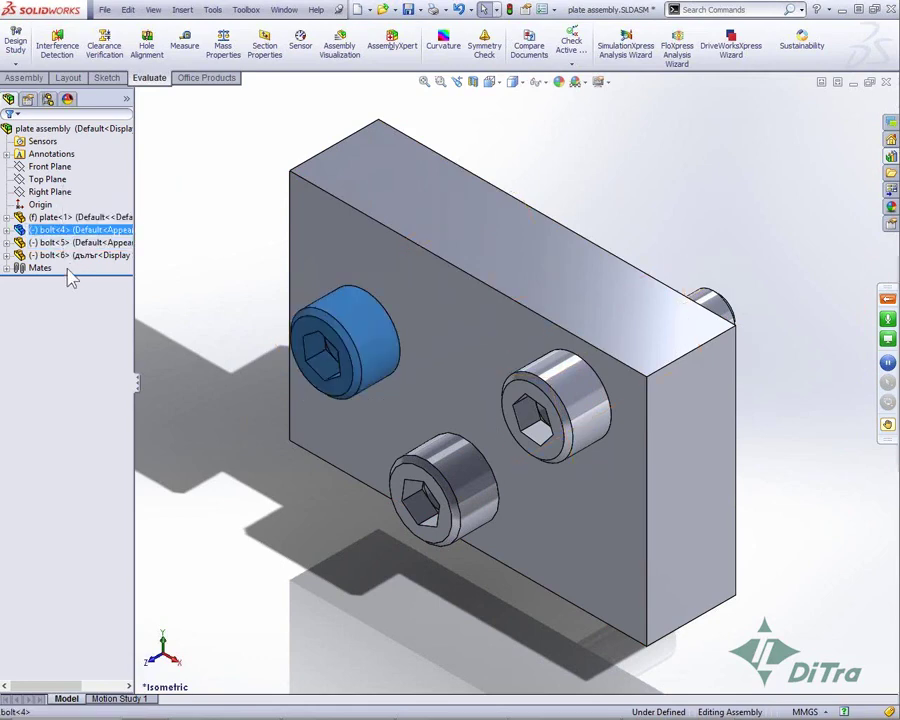
{"action": "left_click", "coordinate": [72, 255], "text": "shift"}
{"action": "key", "text": "Delete"}
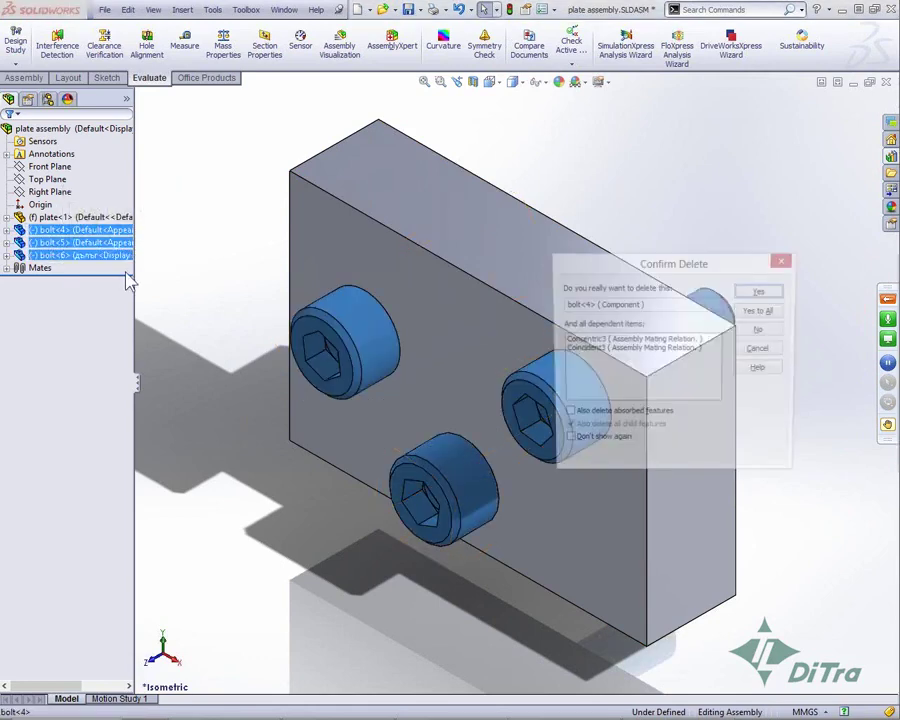
{"action": "left_click", "coordinate": [761, 311]}
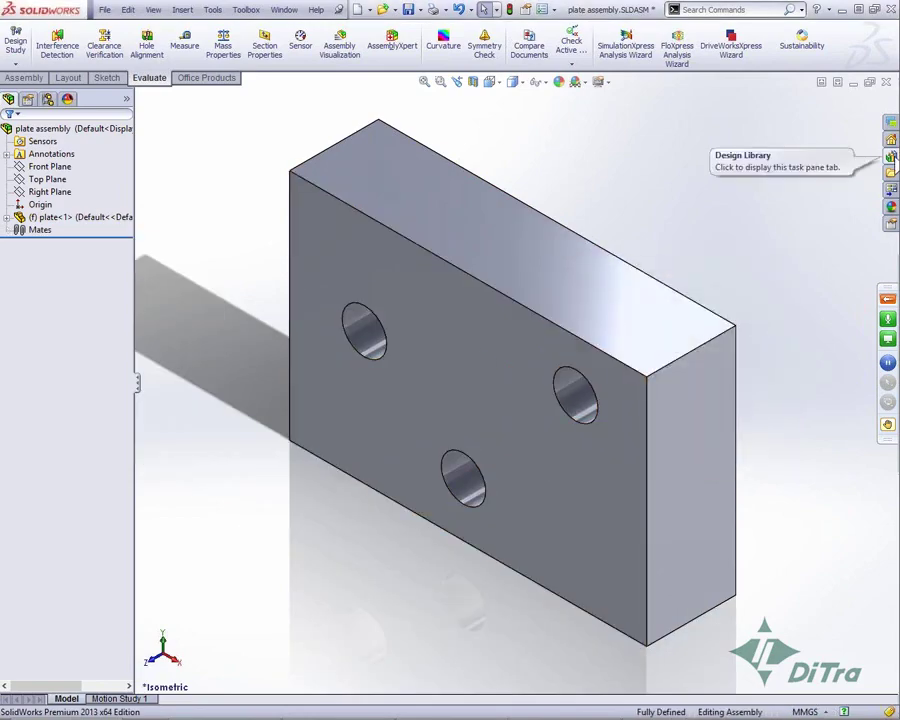
Open the bolt part from the Design Library and pick its configuration.
{"action": "left_click", "coordinate": [889, 139]}
{"action": "right_click", "coordinate": [703, 314]}
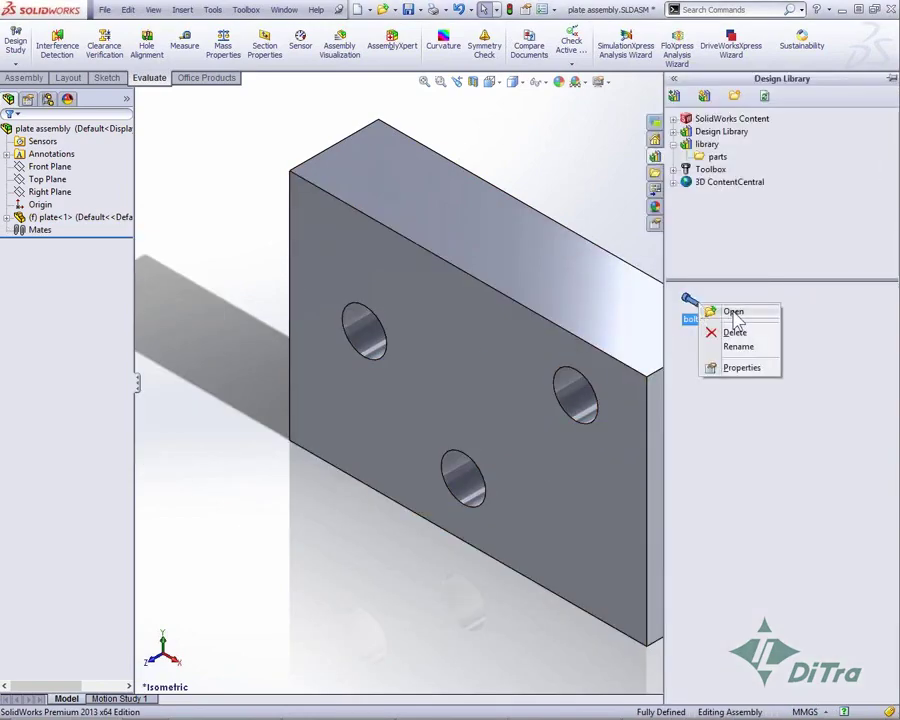
{"action": "left_click", "coordinate": [728, 313]}
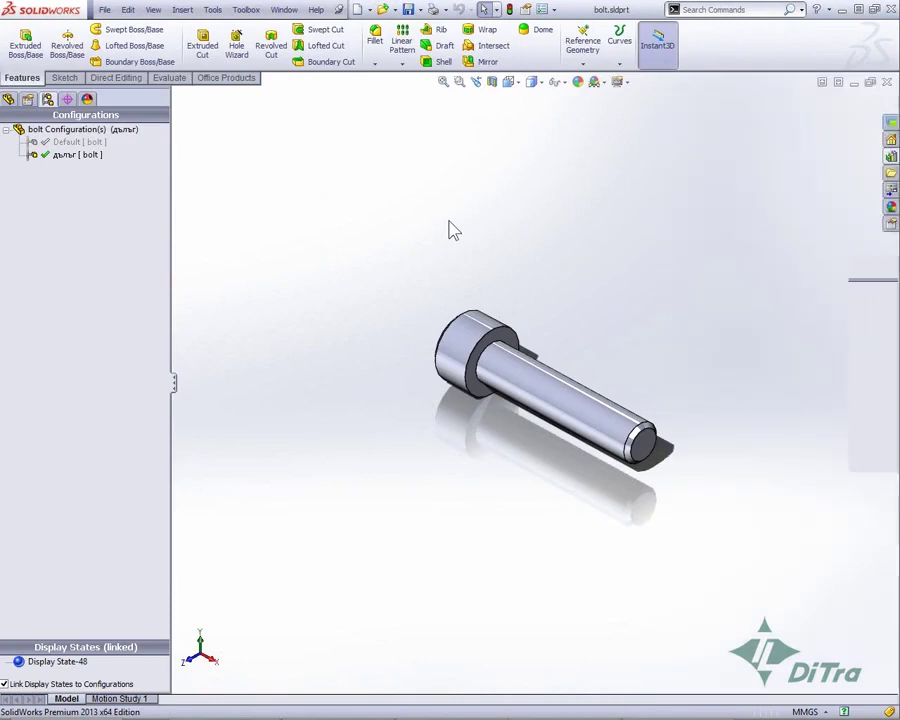
{"action": "left_click", "coordinate": [85, 157]}
Activate the bolt's Default configuration and add a mate reference on the under-head circular edge.
{"action": "double_click", "coordinate": [75, 142]}
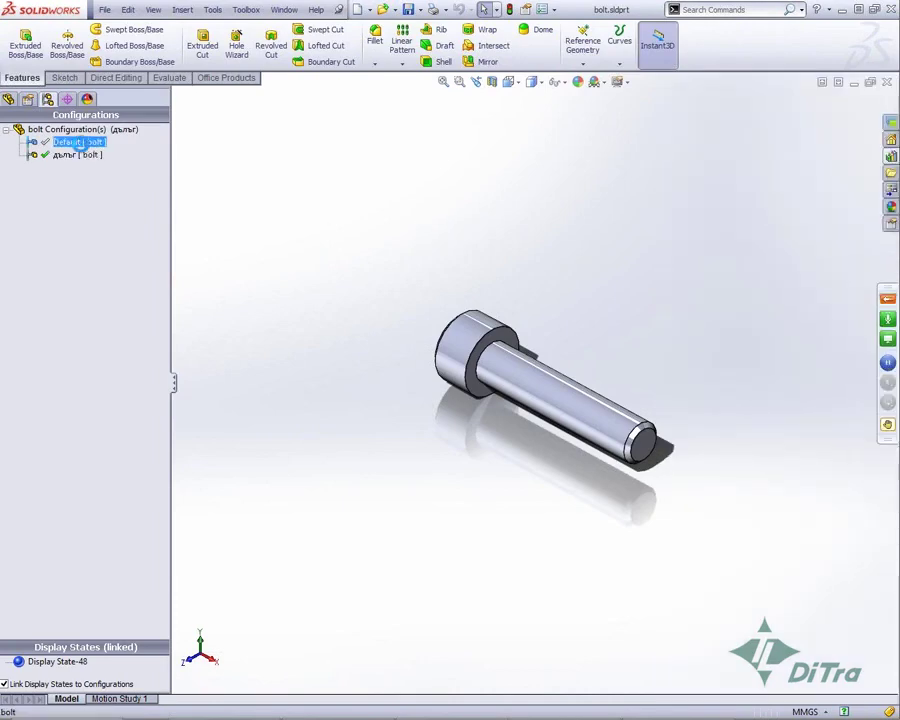
{"action": "left_click", "coordinate": [8, 99]}
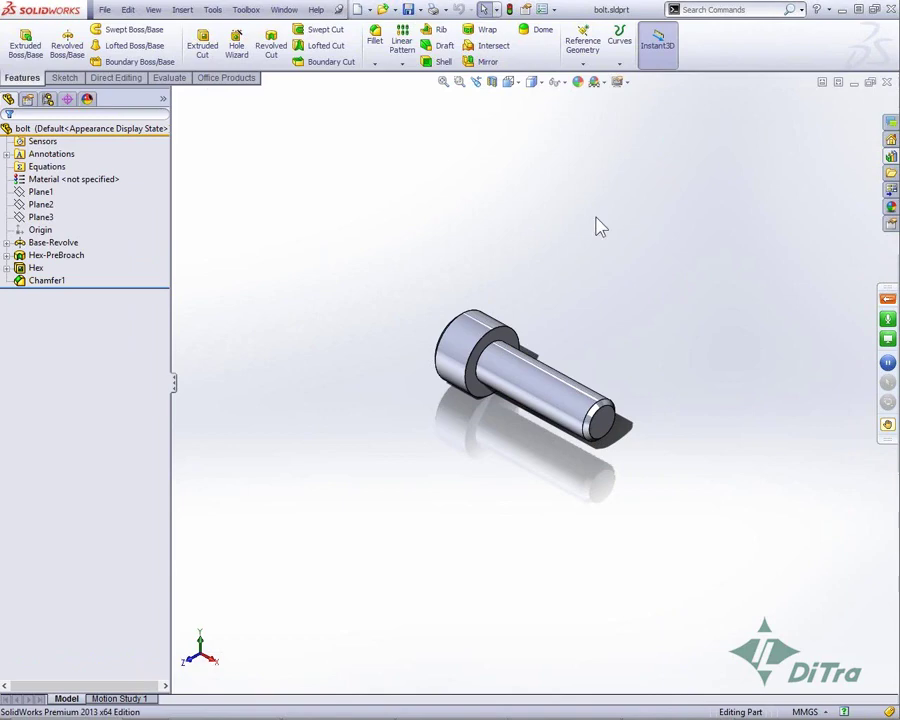
{"action": "left_click", "coordinate": [583, 64]}
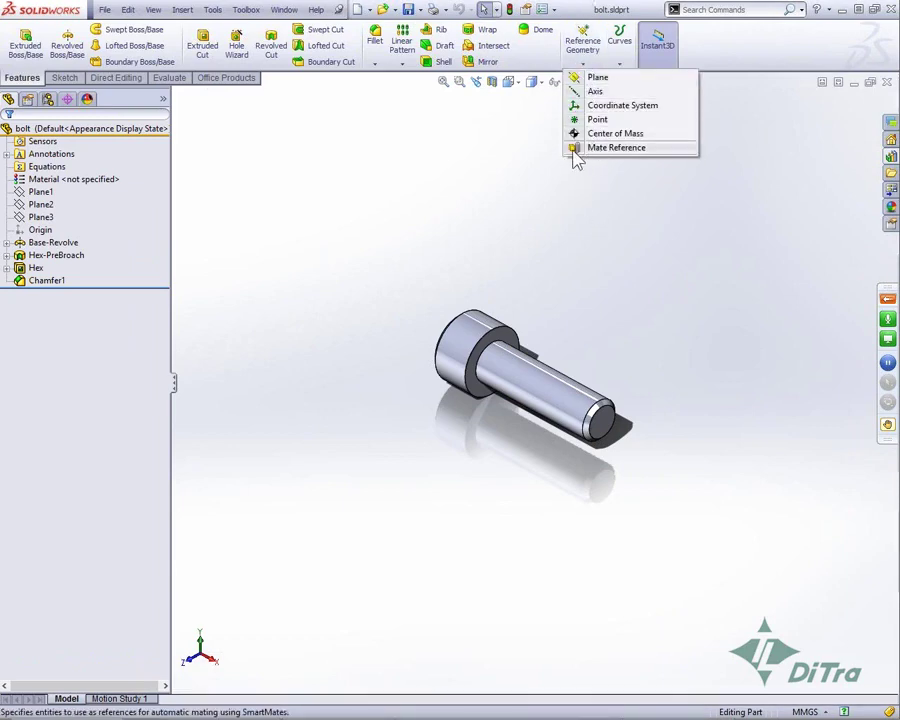
{"action": "left_click", "coordinate": [617, 150]}
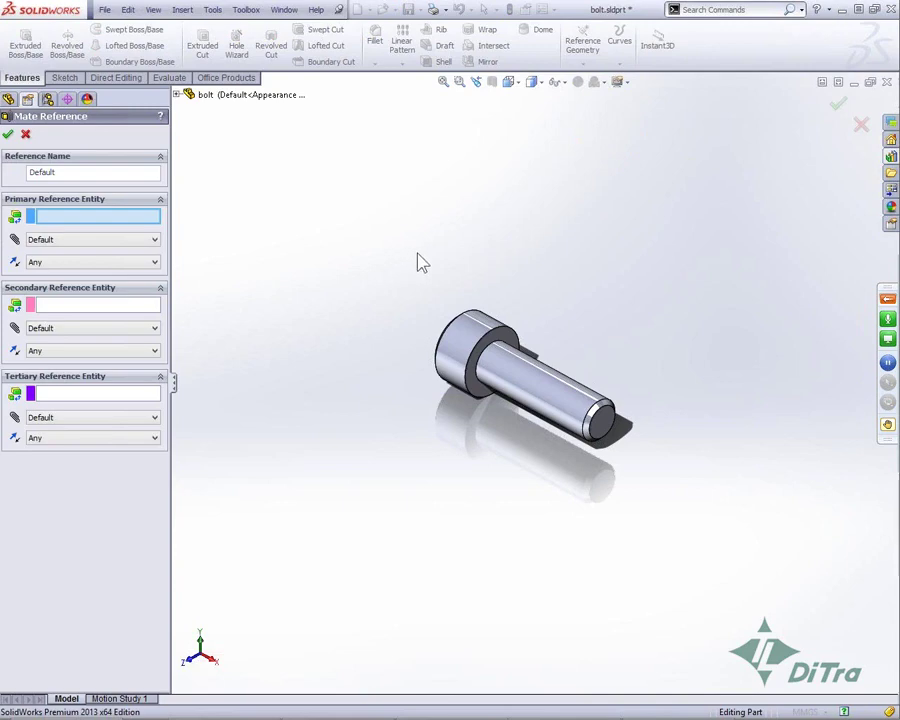
{"action": "left_click", "coordinate": [498, 352]}
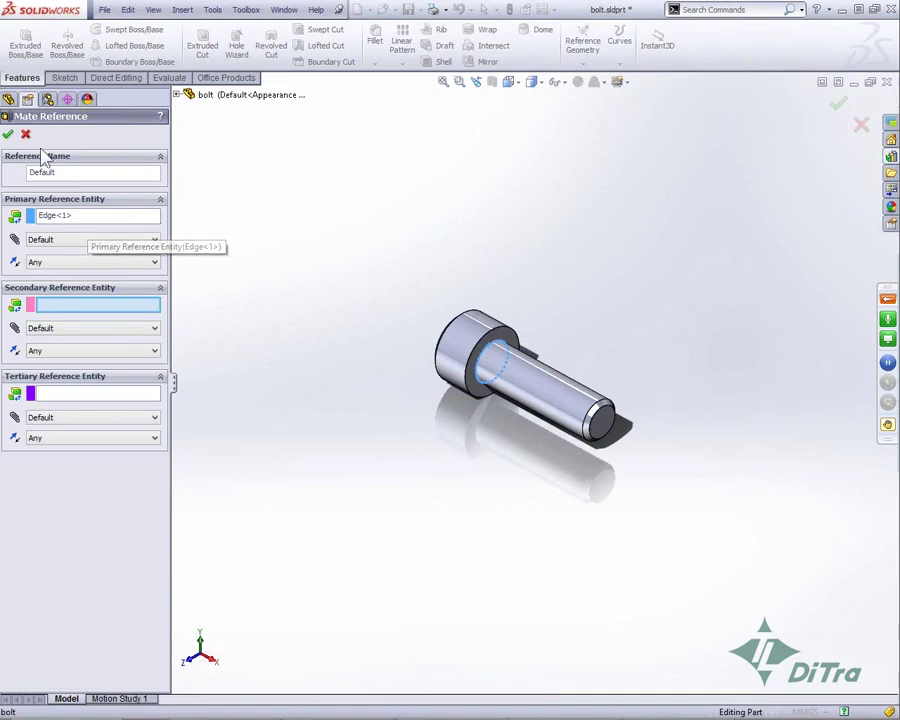
{"action": "left_click", "coordinate": [8, 133]}
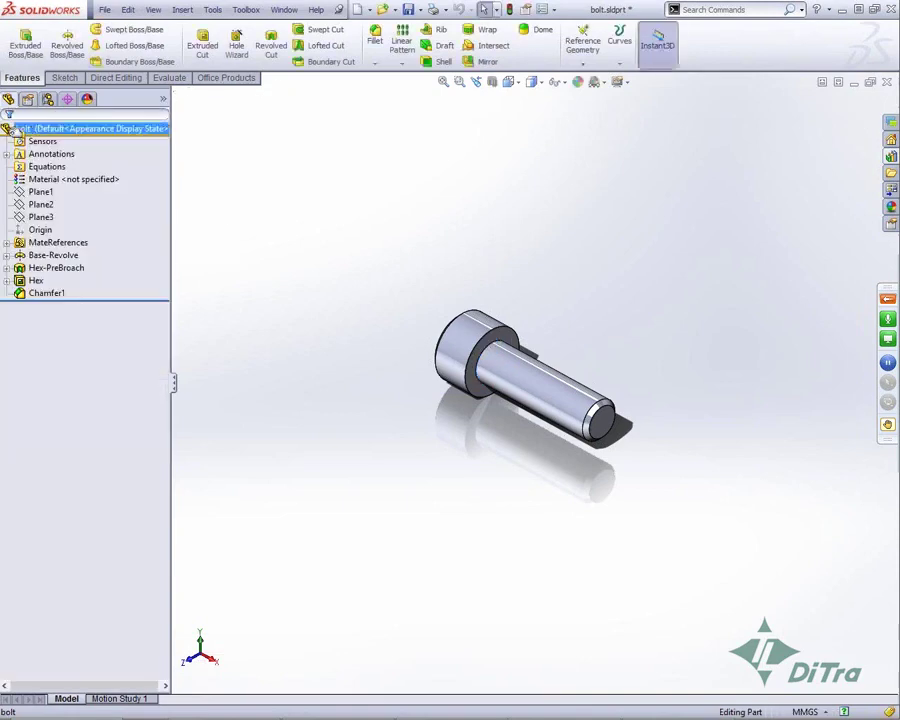
{"action": "left_click", "coordinate": [886, 82]}
Save the bolt part and drop a library bolt, flipped head-out, into the lower plate hole.
{"action": "left_click", "coordinate": [408, 342]}
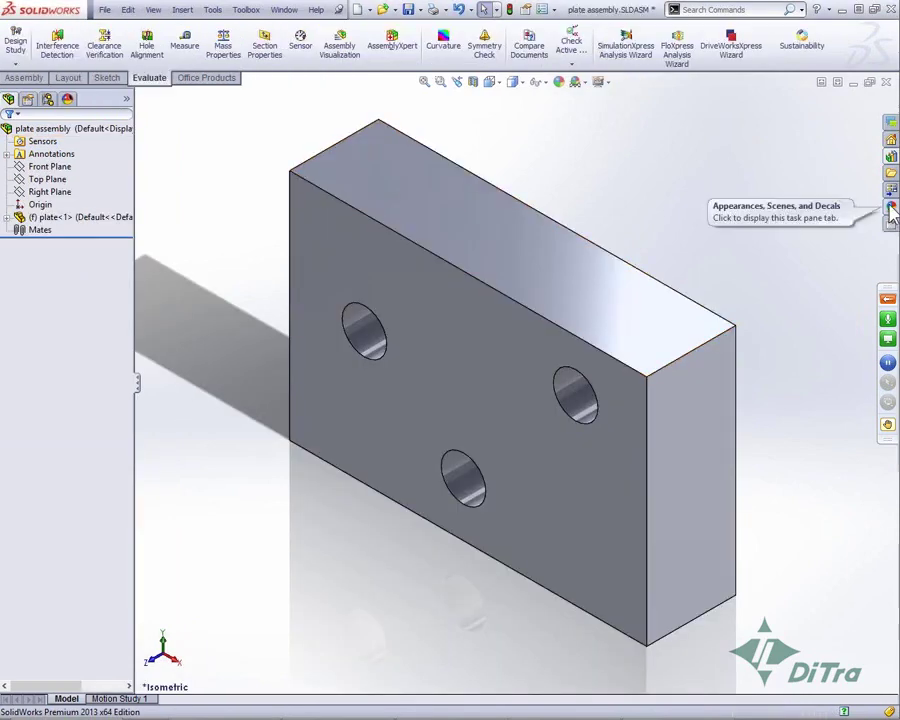
{"action": "left_click", "coordinate": [891, 158]}
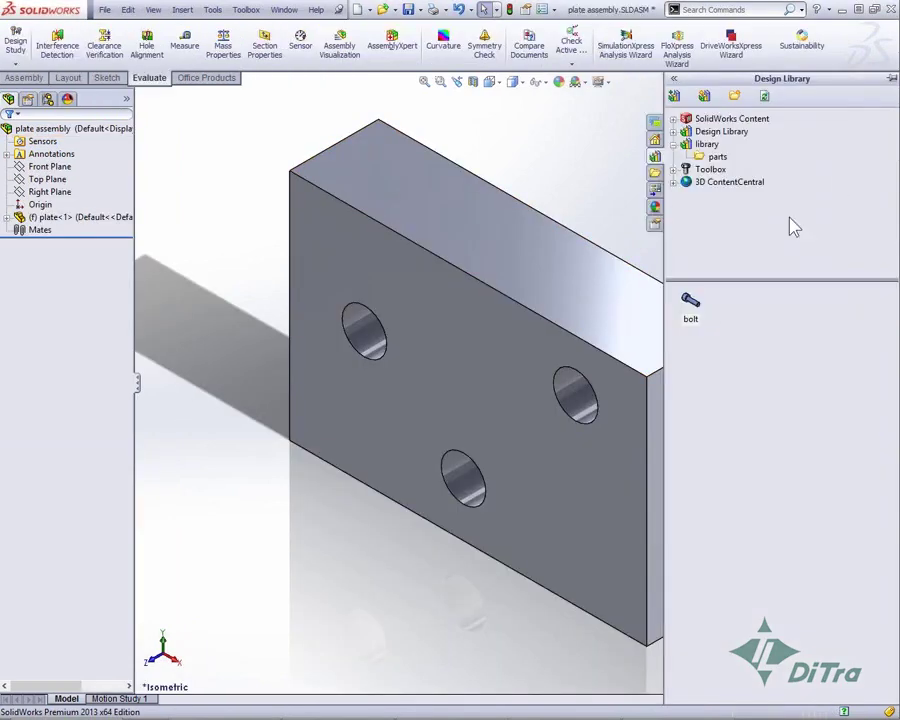
{"action": "left_click", "coordinate": [691, 310]}
{"action": "mouse_move", "coordinate": [691, 310]}
{"action": "left_mouse_down"}
{"action": "mouse_move", "coordinate": [395, 332]}
{"action": "mouse_move", "coordinate": [392, 309]}
{"action": "left_mouse_up"}
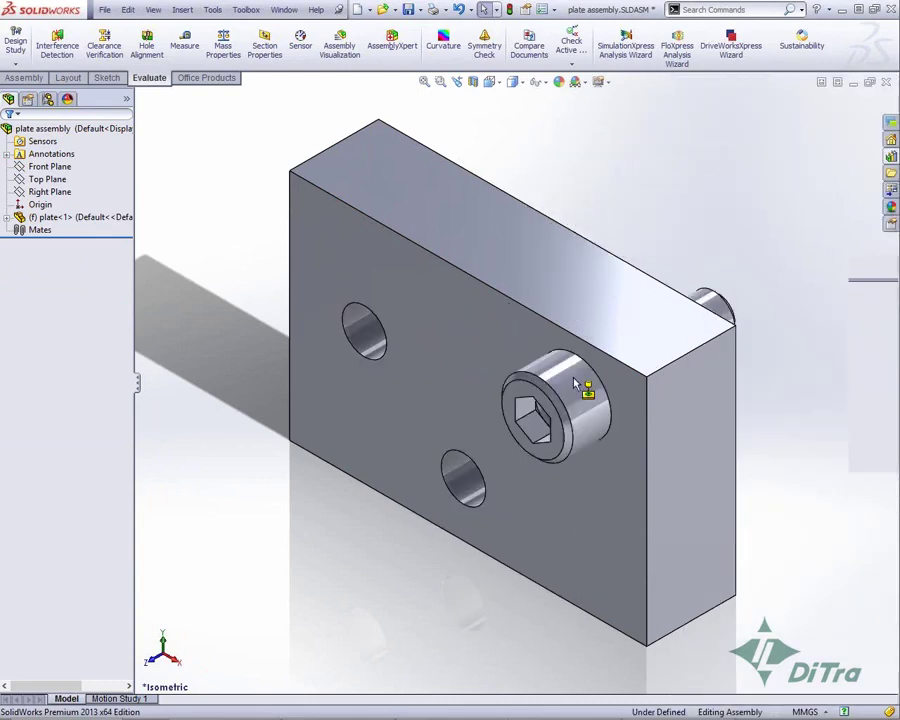
{"action": "mouse_move", "coordinate": [393, 315]}
{"action": "left_mouse_down"}
{"action": "mouse_move", "coordinate": [486, 382]}
{"action": "mouse_move", "coordinate": [401, 343]}
{"action": "mouse_move", "coordinate": [410, 346]}
{"action": "left_mouse_up"}
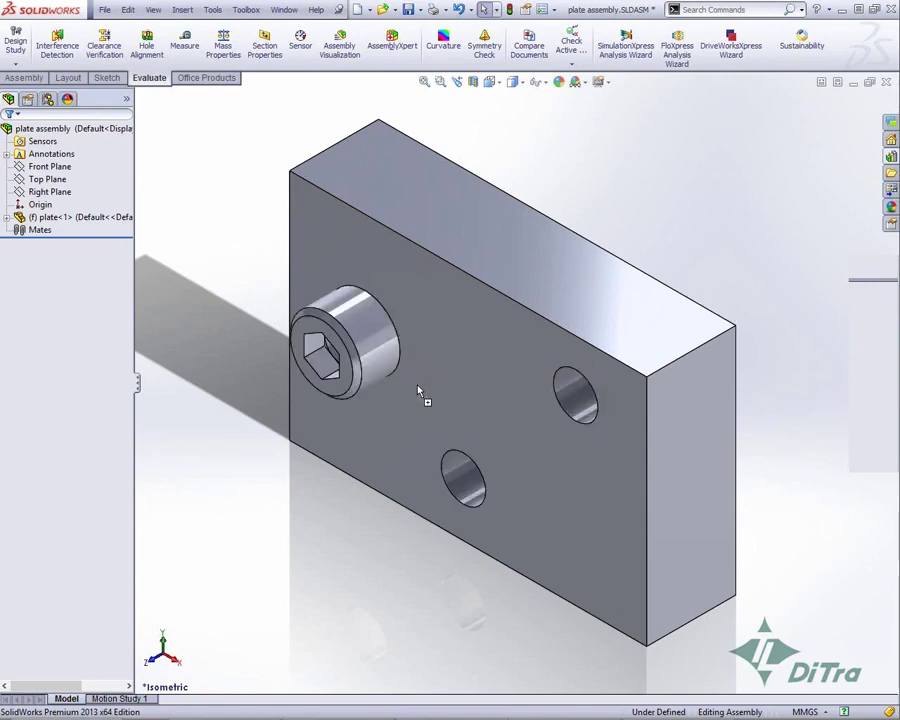
{"action": "left_click_drag", "start_coordinate": [422, 398], "coordinate": [549, 410]}
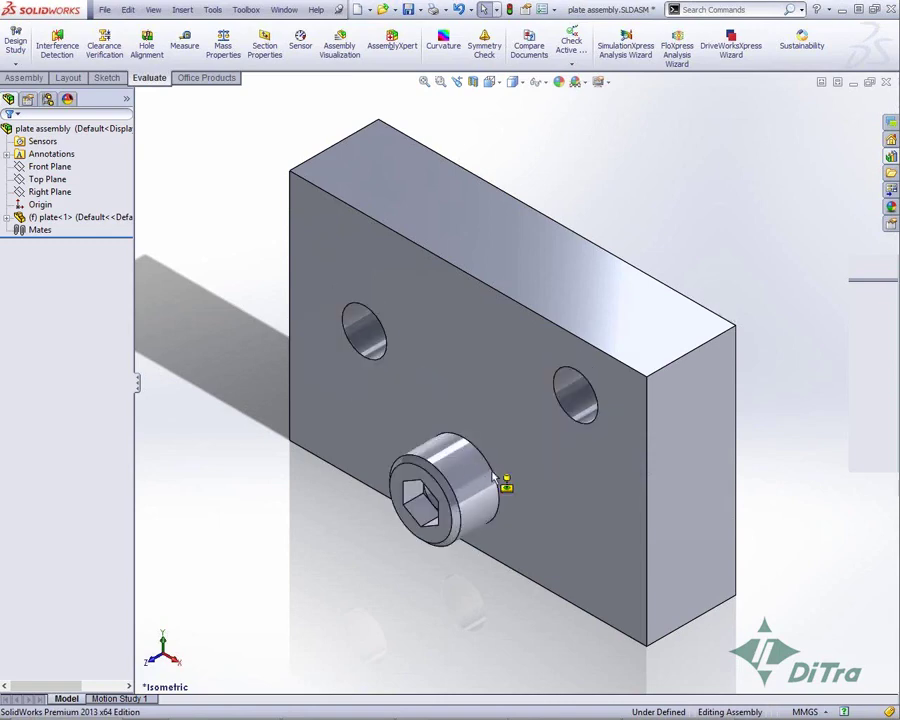
{"action": "left_click_drag", "start_coordinate": [558, 428], "coordinate": [465, 445]}
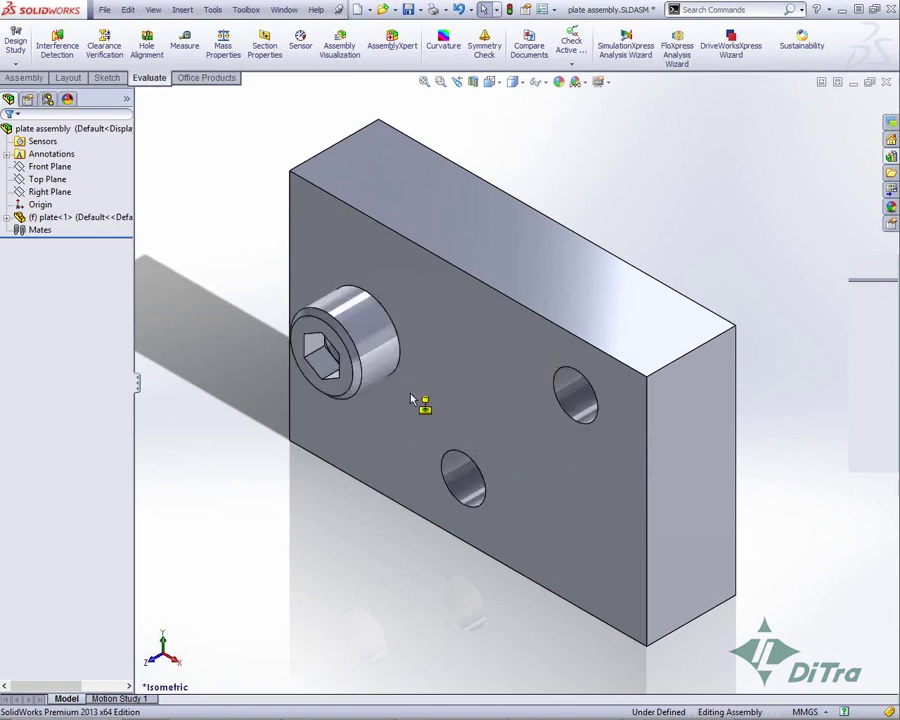
{"action": "key", "text": "Tab"}
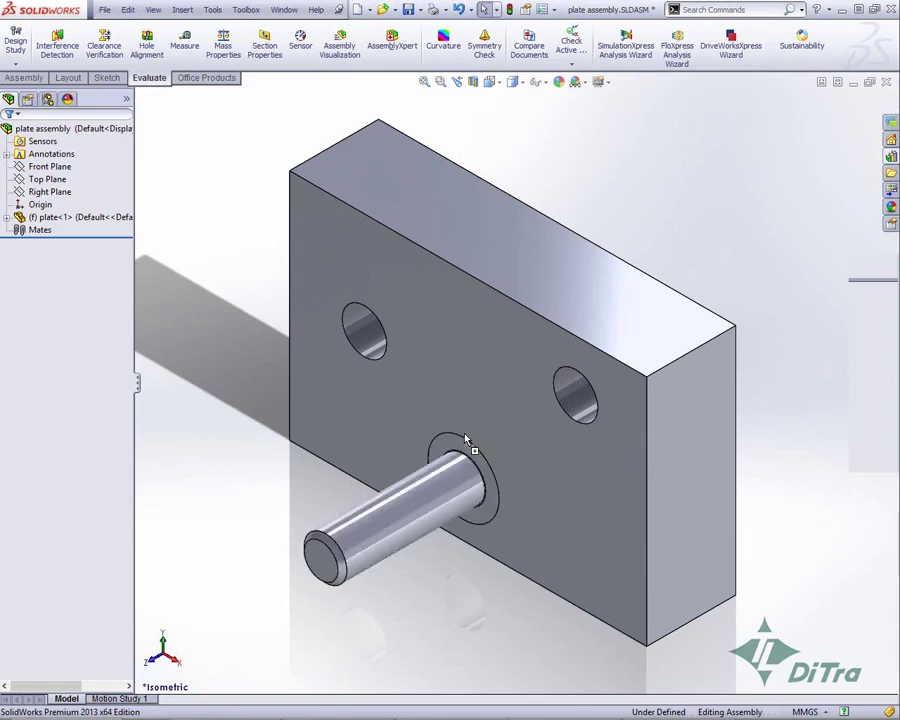
{"action": "key", "text": "Tab"}
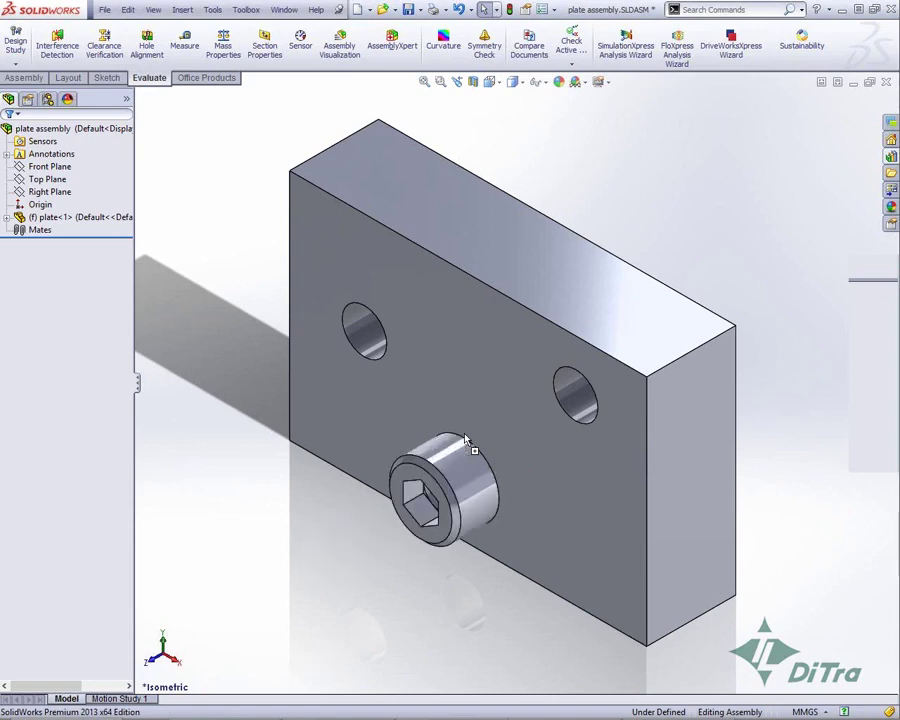
{"action": "left_click", "coordinate": [465, 440]}
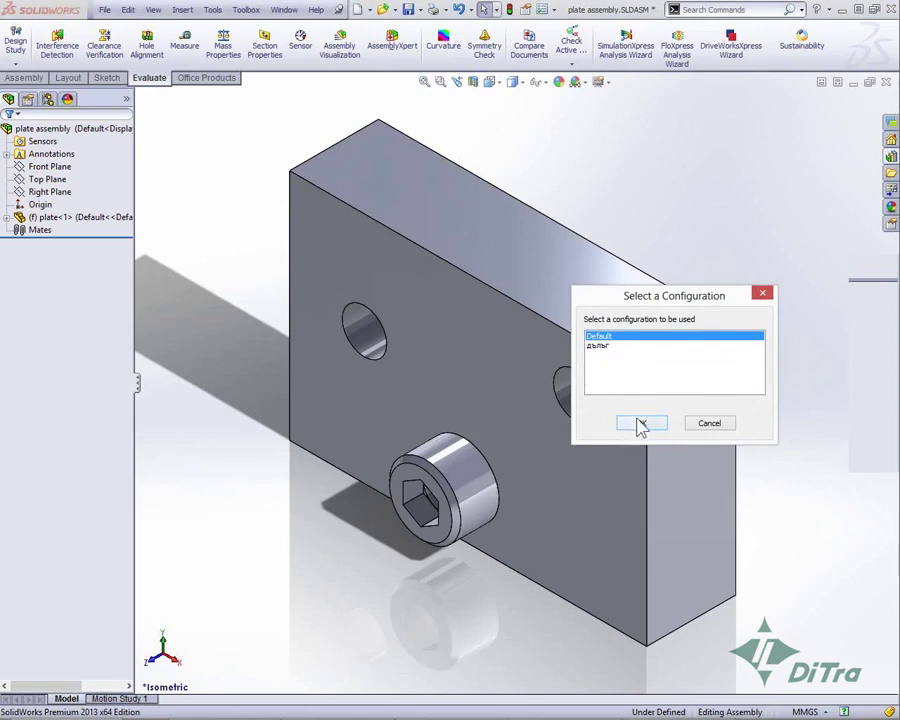
Keep the Default configuration and place a second bolt in the upper-left hole.
{"action": "left_click", "coordinate": [637, 424]}
{"action": "key", "text": "Tab"}
{"action": "left_click", "coordinate": [372, 345]}
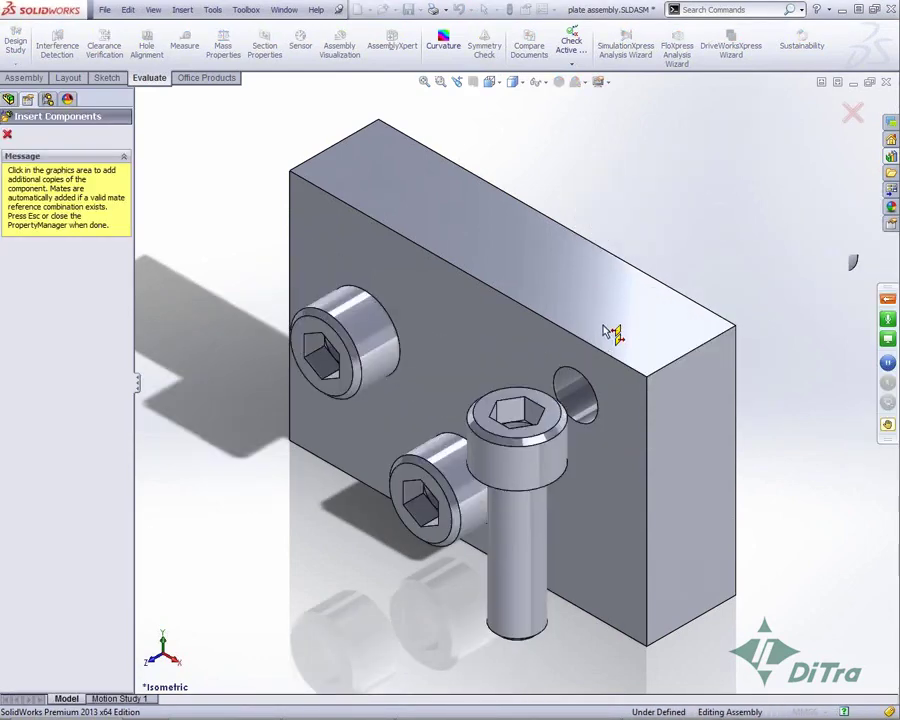
{"action": "key", "text": "Escape"}
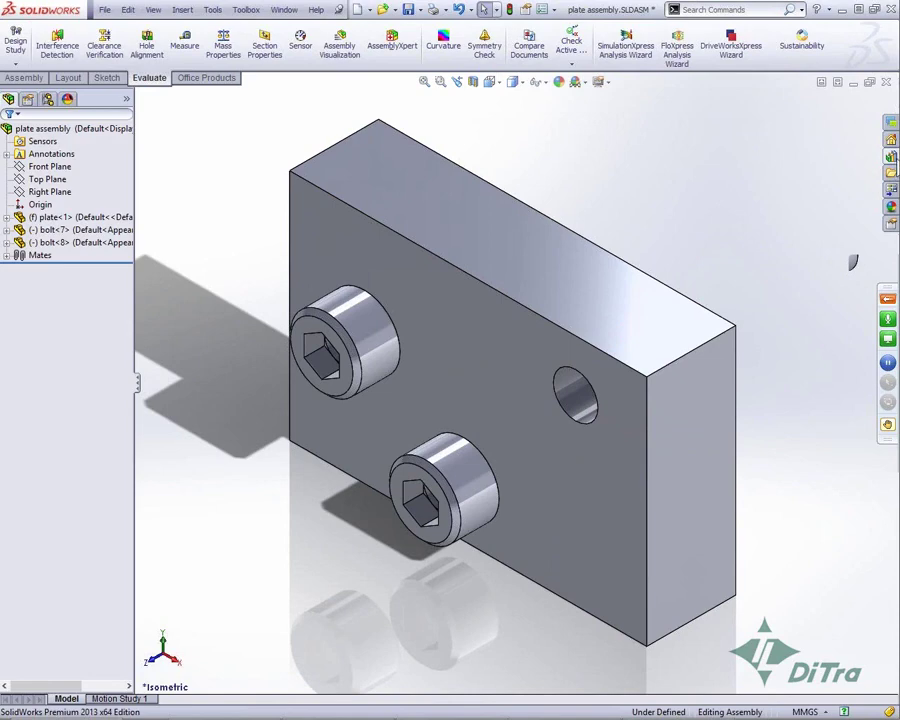
Insert a bolt with the long дълъг configuration into the right-hand hole.
{"action": "left_click", "coordinate": [890, 140]}
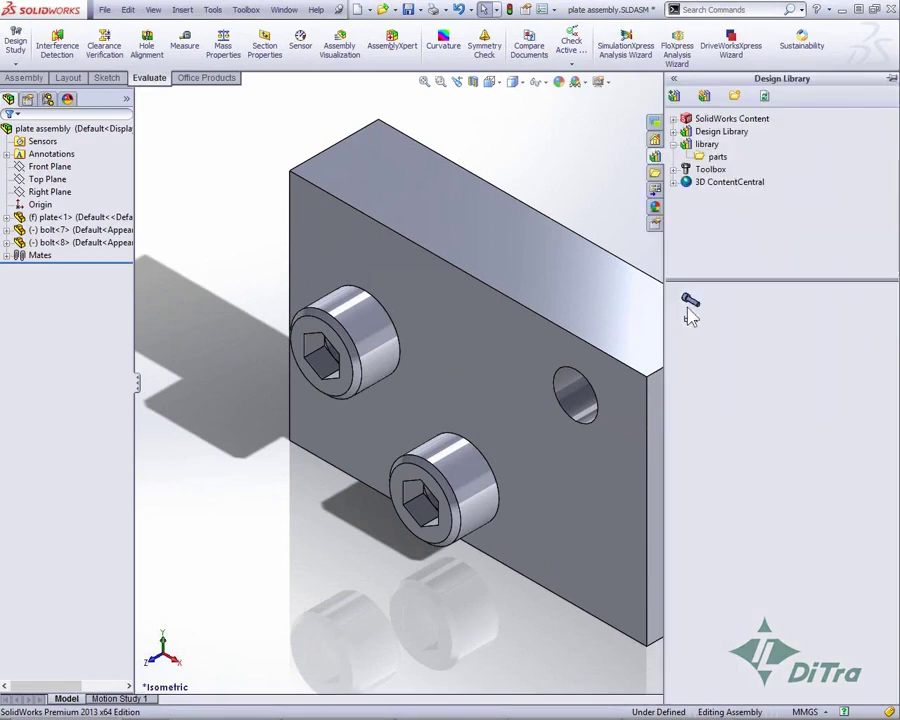
{"action": "left_click_drag", "start_coordinate": [691, 305], "coordinate": [580, 385]}
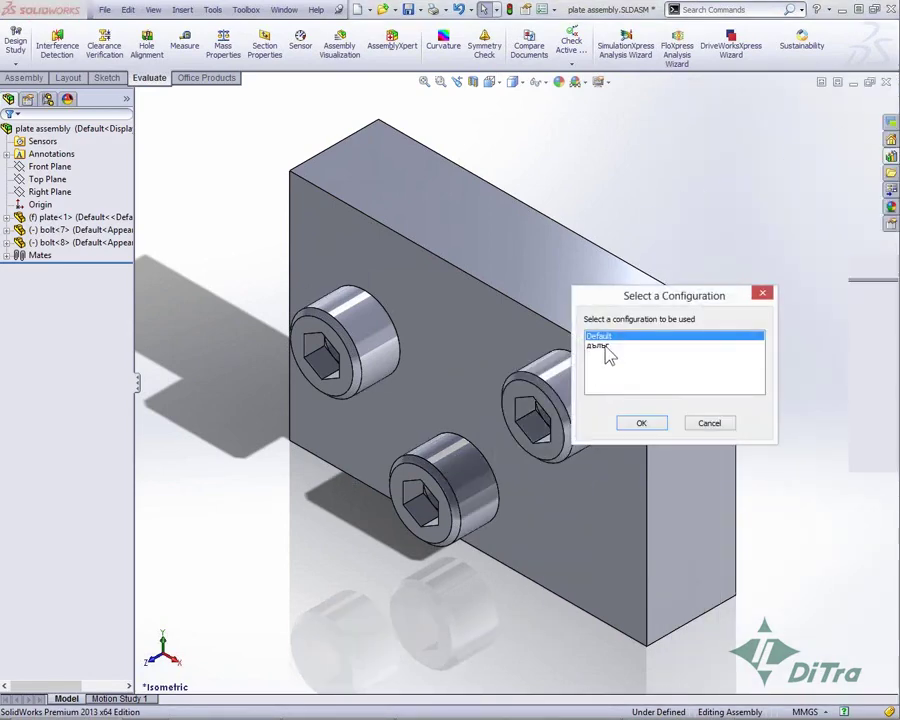
{"action": "left_click", "coordinate": [604, 346]}
{"action": "left_click", "coordinate": [641, 423]}
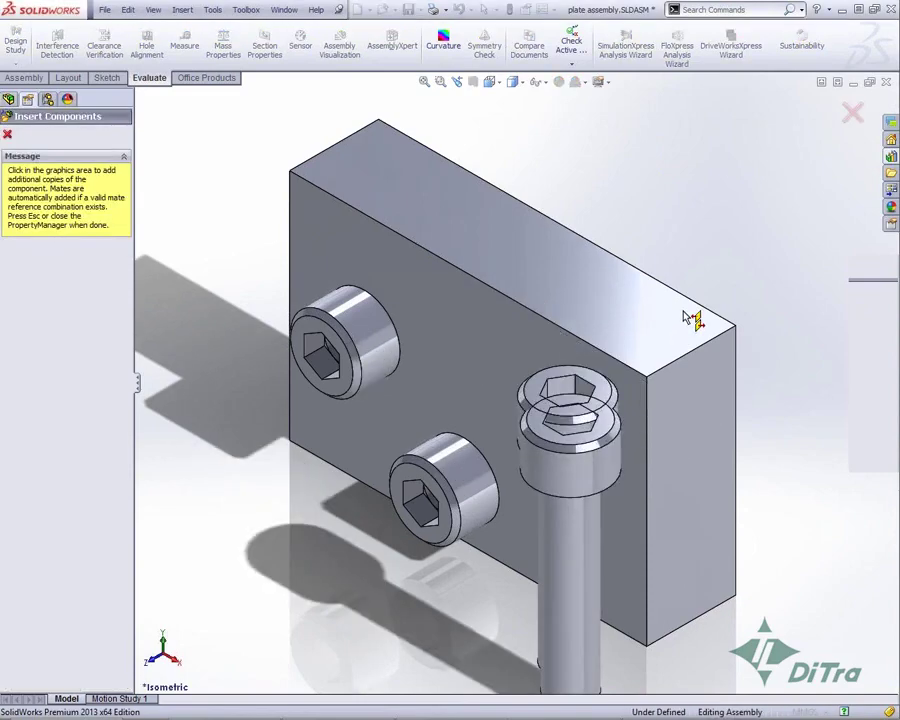
{"action": "key", "text": "Escape"}
{"action": "mouse_move", "coordinate": [726, 320]}
{"action": "middle_mouse_down"}
{"action": "mouse_move", "coordinate": [580, 320]}
{"action": "mouse_move", "coordinate": [737, 314]}
{"action": "middle_mouse_up"}
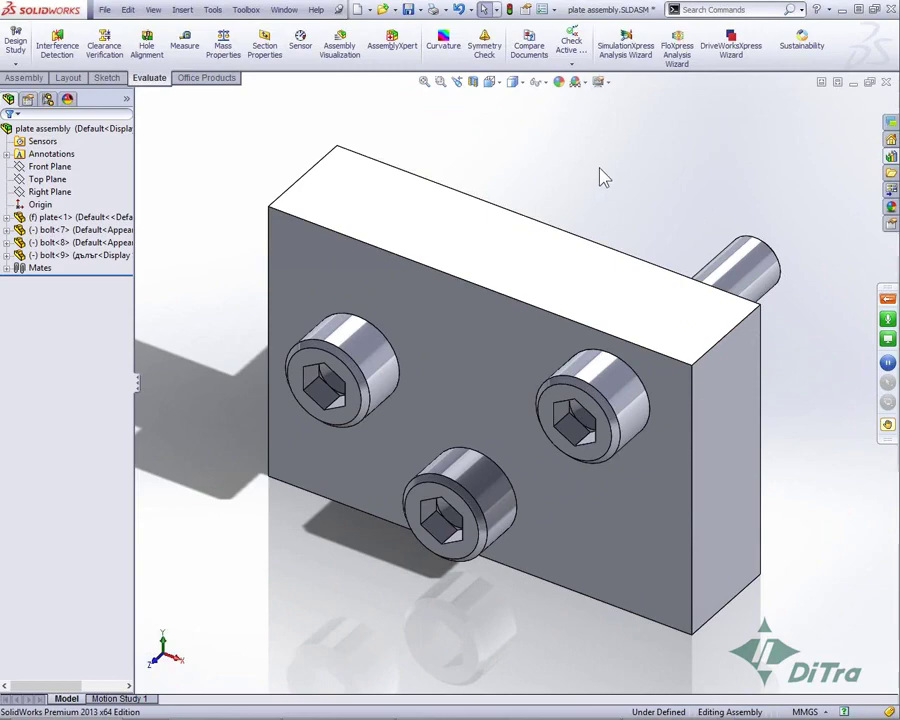
Advance the PowerPoint slide show two slides to Mate References, then return to SolidWorks.
{"action": "key", "text": "alt+Tab"}
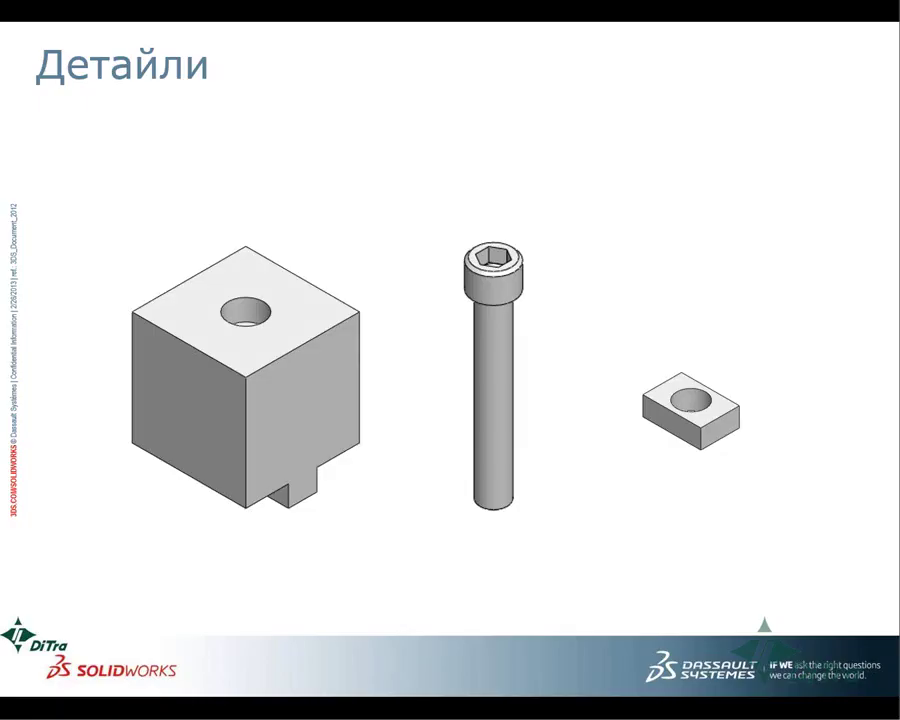
{"action": "key", "text": "Right"}
{"action": "key", "text": "Right"}
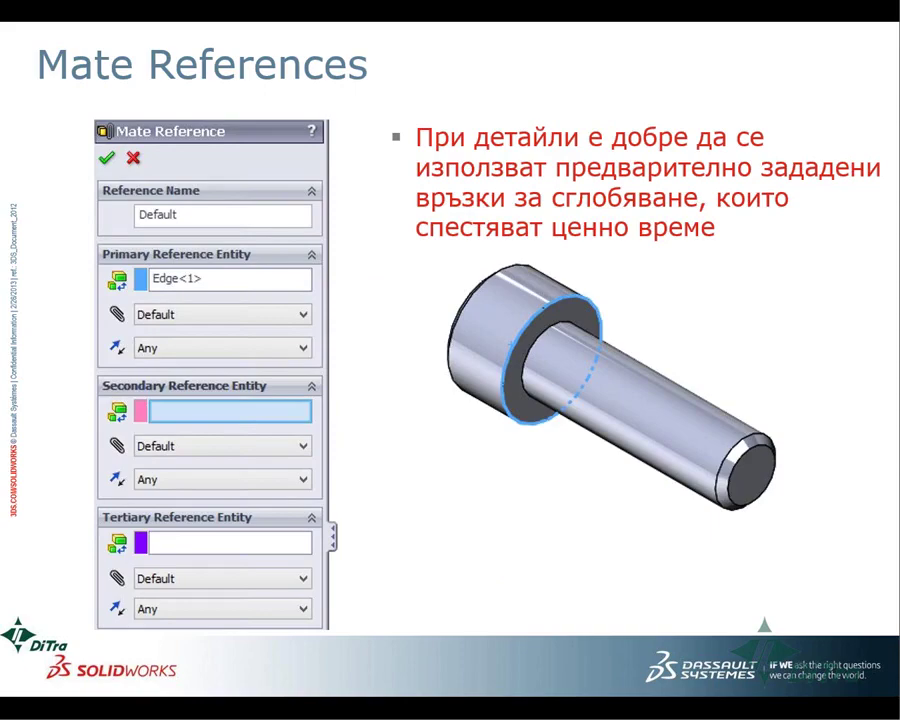
{"action": "key", "text": "Right"}
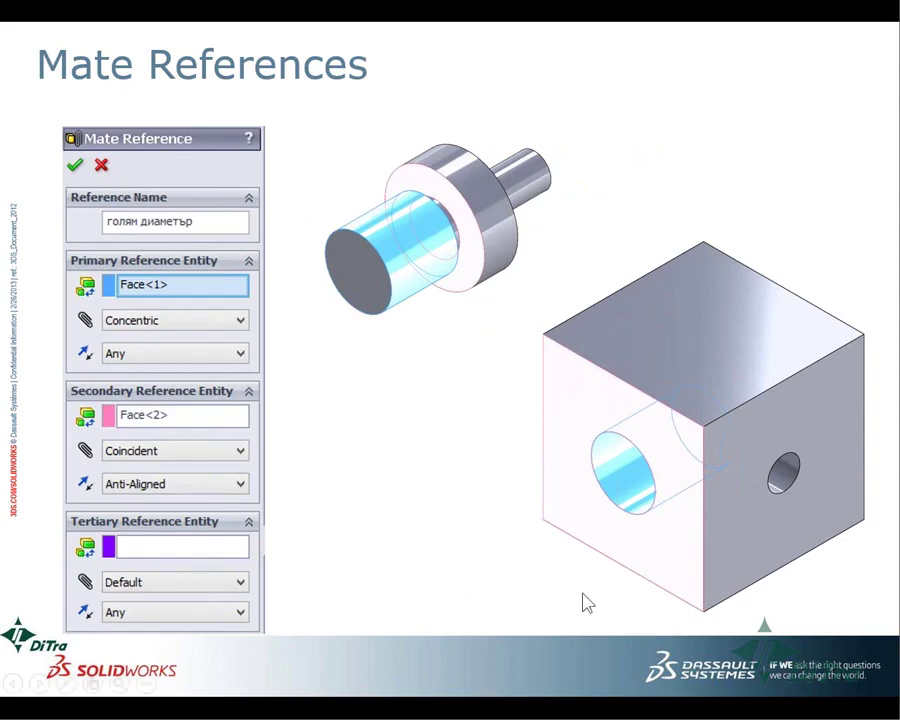
{"action": "key", "text": "alt+Tab"}
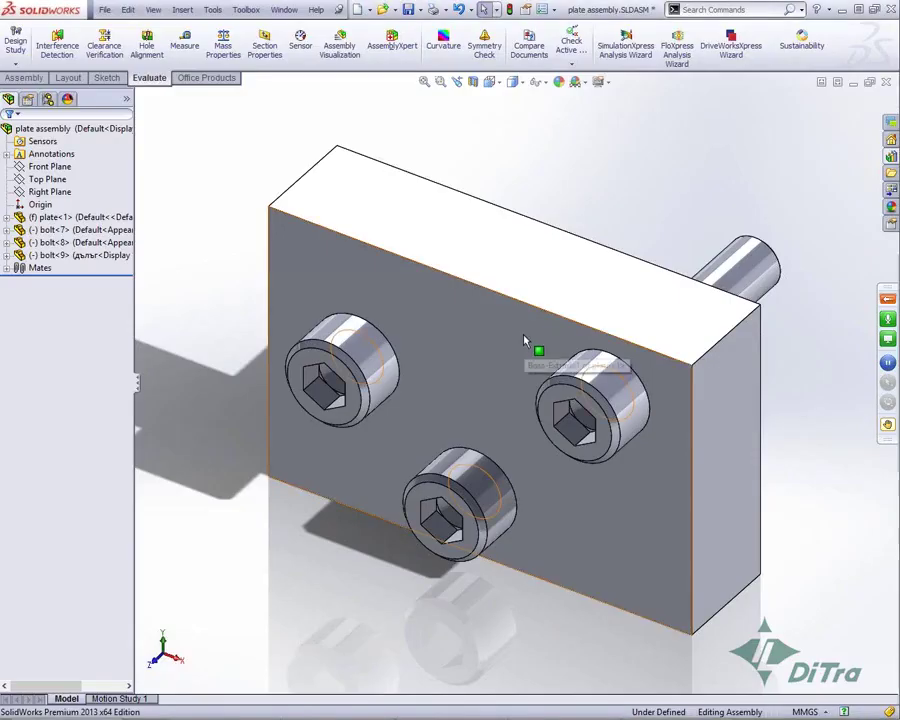
Close the plate assembly without saving and show the Task Pane's File Explorer.
{"action": "key", "text": "ctrl+w"}
{"action": "left_click", "coordinate": [291, 220]}
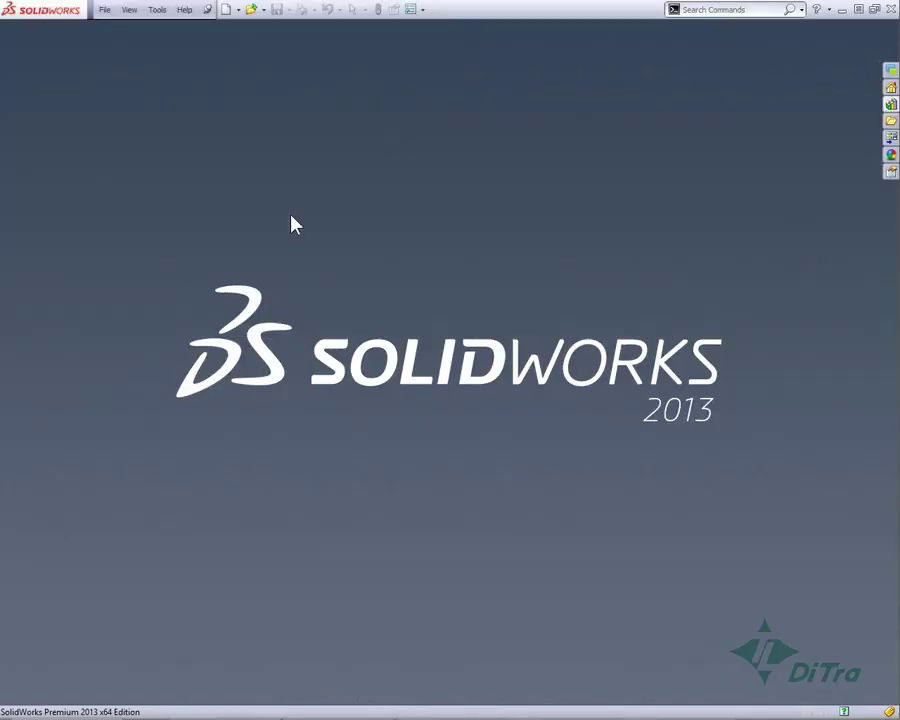
{"action": "left_click", "coordinate": [891, 106]}
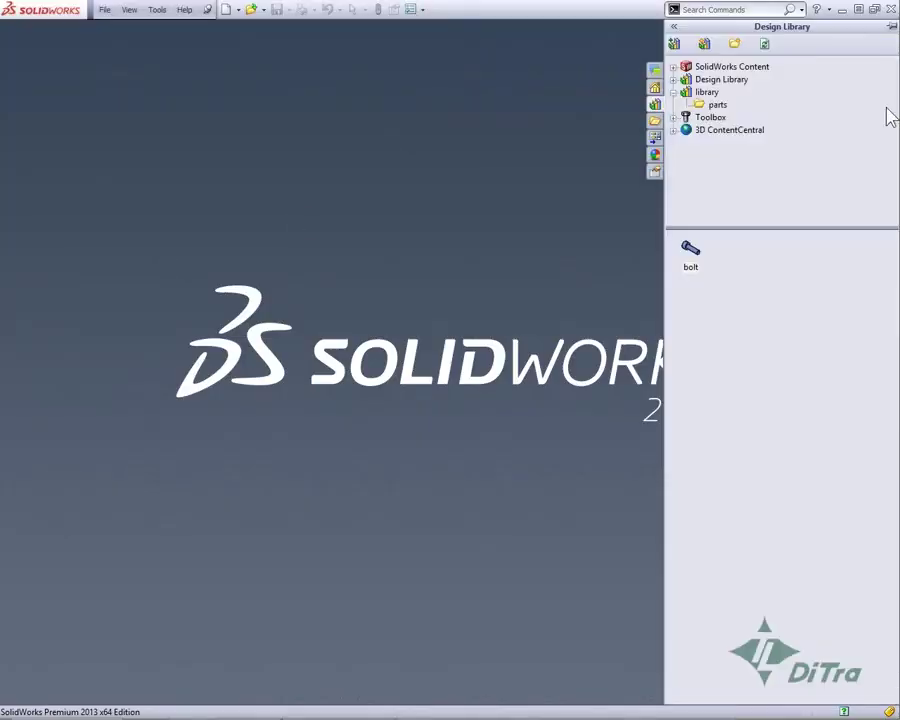
{"action": "left_click", "coordinate": [655, 121]}
Open adapter.SLDPRT and outlet.SLDASM and tile them vertically.
{"action": "double_click", "coordinate": [766, 282]}
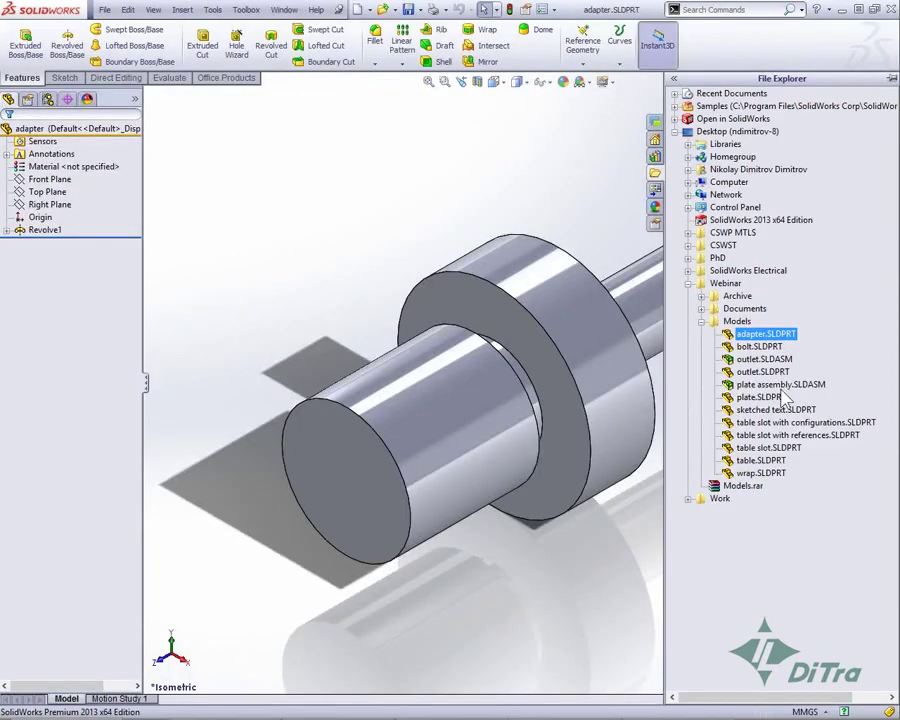
{"action": "double_click", "coordinate": [765, 360]}
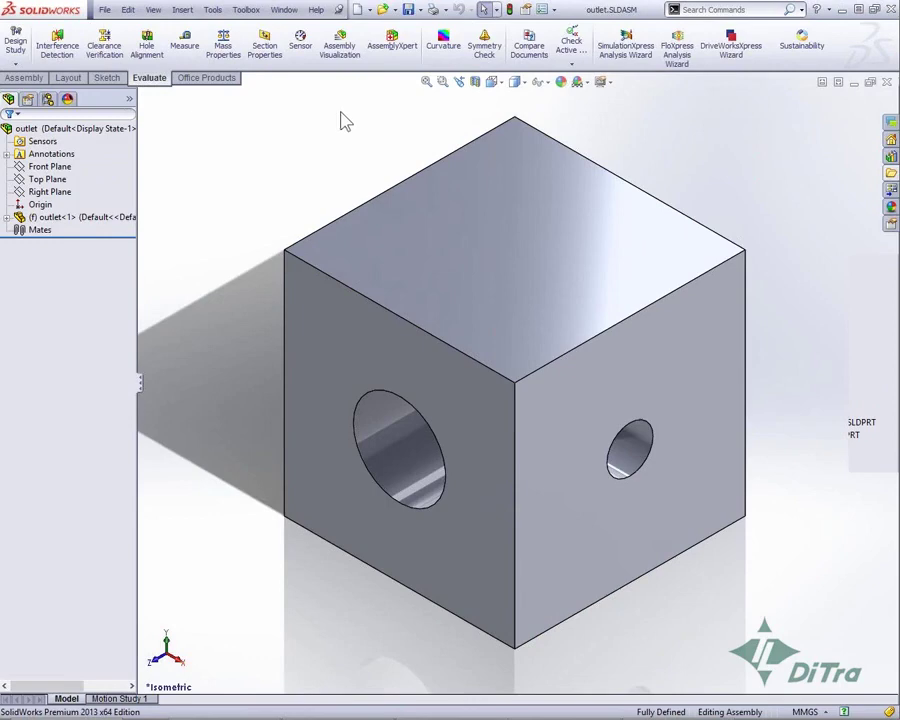
{"action": "left_click", "coordinate": [284, 12]}
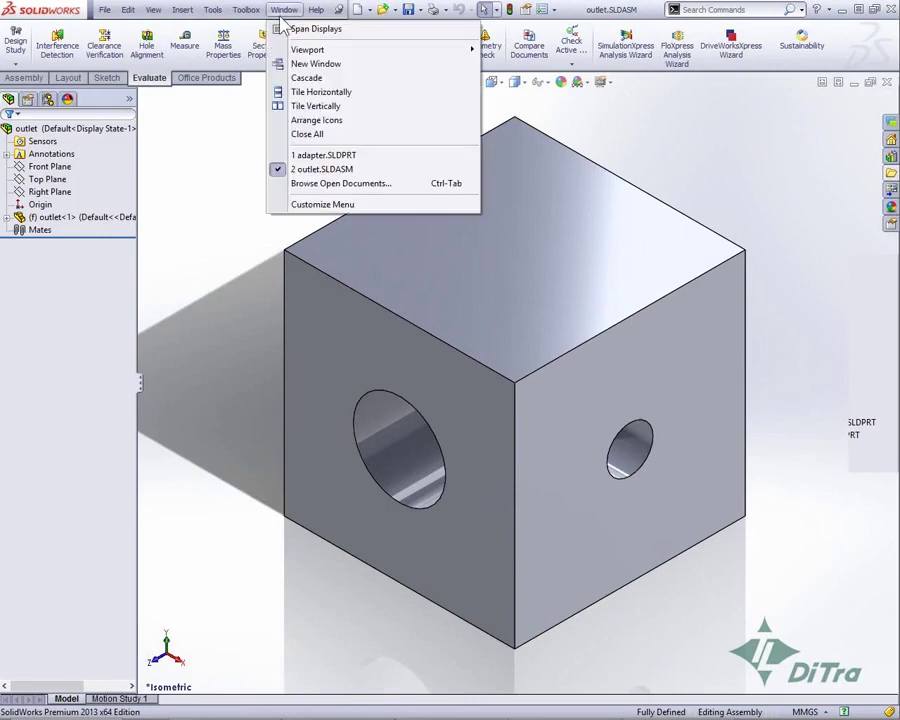
{"action": "left_click", "coordinate": [306, 106]}
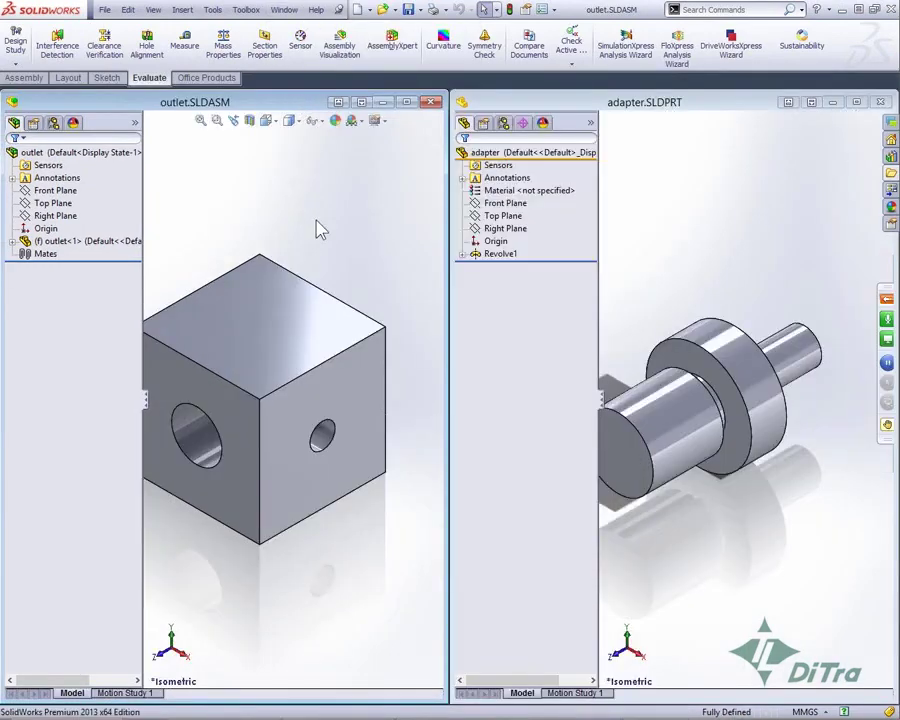
Fit the outlet view, orbit the adapter to inspect its flange, then expand outlet<1>.
{"action": "key", "text": "f"}
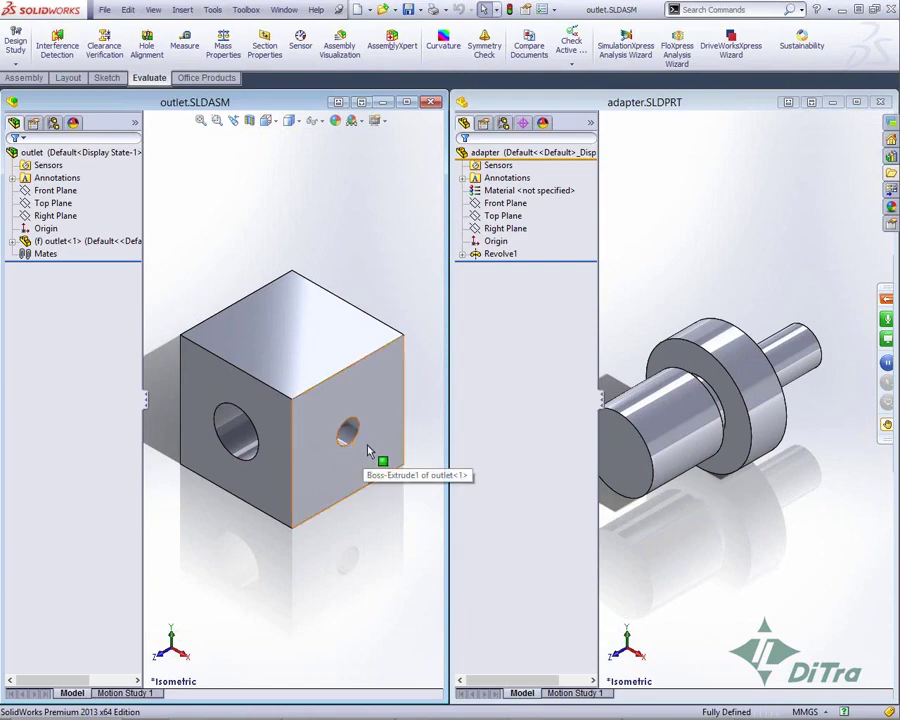
{"action": "left_click", "coordinate": [746, 516]}
{"action": "mouse_move", "coordinate": [746, 516]}
{"action": "middle_mouse_down"}
{"action": "mouse_move", "coordinate": [701, 504]}
{"action": "mouse_move", "coordinate": [655, 456]}
{"action": "mouse_move", "coordinate": [729, 466]}
{"action": "mouse_move", "coordinate": [746, 454]}
{"action": "mouse_move", "coordinate": [703, 460]}
{"action": "mouse_move", "coordinate": [729, 456]}
{"action": "middle_mouse_up"}
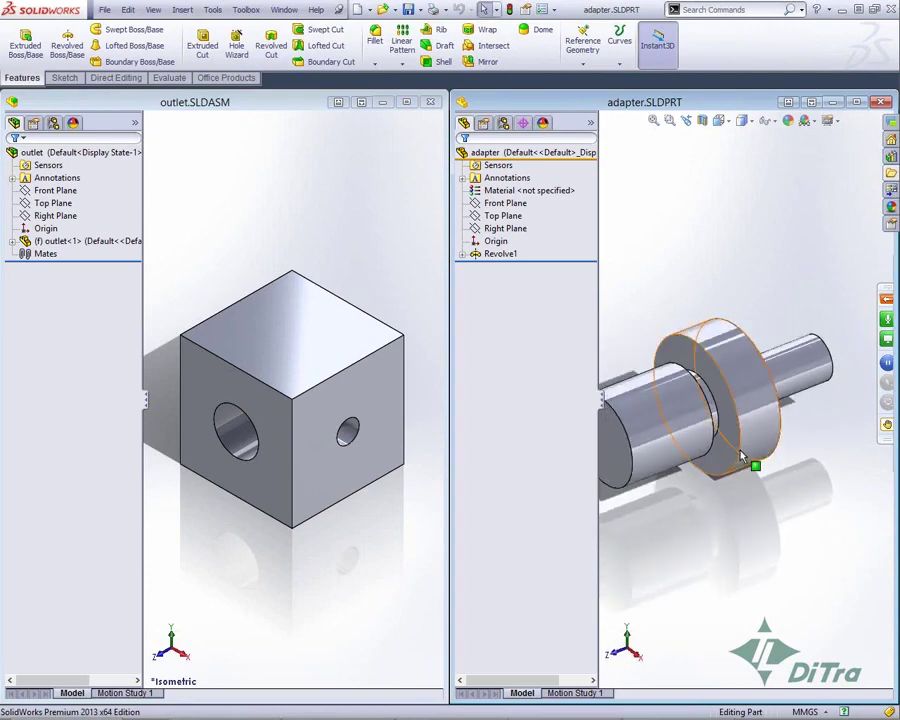
{"action": "left_click", "coordinate": [743, 456]}
{"action": "mouse_move", "coordinate": [737, 456]}
{"action": "middle_mouse_down"}
{"action": "mouse_move", "coordinate": [708, 428]}
{"action": "mouse_move", "coordinate": [636, 426]}
{"action": "mouse_move", "coordinate": [773, 432]}
{"action": "middle_mouse_up"}
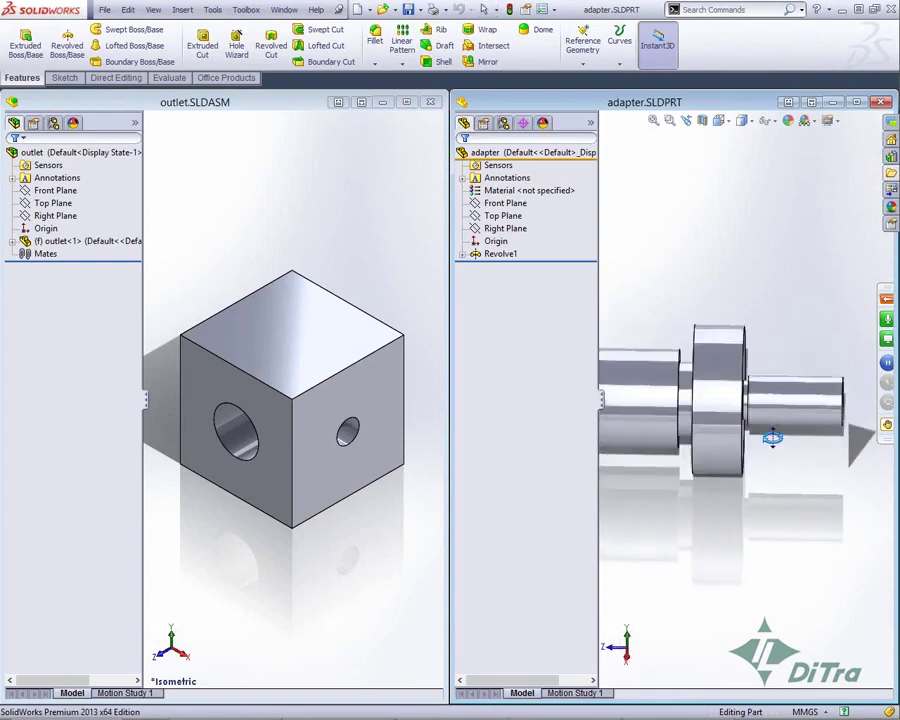
{"action": "left_click", "coordinate": [778, 436]}
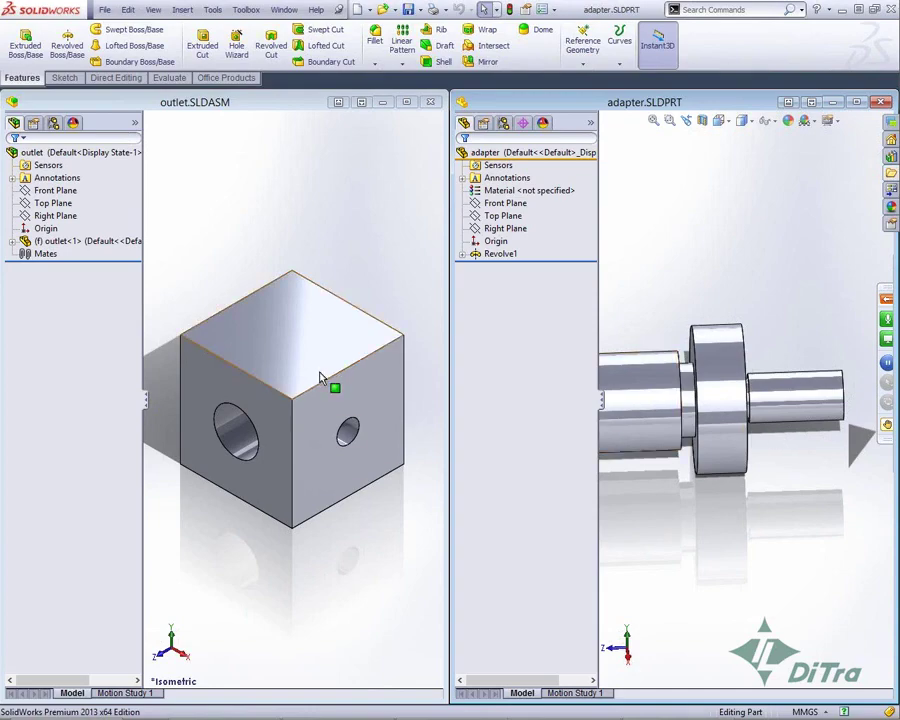
{"action": "left_click", "coordinate": [14, 242]}
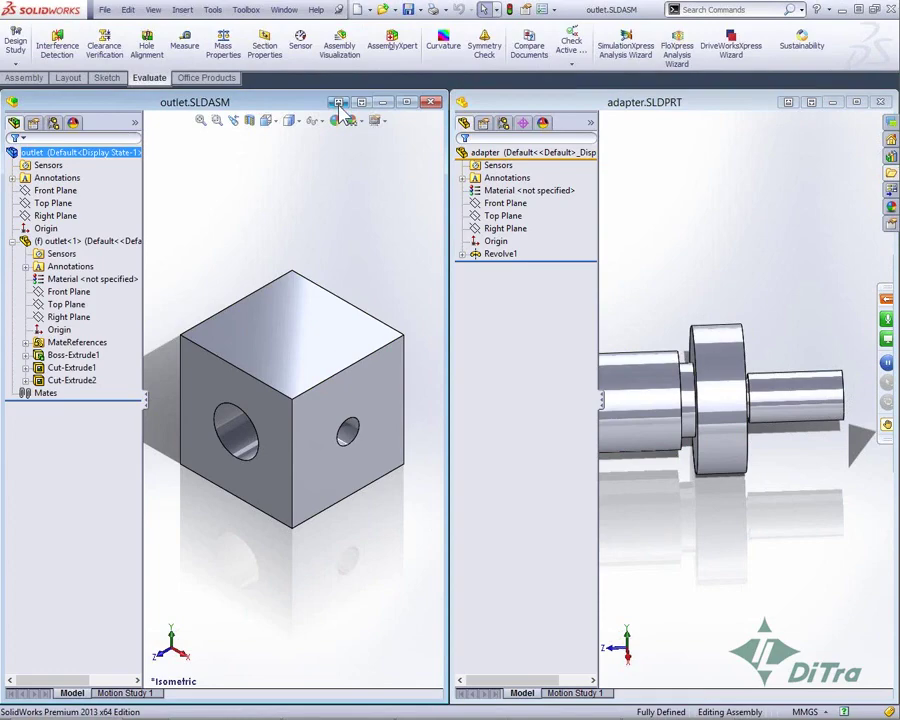
Maximize the outlet assembly and inspect the голям диаметър mate reference's primary and secondary faces.
{"action": "left_click", "coordinate": [407, 102]}
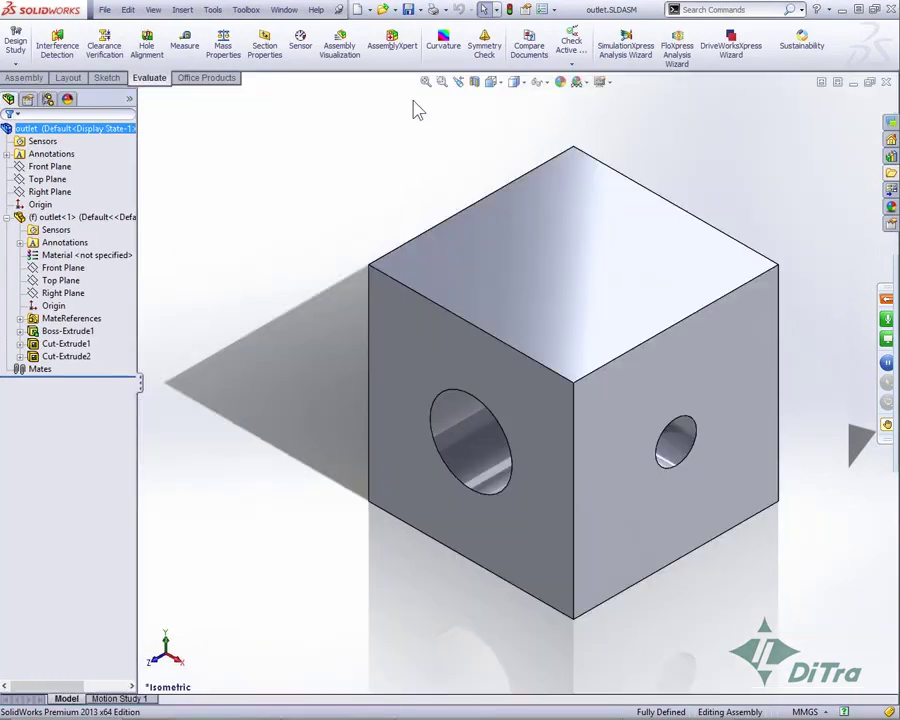
{"action": "left_click", "coordinate": [20, 318]}
{"action": "left_click", "coordinate": [75, 331]}
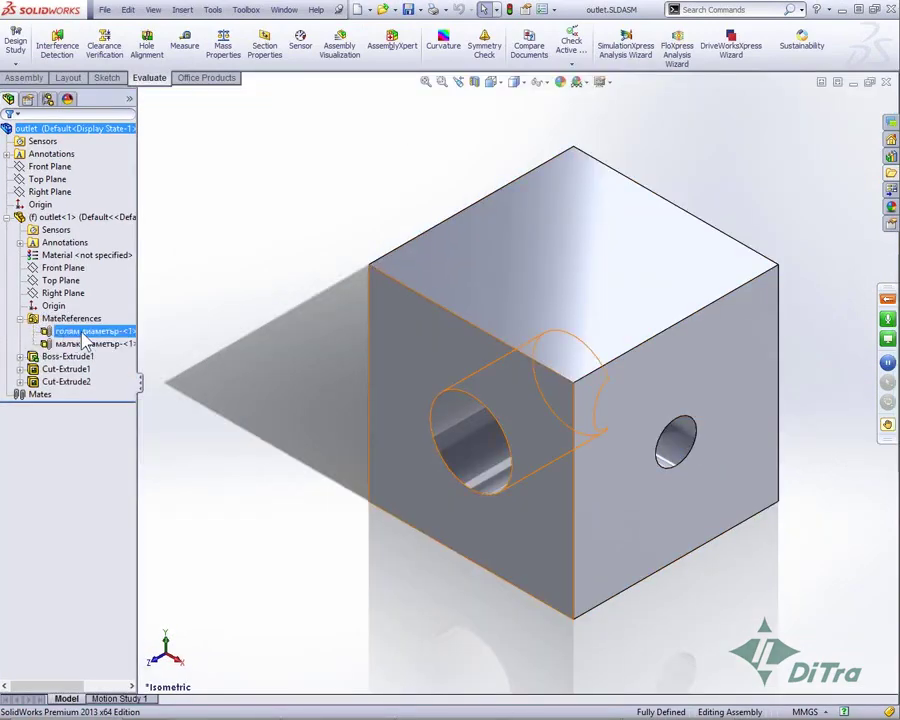
{"action": "left_click", "coordinate": [84, 336]}
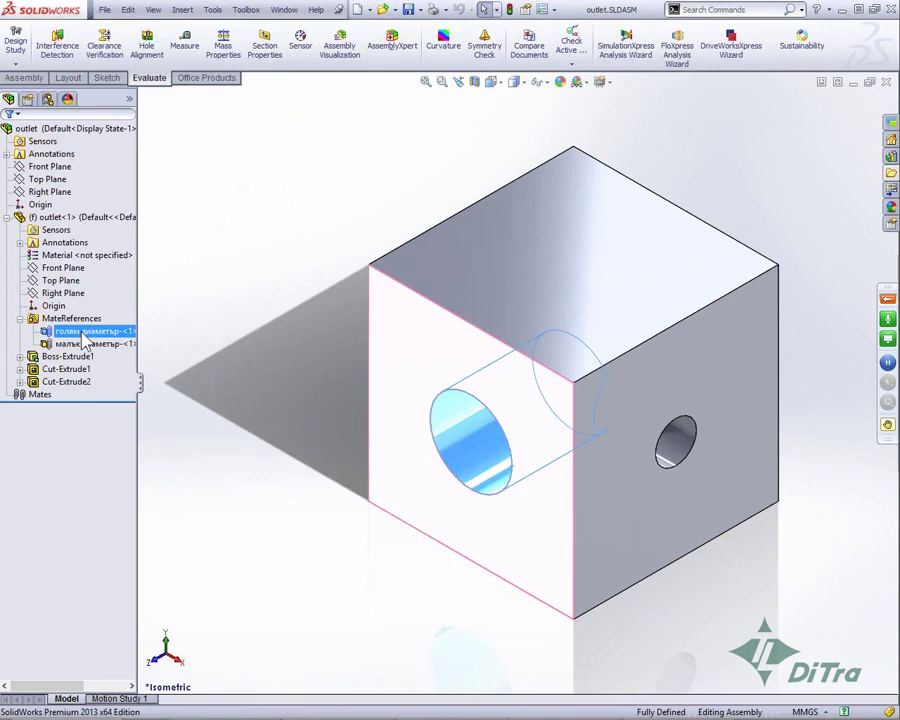
{"action": "right_click", "coordinate": [84, 338]}
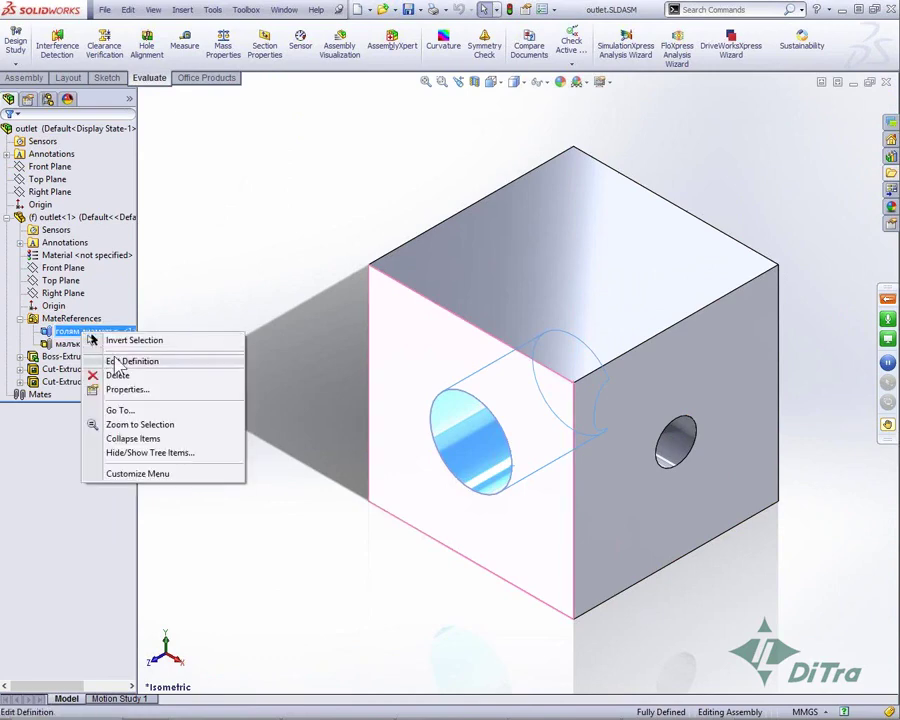
{"action": "left_click", "coordinate": [168, 361]}
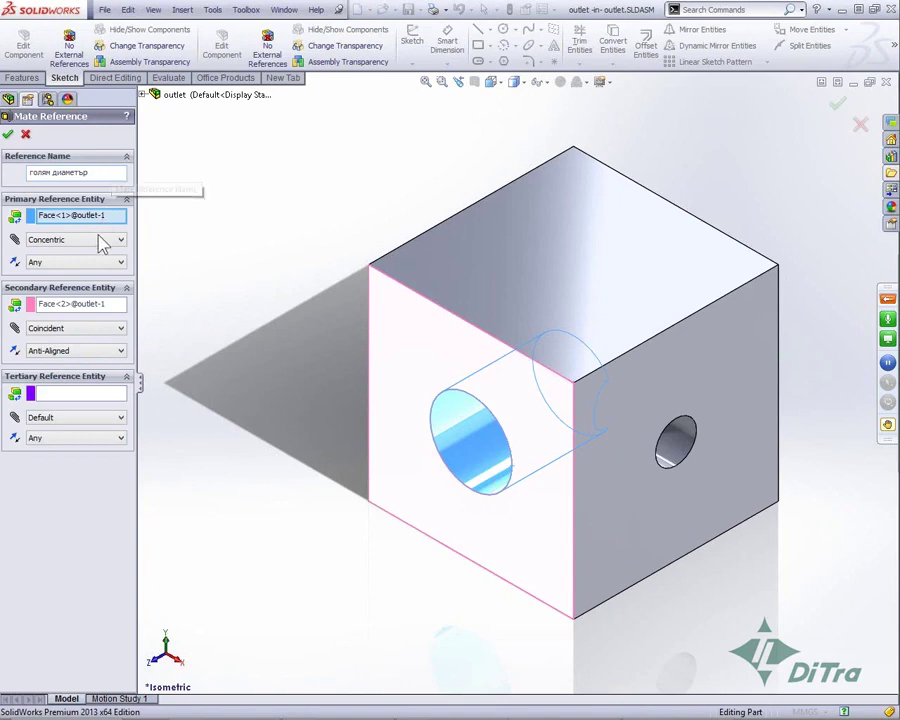
{"action": "left_click", "coordinate": [90, 218]}
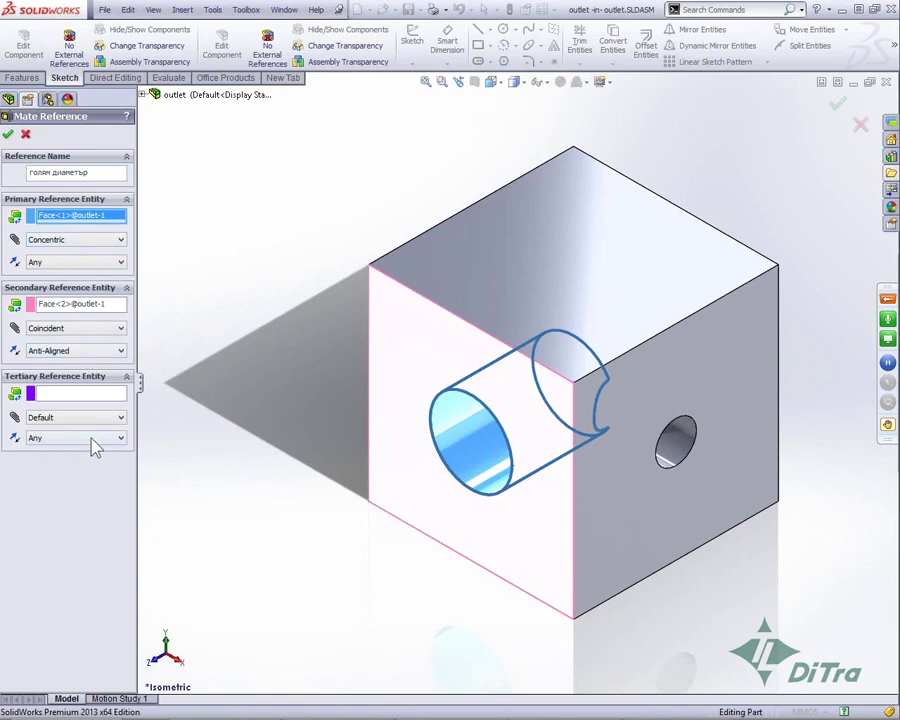
{"action": "left_click", "coordinate": [101, 306]}
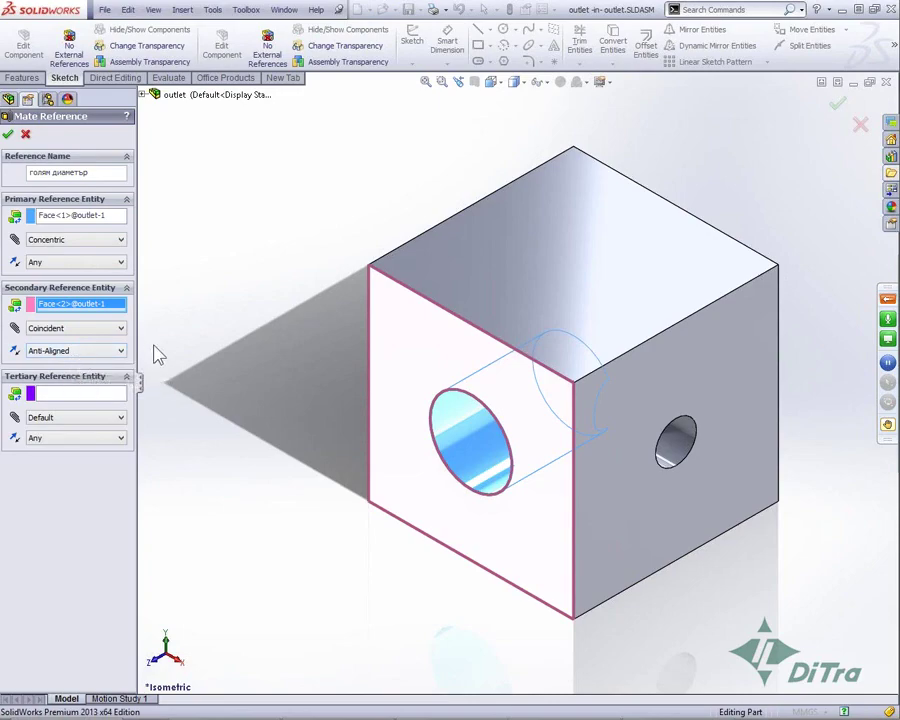
{"action": "left_click", "coordinate": [26, 136]}
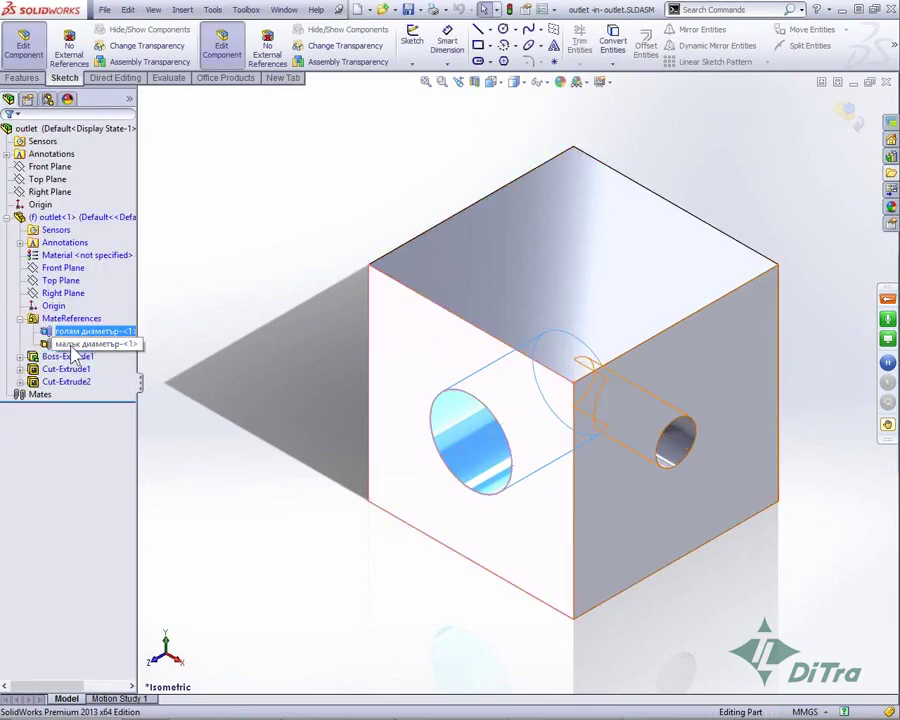
Inspect the малък диаметър mate reference, cancel the save prompt, and exit Edit Component.
{"action": "right_click", "coordinate": [80, 343]}
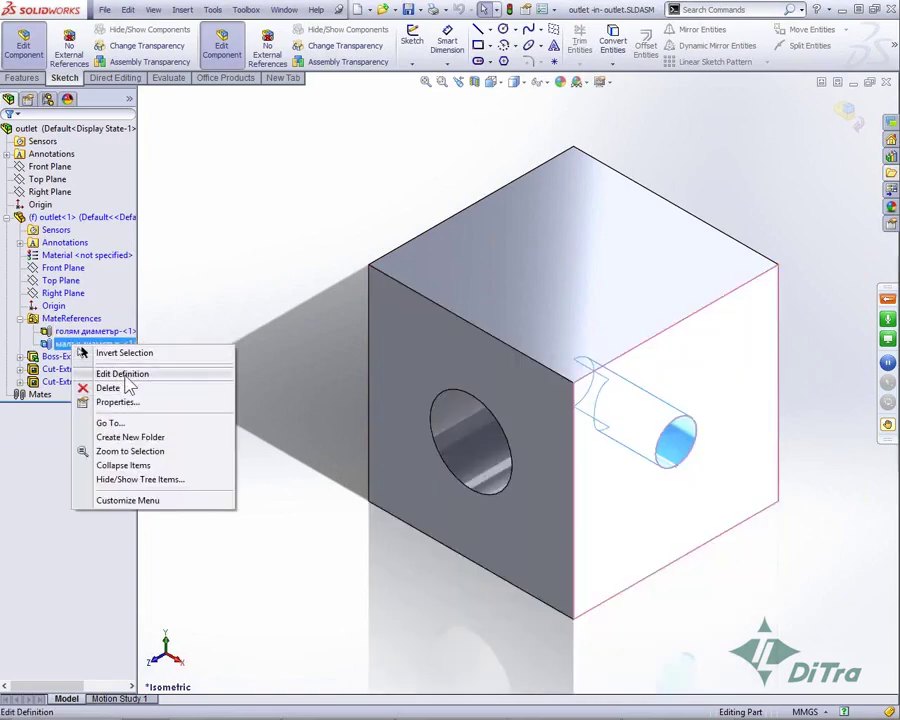
{"action": "left_click", "coordinate": [118, 374]}
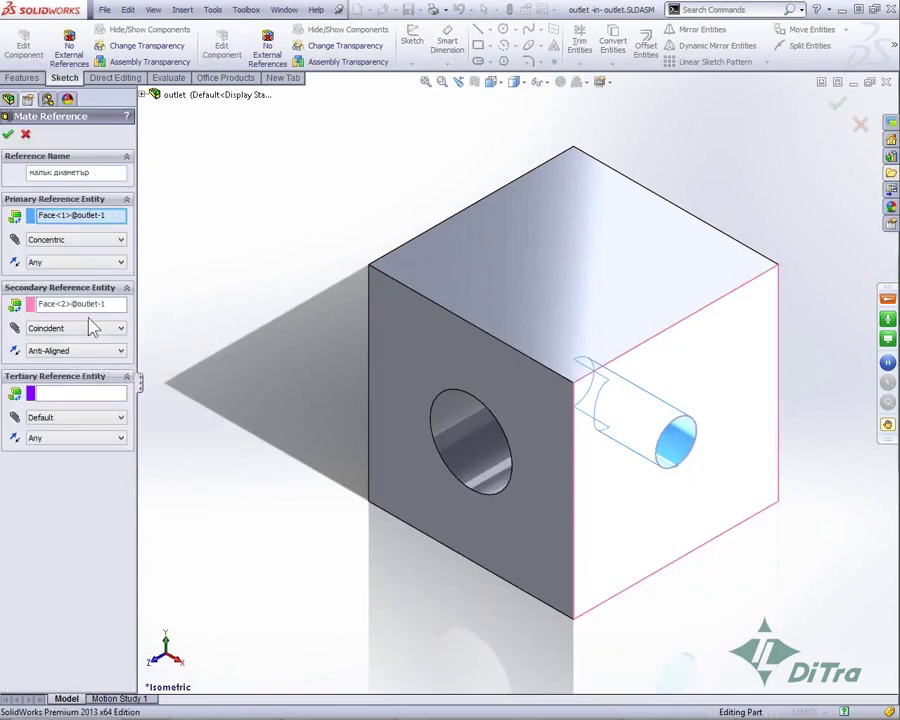
{"action": "left_click", "coordinate": [26, 134]}
{"action": "left_click", "coordinate": [290, 222]}
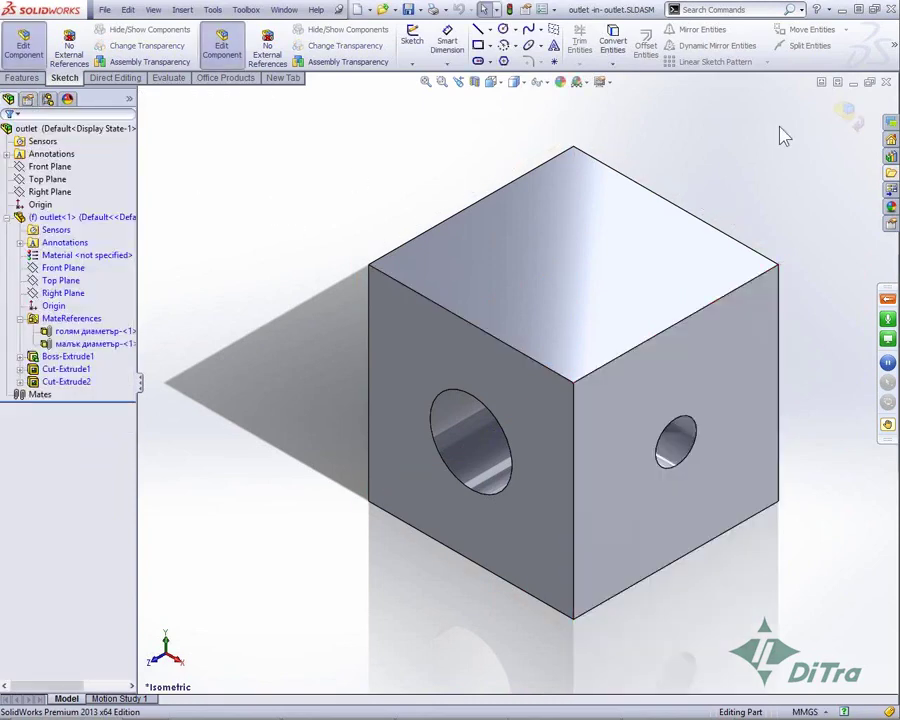
{"action": "left_click", "coordinate": [885, 83]}
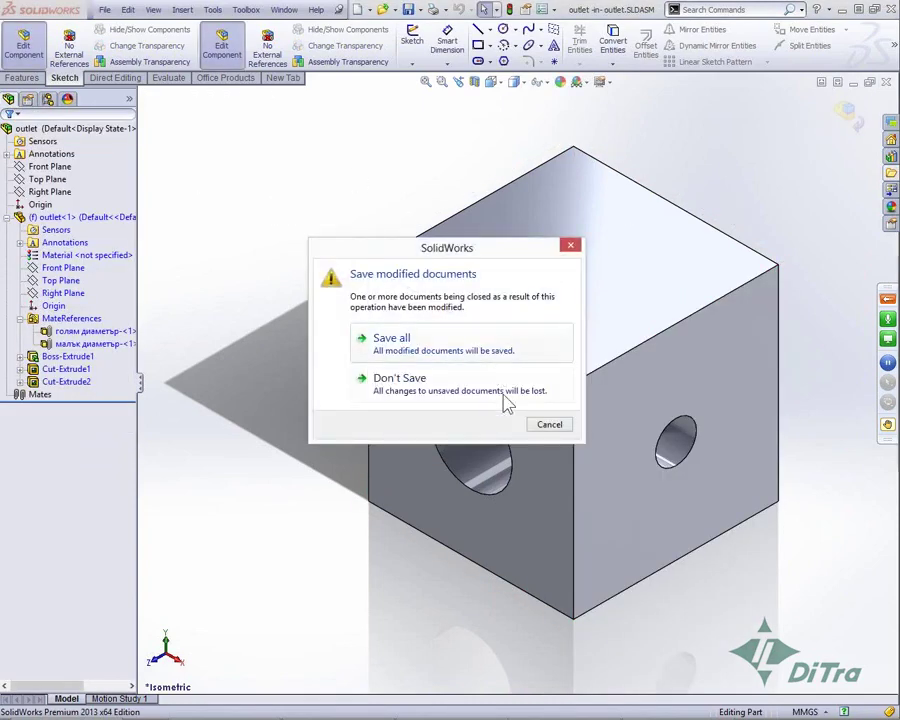
{"action": "left_click", "coordinate": [550, 425]}
{"action": "left_click", "coordinate": [848, 114]}
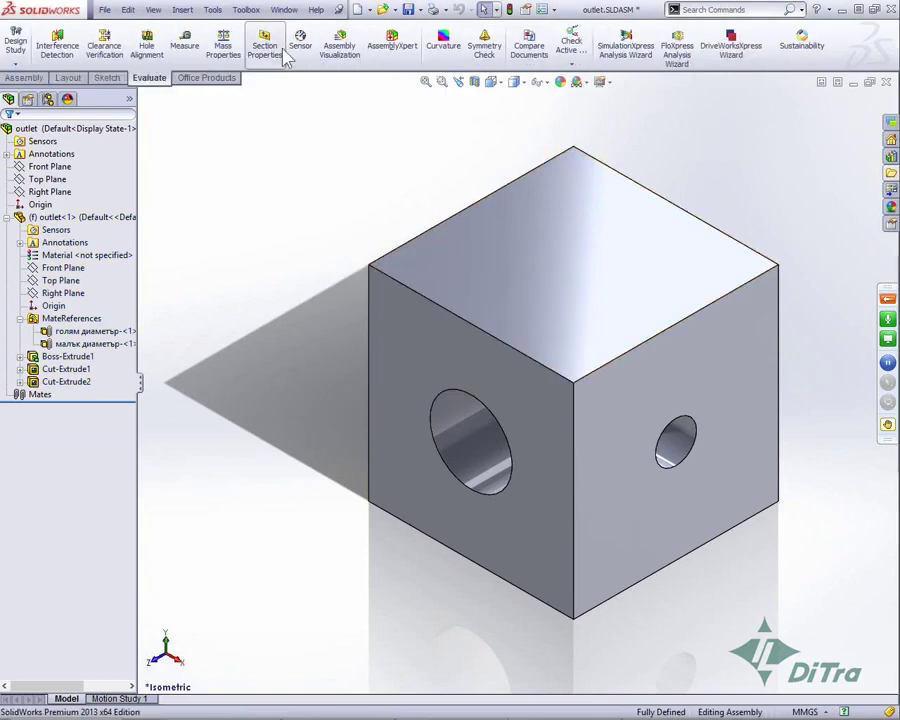
On the adapter, start mate reference голям диаметър with the large cylinder as Concentric primary.
{"action": "key", "text": "ctrl+Tab"}
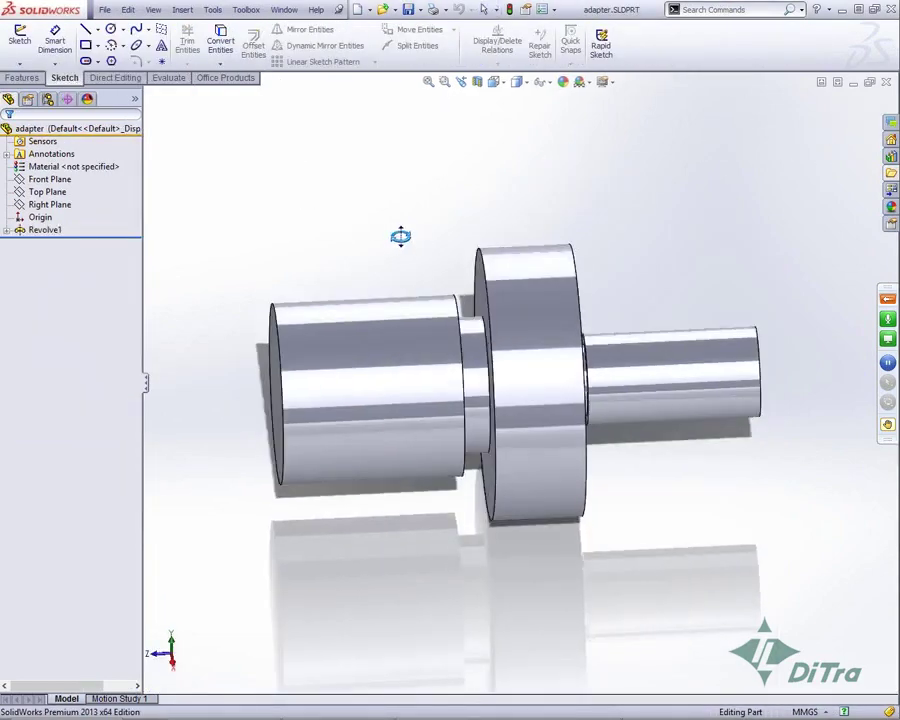
{"action": "middle_click_drag", "start_coordinate": [400, 235], "coordinate": [421, 233]}
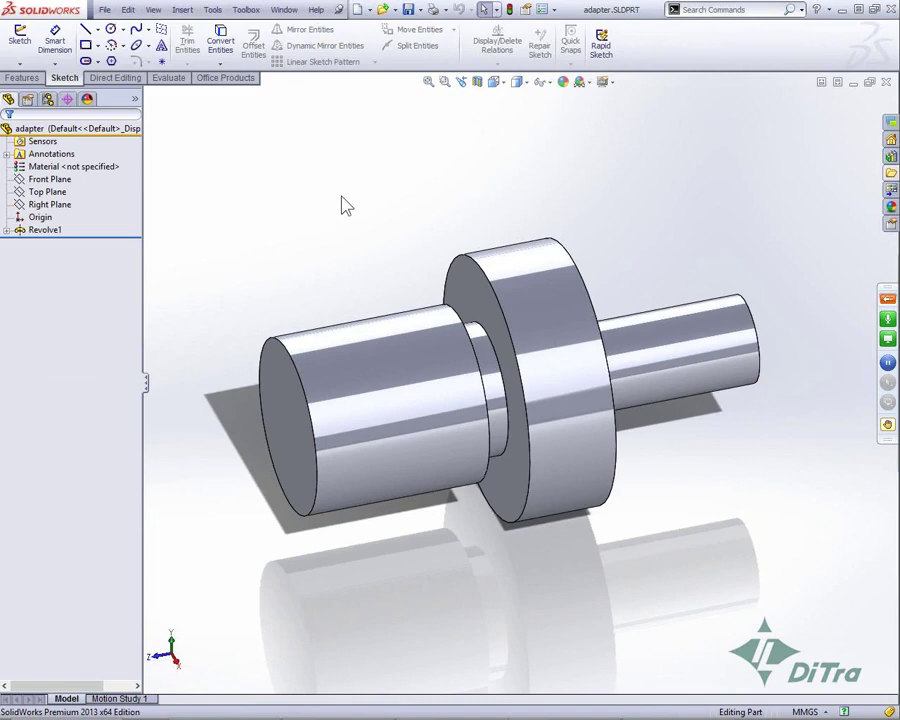
{"action": "key", "text": "s"}
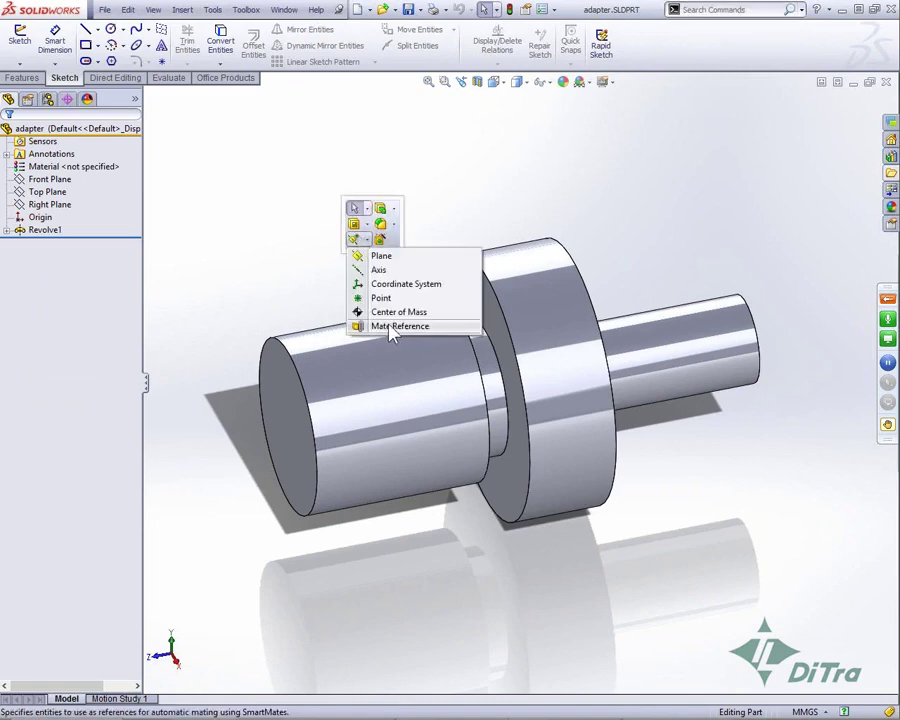
{"action": "left_click", "coordinate": [390, 326]}
{"action": "double_click", "coordinate": [45, 172]}
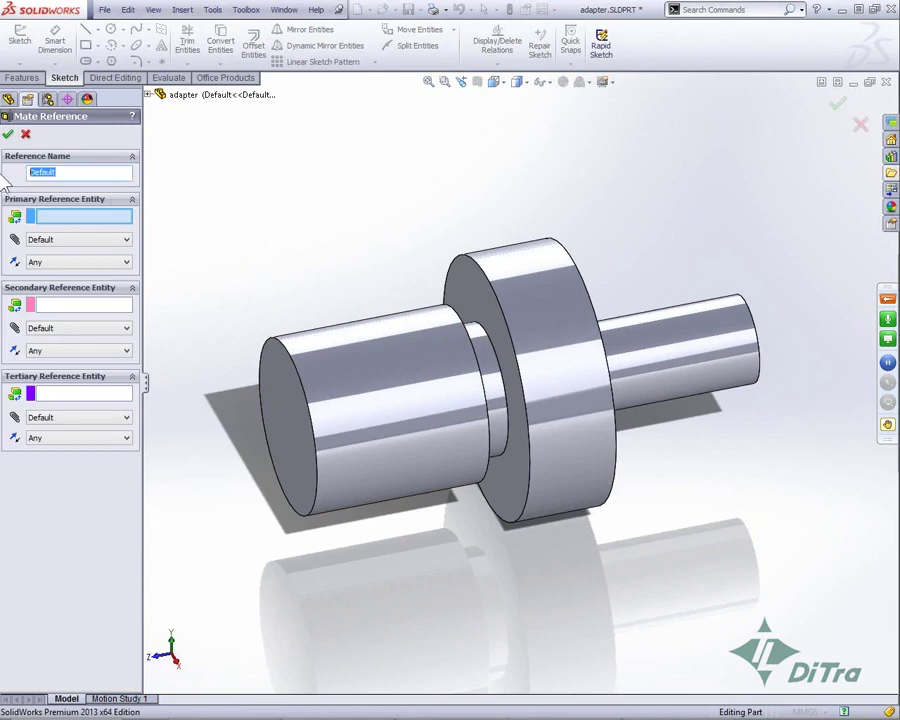
{"action": "type", "text": "ro"}
{"action": "left_click", "coordinate": [352, 386]}
{"action": "left_click", "coordinate": [76, 241]}
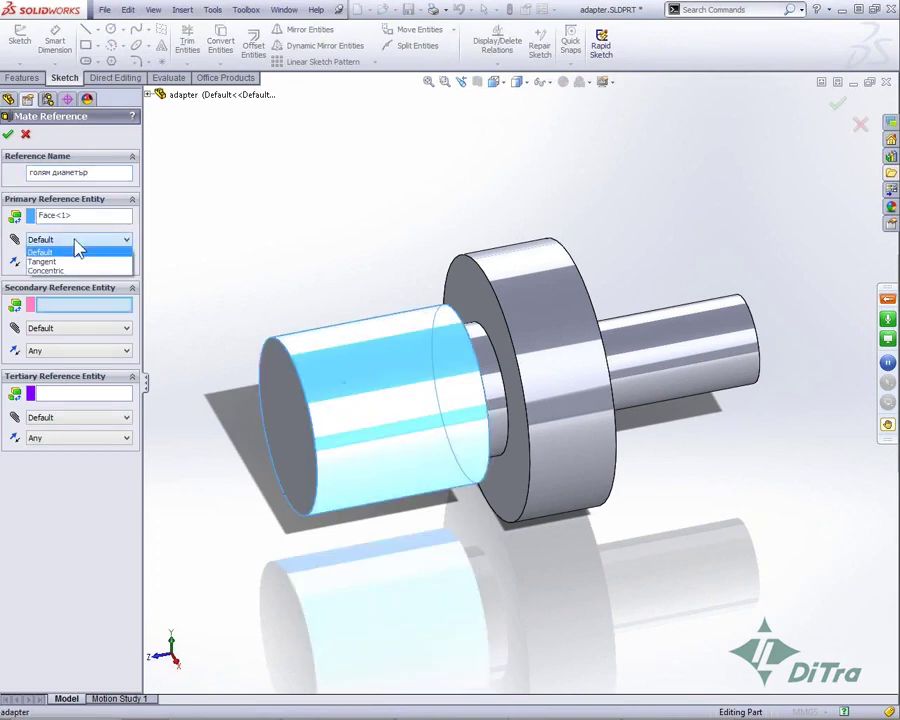
{"action": "left_click", "coordinate": [62, 271]}
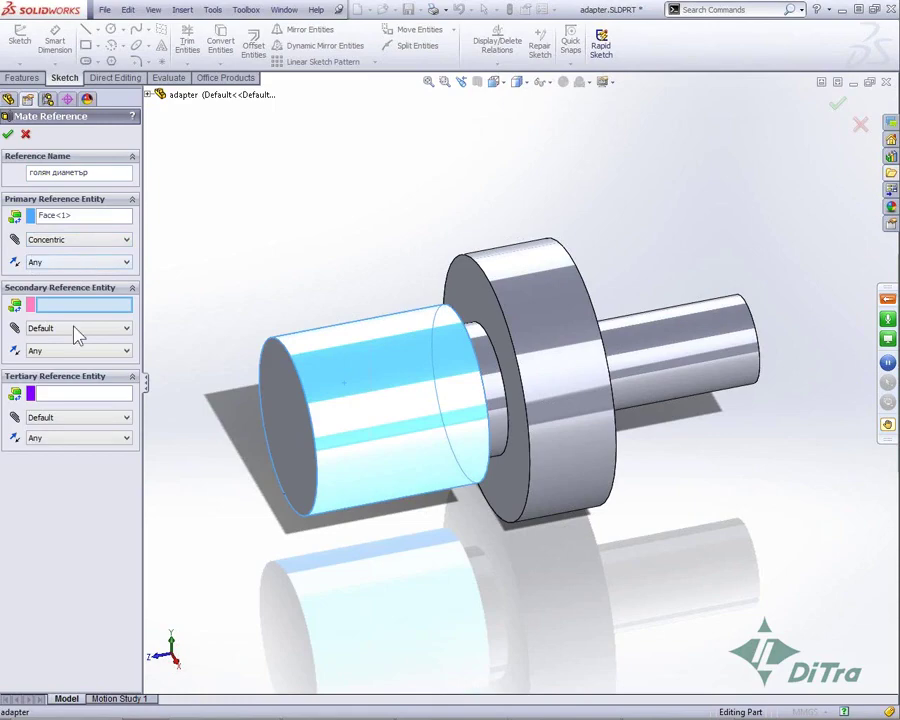
Add the flange face as Coincident, Anti-Aligned secondary reference and accept the mate reference.
{"action": "mouse_move", "coordinate": [382, 340]}
{"action": "middle_mouse_down"}
{"action": "mouse_move", "coordinate": [277, 331]}
{"action": "mouse_move", "coordinate": [500, 322]}
{"action": "middle_mouse_up"}
{"action": "left_click", "coordinate": [505, 316]}
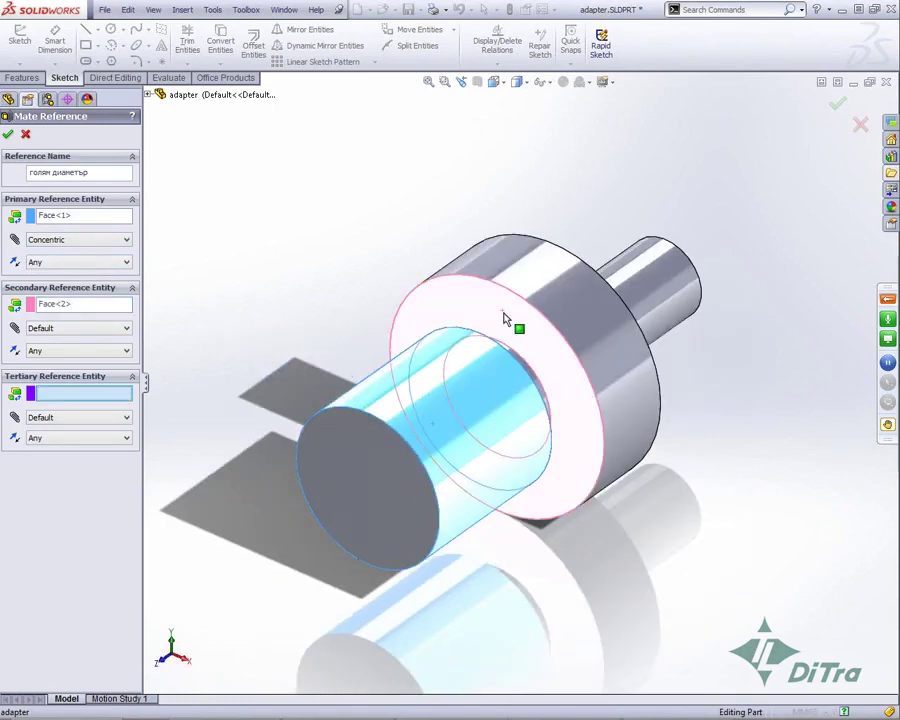
{"action": "left_click", "coordinate": [78, 328]}
{"action": "left_click", "coordinate": [72, 360]}
{"action": "left_click", "coordinate": [75, 350]}
{"action": "left_click", "coordinate": [72, 384]}
{"action": "left_click", "coordinate": [8, 133]}
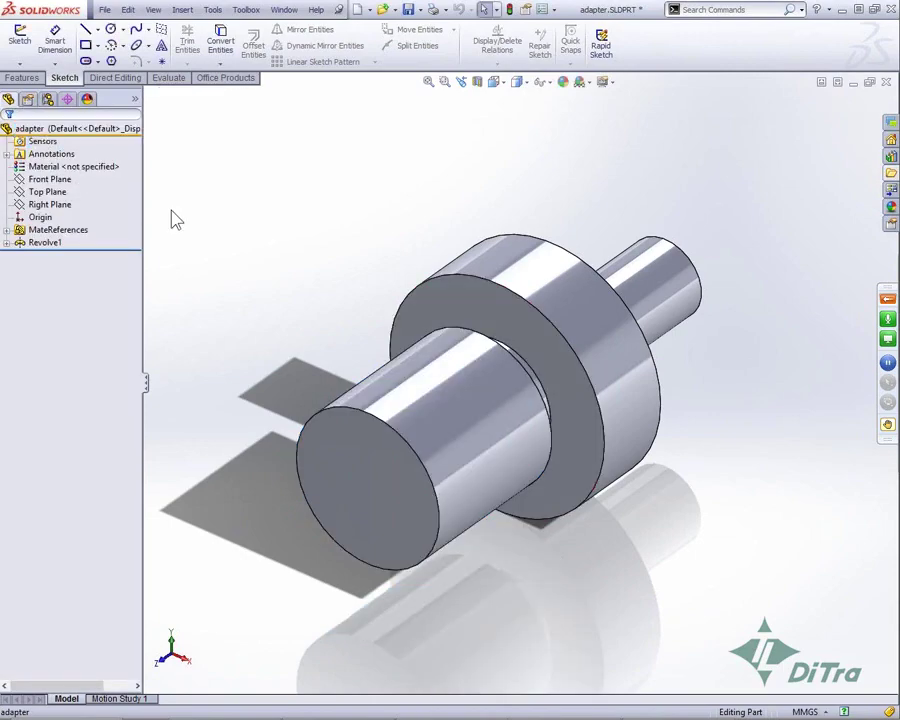
{"action": "mouse_move", "coordinate": [184, 220]}
{"action": "middle_mouse_down"}
{"action": "mouse_move", "coordinate": [347, 217]}
{"action": "mouse_move", "coordinate": [315, 227]}
{"action": "middle_mouse_up"}
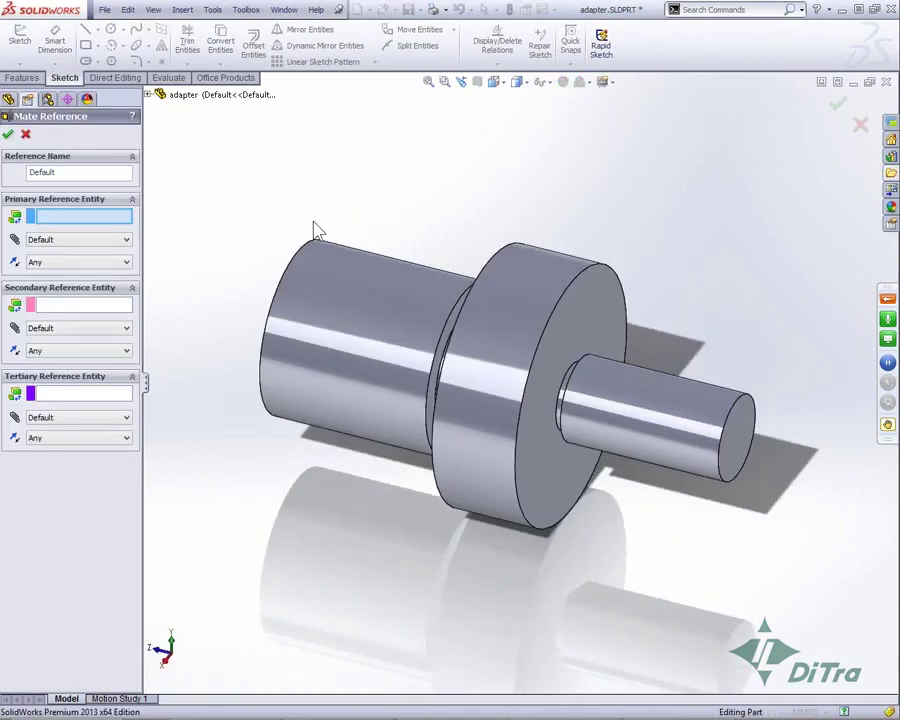
Name the next mate reference малък диаметър with the small shaft face as Concentric primary.
{"action": "double_click", "coordinate": [42, 172]}
{"action": "type", "text": "n"}
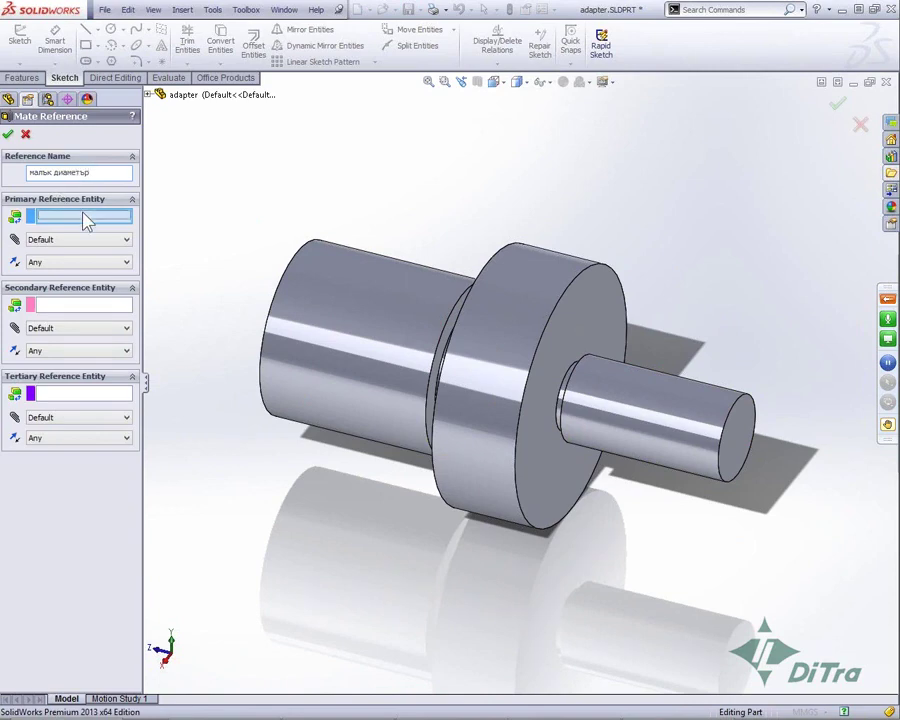
{"action": "left_click", "coordinate": [639, 427]}
{"action": "left_click", "coordinate": [44, 241]}
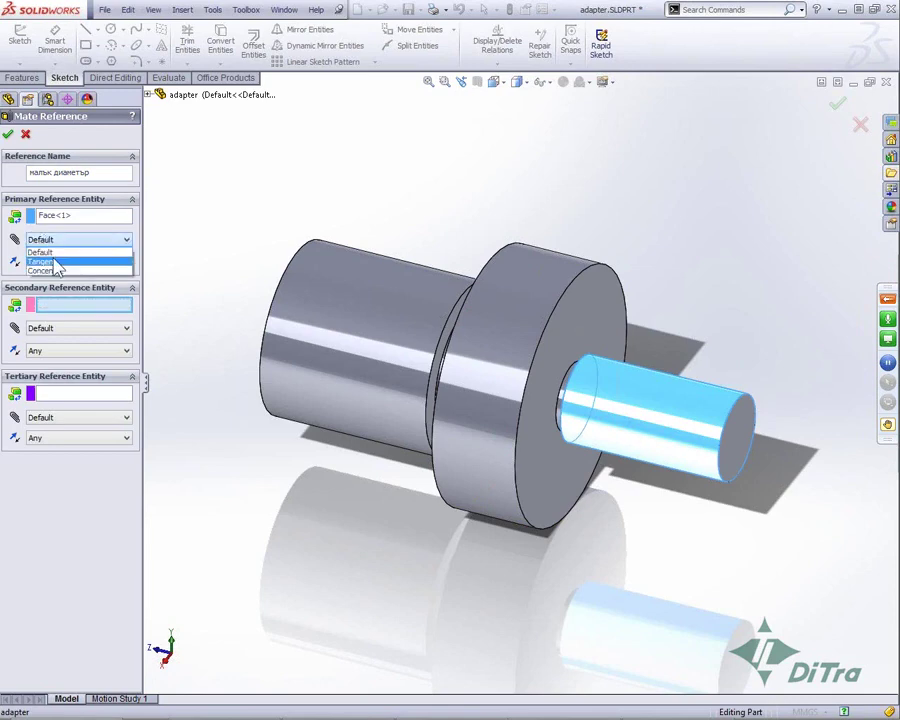
{"action": "left_click", "coordinate": [58, 271]}
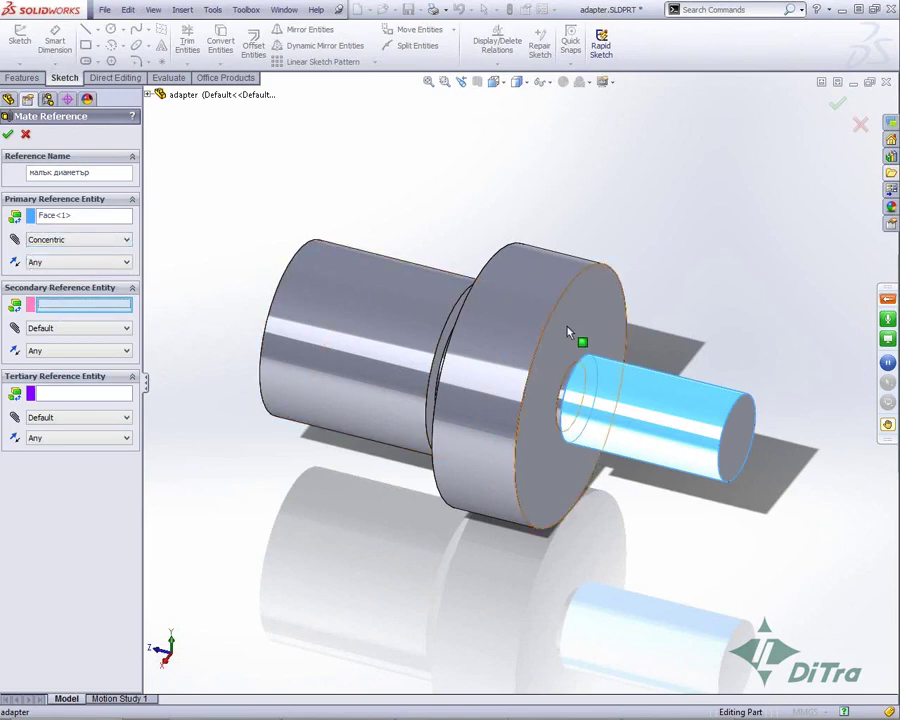
Add the flange face as Coincident, Anti-Aligned secondary, accept, and save the adapter.
{"action": "left_click", "coordinate": [572, 335]}
{"action": "left_click", "coordinate": [74, 329]}
{"action": "left_click", "coordinate": [62, 359]}
{"action": "left_click", "coordinate": [76, 351]}
{"action": "left_click", "coordinate": [76, 382]}
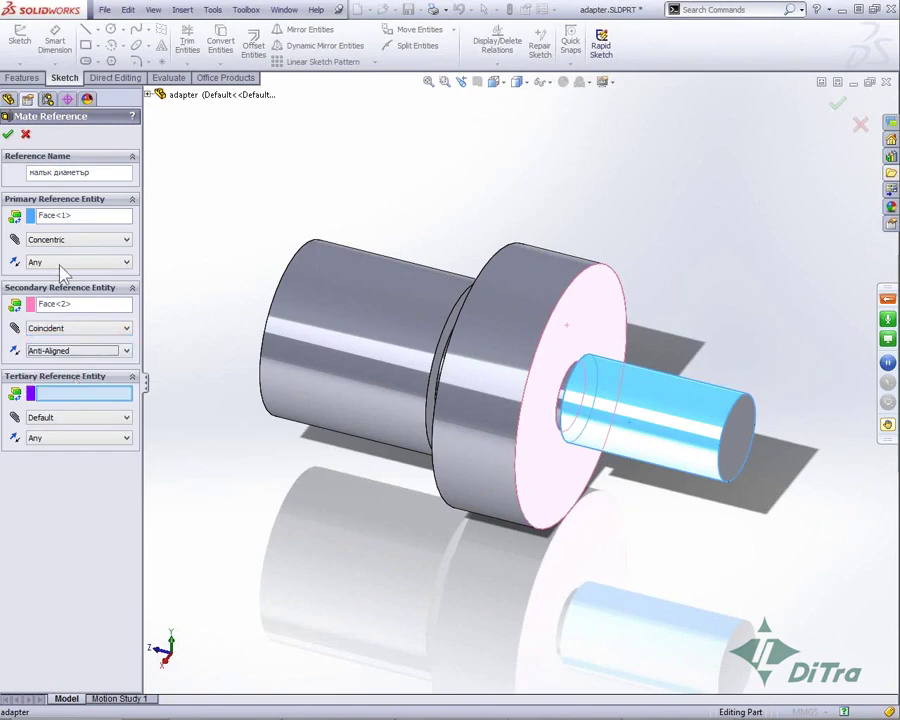
{"action": "left_click", "coordinate": [8, 134]}
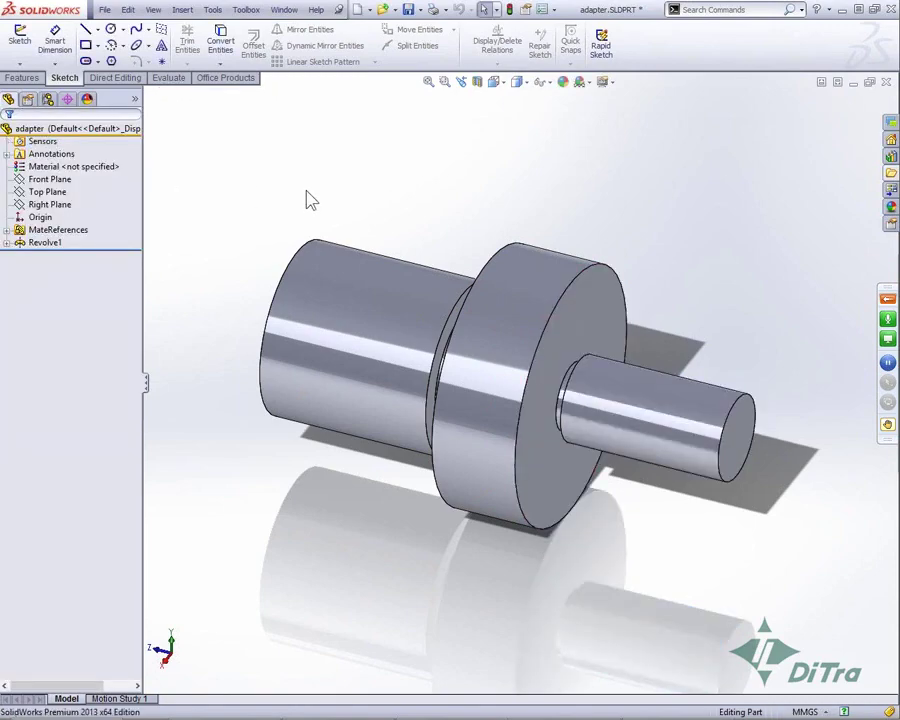
{"action": "key", "text": "ctrl+s"}
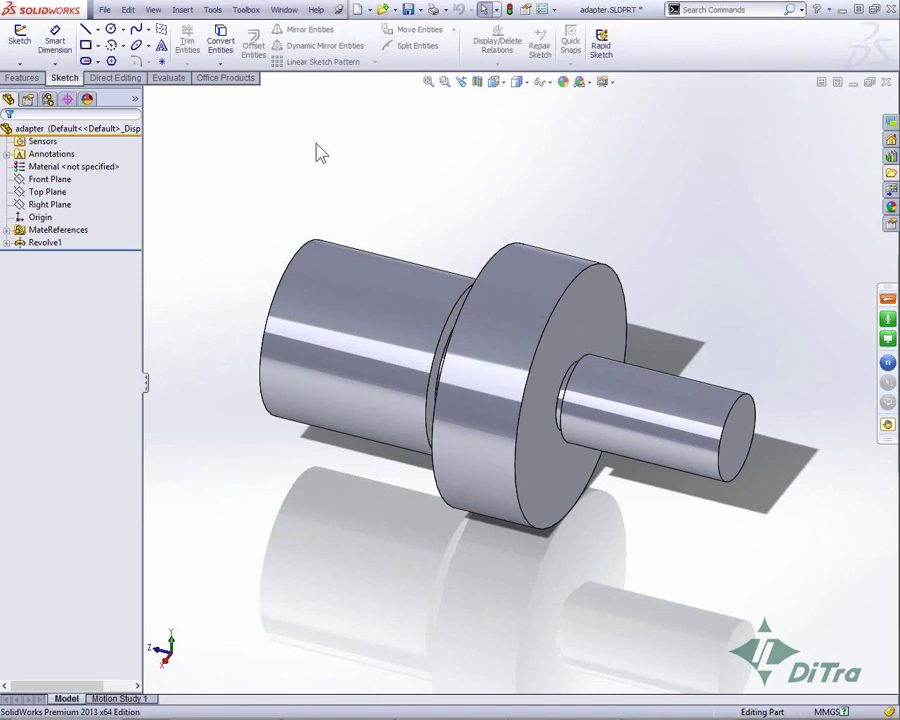
Pin the Design Library, add the adapter to its parts folder, and close the adapter part.
{"action": "left_click", "coordinate": [890, 156]}
{"action": "left_click", "coordinate": [891, 80]}
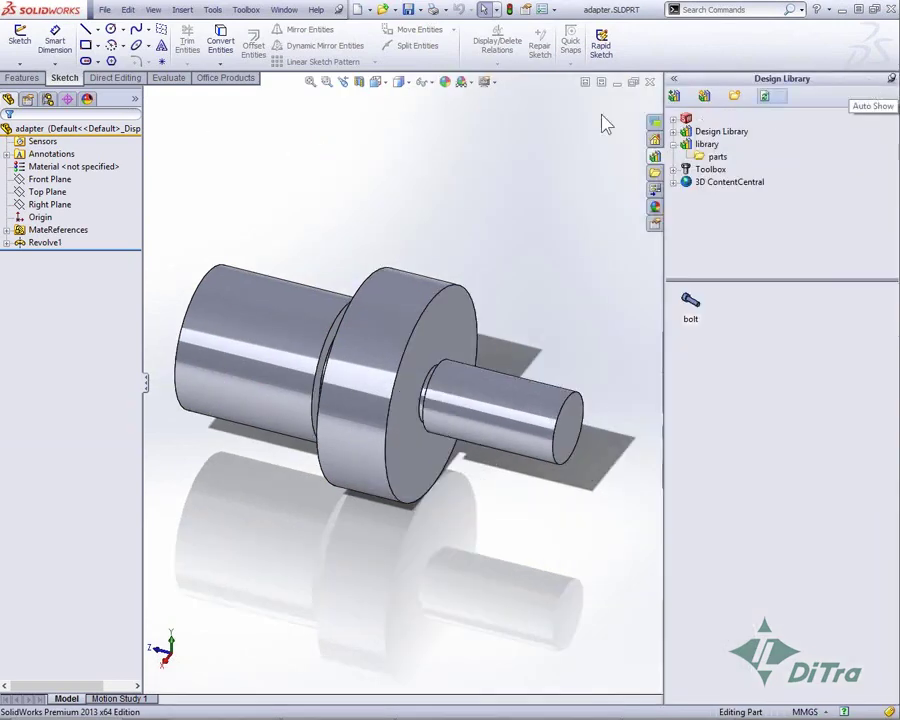
{"action": "left_click", "coordinate": [110, 129]}
{"action": "left_click_drag", "start_coordinate": [795, 407], "coordinate": [800, 403]}
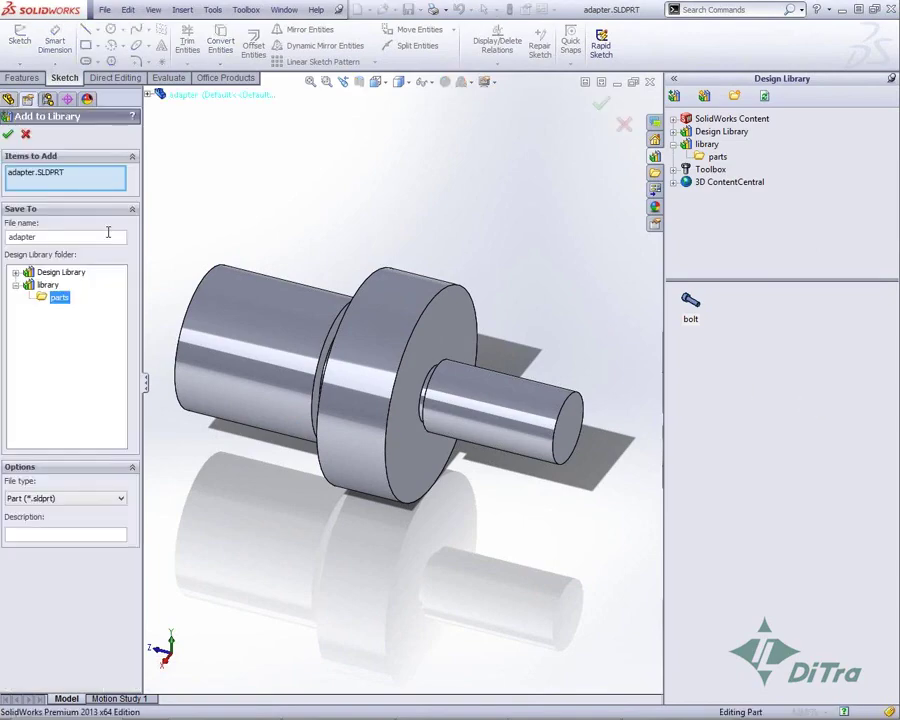
{"action": "left_click", "coordinate": [7, 135]}
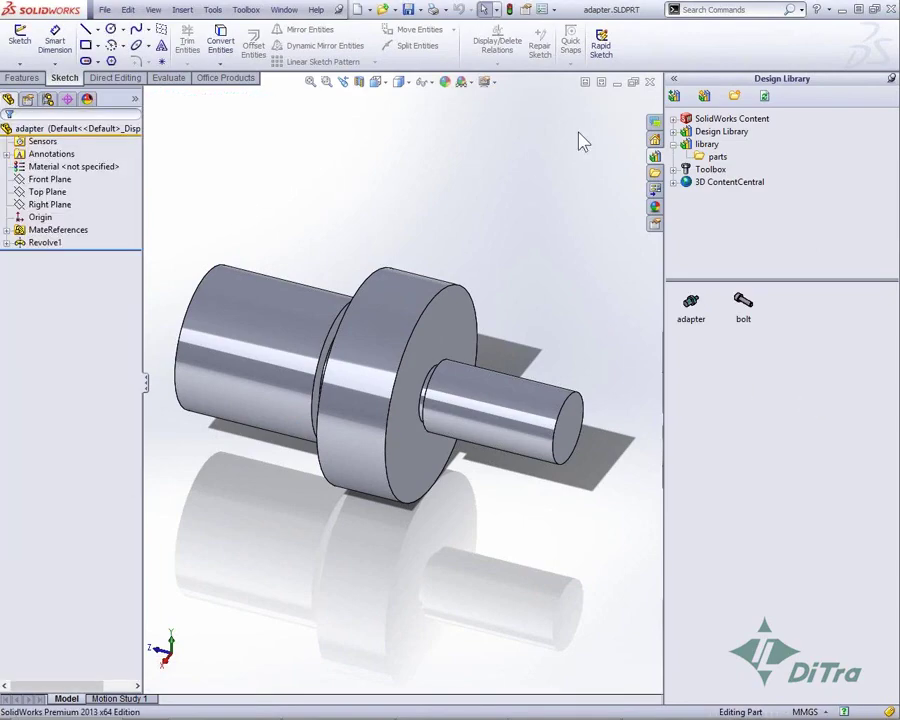
{"action": "left_click", "coordinate": [650, 82]}
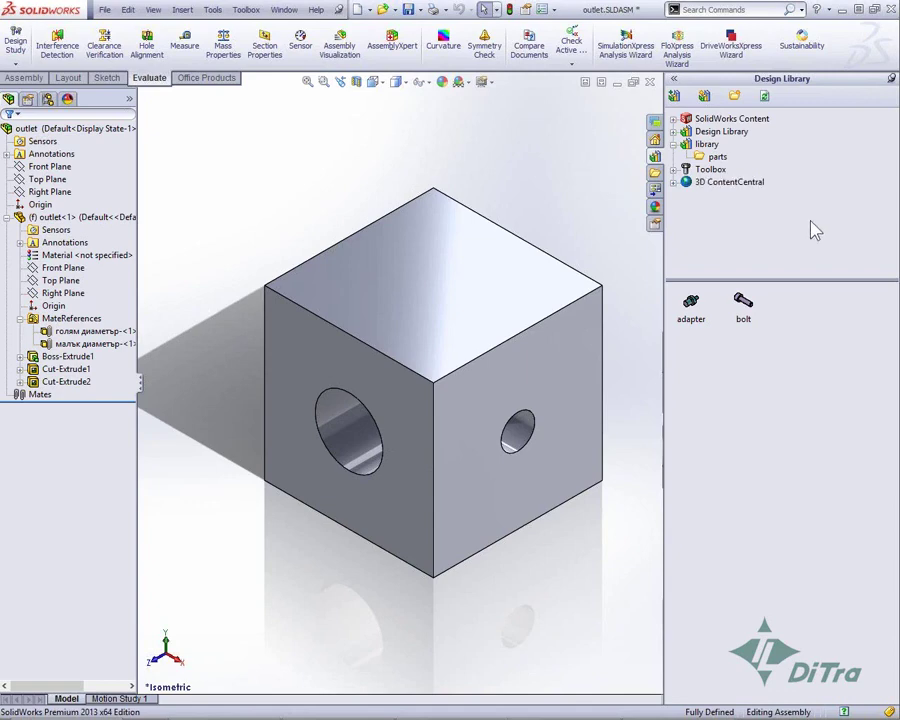
Drag 'adapter' from the Design Library into the cube's left-face hole, then place a second copy in the right-face hole.
{"action": "left_click", "coordinate": [706, 318]}
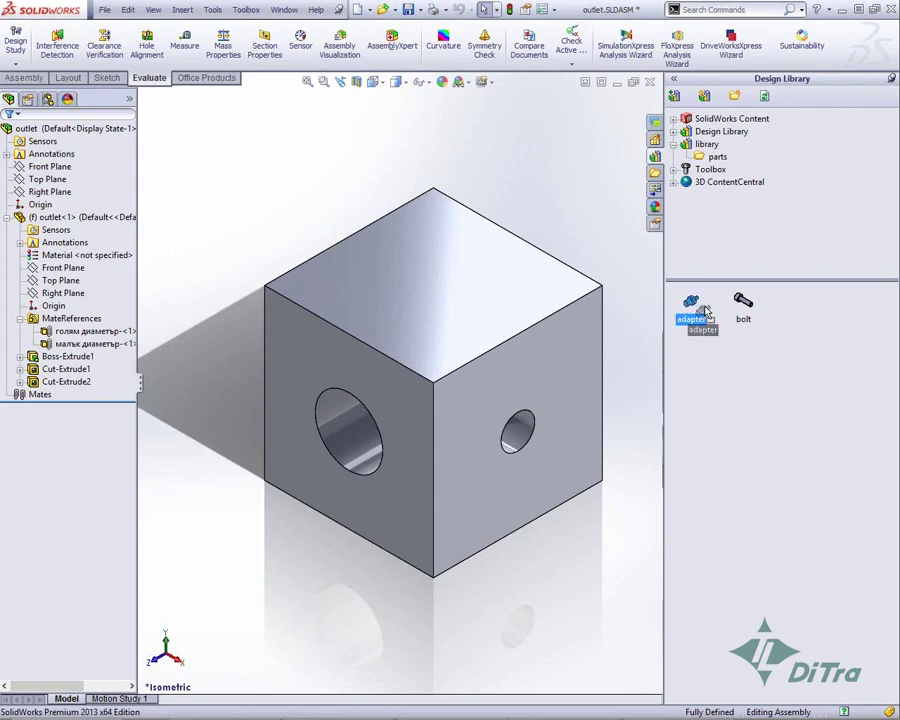
{"action": "left_click_drag", "start_coordinate": [706, 313], "coordinate": [447, 437]}
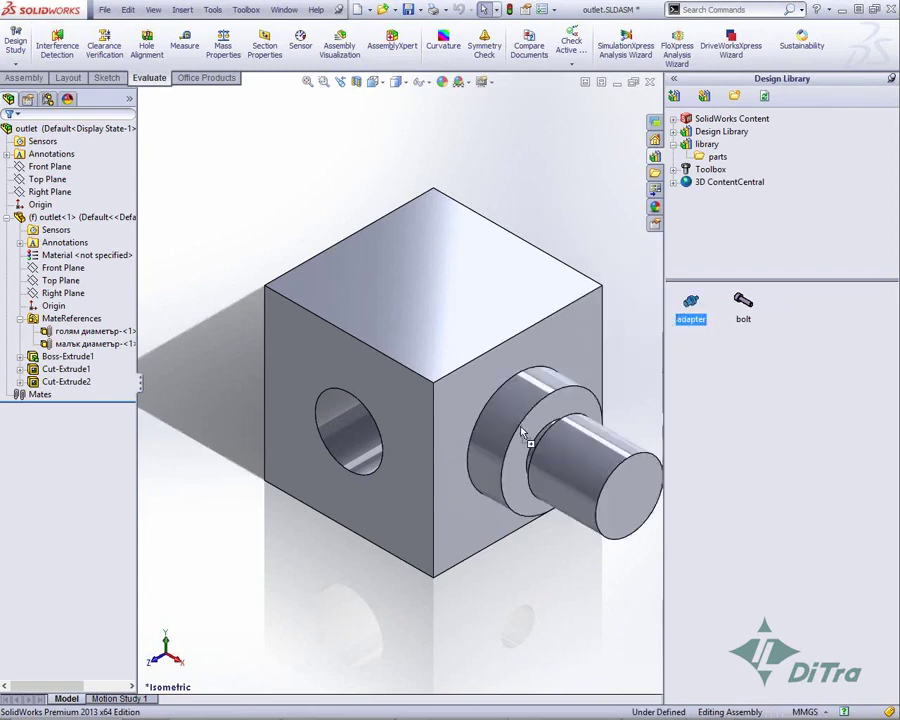
{"action": "left_click_drag", "start_coordinate": [447, 437], "coordinate": [520, 462]}
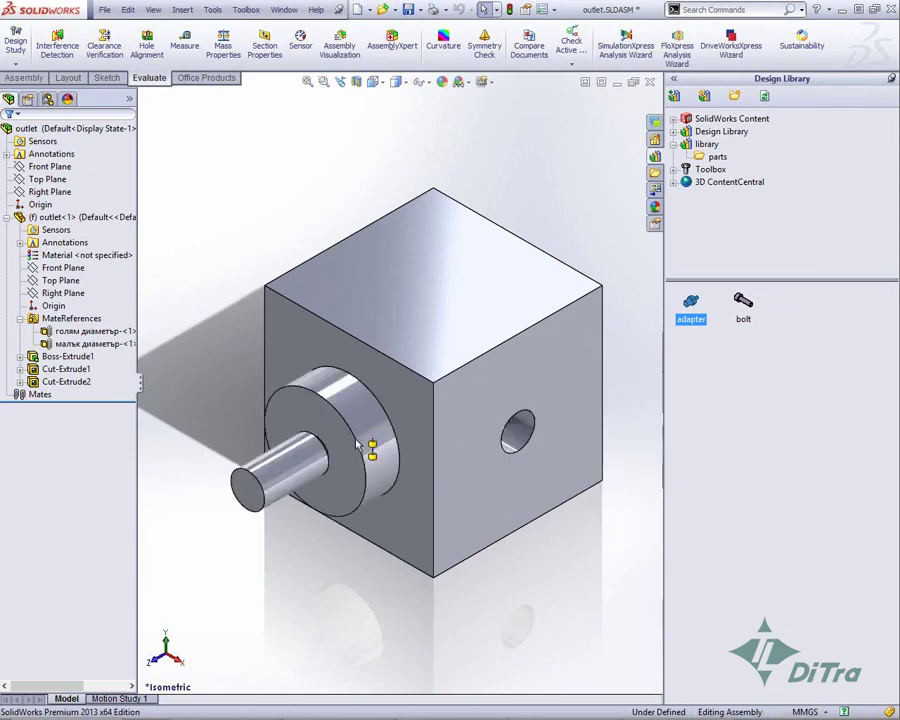
{"action": "mouse_move", "coordinate": [520, 462]}
{"action": "left_mouse_down"}
{"action": "mouse_move", "coordinate": [368, 466]}
{"action": "mouse_move", "coordinate": [522, 466]}
{"action": "mouse_move", "coordinate": [346, 456]}
{"action": "mouse_move", "coordinate": [502, 467]}
{"action": "mouse_move", "coordinate": [510, 462]}
{"action": "mouse_move", "coordinate": [484, 414]}
{"action": "mouse_move", "coordinate": [408, 463]}
{"action": "mouse_move", "coordinate": [362, 452]}
{"action": "mouse_move", "coordinate": [517, 461]}
{"action": "mouse_move", "coordinate": [538, 440]}
{"action": "mouse_move", "coordinate": [374, 456]}
{"action": "mouse_move", "coordinate": [537, 447]}
{"action": "mouse_move", "coordinate": [538, 432]}
{"action": "mouse_move", "coordinate": [408, 446]}
{"action": "mouse_move", "coordinate": [358, 441]}
{"action": "left_mouse_up"}
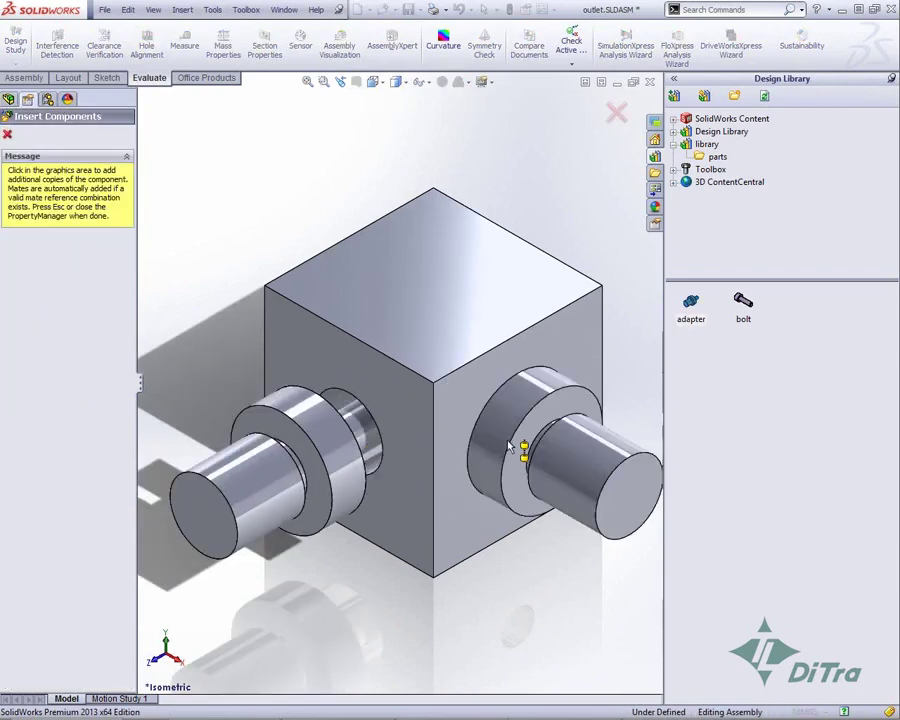
{"action": "left_click", "coordinate": [508, 442]}
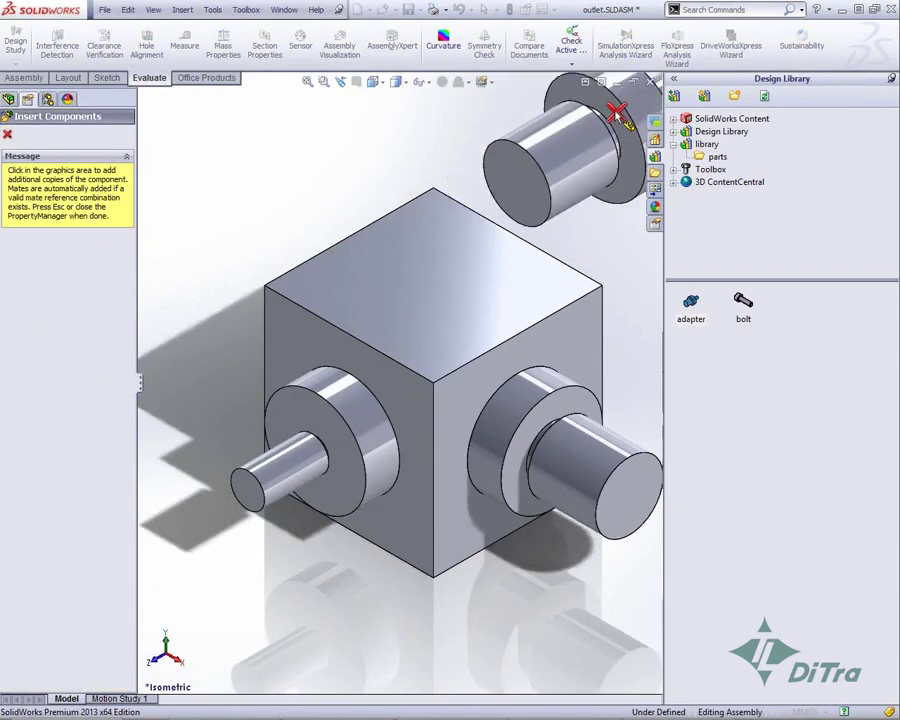
{"action": "key", "text": "Escape"}
{"action": "left_click", "coordinate": [891, 79]}
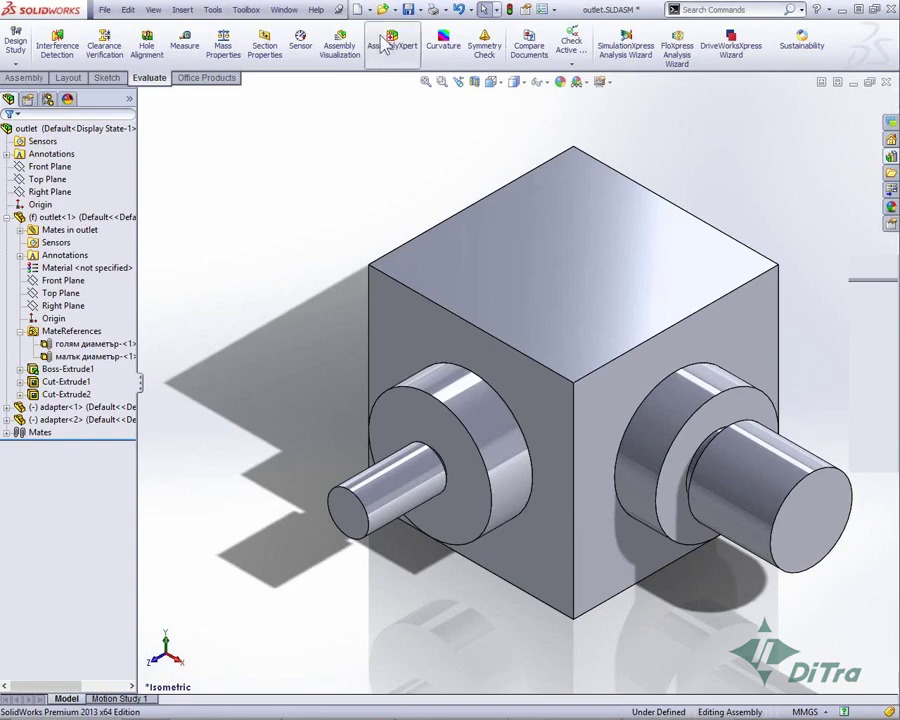
{"action": "left_click", "coordinate": [366, 10]}
Make a drawing from the outlet assembly and add a note reading 'Текст', '1', '2', '3' on separate lines.
{"action": "left_click", "coordinate": [383, 40]}
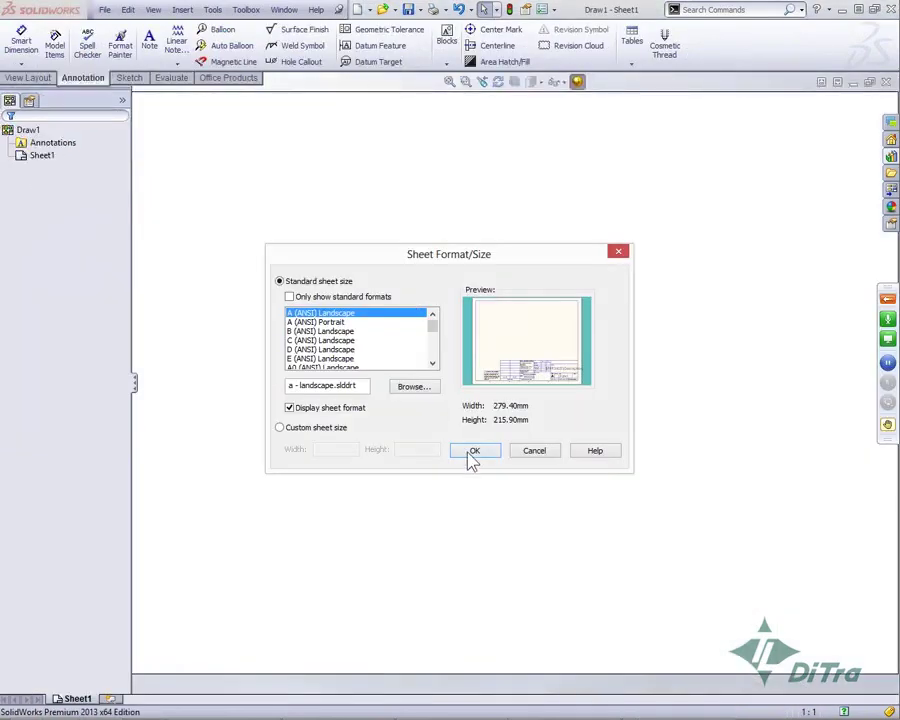
{"action": "left_click", "coordinate": [473, 451]}
{"action": "right_click", "coordinate": [392, 304]}
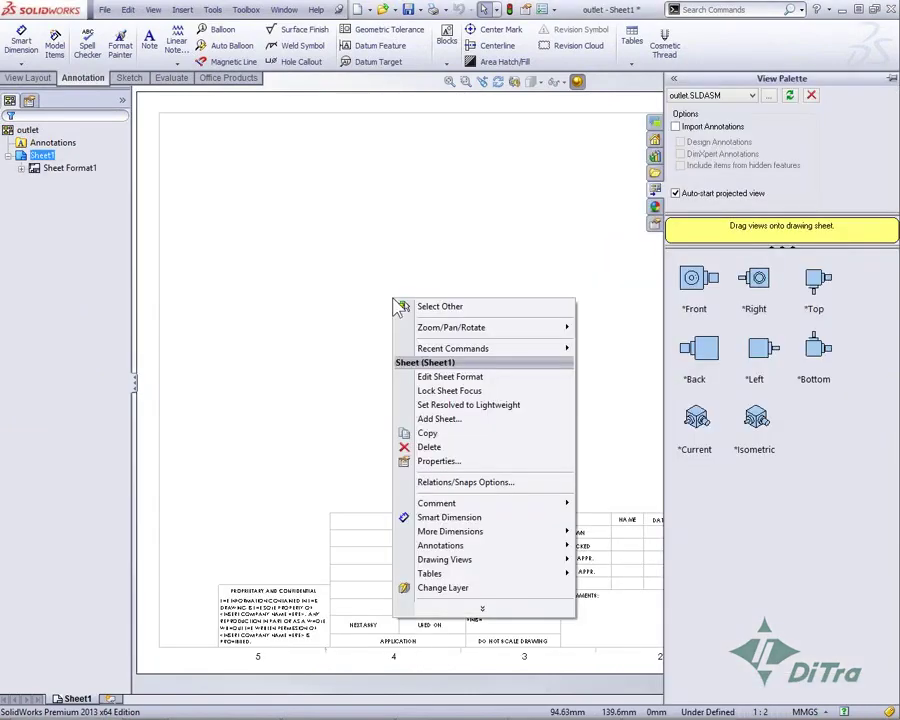
{"action": "left_click", "coordinate": [355, 331]}
{"action": "left_click", "coordinate": [356, 302]}
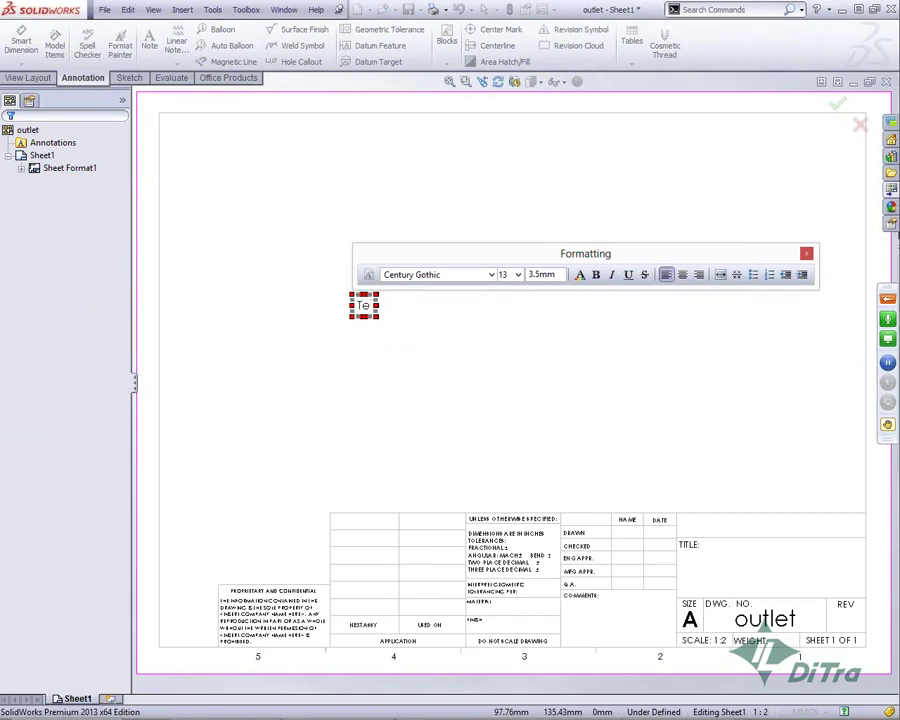
{"action": "type", "text": "Текст"}
{"action": "key", "text": "Return"}
{"action": "type", "text": "1"}
{"action": "key", "text": "Return"}
{"action": "type", "text": "2"}
{"action": "key", "text": "Return"}
{"action": "type", "text": "3"}
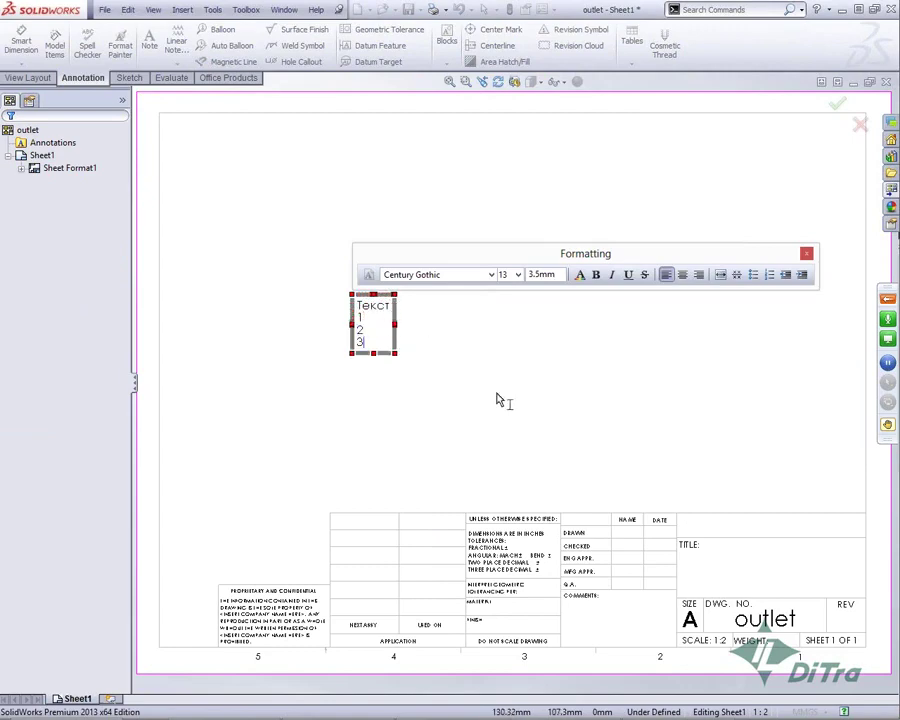
{"action": "left_click", "coordinate": [502, 405]}
Save the 'Текст 1 2 3' note to the Design Library.
{"action": "right_click", "coordinate": [364, 322]}
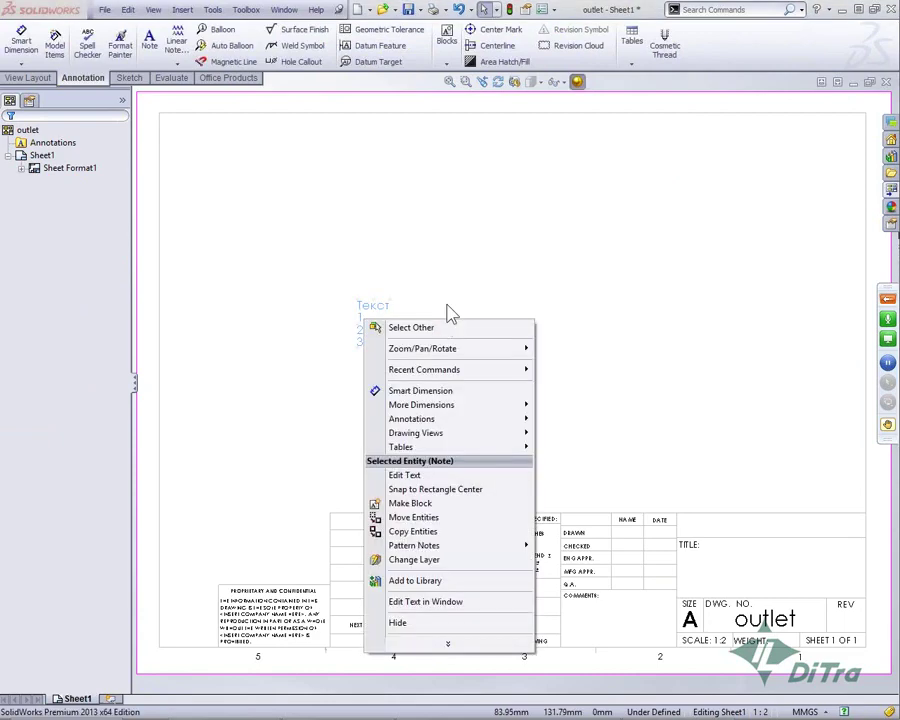
{"action": "left_click", "coordinate": [436, 588]}
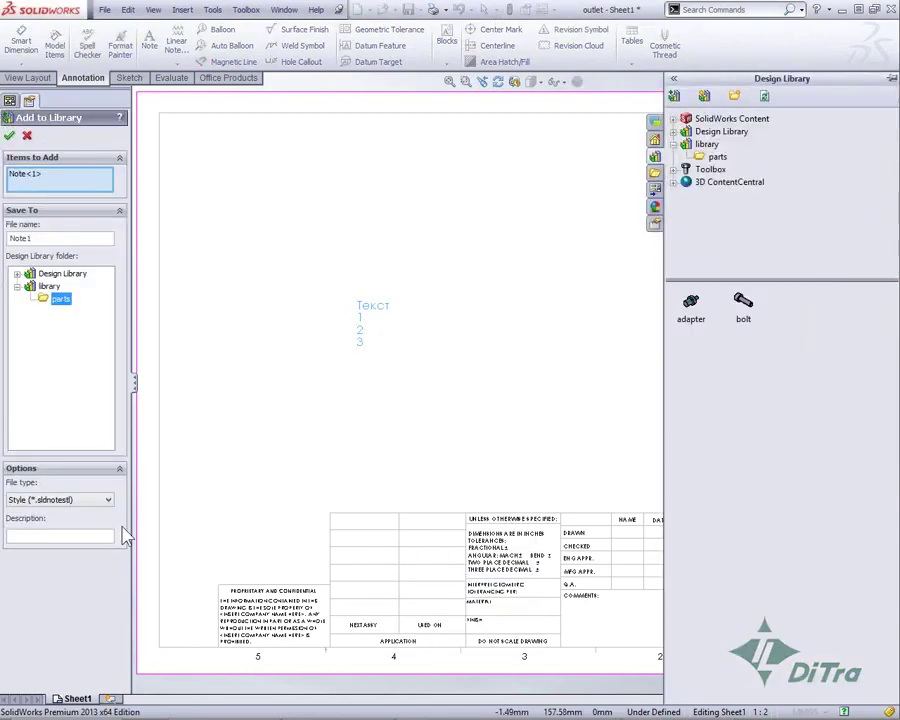
{"action": "left_click", "coordinate": [70, 500]}
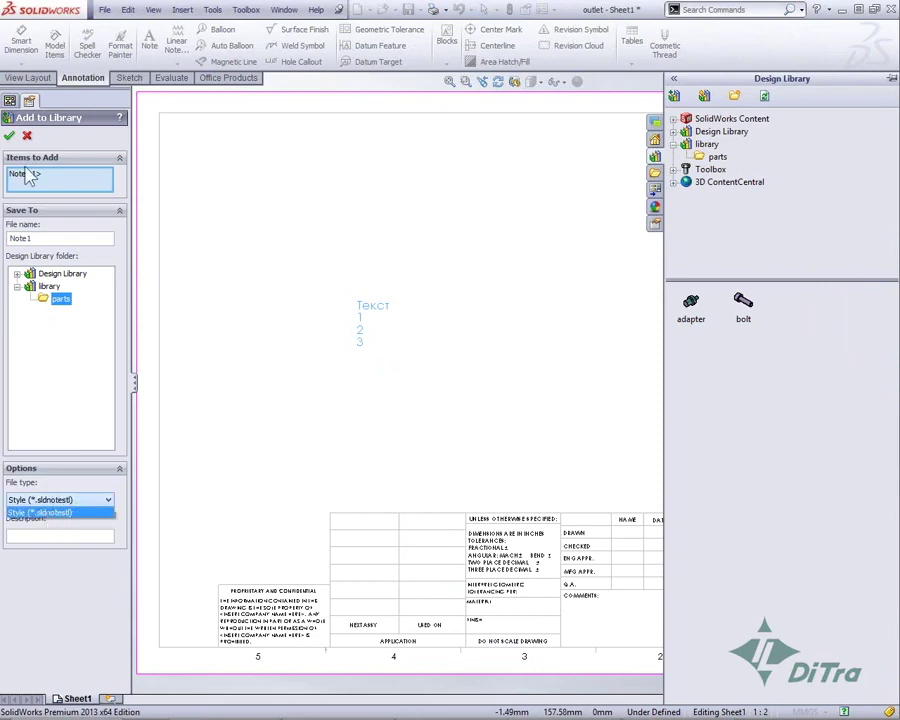
{"action": "left_click", "coordinate": [9, 100]}
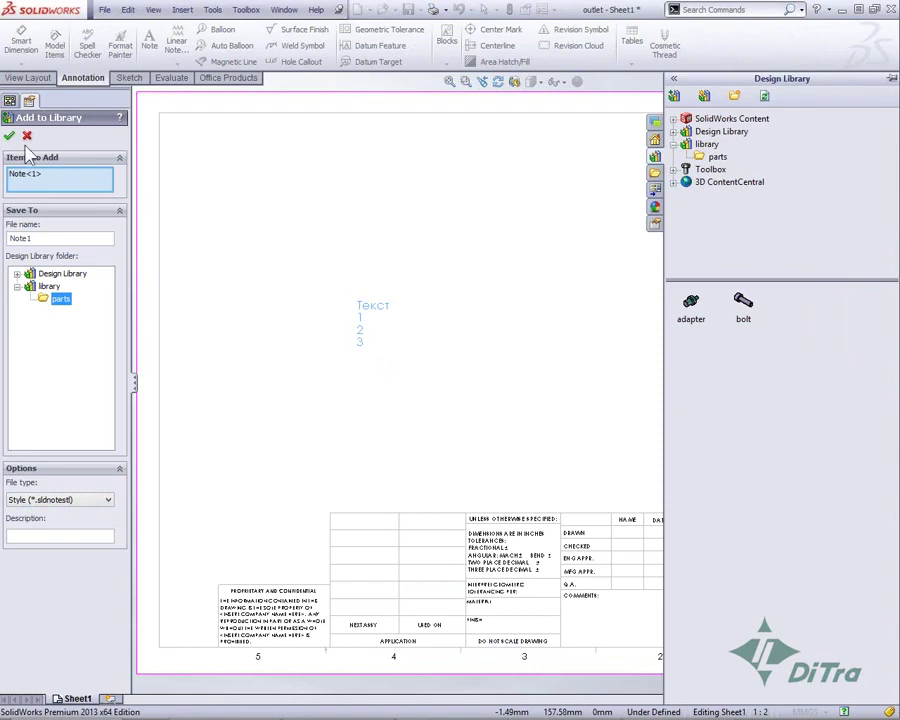
{"action": "left_click", "coordinate": [9, 135]}
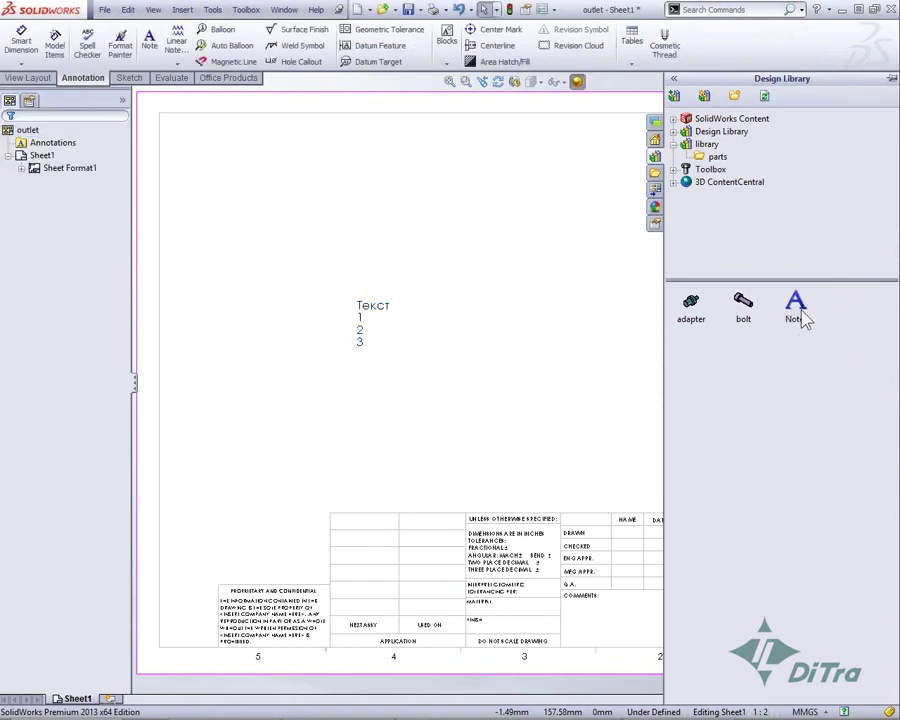
Place several copies of the library-saved note across the drawing sheet.
{"action": "left_click_drag", "start_coordinate": [800, 318], "coordinate": [557, 318]}
{"action": "left_click", "coordinate": [562, 216]}
{"action": "left_click", "coordinate": [342, 190]}
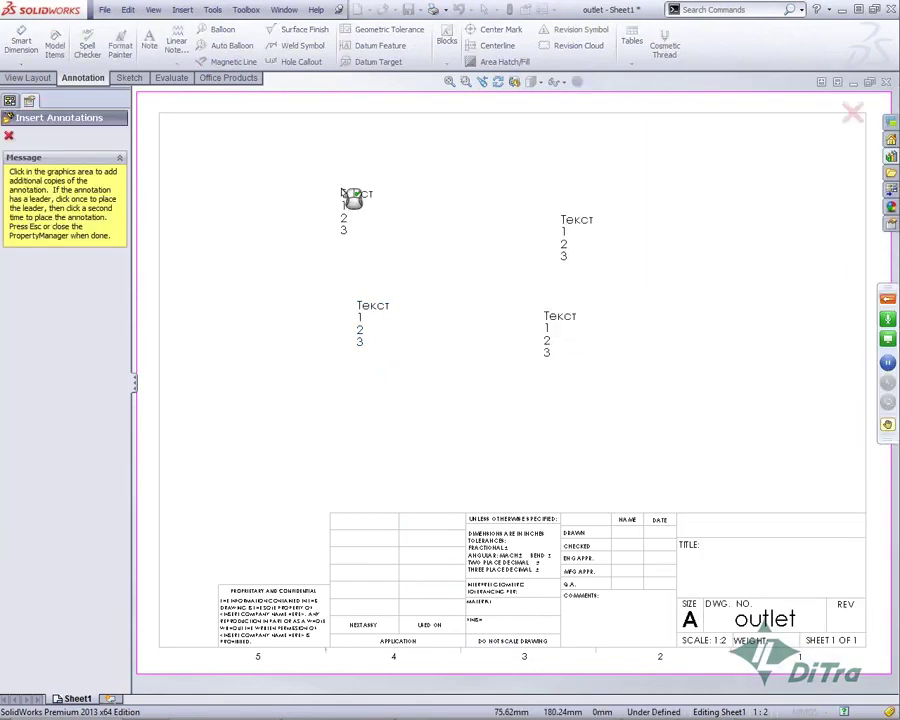
{"action": "left_click", "coordinate": [319, 437]}
{"action": "left_click", "coordinate": [498, 442]}
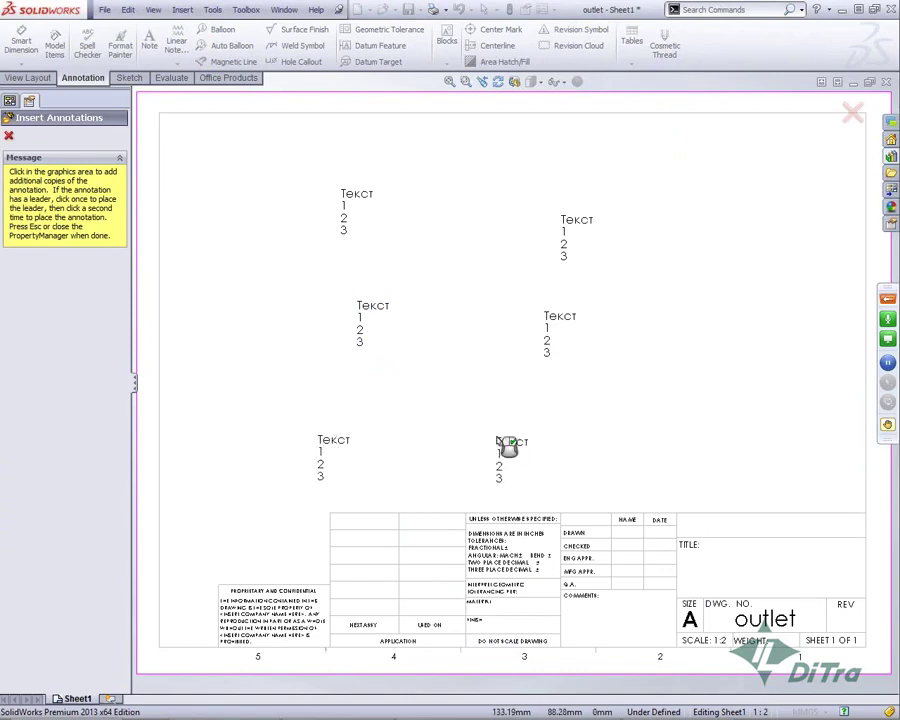
{"action": "key", "text": "Escape"}
{"action": "key", "text": "ctrl+s"}
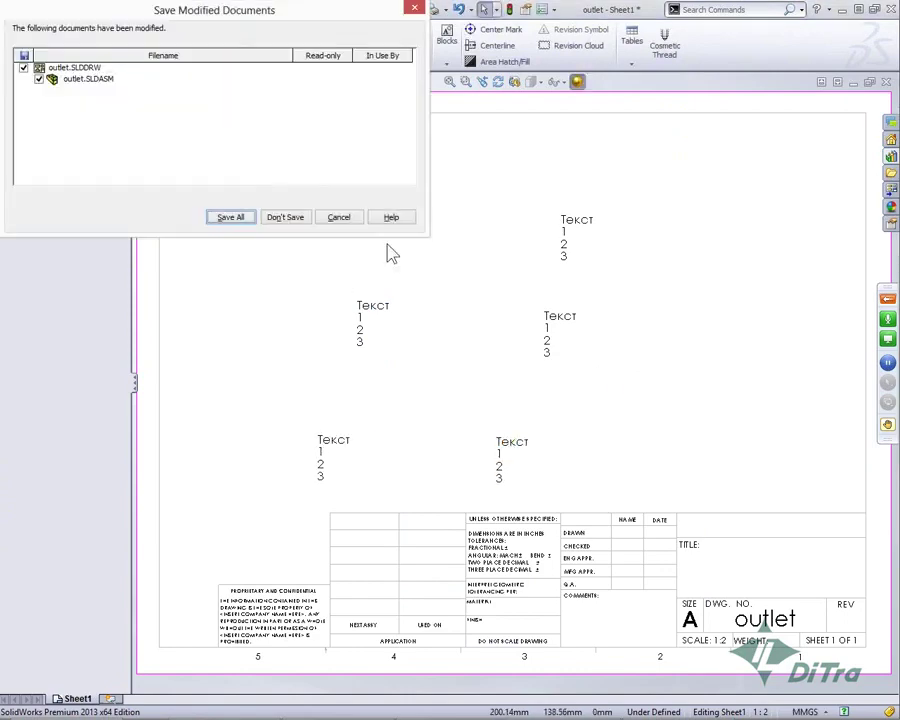
Close the drawing without saving and advance PowerPoint to the 'Благодаря за вниманието!' slide.
{"action": "left_click", "coordinate": [282, 219]}
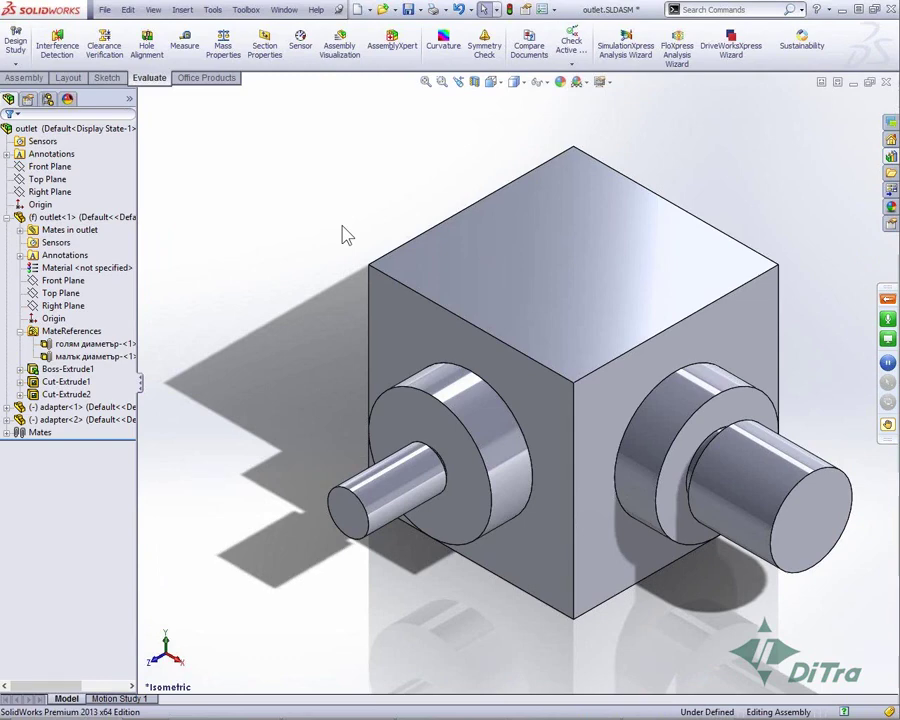
{"action": "key", "text": "alt+Tab"}
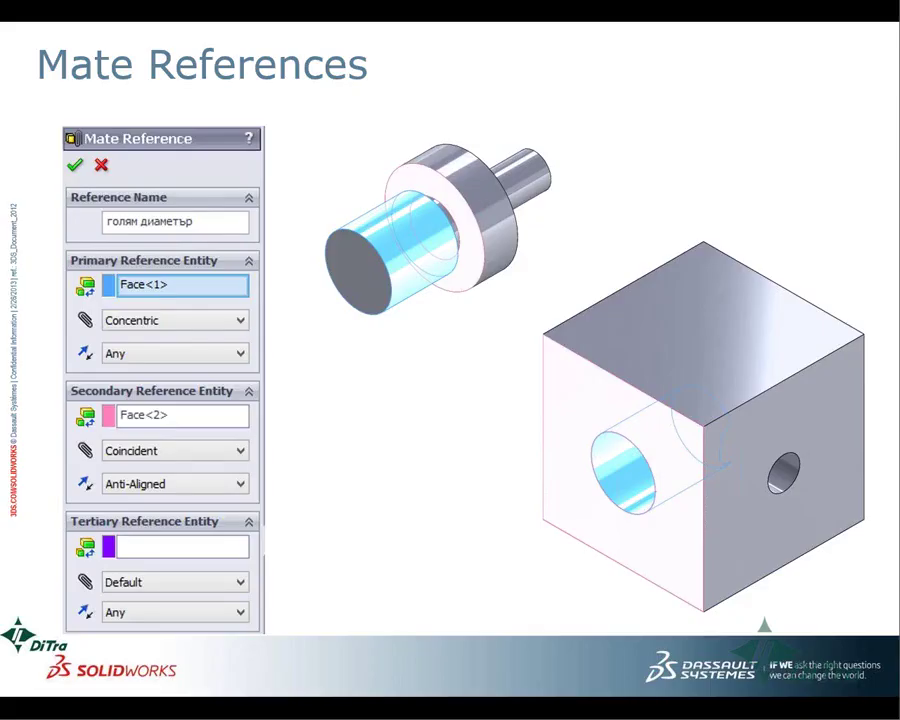
{"action": "key", "text": "Page_Down"}
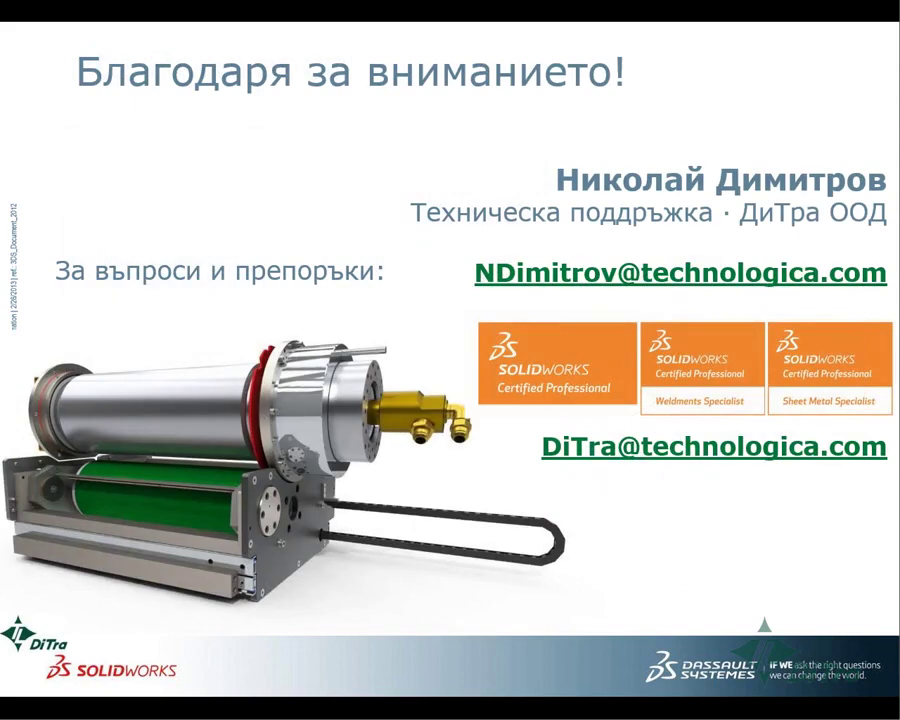